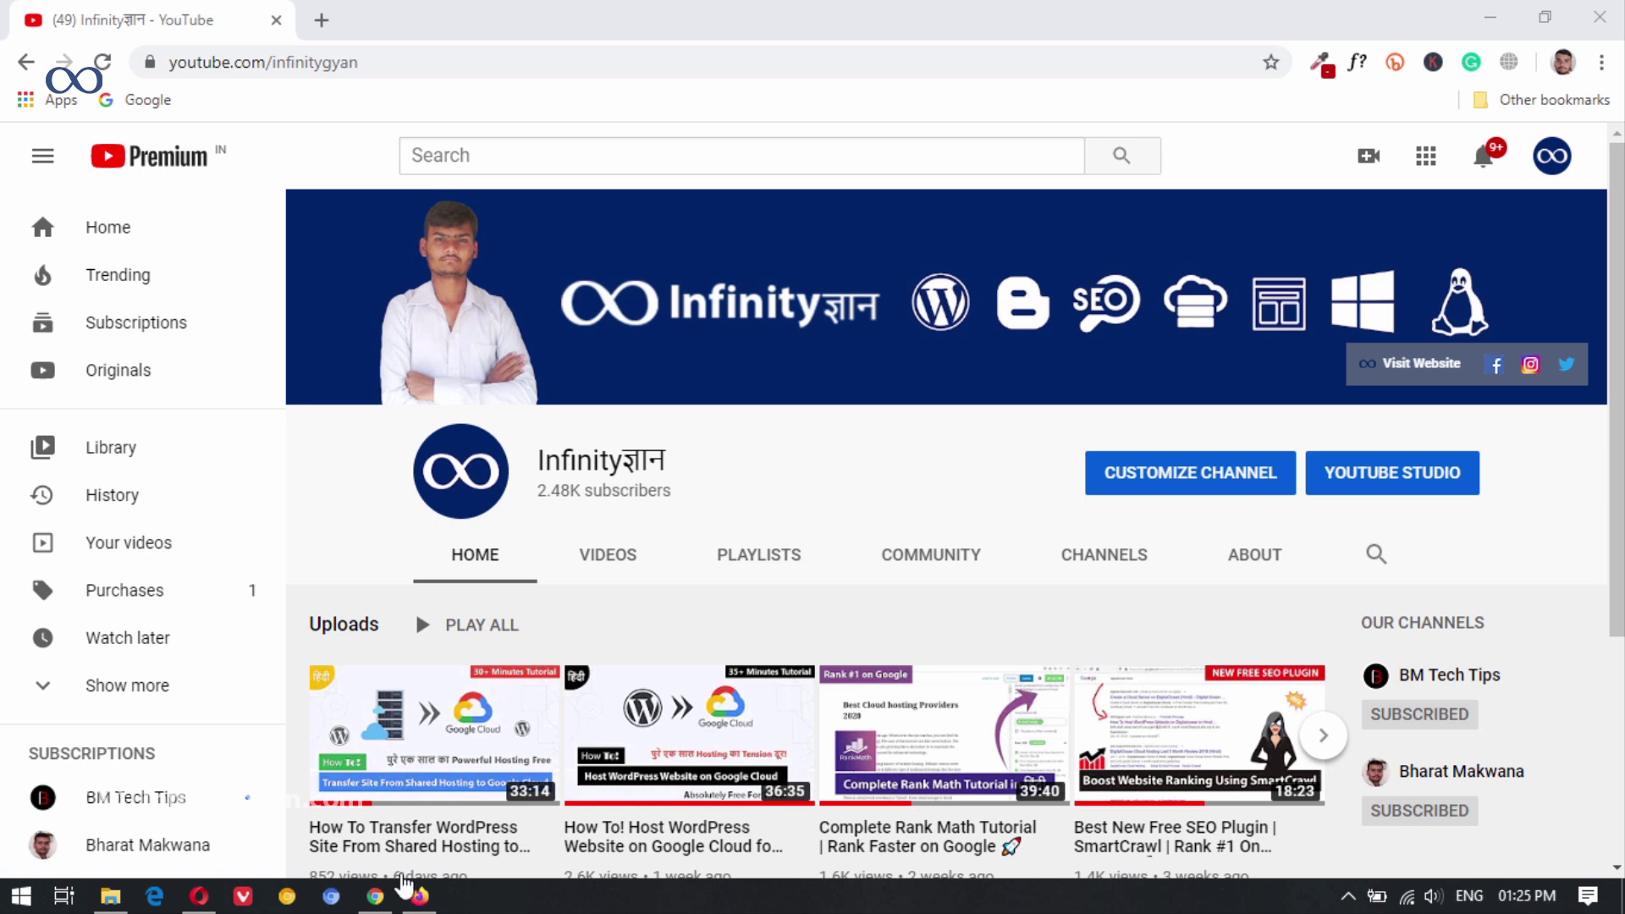
# Bring Opera's Google home page to the front and focus its empty search box
pyautogui.click(219, 907)
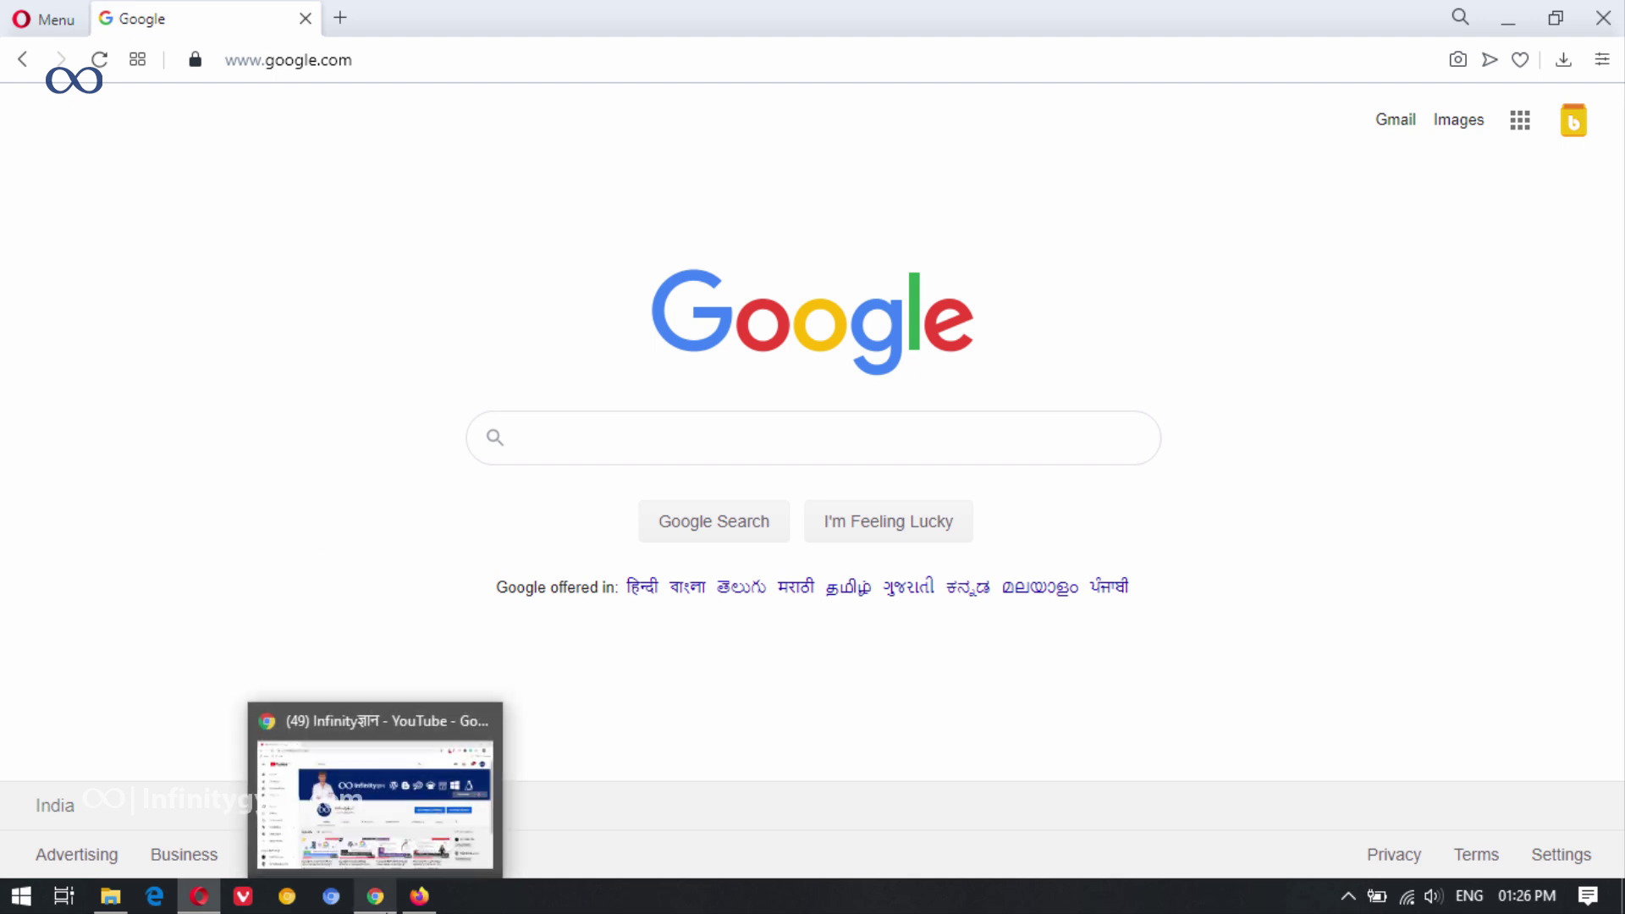
pyautogui.click(375, 897)
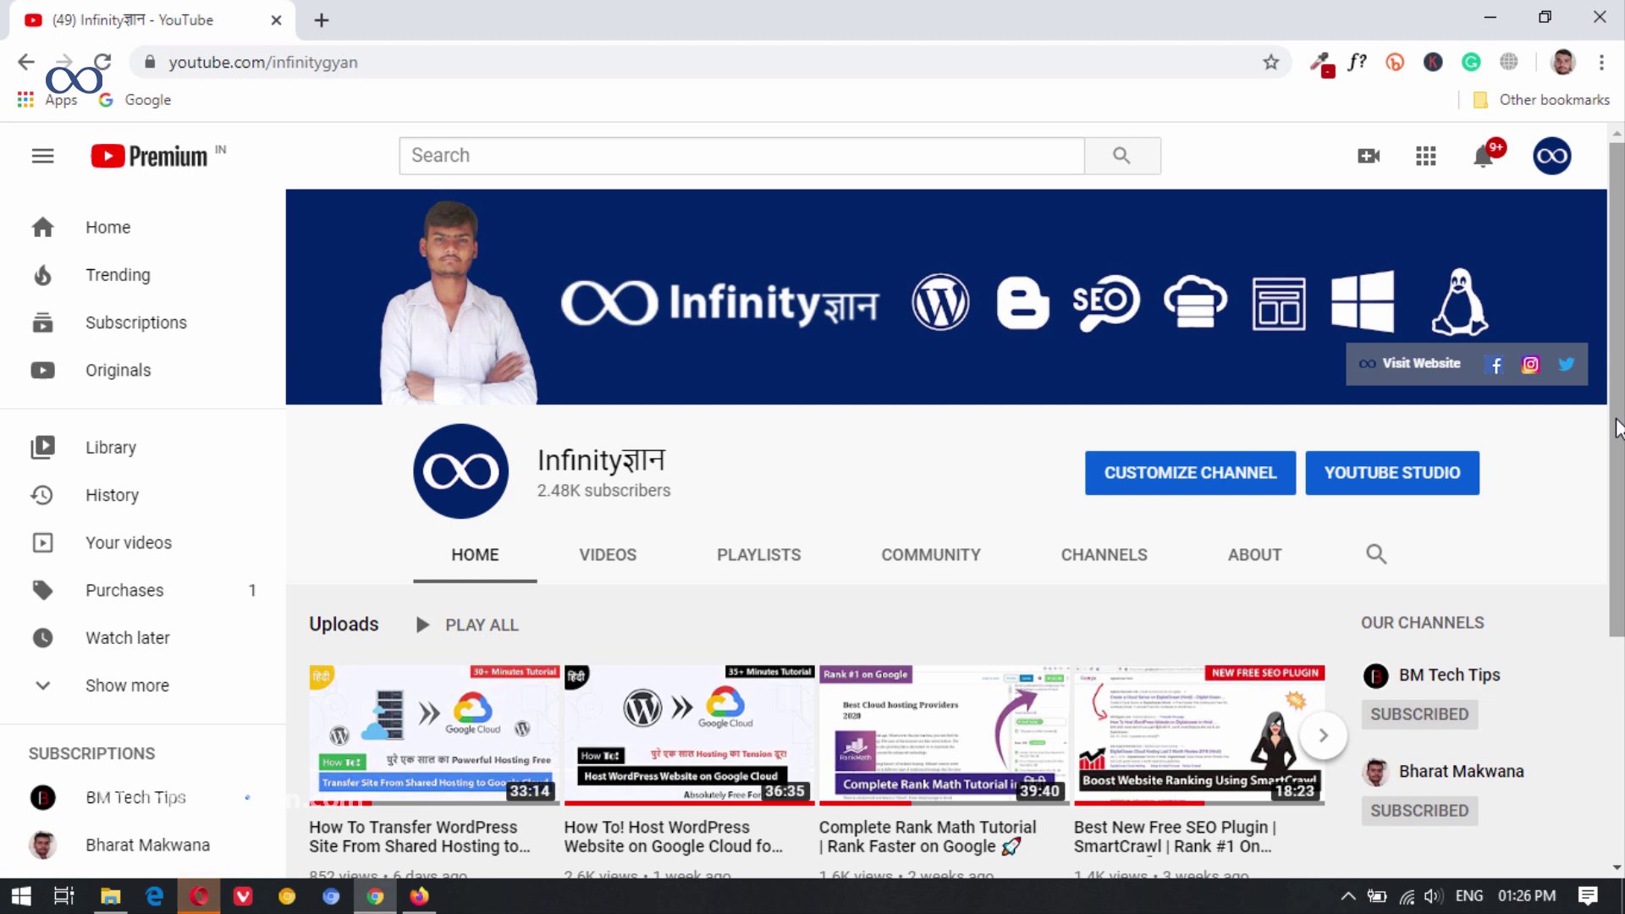
pyautogui.scroll(-1, 1616, 428)
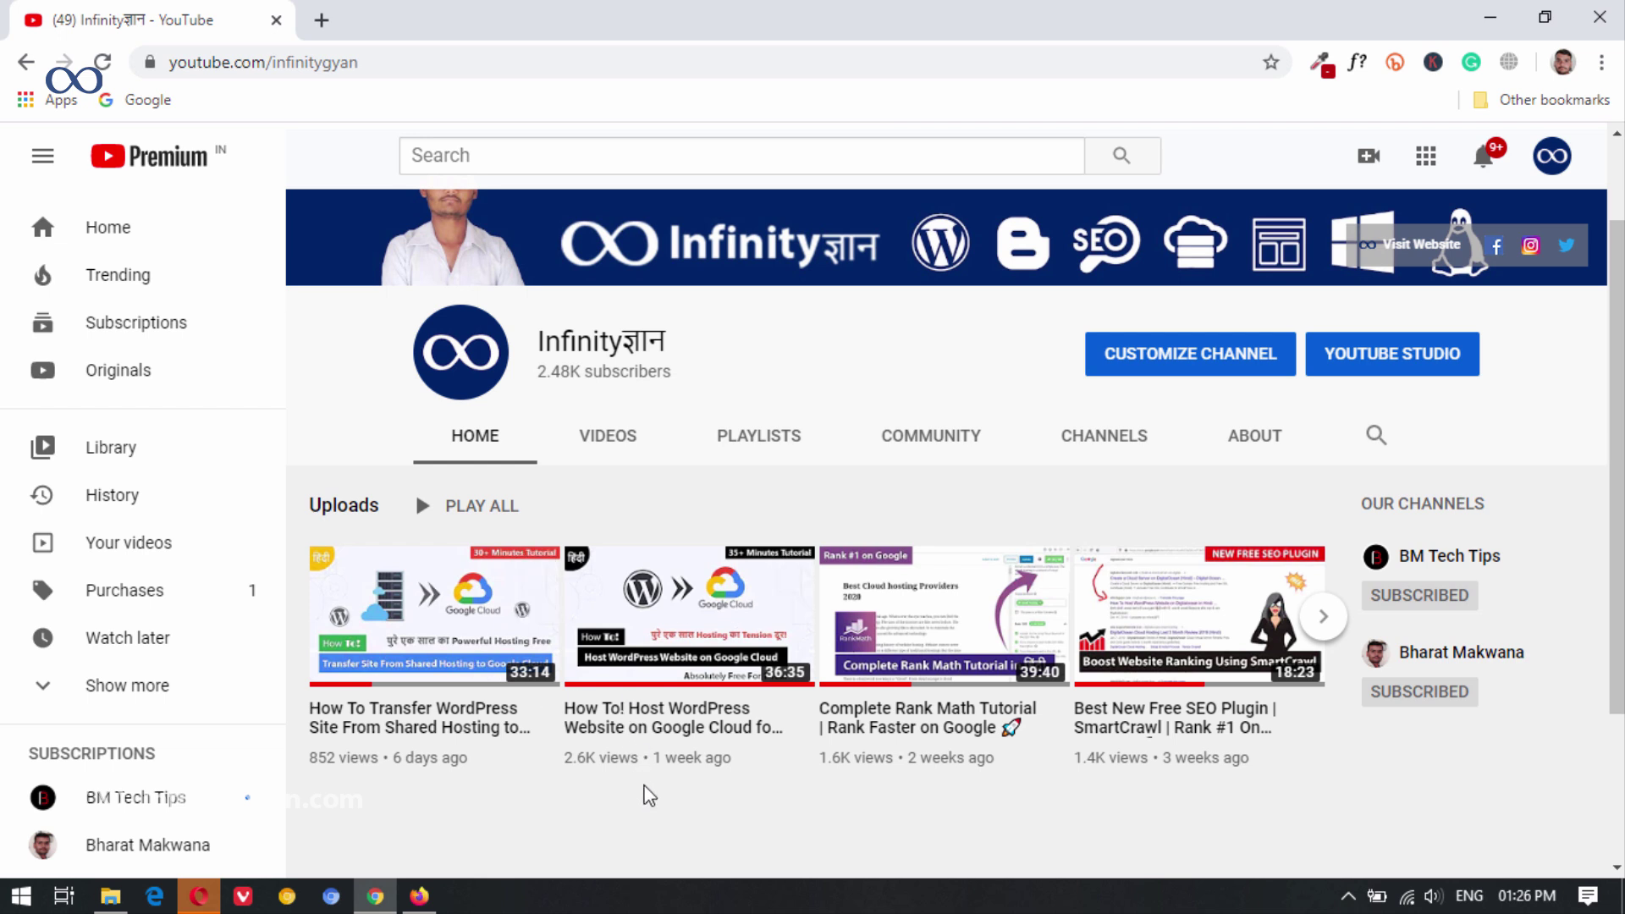
pyautogui.click(202, 906)
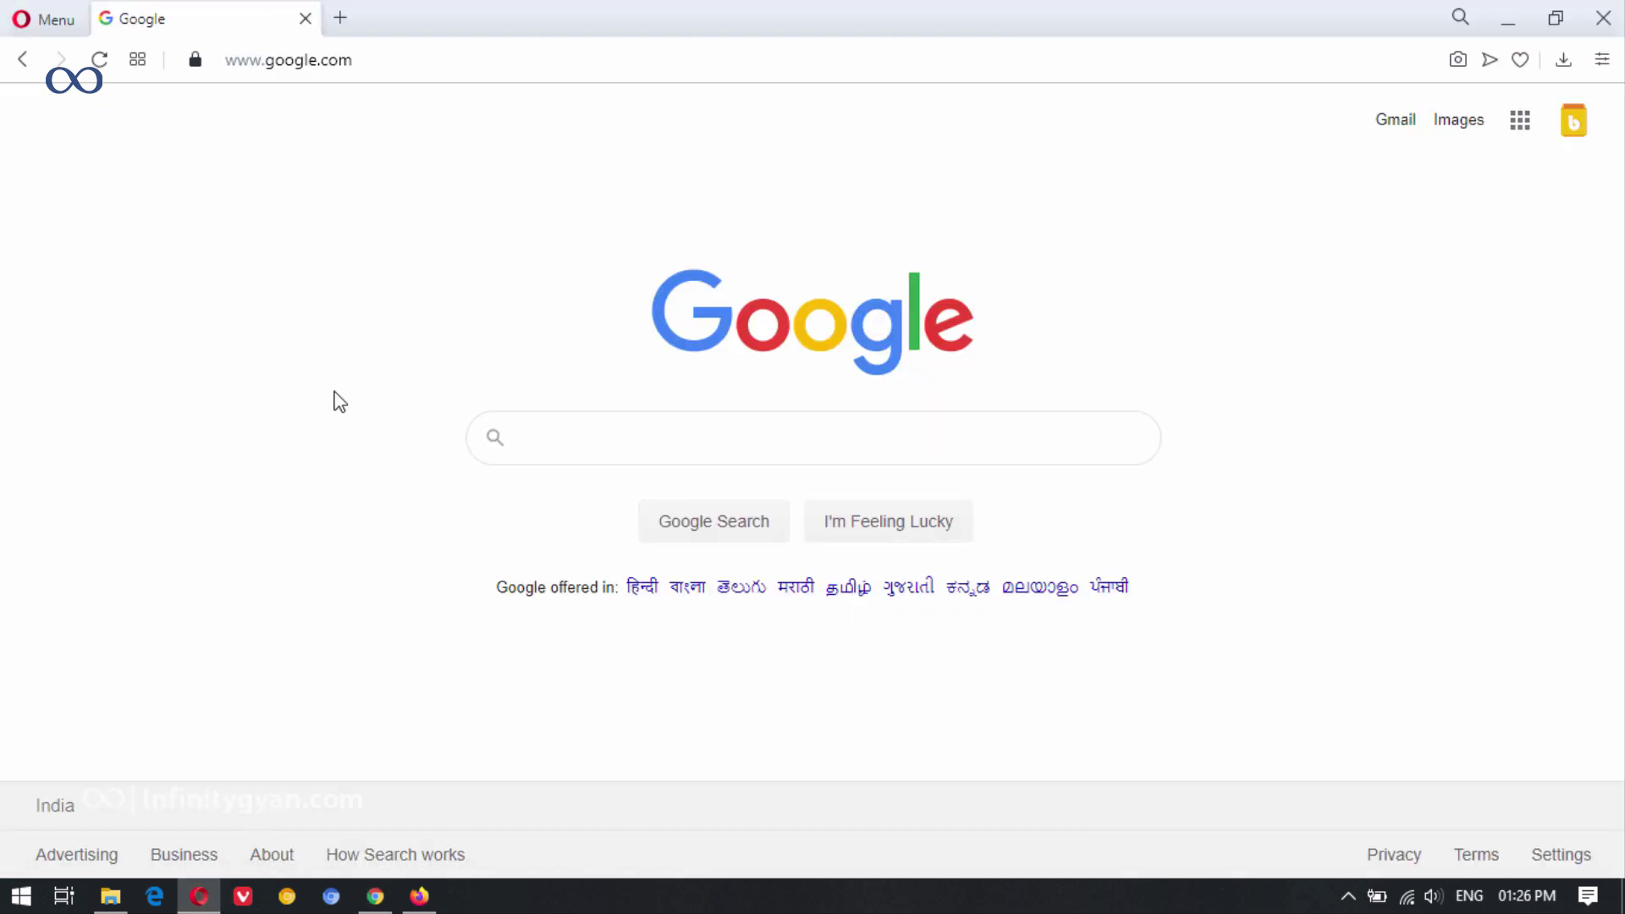
pyautogui.click(568, 435)
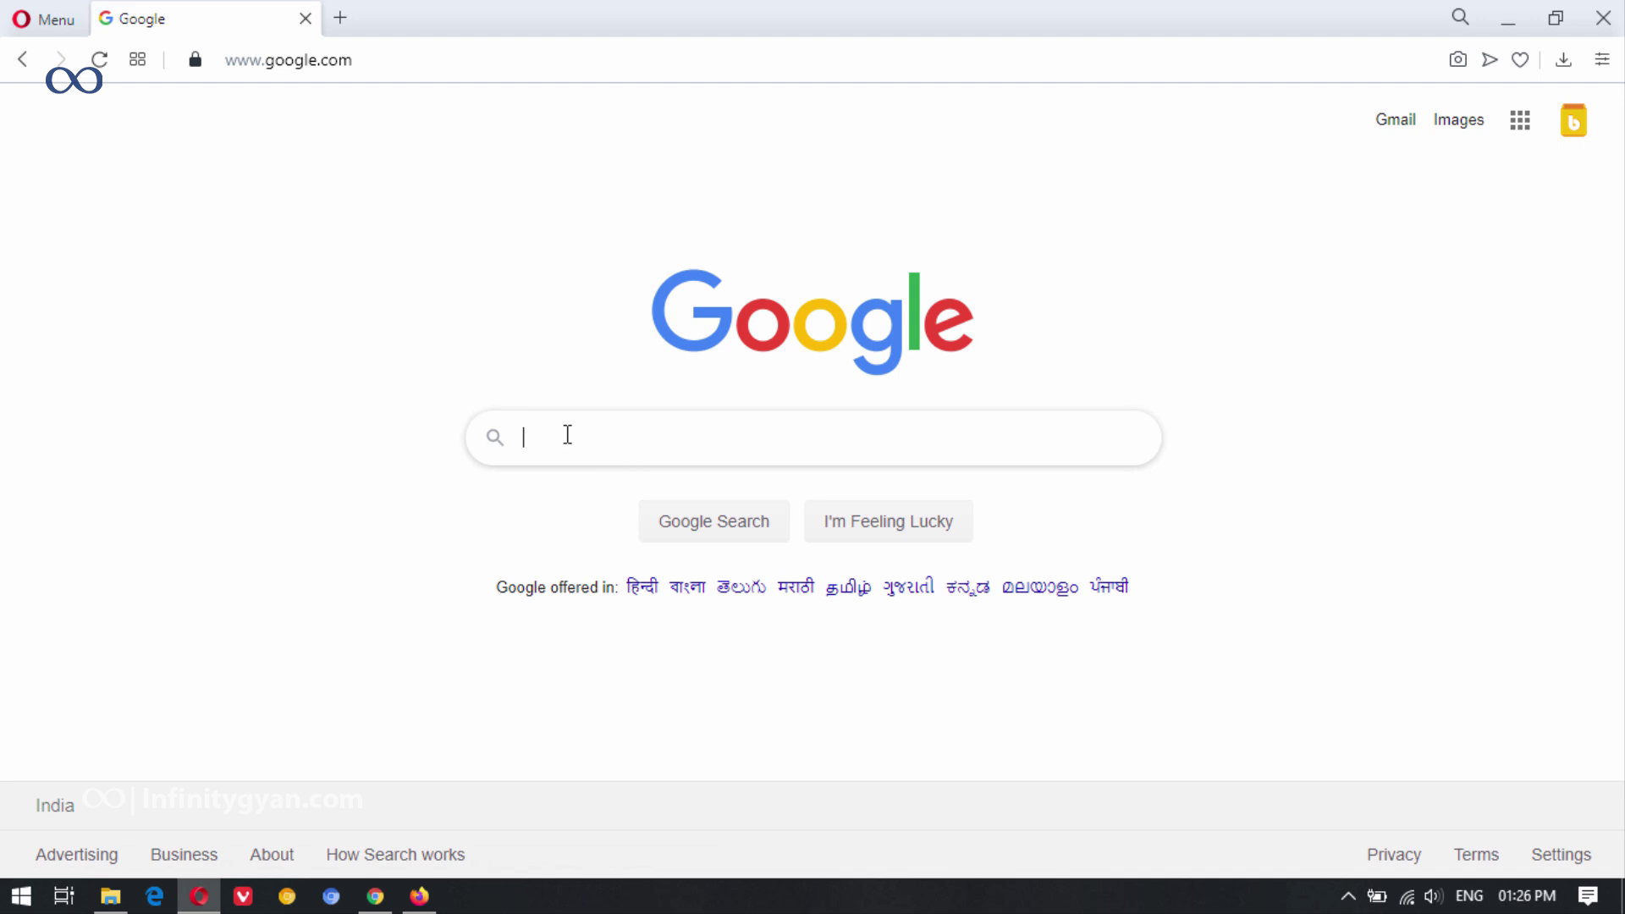
# Search for 'google cloud', open the cloud.google.com result, and go to the Console
pyautogui.click(568, 488)
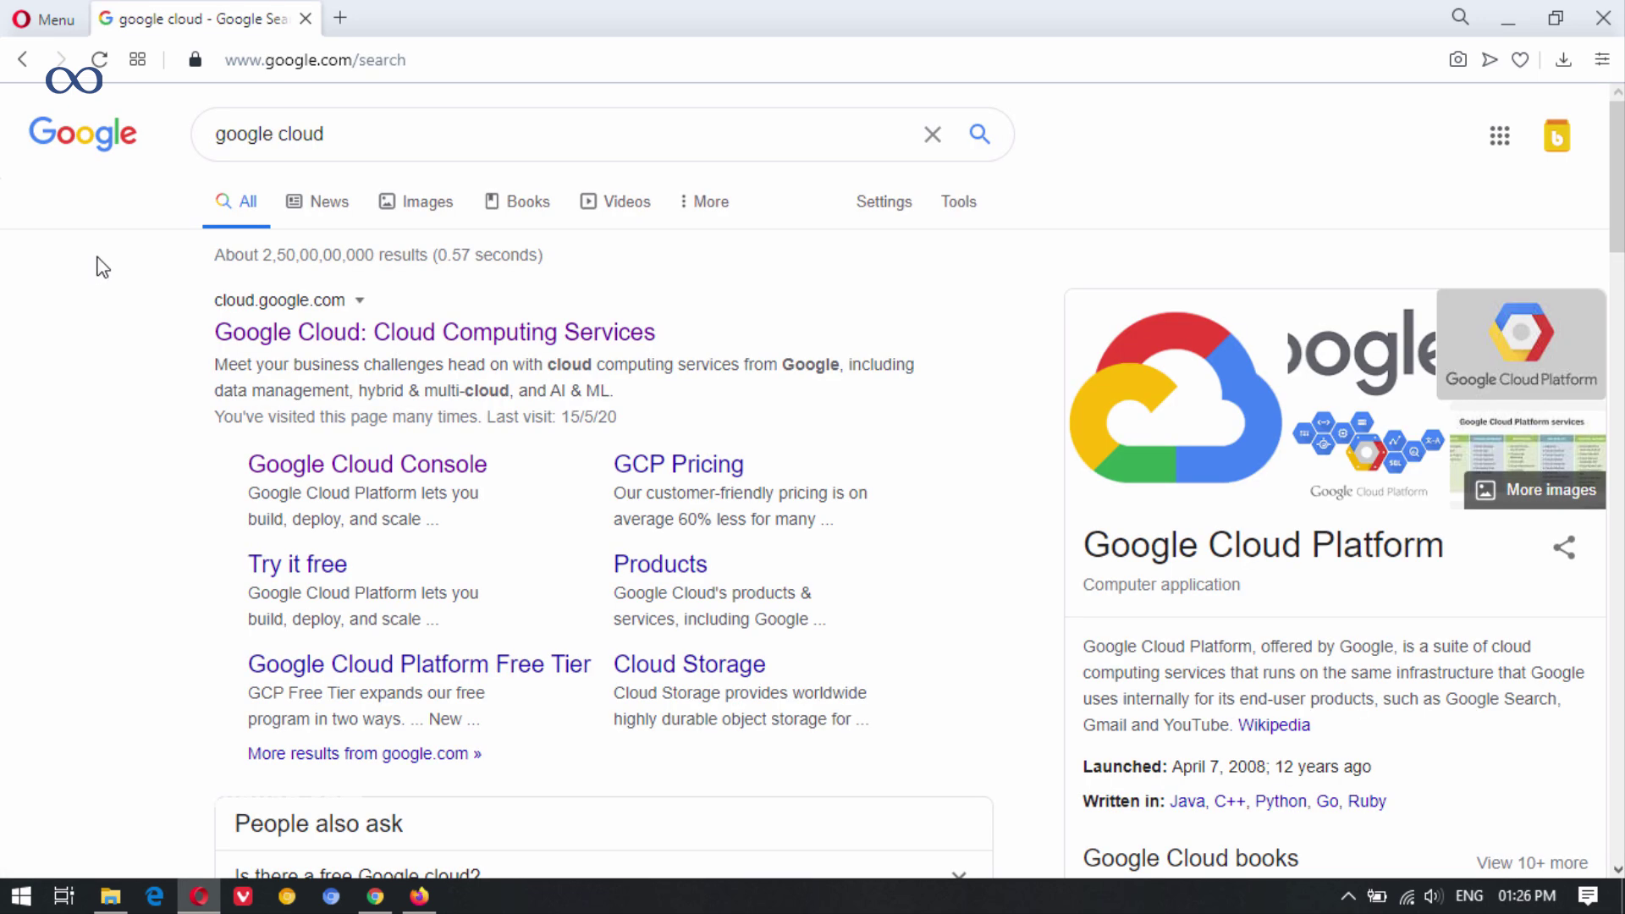
pyautogui.click(430, 346)
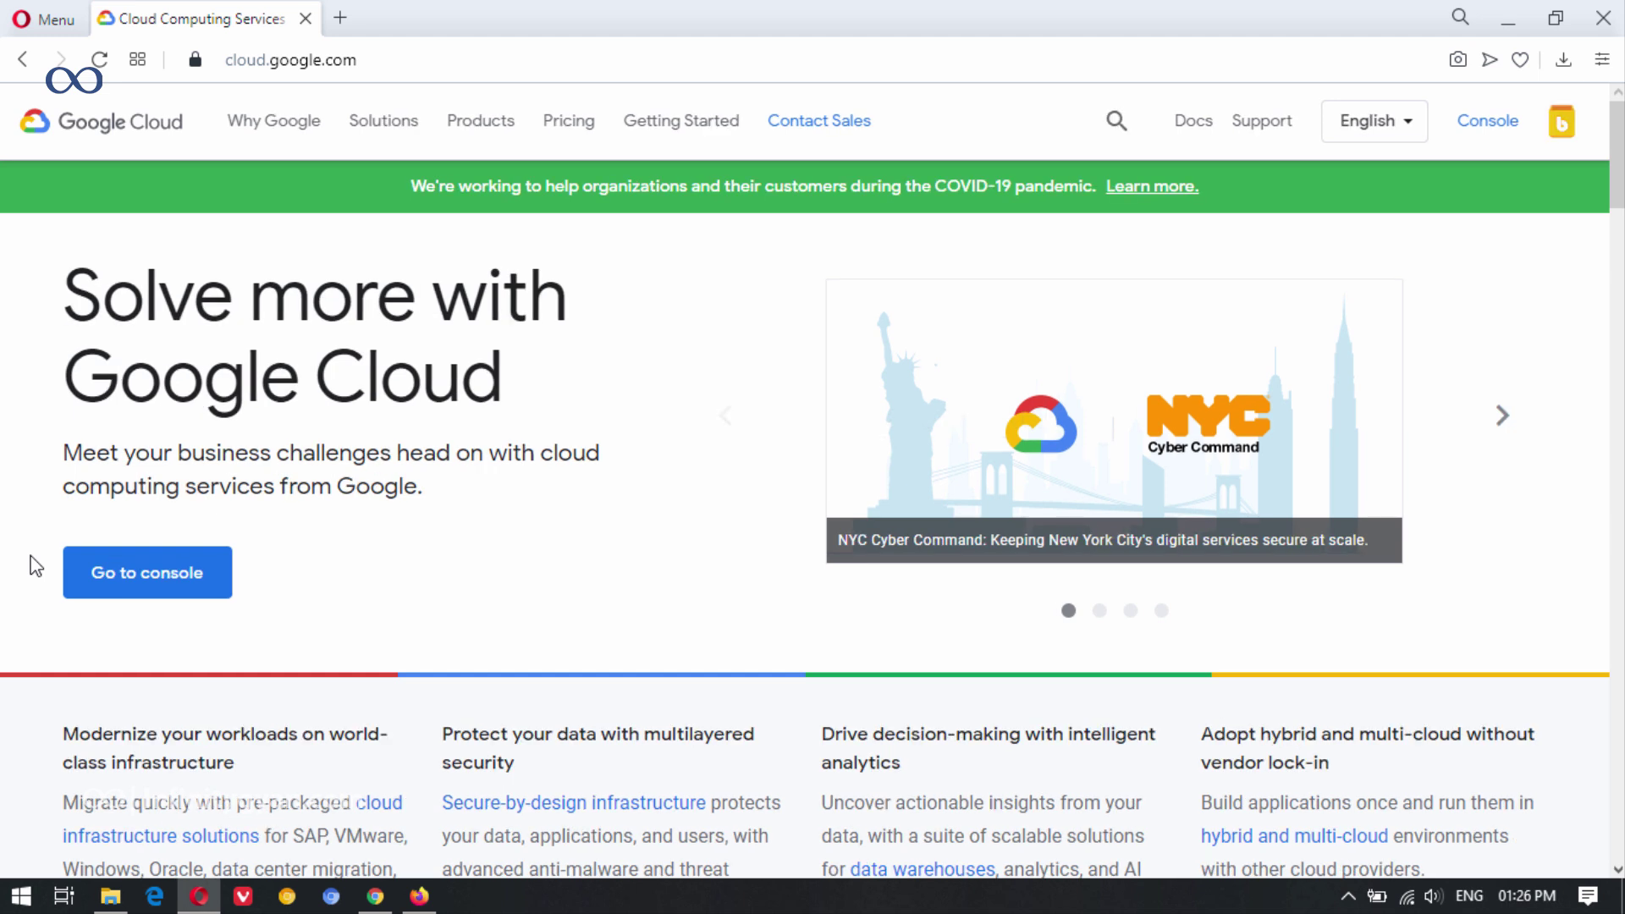
pyautogui.moveTo(1431, 84); pyautogui.dragTo(1537, 155)
pyautogui.click(1485, 121)
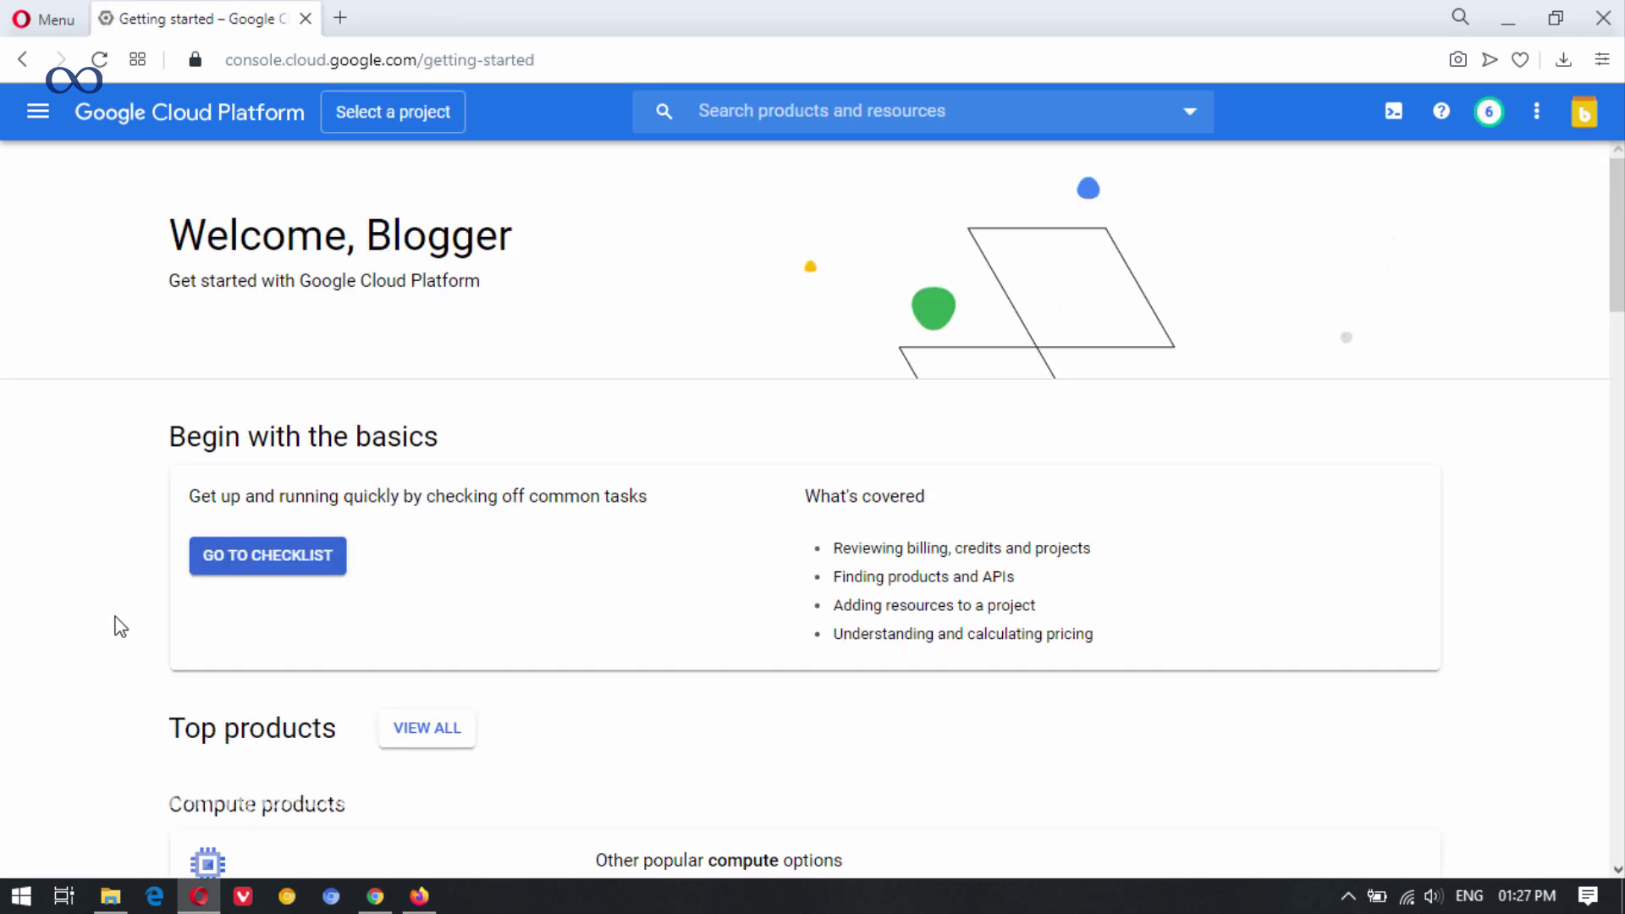
# Open the New Project form from the project selector
pyautogui.moveTo(278, 74); pyautogui.dragTo(497, 155)
pyautogui.press('Escape')
pyautogui.click(385, 127)
pyautogui.click(519, 296)
pyautogui.moveTo(1010, 127); pyautogui.dragTo(1249, 203)
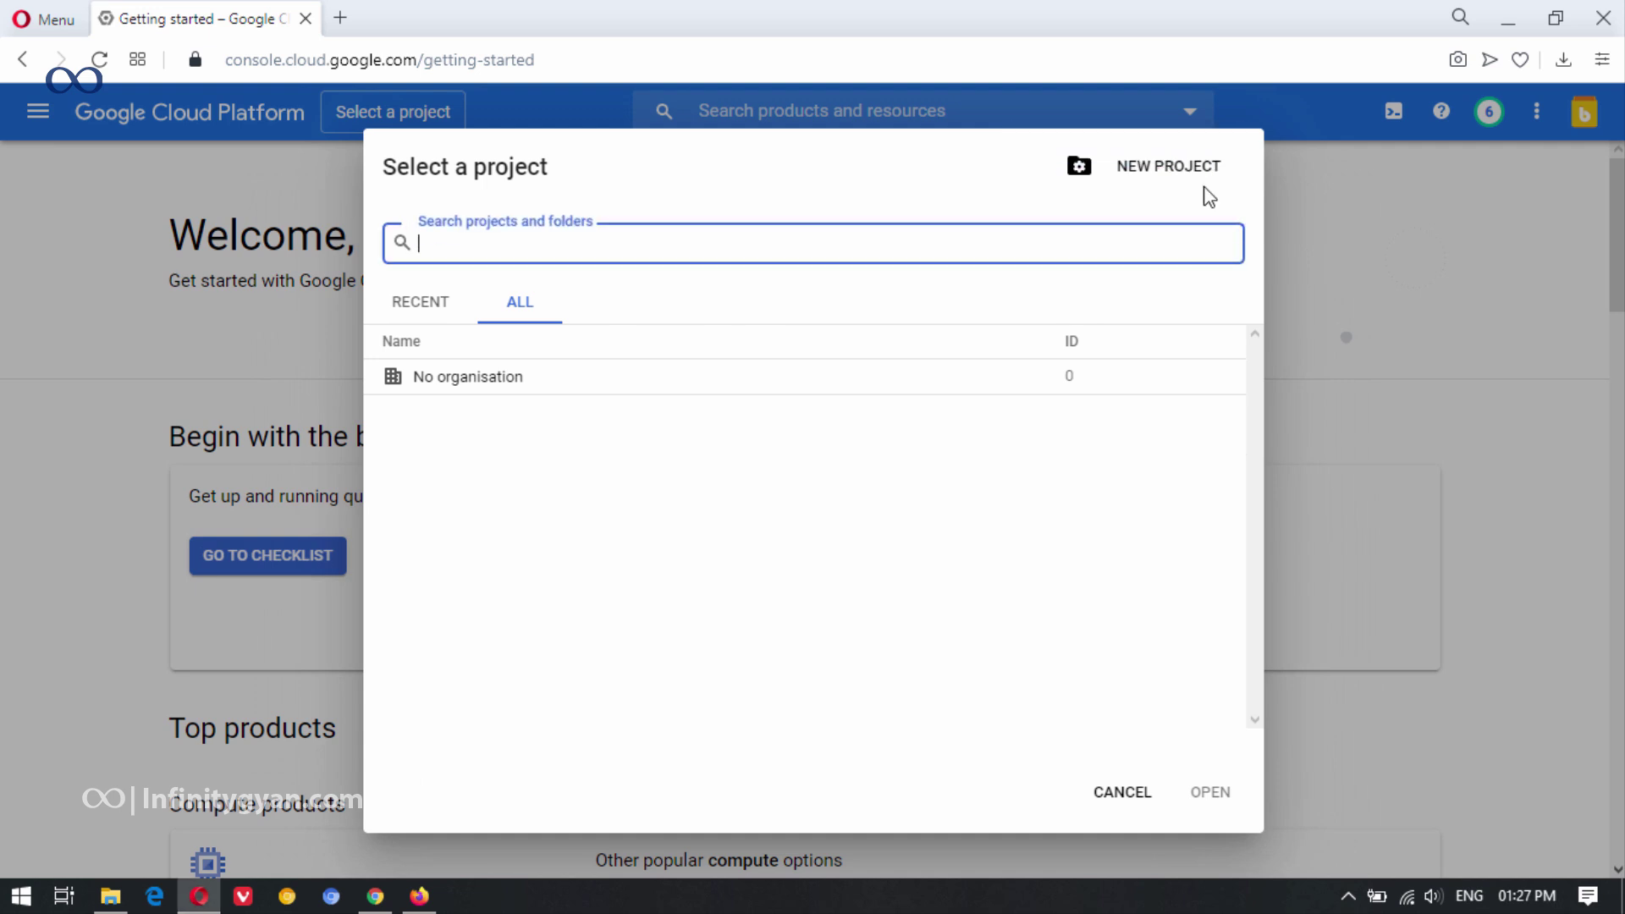
pyautogui.click(1170, 171)
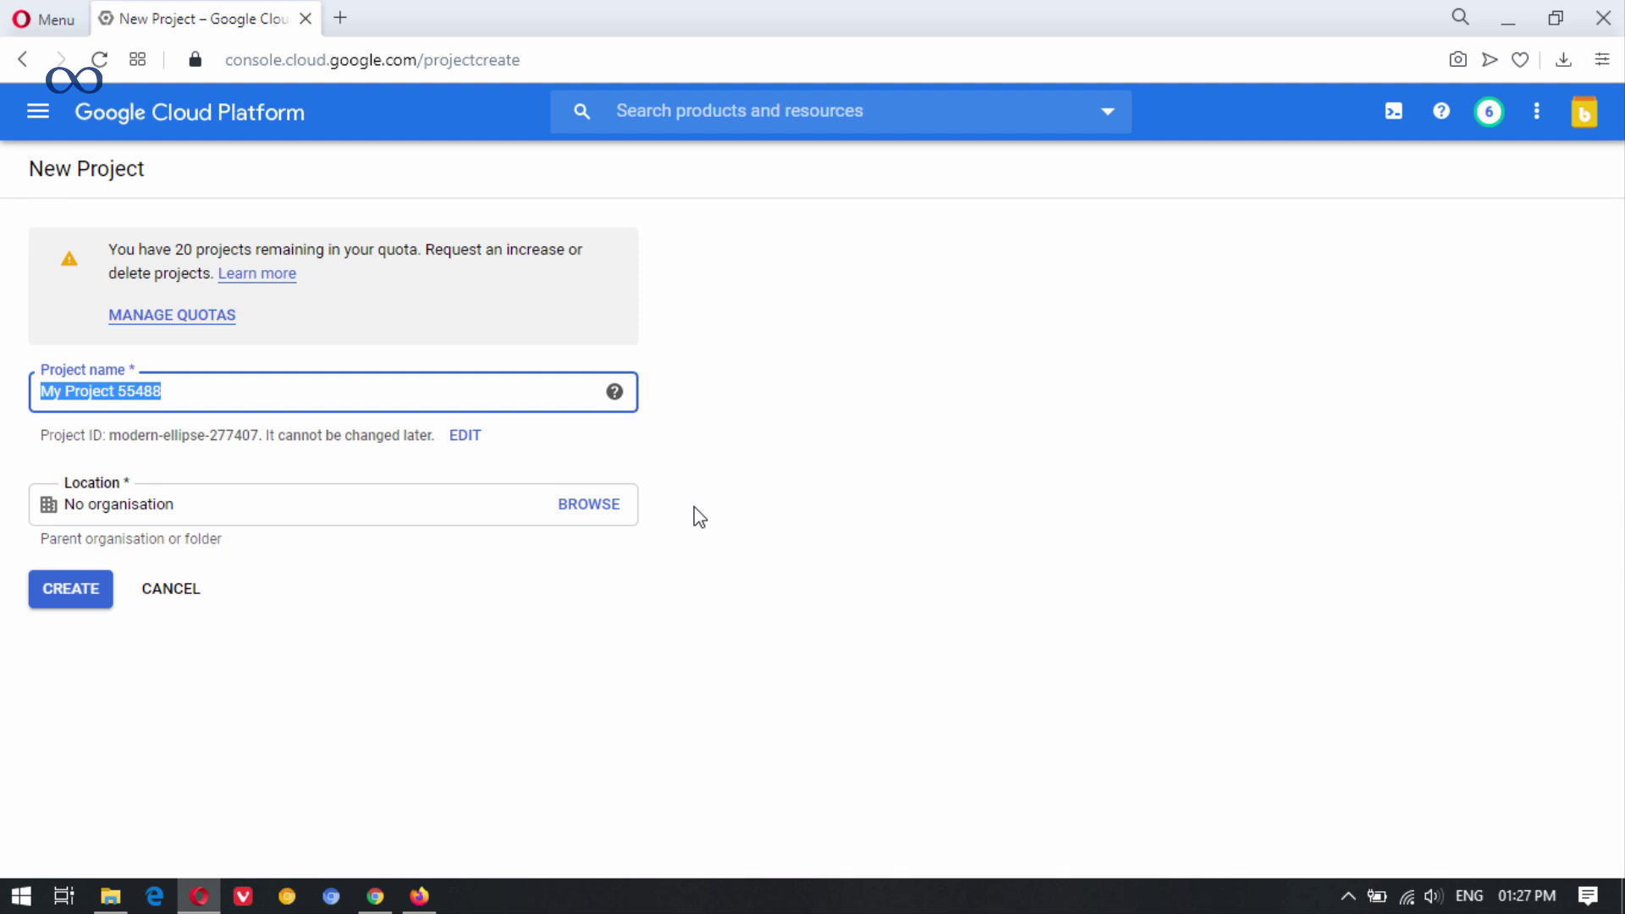
# Name the project bgkart and create it
pyautogui.write('b')
pyautogui.press('BackSpace')
pyautogui.write('bgkart')
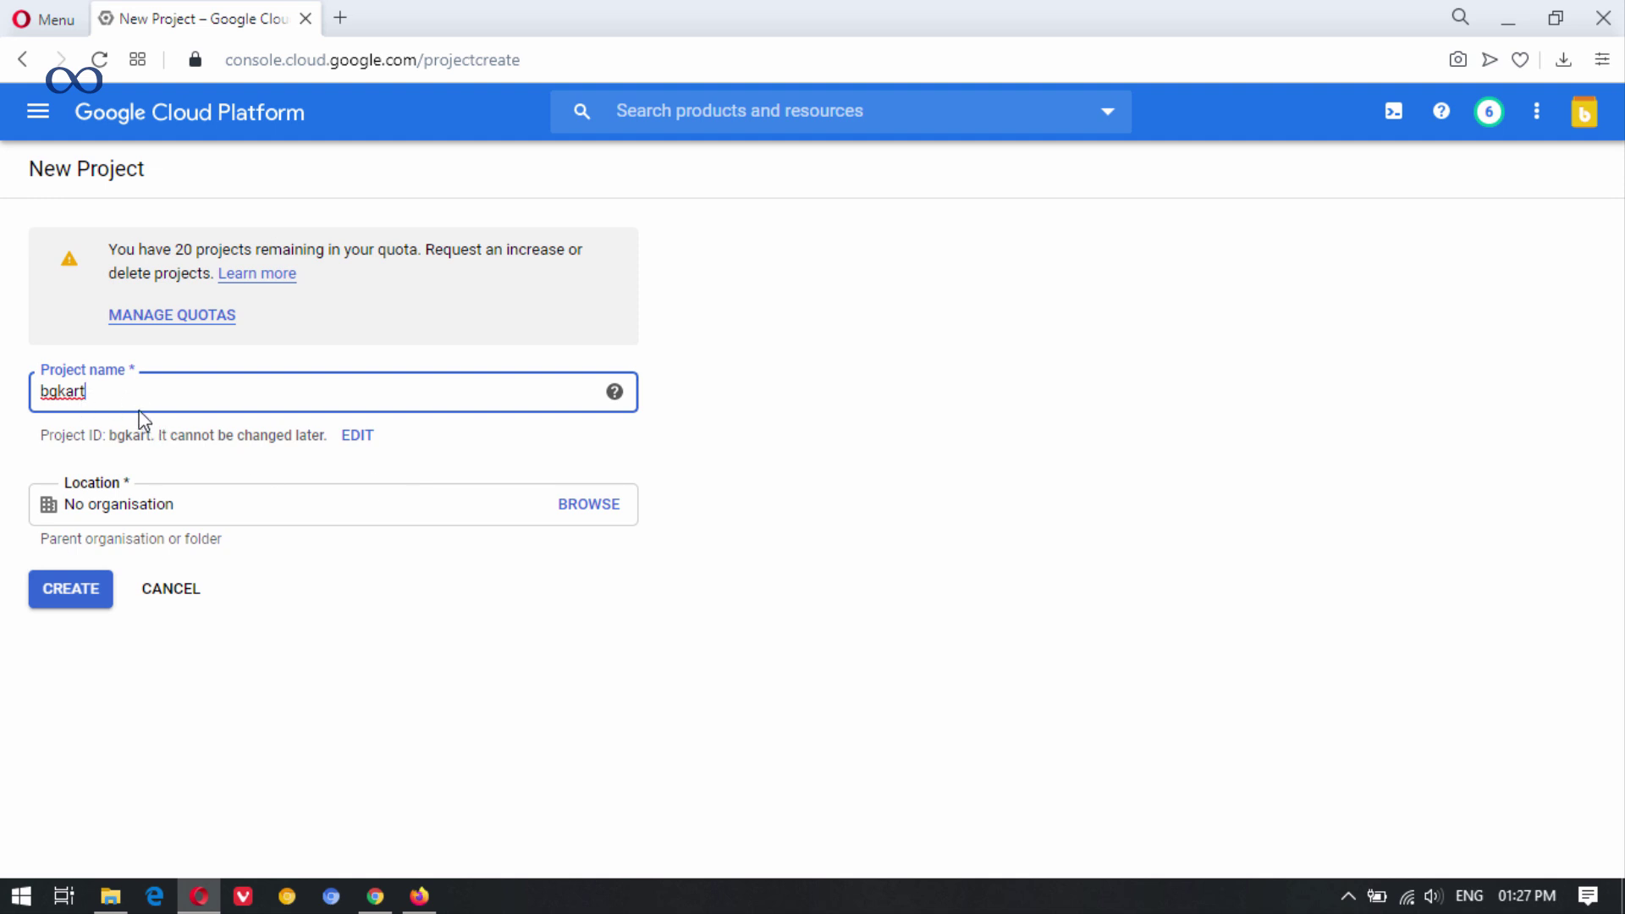
pyautogui.click(74, 592)
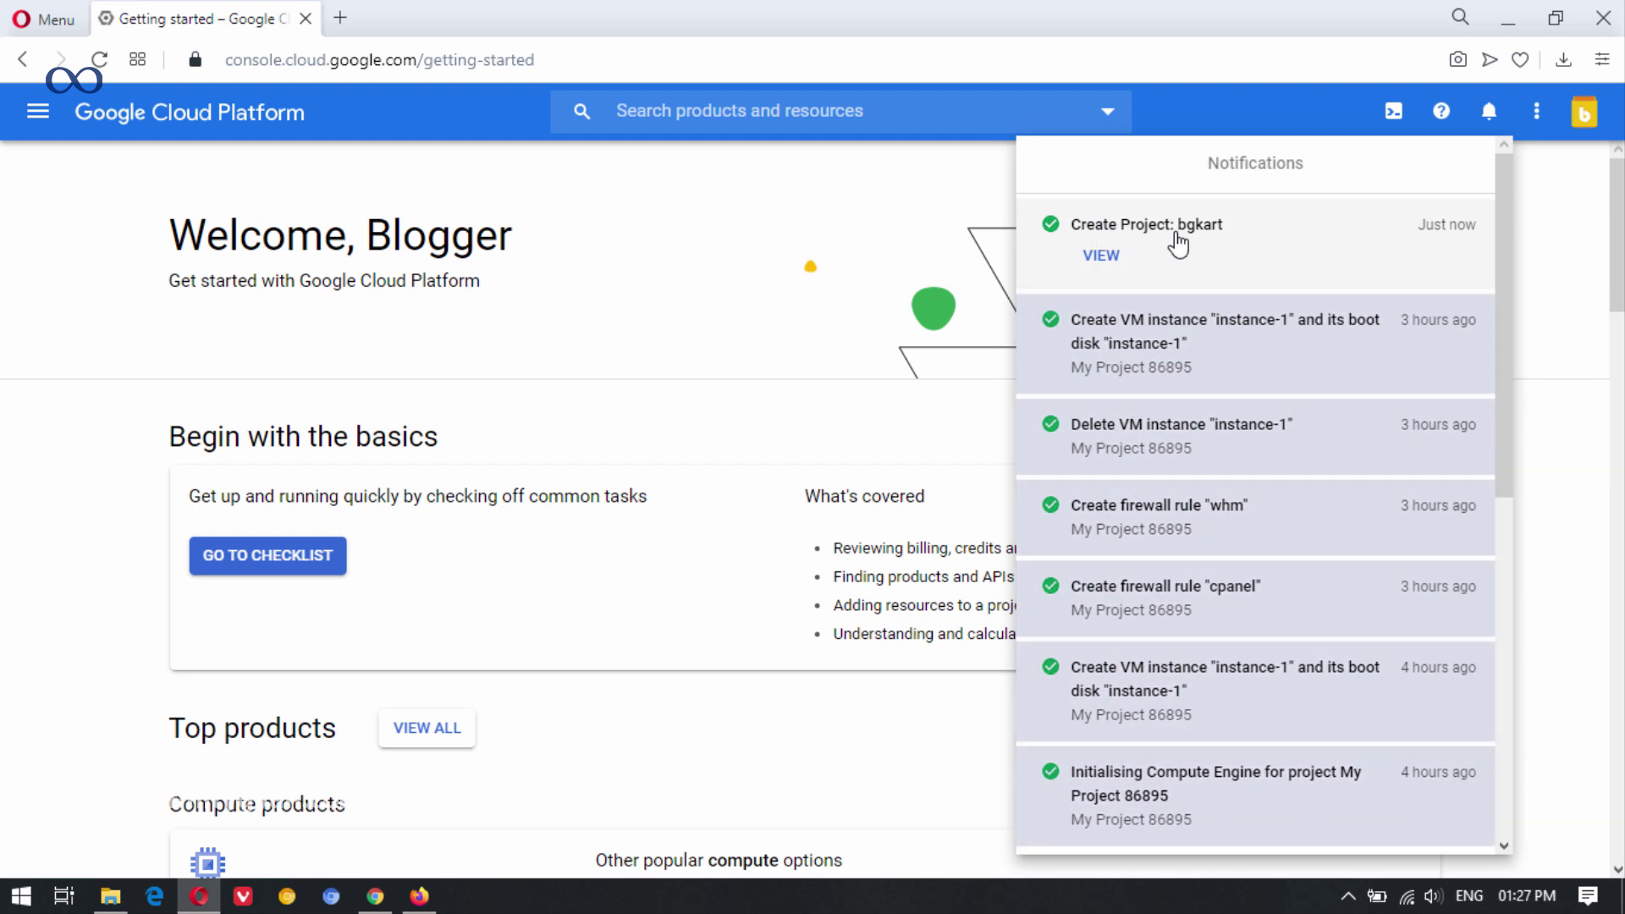
# Switch to the bgkart project and go to Compute Engine > VM instances
pyautogui.click(1185, 247)
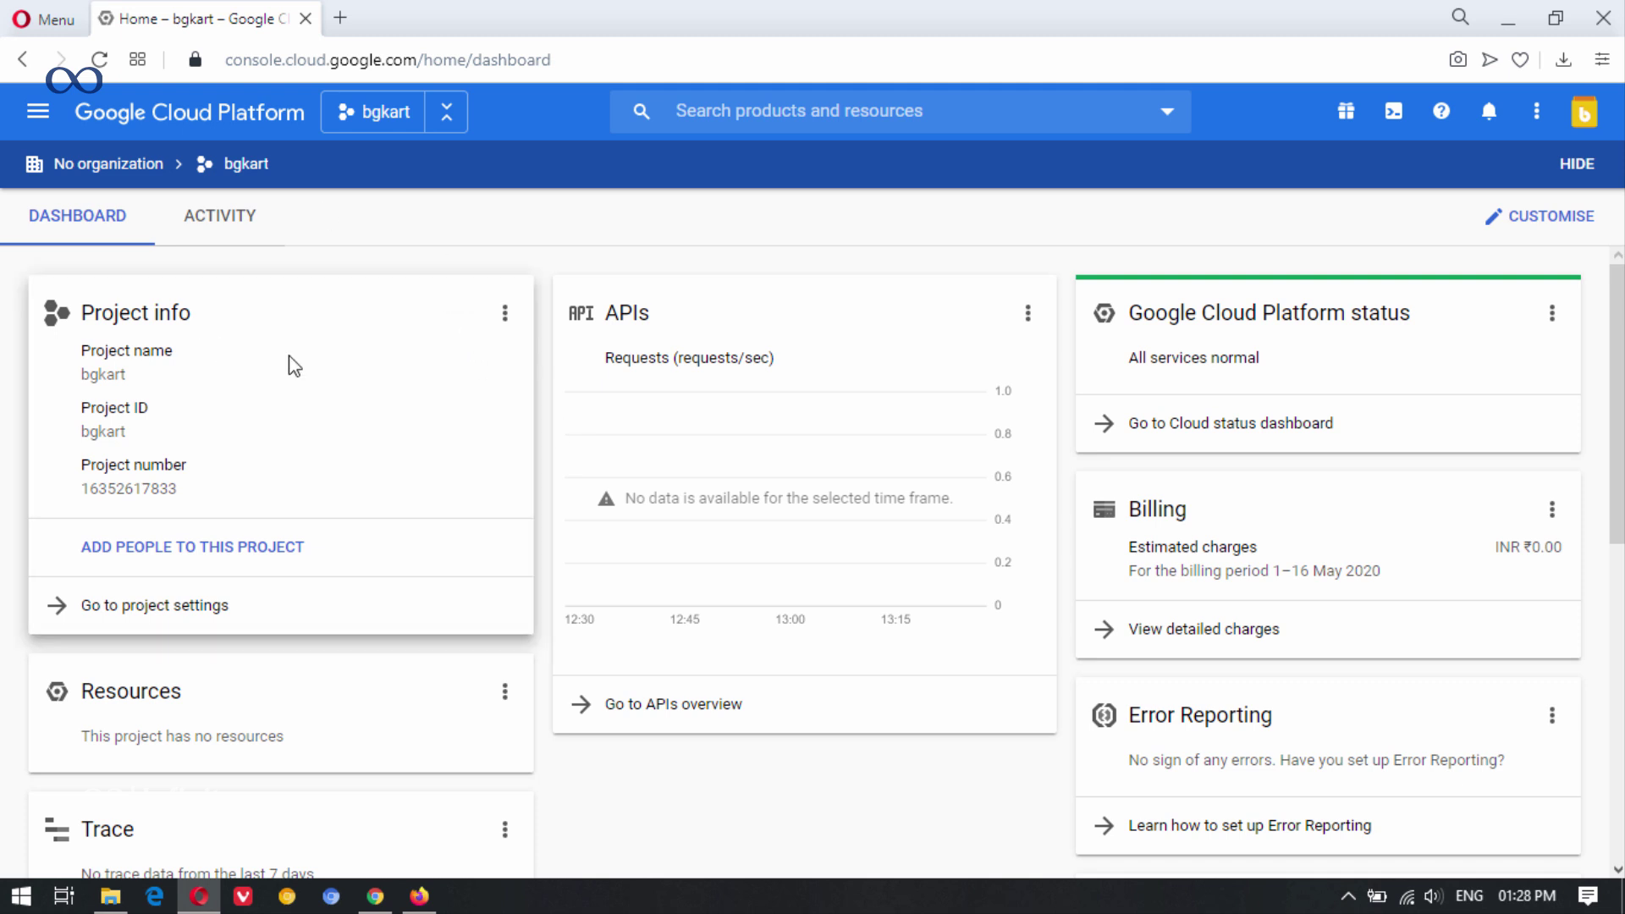
pyautogui.click(39, 114)
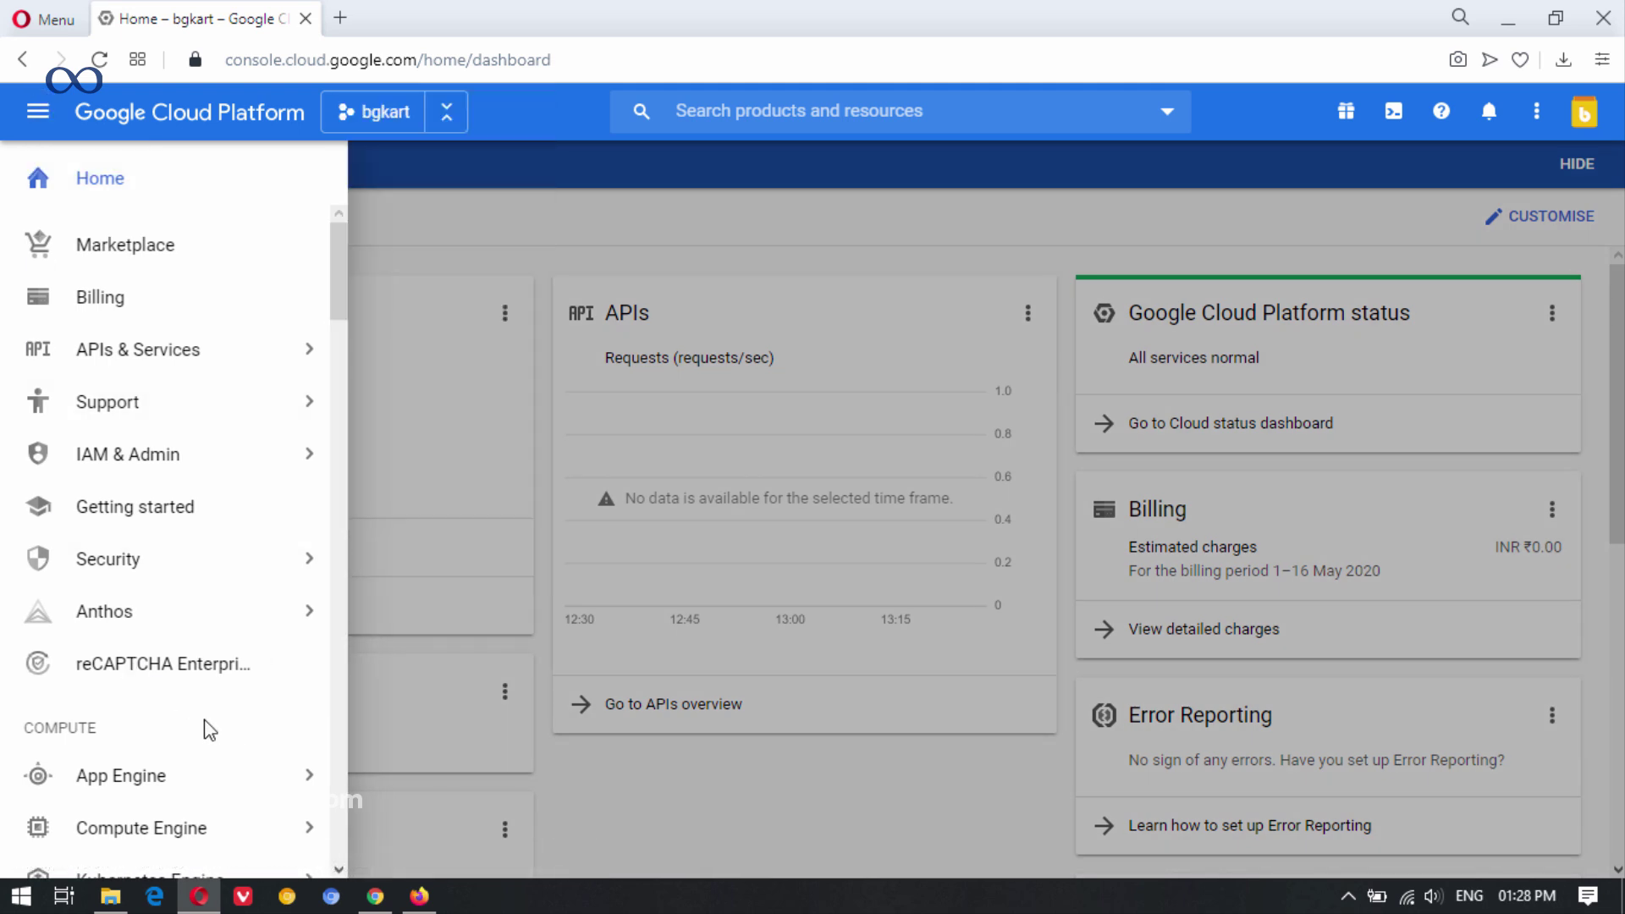
pyautogui.moveTo(182, 833)
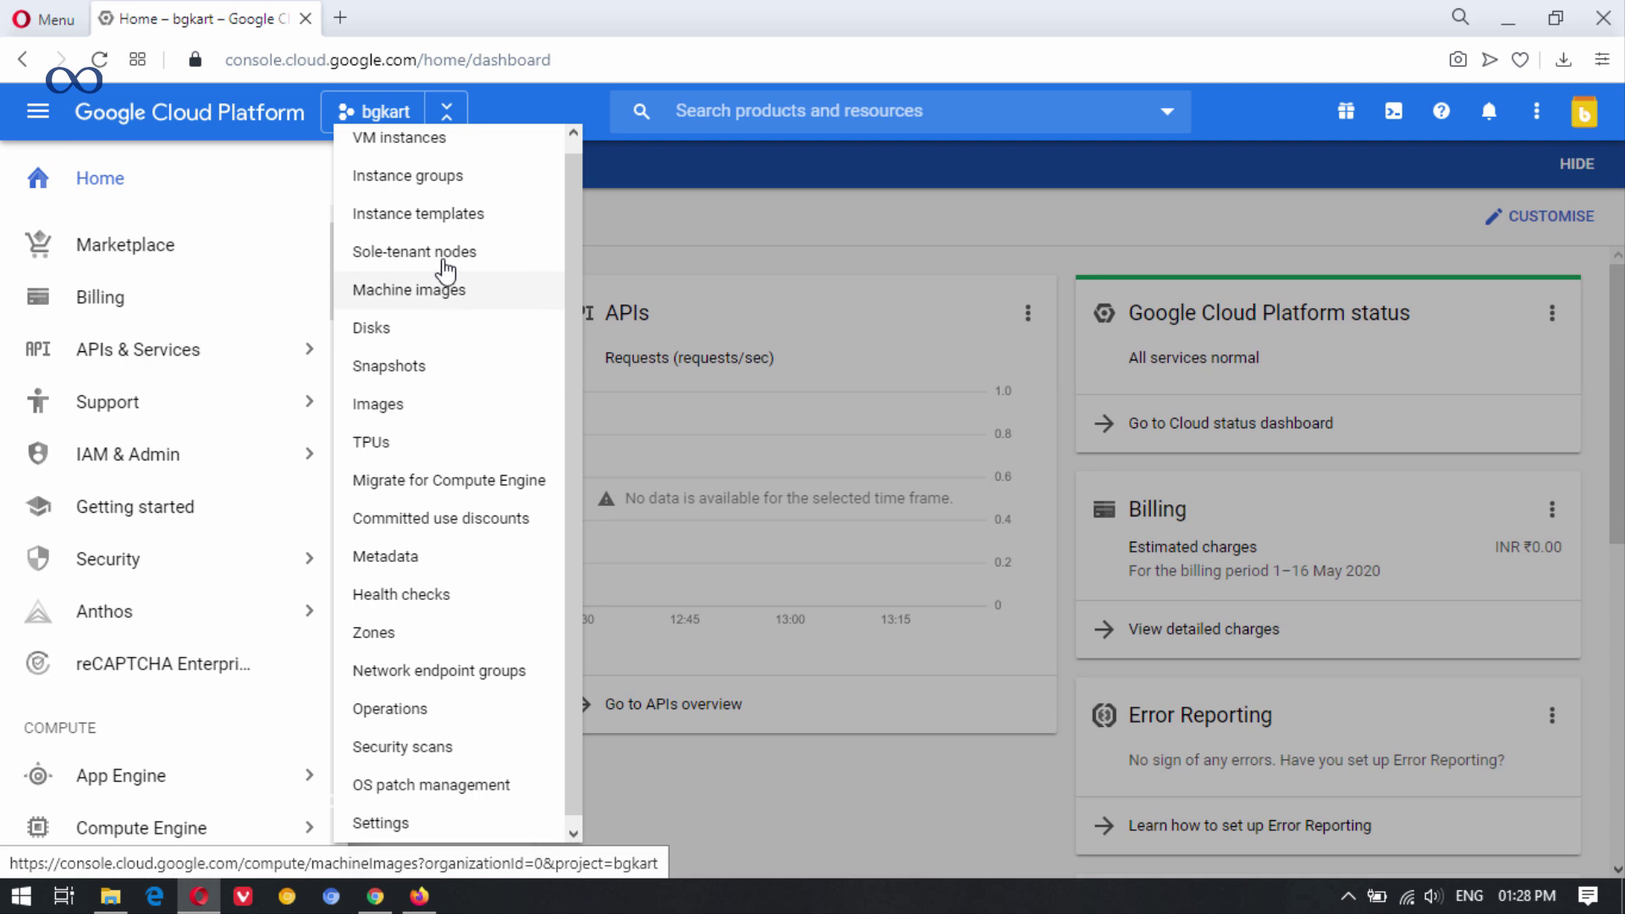
pyautogui.scroll(1, 424, 203)
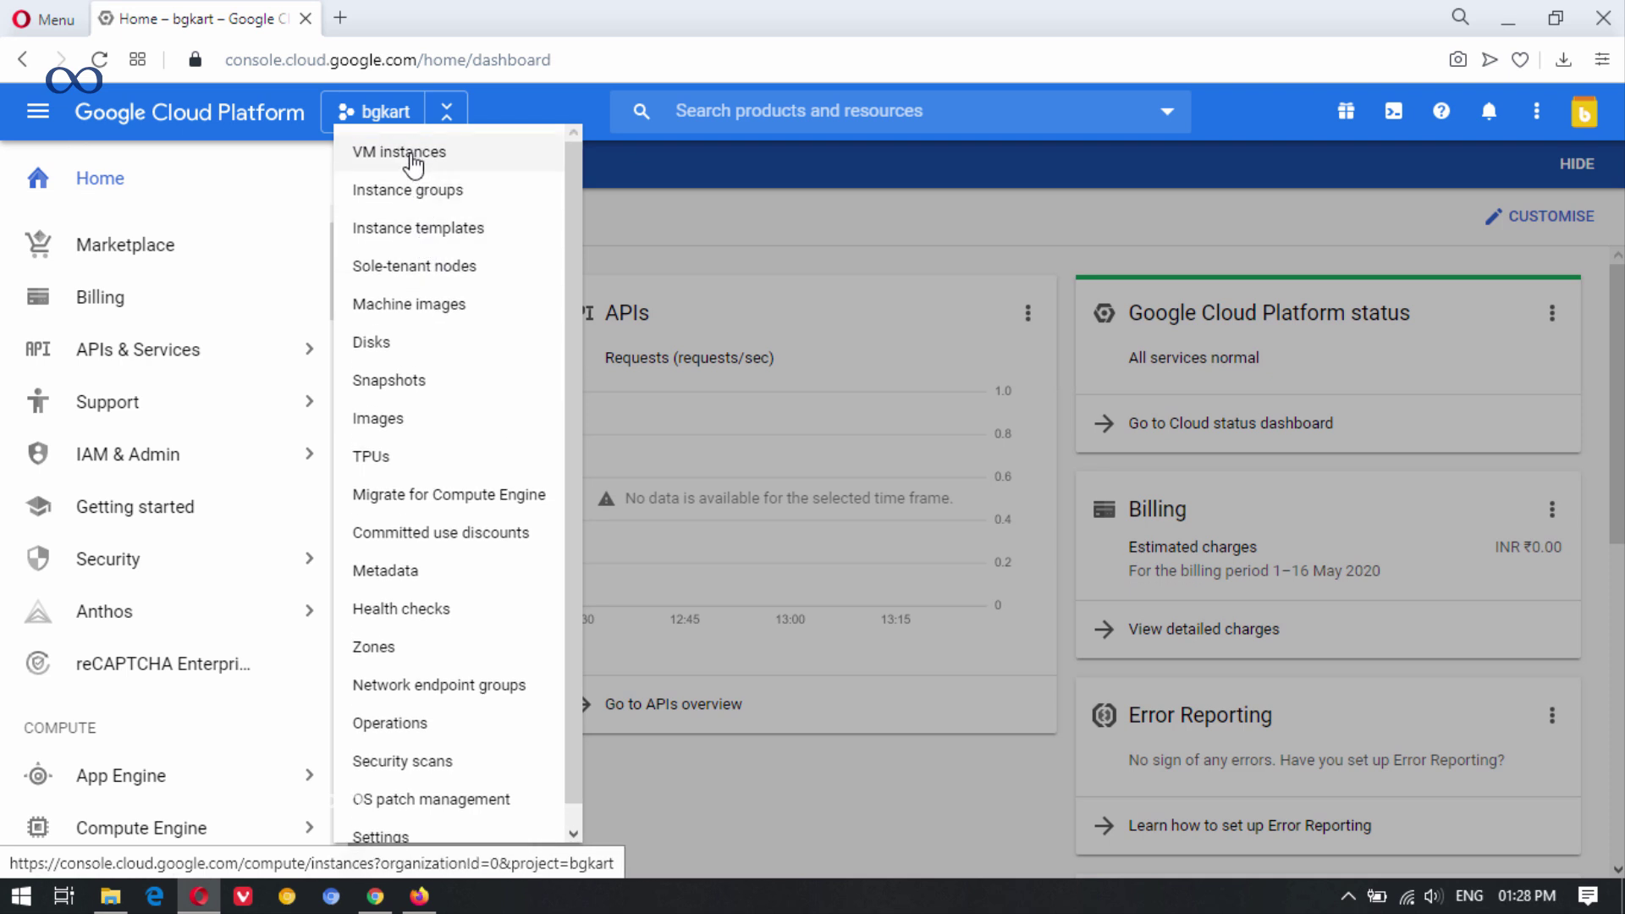
pyautogui.click(413, 161)
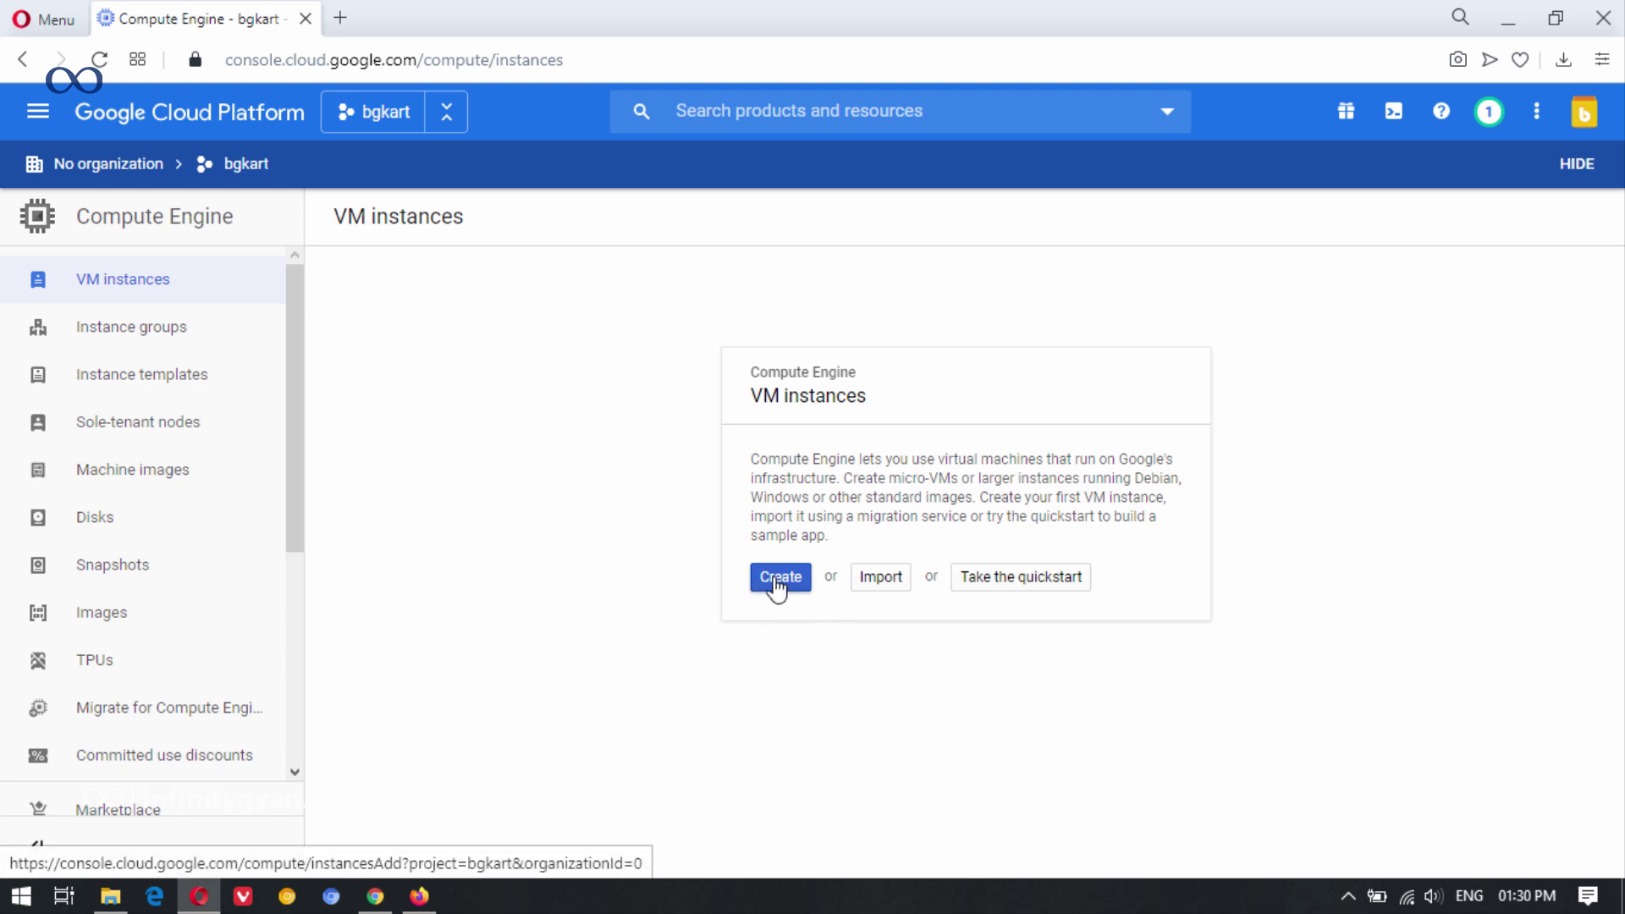
# Start a new VM instance and keep the region at us-central1 (Iowa)
pyautogui.moveTo(712, 551); pyautogui.dragTo(838, 604)
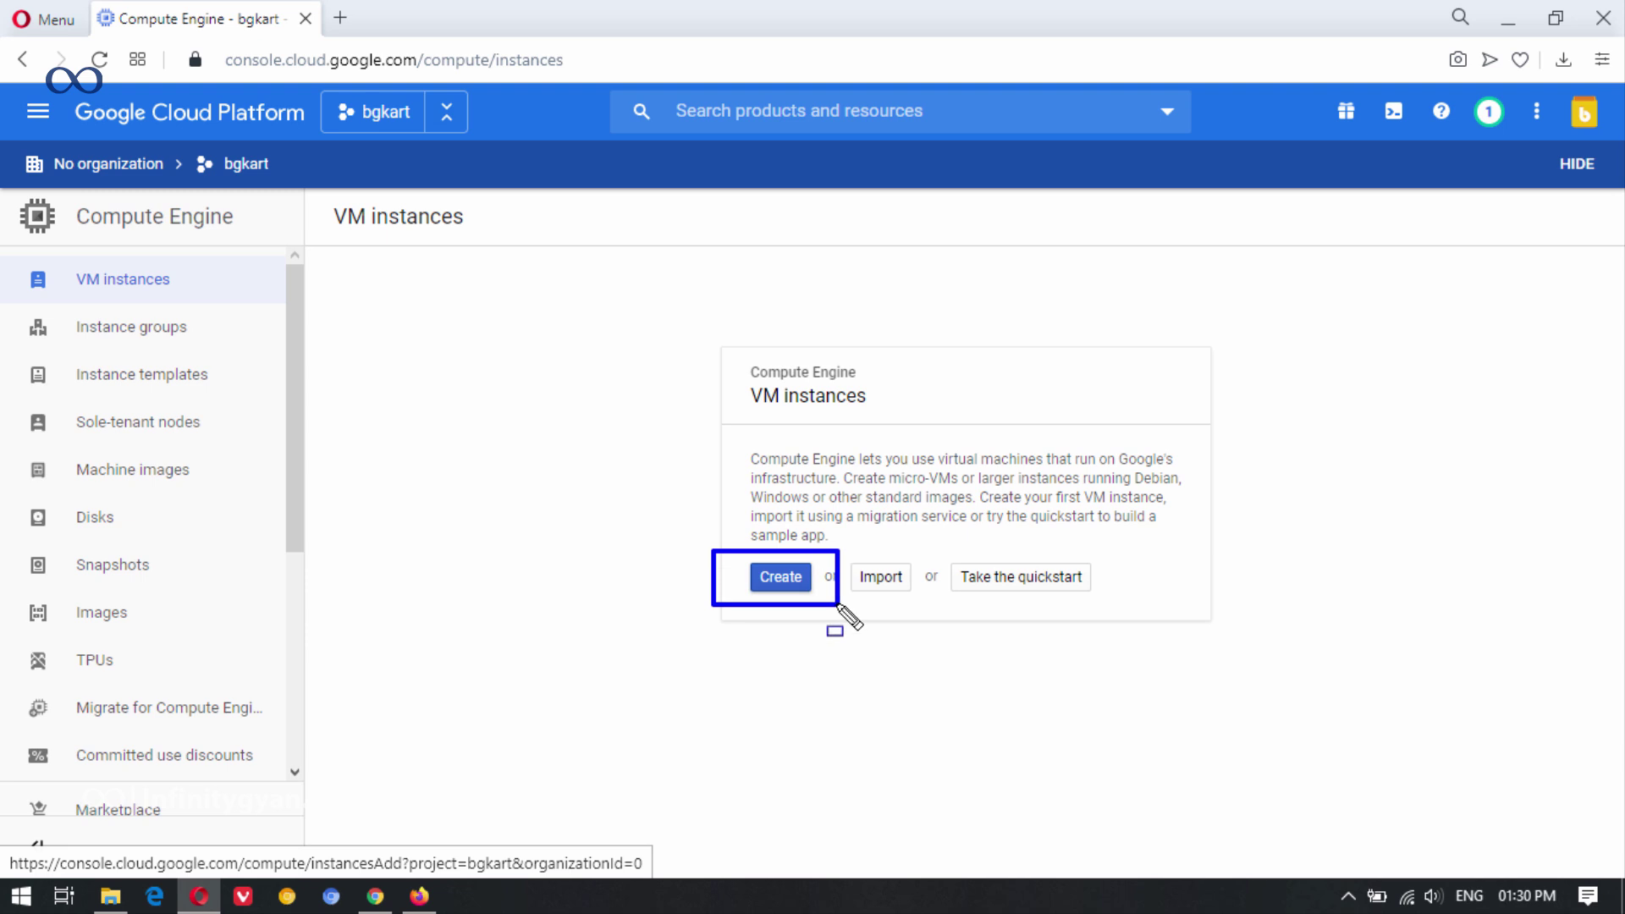
pyautogui.press('Escape')
pyautogui.click(795, 579)
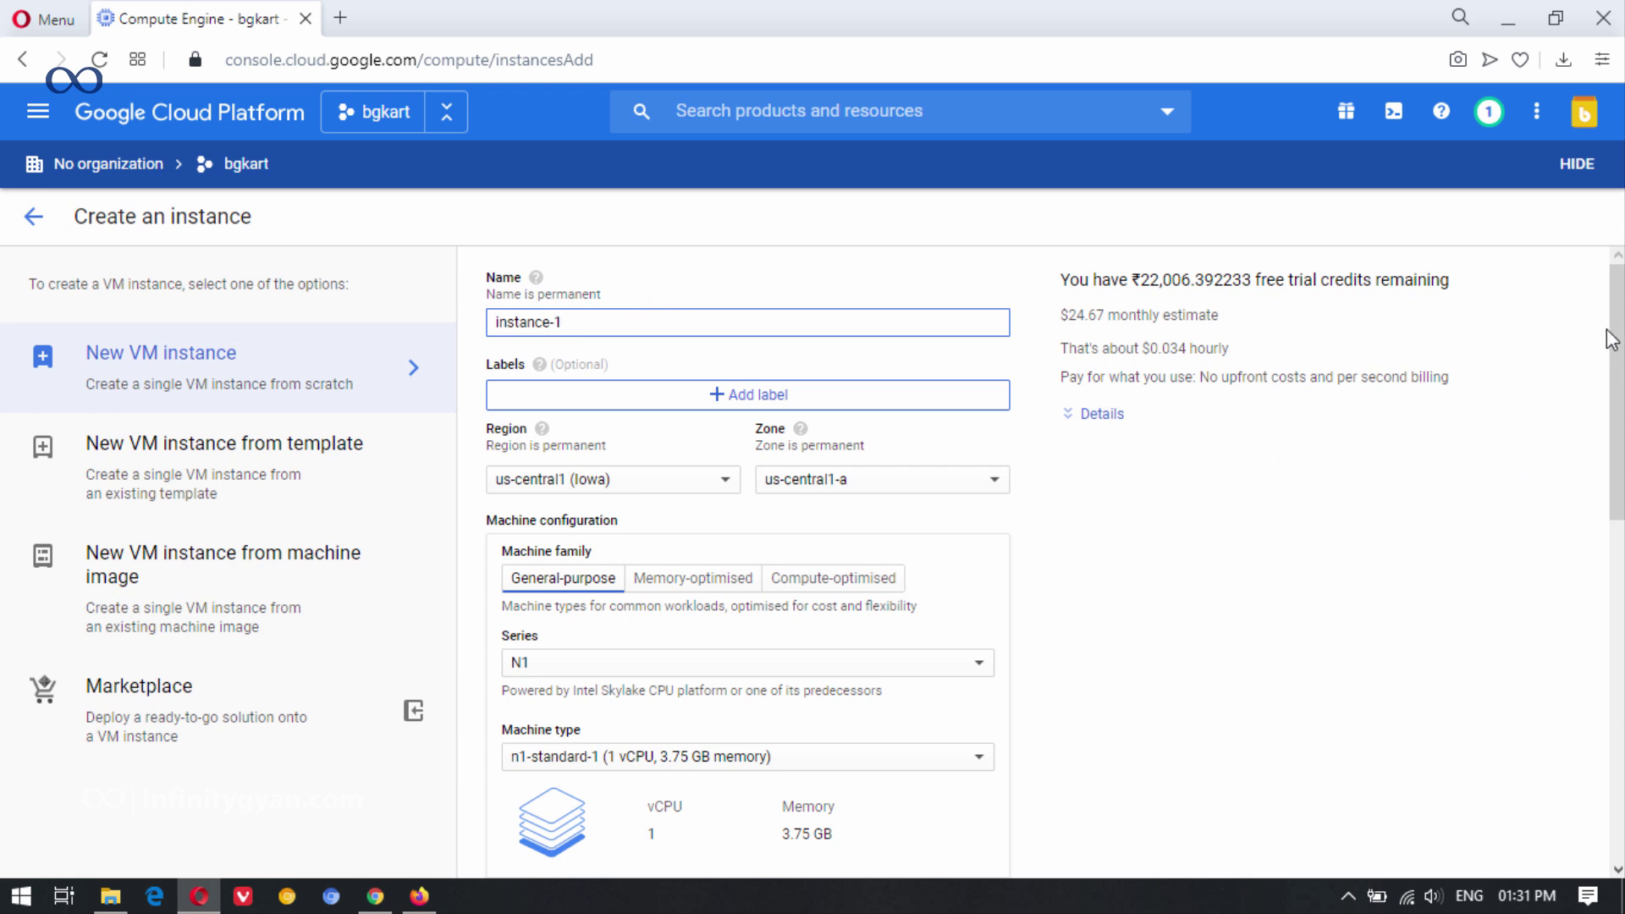
pyautogui.scroll(-2, 1613, 340)
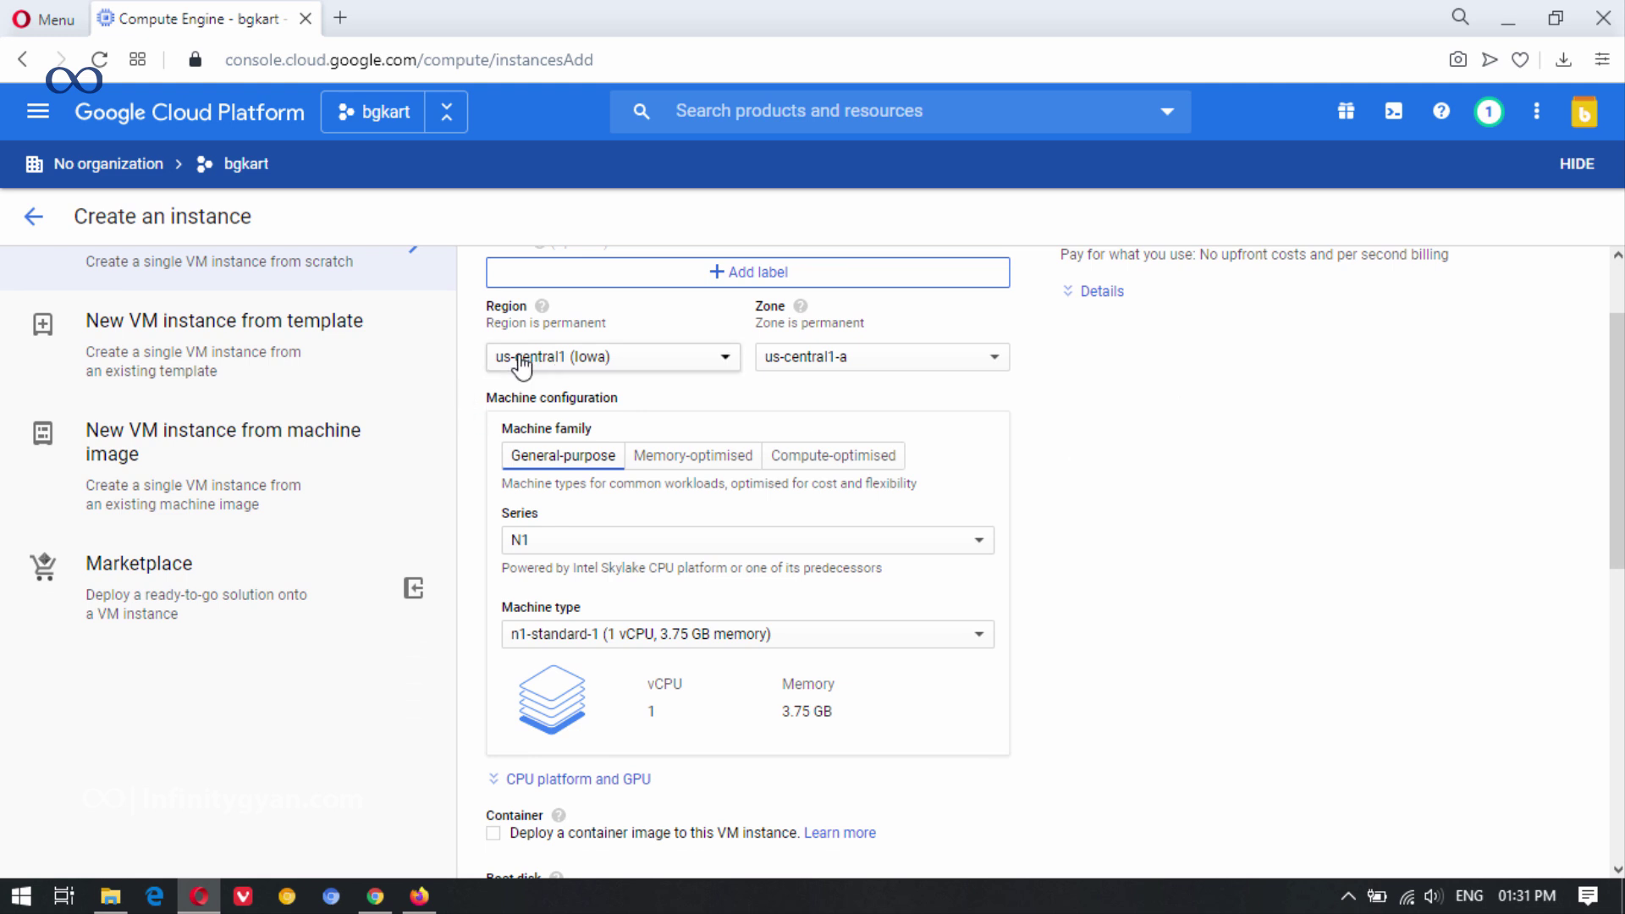
pyautogui.click(612, 364)
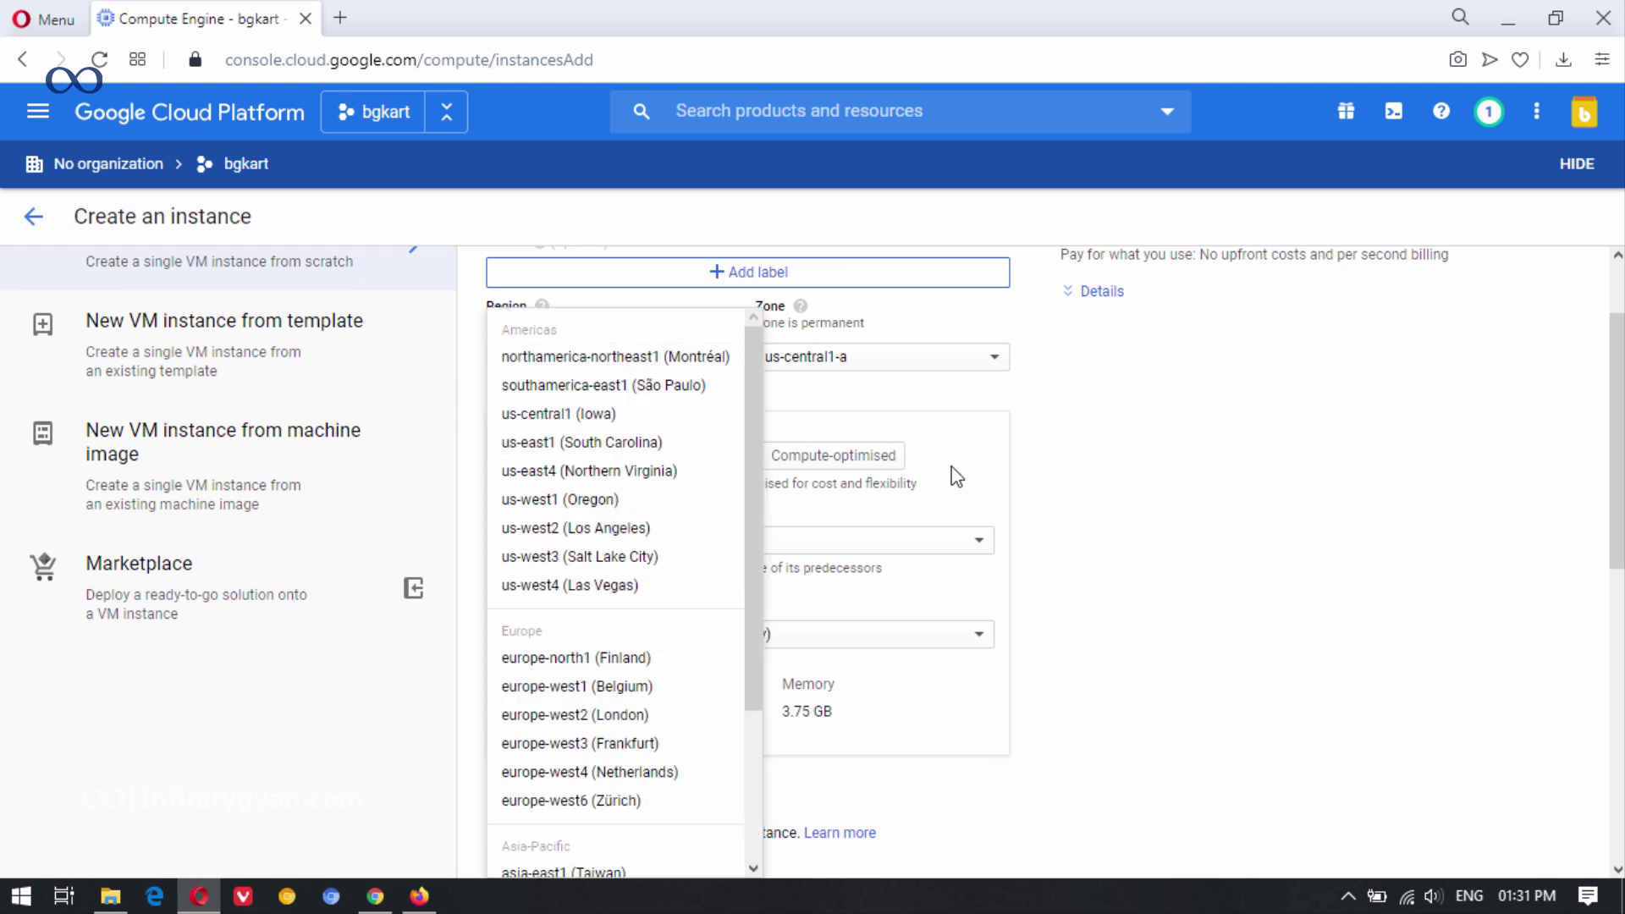
pyautogui.click(1219, 399)
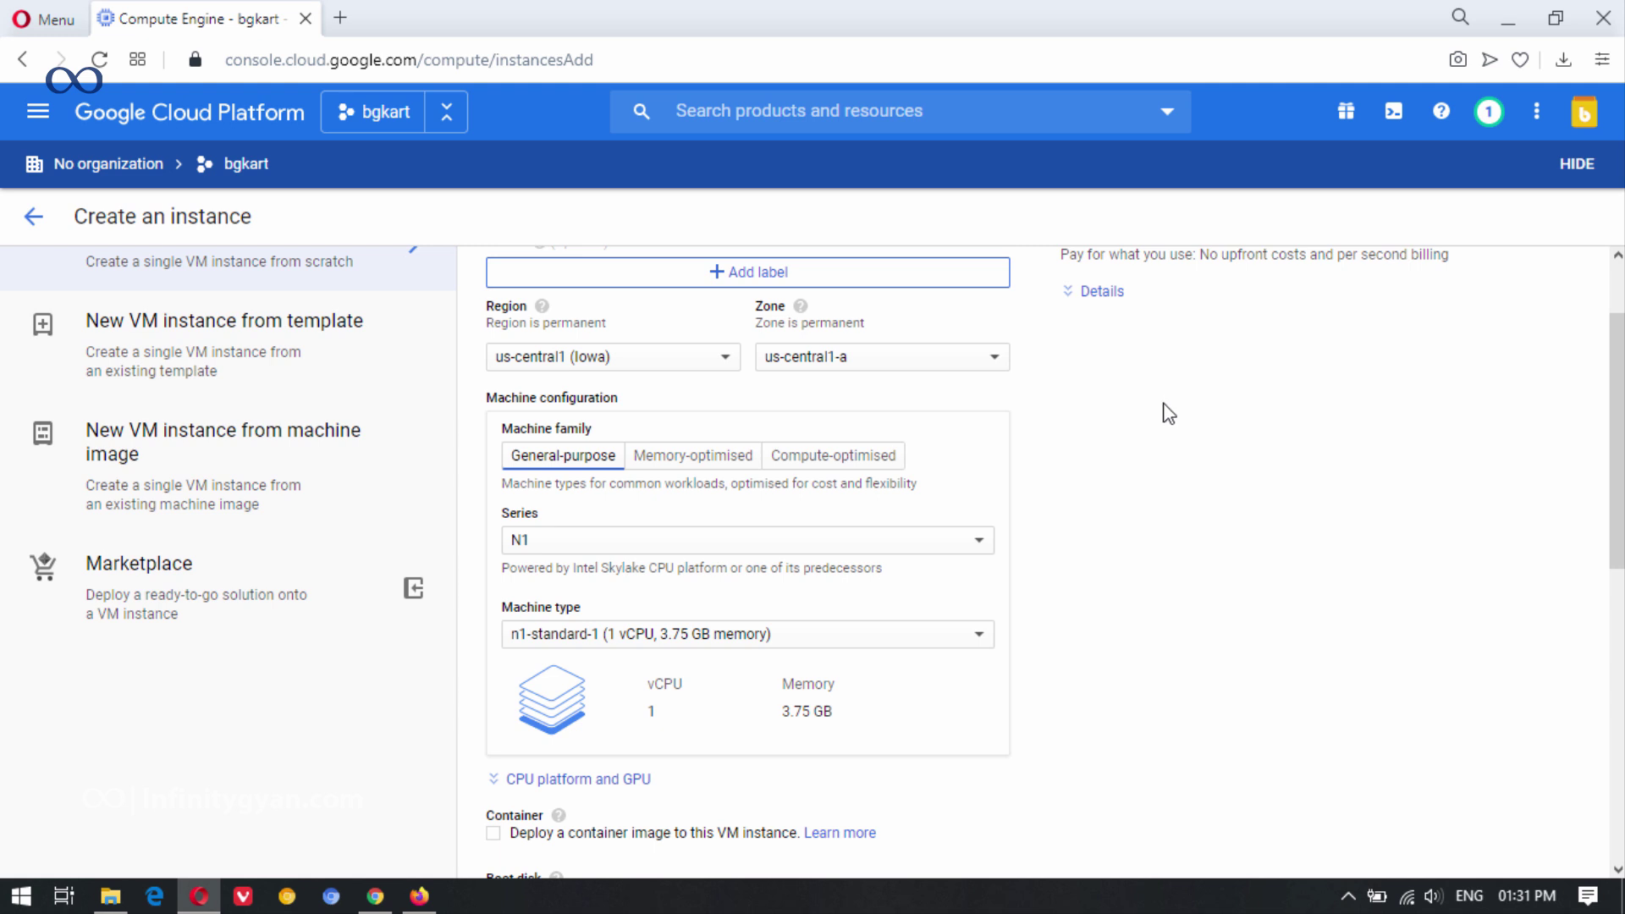
# Keep n1-standard-1 as the machine type and scroll down to the Boot disk section
pyautogui.moveTo(1619, 400); pyautogui.dragTo(1619, 474)
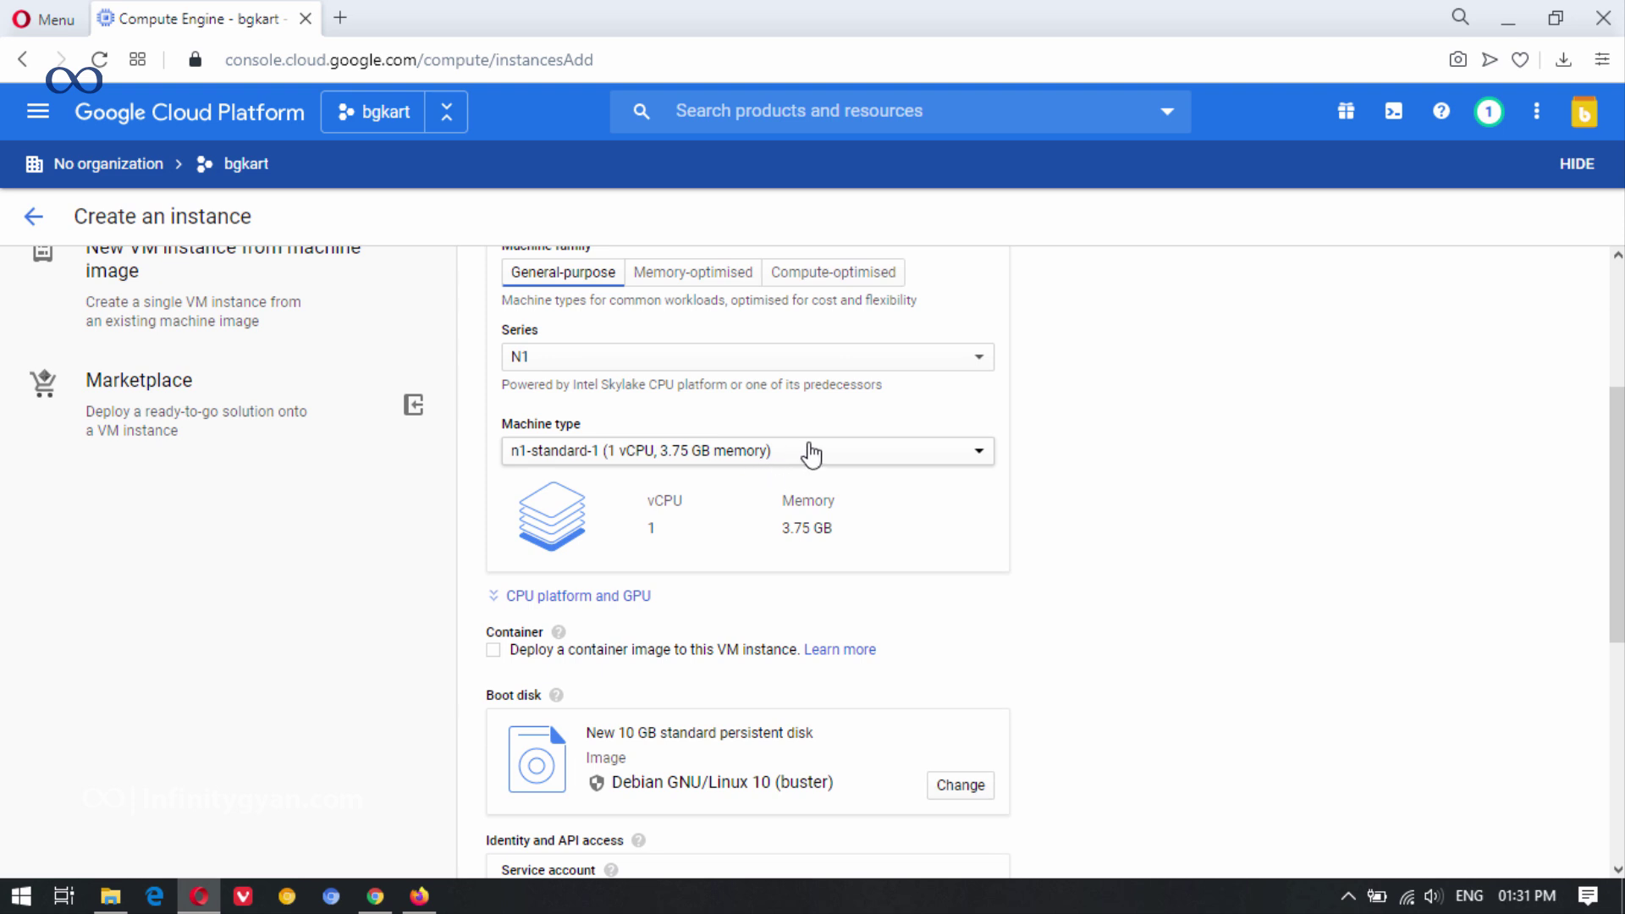
pyautogui.click(815, 460)
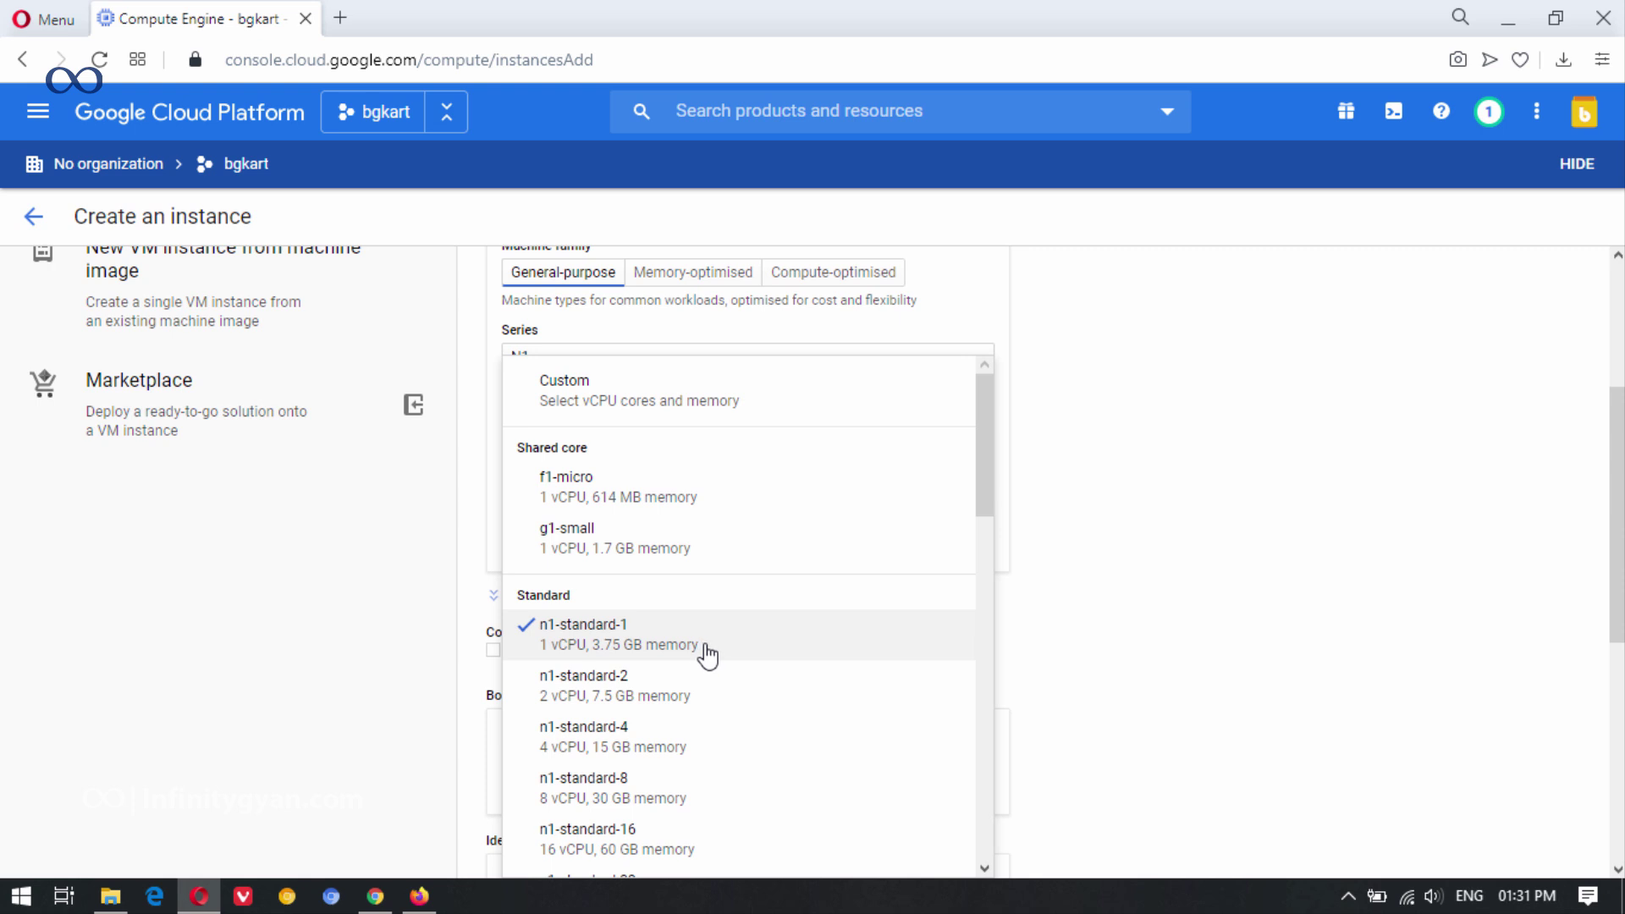
pyautogui.click(694, 646)
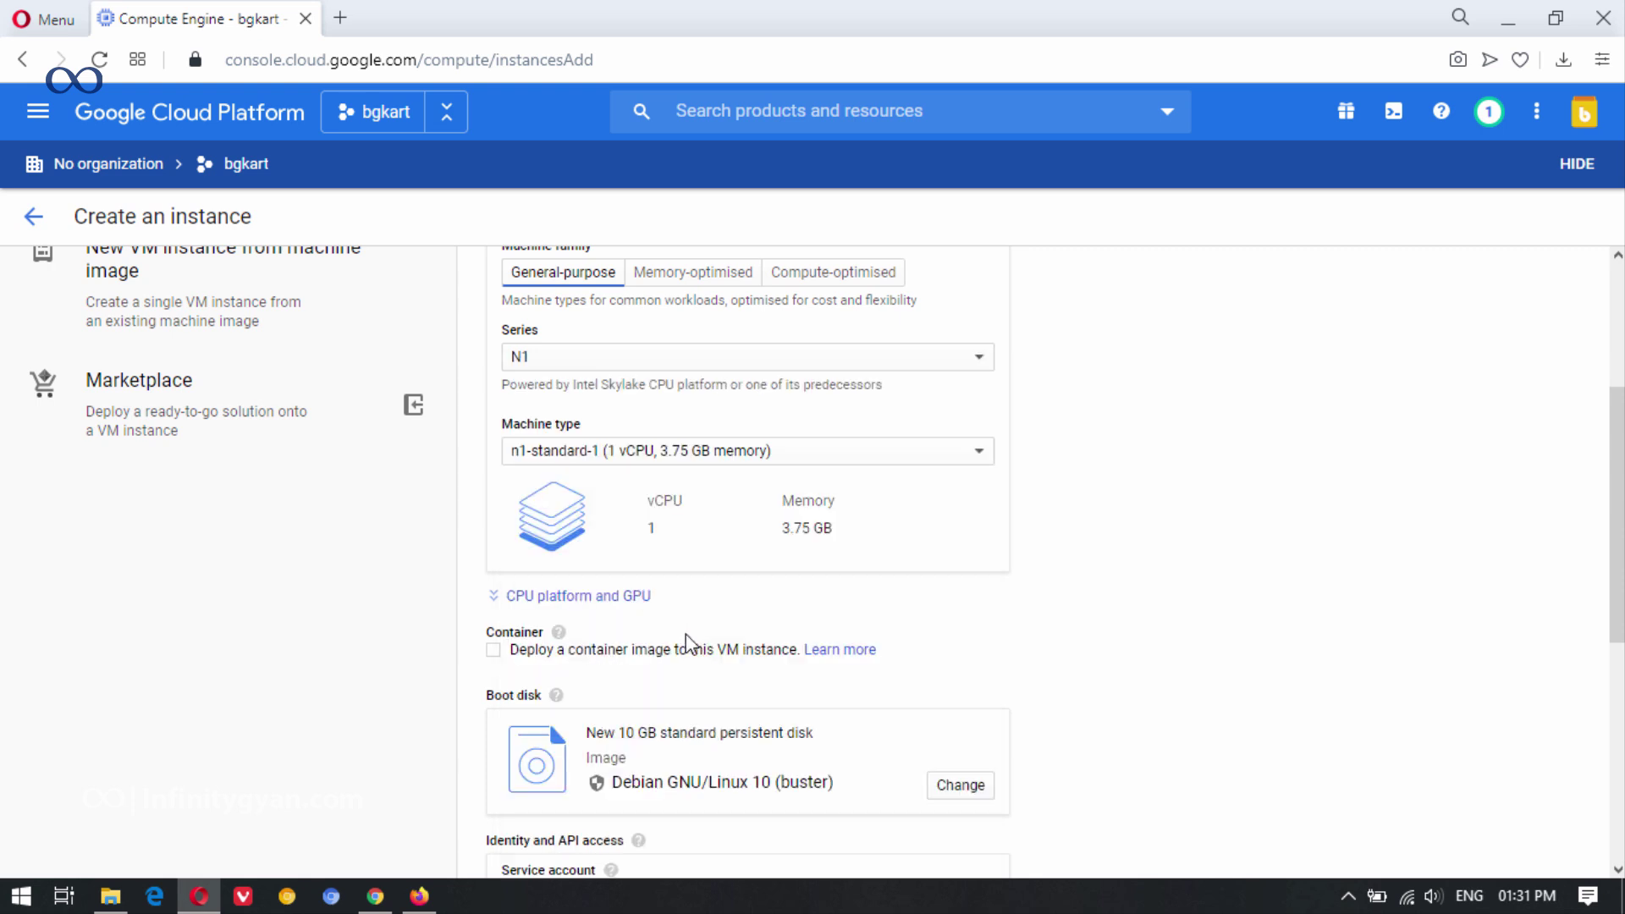
pyautogui.scroll(3, 1227, 555)
pyautogui.scroll(1, 1227, 554)
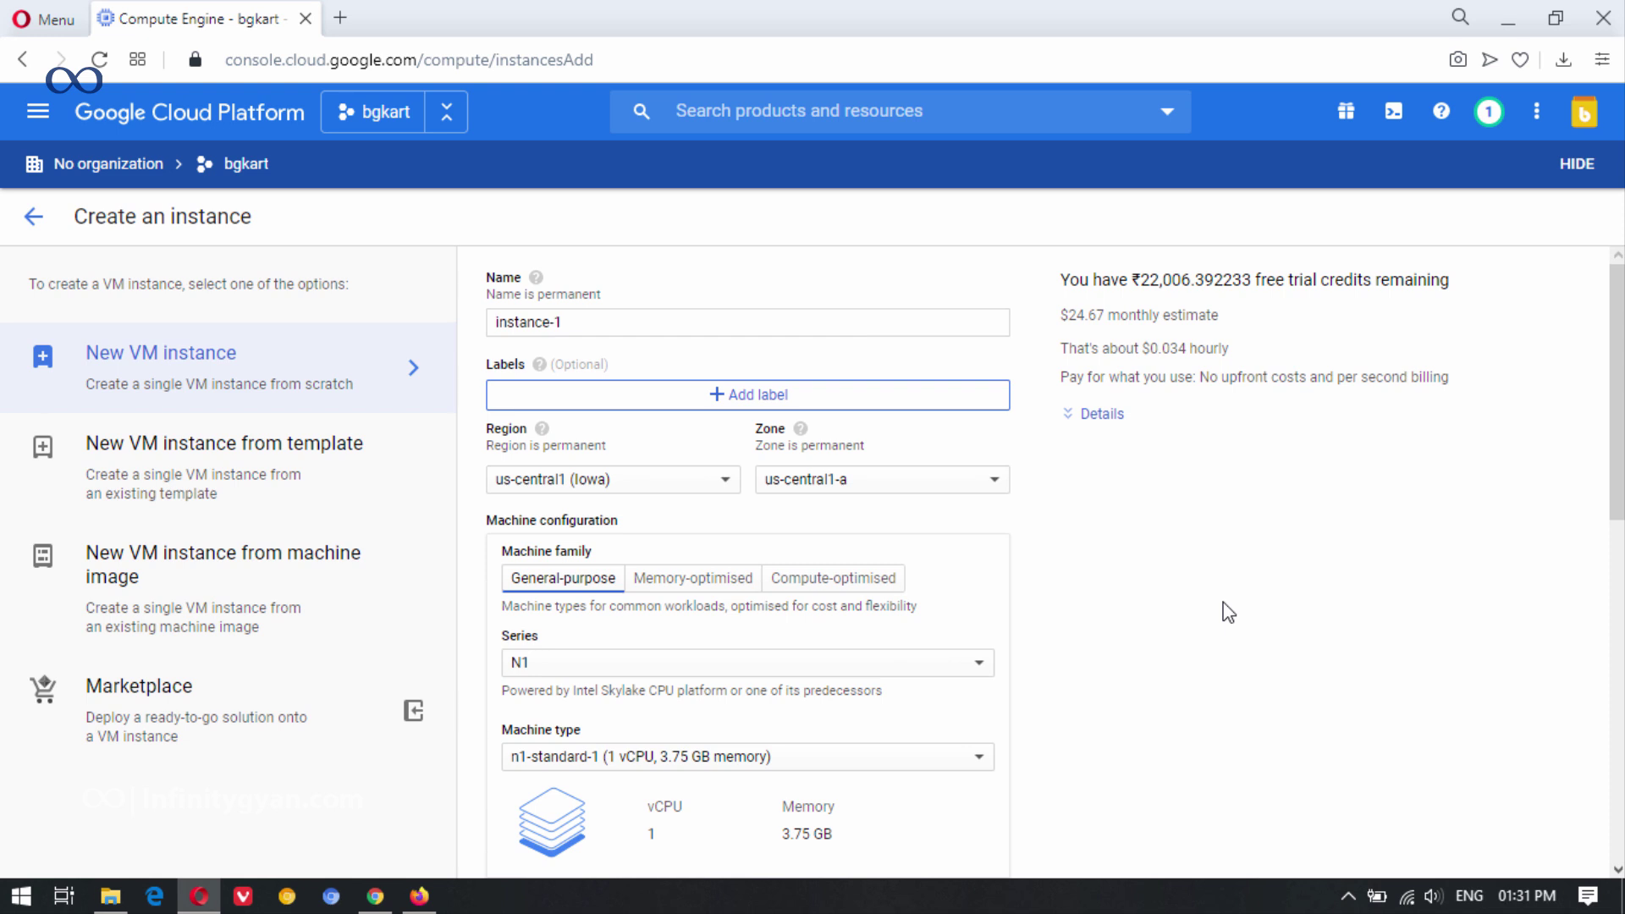
pyautogui.scroll(-3, 1292, 523)
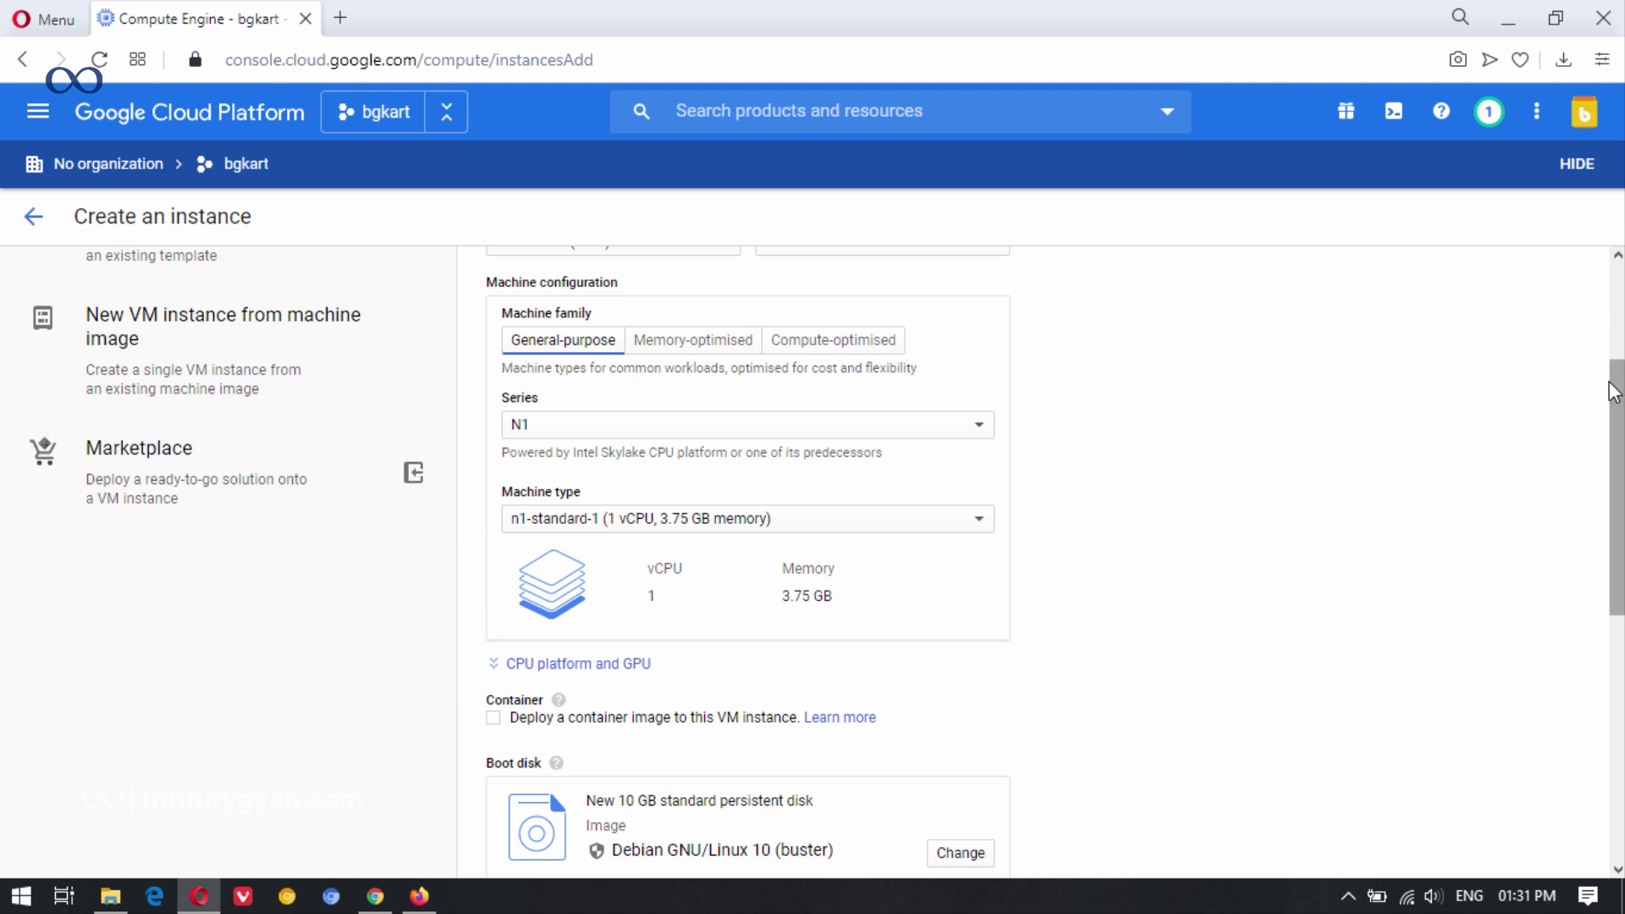
pyautogui.scroll(-4, 813, 558)
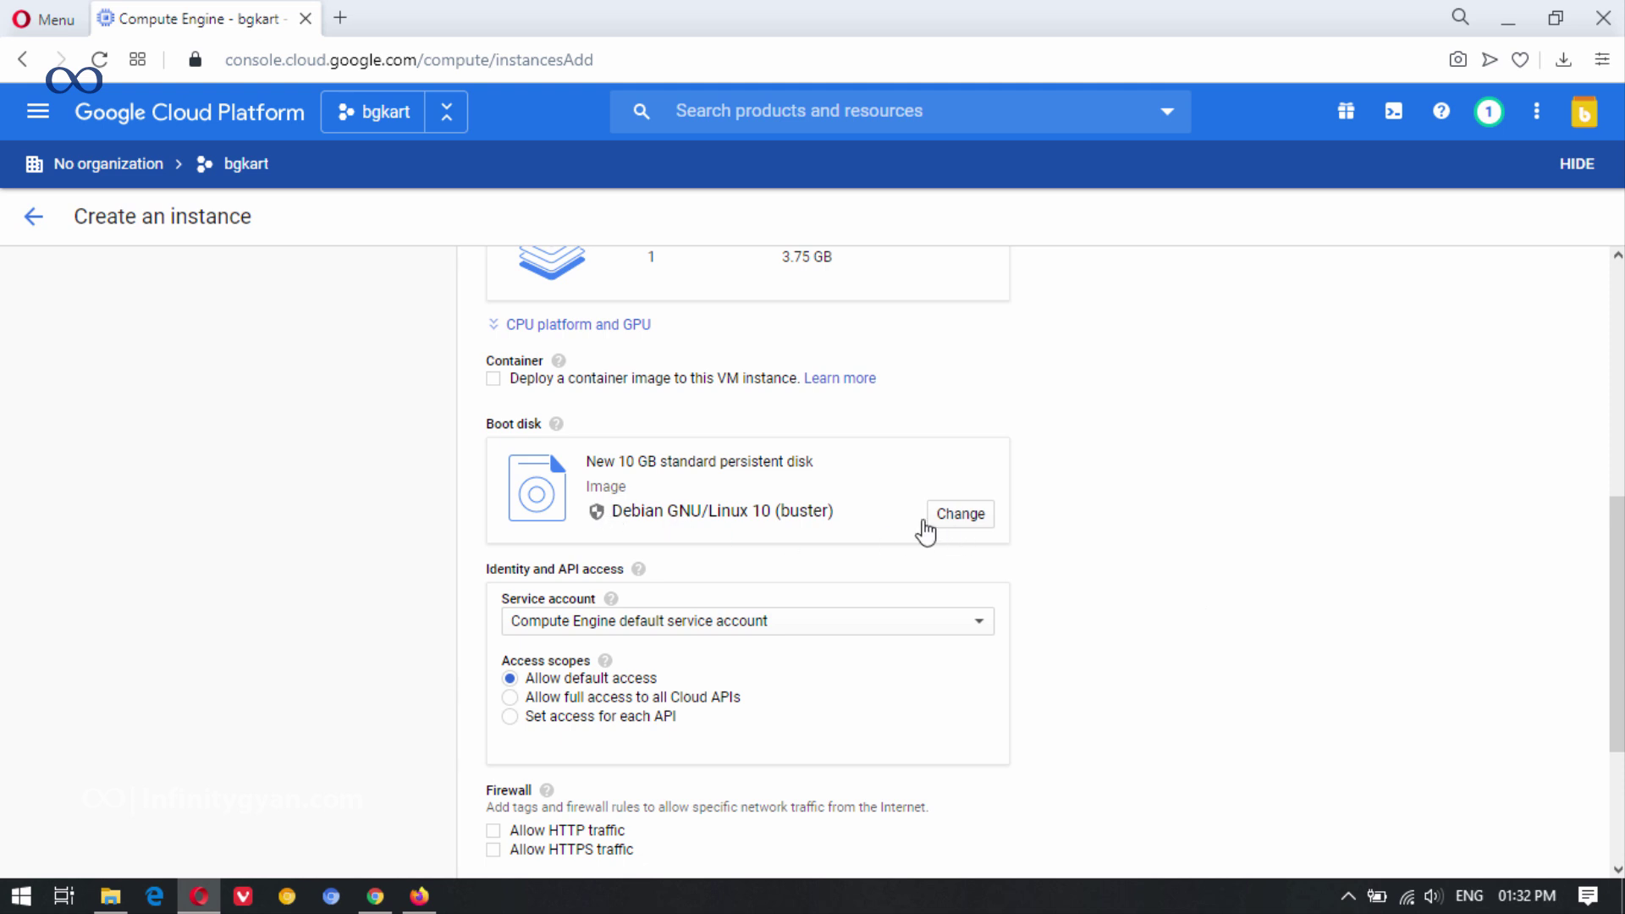
# Choose a CentOS 7 boot disk image with 20 GB size and confirm it
pyautogui.click(960, 514)
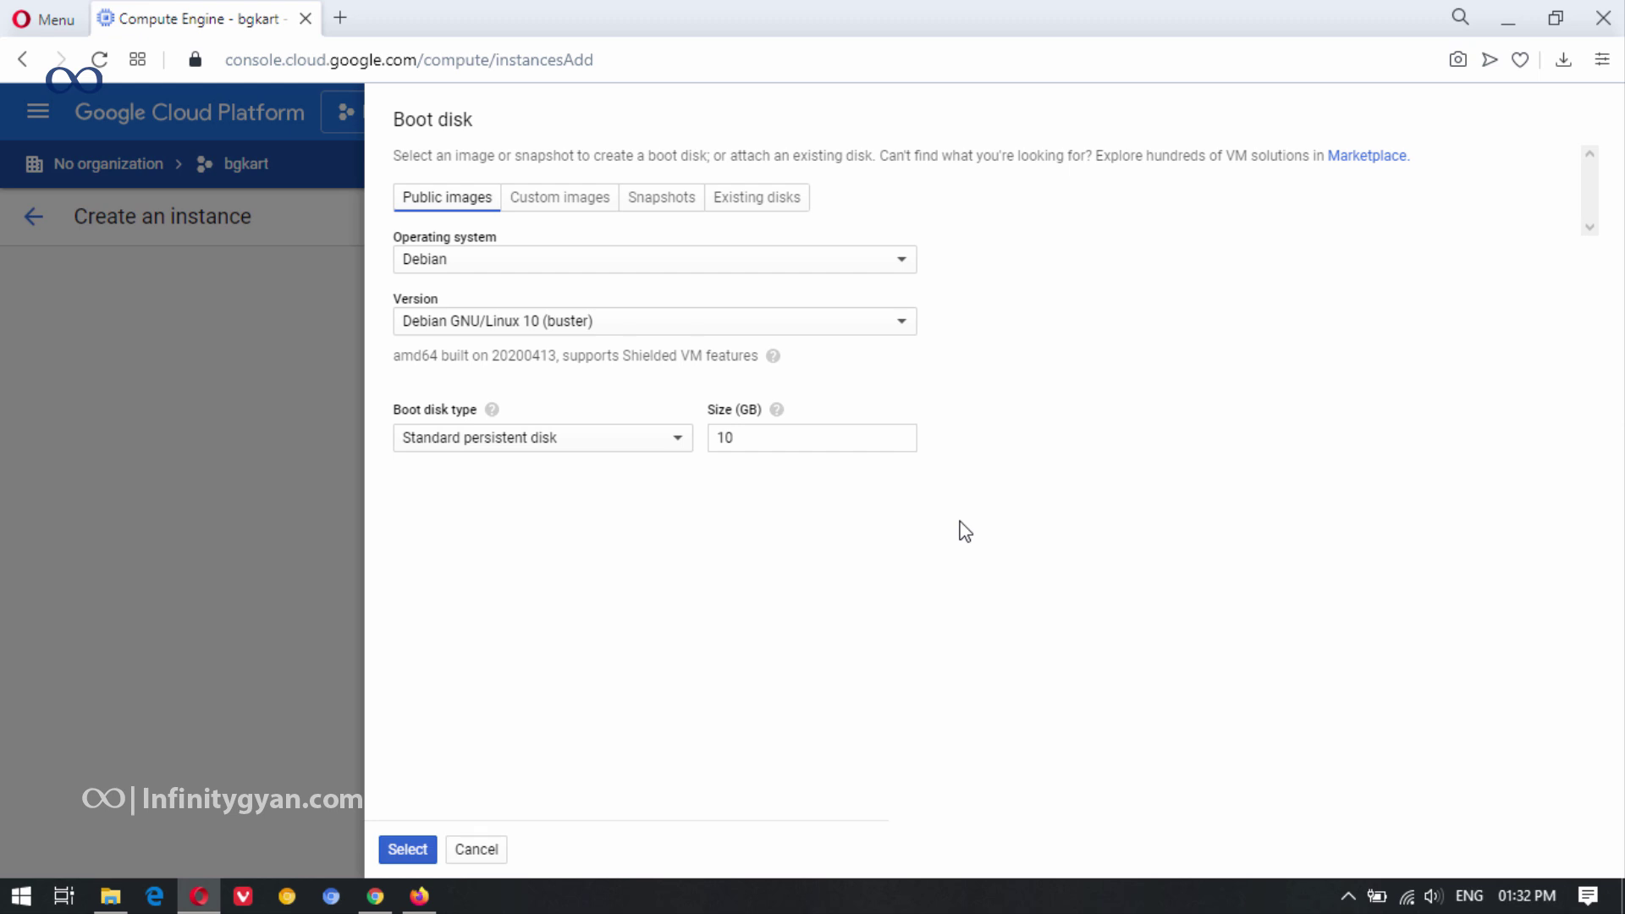
pyautogui.click(468, 269)
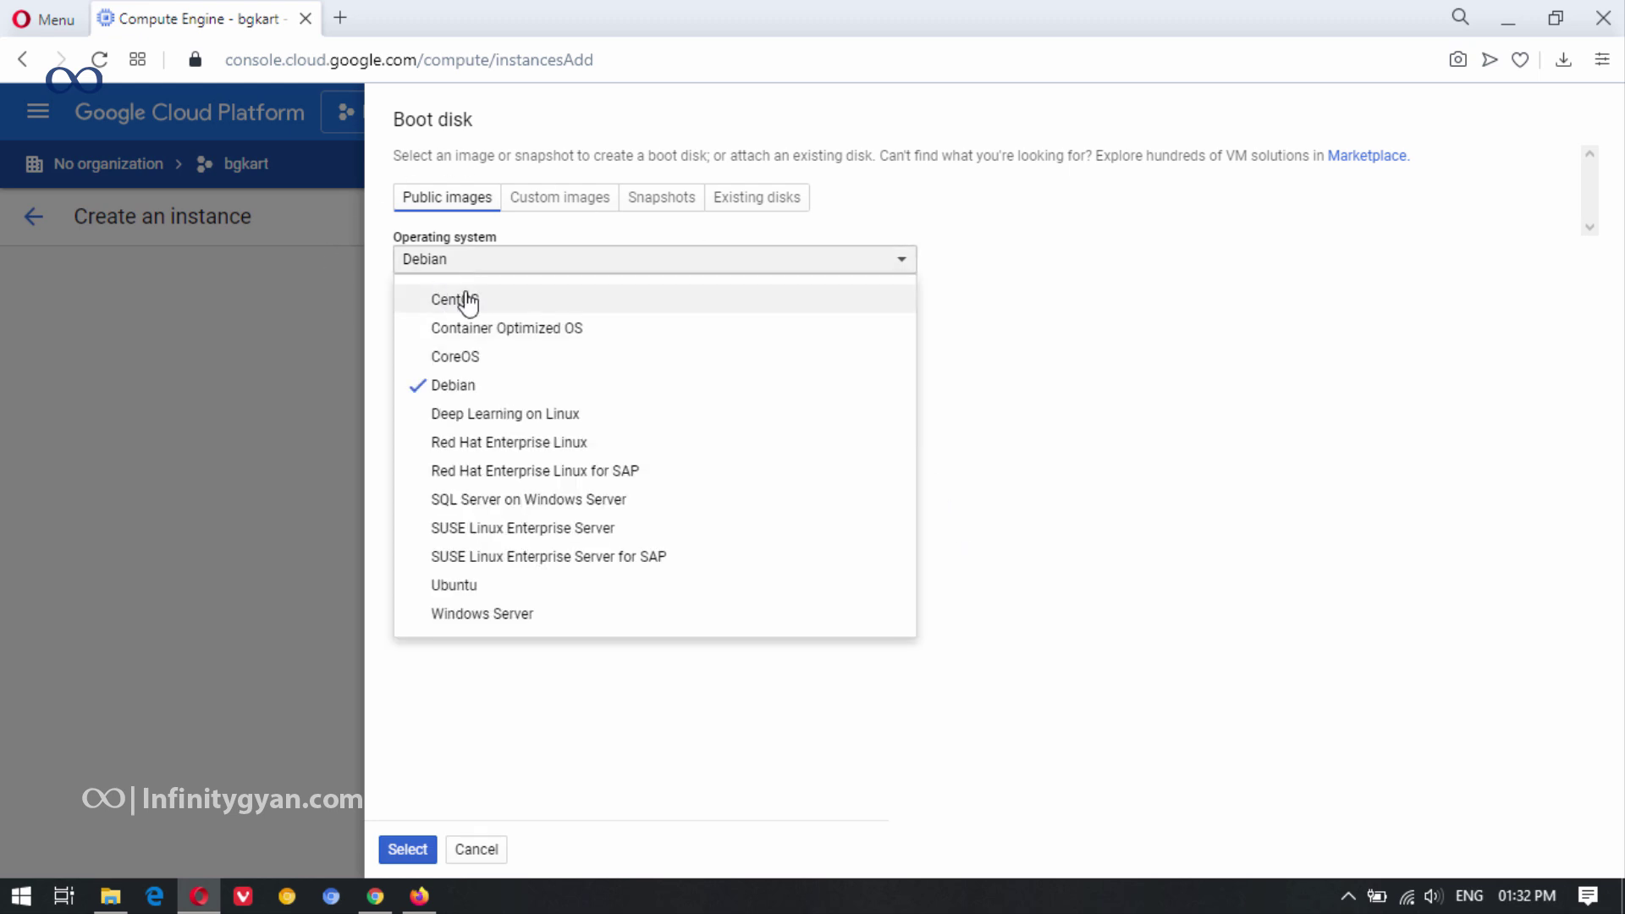
pyautogui.click(468, 300)
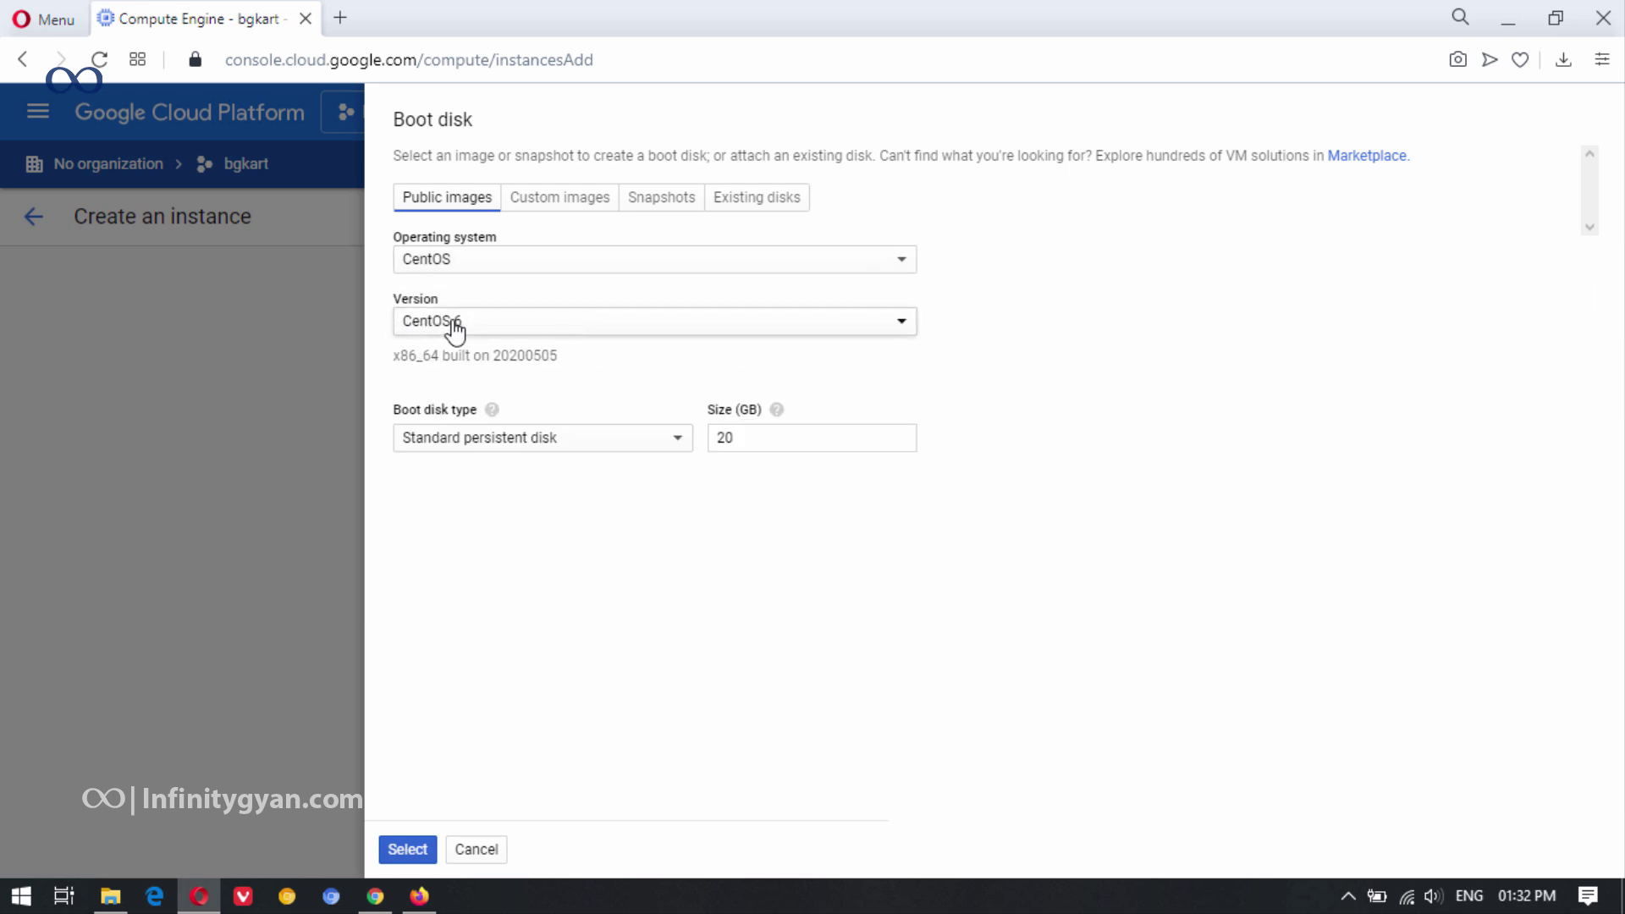
pyautogui.click(454, 326)
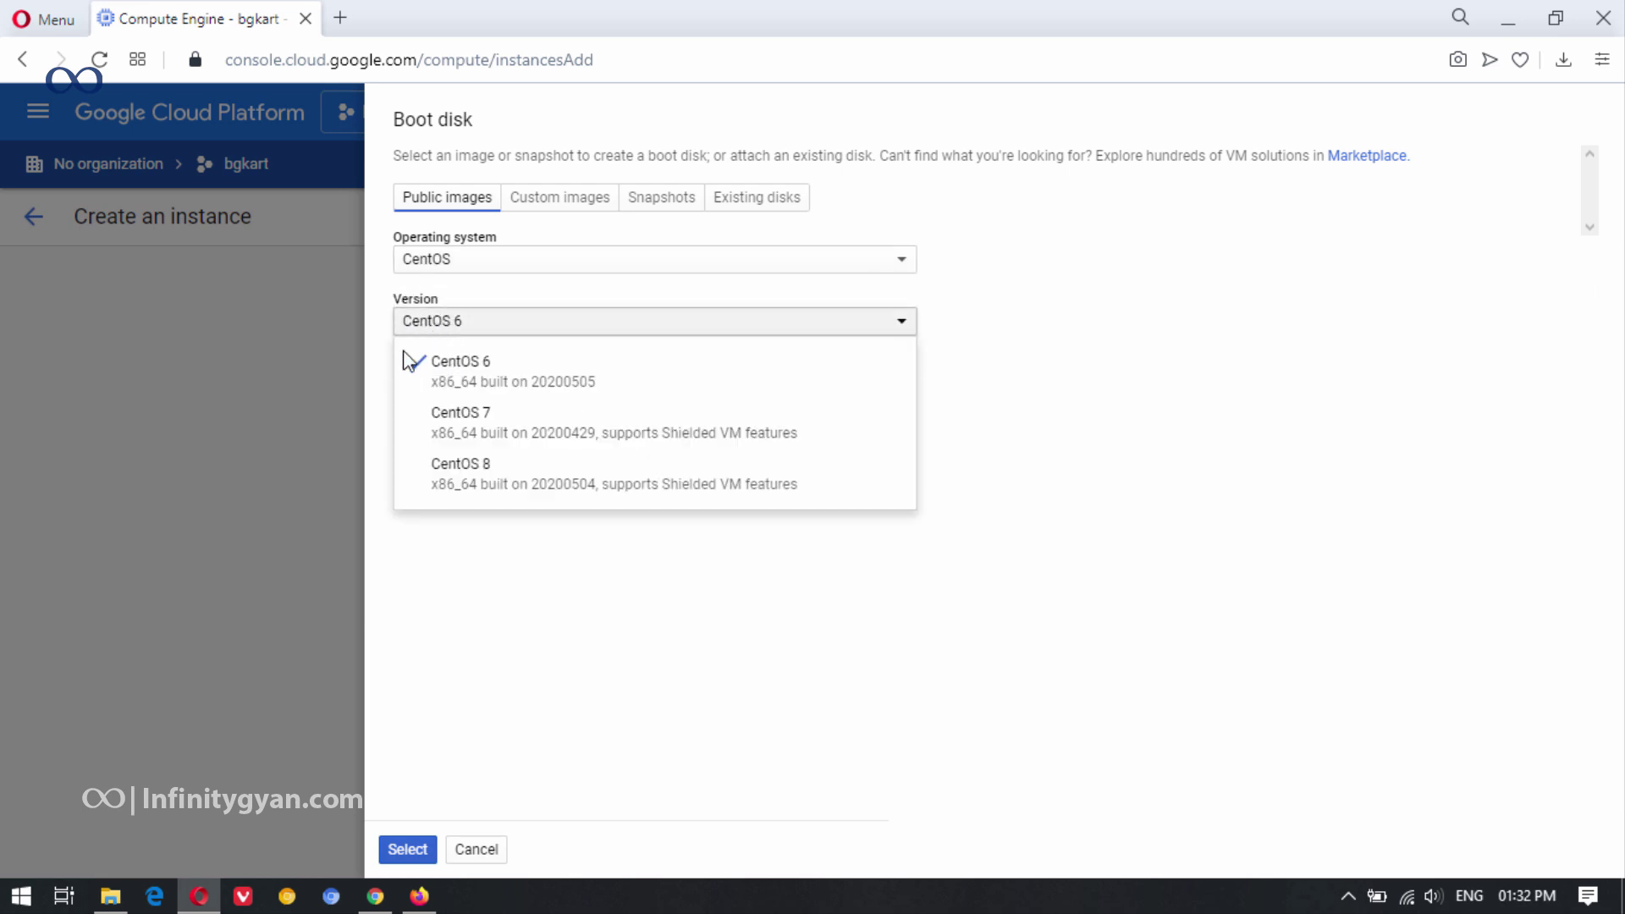
pyautogui.click(497, 418)
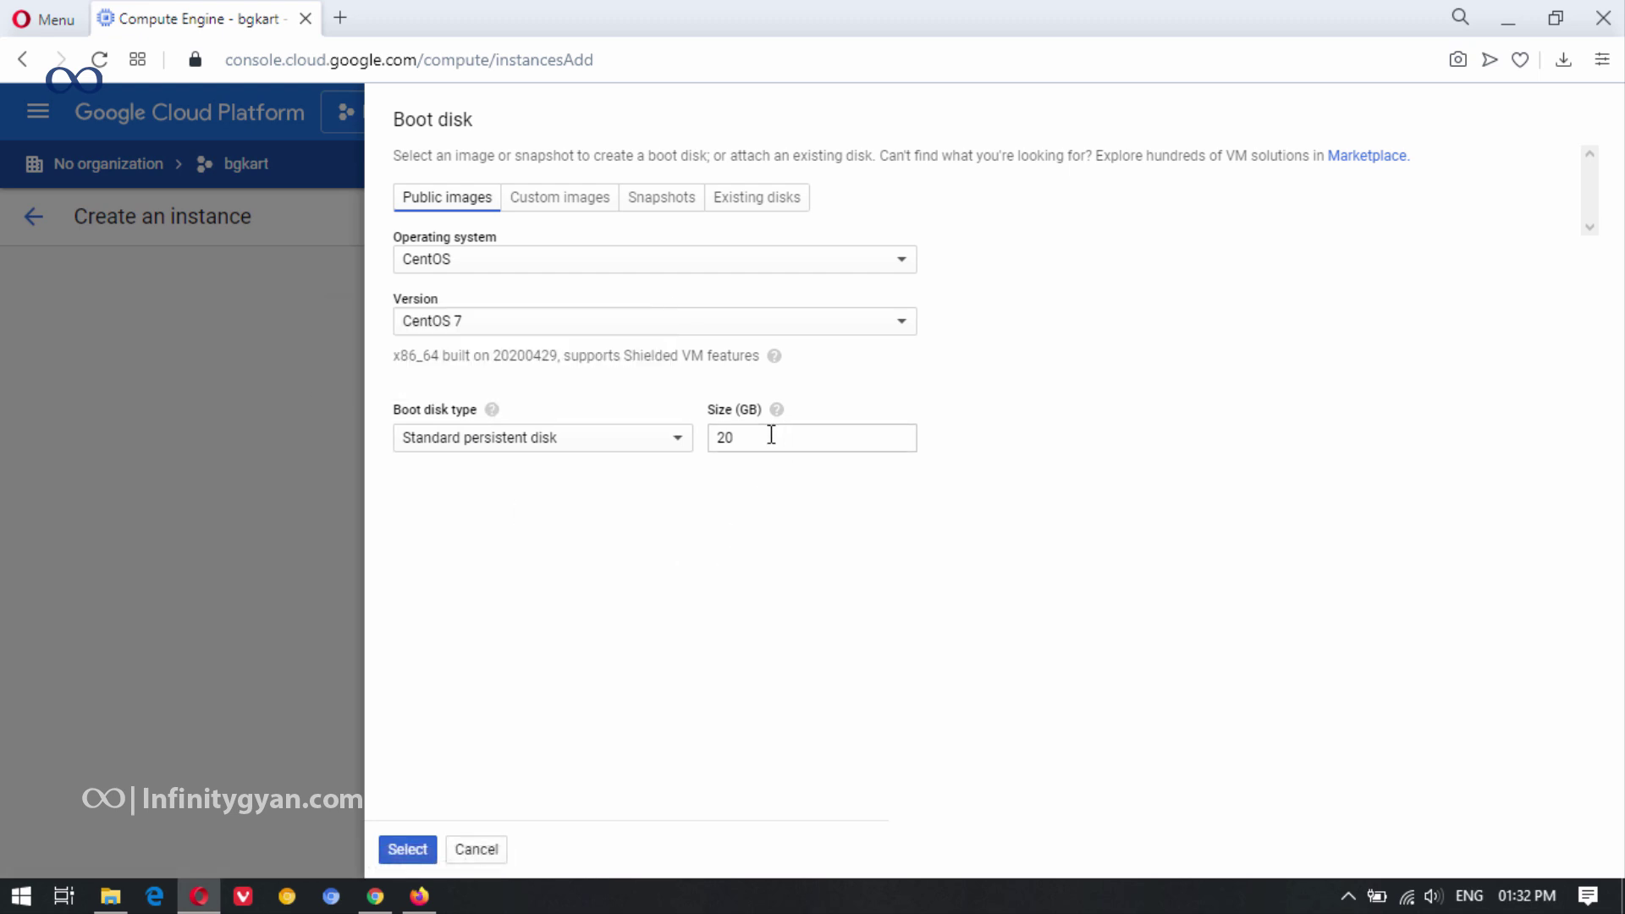
pyautogui.moveTo(803, 444); pyautogui.dragTo(711, 446)
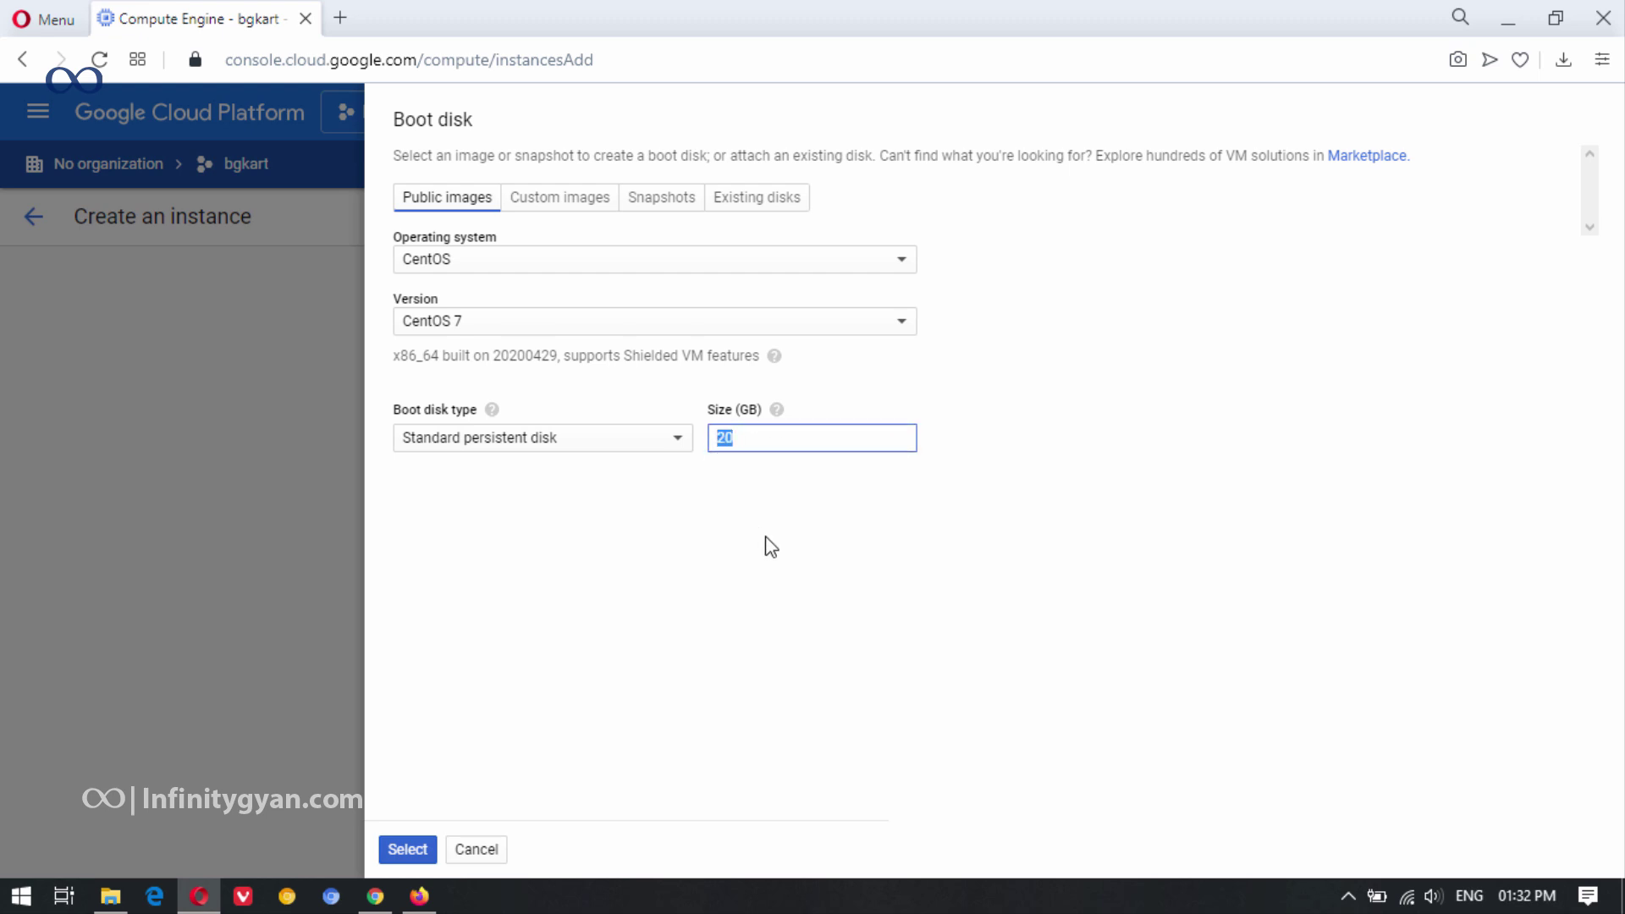
pyautogui.click(768, 435)
pyautogui.click(408, 850)
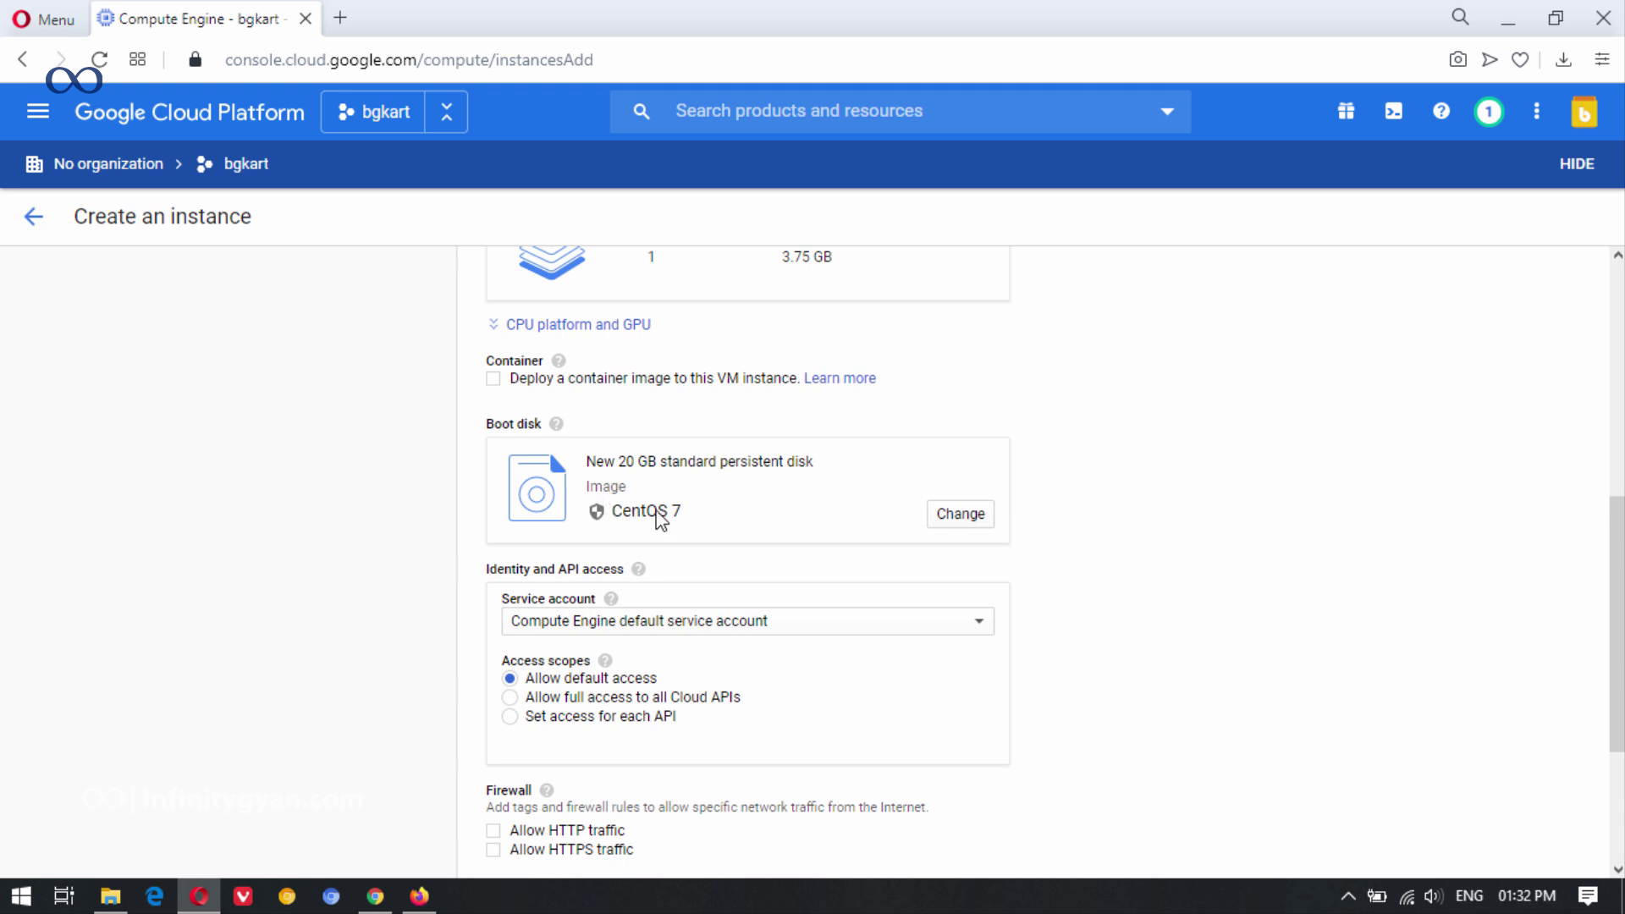
# Tick Allow HTTP and Allow HTTPS traffic, then create instance-1
pyautogui.scroll(-3, 851, 570)
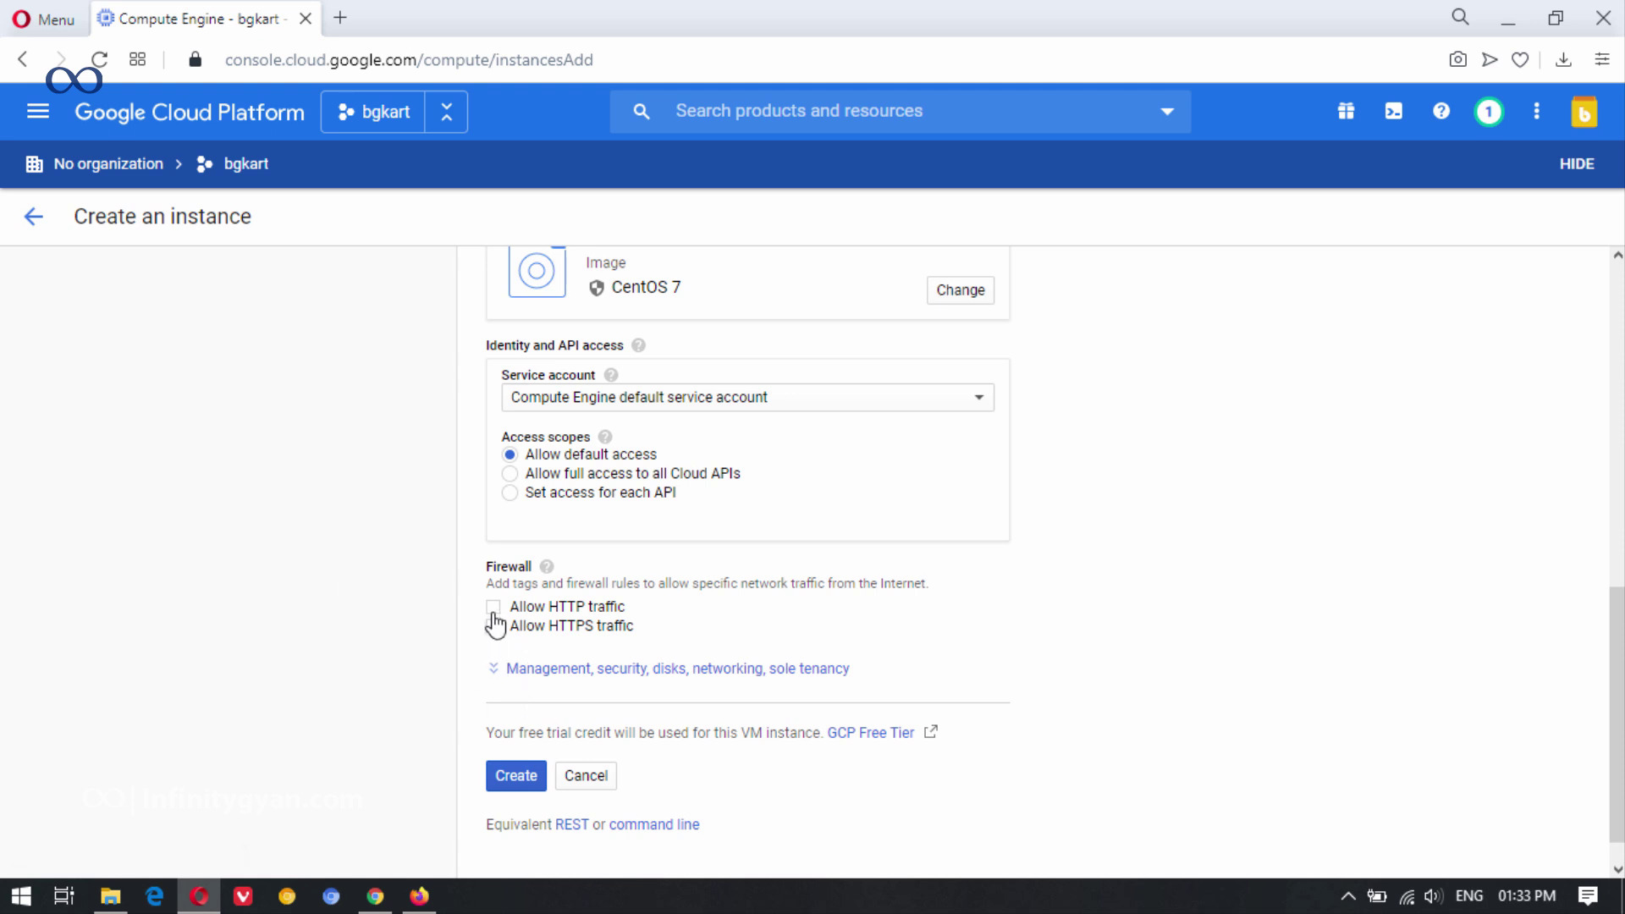
pyautogui.click(494, 611)
pyautogui.click(494, 629)
pyautogui.click(506, 782)
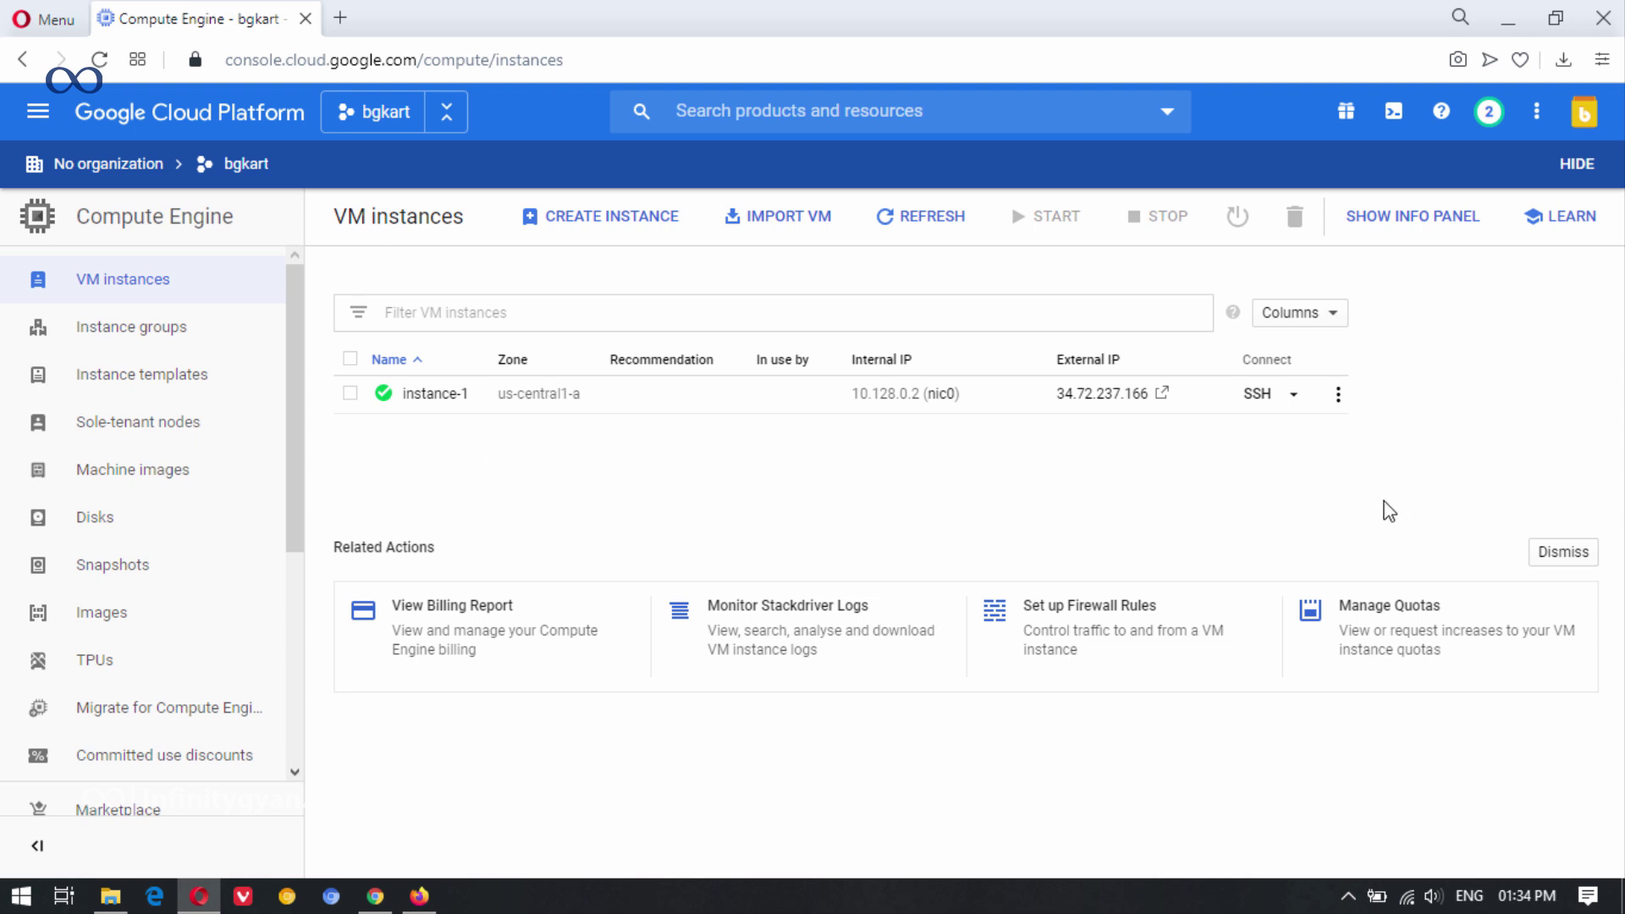
# Open instance-1's network details to reach the VPC firewall rules list
pyautogui.moveTo(1310, 364)
pyautogui.mouseDown()
pyautogui.moveTo(1360, 389)
pyautogui.moveTo(1381, 430)
pyautogui.mouseUp()
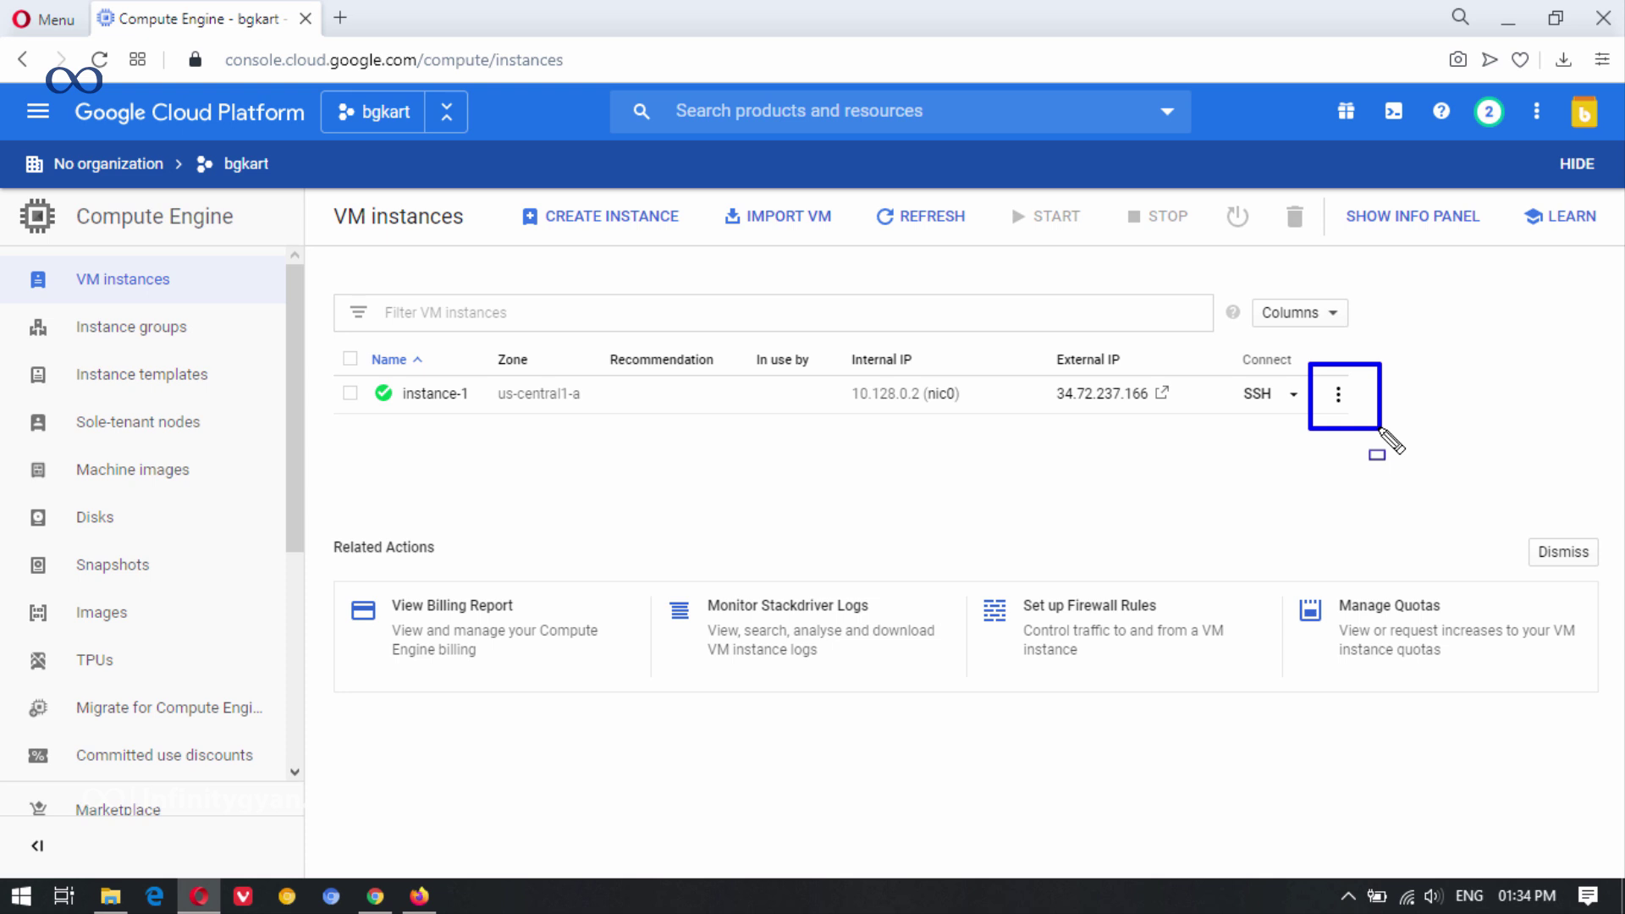
pyautogui.click(1339, 396)
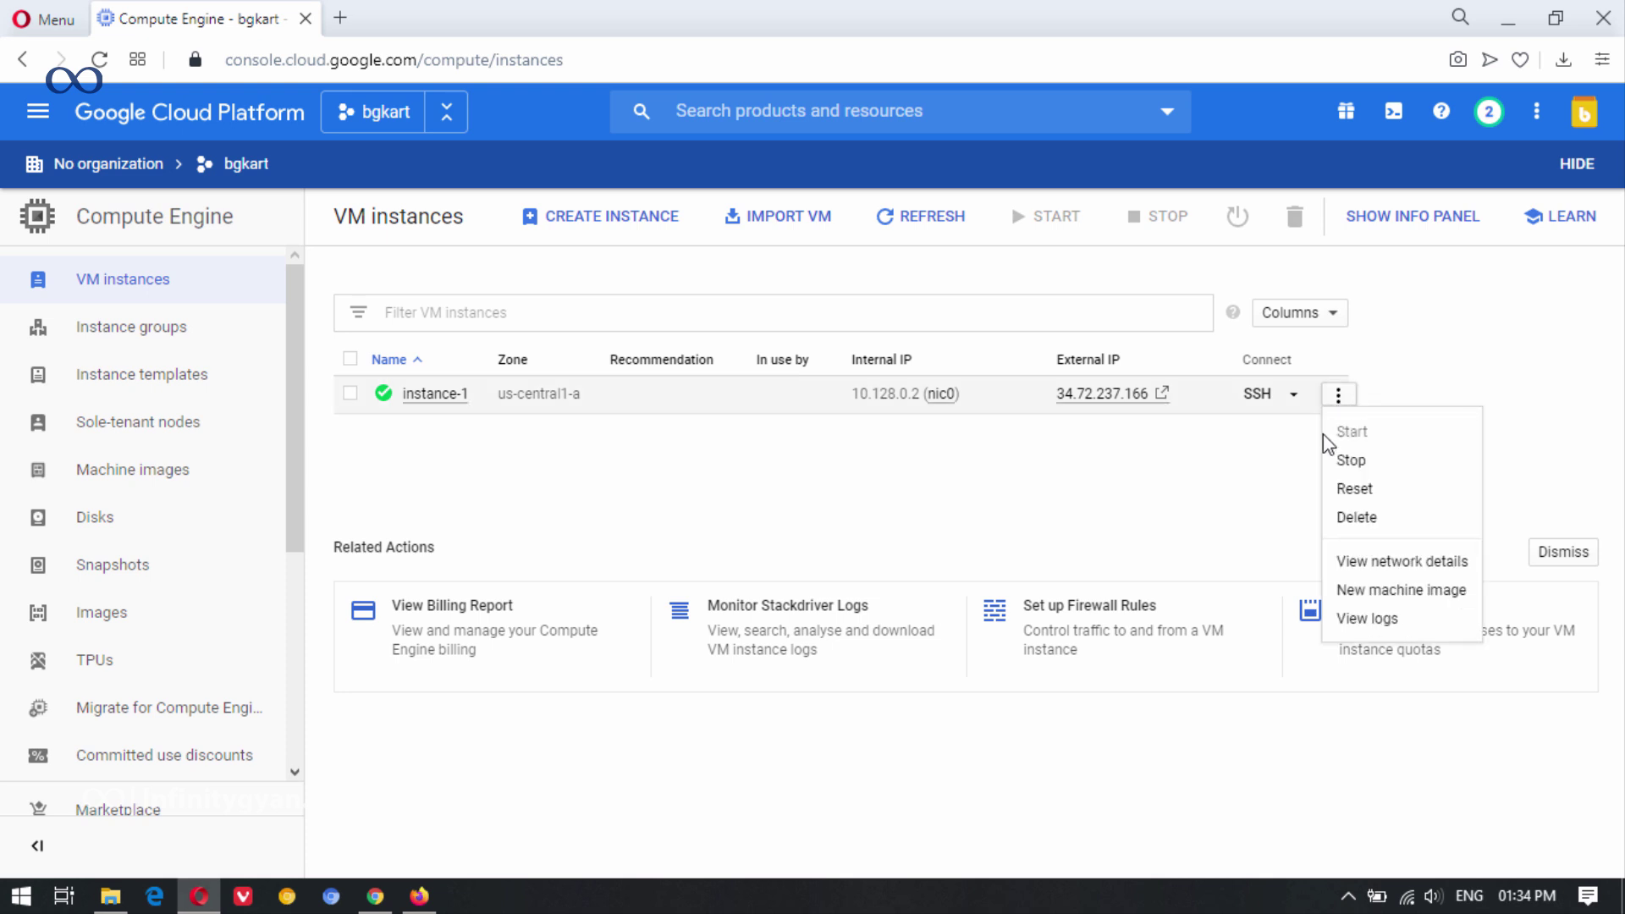
pyautogui.click(1385, 561)
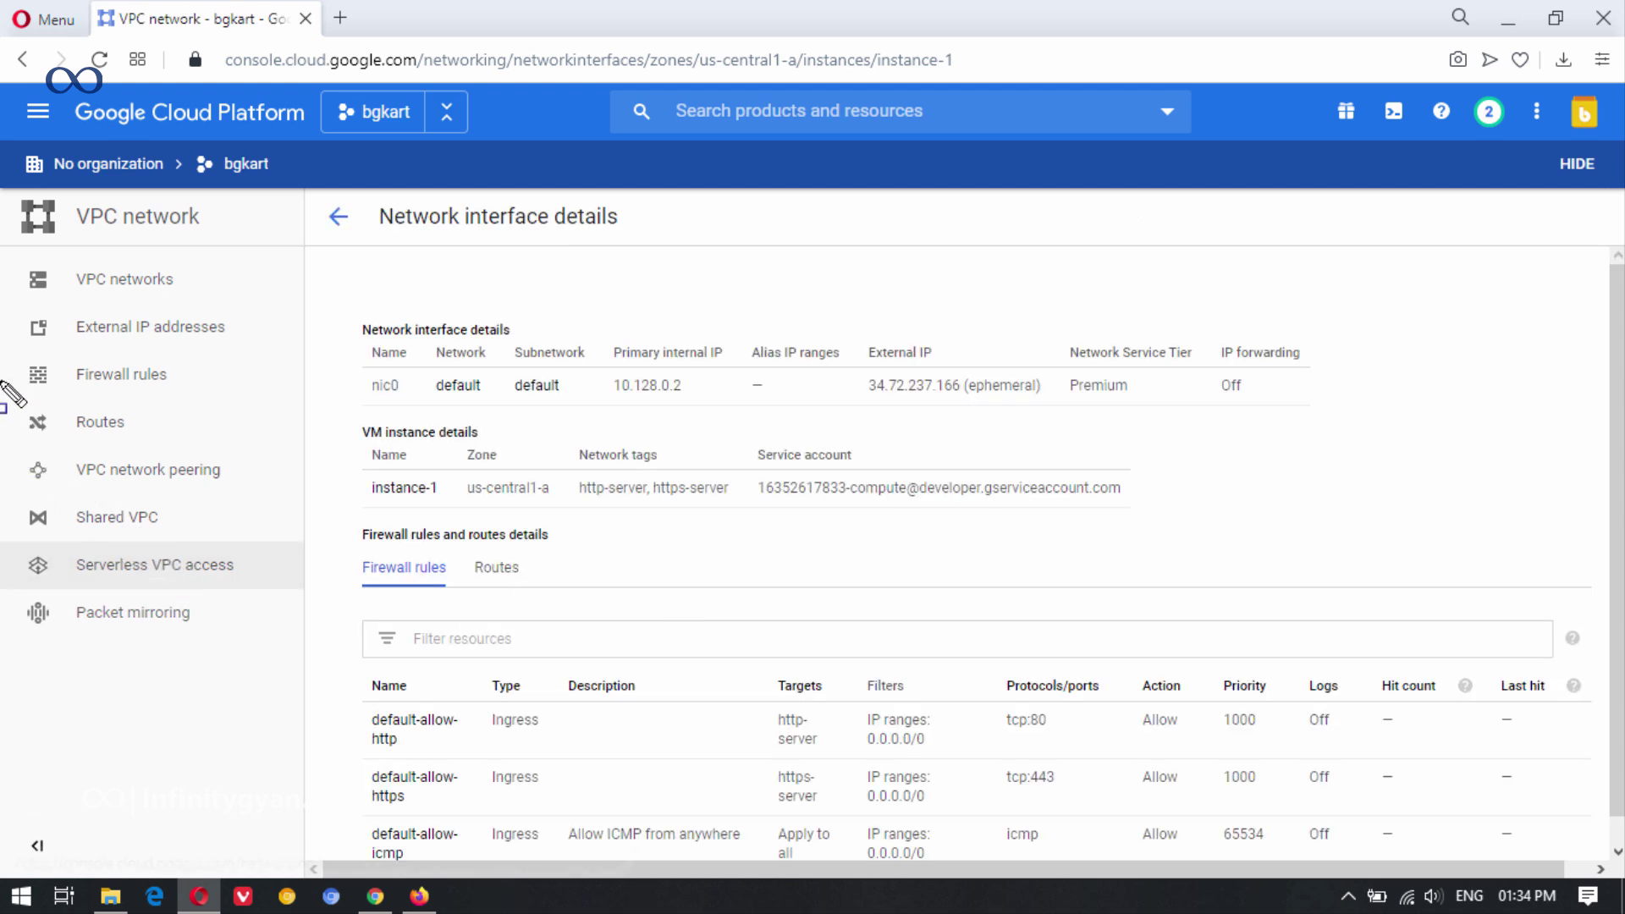
pyautogui.moveTo(3, 328); pyautogui.dragTo(273, 423)
pyautogui.press('Escape')
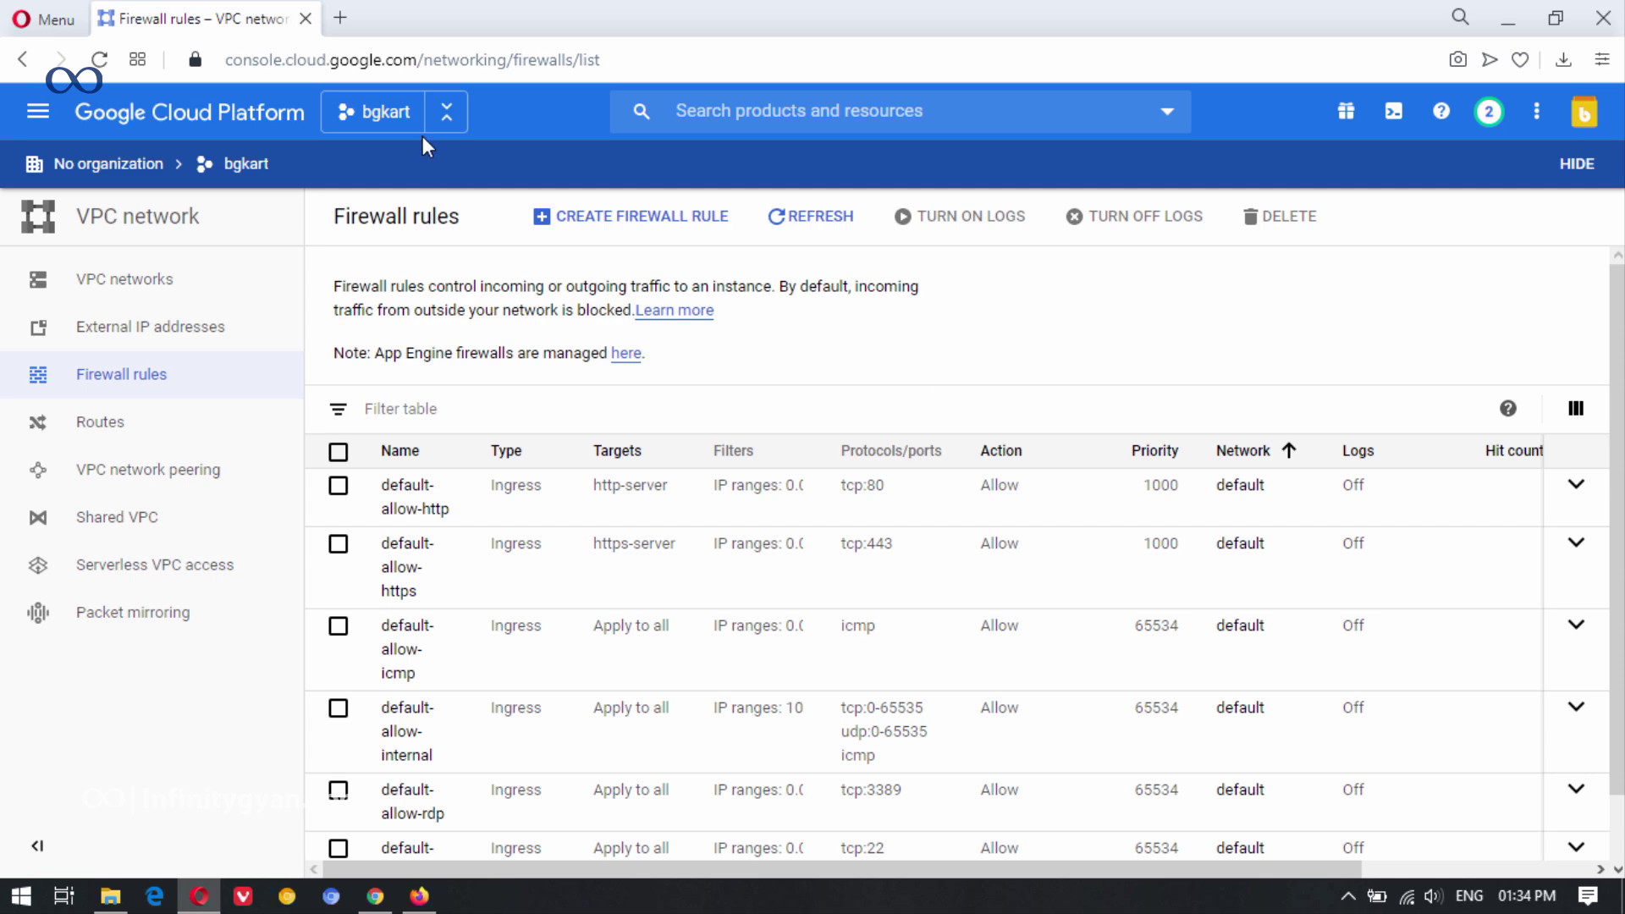
# Load google.com in a new tab placed before the firewall tab and type 'cpa' in search
pyautogui.click(345, 15)
pyautogui.moveTo(386, 7); pyautogui.dragTo(214, 9)
pyautogui.write('google.com')
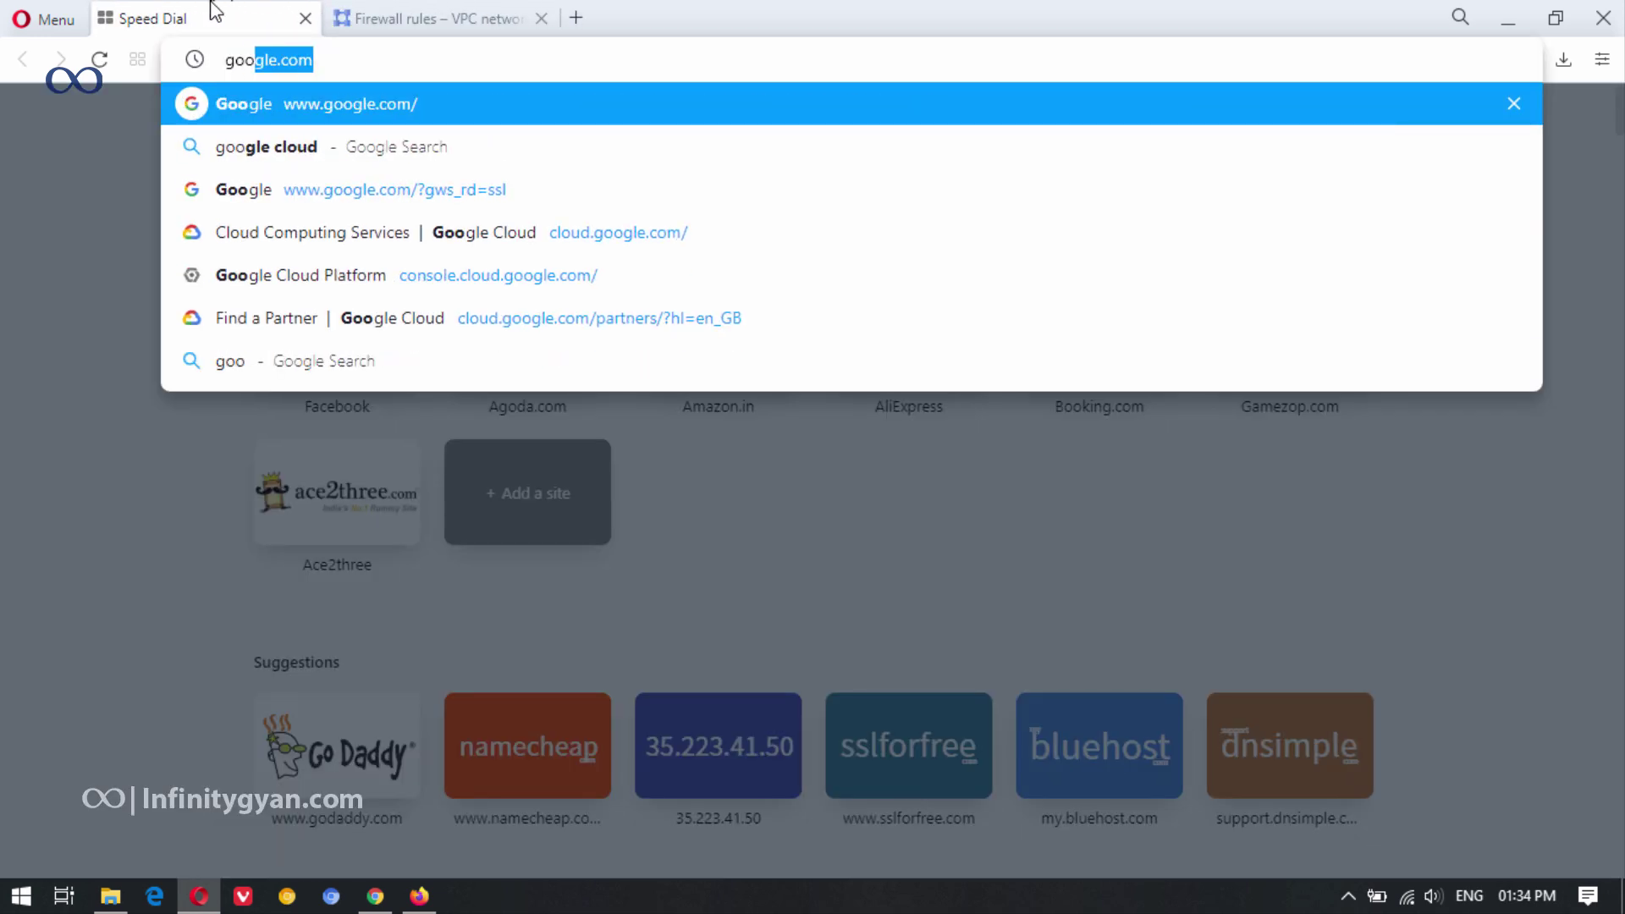
pyautogui.click(376, 58)
pyautogui.press('Return')
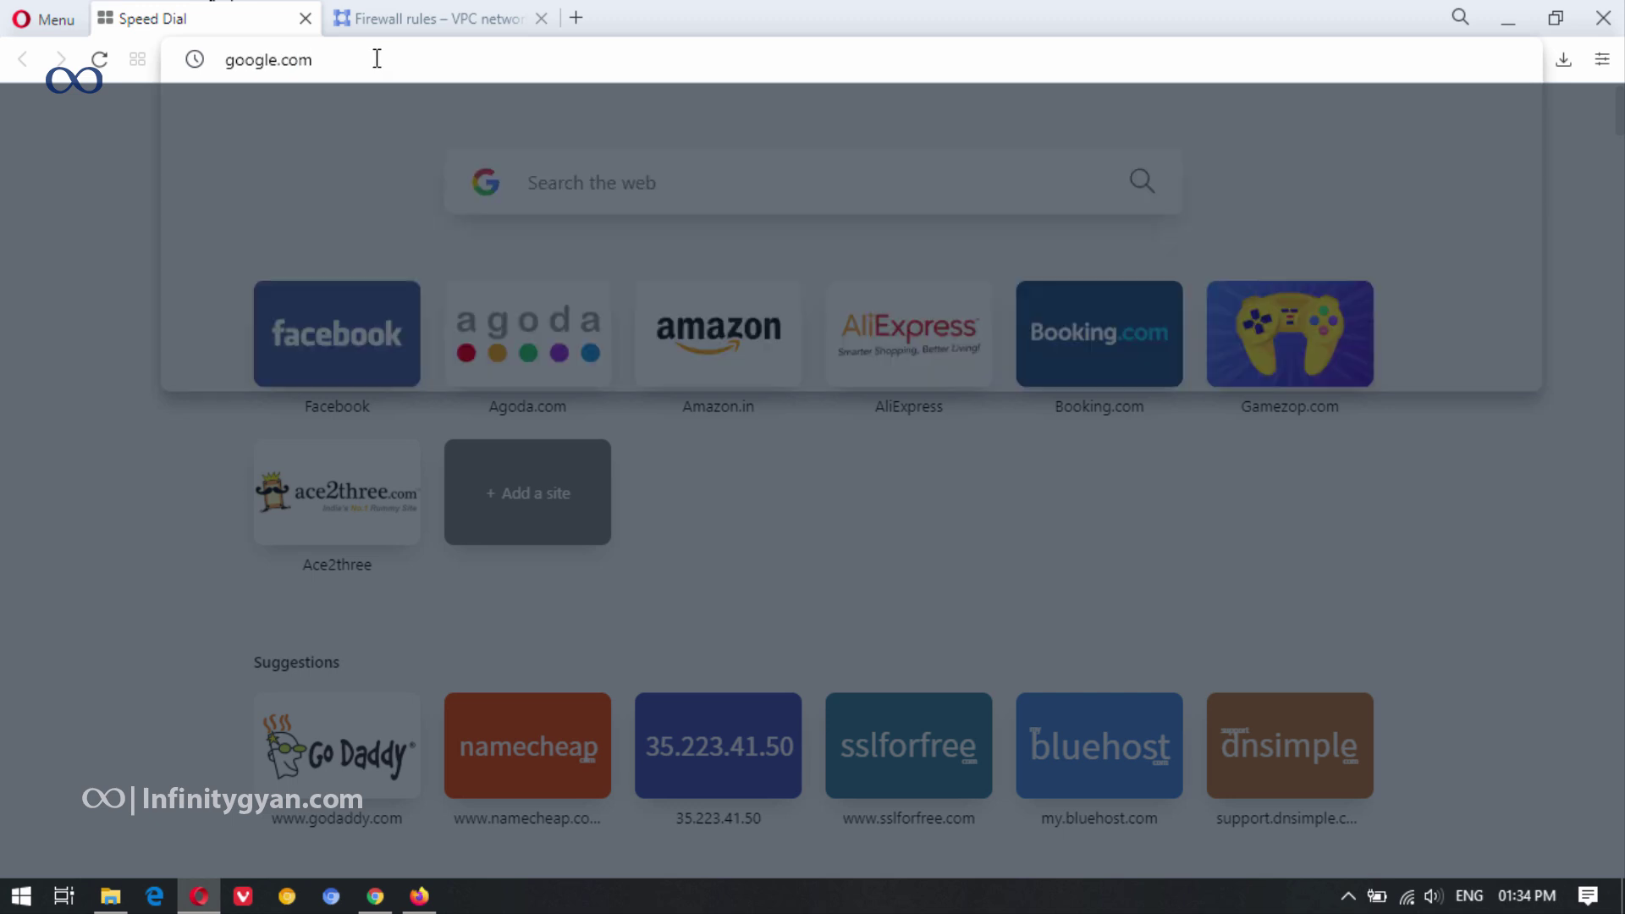
pyautogui.click(549, 441)
pyautogui.write('cpa')
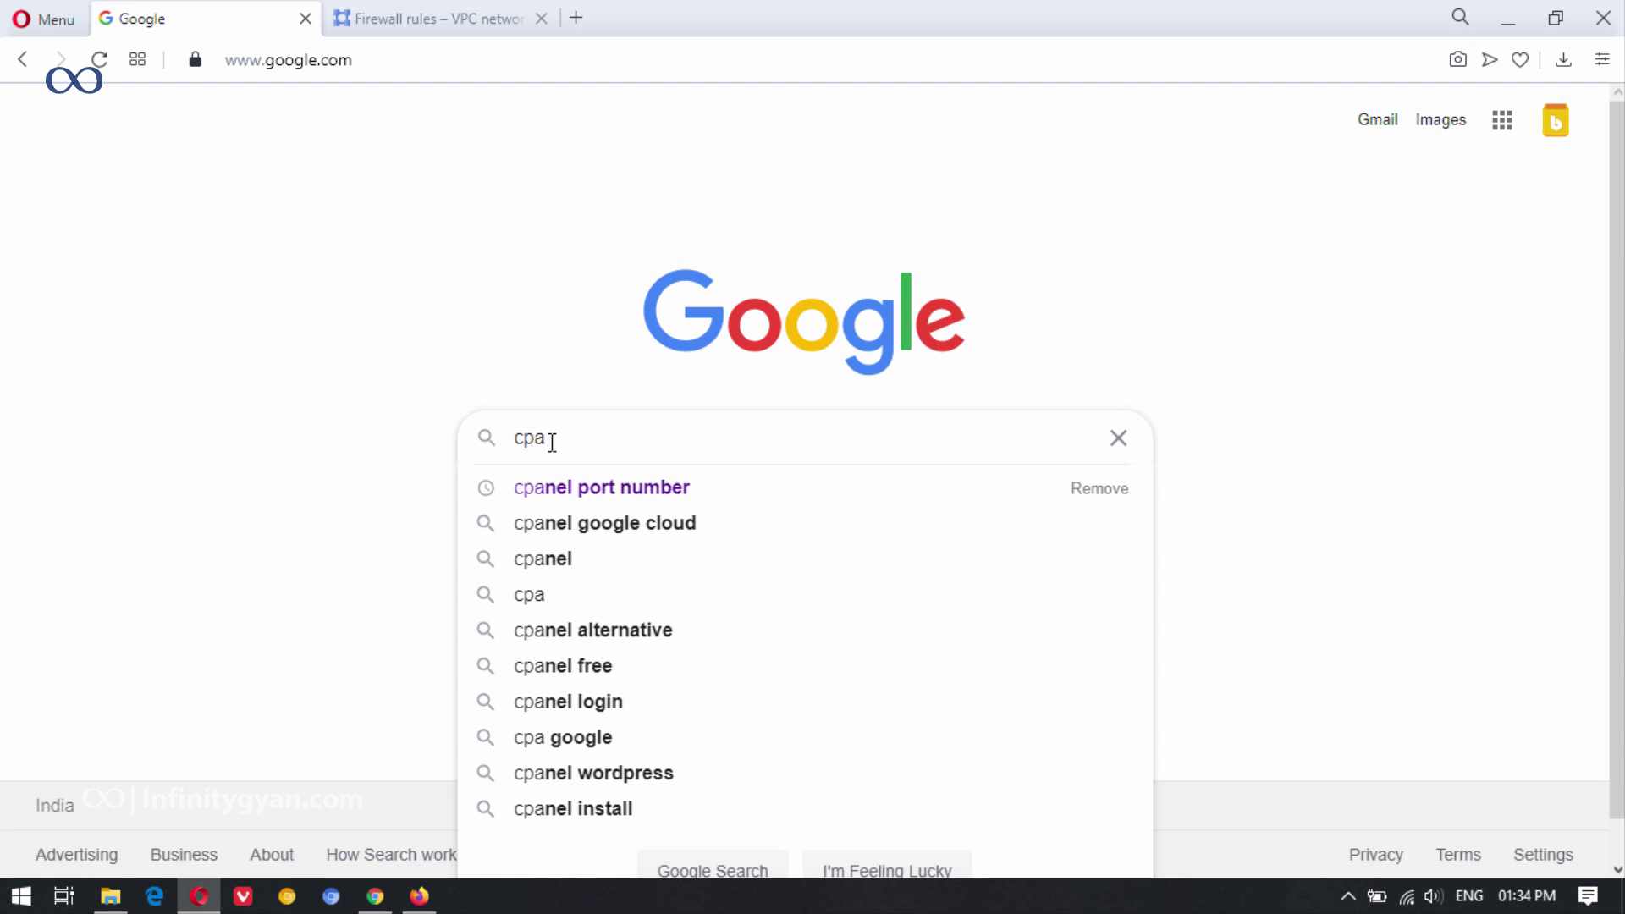
# Search 'cpanel port number' to find ports 2082–2087, then return to the Firewall rules tab
pyautogui.click(657, 488)
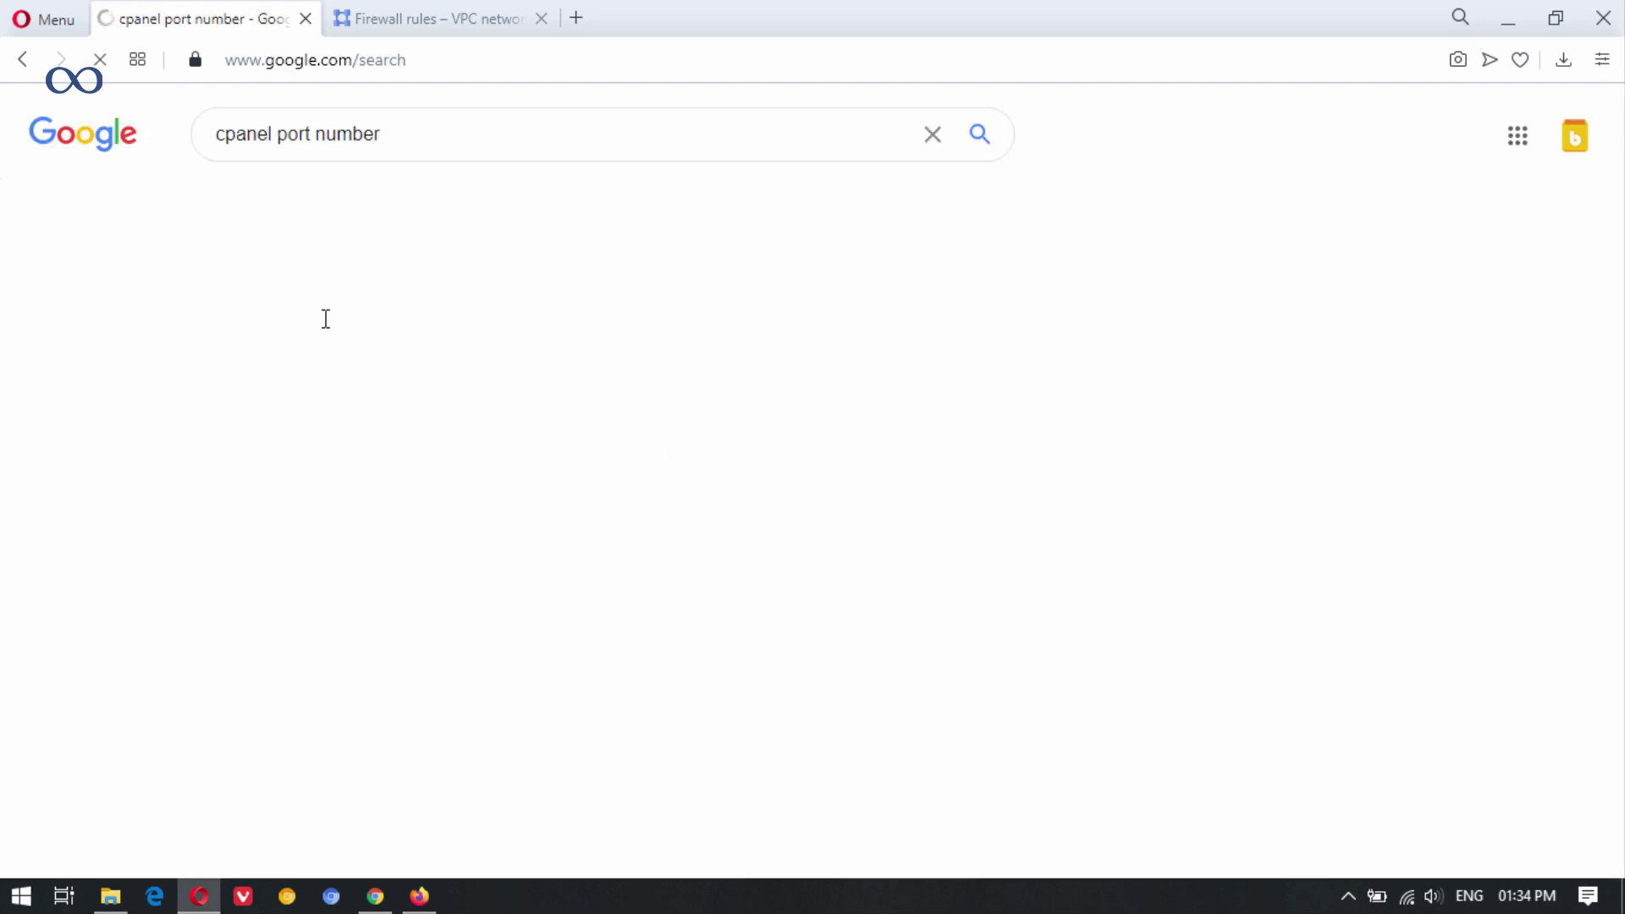
pyautogui.scroll(-2, 407, 437)
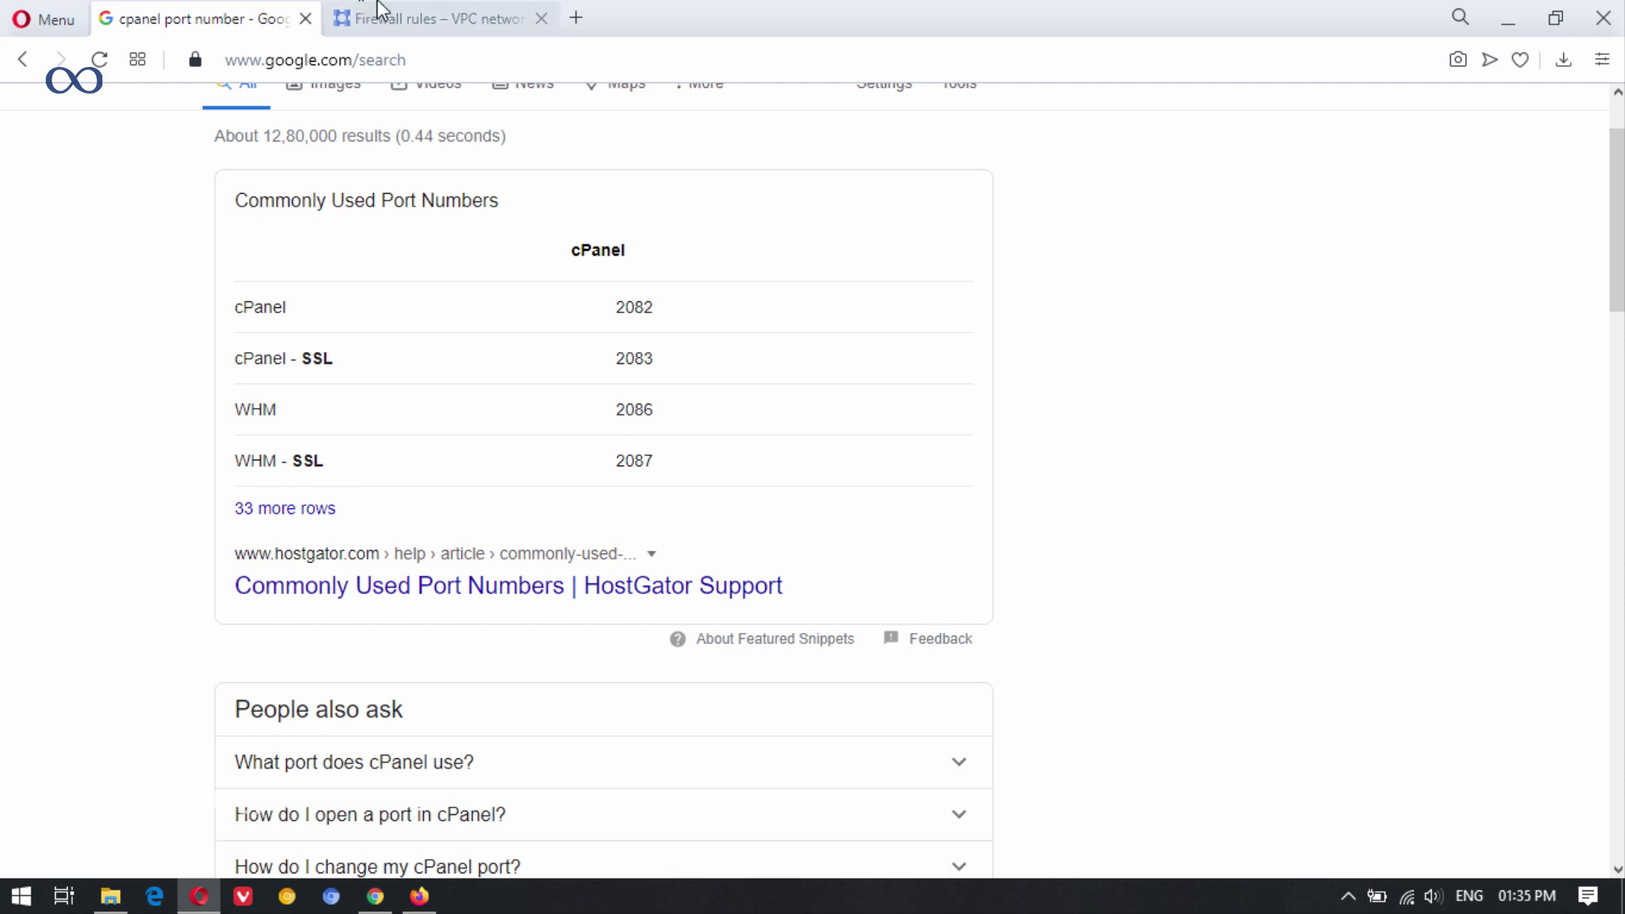
pyautogui.click(417, 17)
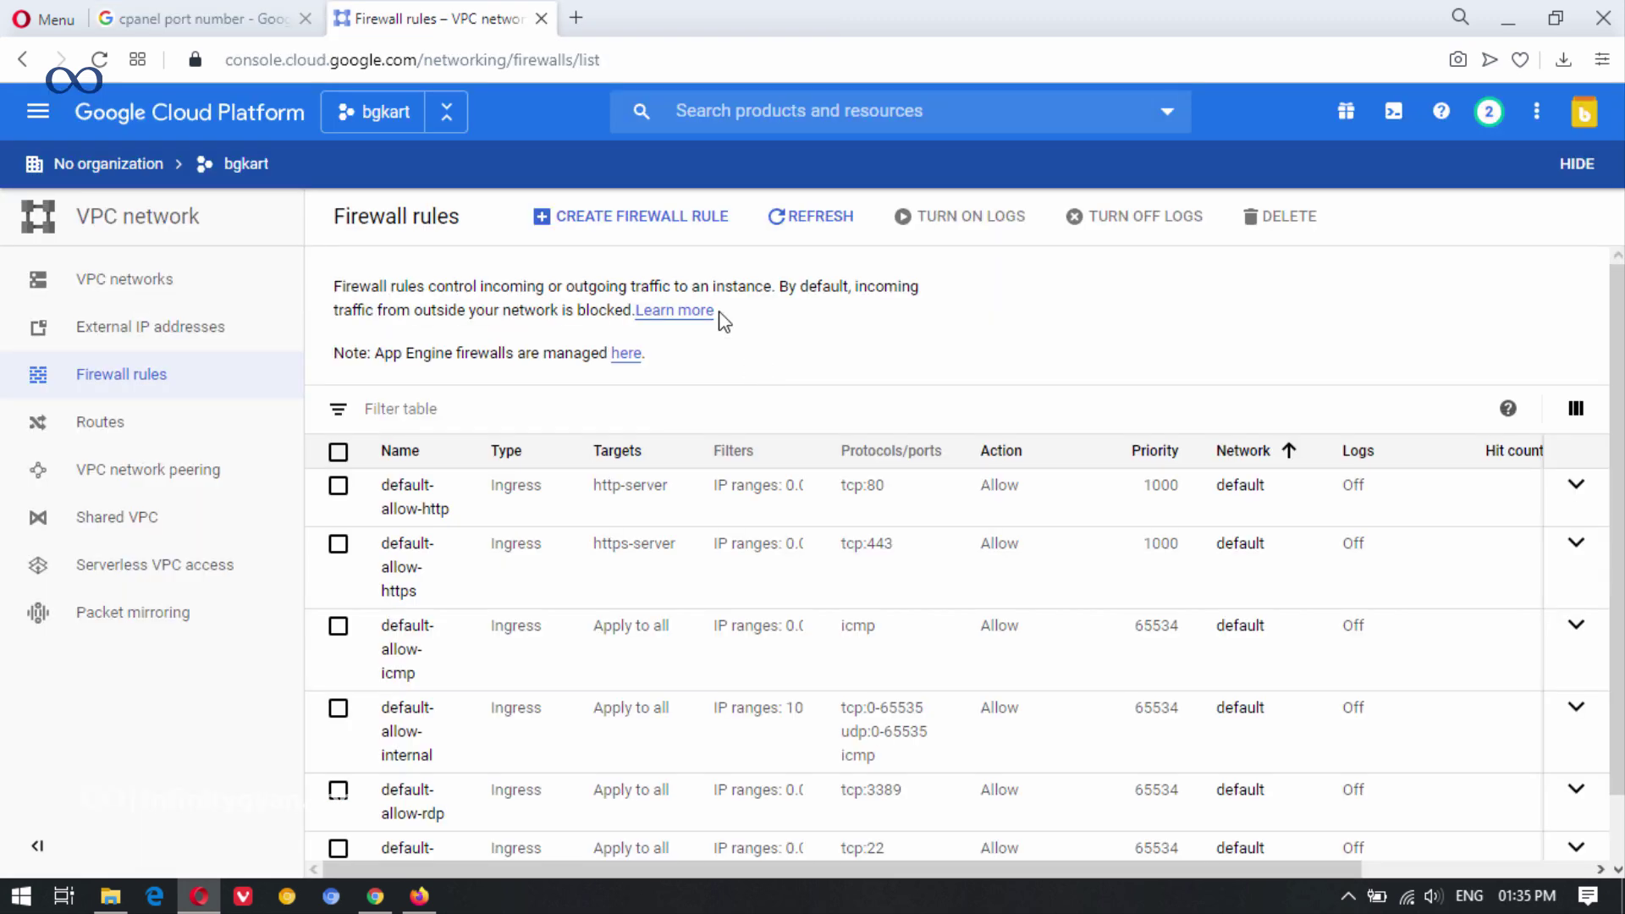
# Start a new firewall rule named cpanel targeting all instances in the network
pyautogui.click(584, 222)
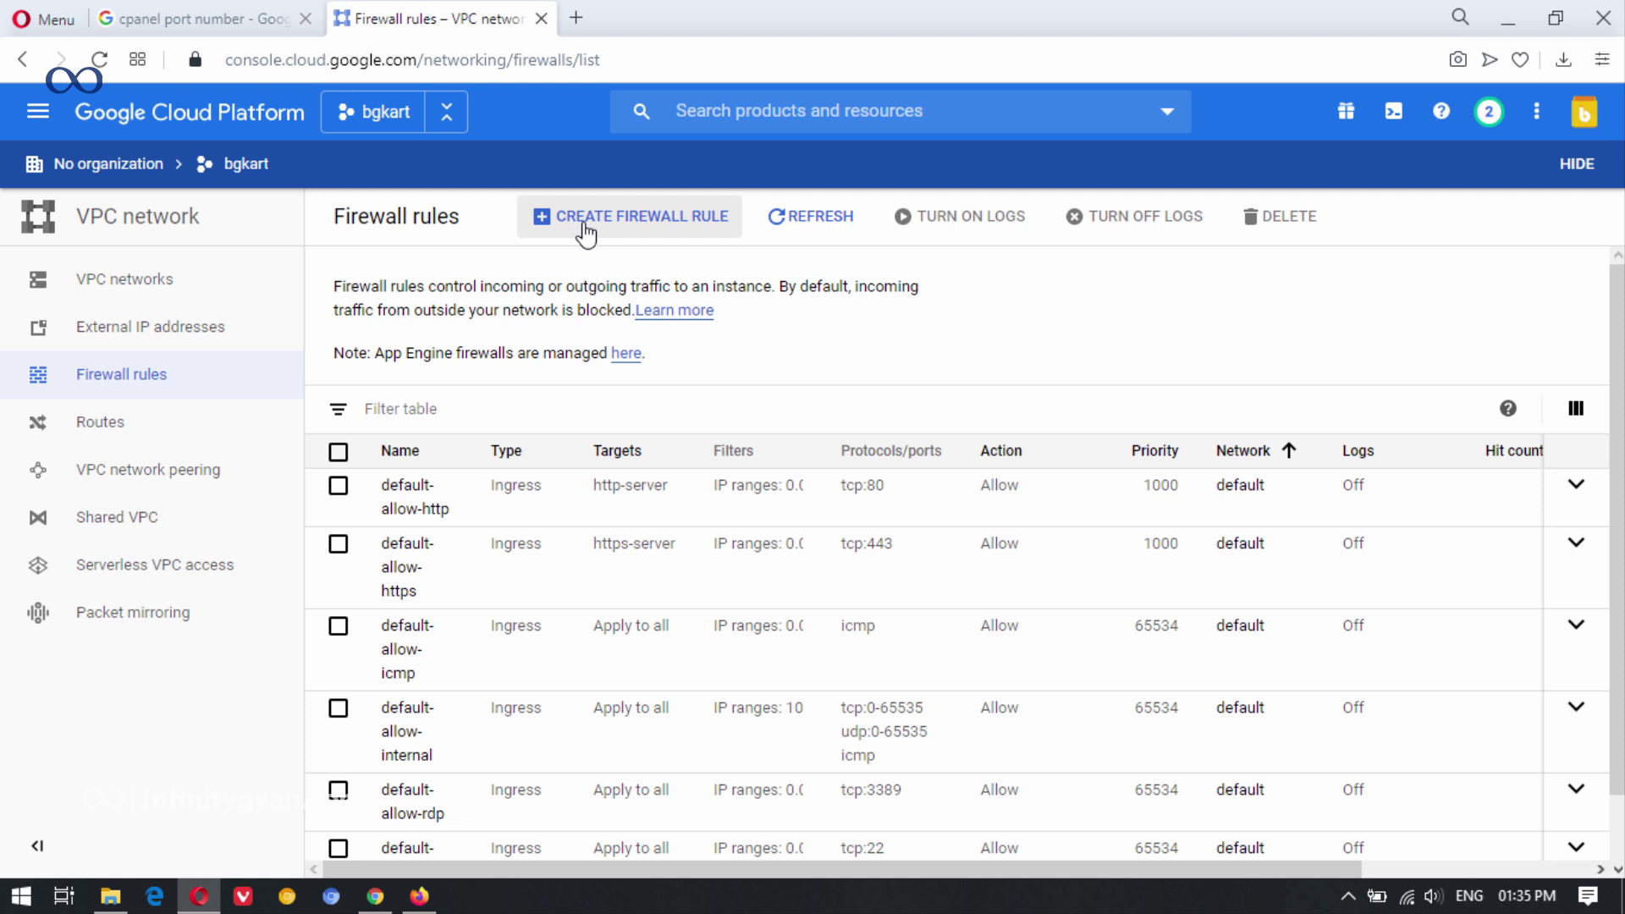
pyautogui.click(628, 239)
pyautogui.click(505, 366)
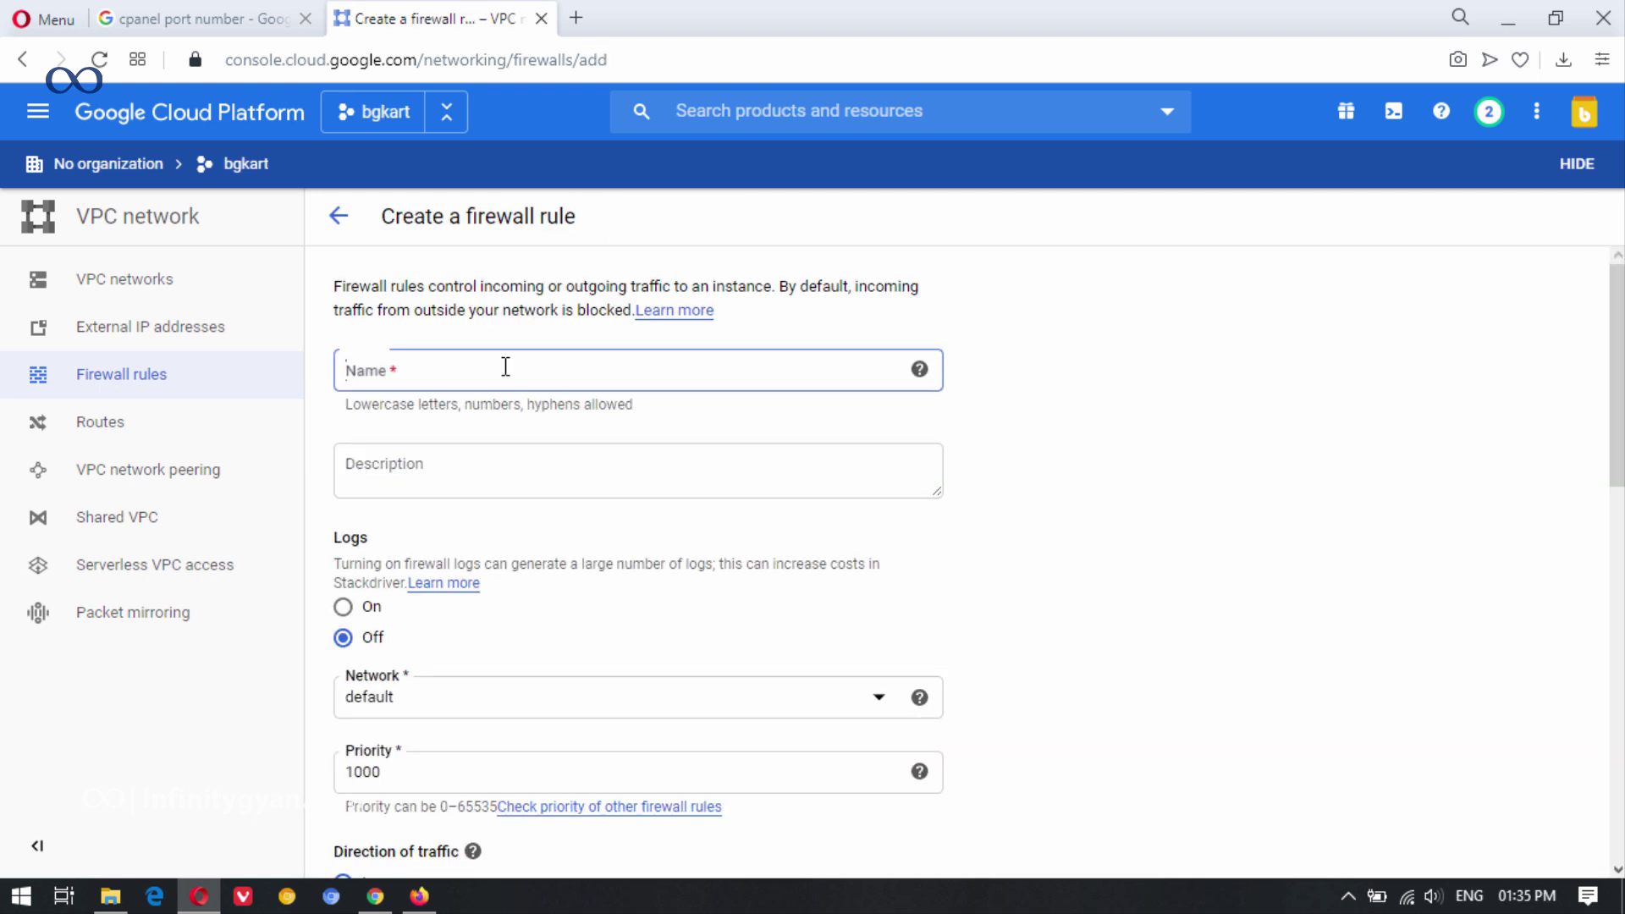
pyautogui.click(454, 411)
pyautogui.click(423, 462)
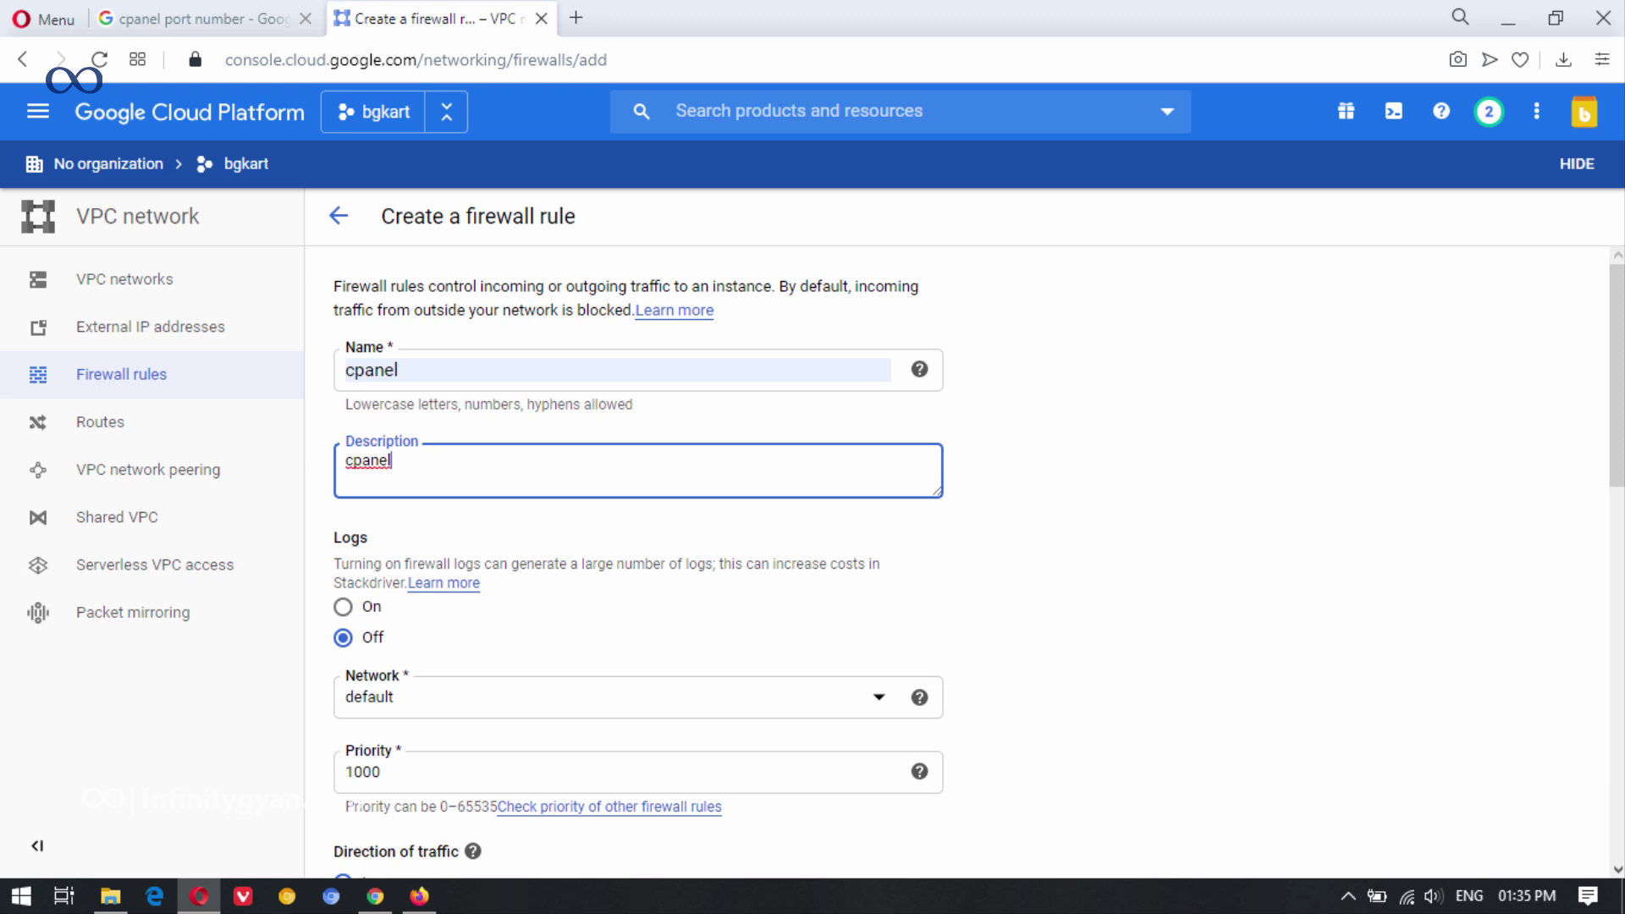
pyautogui.scroll(-3, 1617, 376)
pyautogui.scroll(-4, 1614, 507)
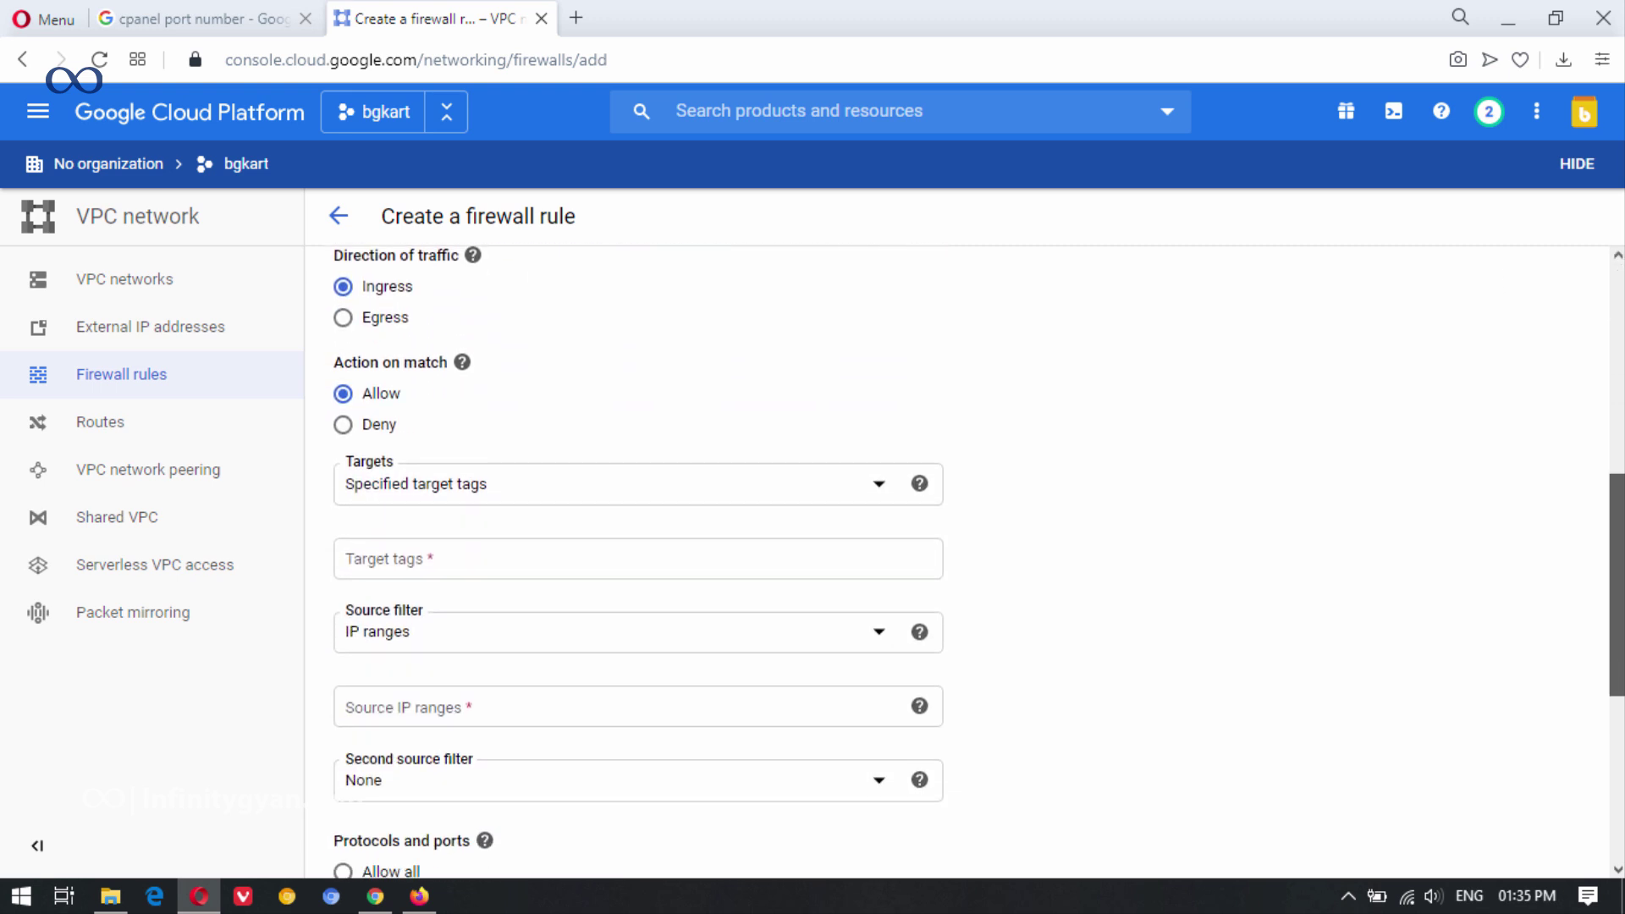
pyautogui.click(440, 434)
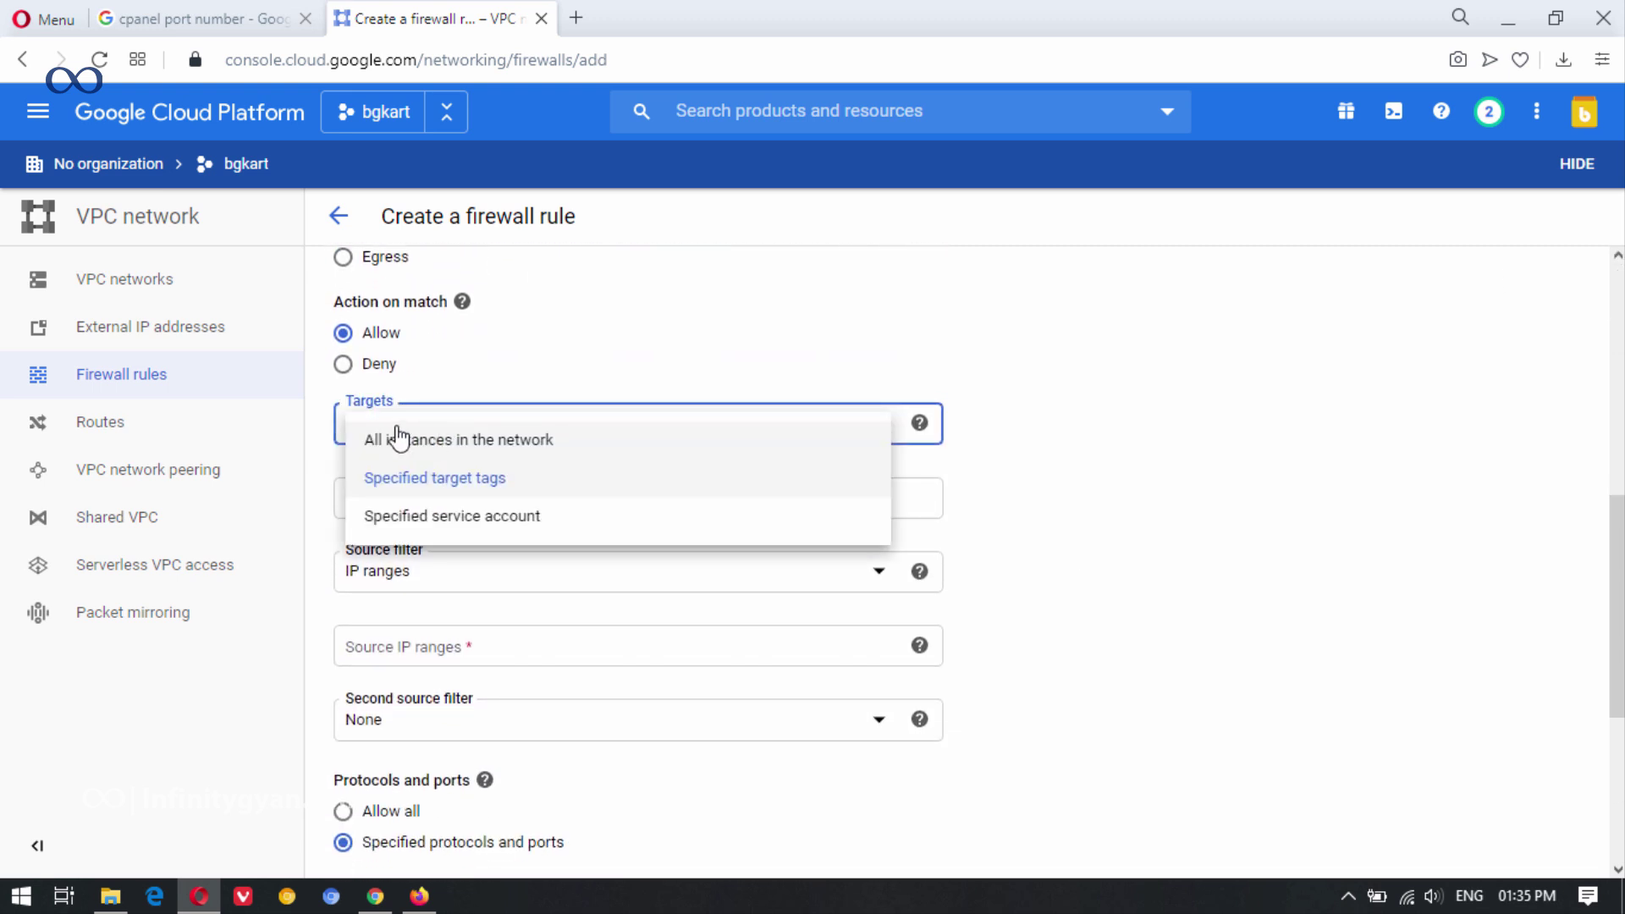
pyautogui.click(472, 441)
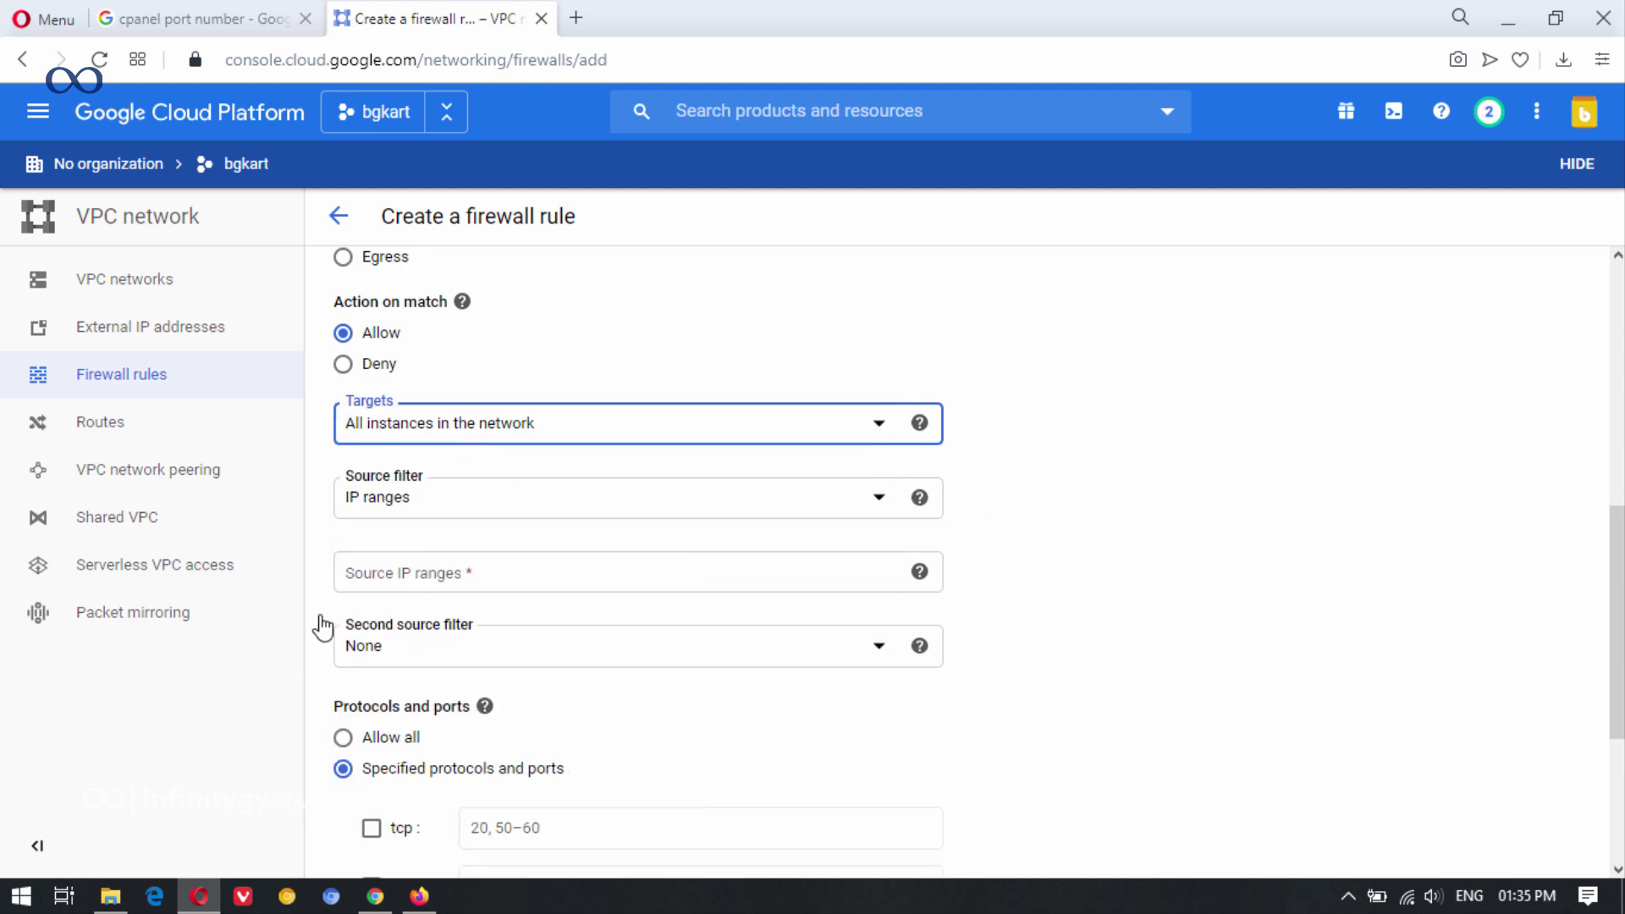
# Set source range 0.0.0.0/0, allow TCP port 2083, and create the rule
pyautogui.click(442, 565)
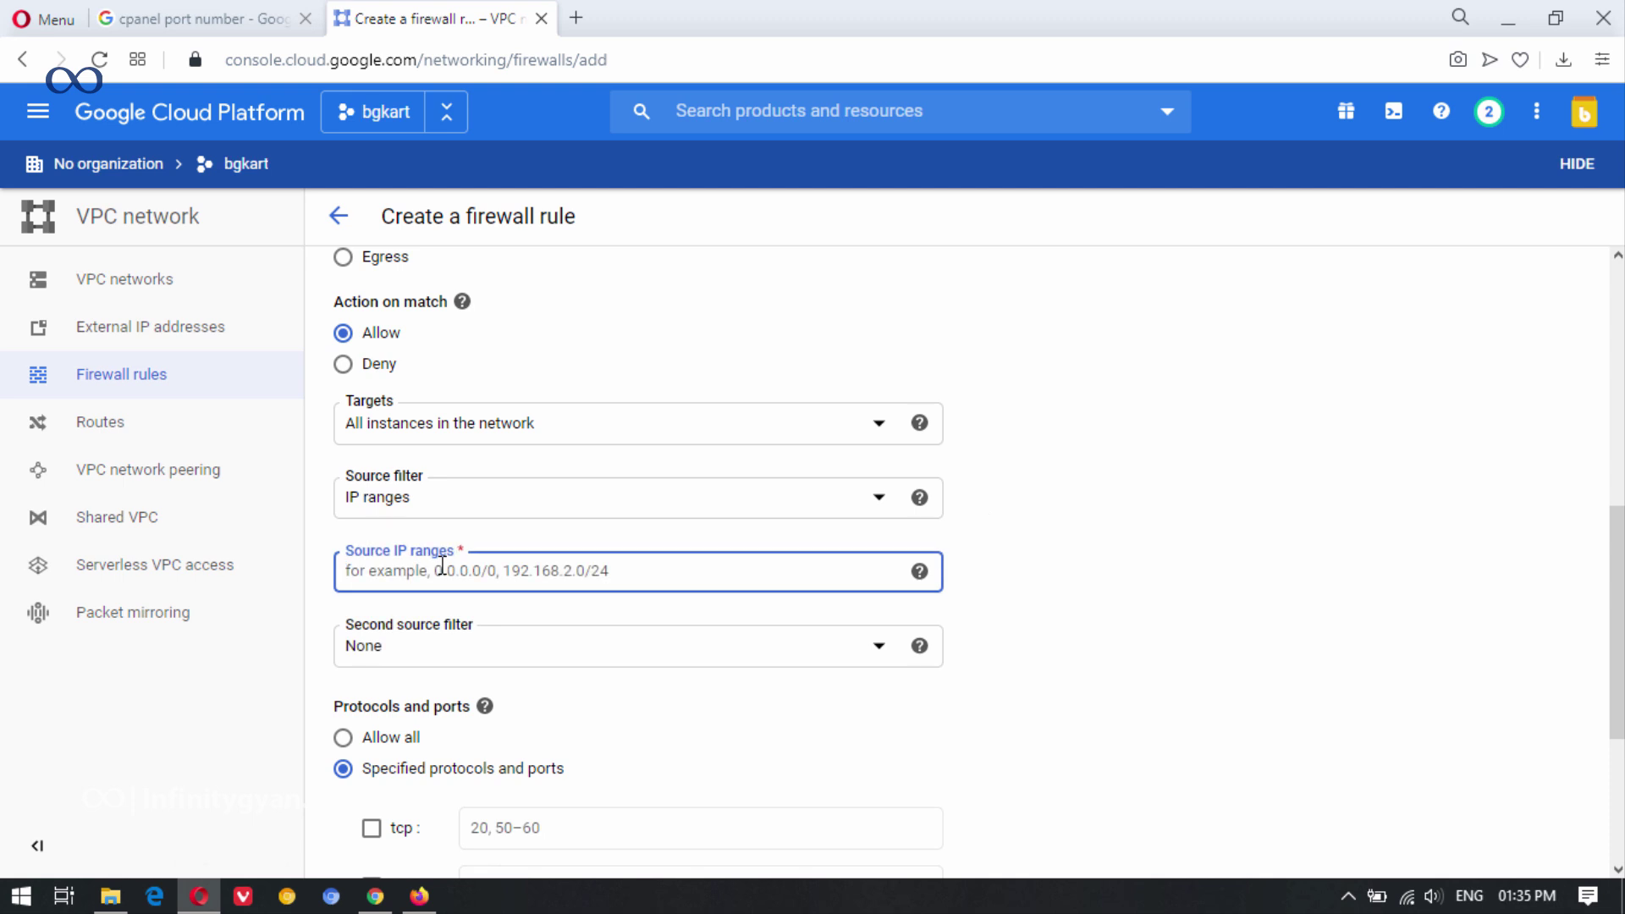
pyautogui.write('0.0.0.0/0')
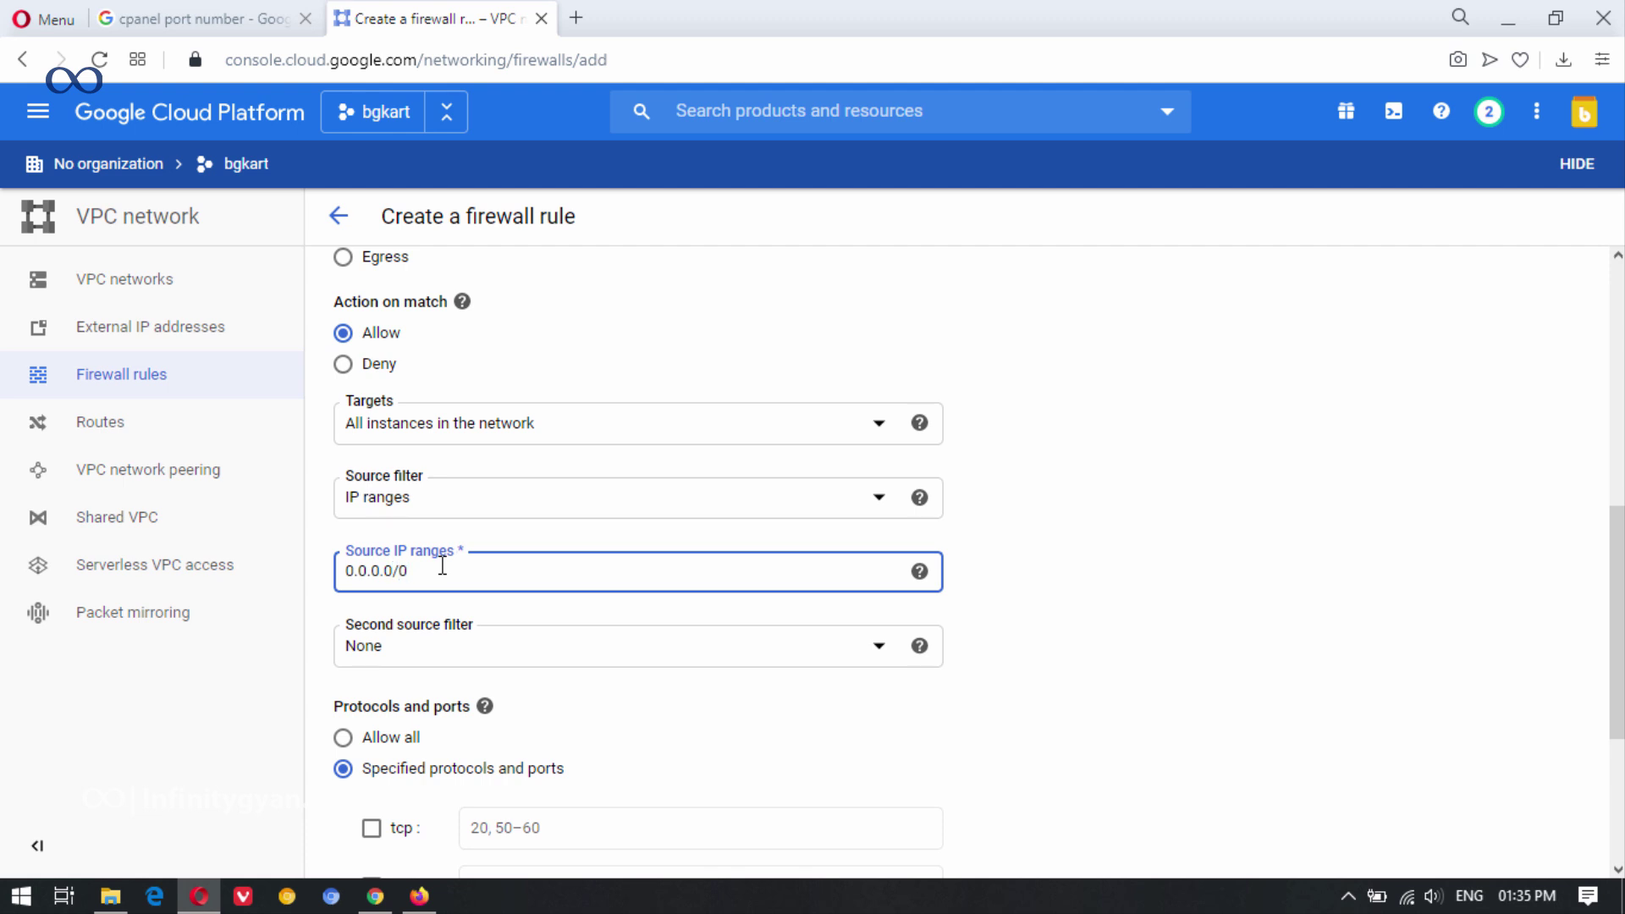
pyautogui.click(1092, 588)
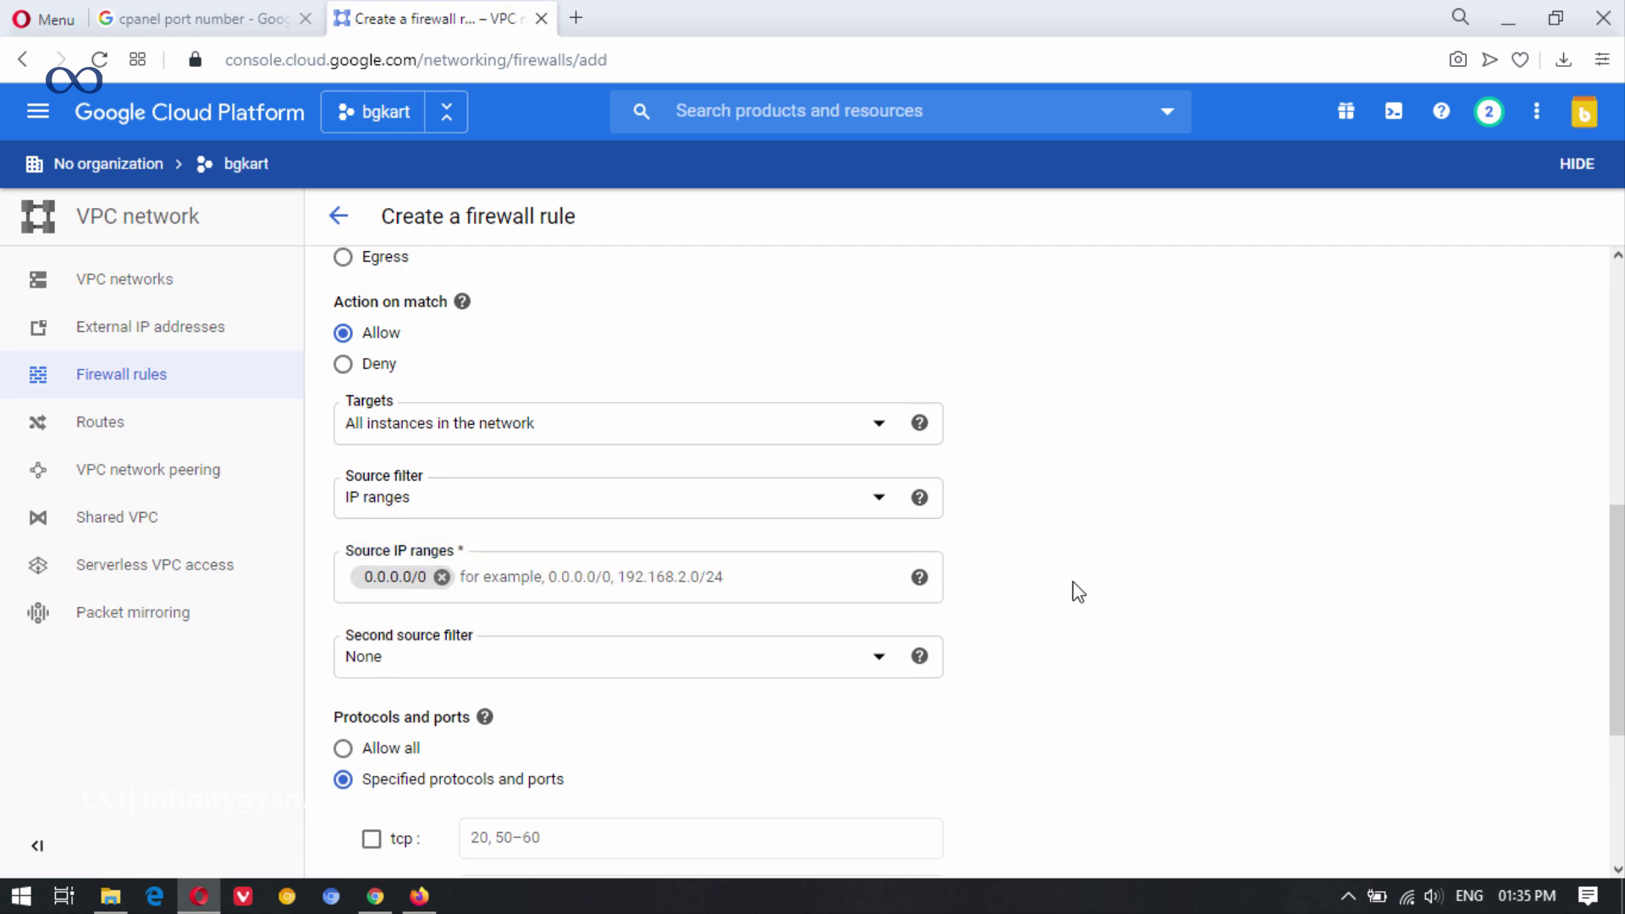
pyautogui.scroll(-1, 1092, 592)
pyautogui.scroll(-2, 1062, 584)
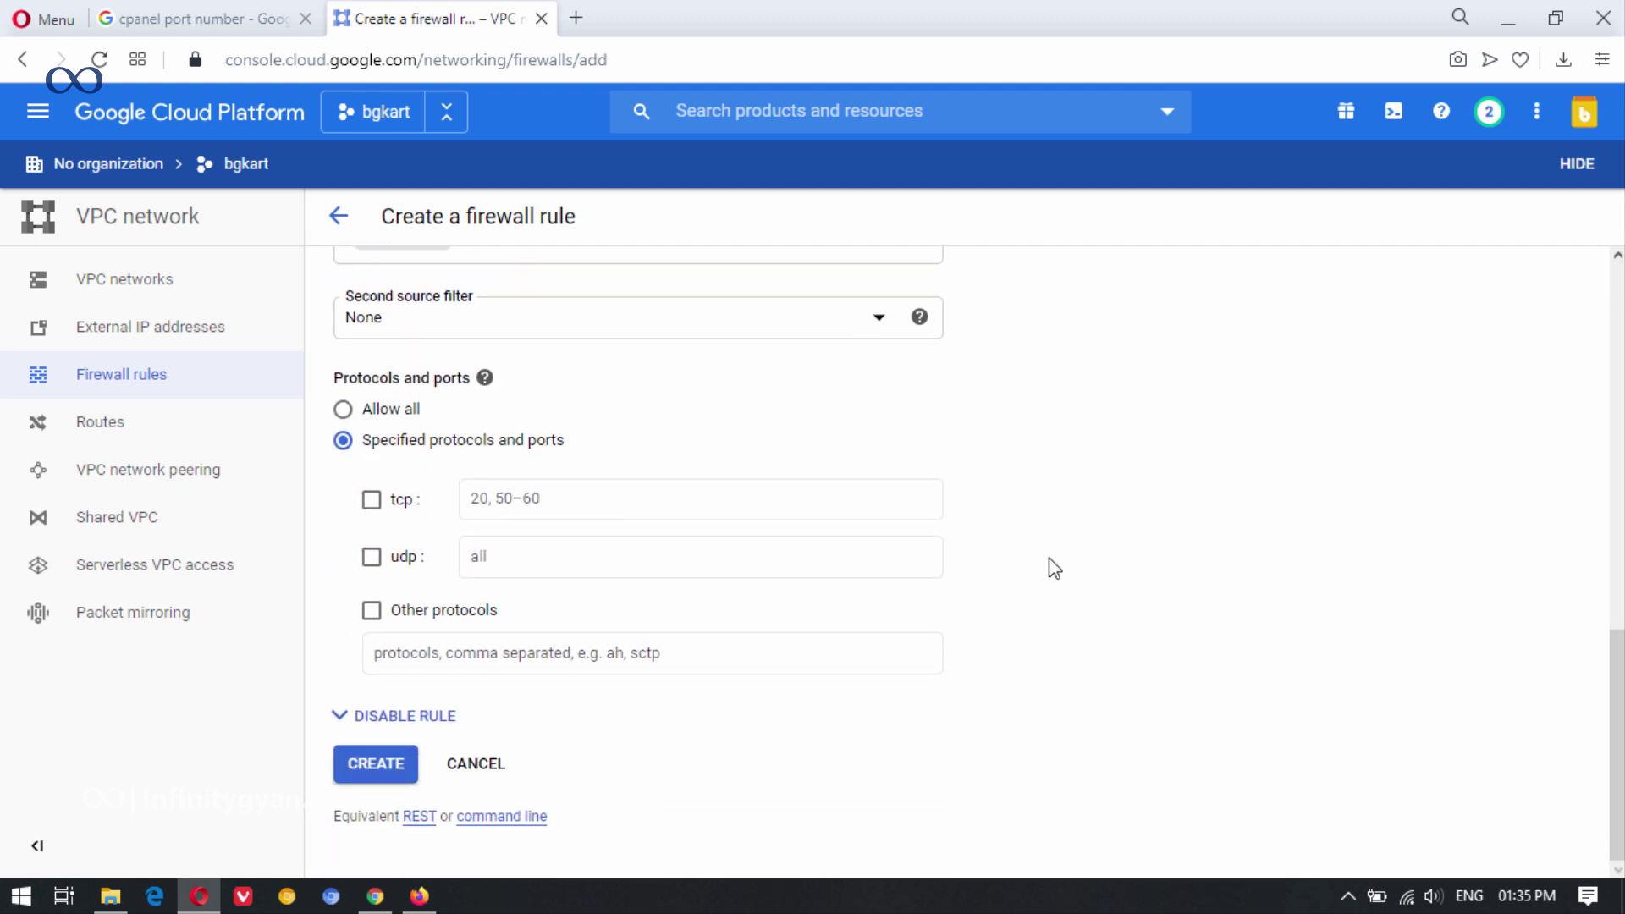
pyautogui.click(372, 501)
pyautogui.click(552, 498)
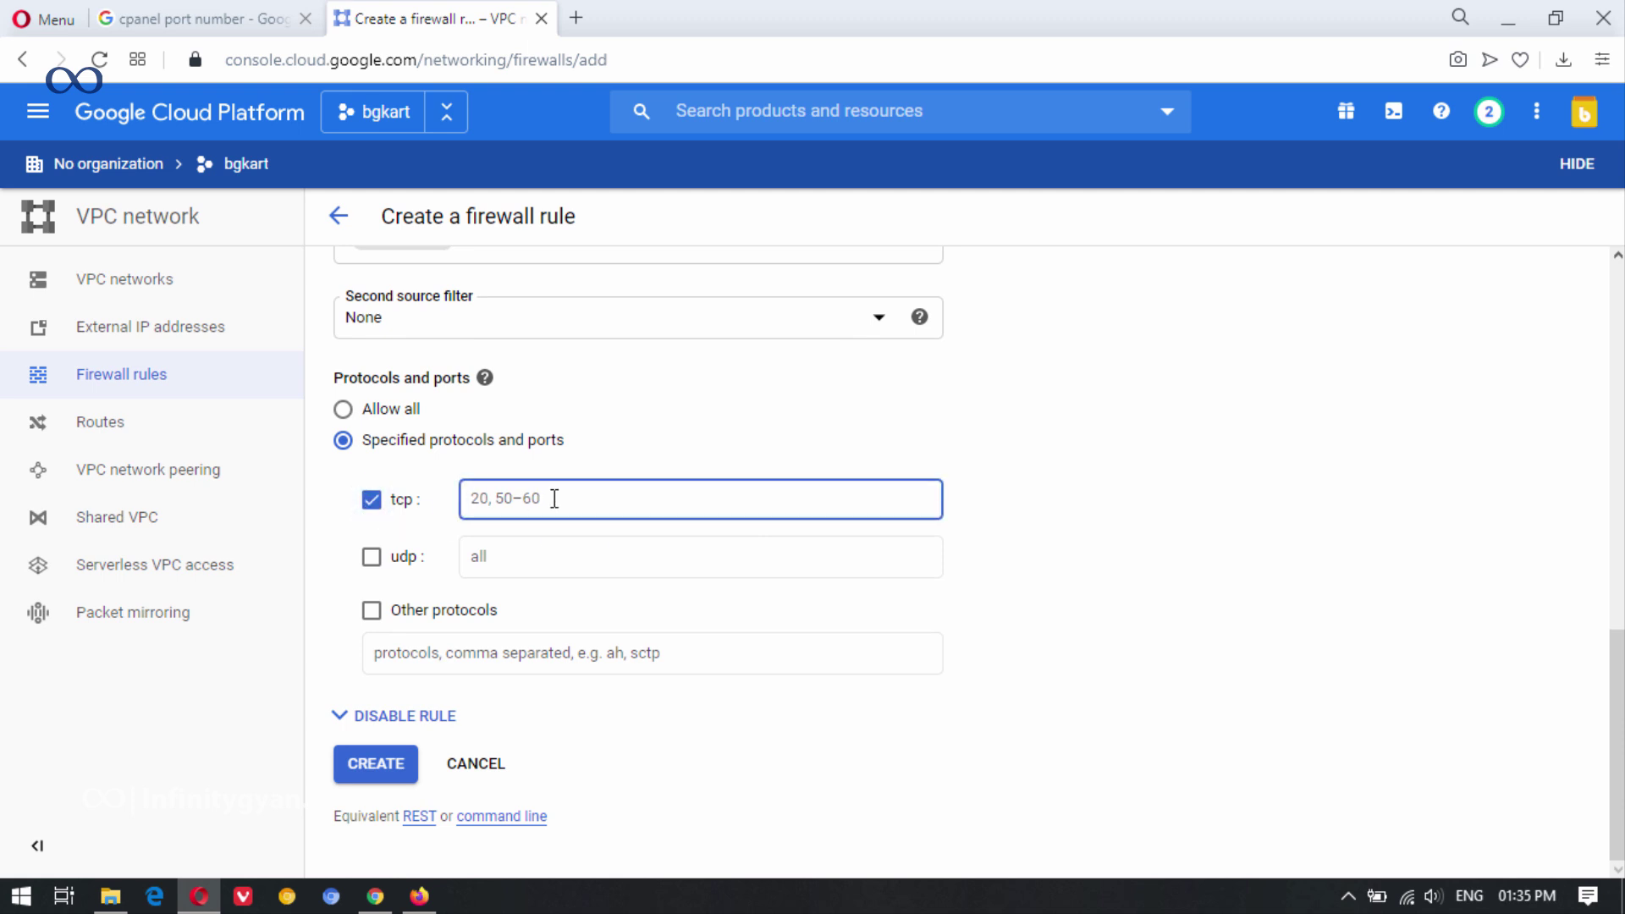
pyautogui.click(245, 19)
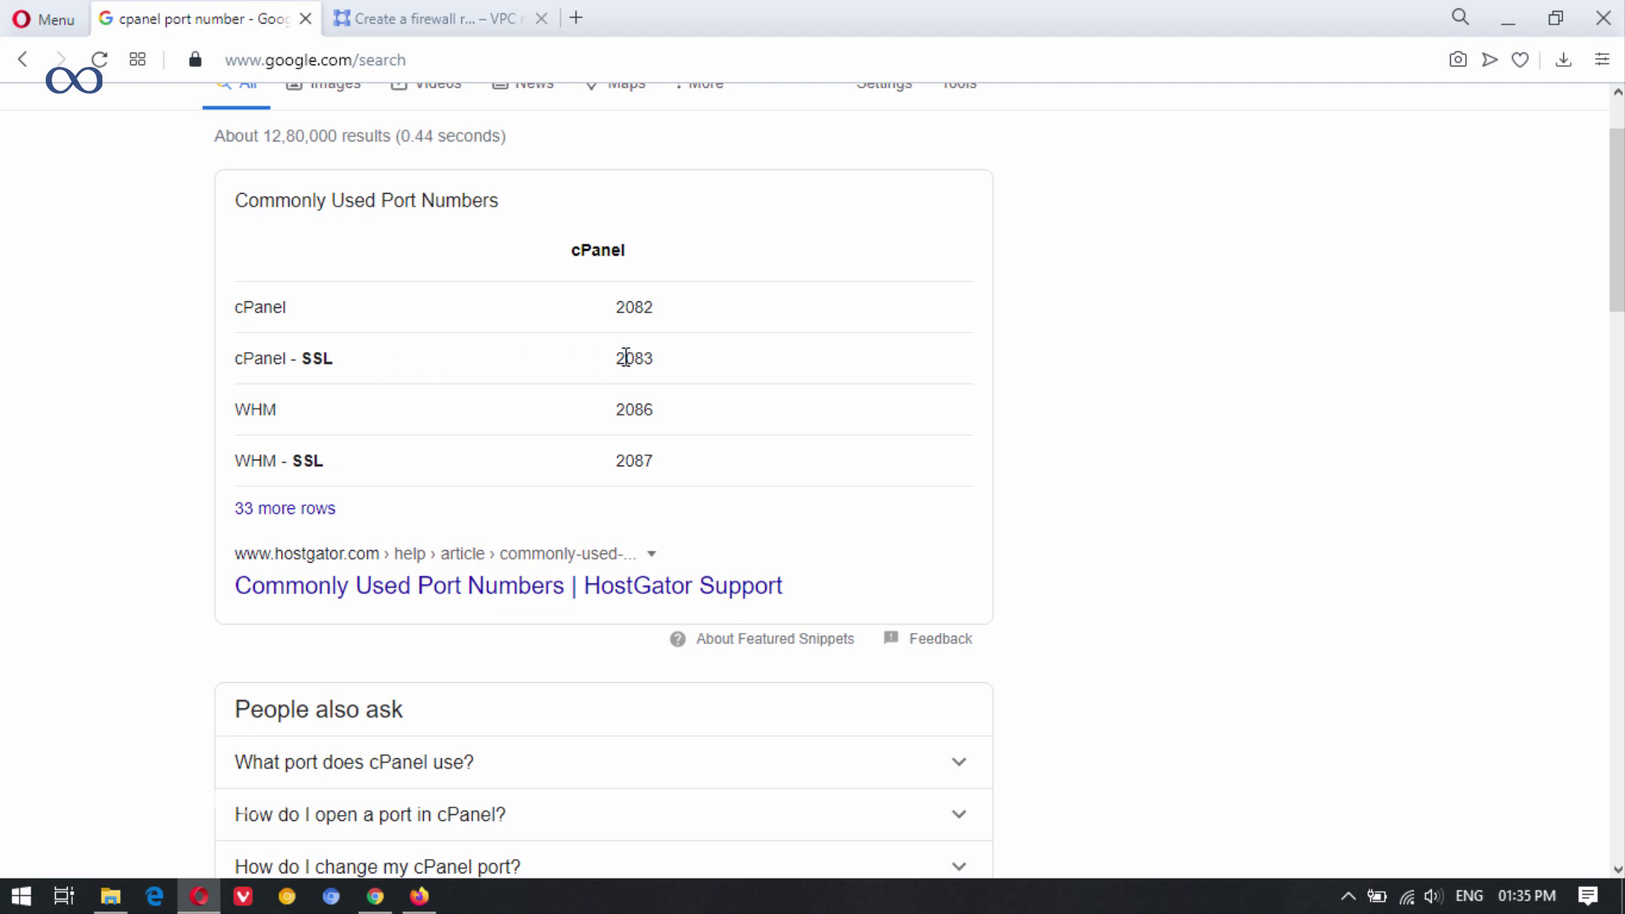
pyautogui.click(430, 12)
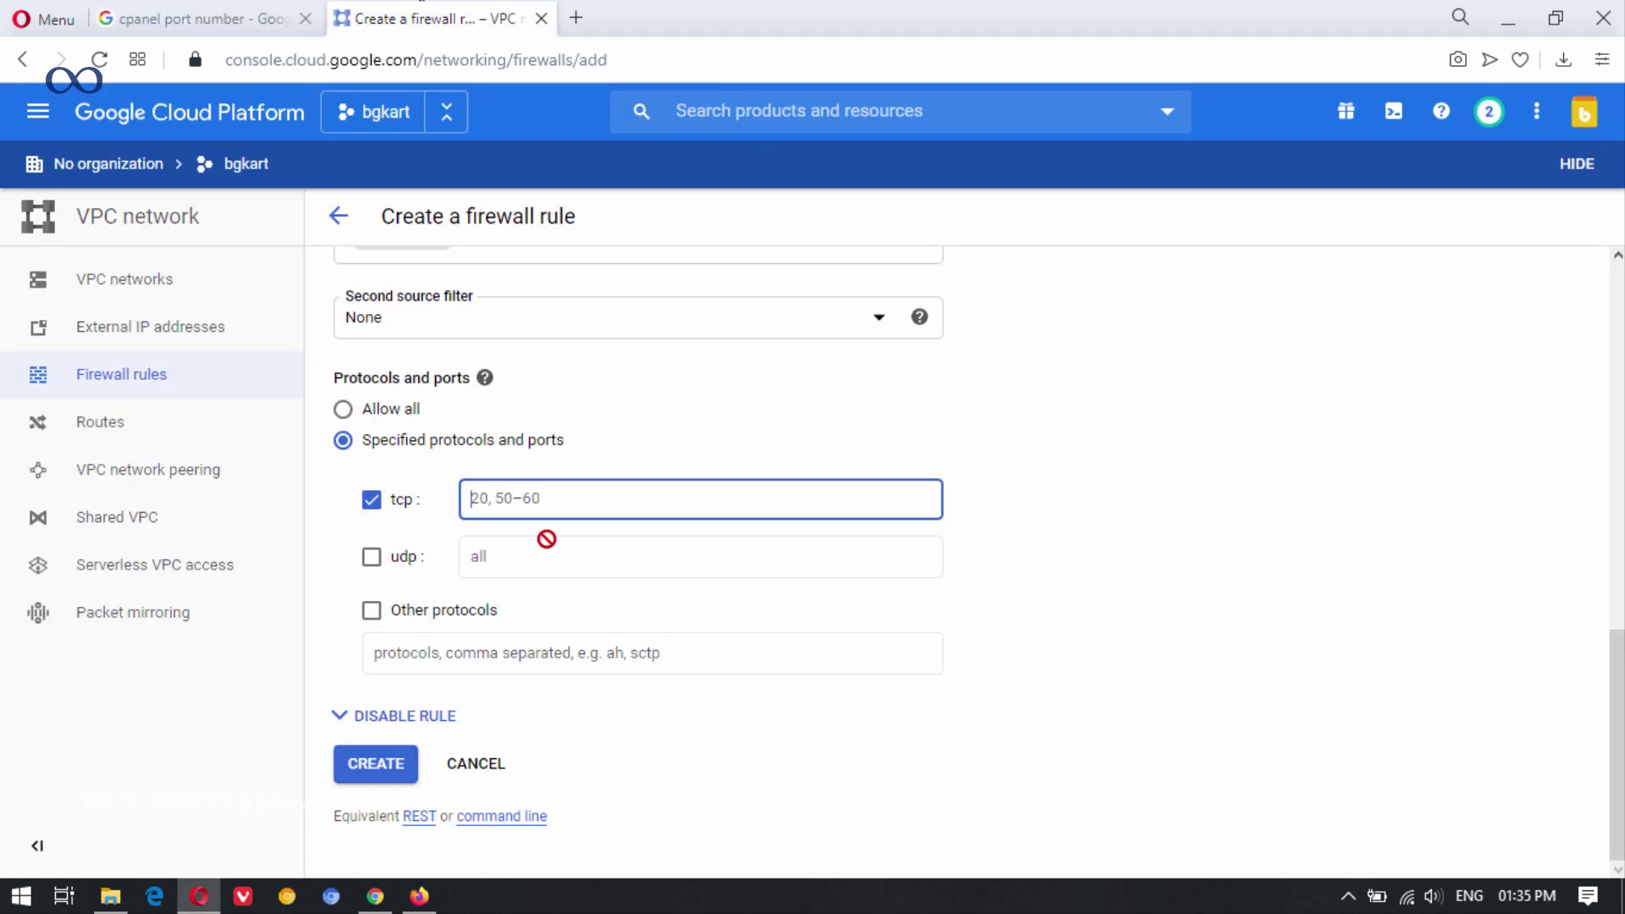
pyautogui.write('2083')
pyautogui.click(389, 774)
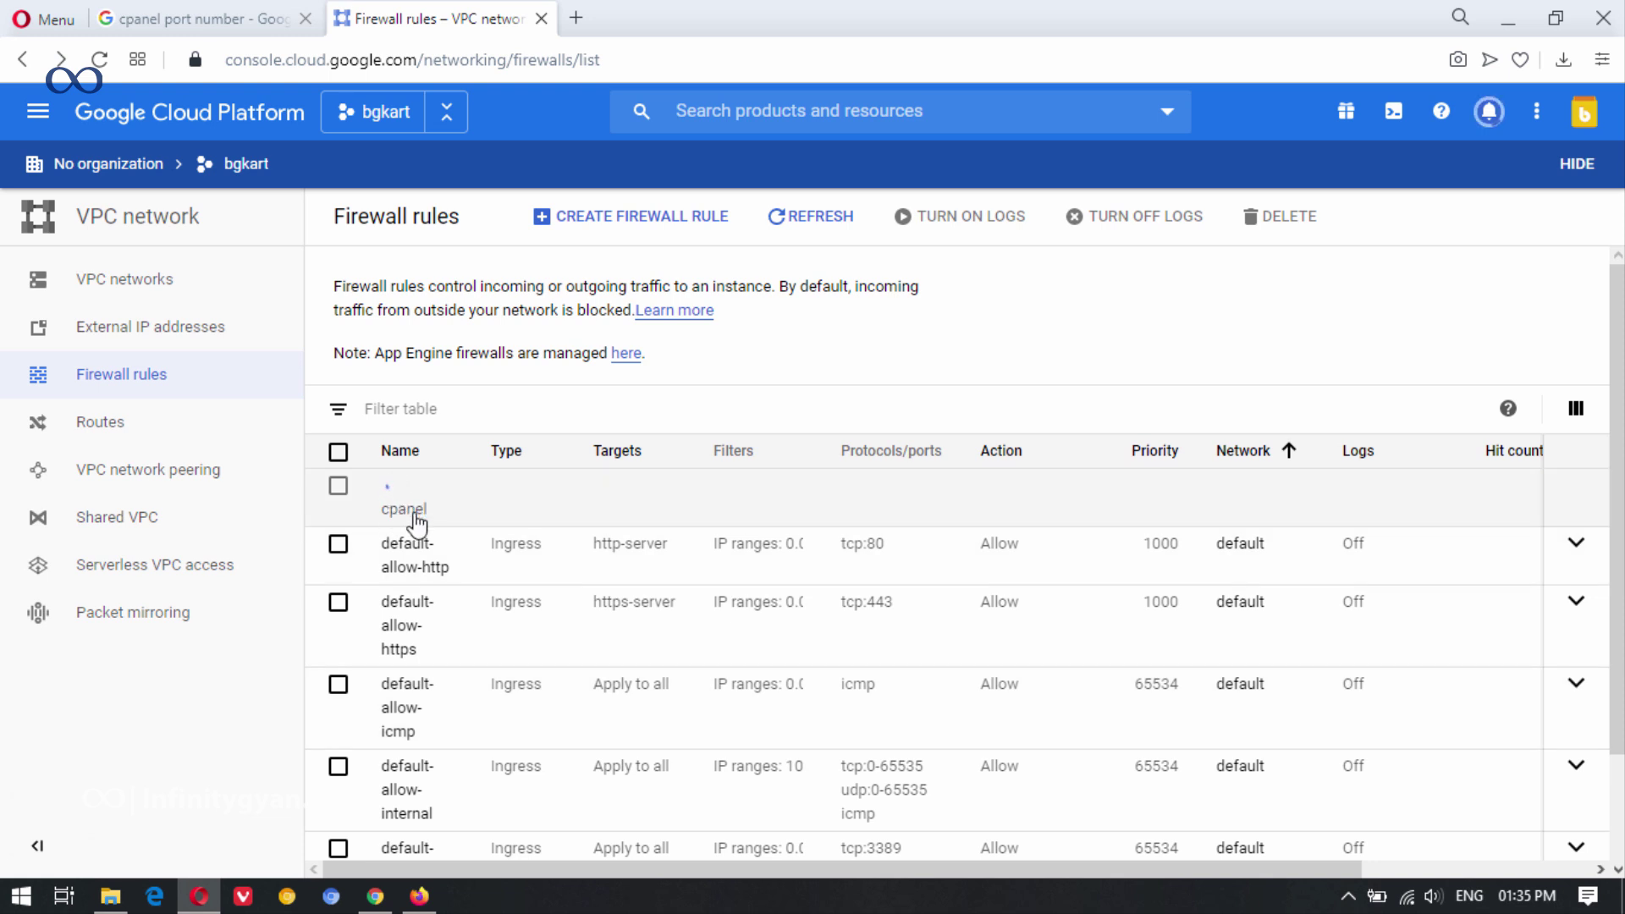
# Start a new firewall rule named whm that targets all instances in the network
pyautogui.click(609, 222)
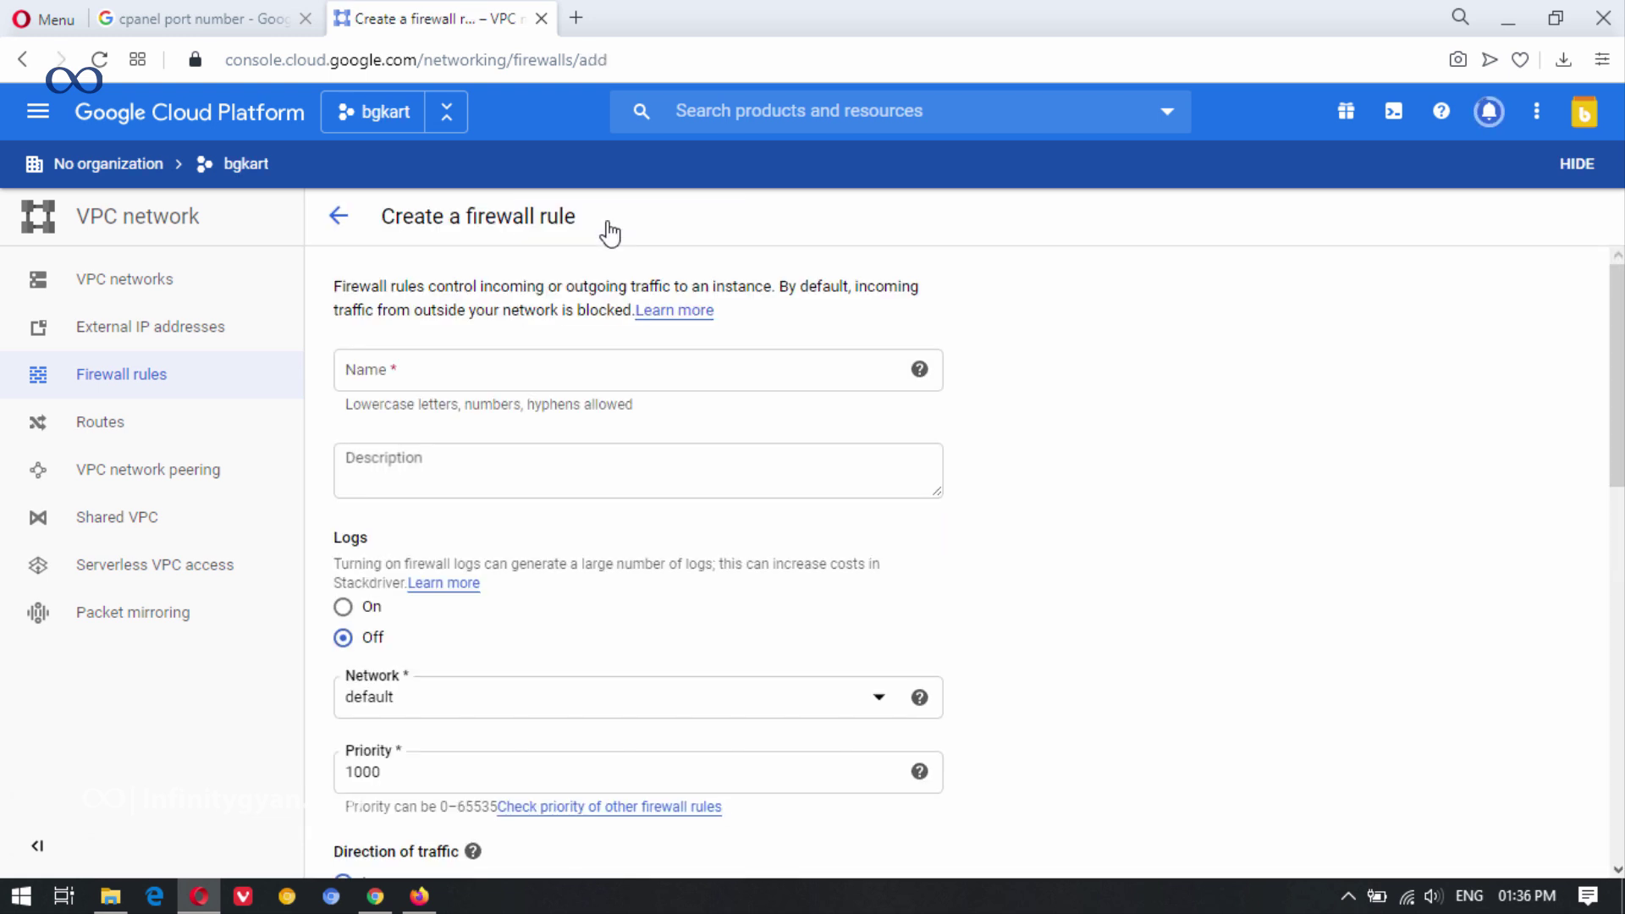
pyautogui.click(421, 369)
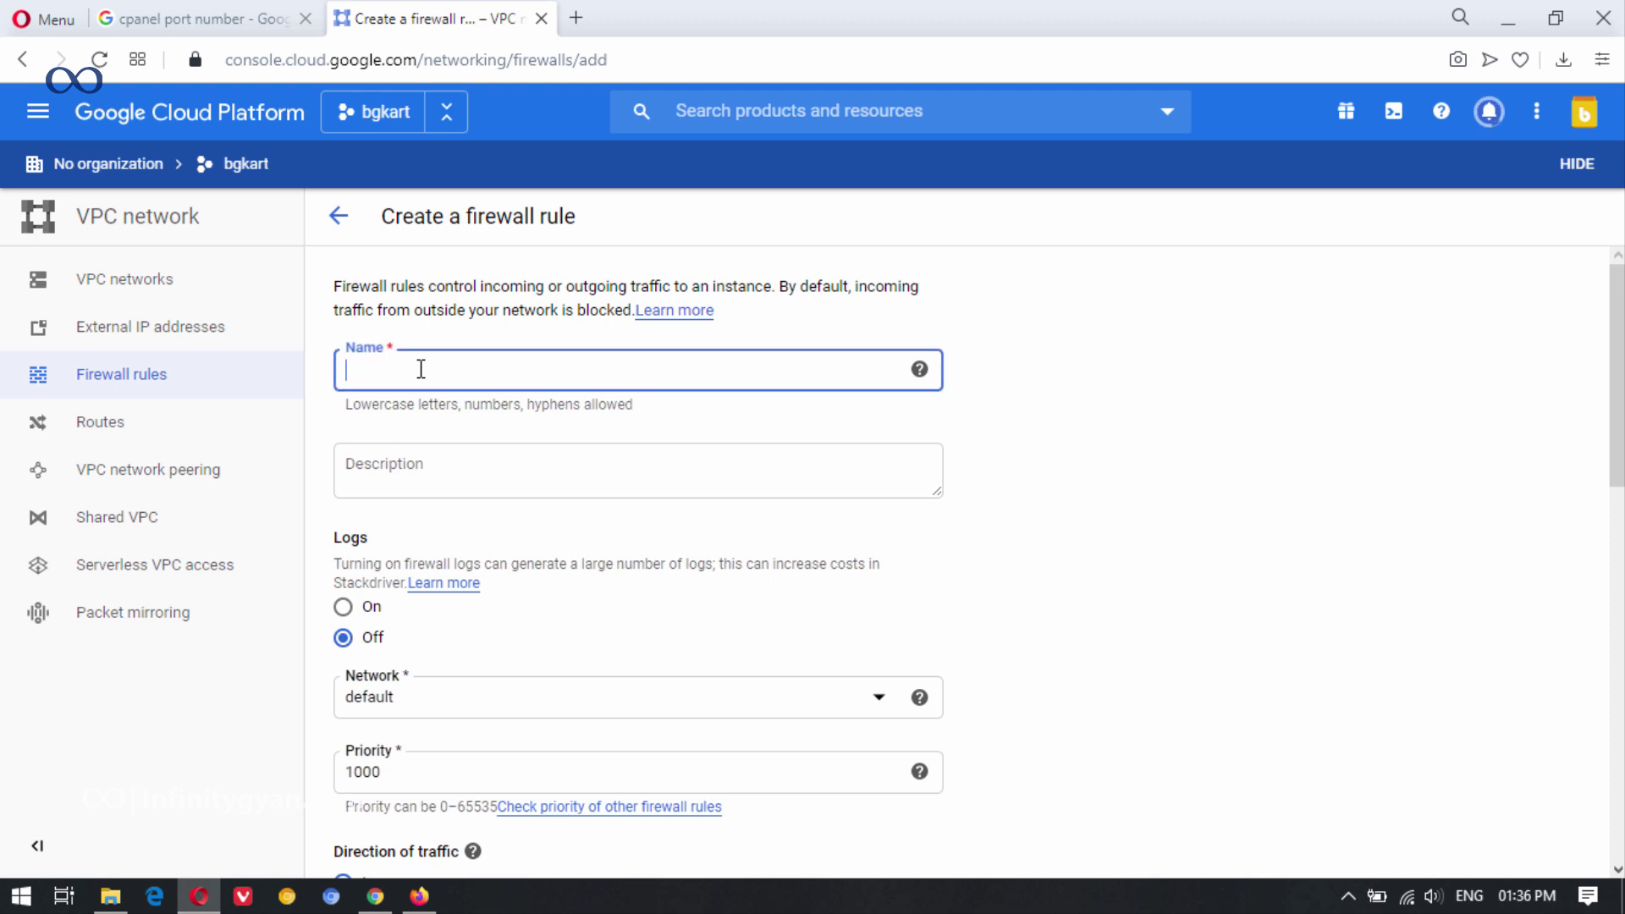
pyautogui.write('whm')
pyautogui.click(394, 476)
pyautogui.write('wh')
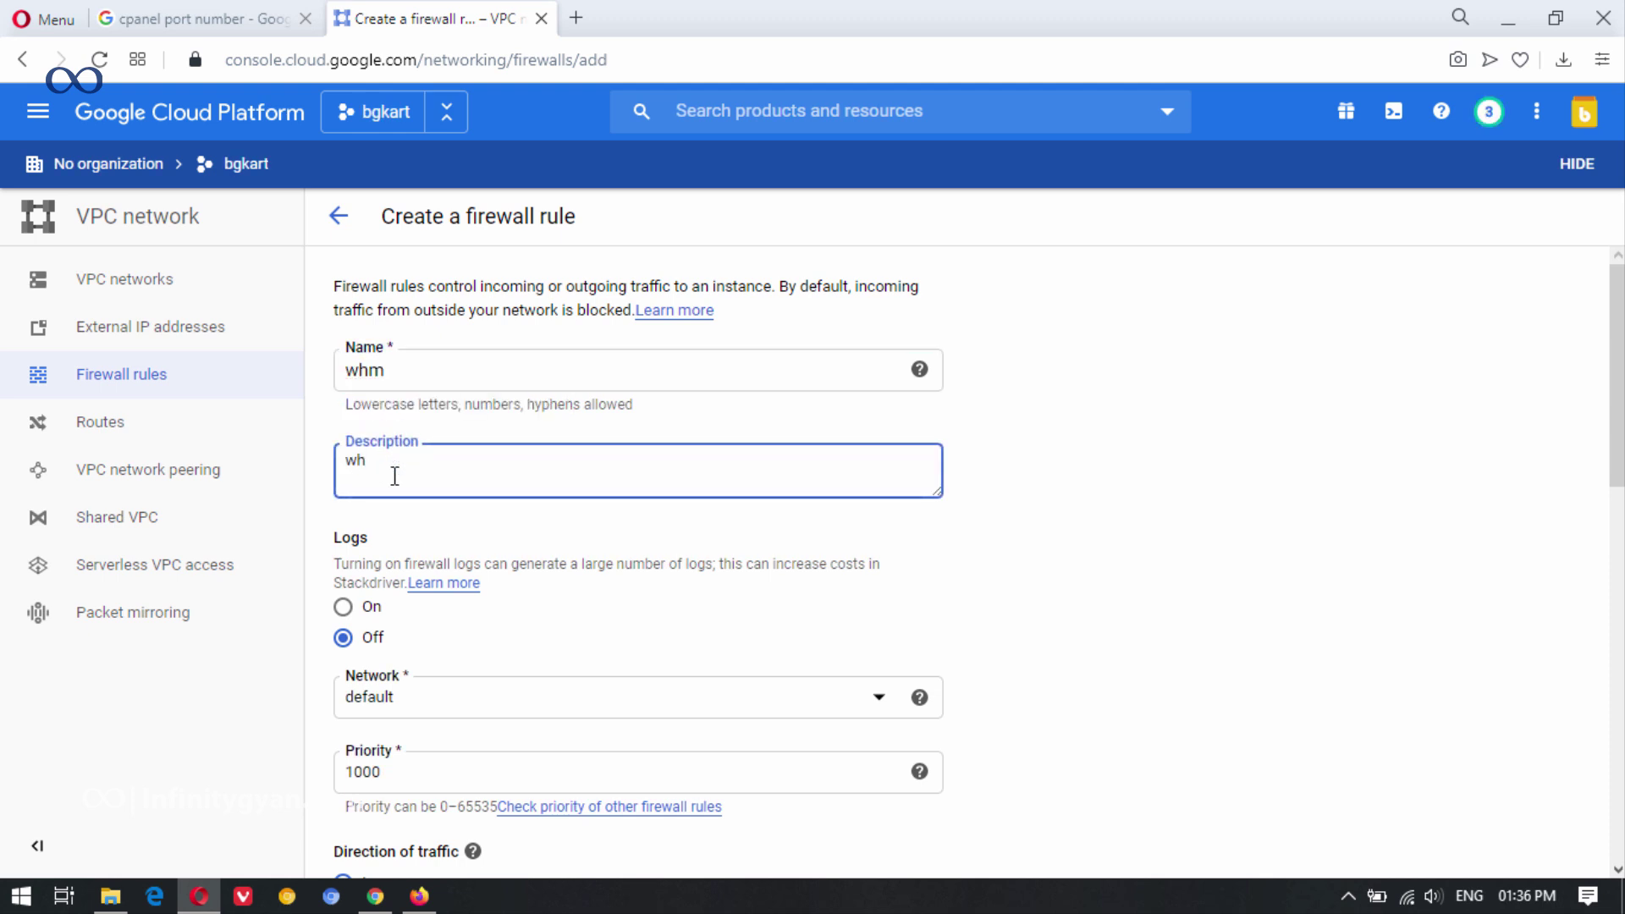
pyautogui.scroll(-5, 446, 533)
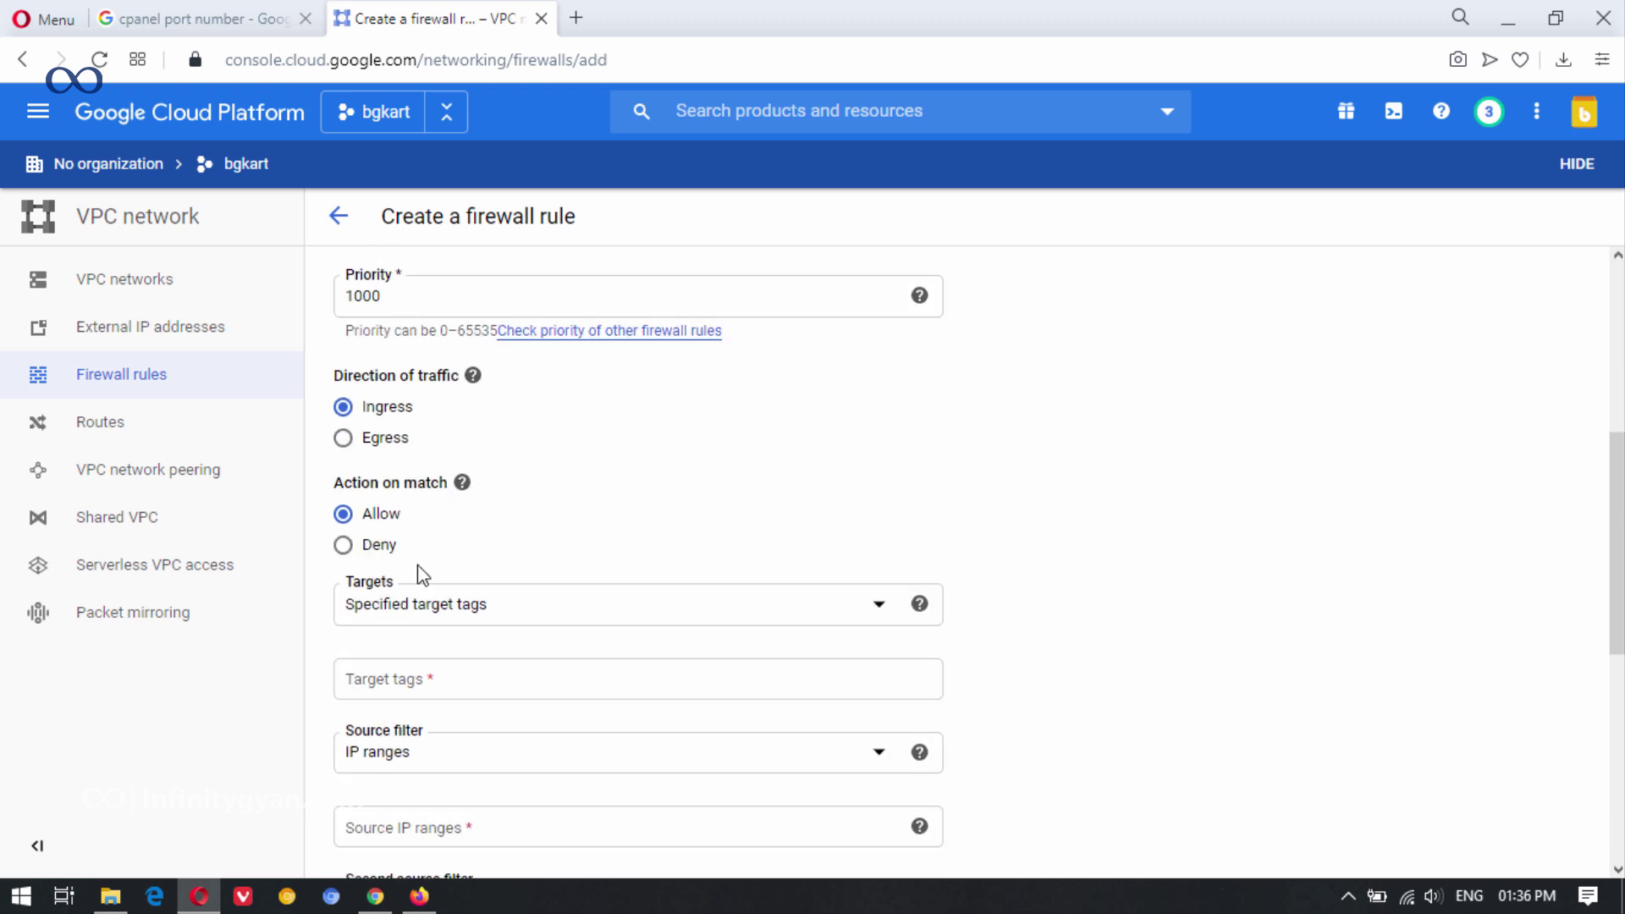
pyautogui.scroll(-1, 407, 570)
pyautogui.click(441, 502)
pyautogui.click(419, 506)
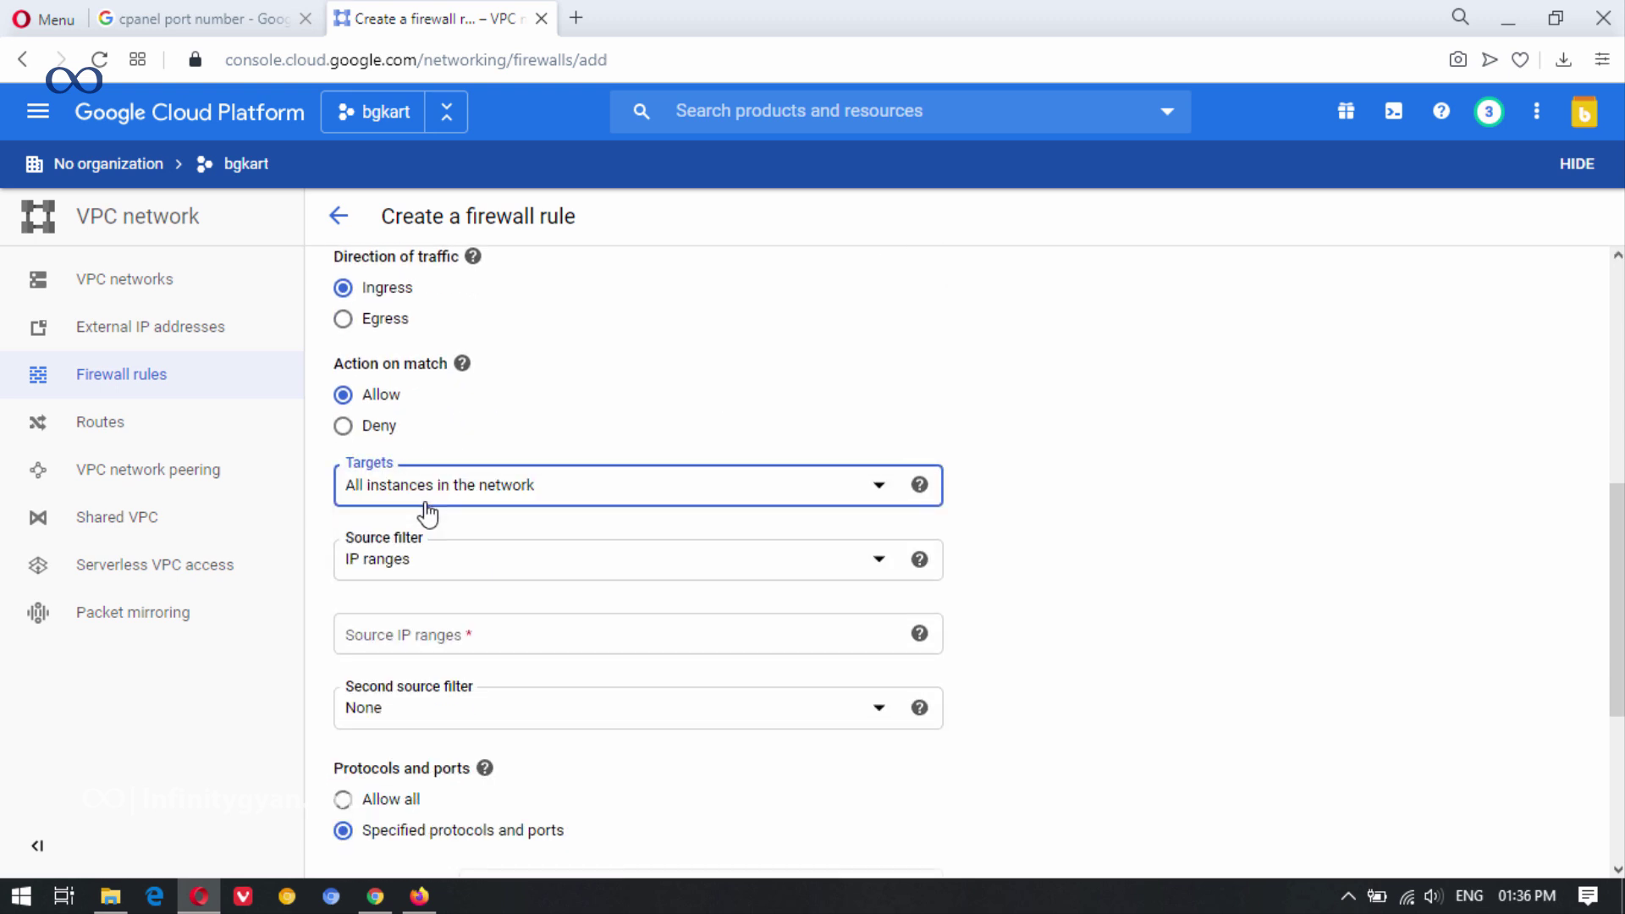
# Allow TCP port 2087 from source range 0.0.0.0/0 and create the whm rule
pyautogui.scroll(-3, 520, 440)
pyautogui.click(468, 395)
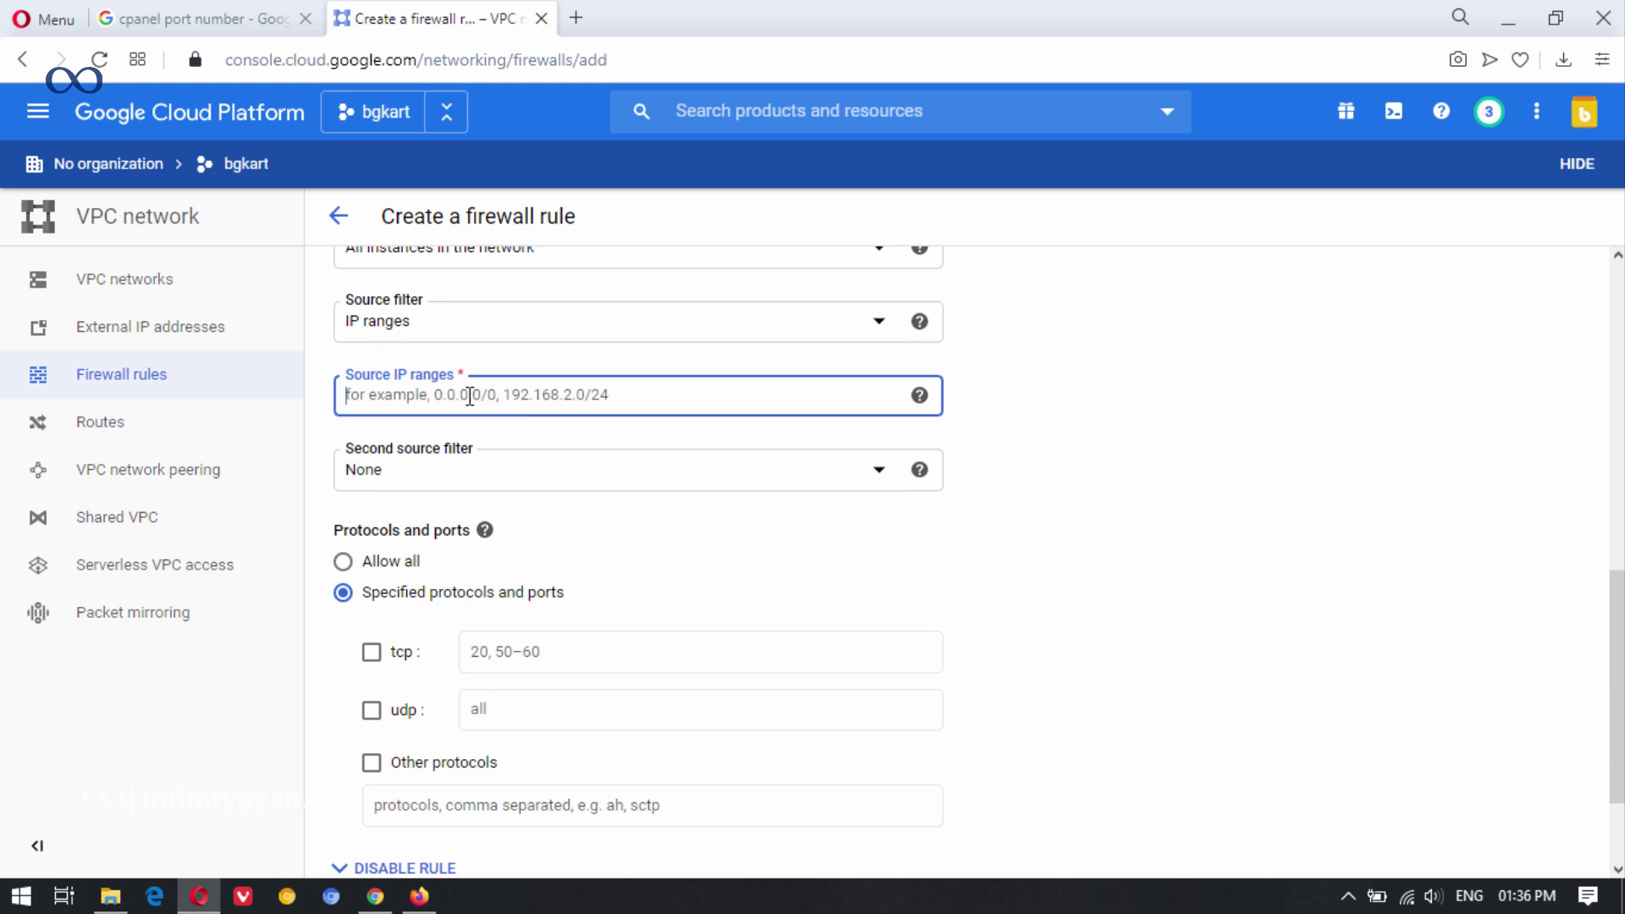
pyautogui.write('0.0.0.0/0')
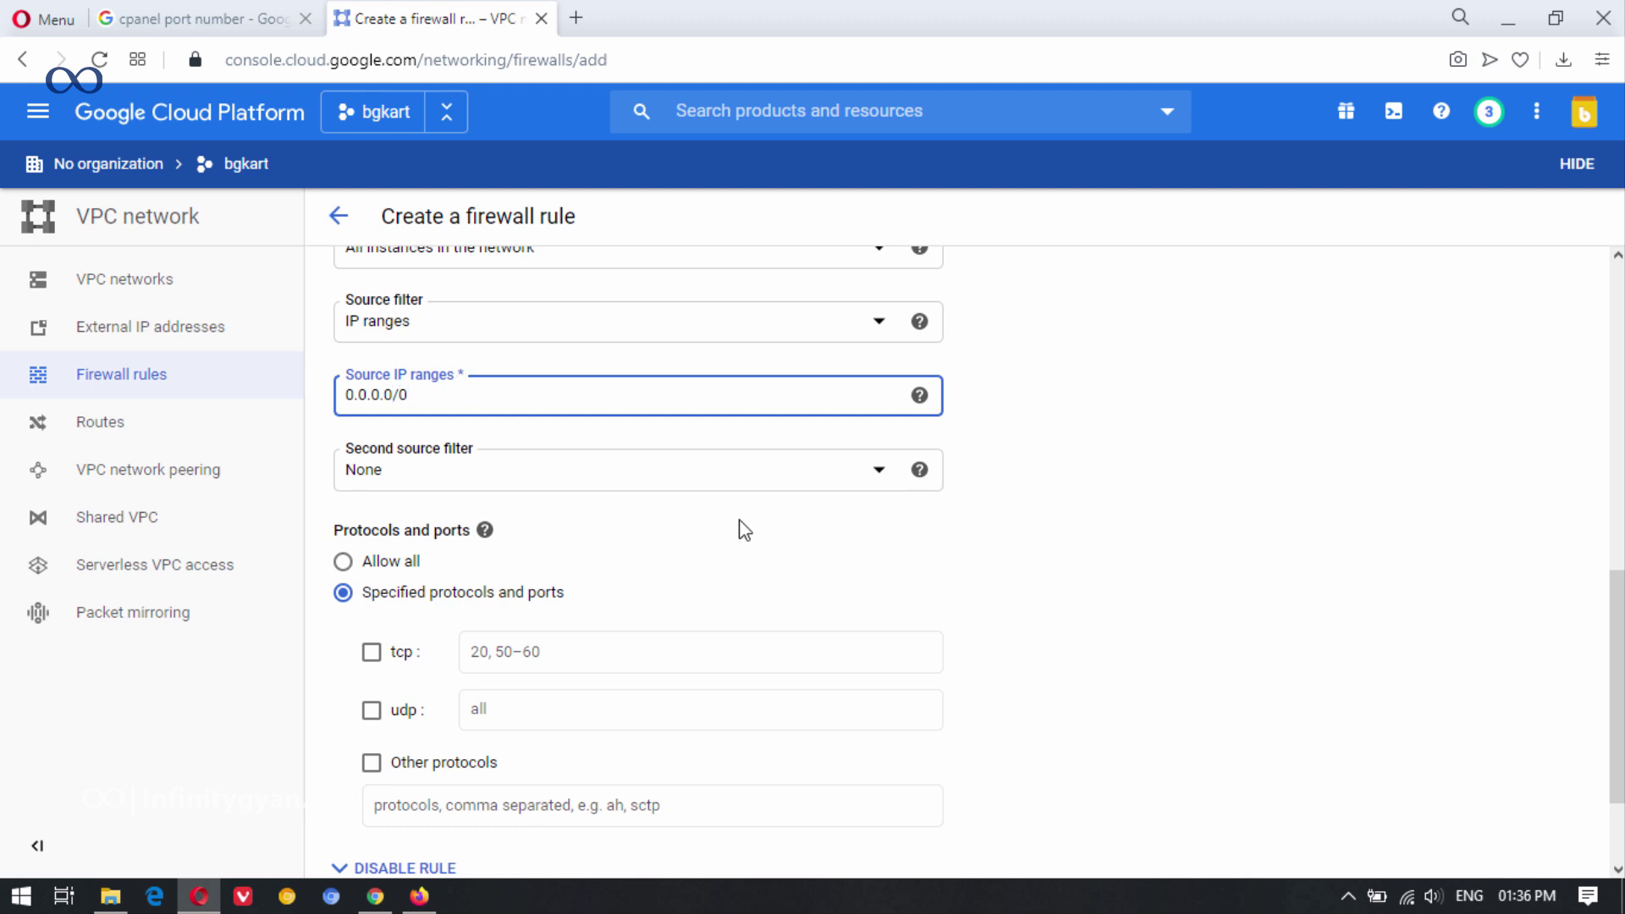
pyautogui.click(1070, 446)
pyautogui.scroll(-1, 534, 617)
pyautogui.click(372, 621)
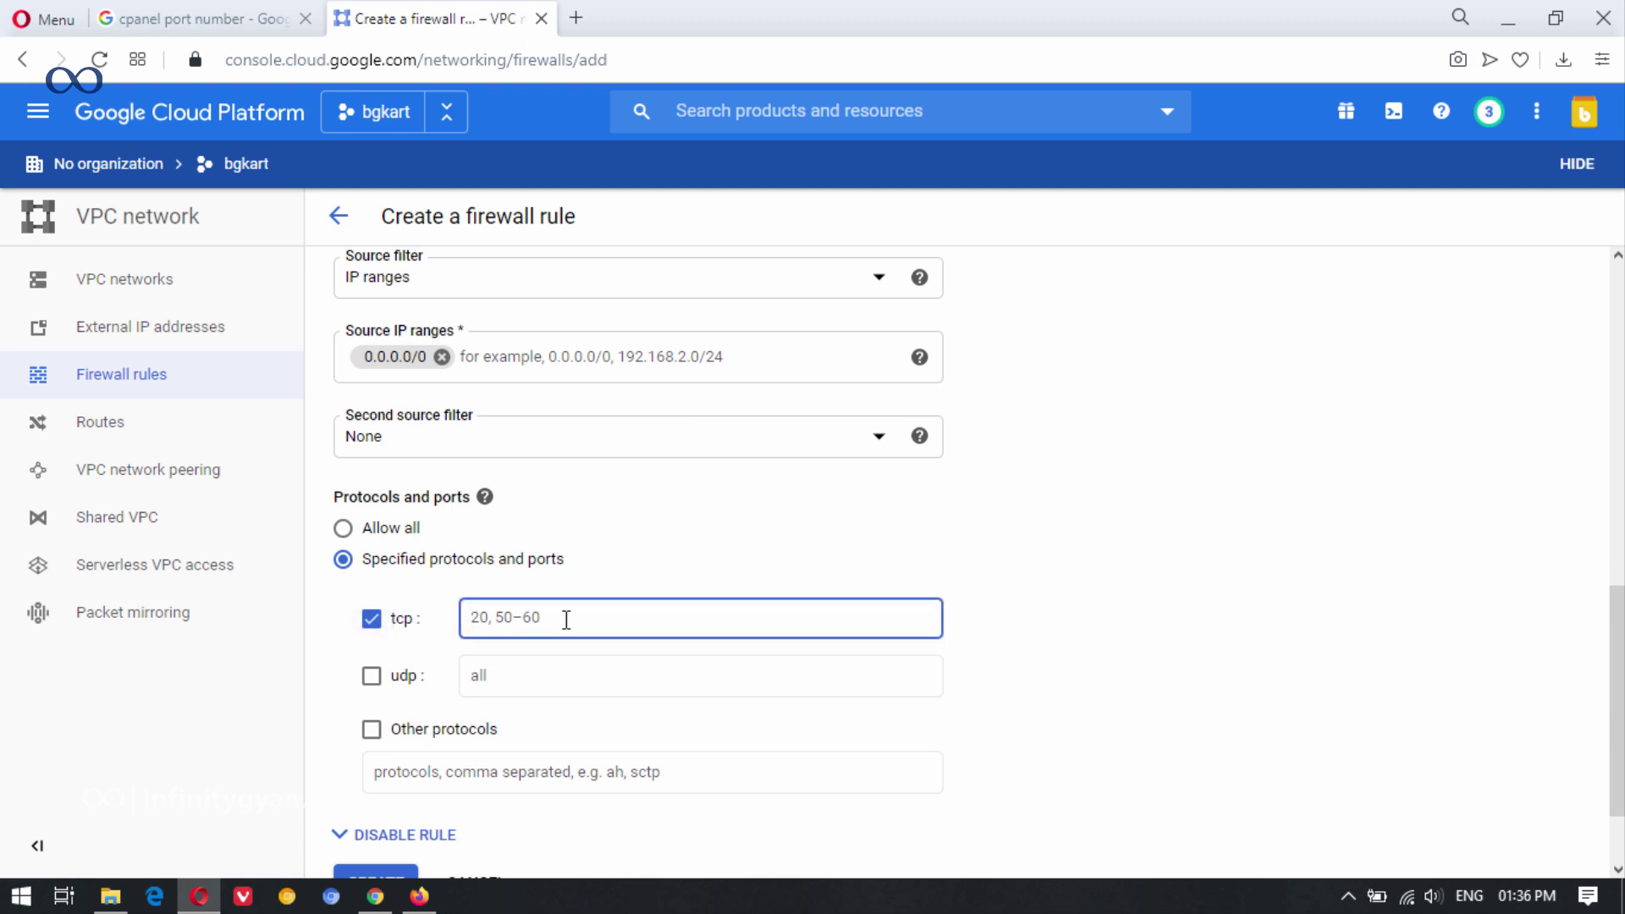
pyautogui.write('2087')
pyautogui.hotkey('ctrl', 'Tab')
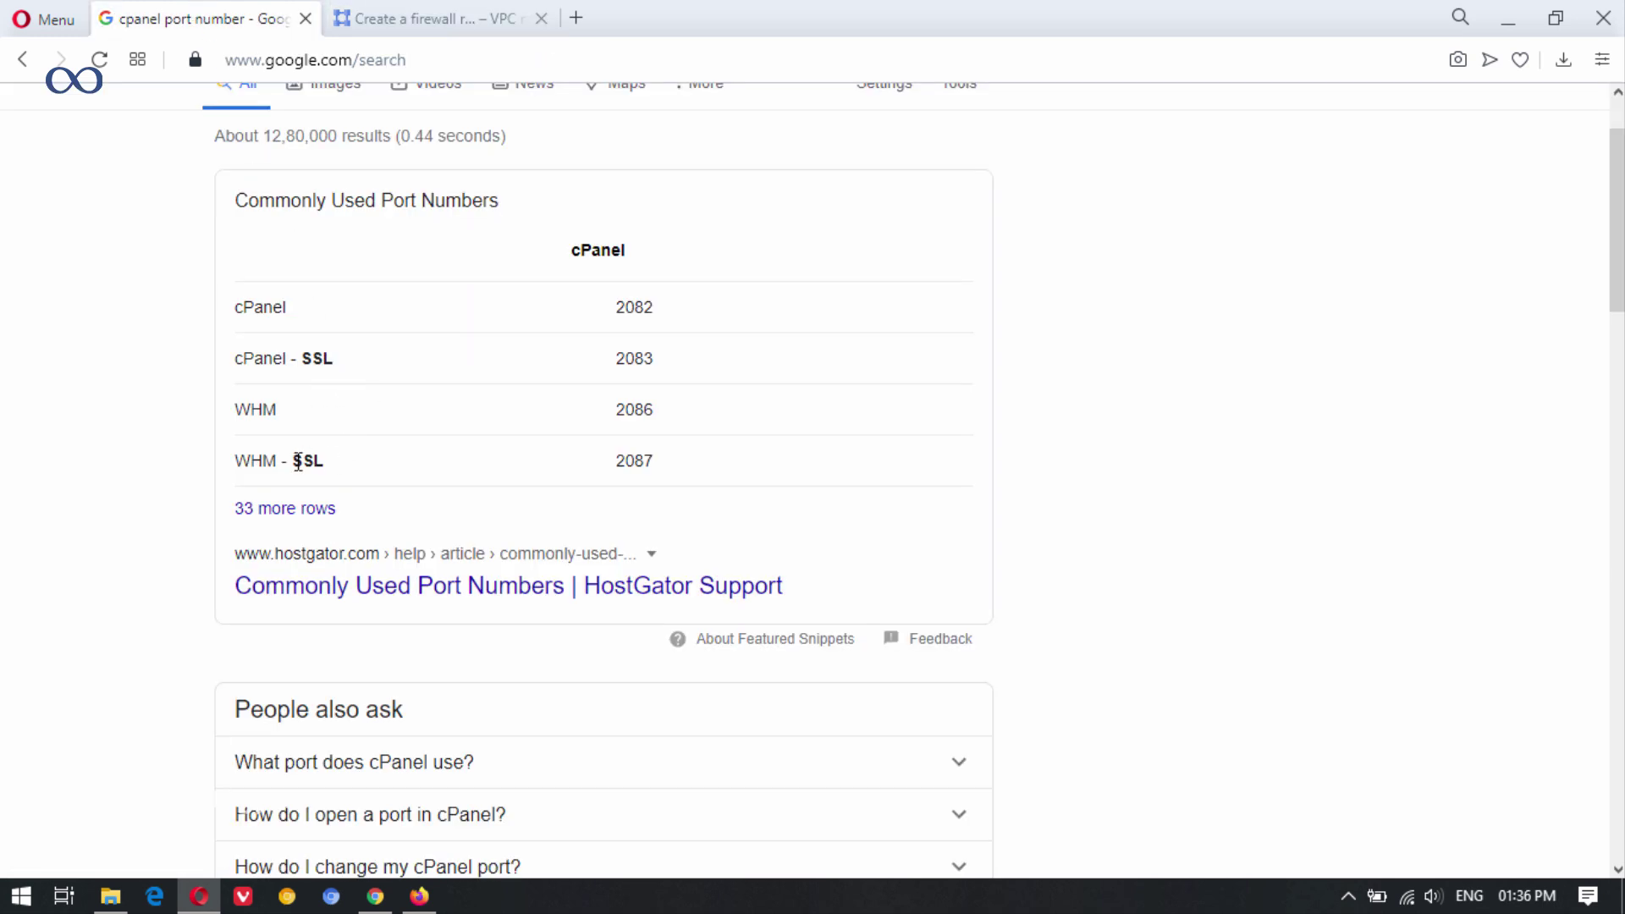
pyautogui.click(415, 19)
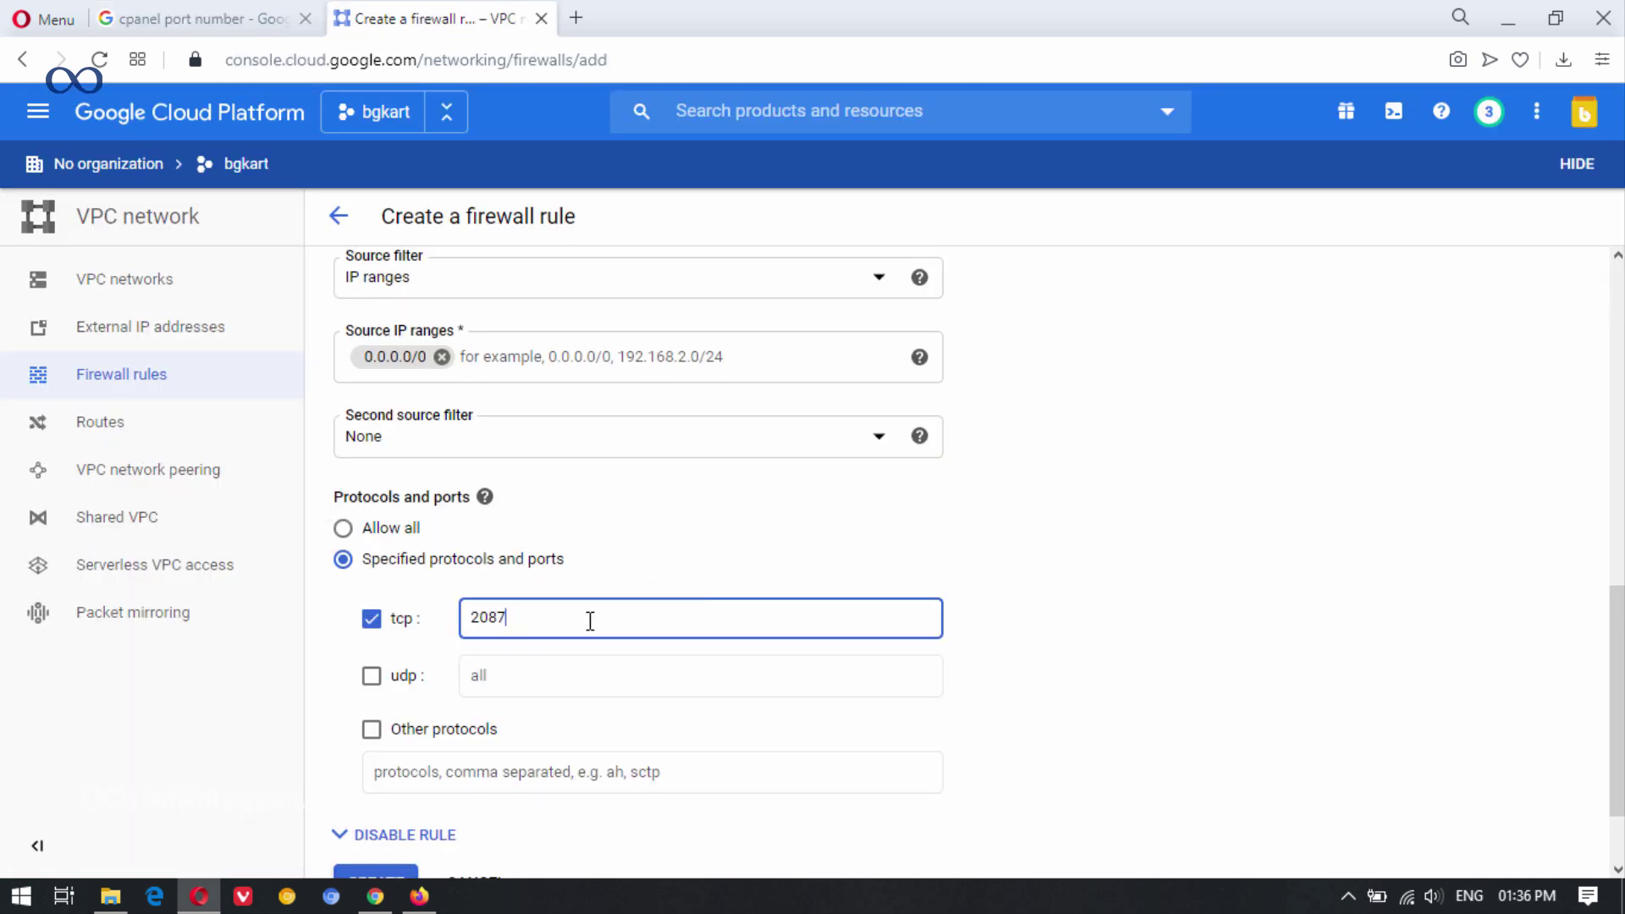
pyautogui.scroll(-2, 1016, 606)
pyautogui.click(359, 764)
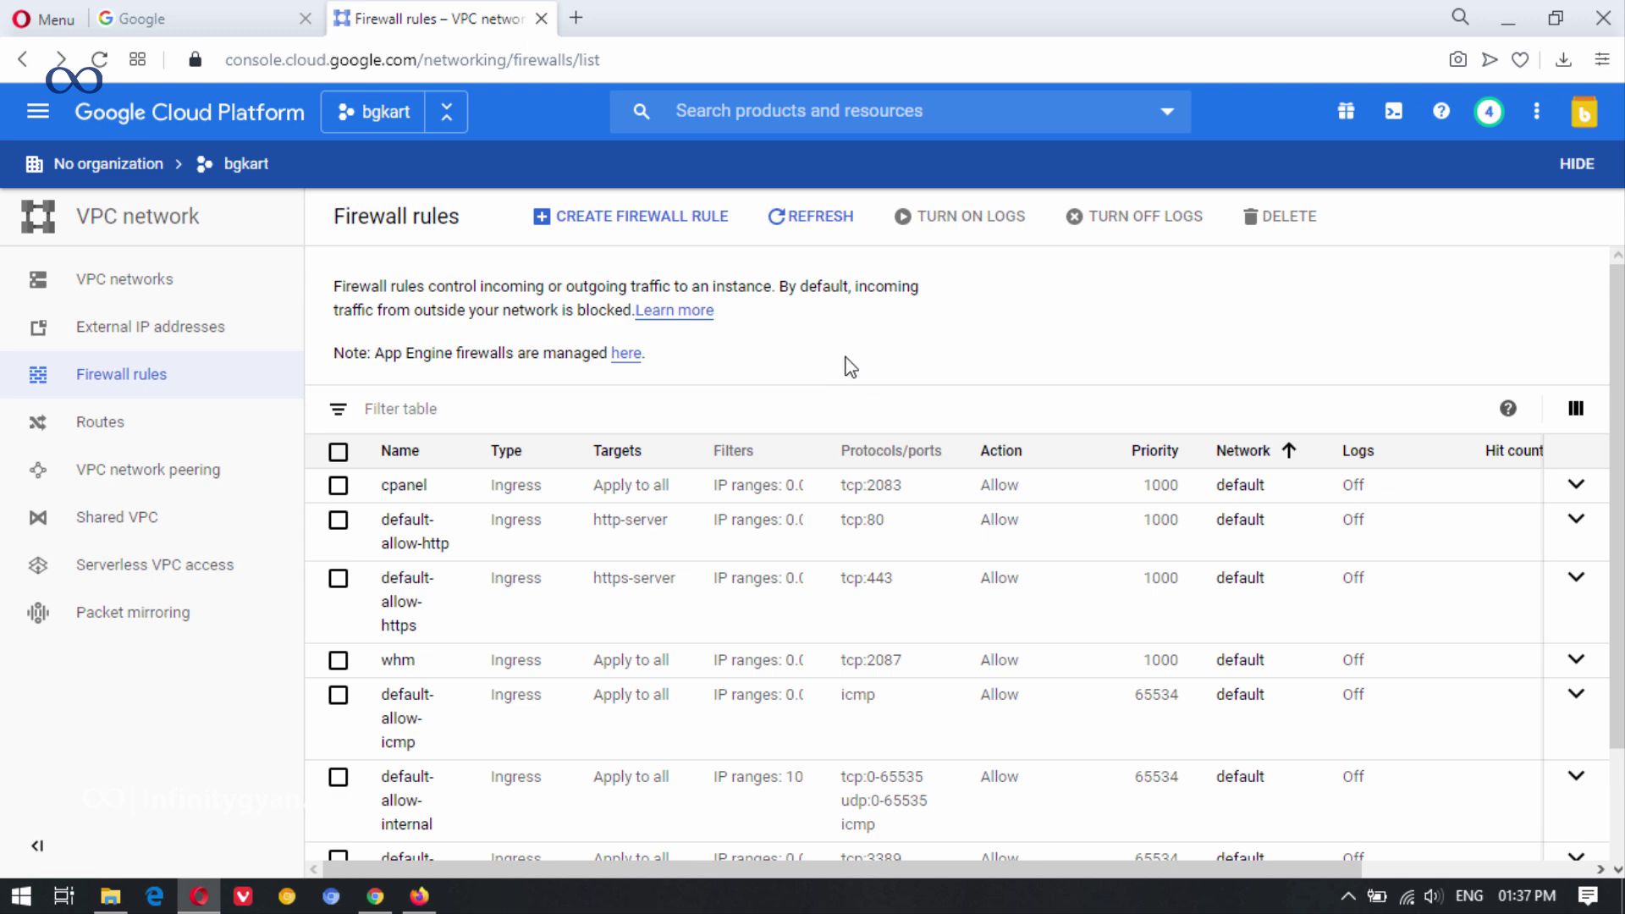
# Go to Compute Engine's VM instances list showing instance-1
pyautogui.click(38, 111)
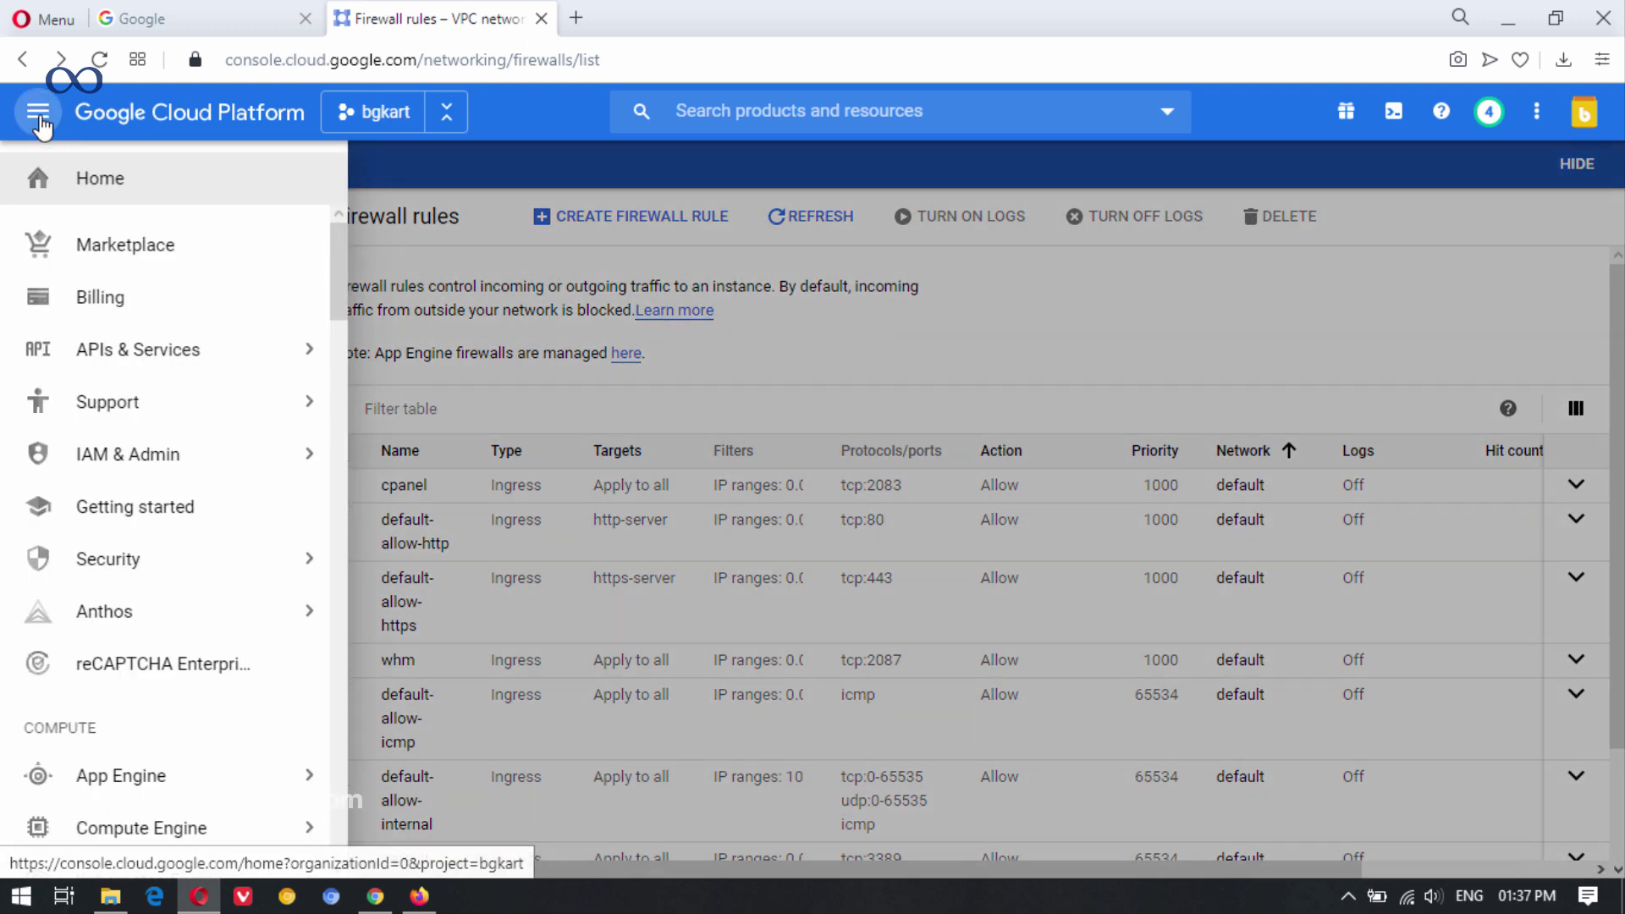
pyautogui.scroll(-5, 122, 508)
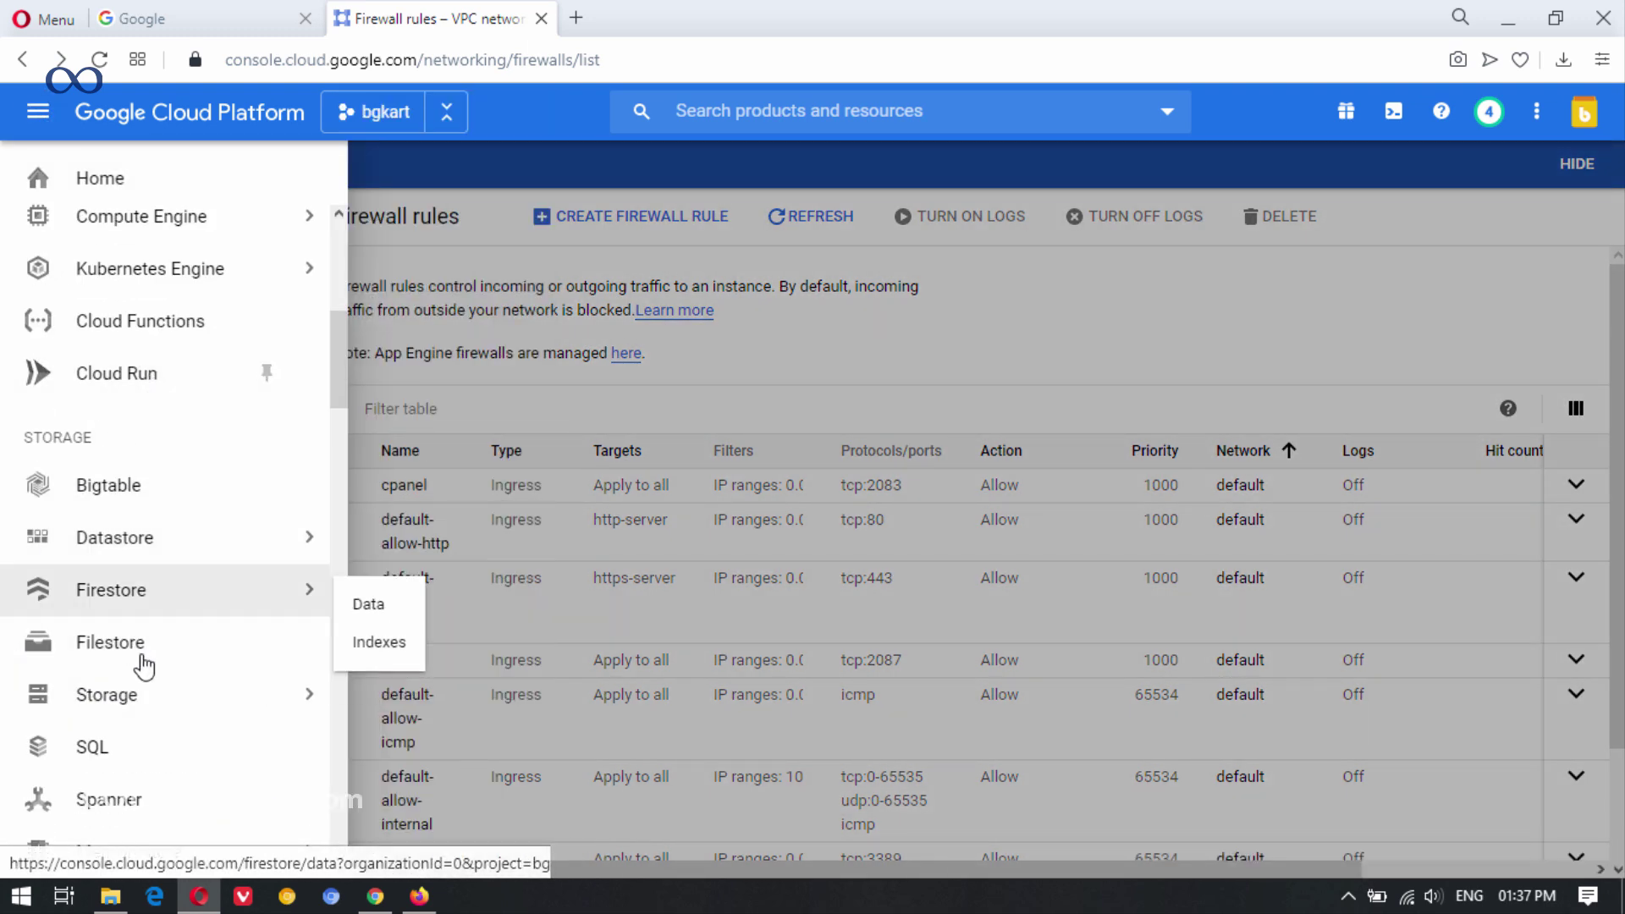
pyautogui.scroll(4, 127, 643)
pyautogui.moveTo(169, 571)
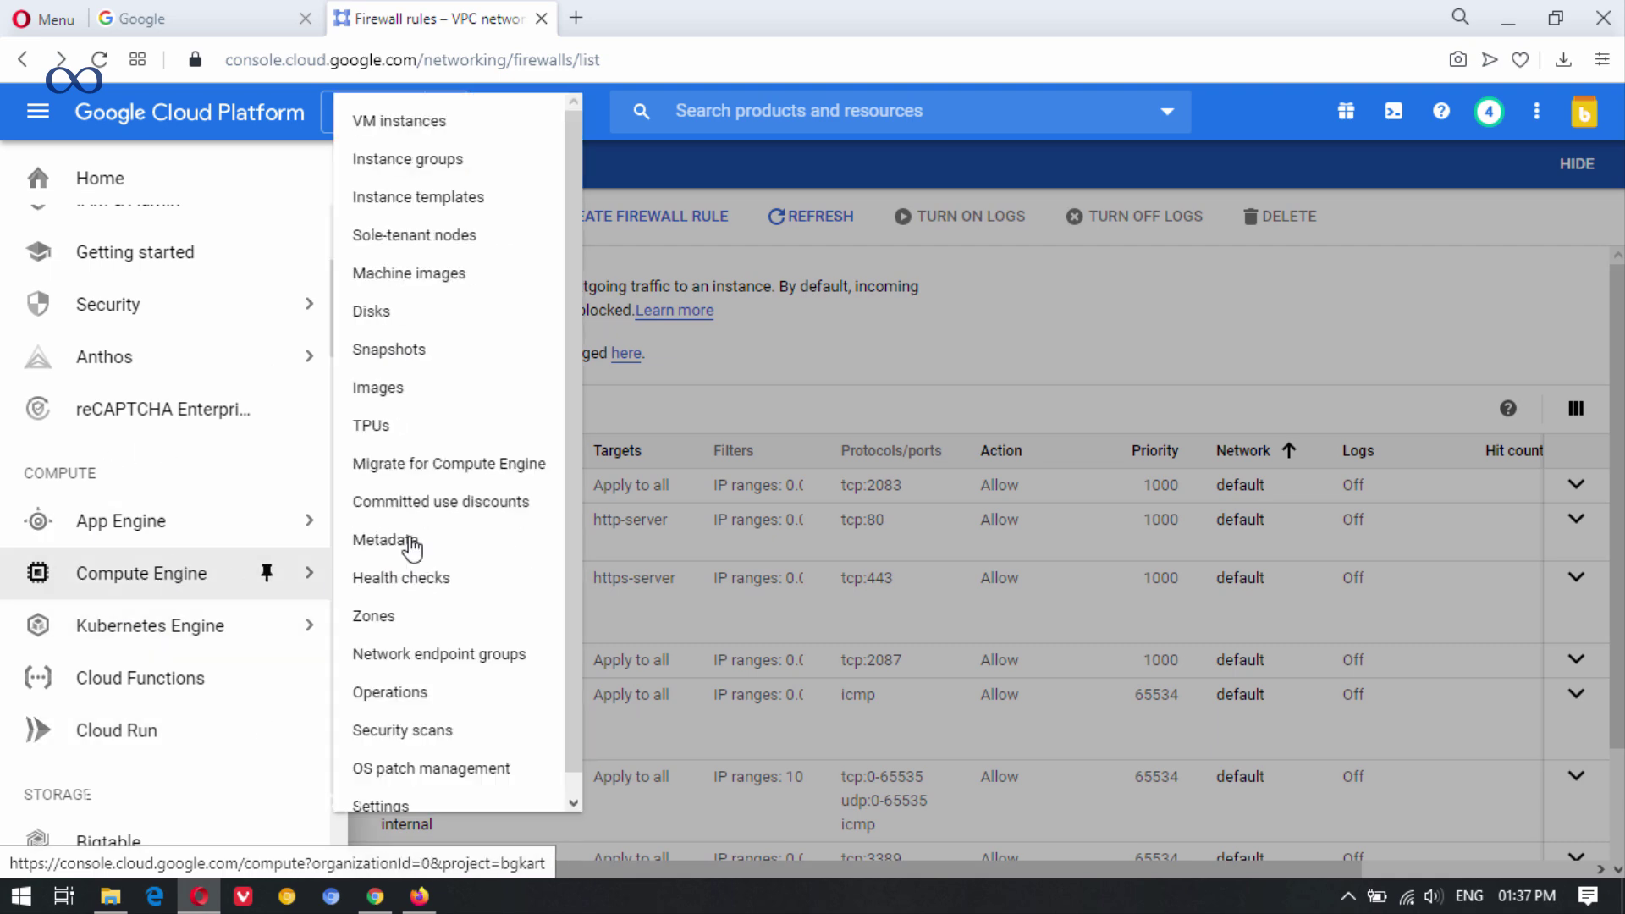
pyautogui.click(418, 131)
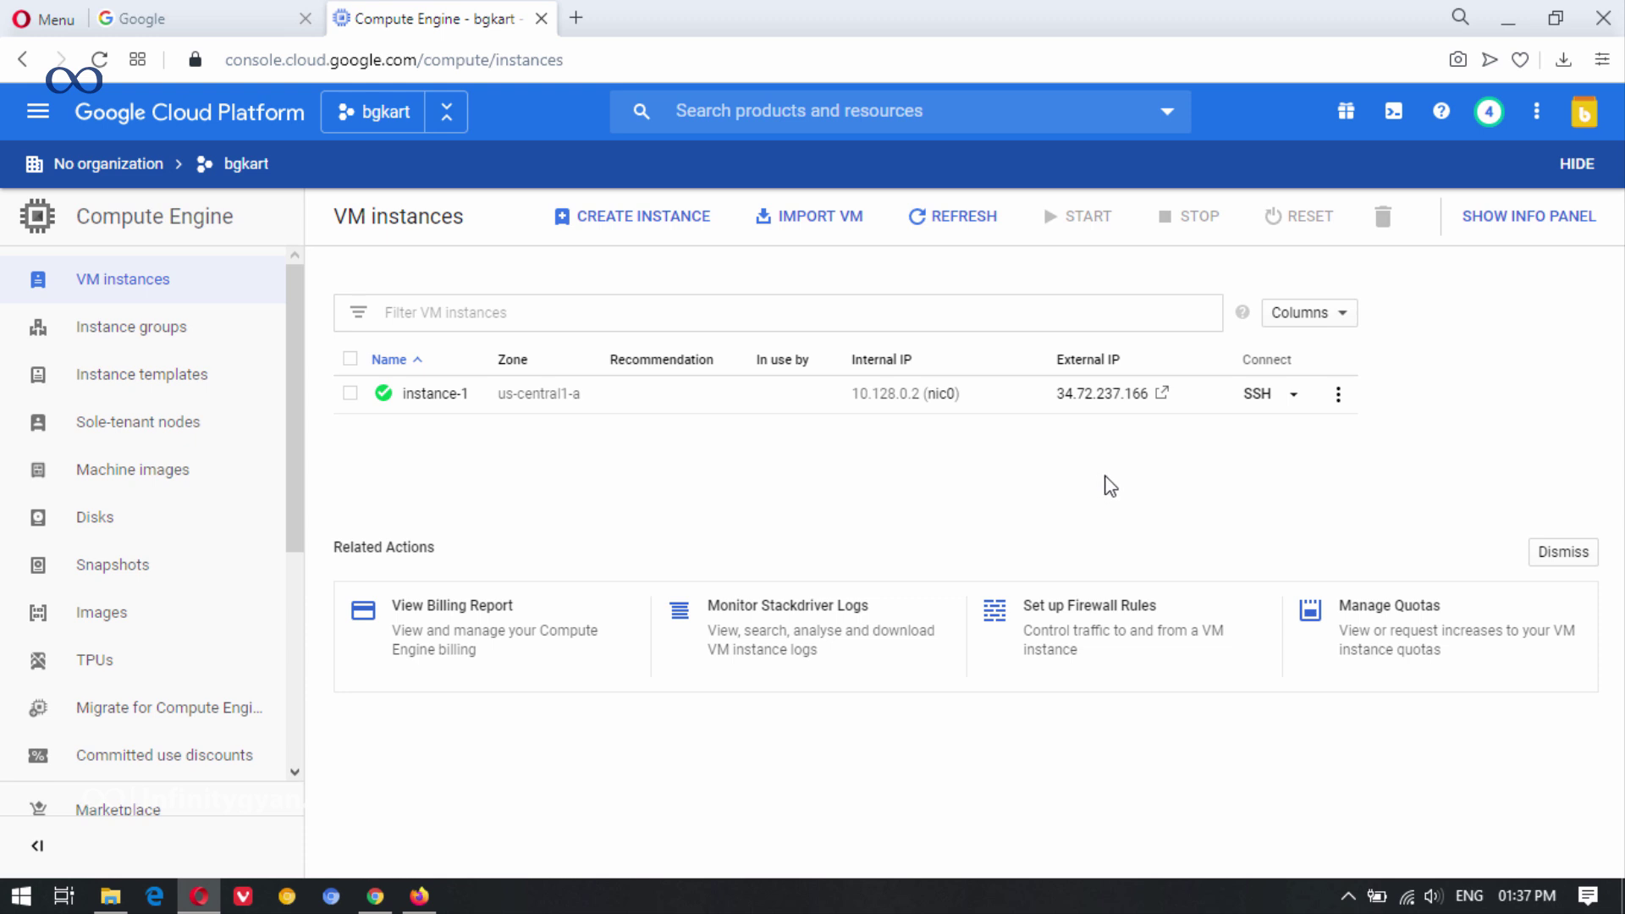
# Open an SSH session to instance-1 at external IP 34.72.237.166
pyautogui.moveTo(1209, 359); pyautogui.dragTo(1329, 432)
pyautogui.press('Escape')
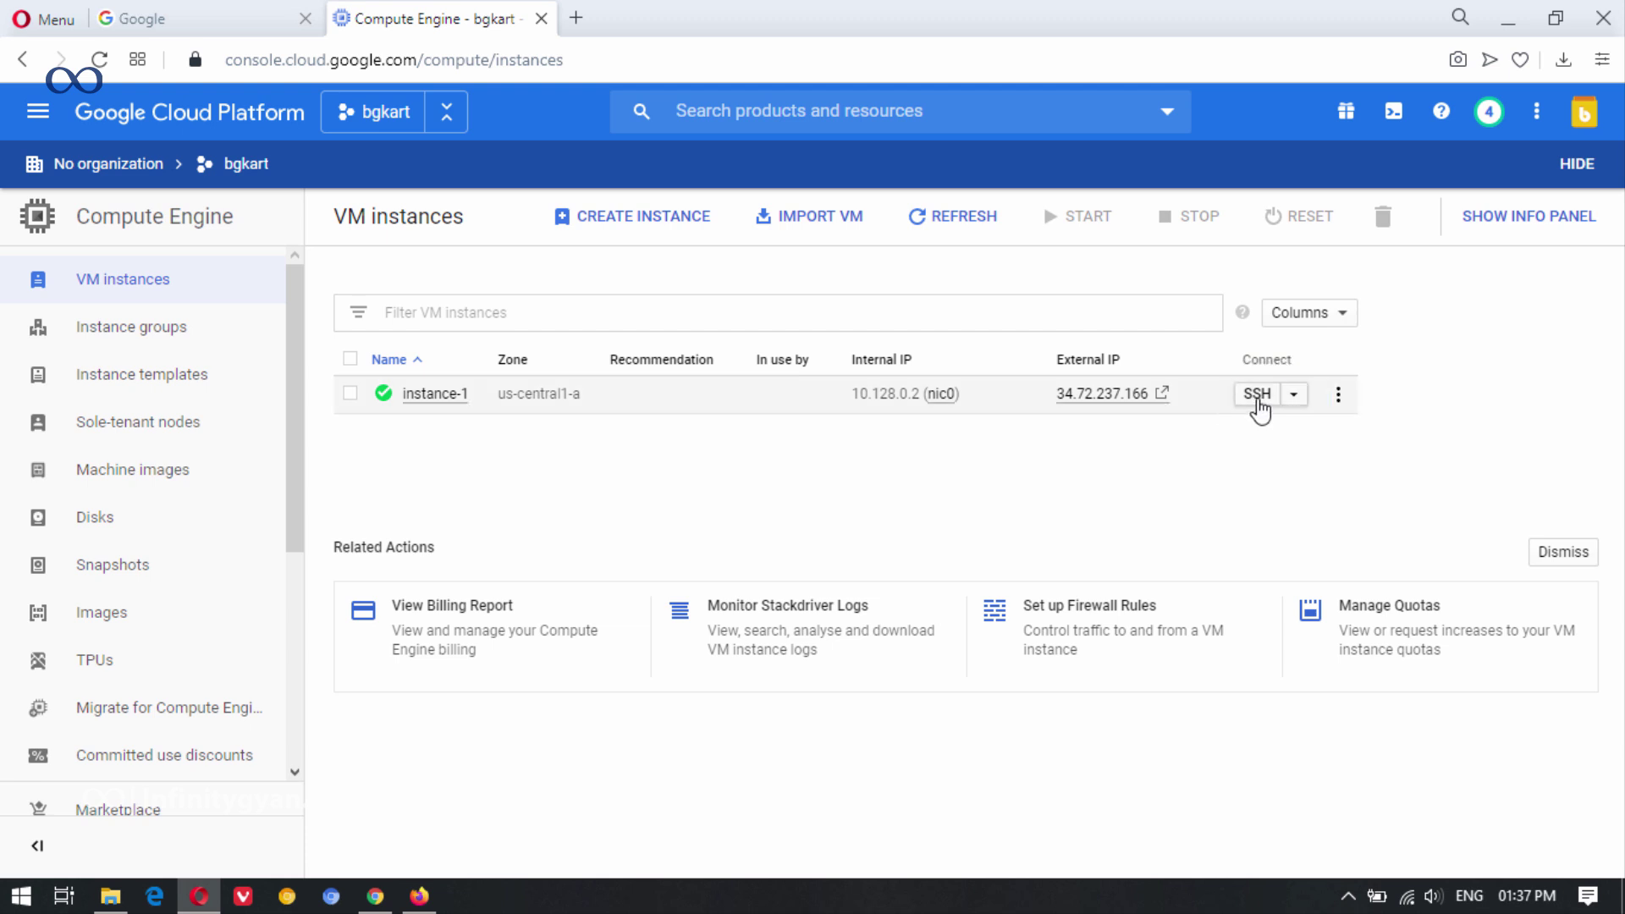
pyautogui.click(1257, 402)
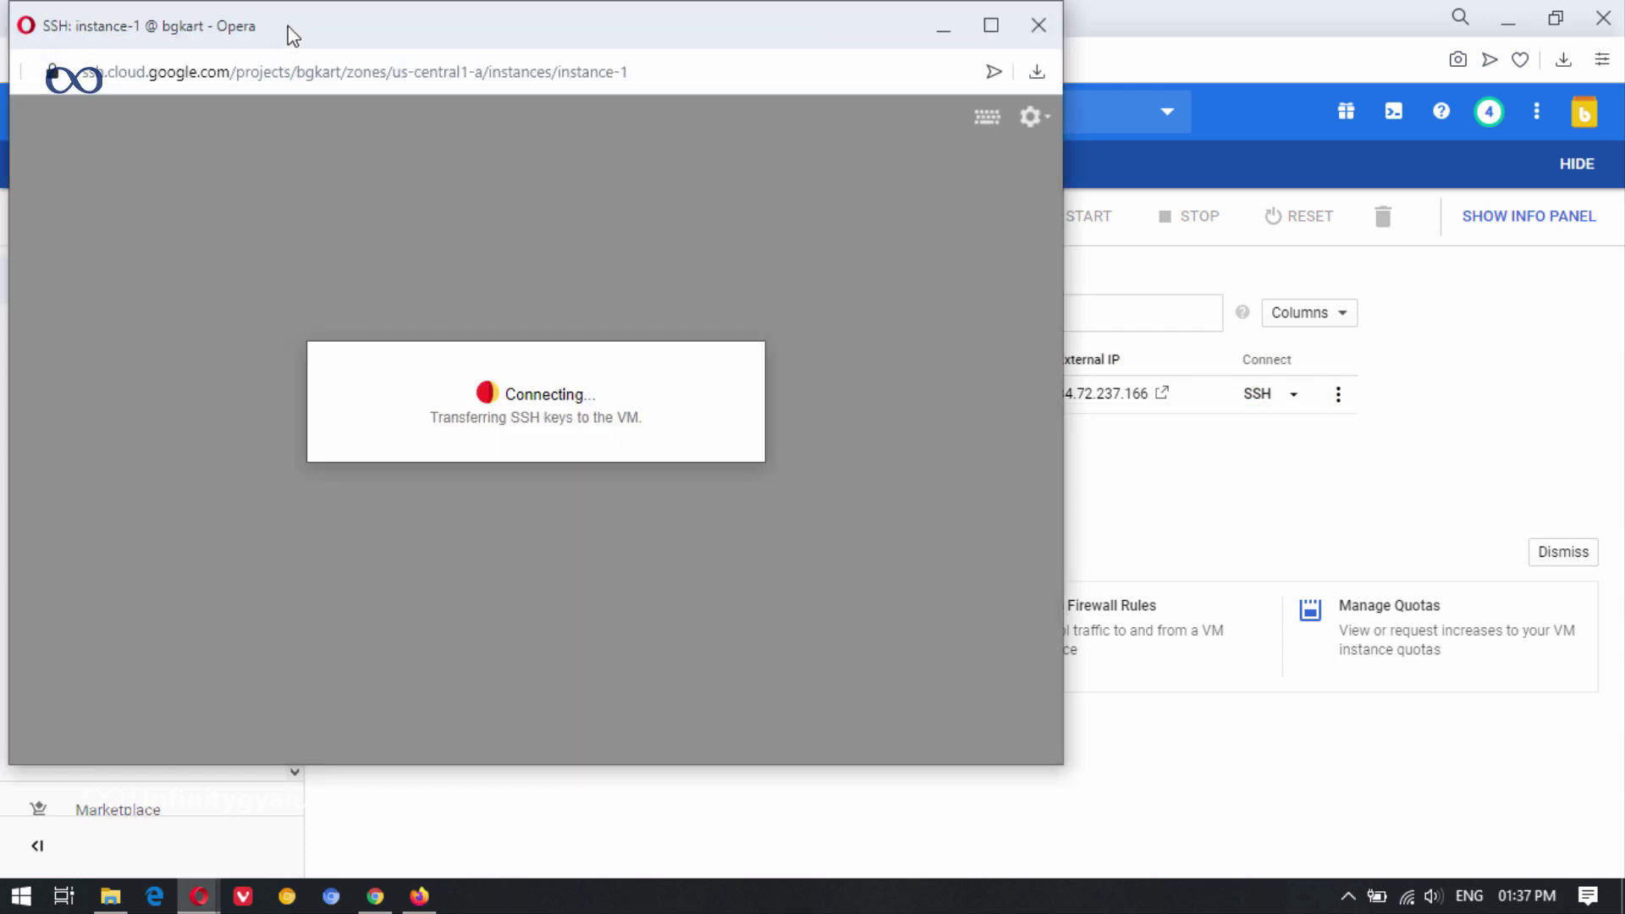
# Position the instance-1 SSH terminal and scroll the BM Tech cPanel guide to its command list
pyautogui.moveTo(292, 35); pyautogui.dragTo(375, 82)
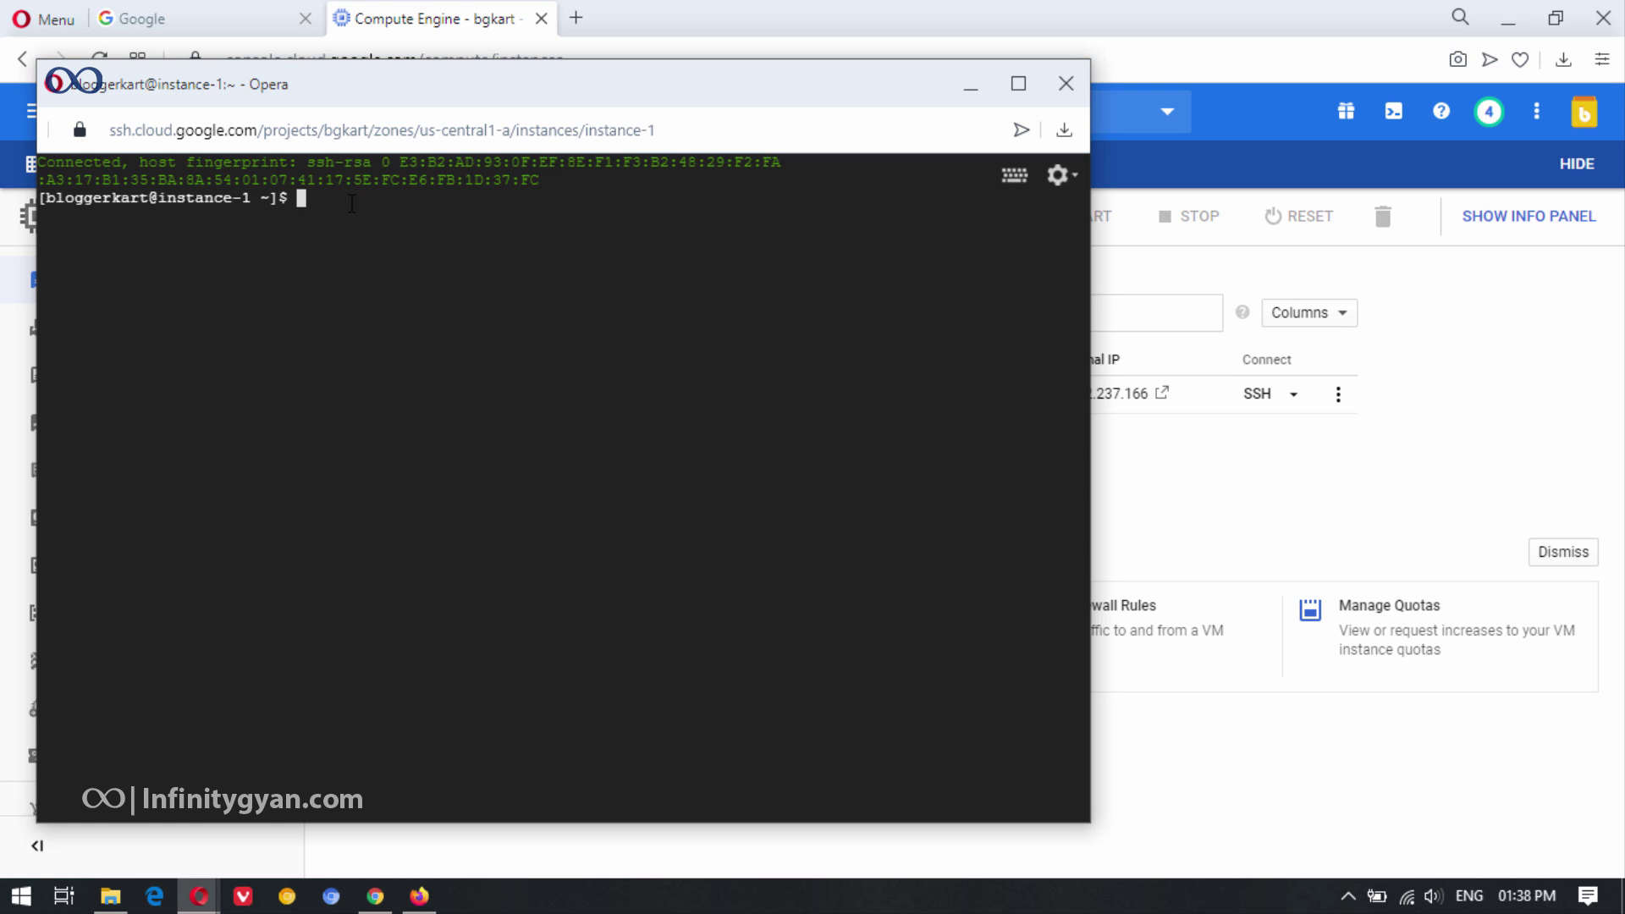
pyautogui.click(422, 896)
pyautogui.moveTo(1623, 250); pyautogui.dragTo(1623, 332)
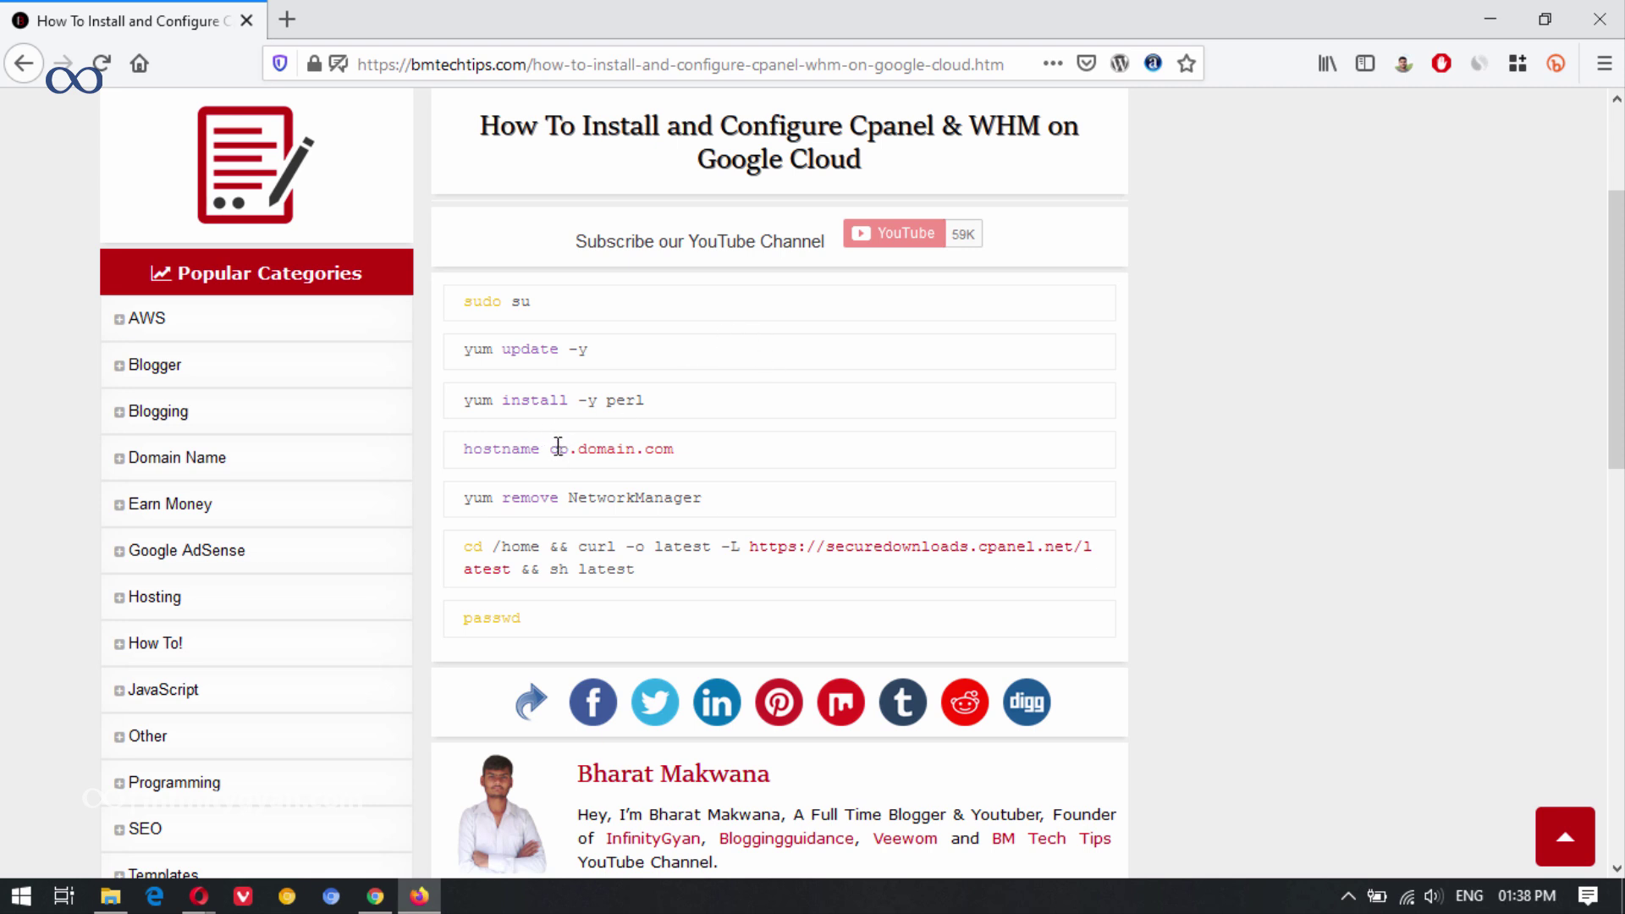
# Copy 'sudo su' from the guide and run it in the SSH terminal to become root
pyautogui.moveTo(203, 889)
pyautogui.click(326, 791)
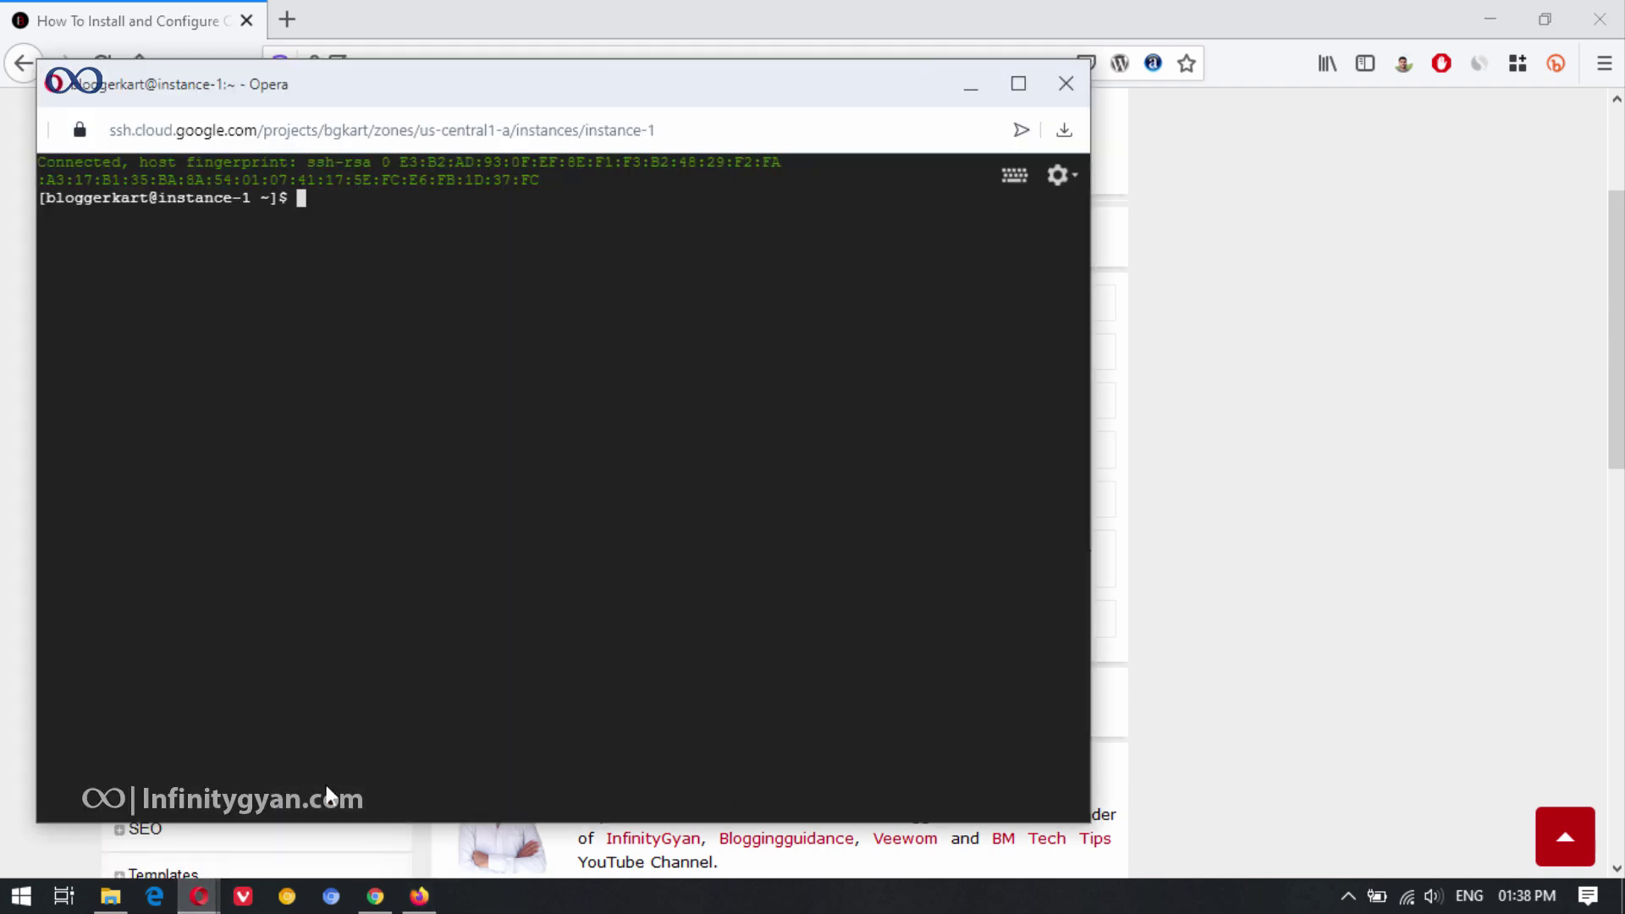
pyautogui.click(1343, 366)
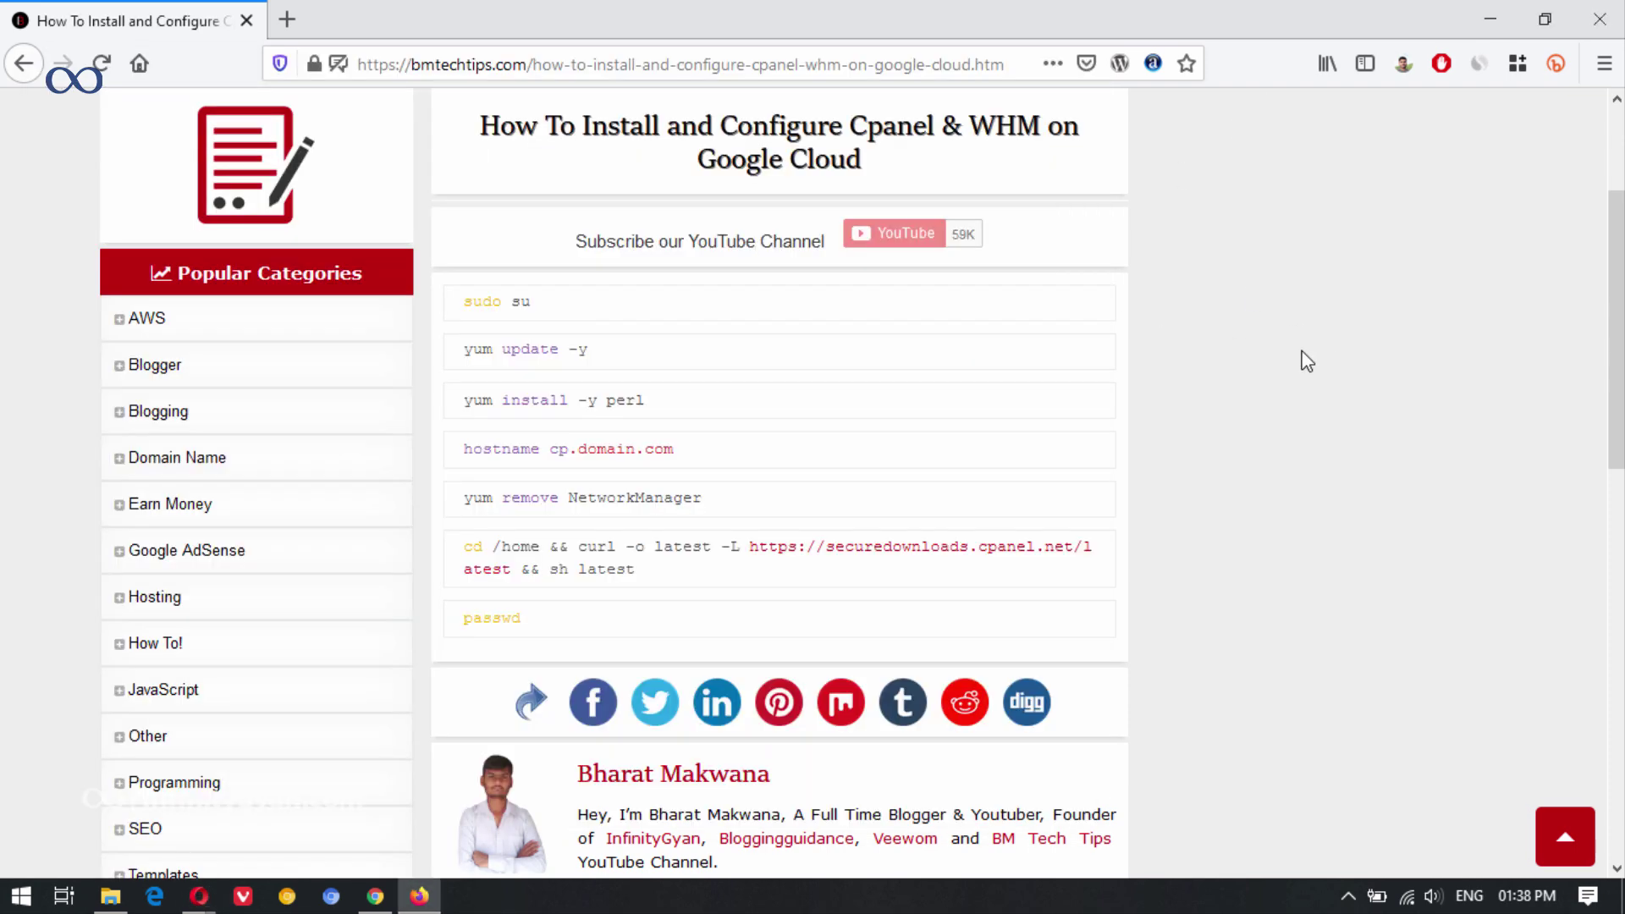
pyautogui.moveTo(525, 313); pyautogui.dragTo(464, 305)
pyautogui.hotkey('ctrl', 'c')
pyautogui.click(544, 308)
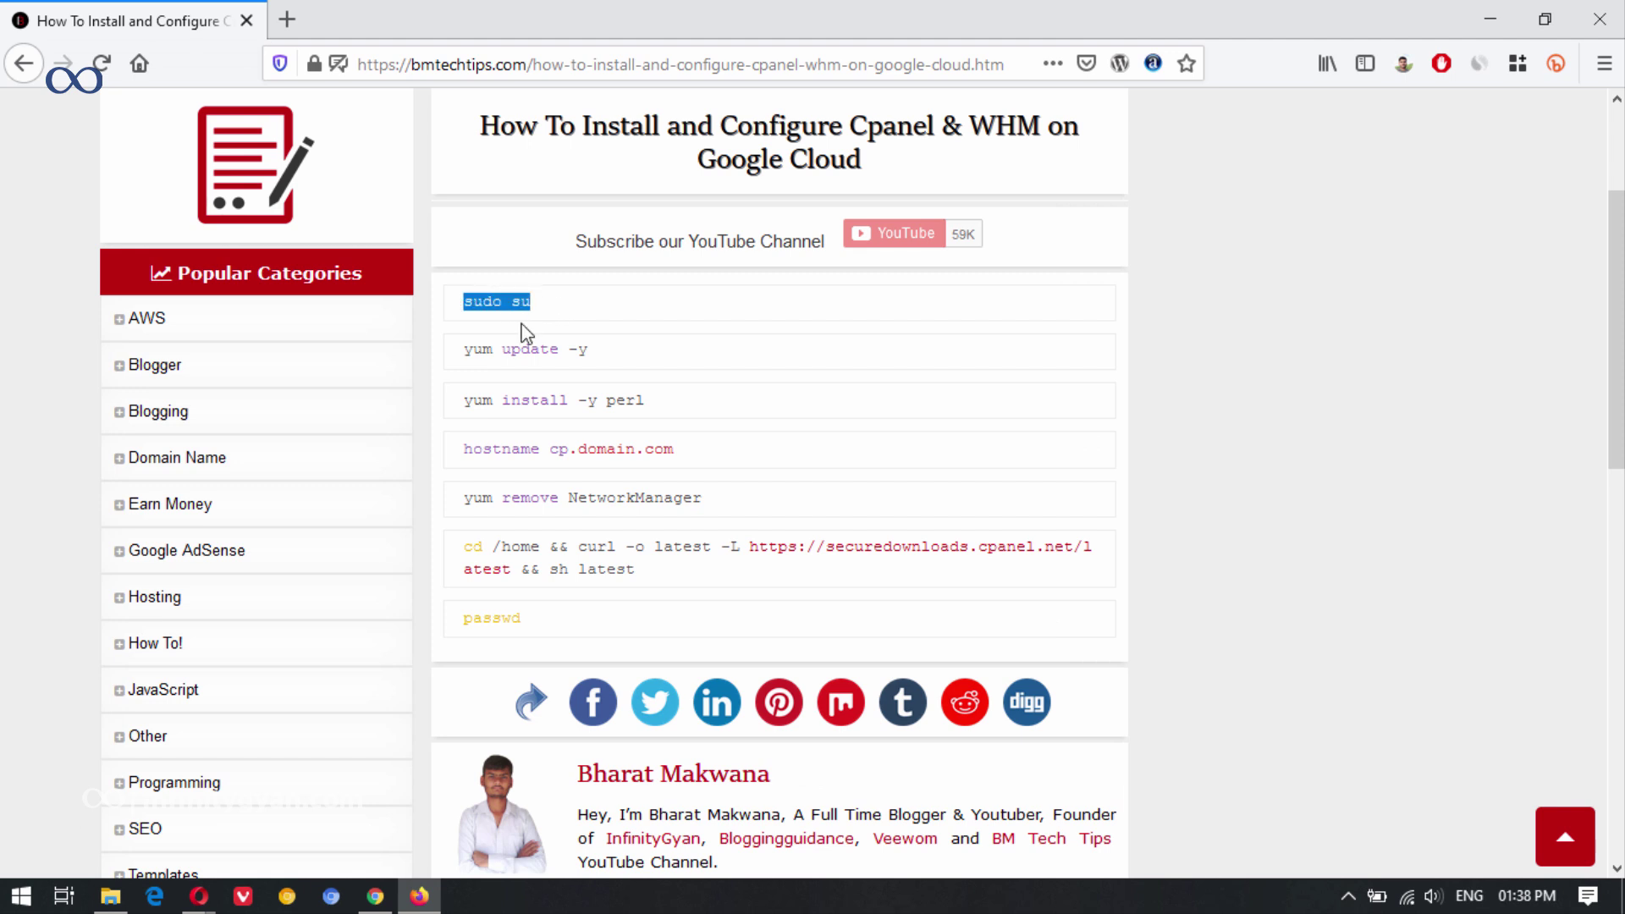
pyautogui.click(199, 897)
pyautogui.click(309, 816)
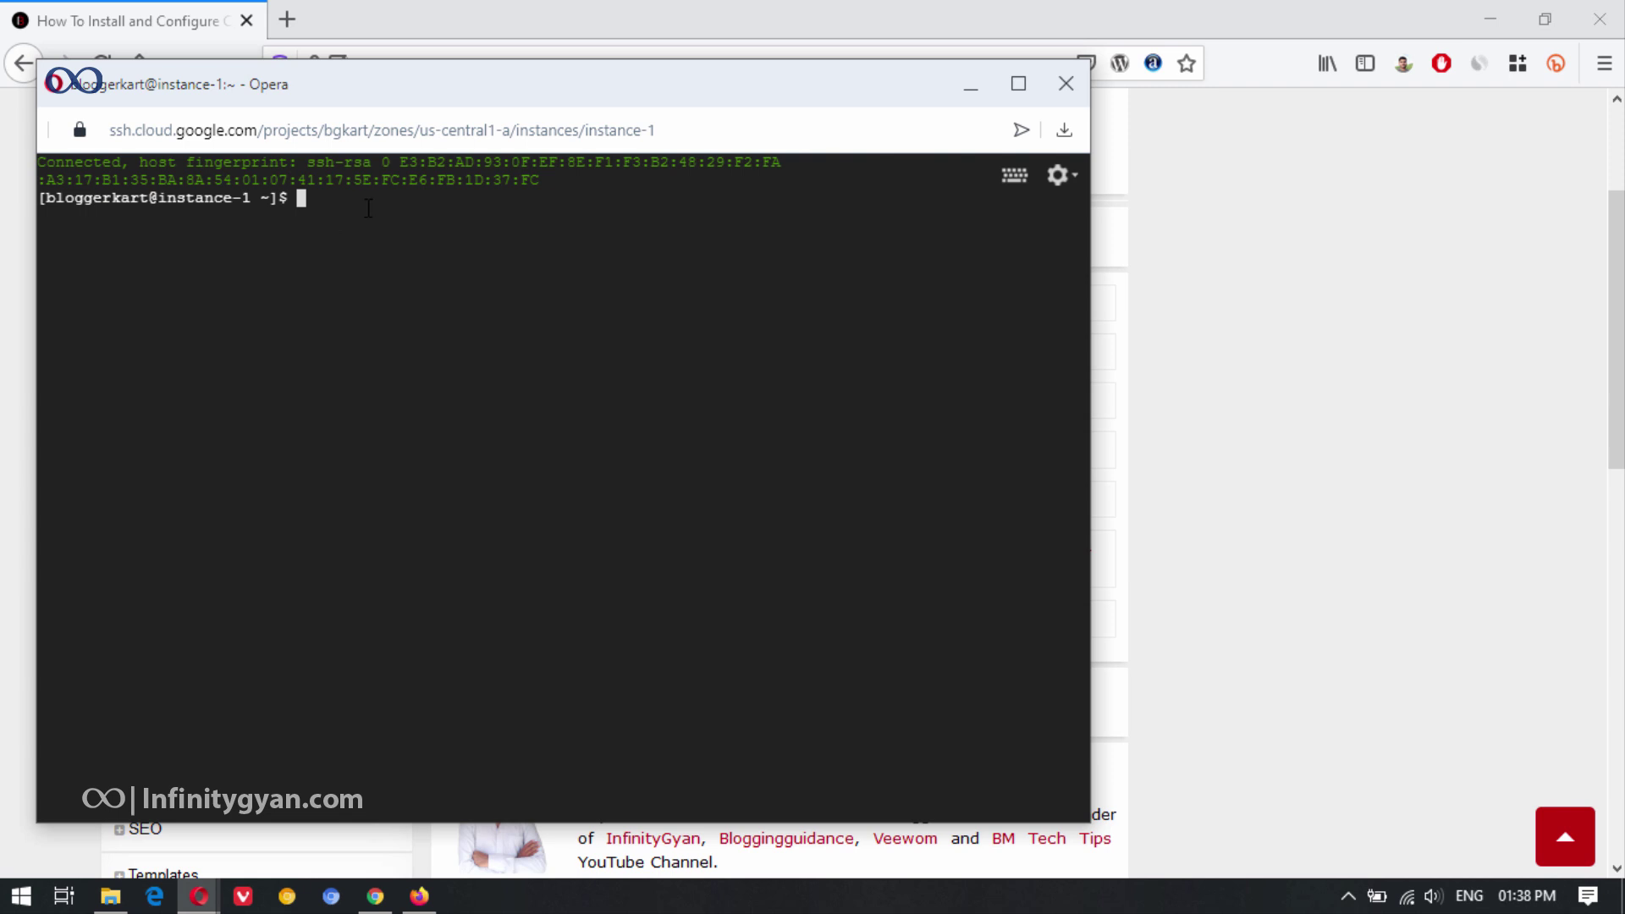
pyautogui.hotkey('ctrl', 'v')
pyautogui.press('Return')
# Copy the 'yum update -y' command from the guide into the root terminal
pyautogui.click(1211, 384)
pyautogui.moveTo(589, 349); pyautogui.dragTo(482, 333)
pyautogui.hotkey('ctrl', 'c')
pyautogui.moveTo(210, 885)
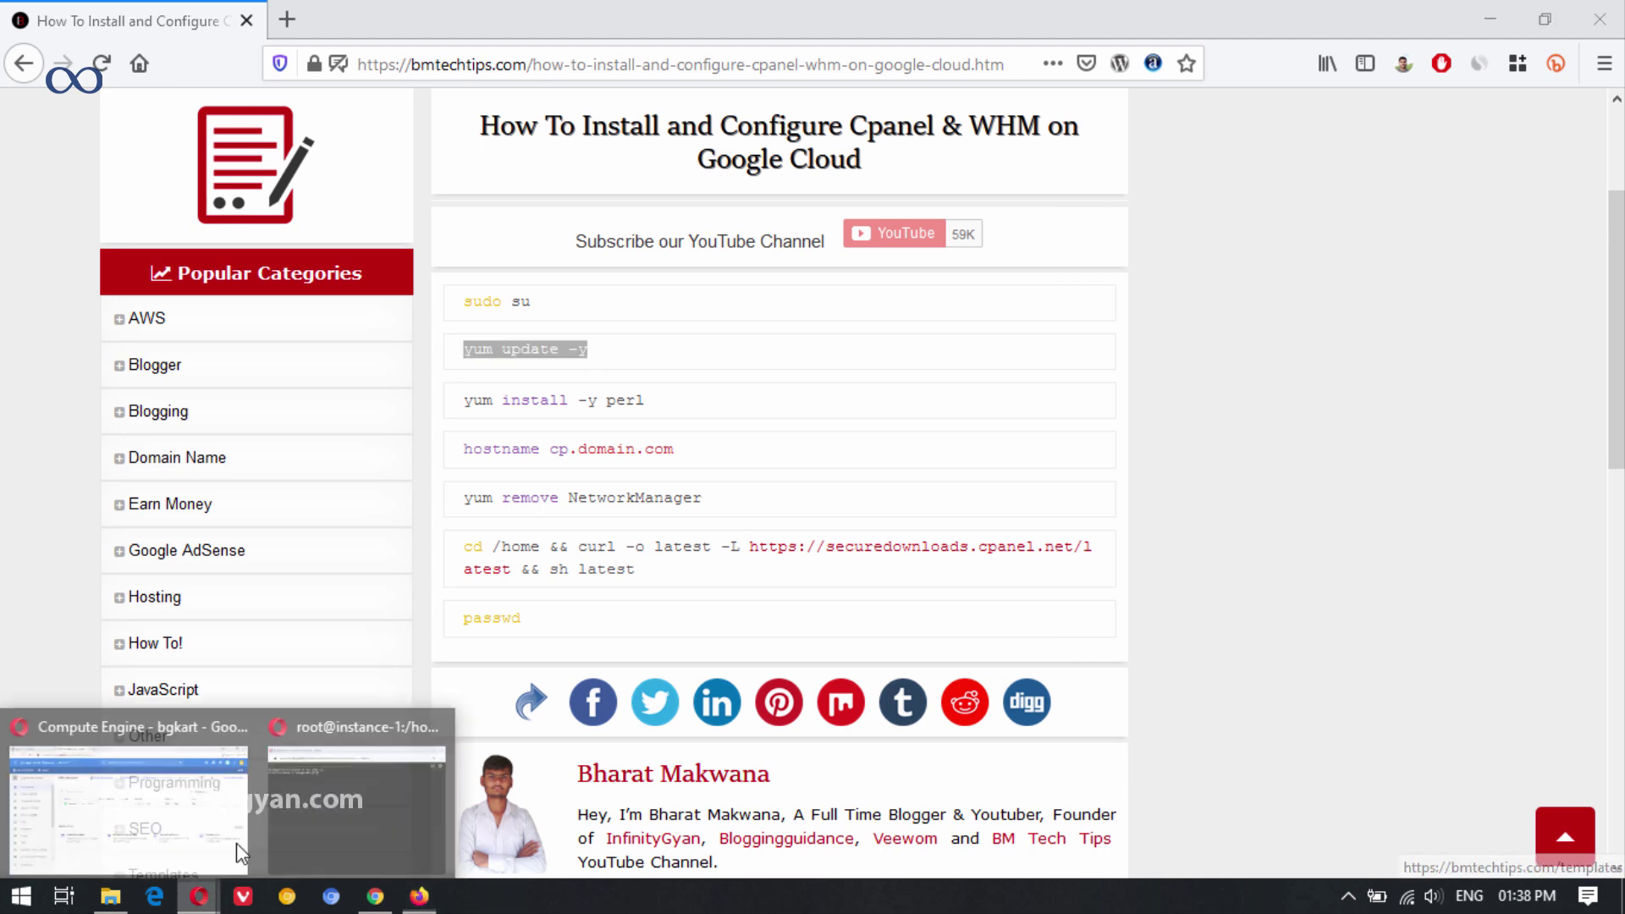
pyautogui.click(357, 800)
# Run yum update -y on instance-1 until it reports Complete, then select the perl install command
pyautogui.hotkey('ctrl', 'v')
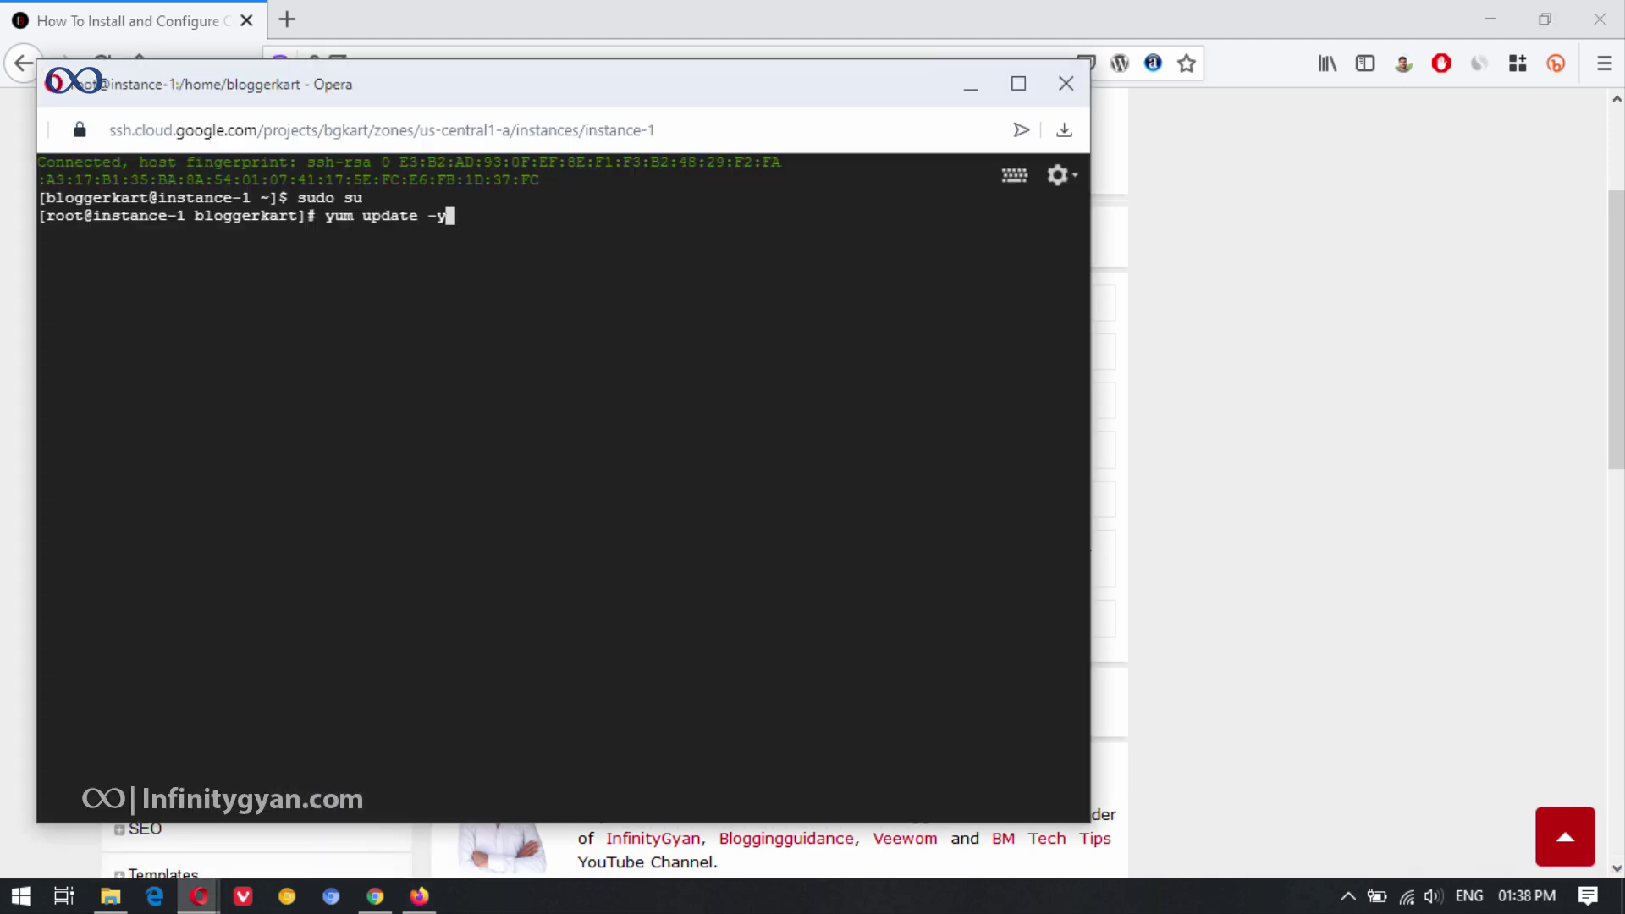
pyautogui.press('Return')
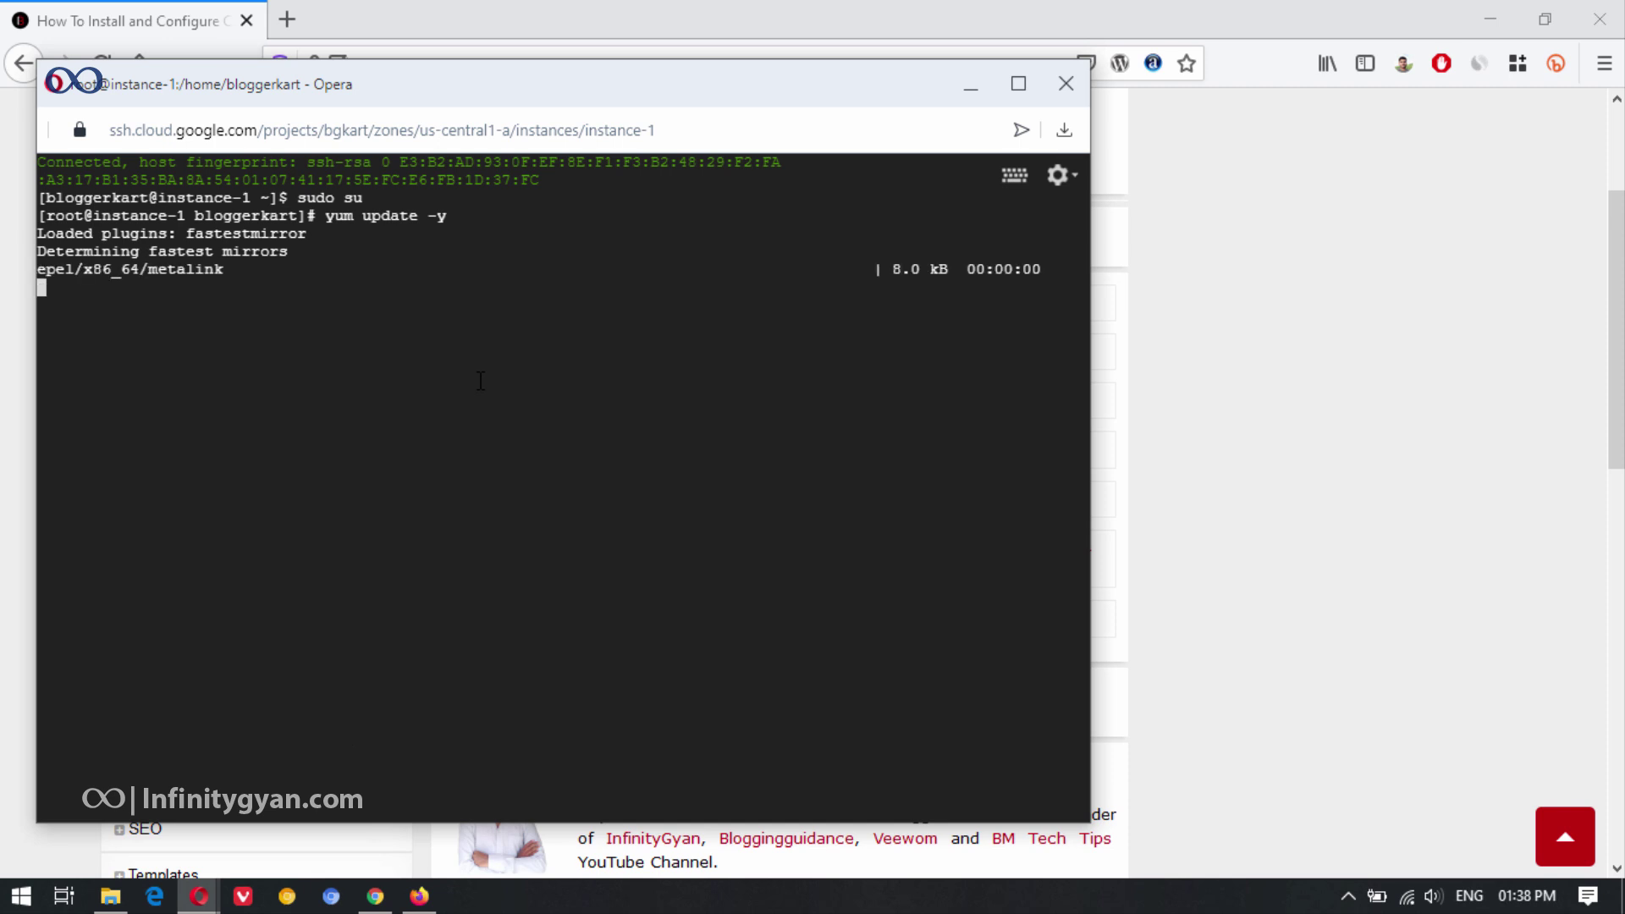
pyautogui.moveTo(398, 76); pyautogui.dragTo(406, 53)
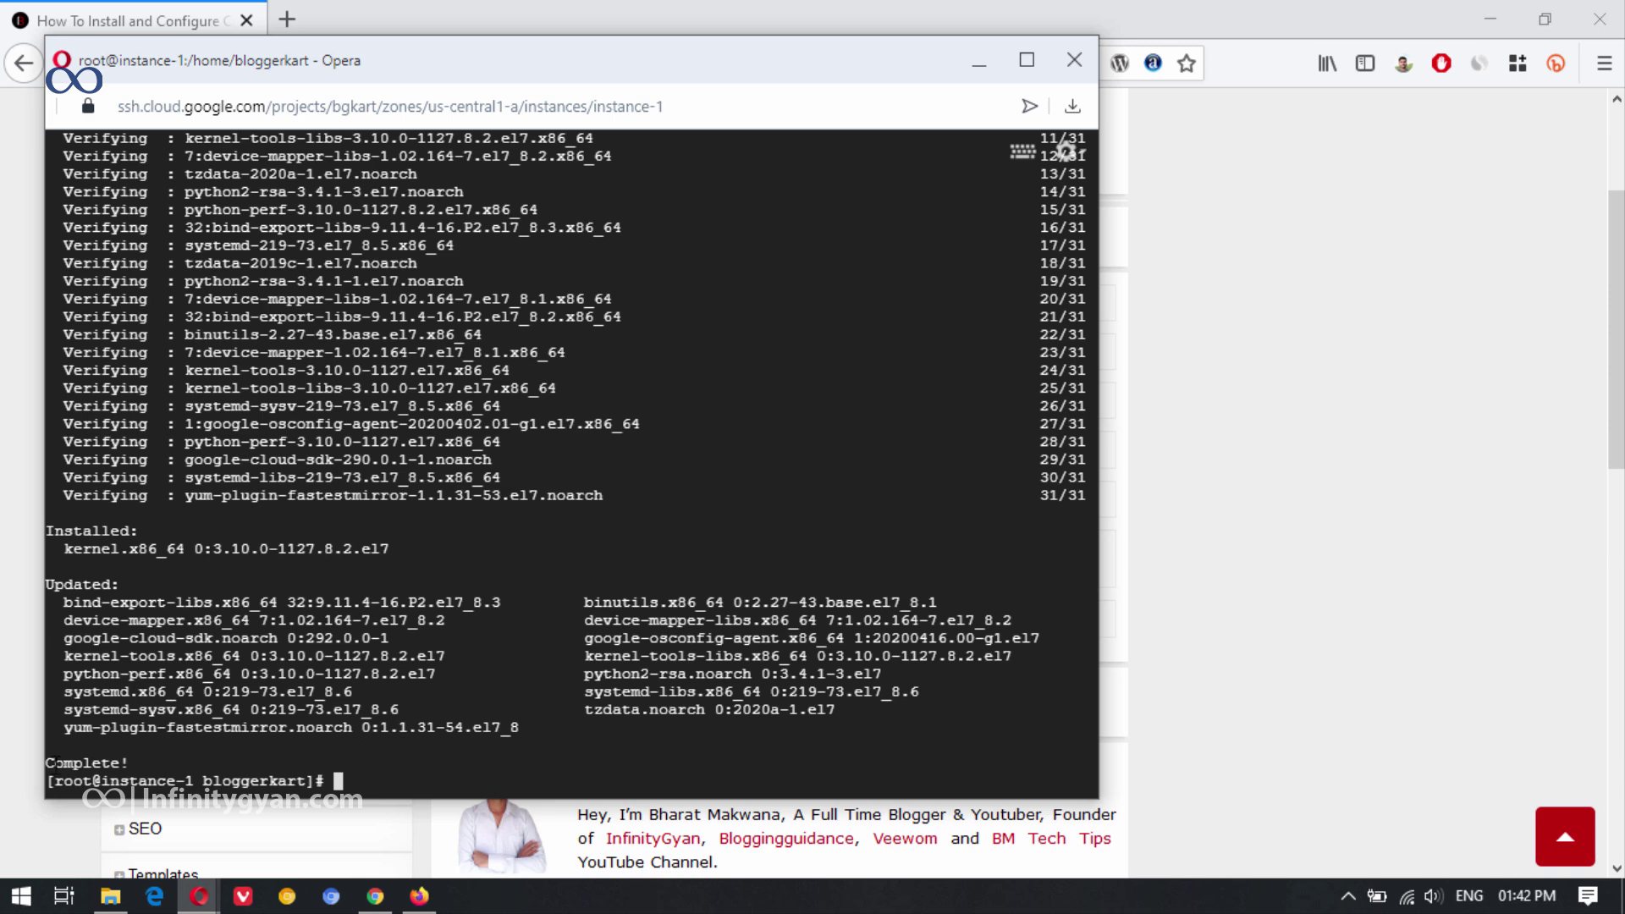
pyautogui.hotkey('alt', 'Tab')
pyautogui.moveTo(650, 405); pyautogui.dragTo(462, 415)
pyautogui.hotkey('ctrl', 'c')
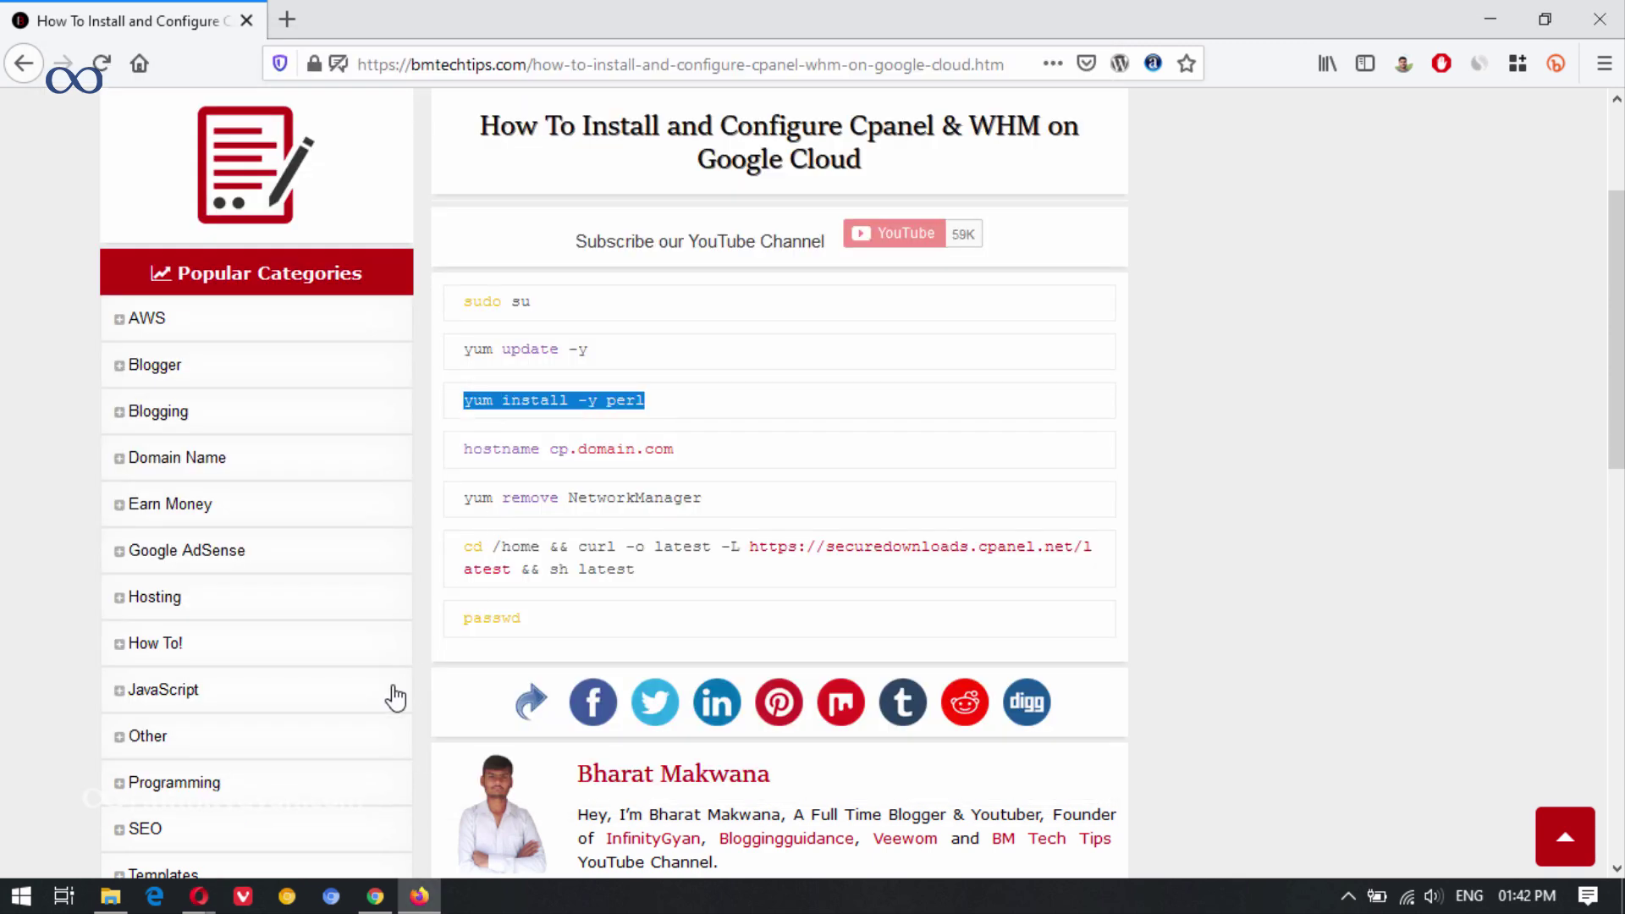
# Run yum install -y perl, which shows perl already installed
pyautogui.moveTo(198, 908)
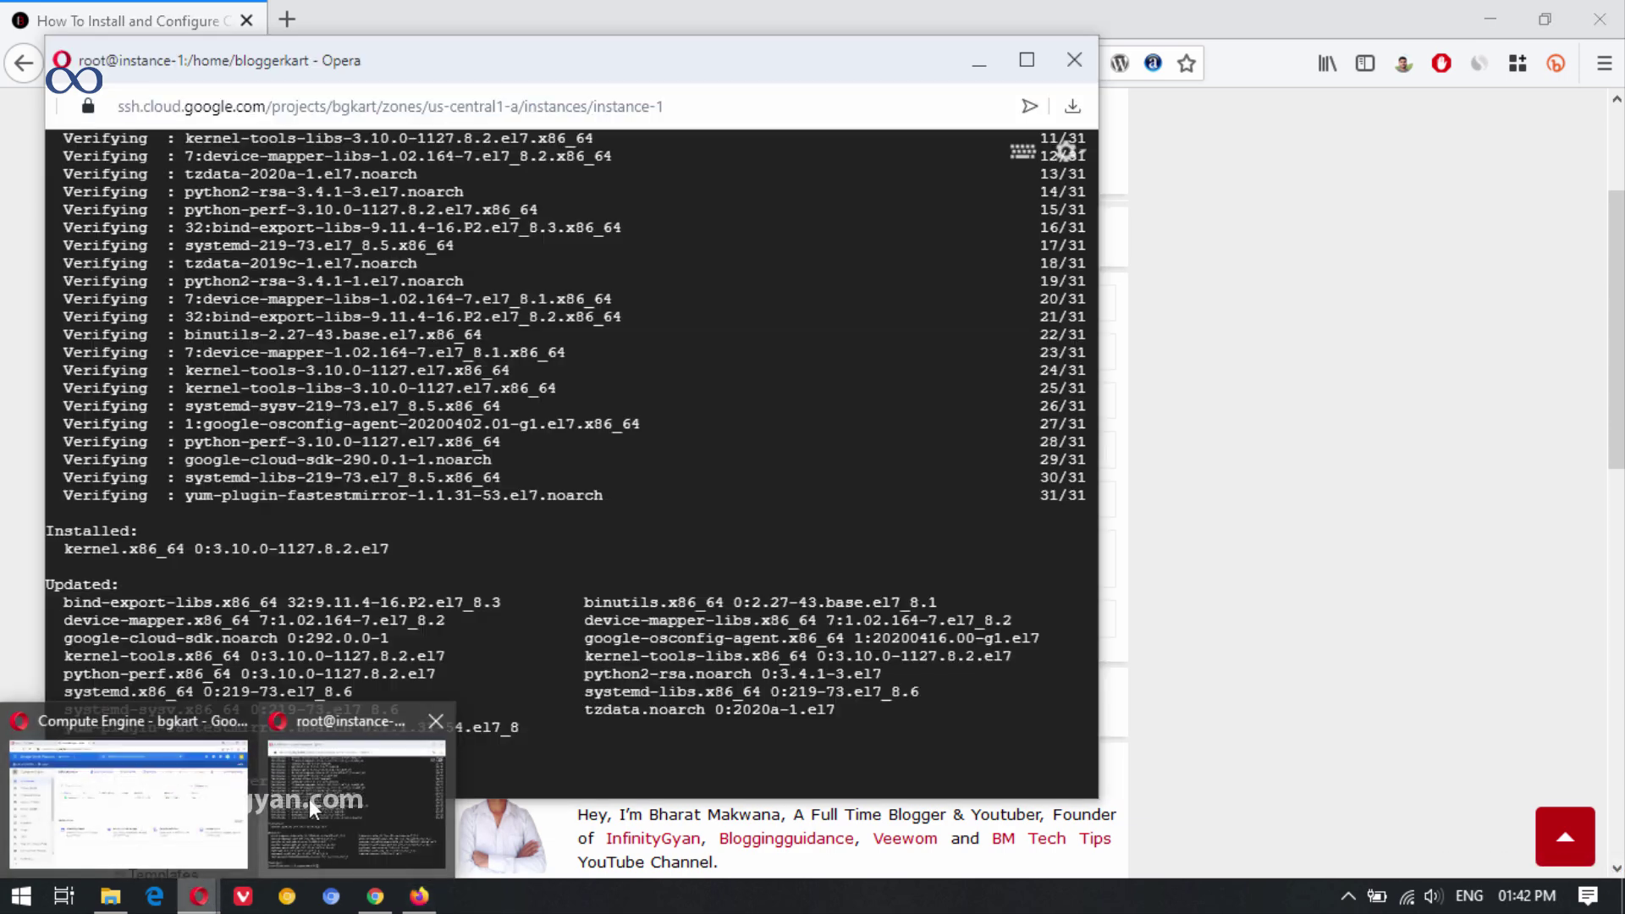
pyautogui.click(308, 799)
pyautogui.hotkey('ctrl', 'v')
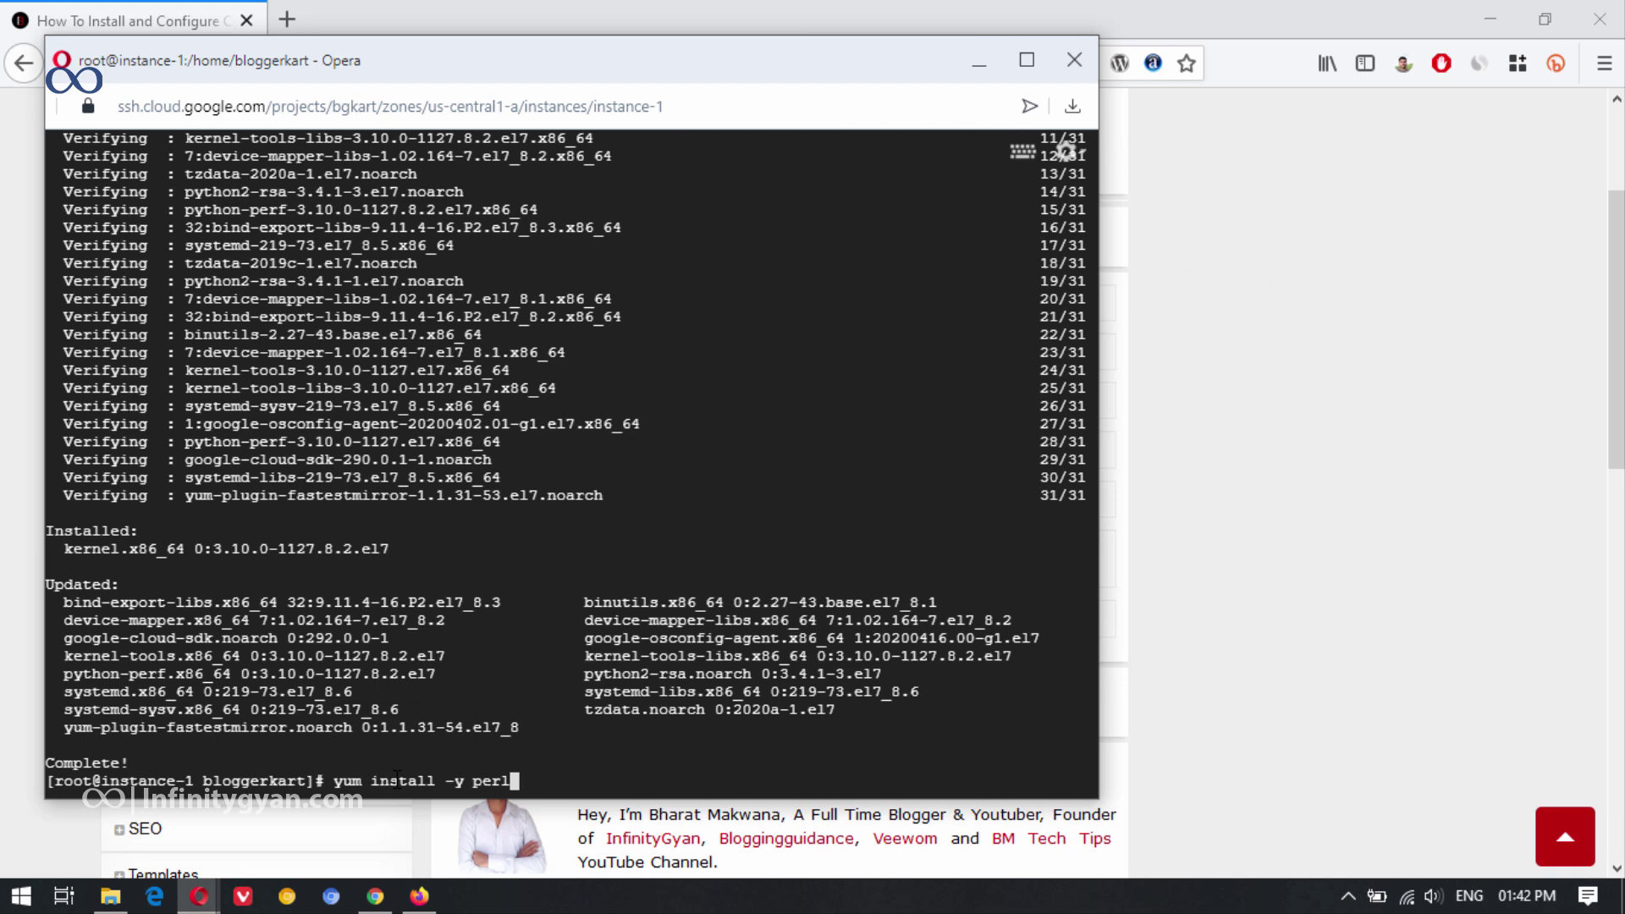
pyautogui.press('Return')
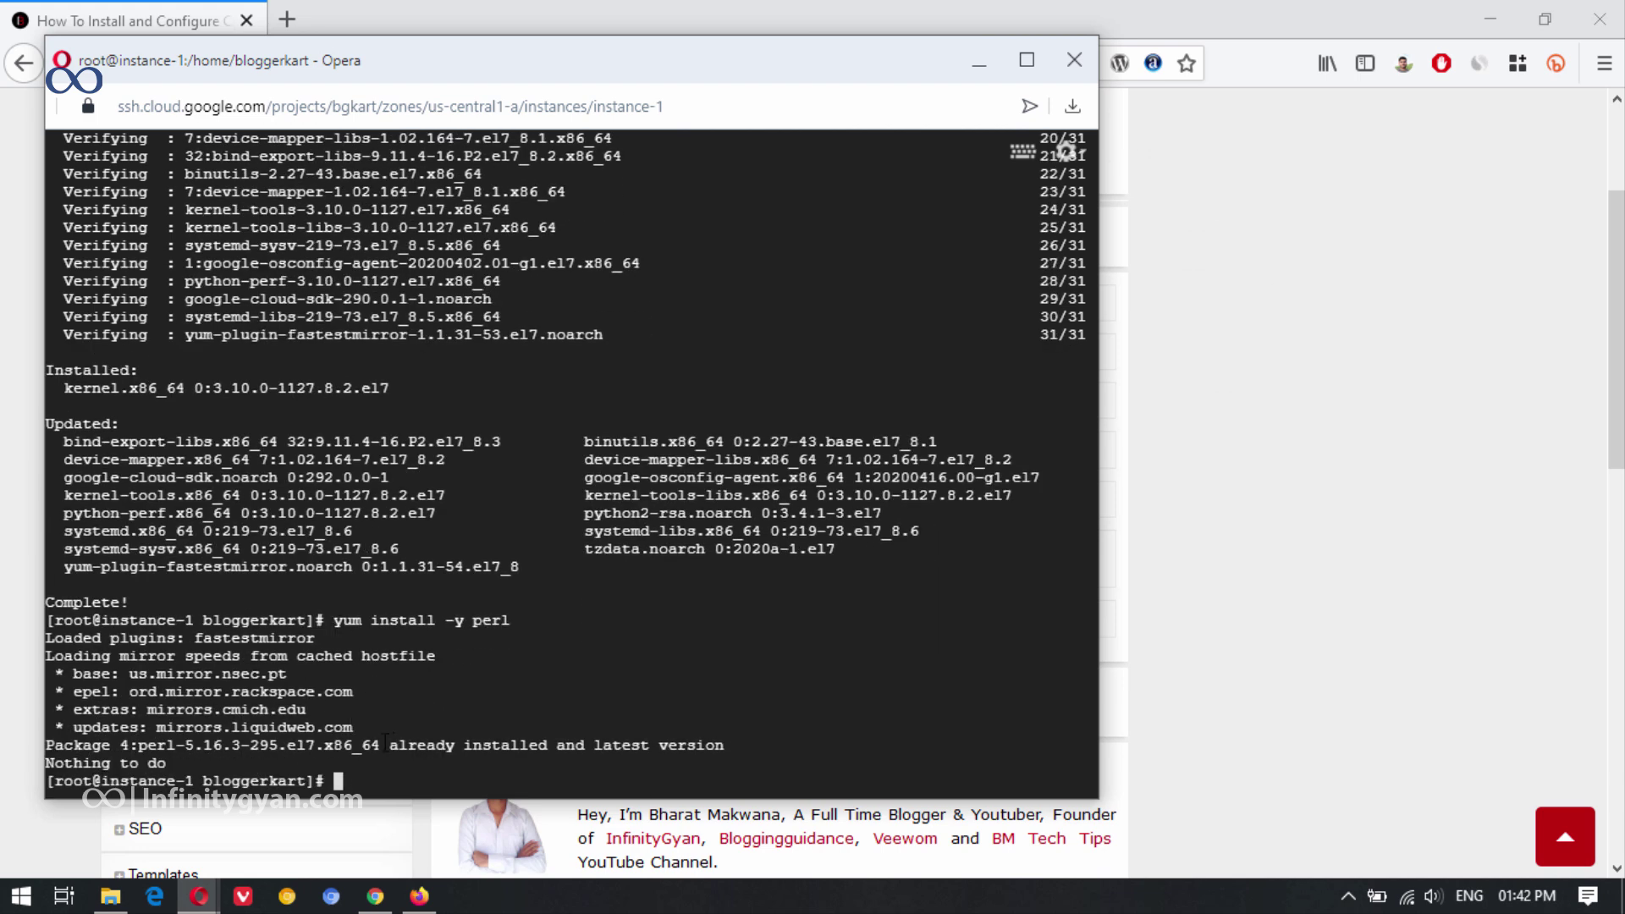
# Set the server hostname with 'hostname cp.bloggerkart.com'
pyautogui.click(1280, 516)
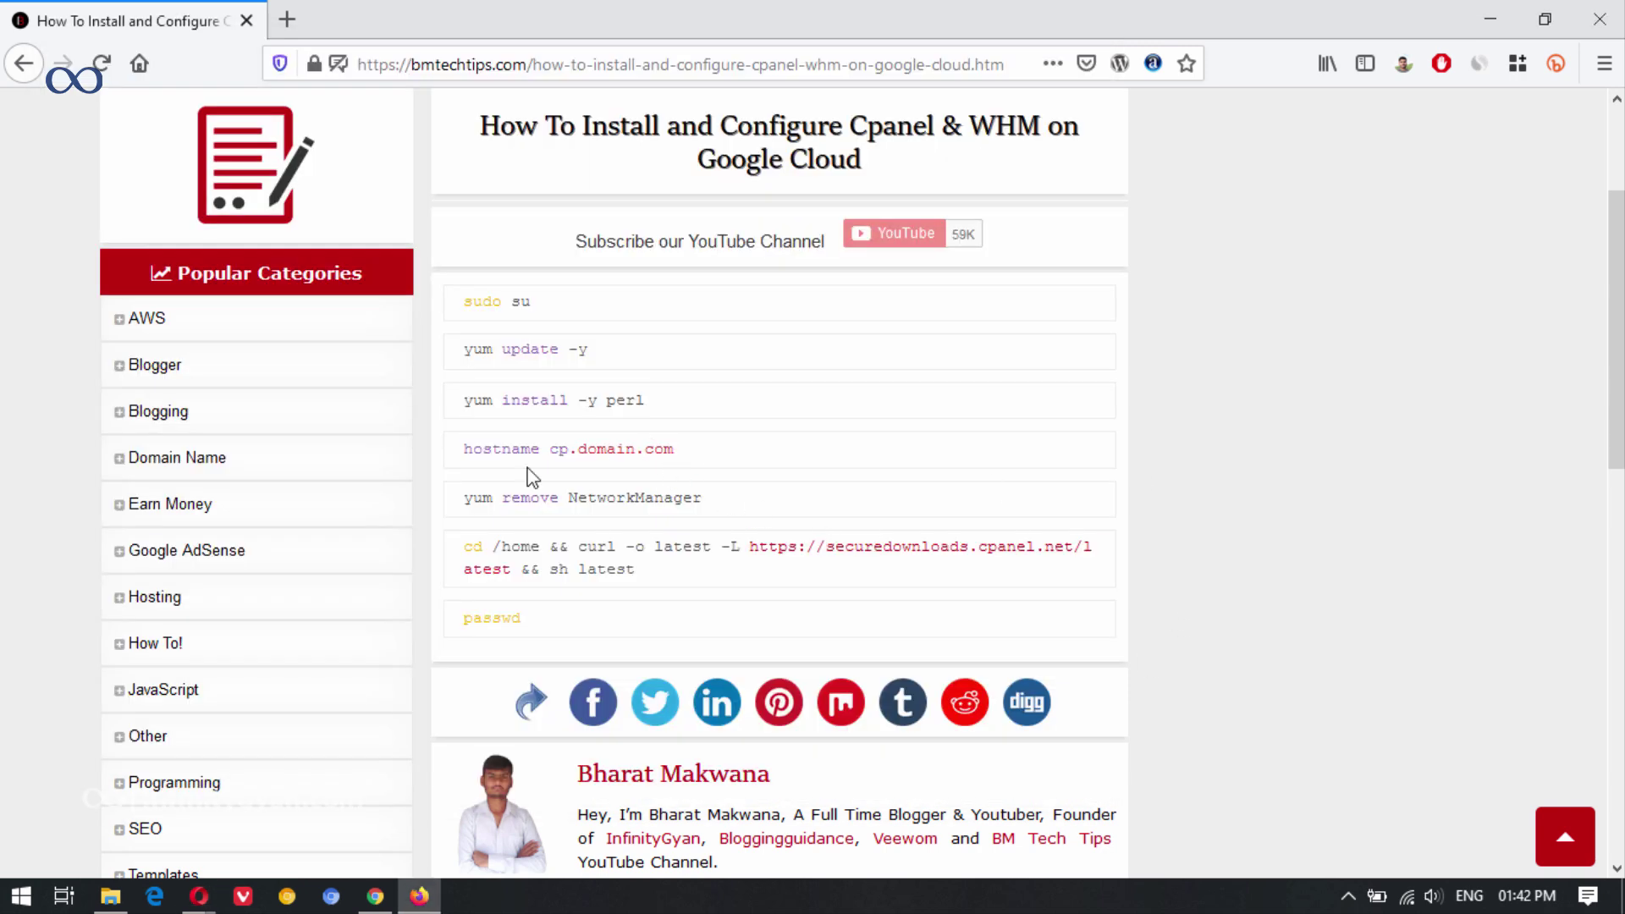
pyautogui.moveTo(579, 448); pyautogui.dragTo(465, 450)
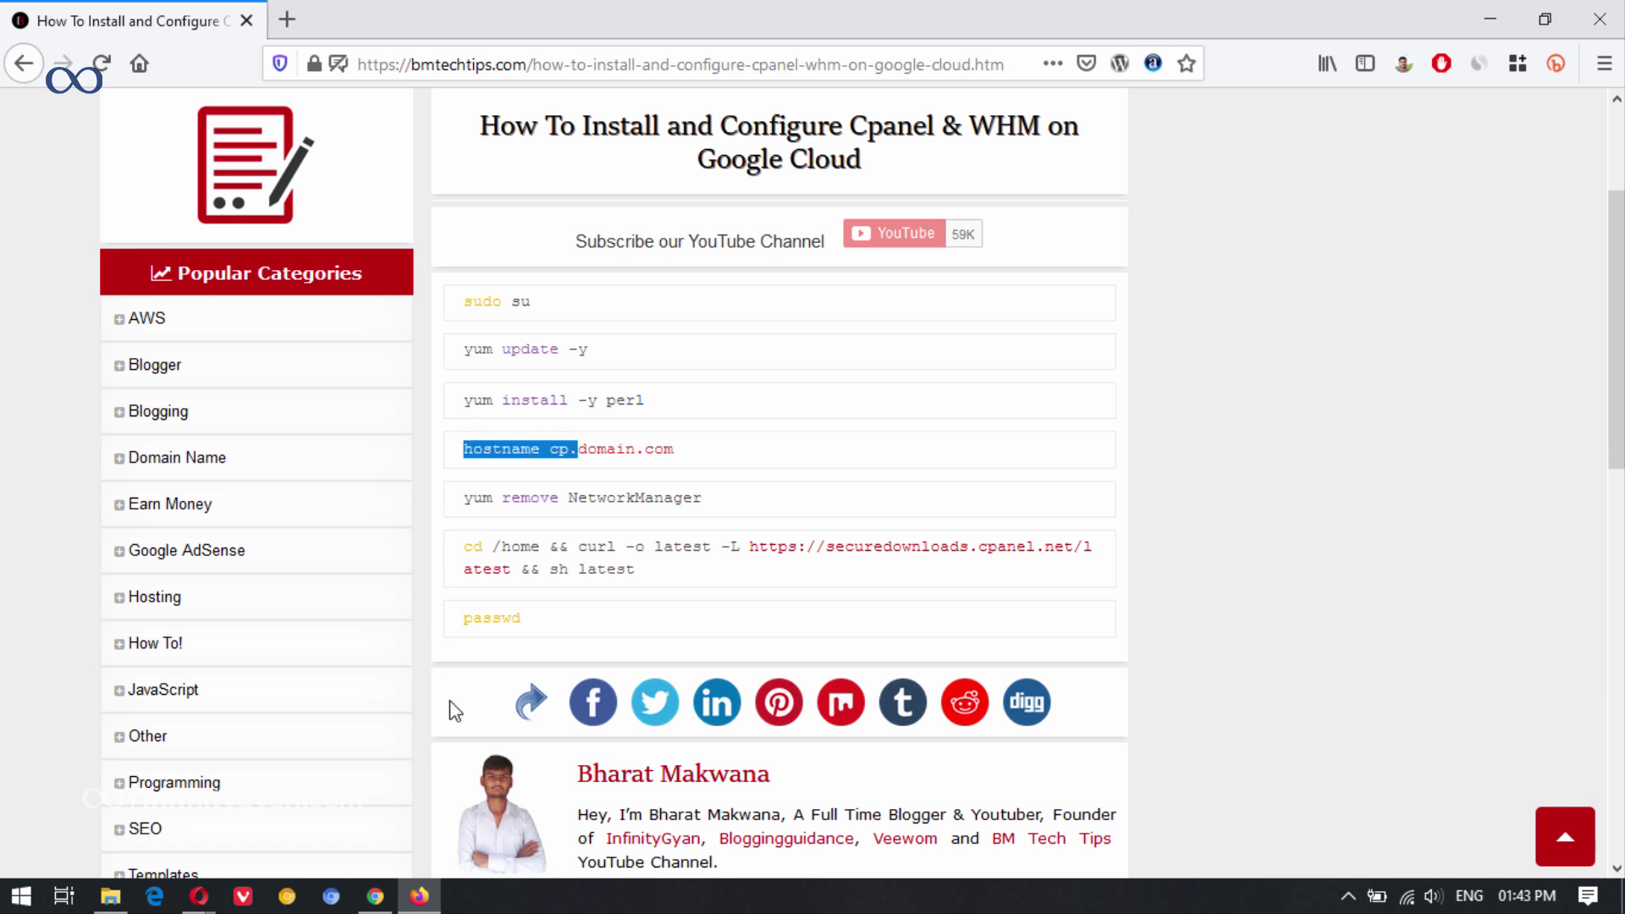
pyautogui.click(194, 893)
pyautogui.click(358, 783)
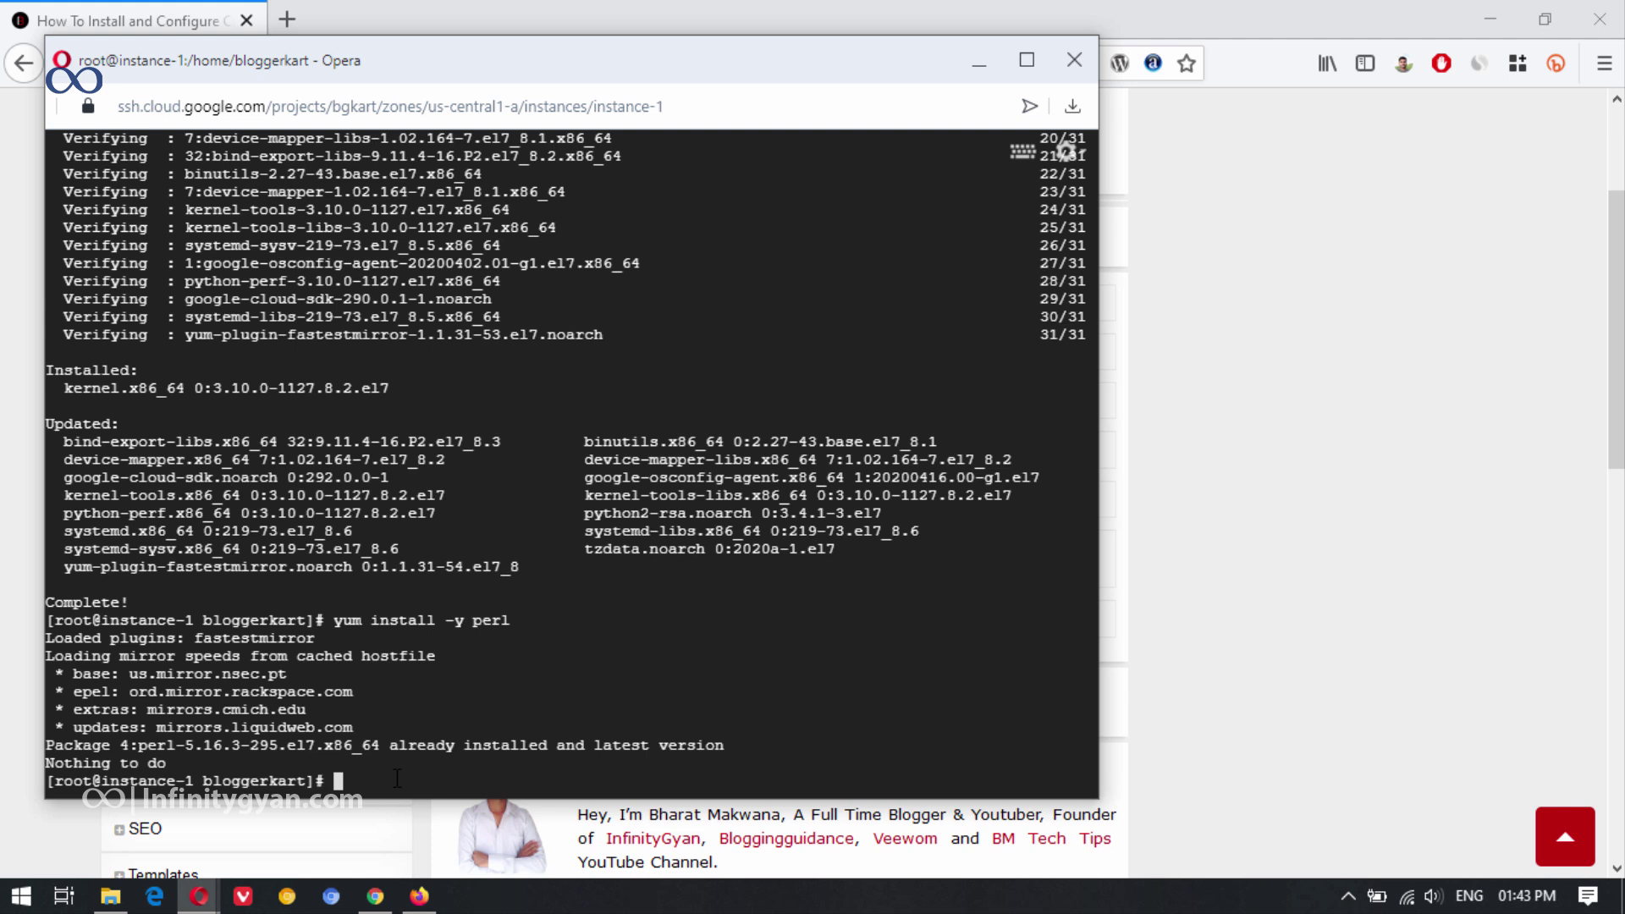
pyautogui.write('hostname cp.')
pyautogui.write('bloggerkart.com')
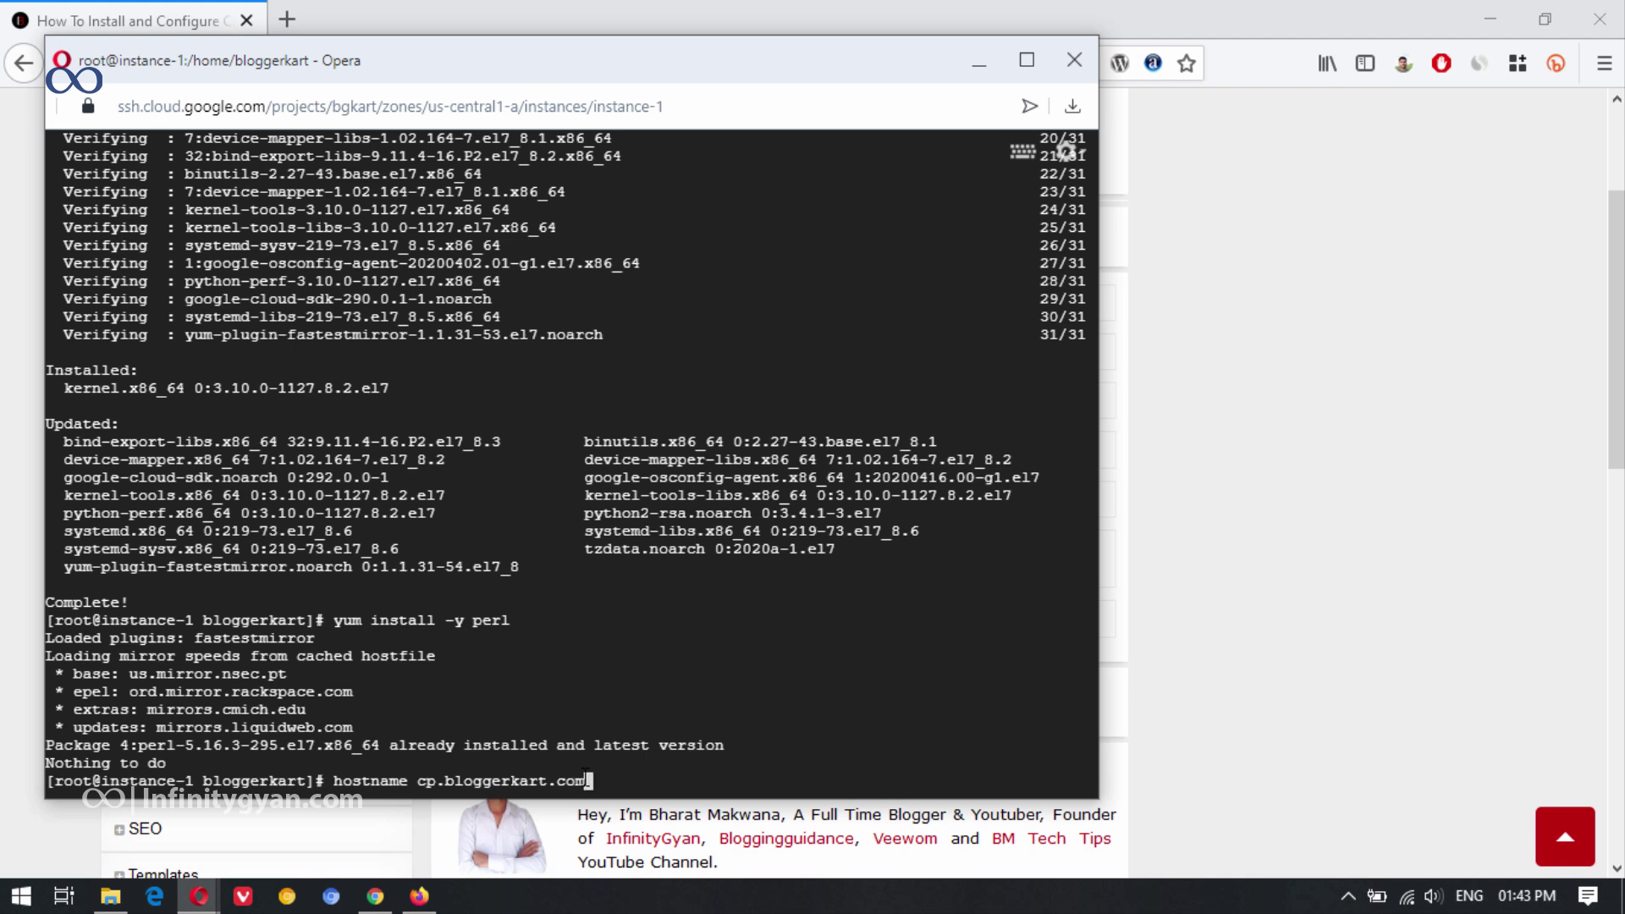
pyautogui.press('Return')
pyautogui.hotkey('alt', 'Tab')
# Run 'yum remove NetworkManager' and confirm the removal with y
pyautogui.moveTo(707, 498); pyautogui.dragTo(463, 498)
pyautogui.hotkey('ctrl', 'c')
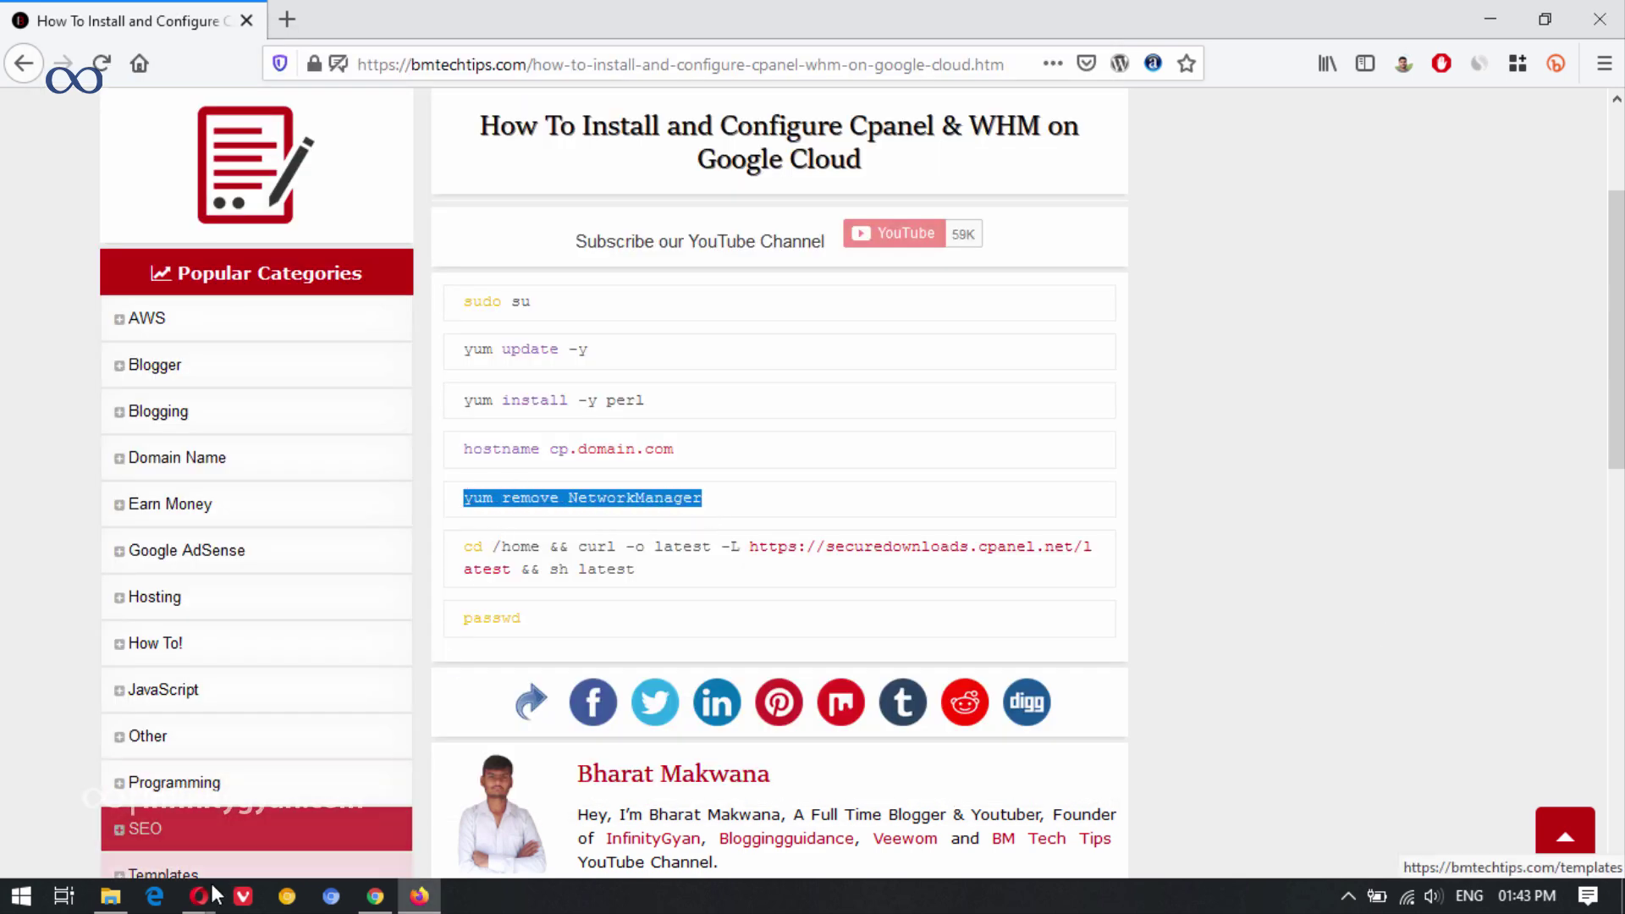
pyautogui.moveTo(222, 887)
pyautogui.click(291, 790)
pyautogui.hotkey('ctrl', 'v')
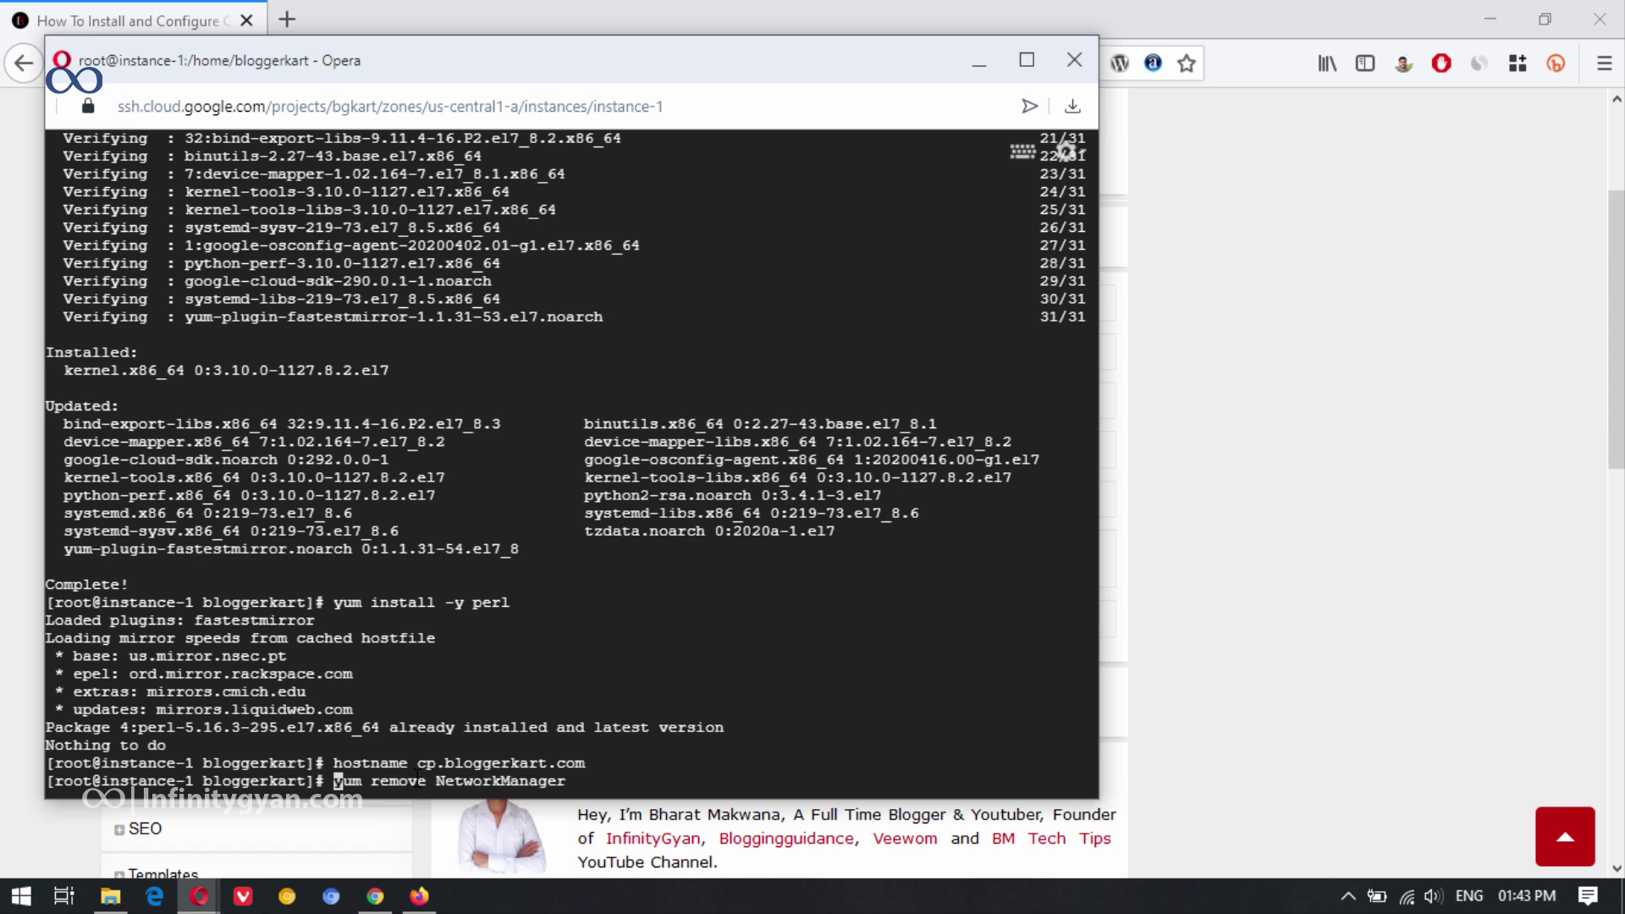
pyautogui.press('Return')
pyautogui.write('y')
pyautogui.press('Return')
# Paste and run the curl cPanel & WHM installer command from the guide
pyautogui.click(1346, 577)
pyautogui.moveTo(638, 570); pyautogui.dragTo(468, 554)
pyautogui.hotkey('ctrl', 'c')
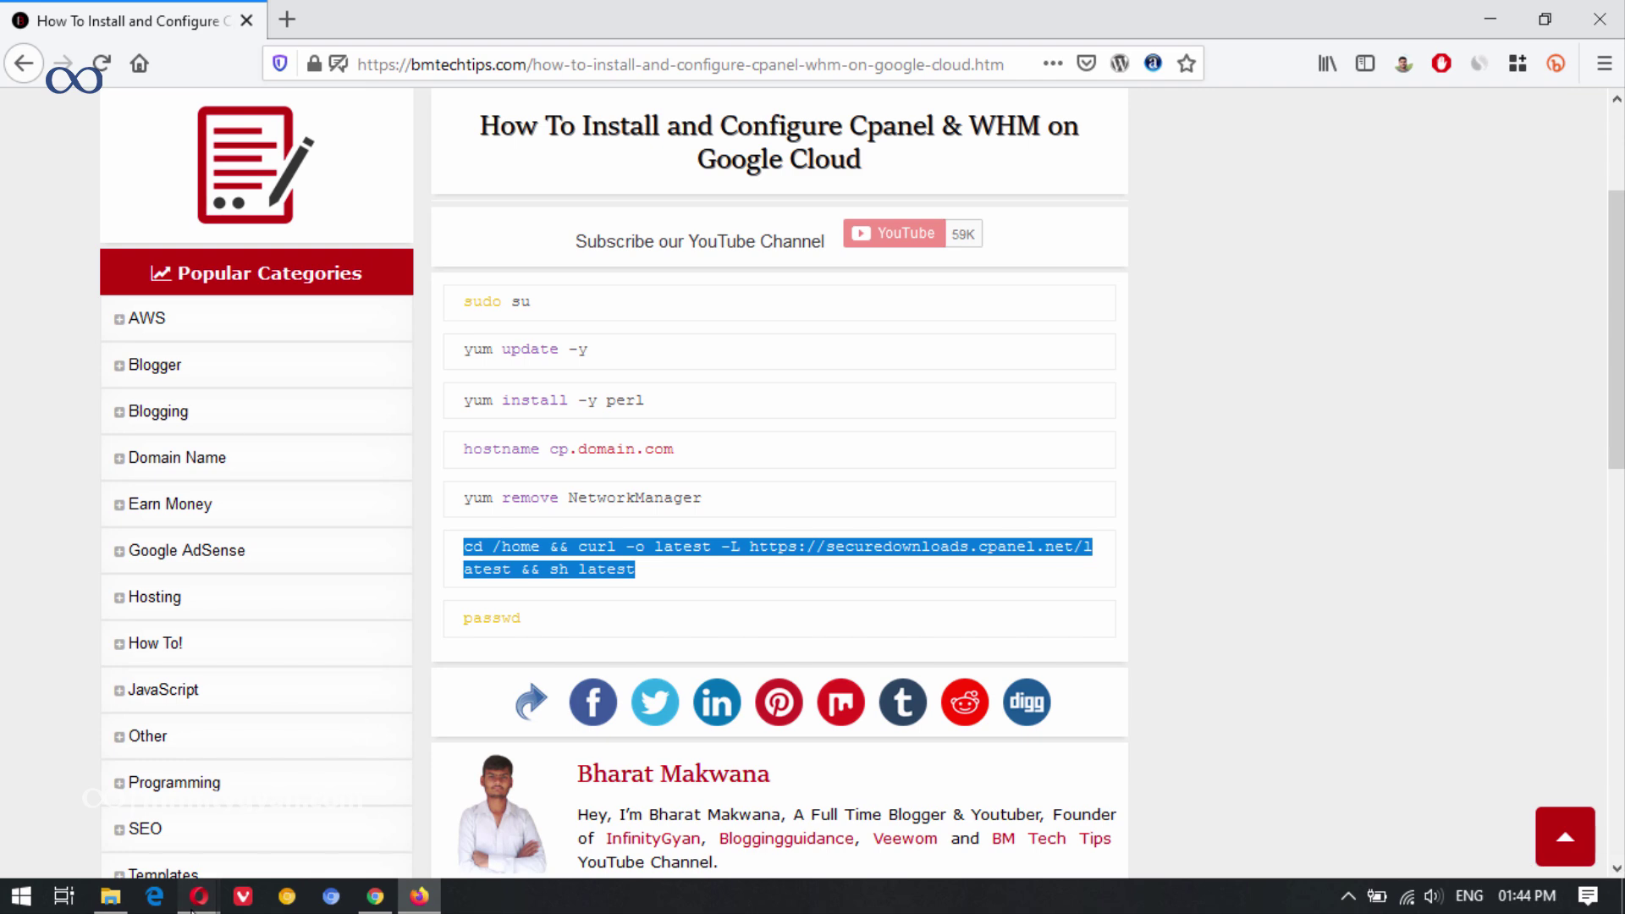
pyautogui.click(196, 899)
pyautogui.click(364, 804)
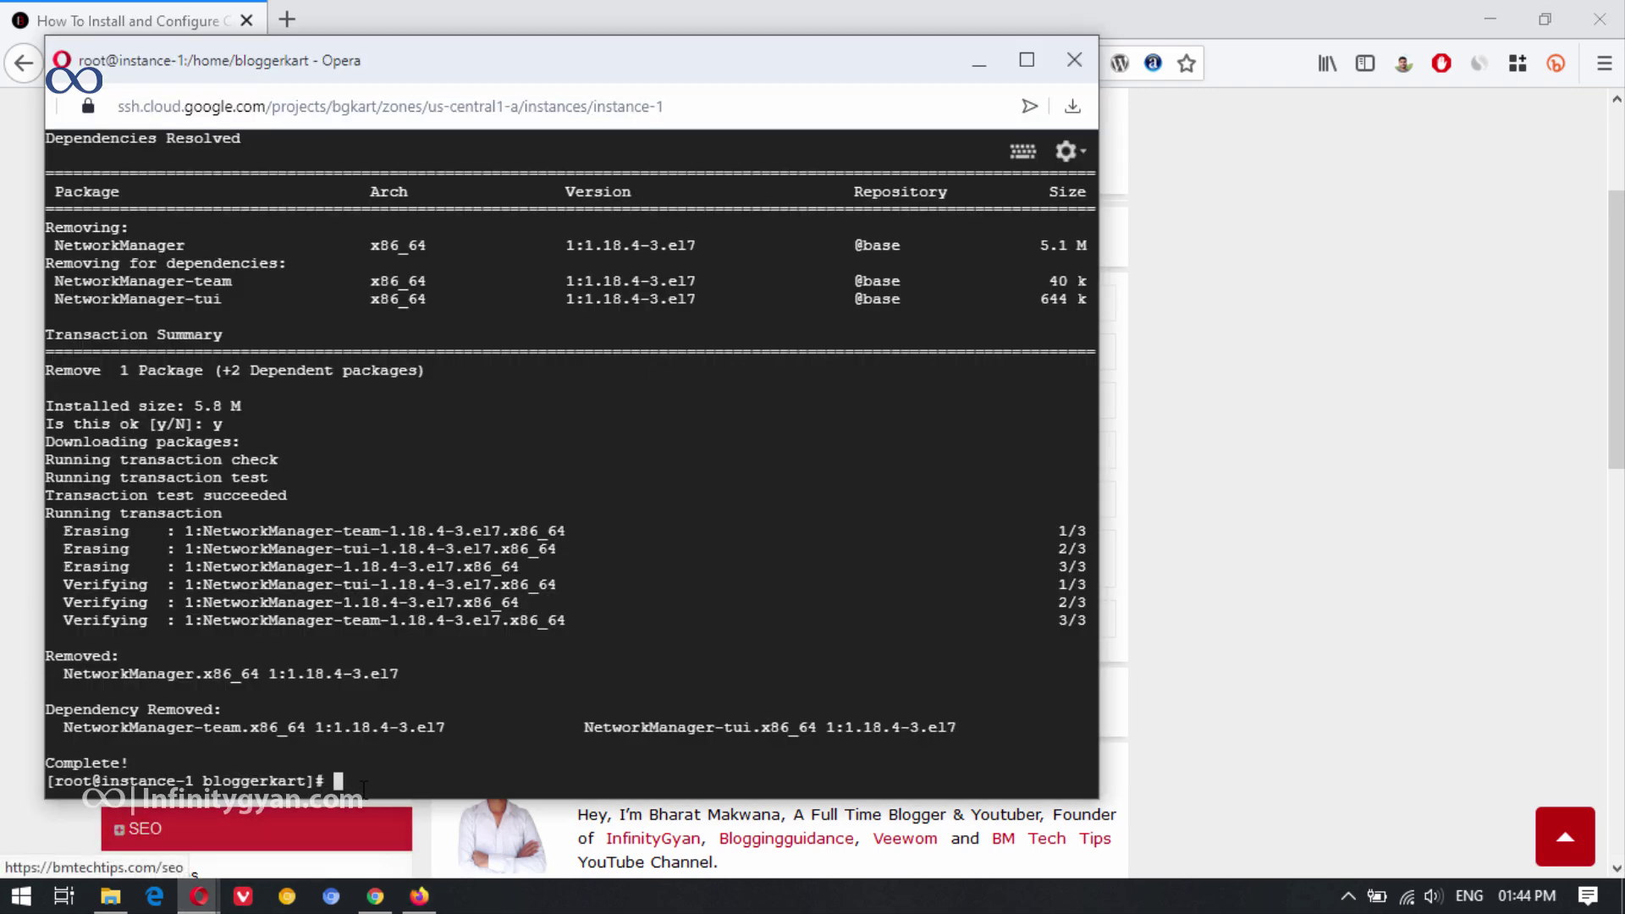
pyautogui.hotkey('ctrl', 'v')
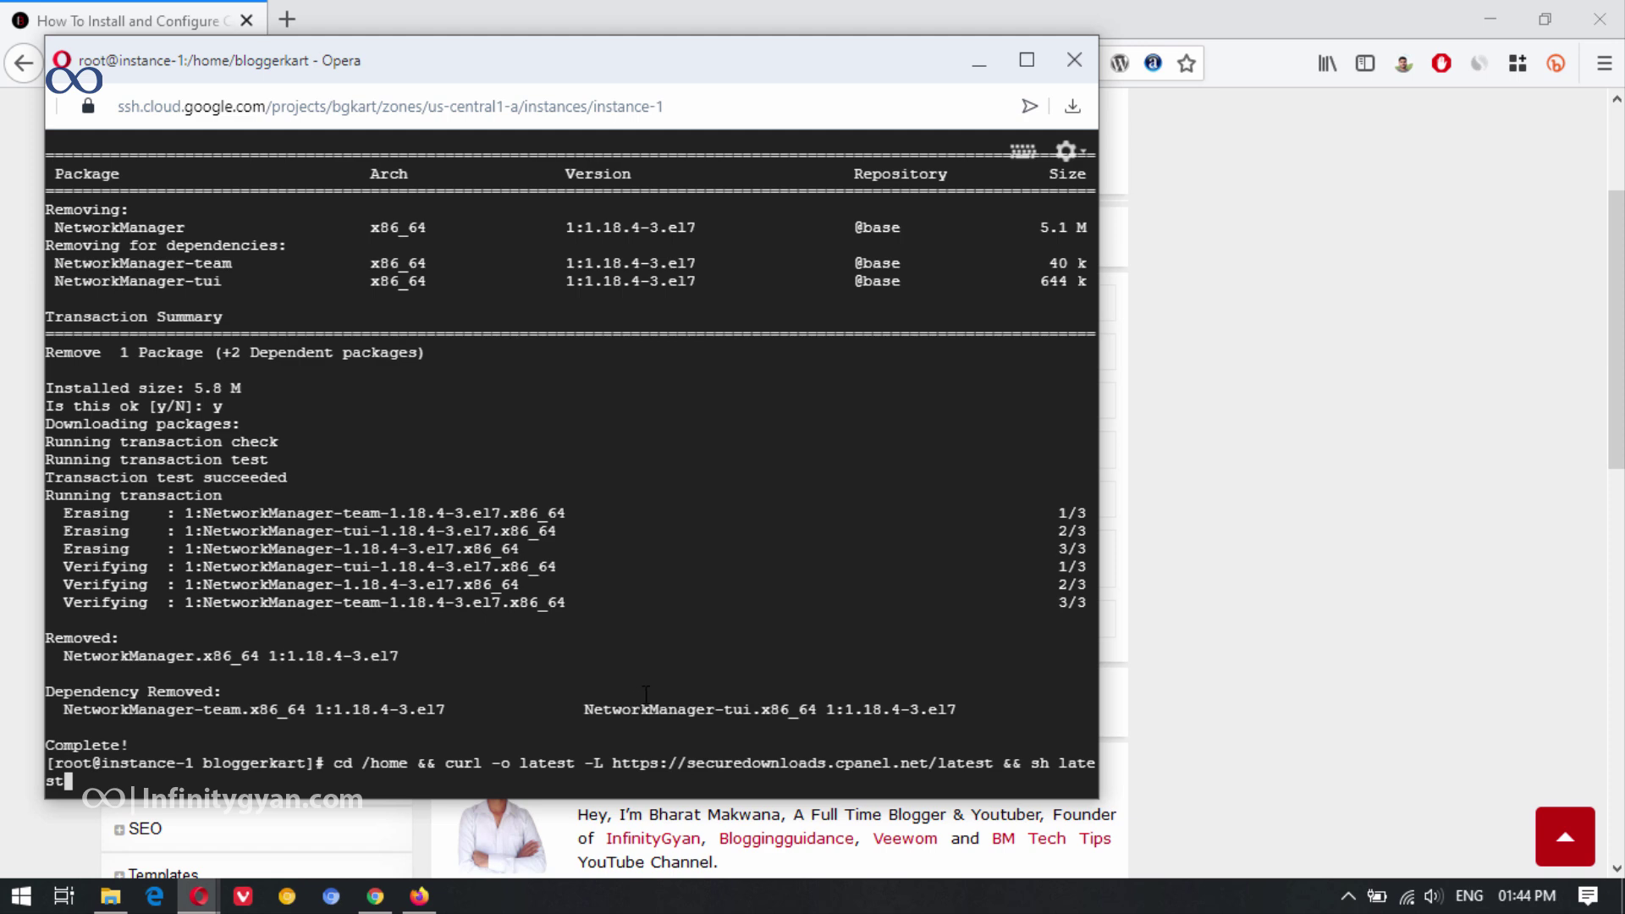
pyautogui.press('Return')
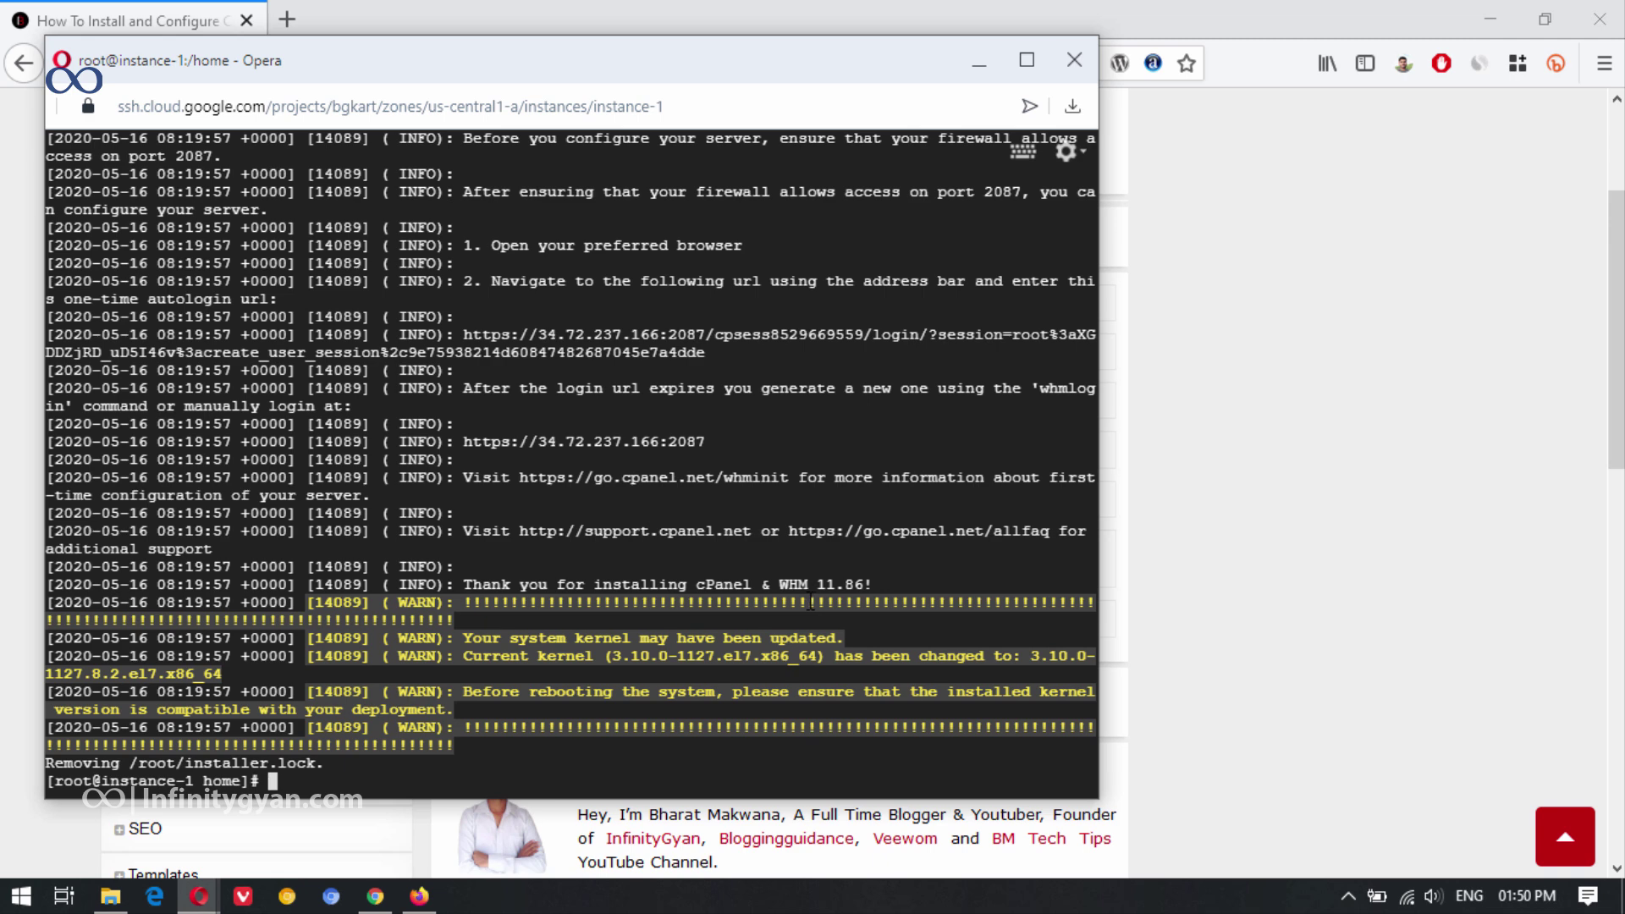
# After the cPanel install finishes, run passwd and enter the new root password twice
pyautogui.scroll(3, 738, 567)
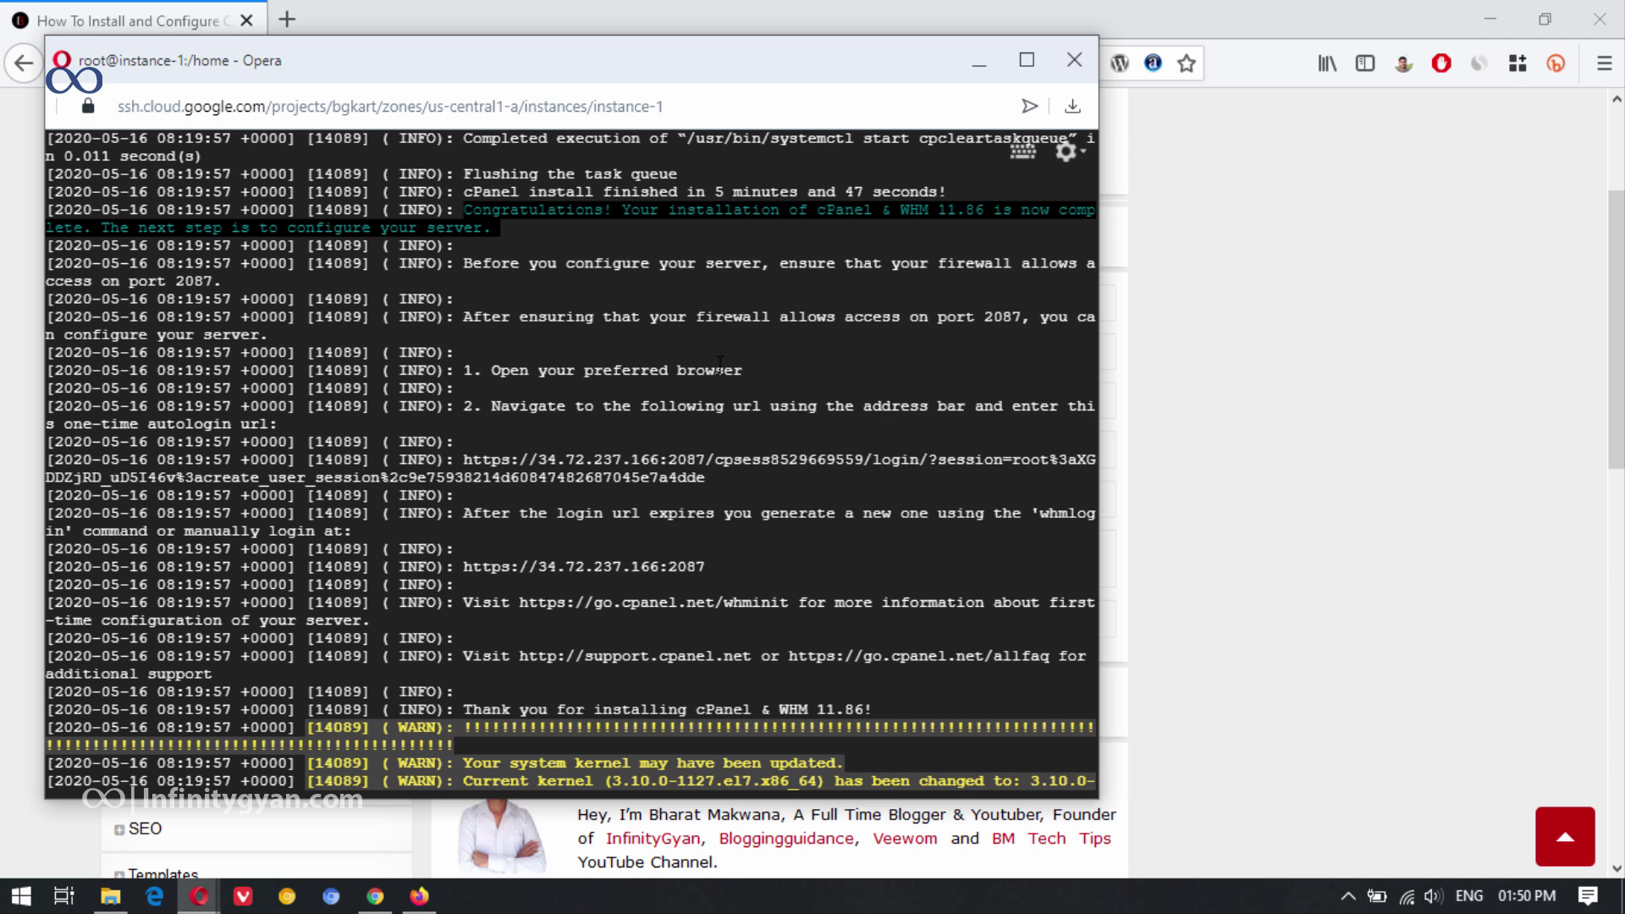
pyautogui.scroll(-3, 695, 450)
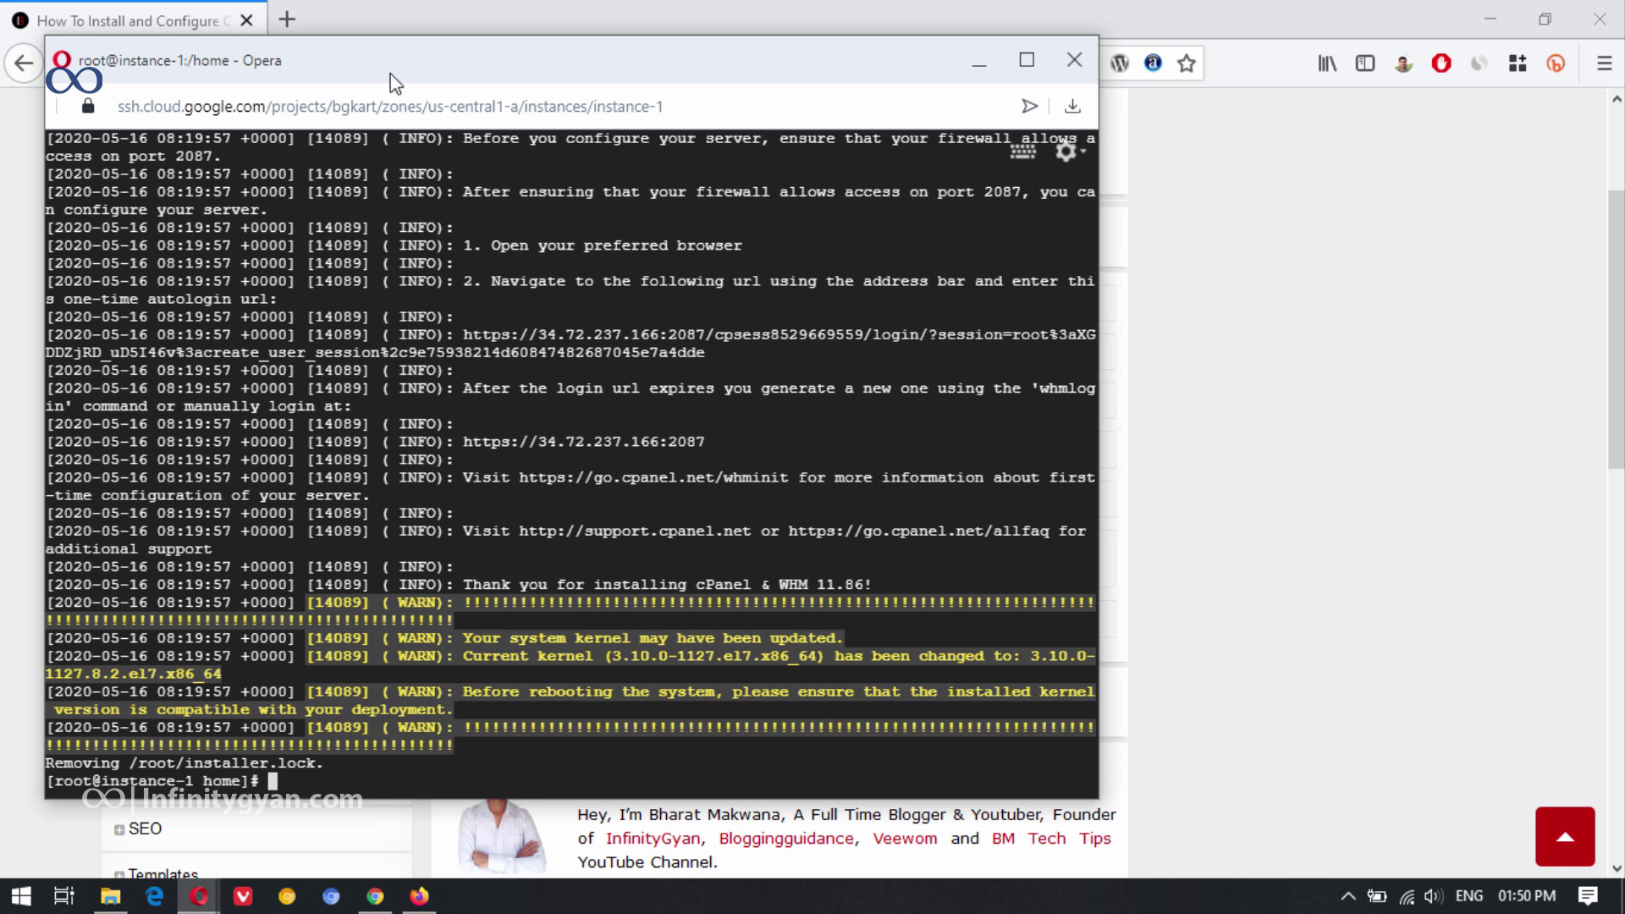
pyautogui.moveTo(369, 60); pyautogui.dragTo(412, 60)
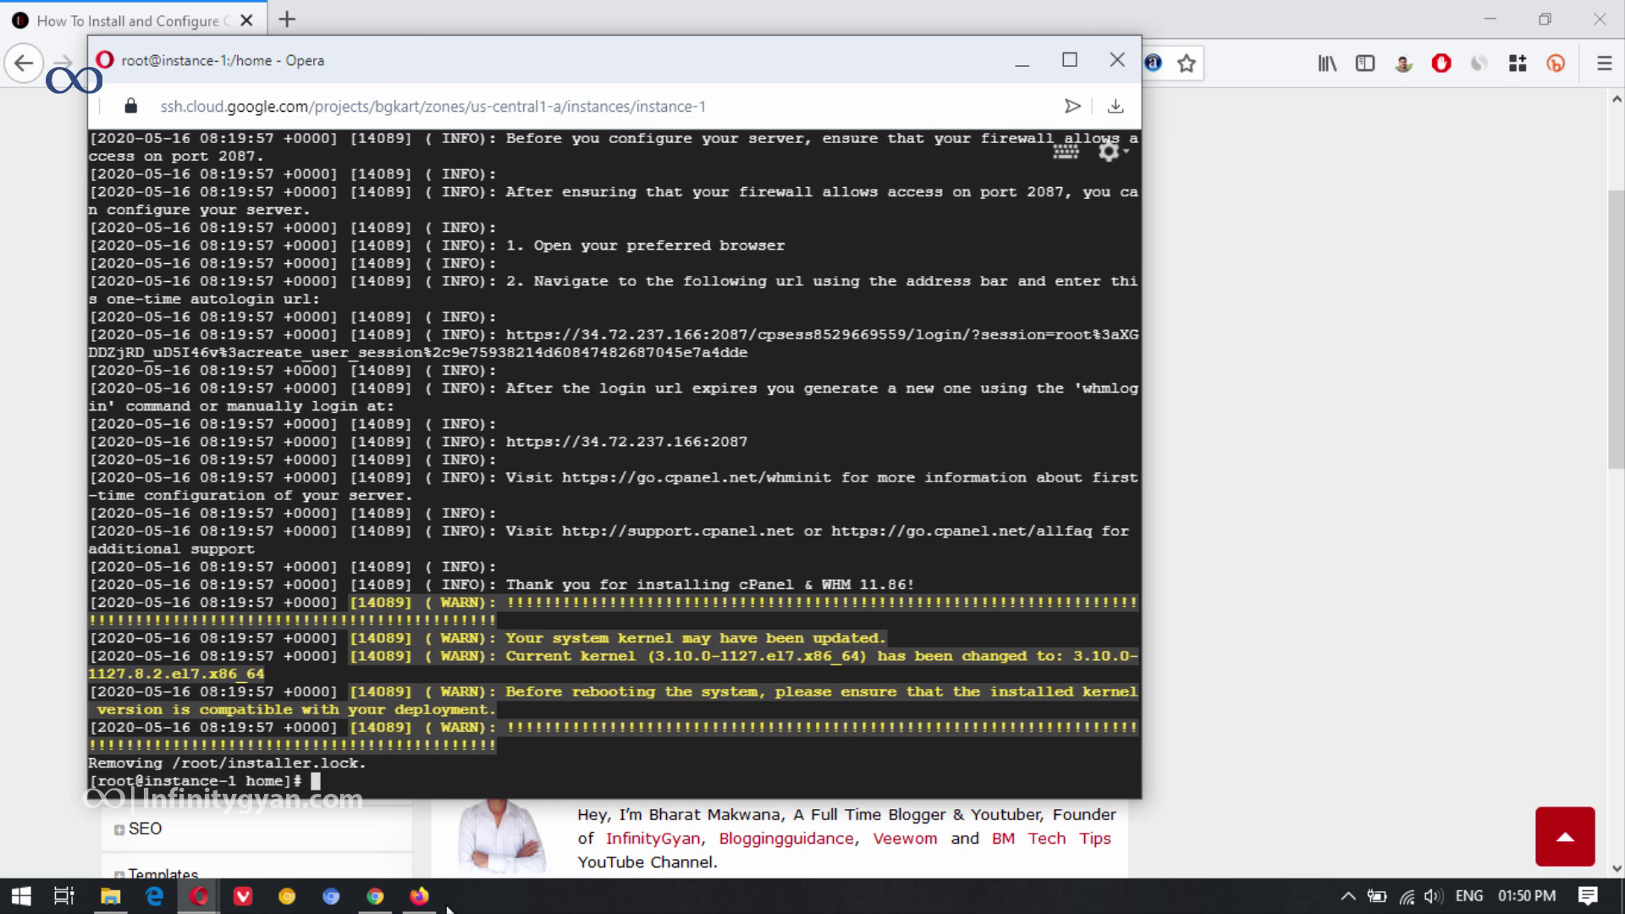
pyautogui.click(420, 896)
pyautogui.click(542, 636)
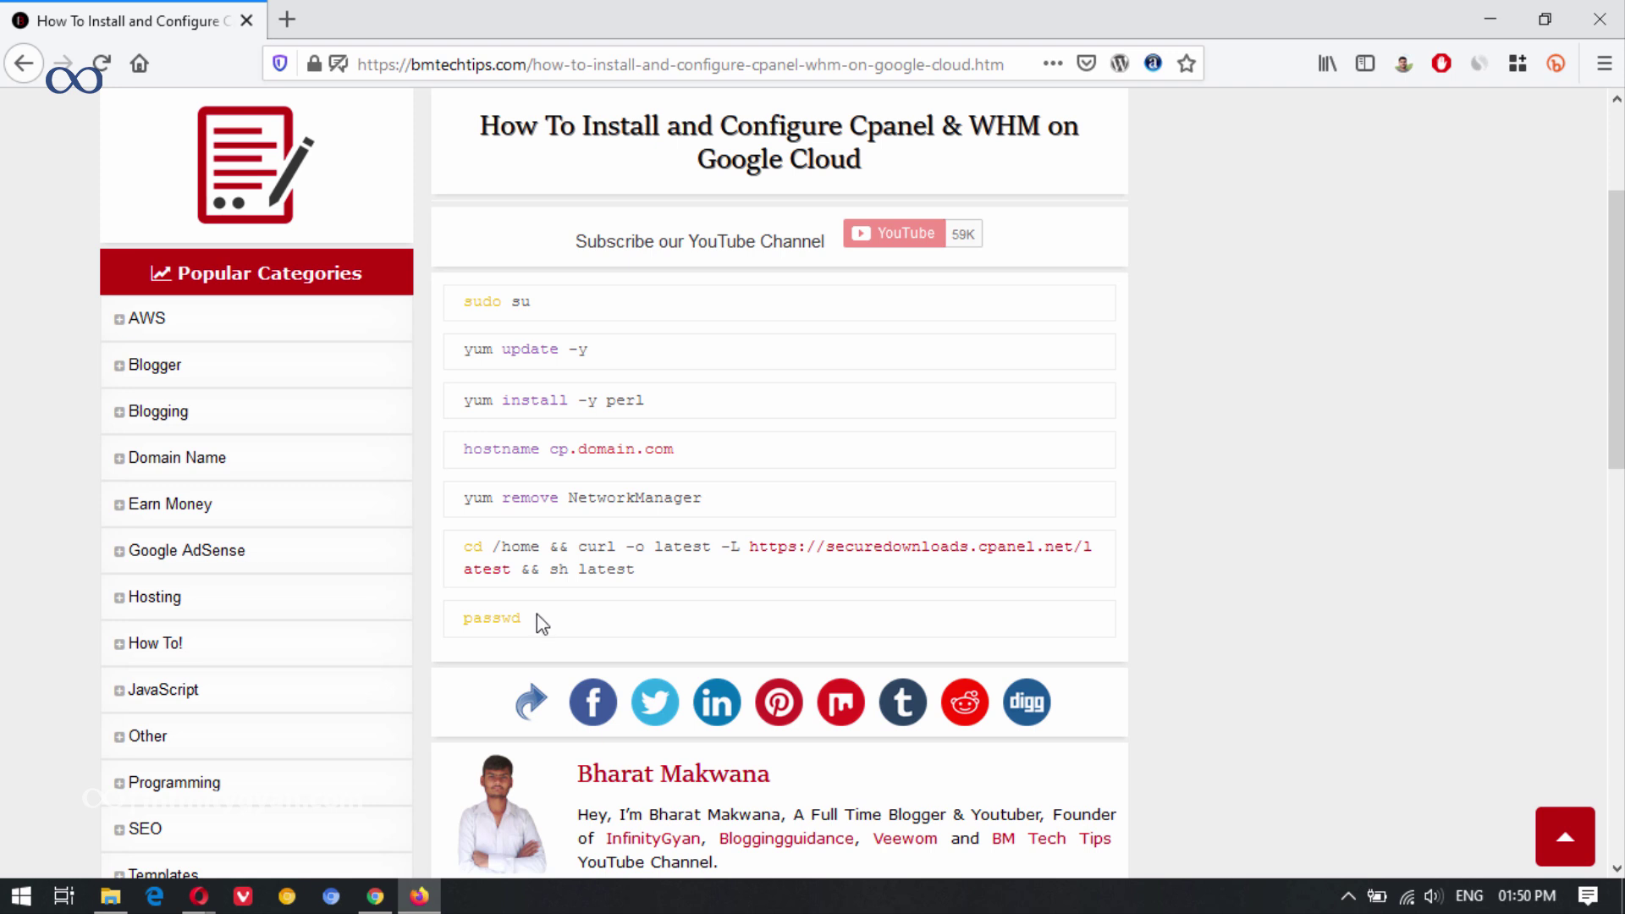
pyautogui.moveTo(528, 611); pyautogui.dragTo(458, 617)
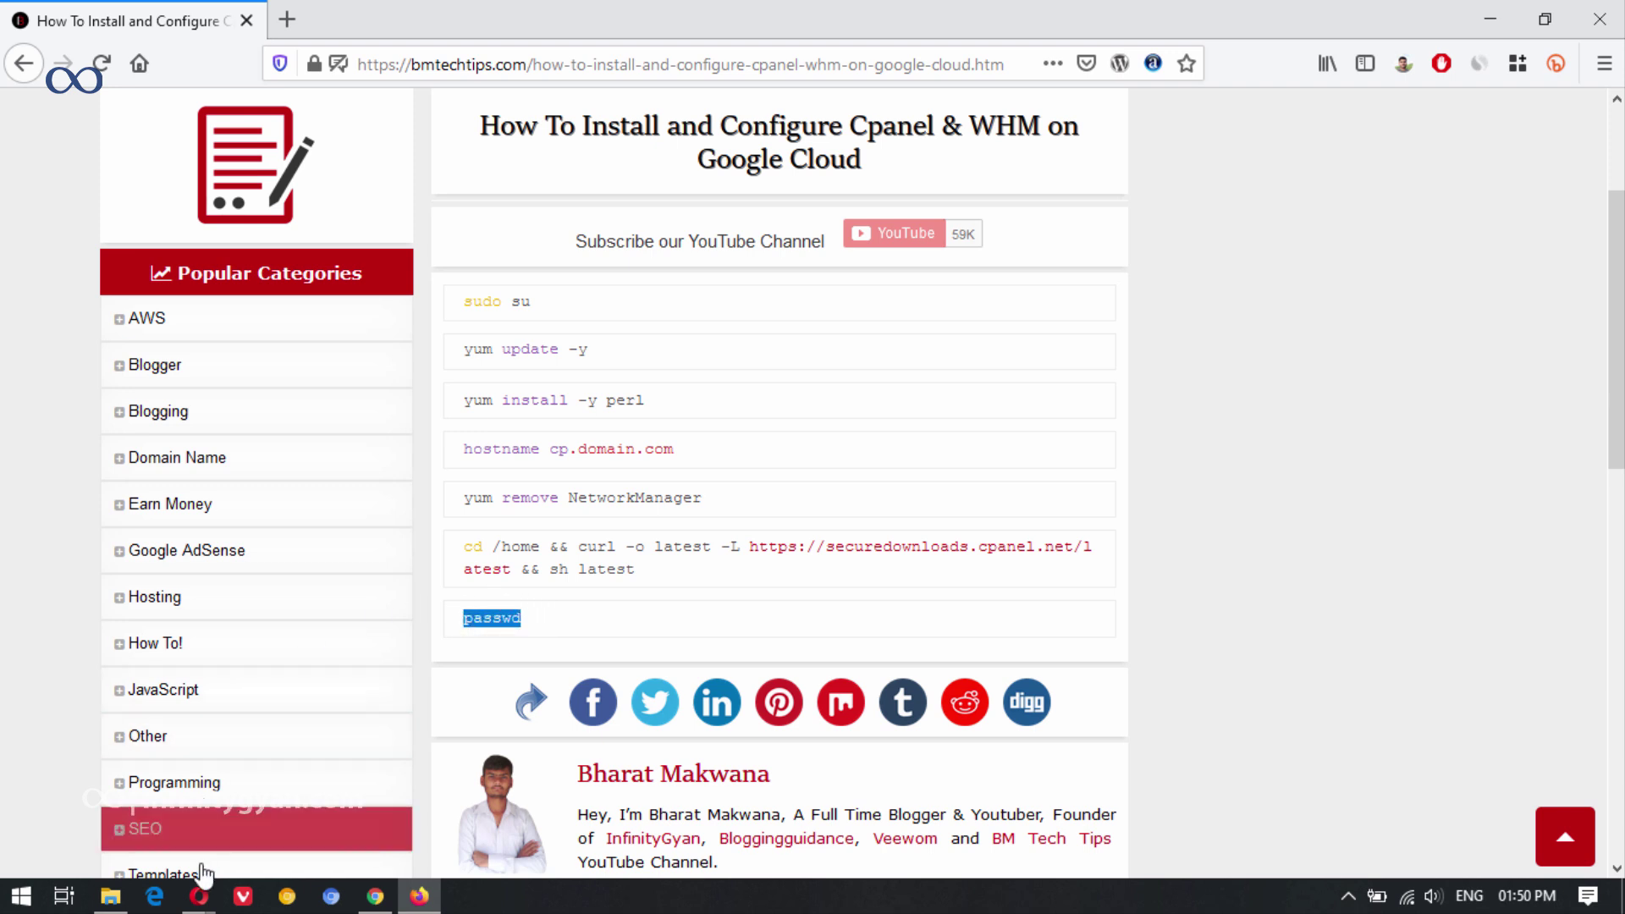
pyautogui.click(199, 897)
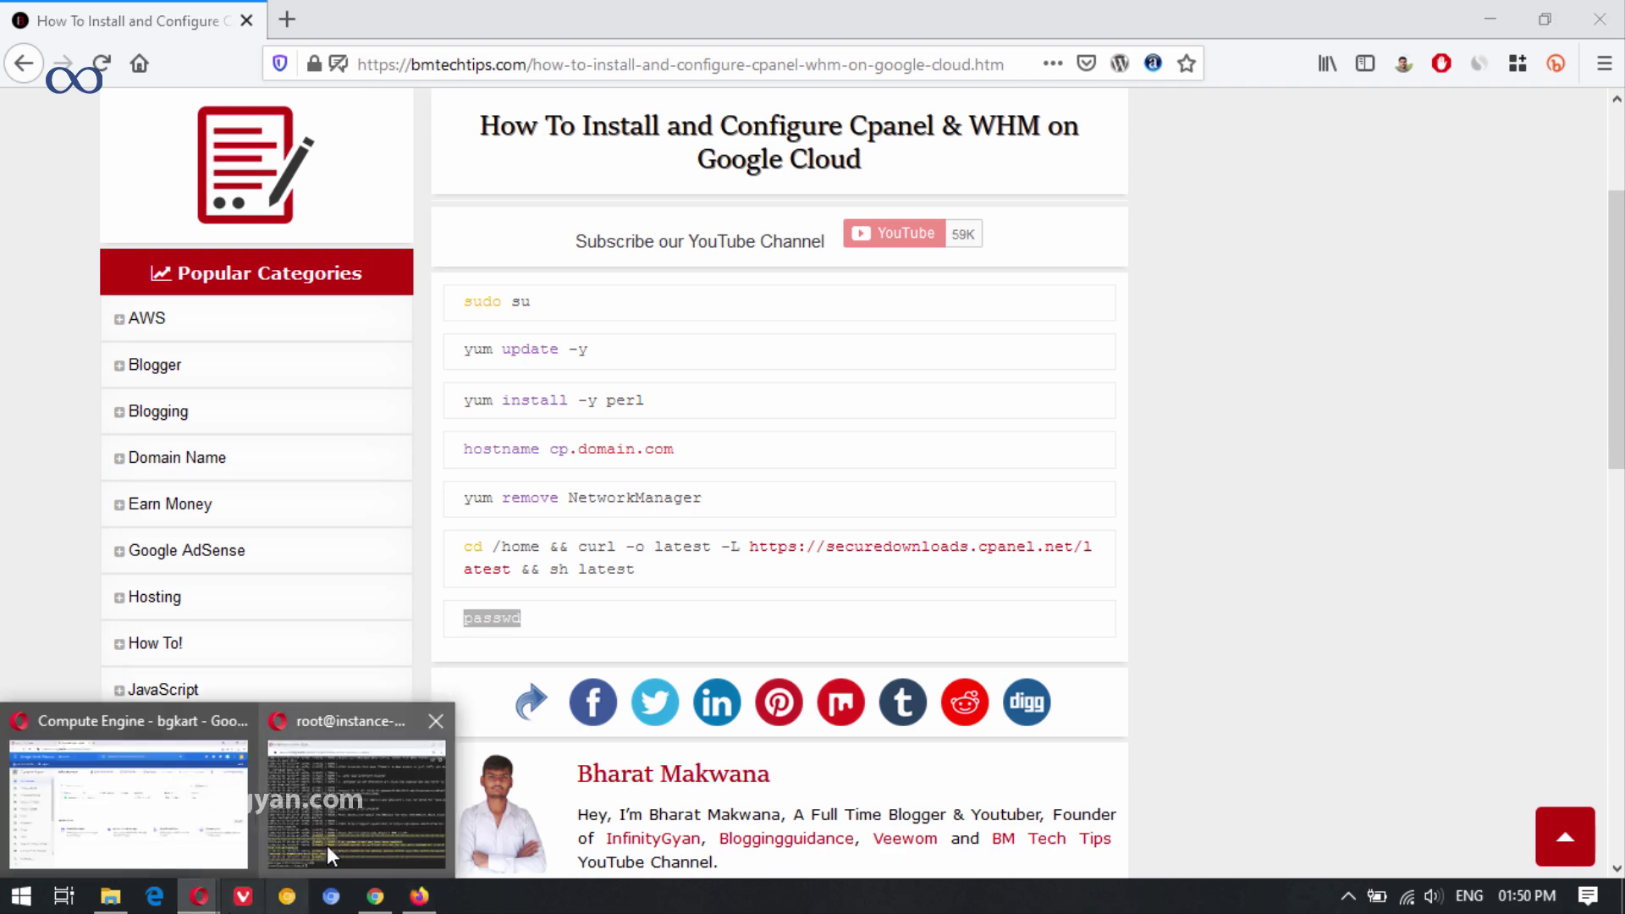
pyautogui.click(354, 791)
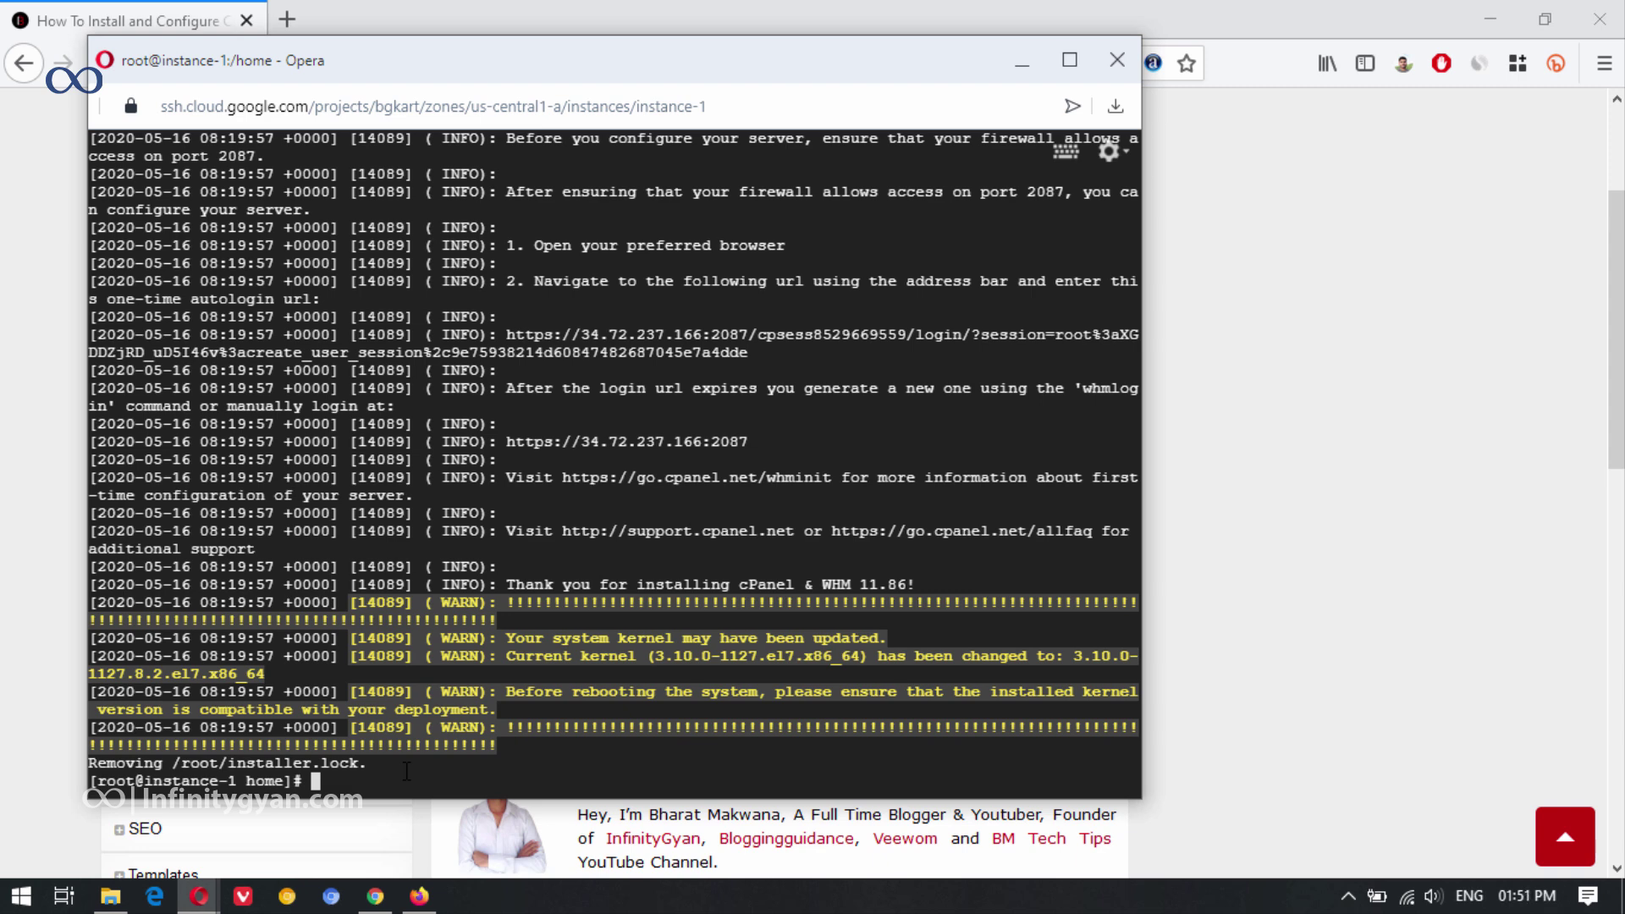
pyautogui.write('passwd')
pyautogui.press('Return')
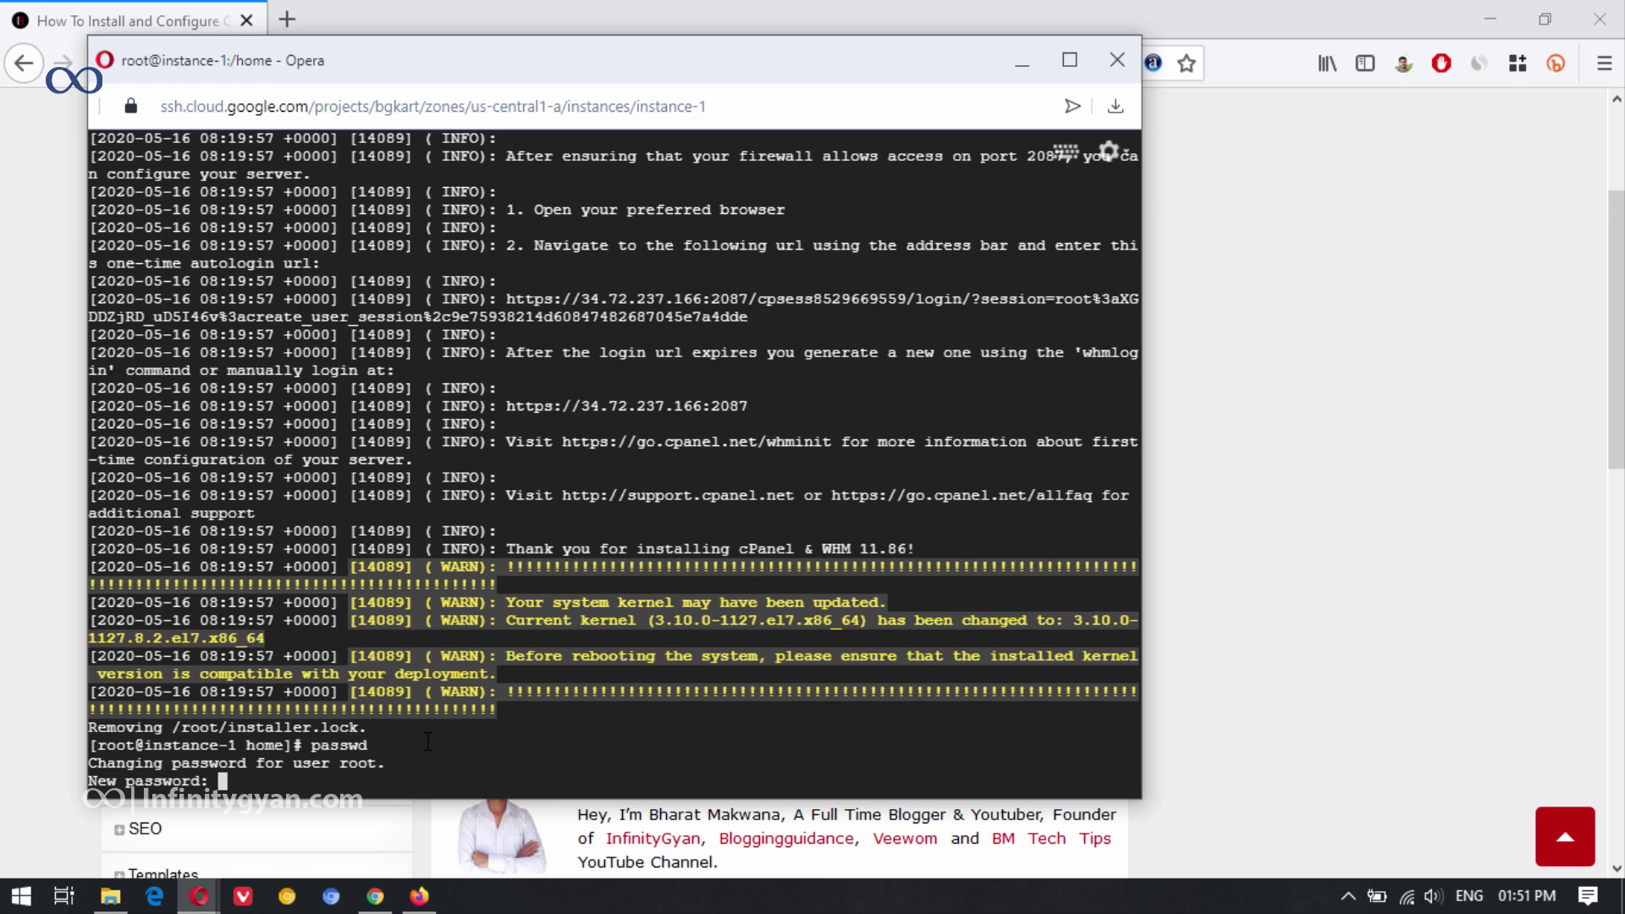
pyautogui.press('Return')
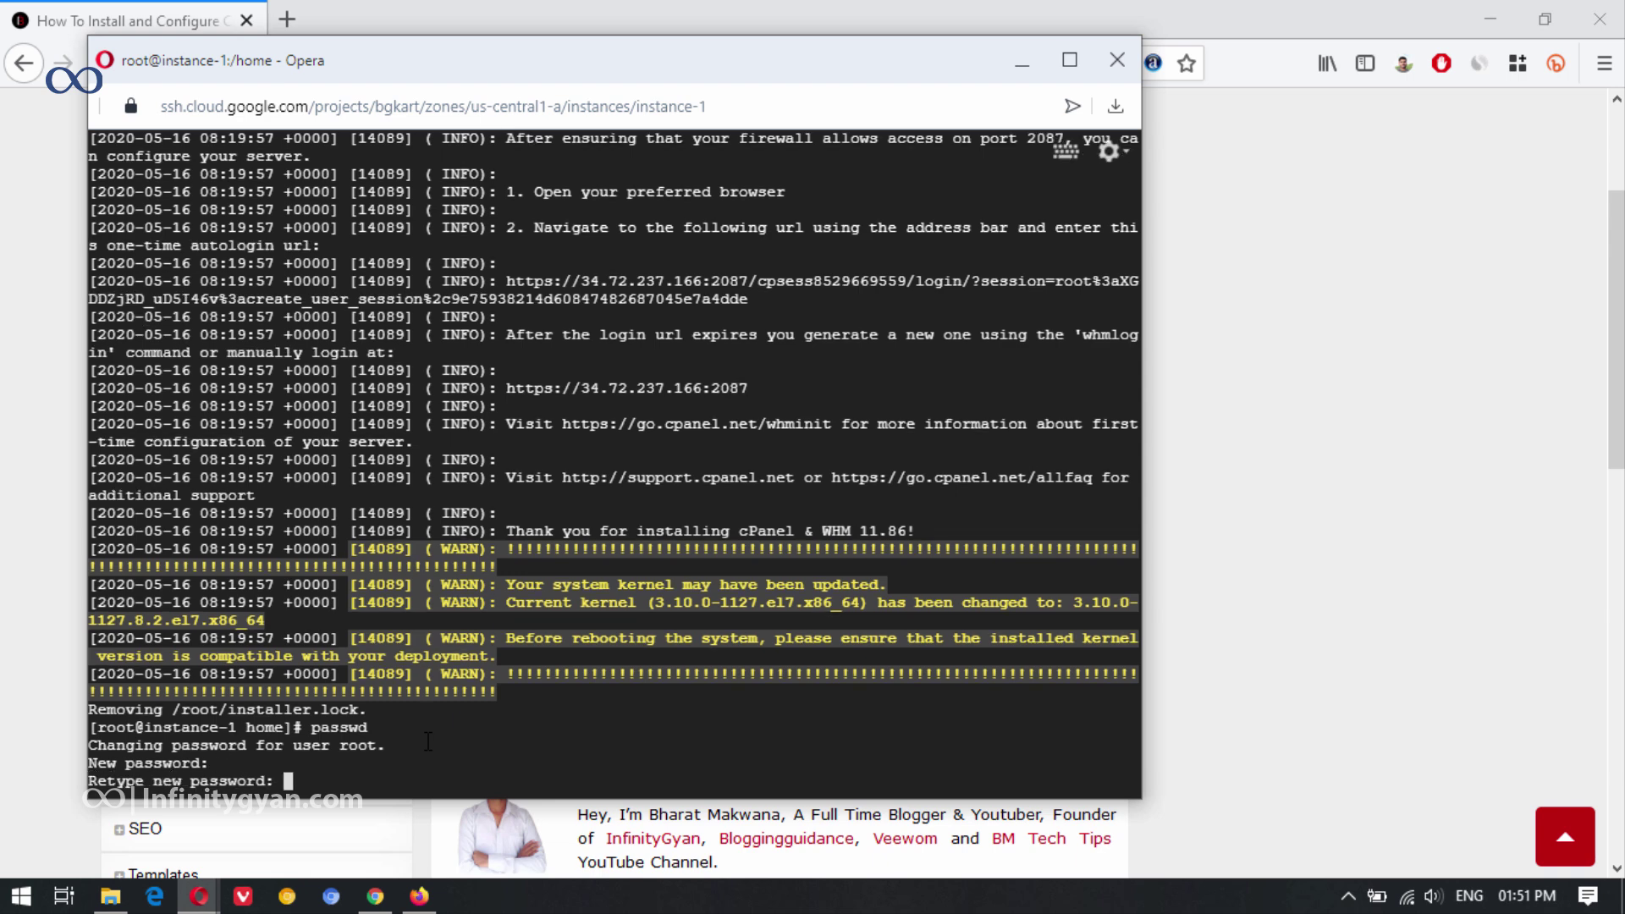
pyautogui.press('Return')
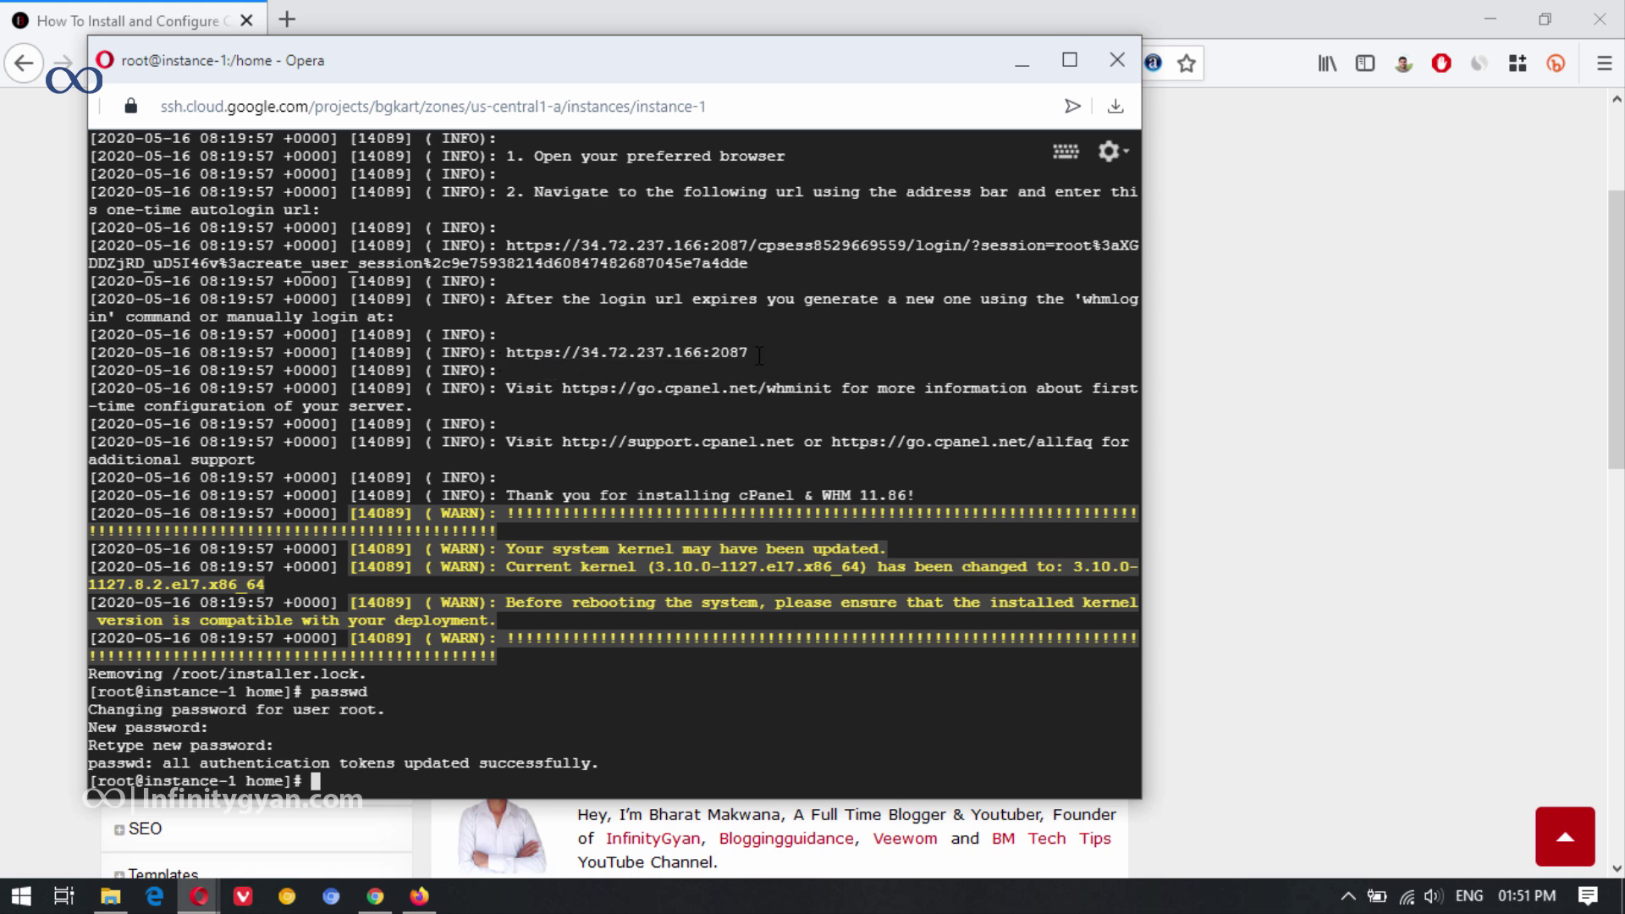
pyautogui.moveTo(759, 352); pyautogui.dragTo(506, 354)
pyautogui.hotkey('ctrl', 'c')
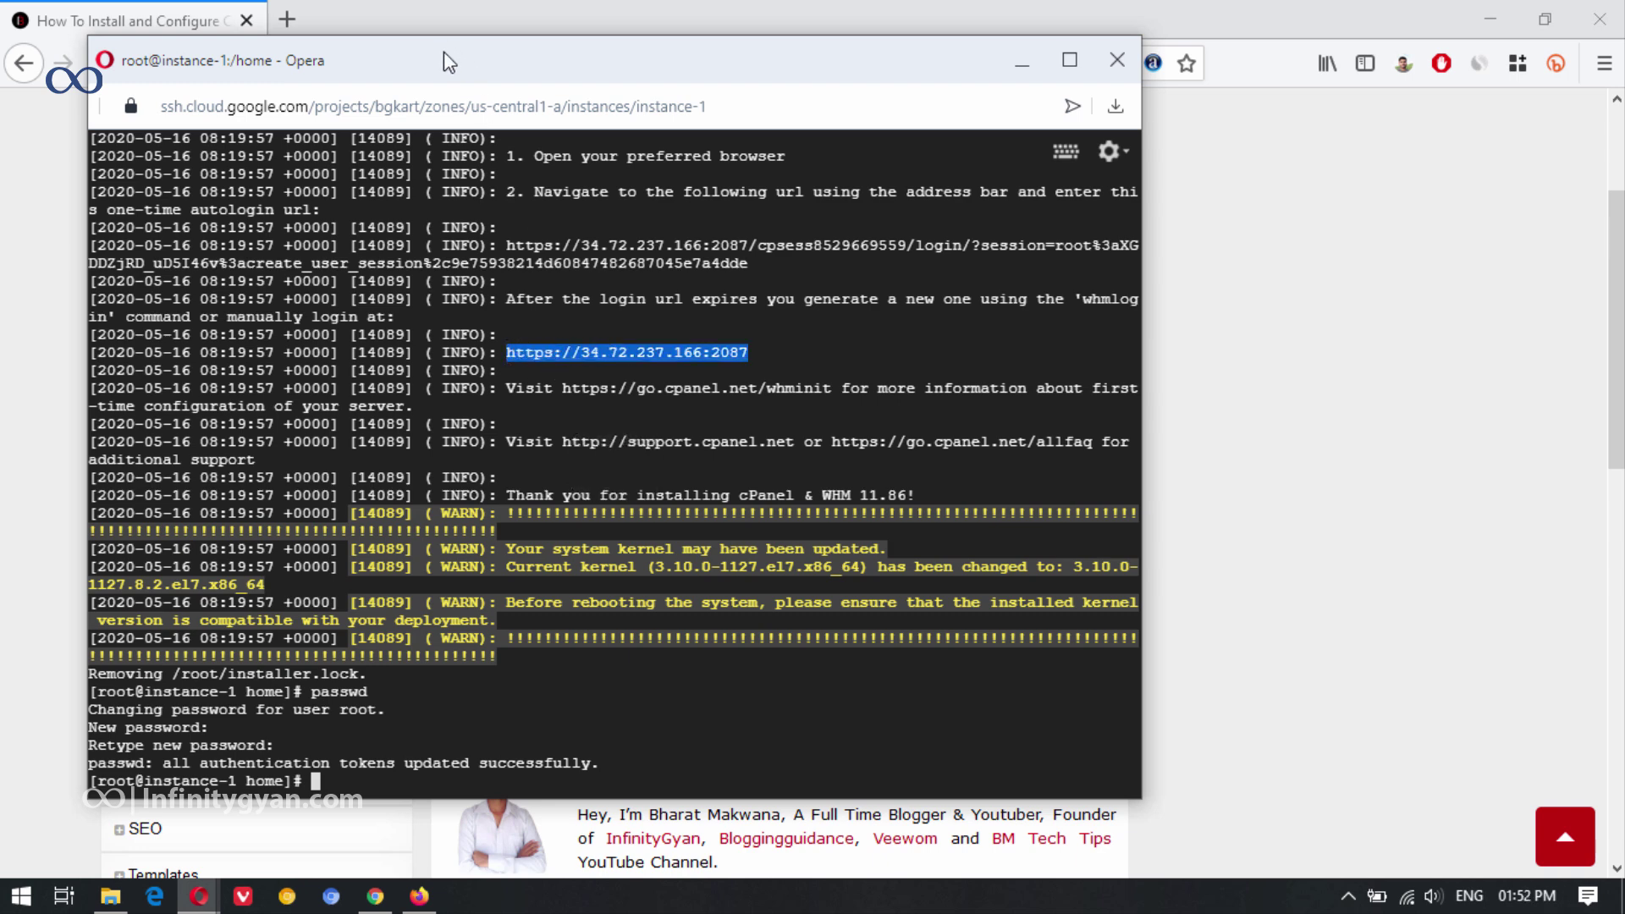
pyautogui.moveTo(448, 61); pyautogui.dragTo(431, 73)
pyautogui.click(194, 900)
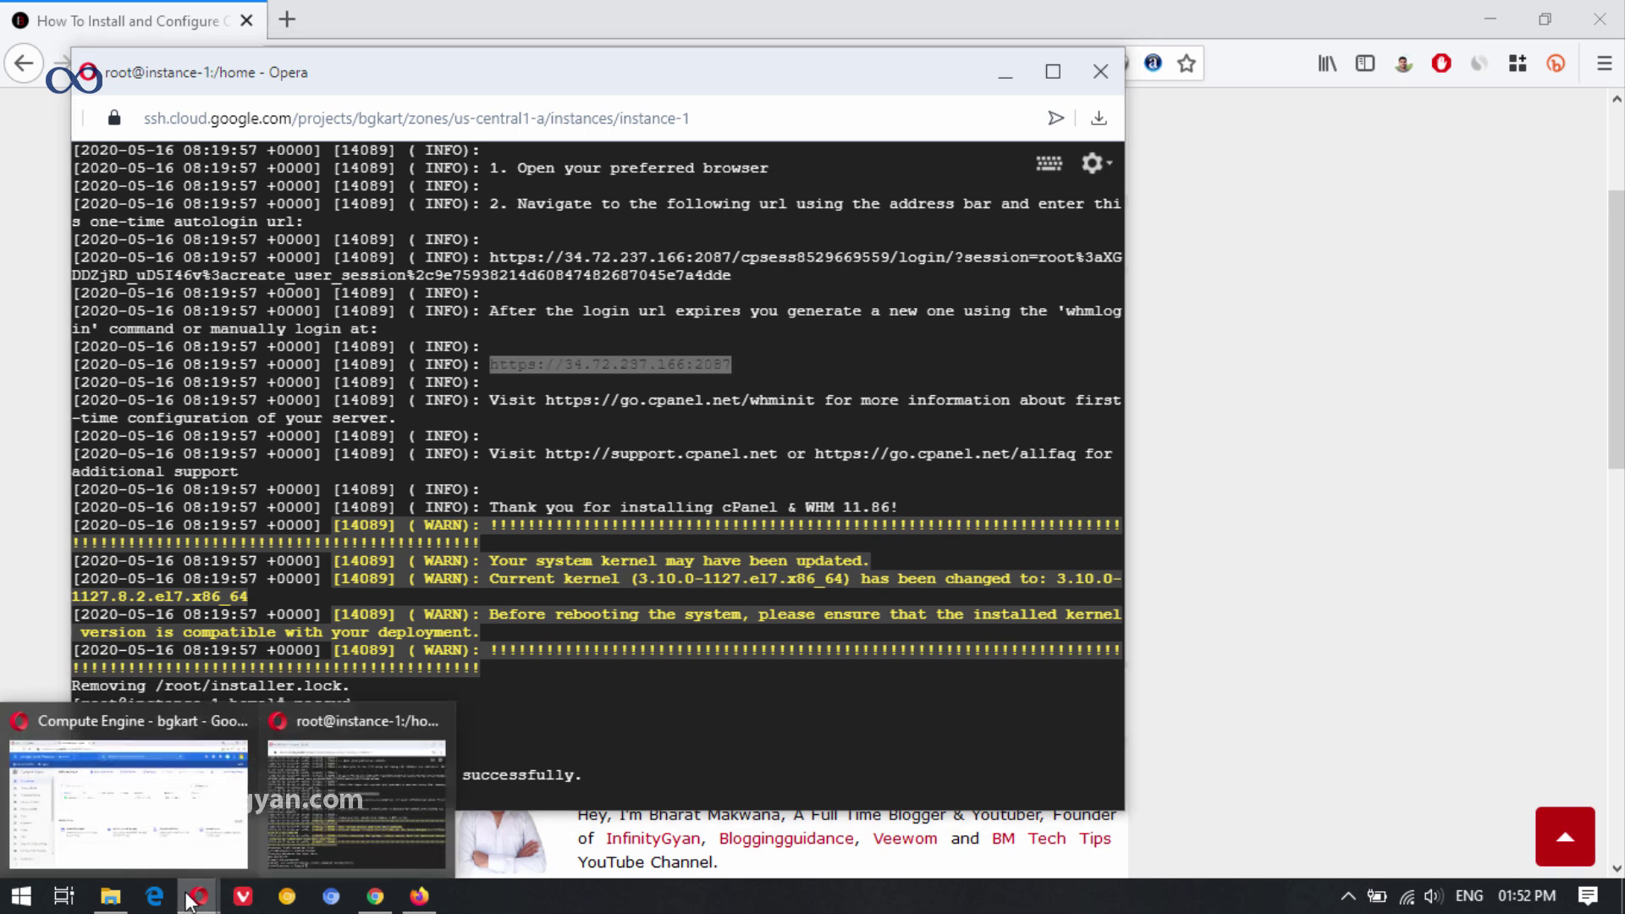
pyautogui.click(169, 804)
pyautogui.click(570, 14)
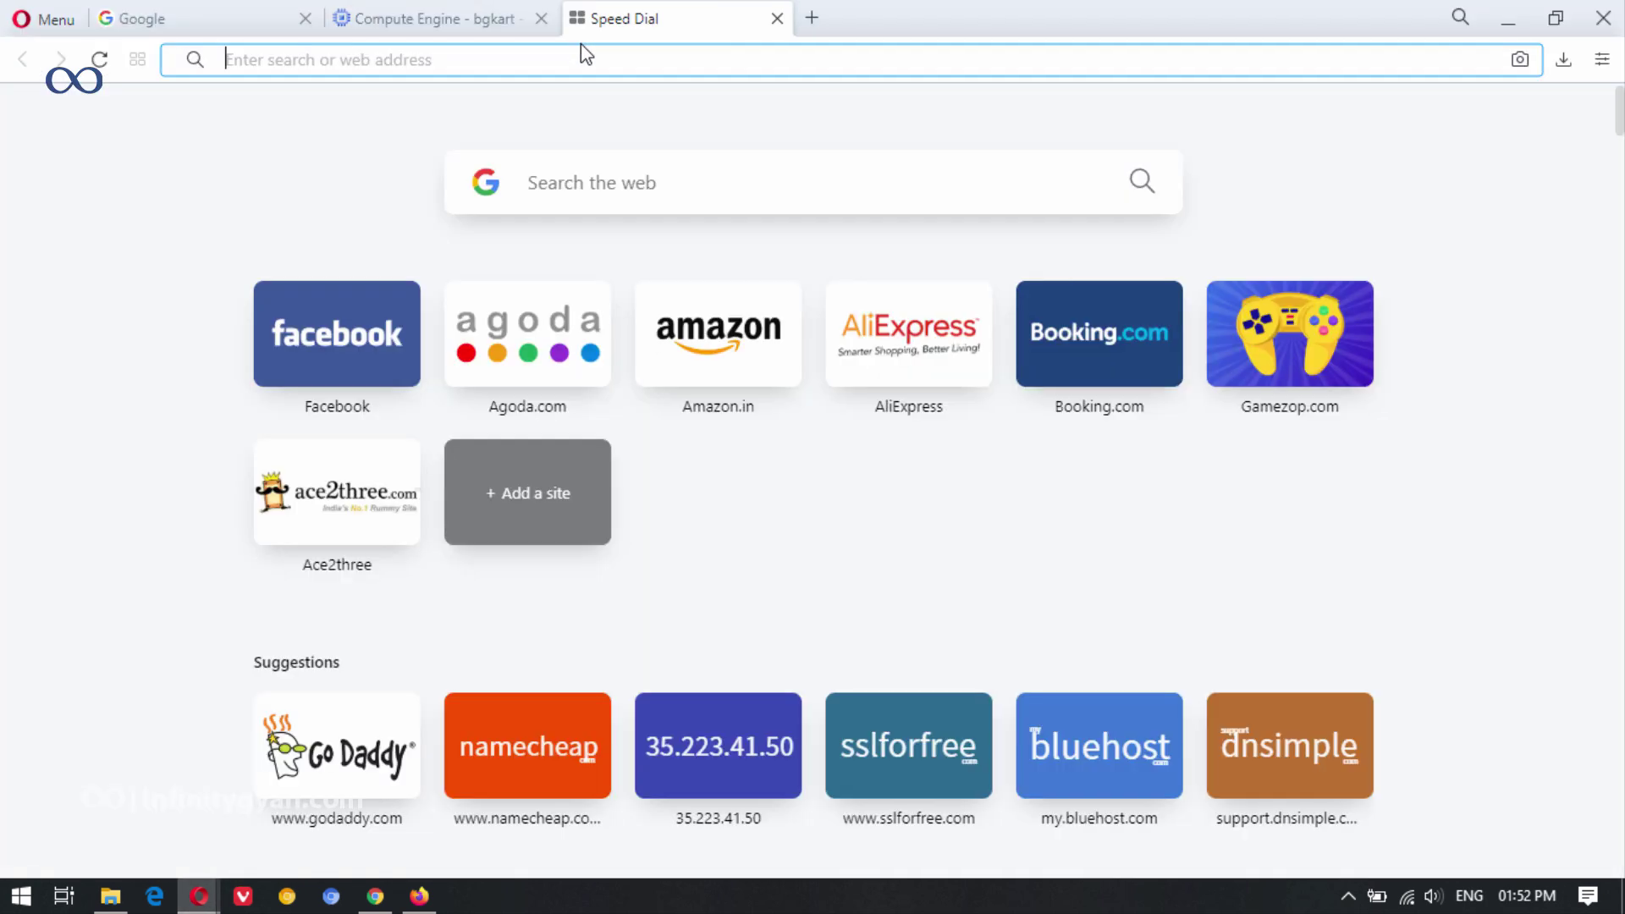
pyautogui.hotkey('ctrl', 'v')
pyautogui.press('Return')
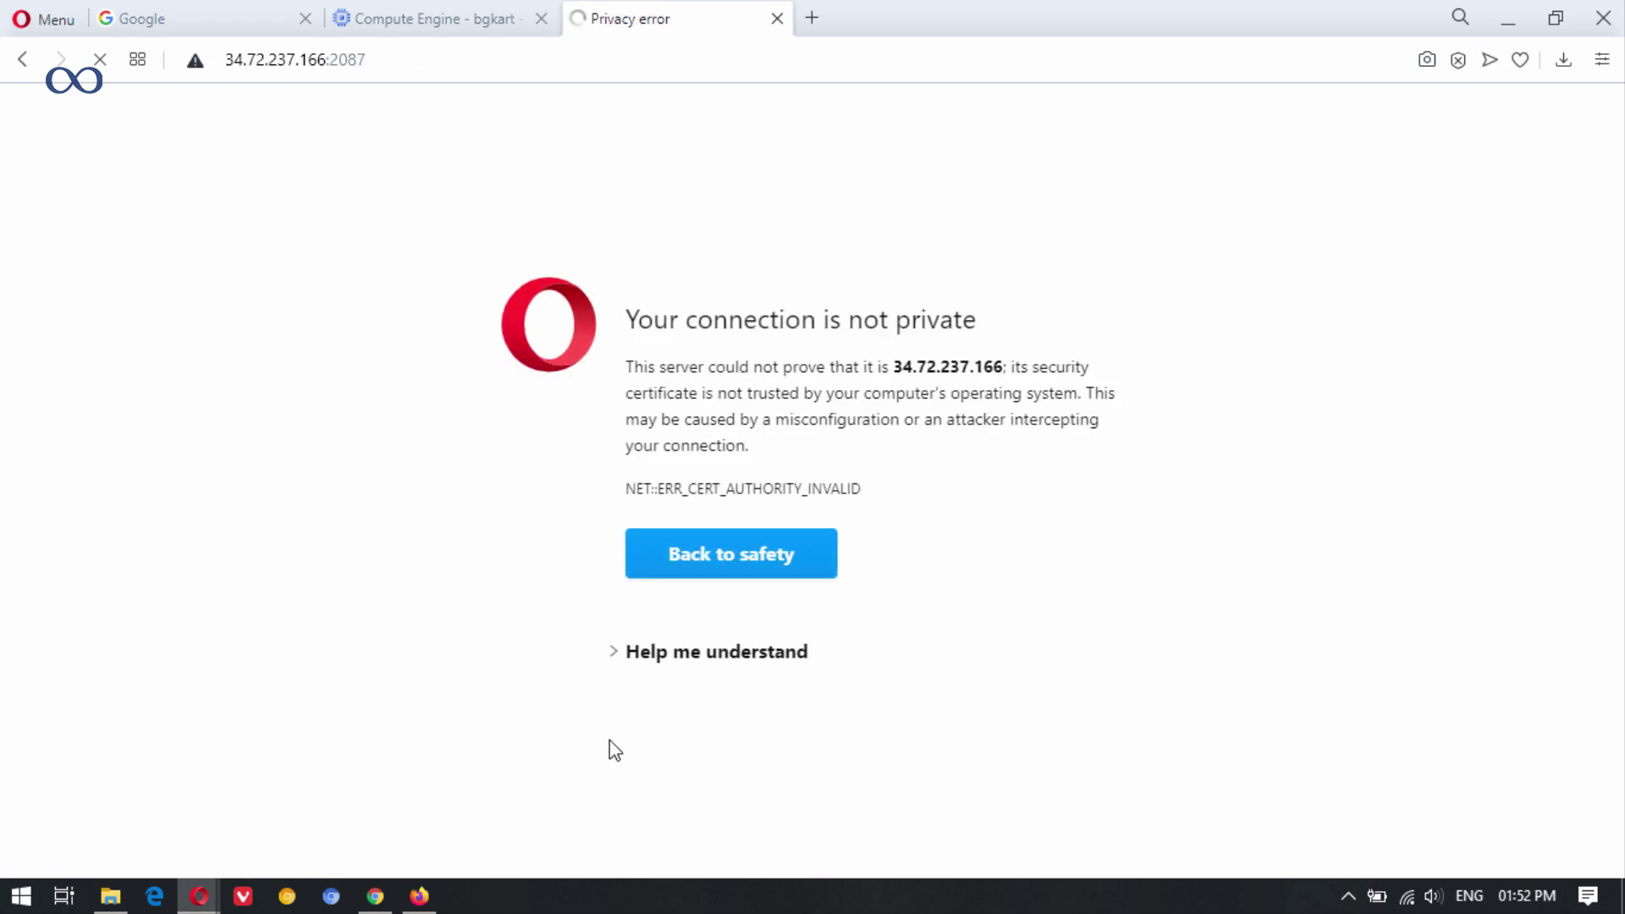
pyautogui.click(671, 659)
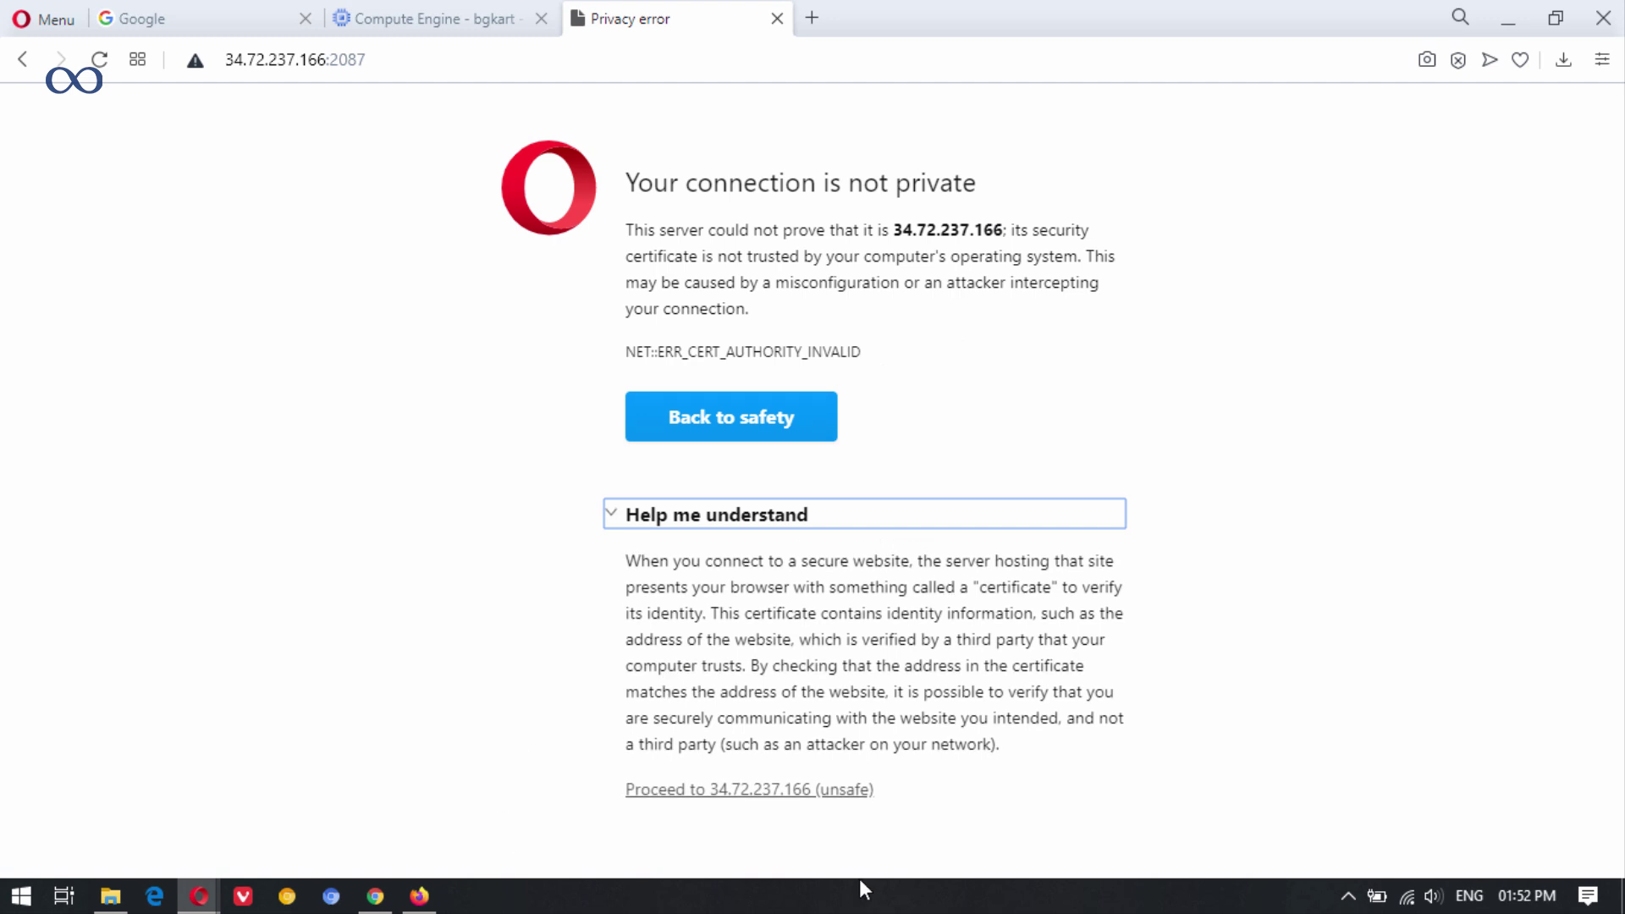
pyautogui.click(755, 795)
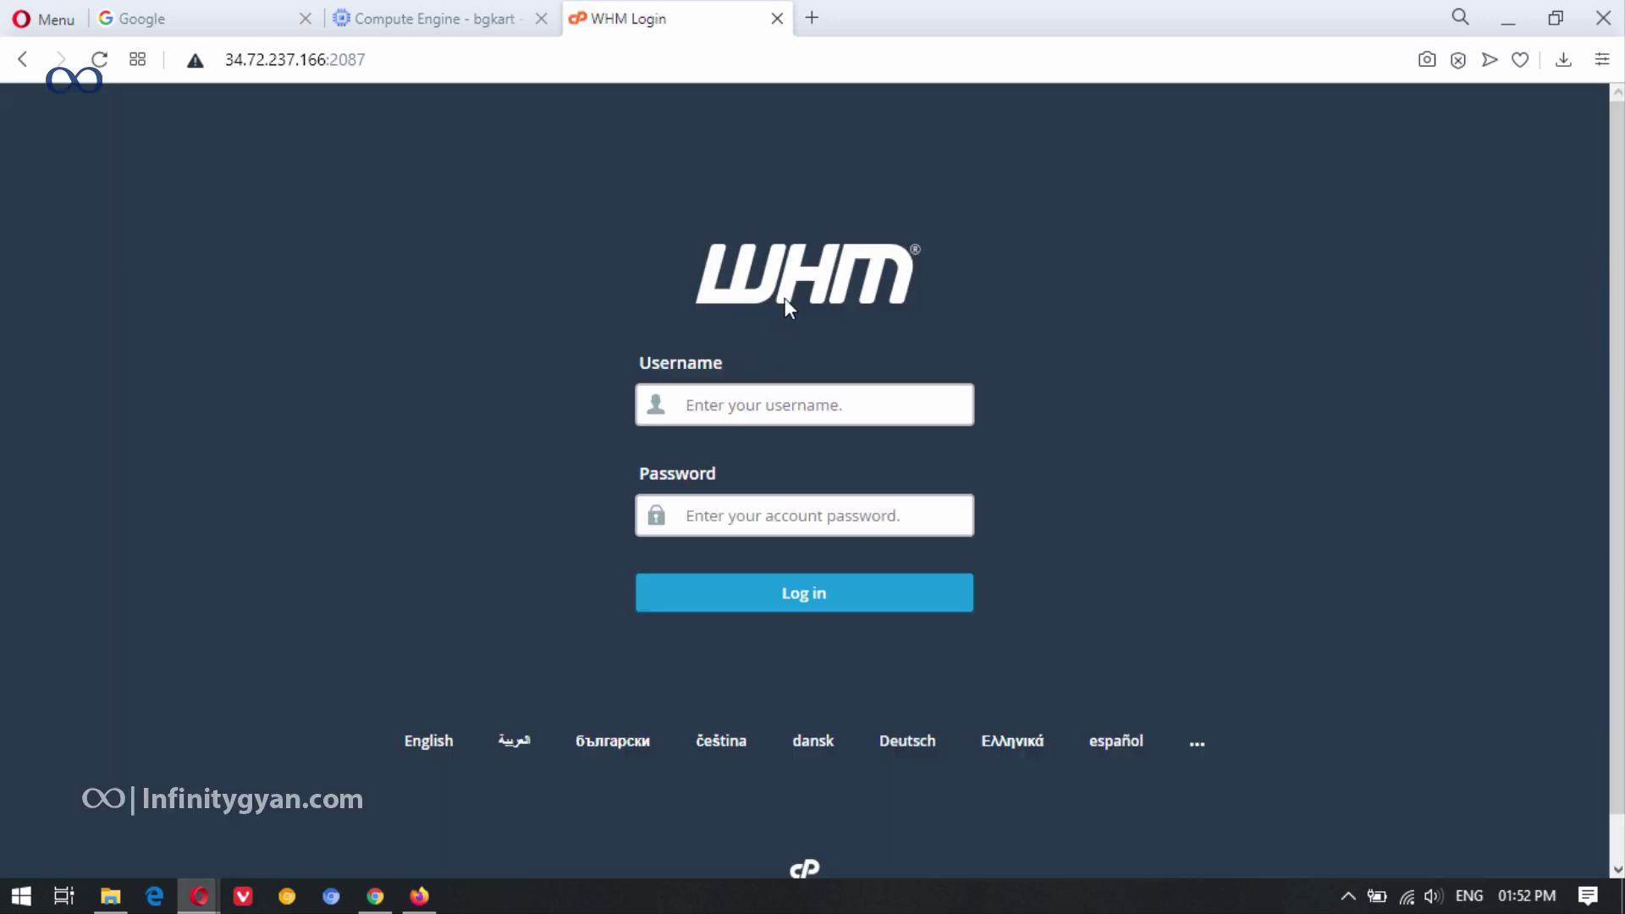
# Log in to WHM as root with the root password
pyautogui.click(750, 405)
pyautogui.write('root')
pyautogui.press('Tab')
pyautogui.write('••••••')
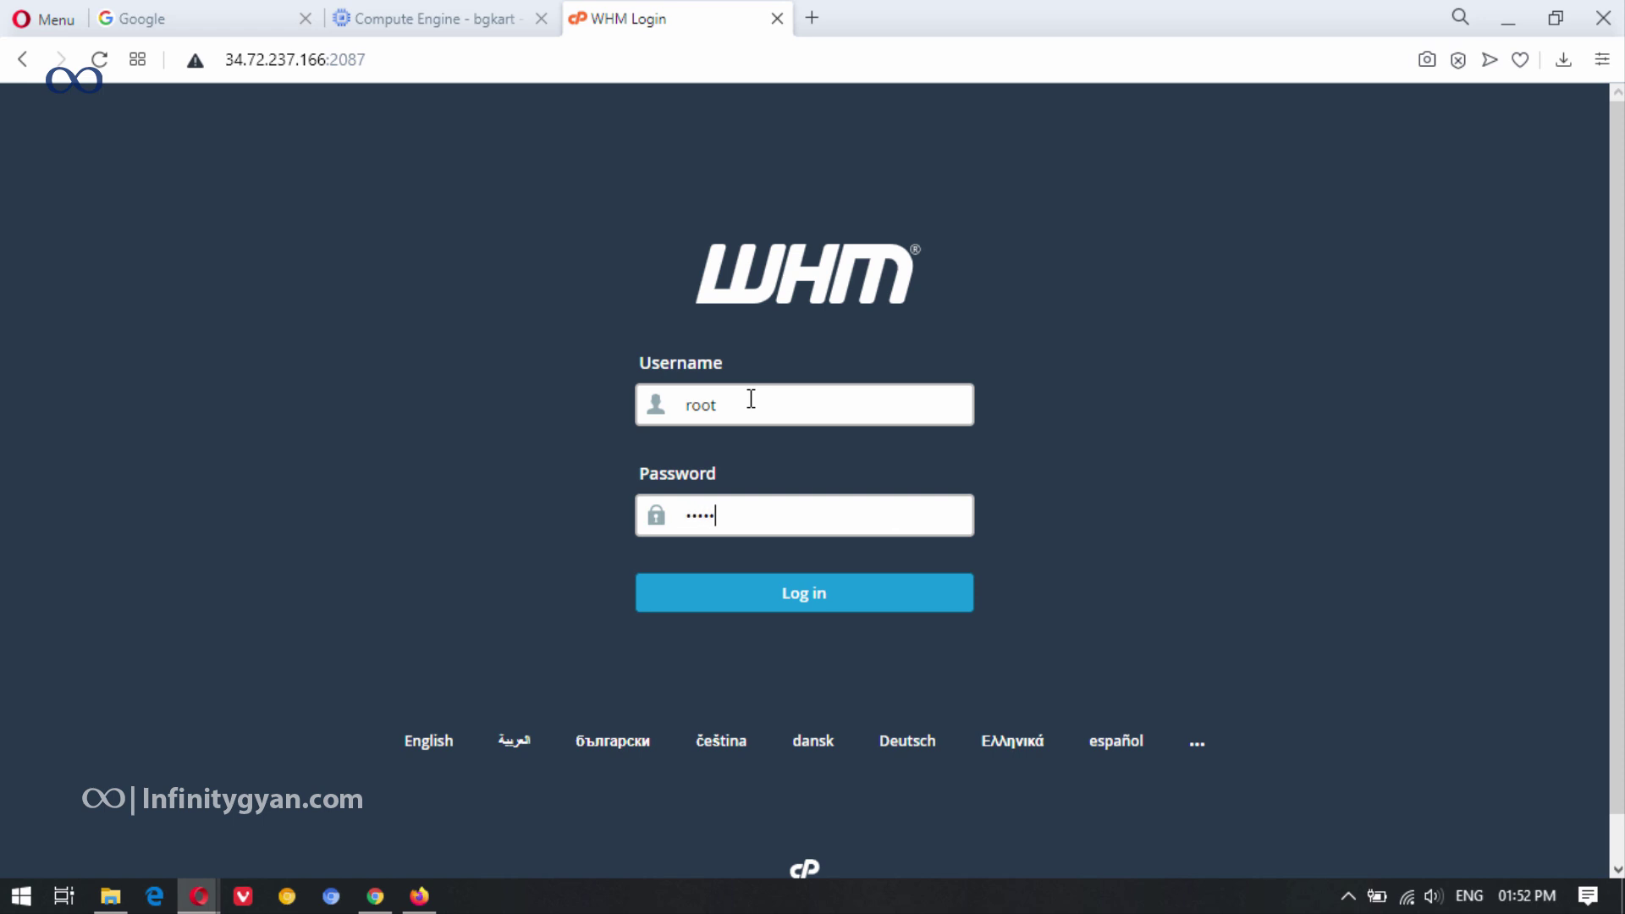
pyautogui.write('••••')
pyautogui.click(818, 591)
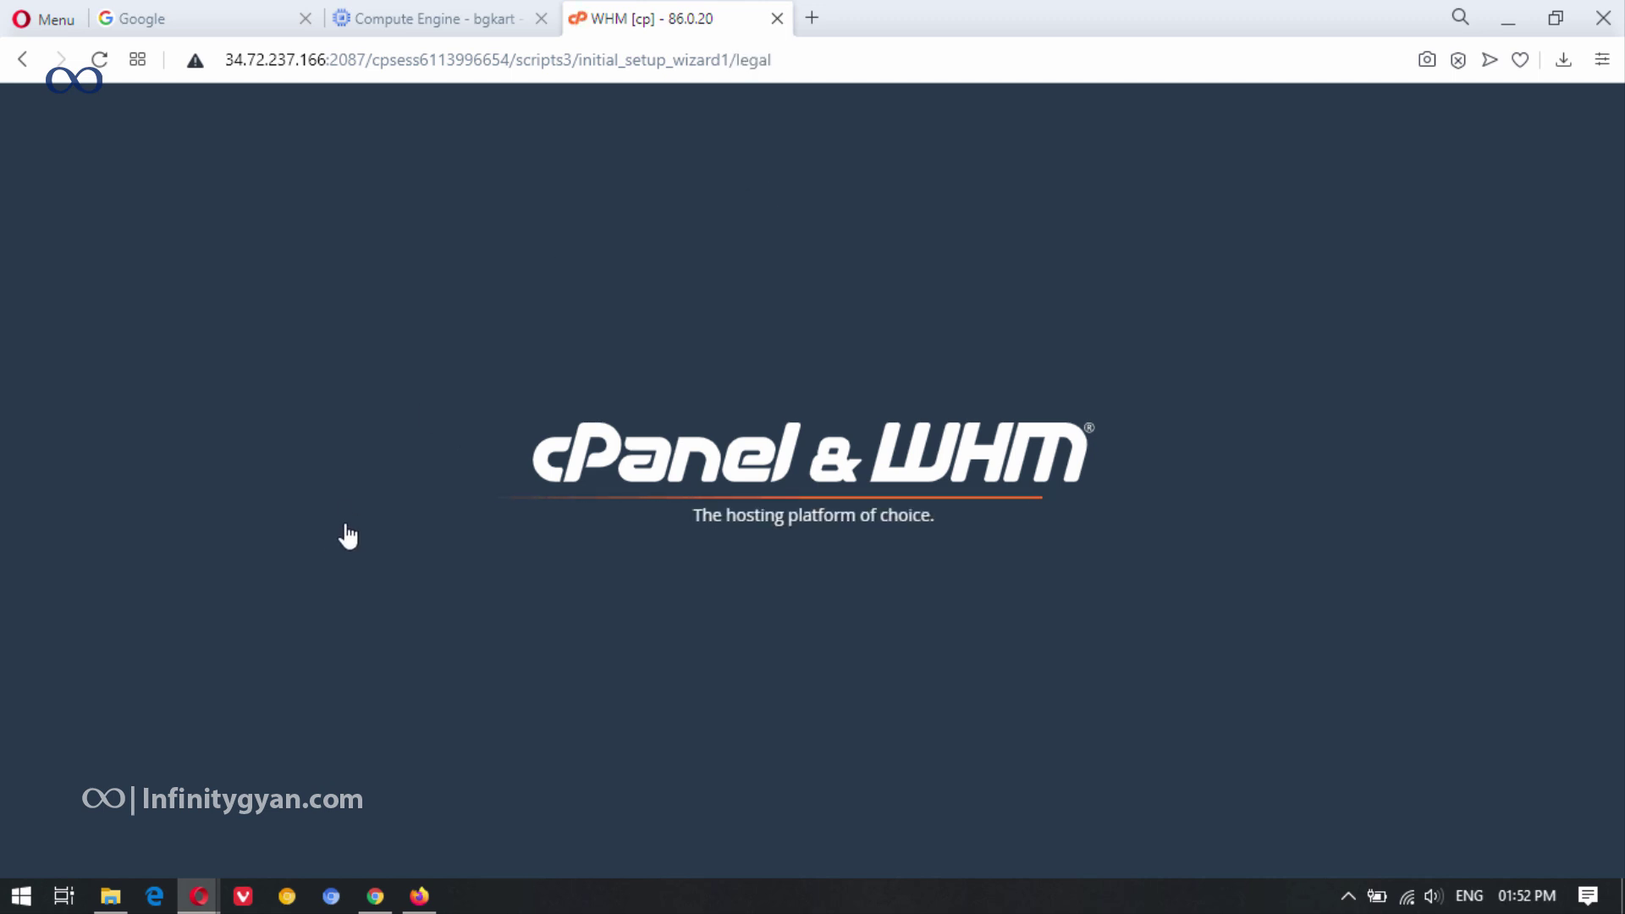
# Accept the terms, enter the contact e-mail, keep ns1/ns2.bloggerkart.com nameservers and finish setup
pyautogui.click(890, 777)
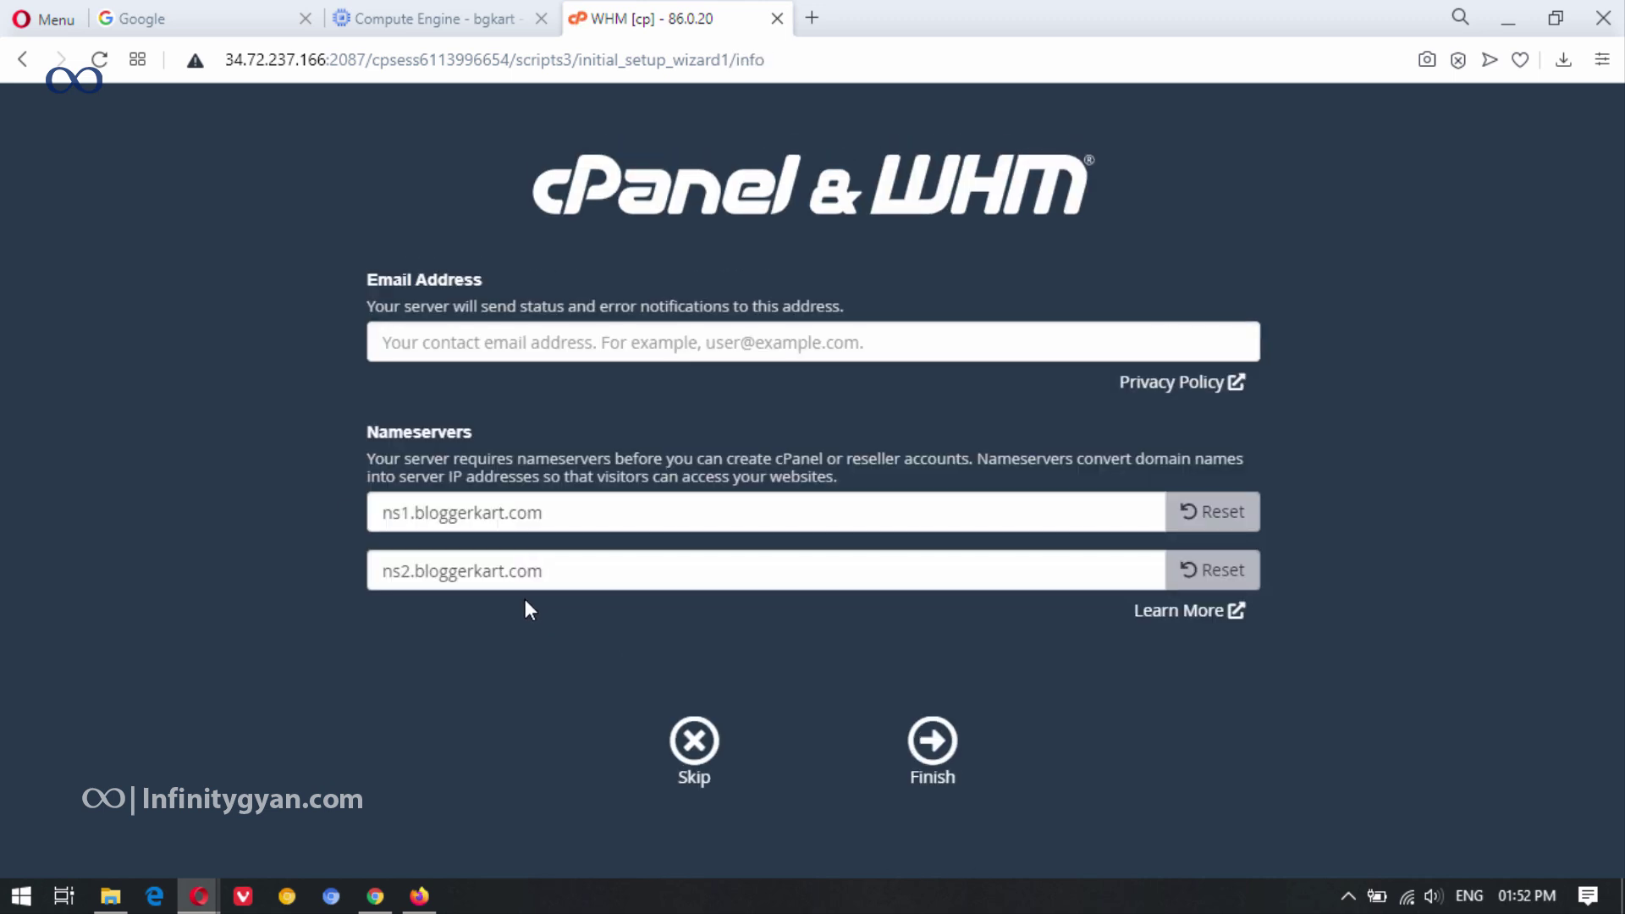
pyautogui.click(502, 338)
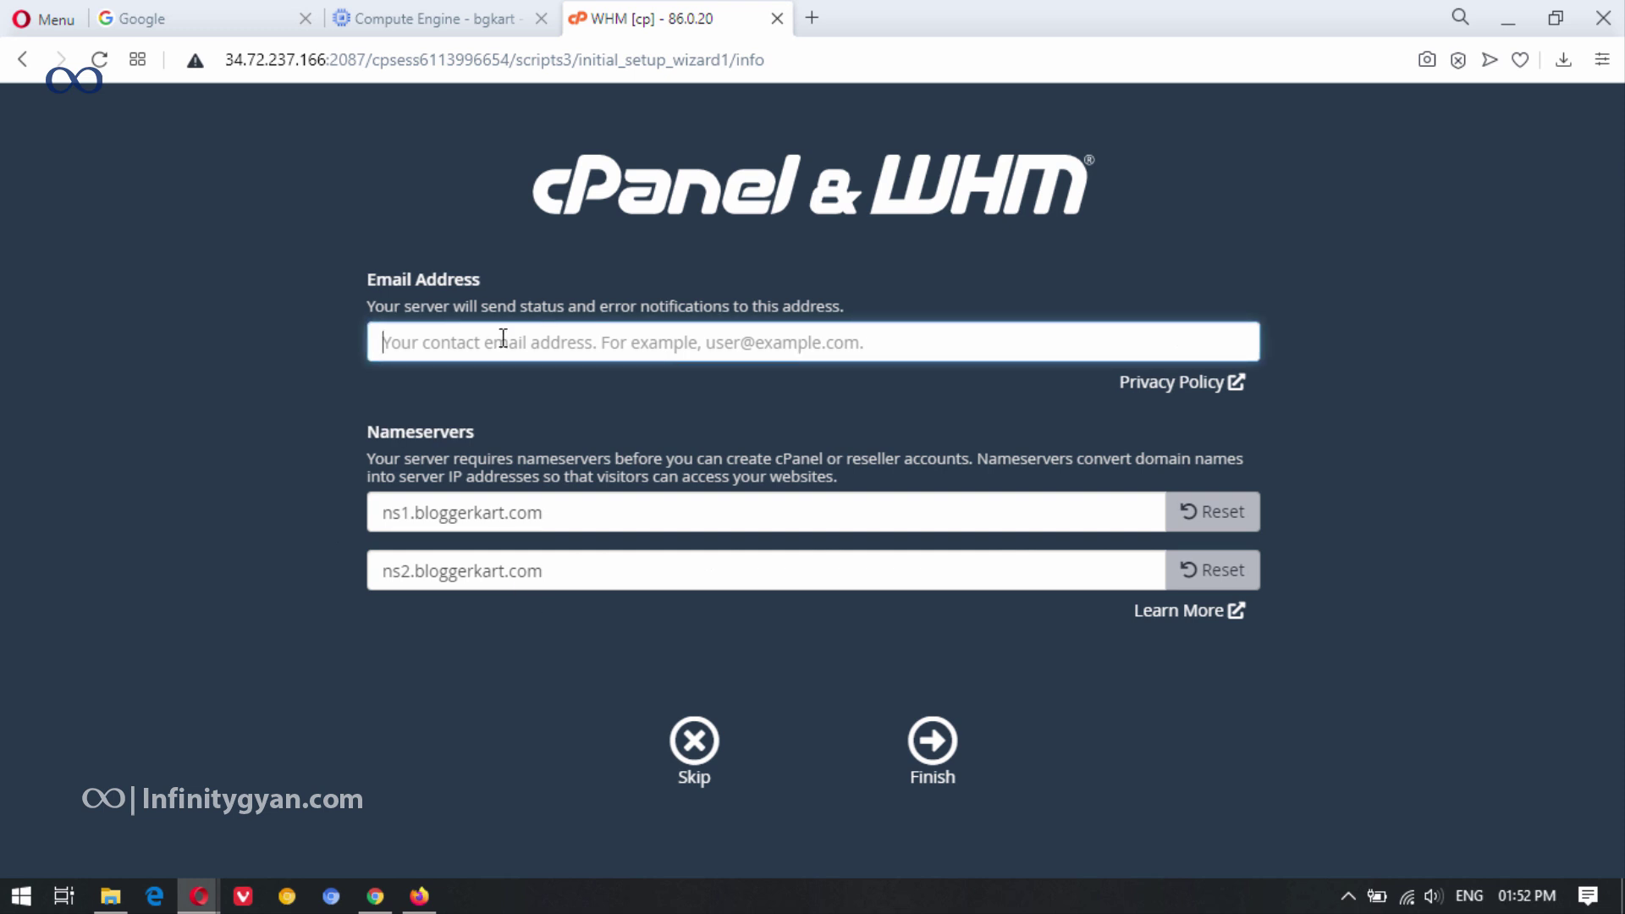
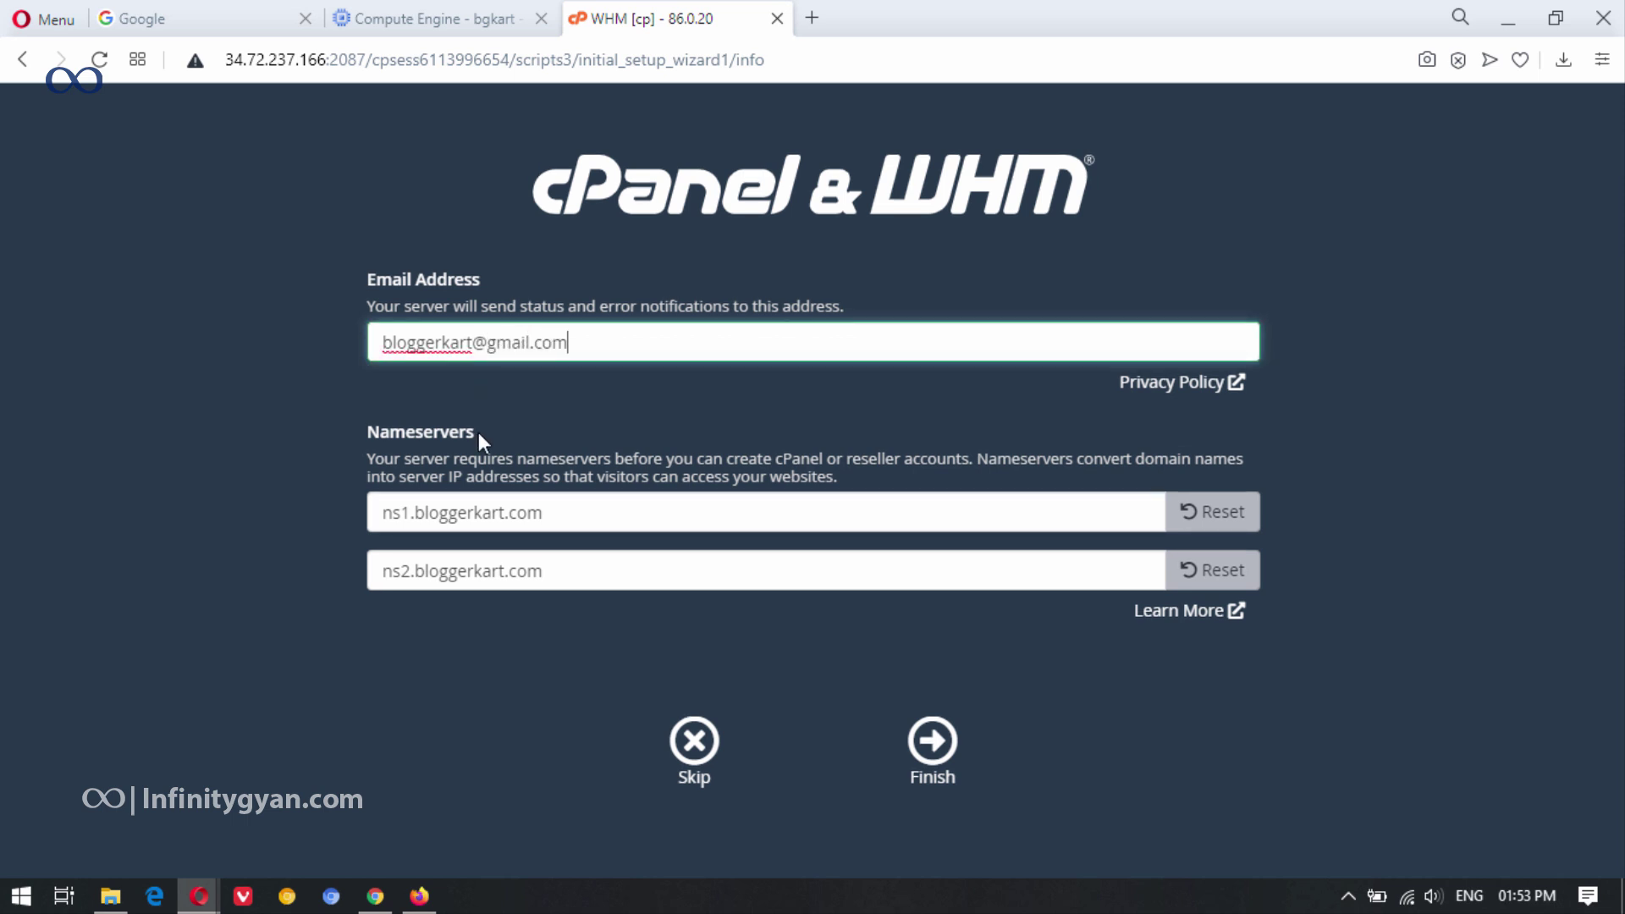
pyautogui.click(563, 510)
pyautogui.click(616, 573)
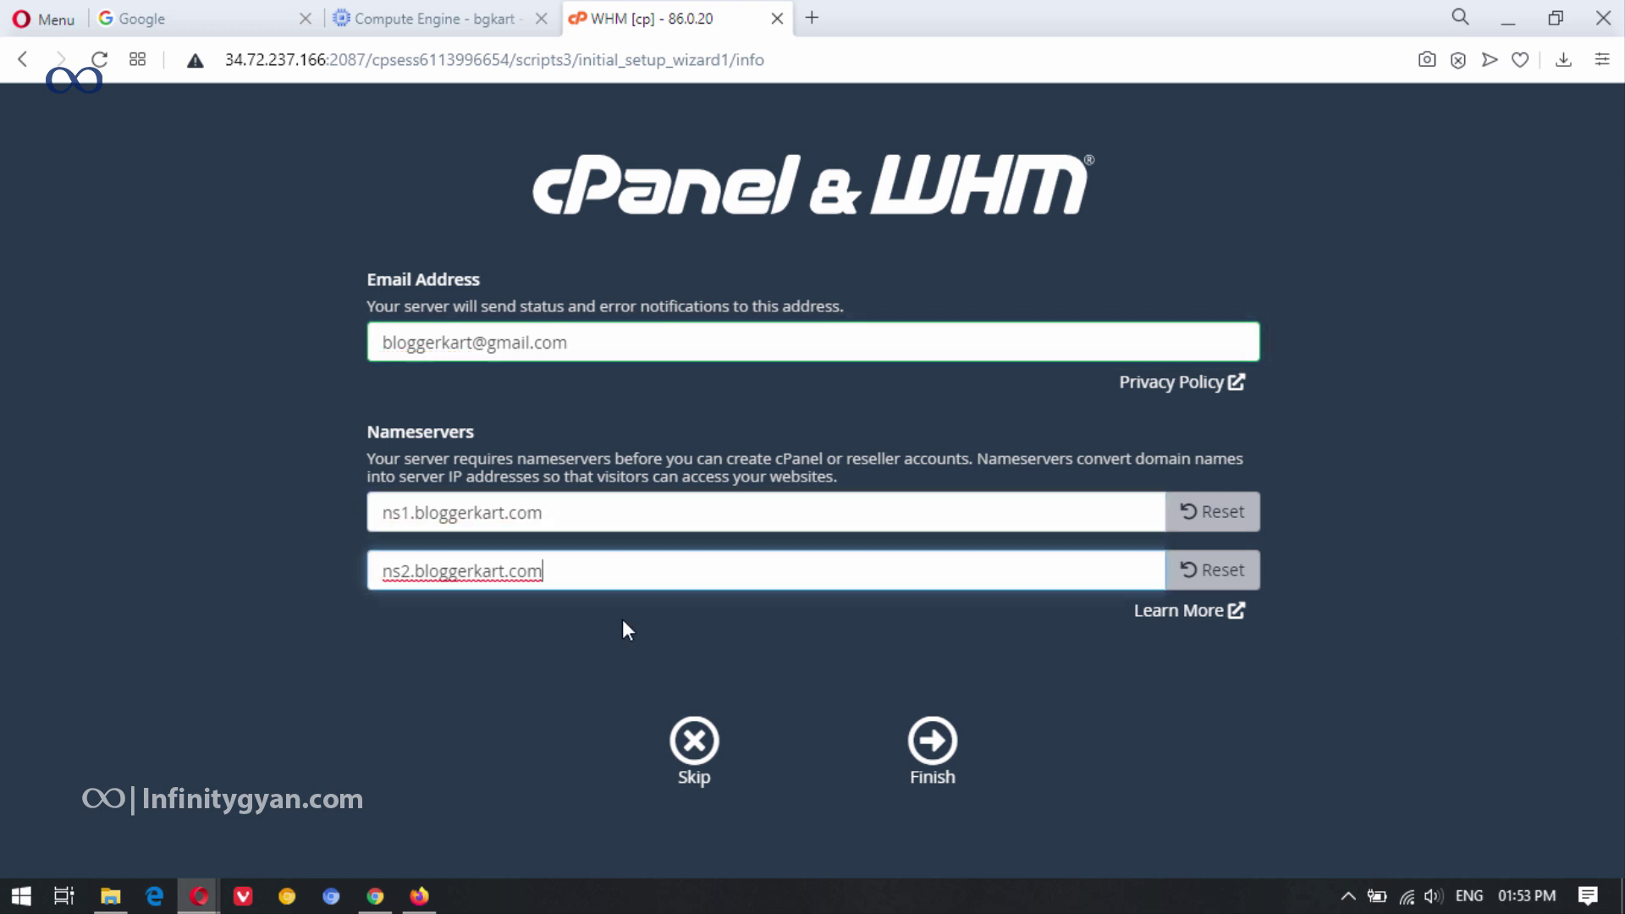
pyautogui.click(933, 766)
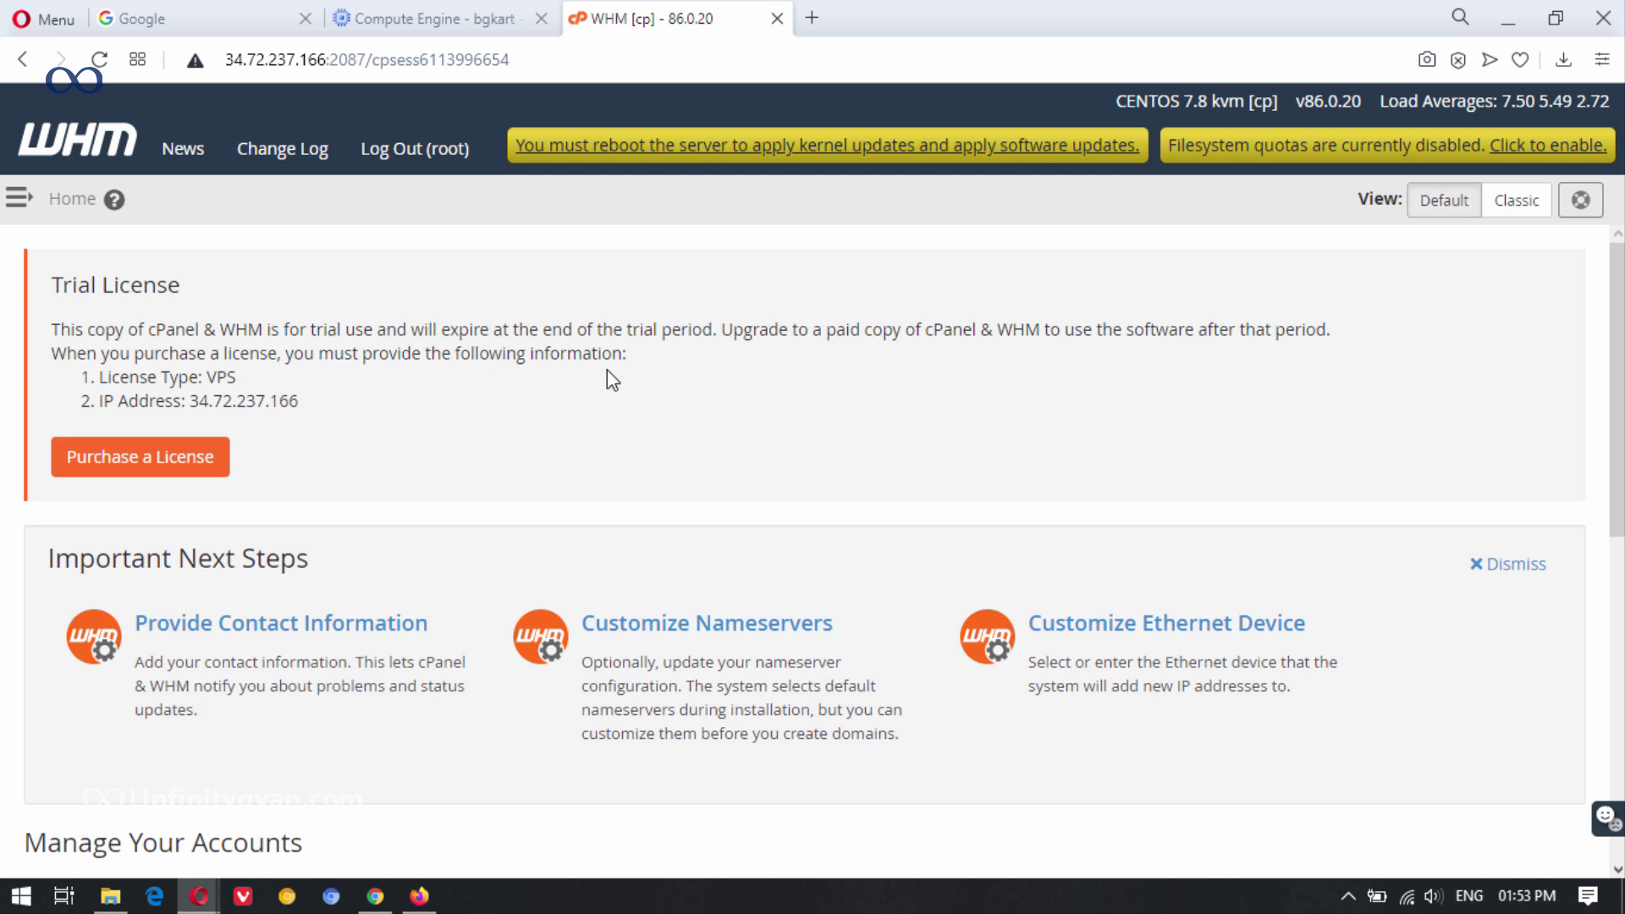
# Start a graceful server reboot from WHM's System Reboot page to apply the kernel updates
pyautogui.moveTo(648, 127); pyautogui.dragTo(1161, 187)
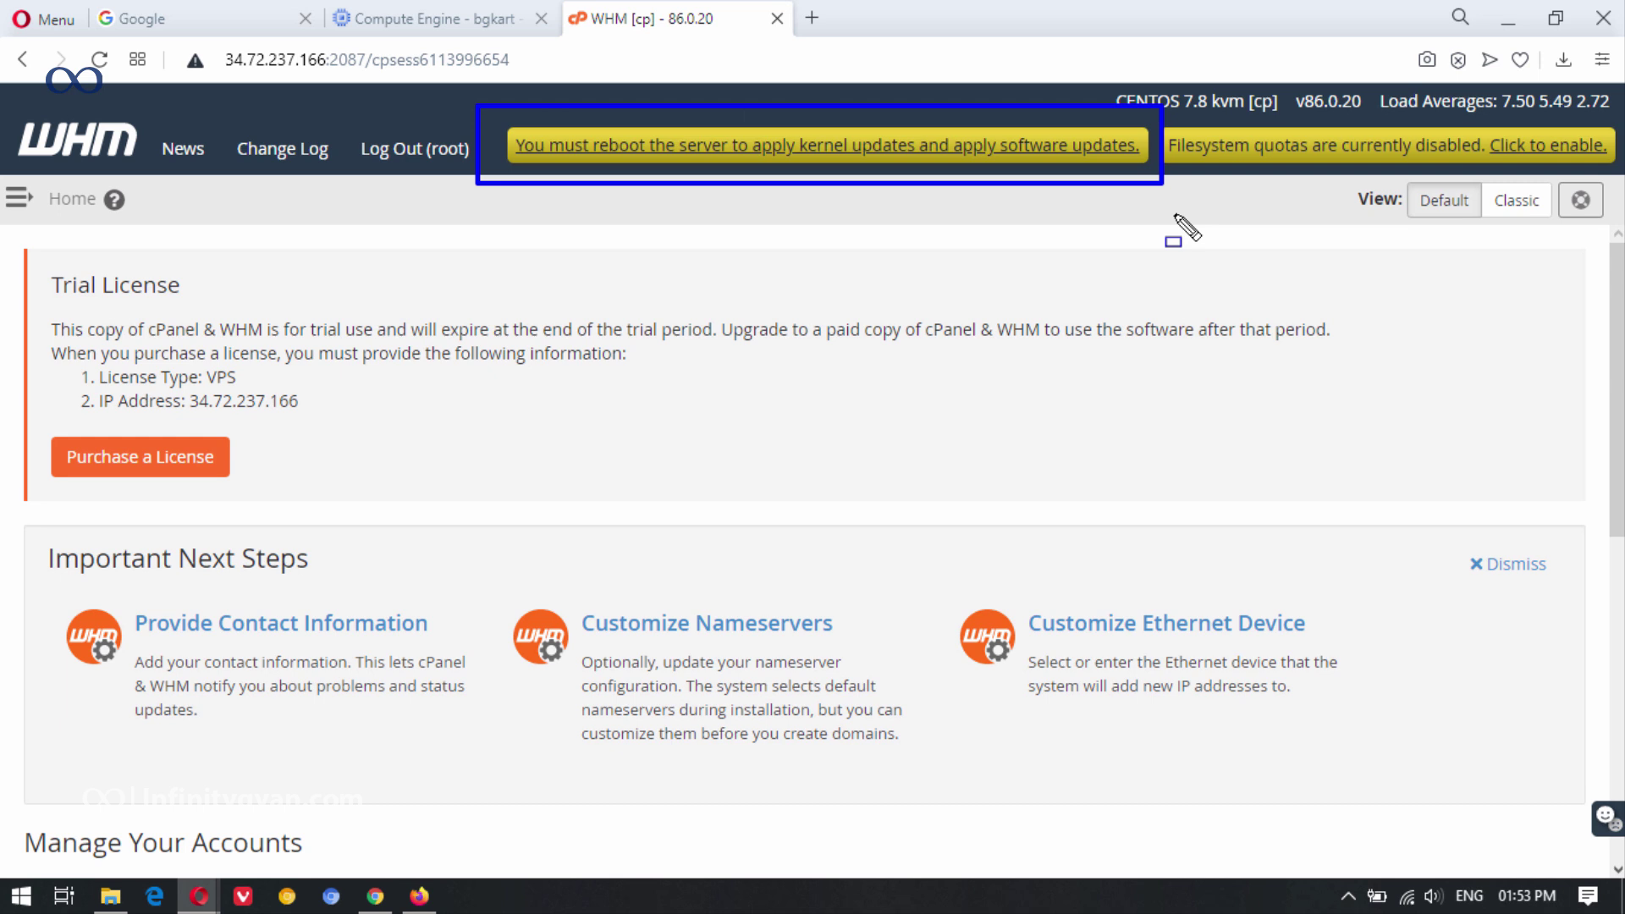
pyautogui.press('Escape')
pyautogui.click(808, 137)
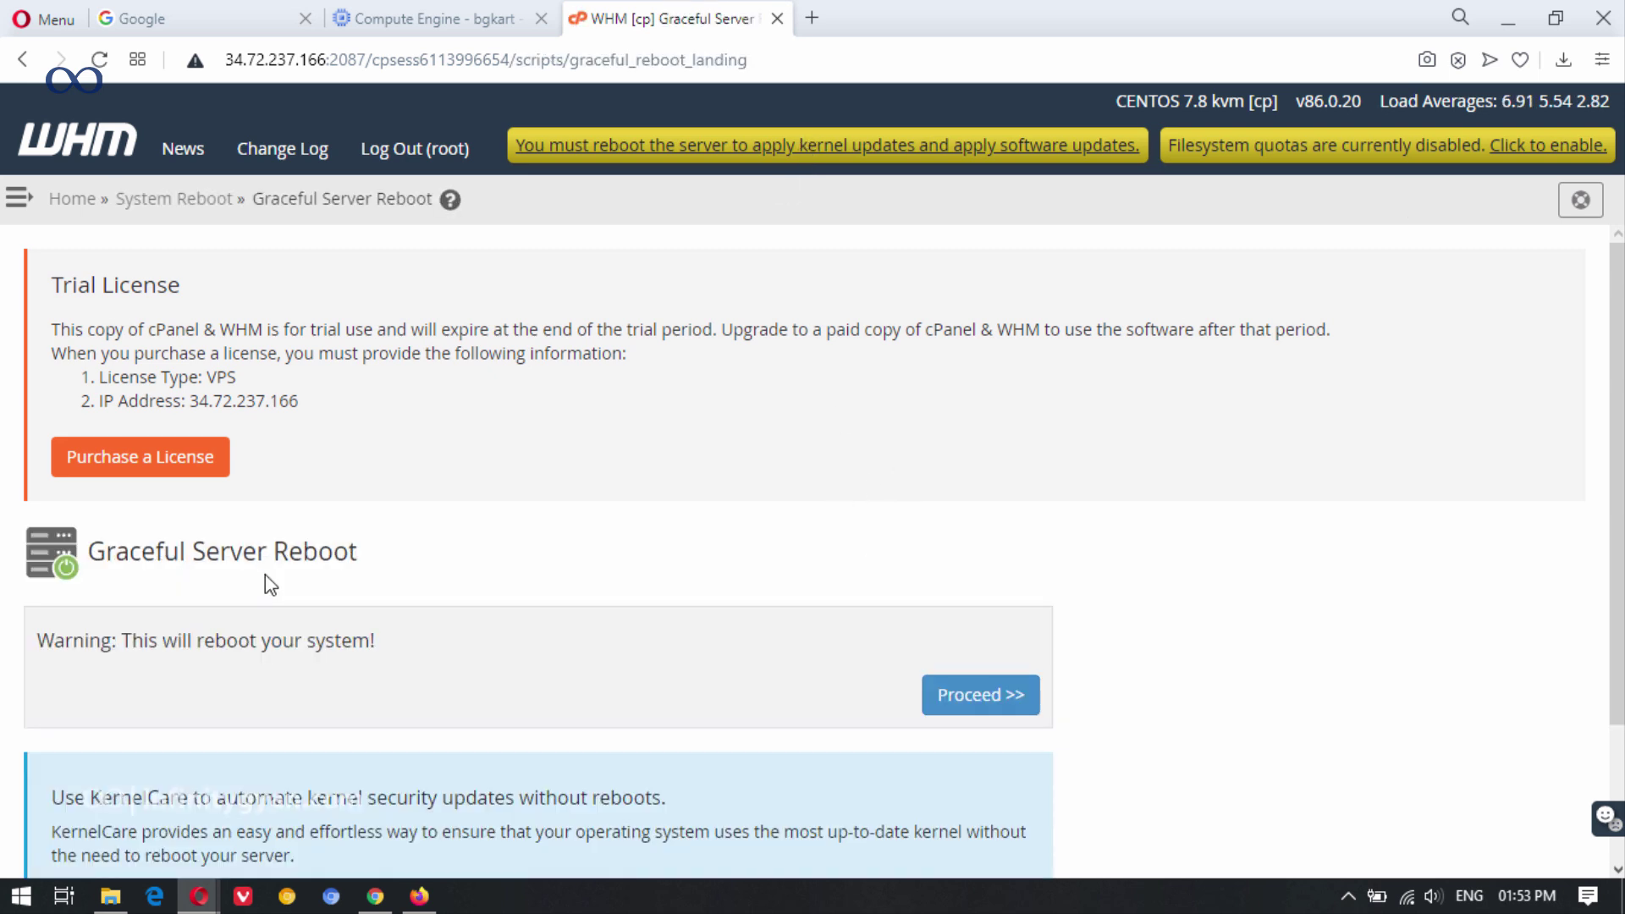
pyautogui.click(976, 709)
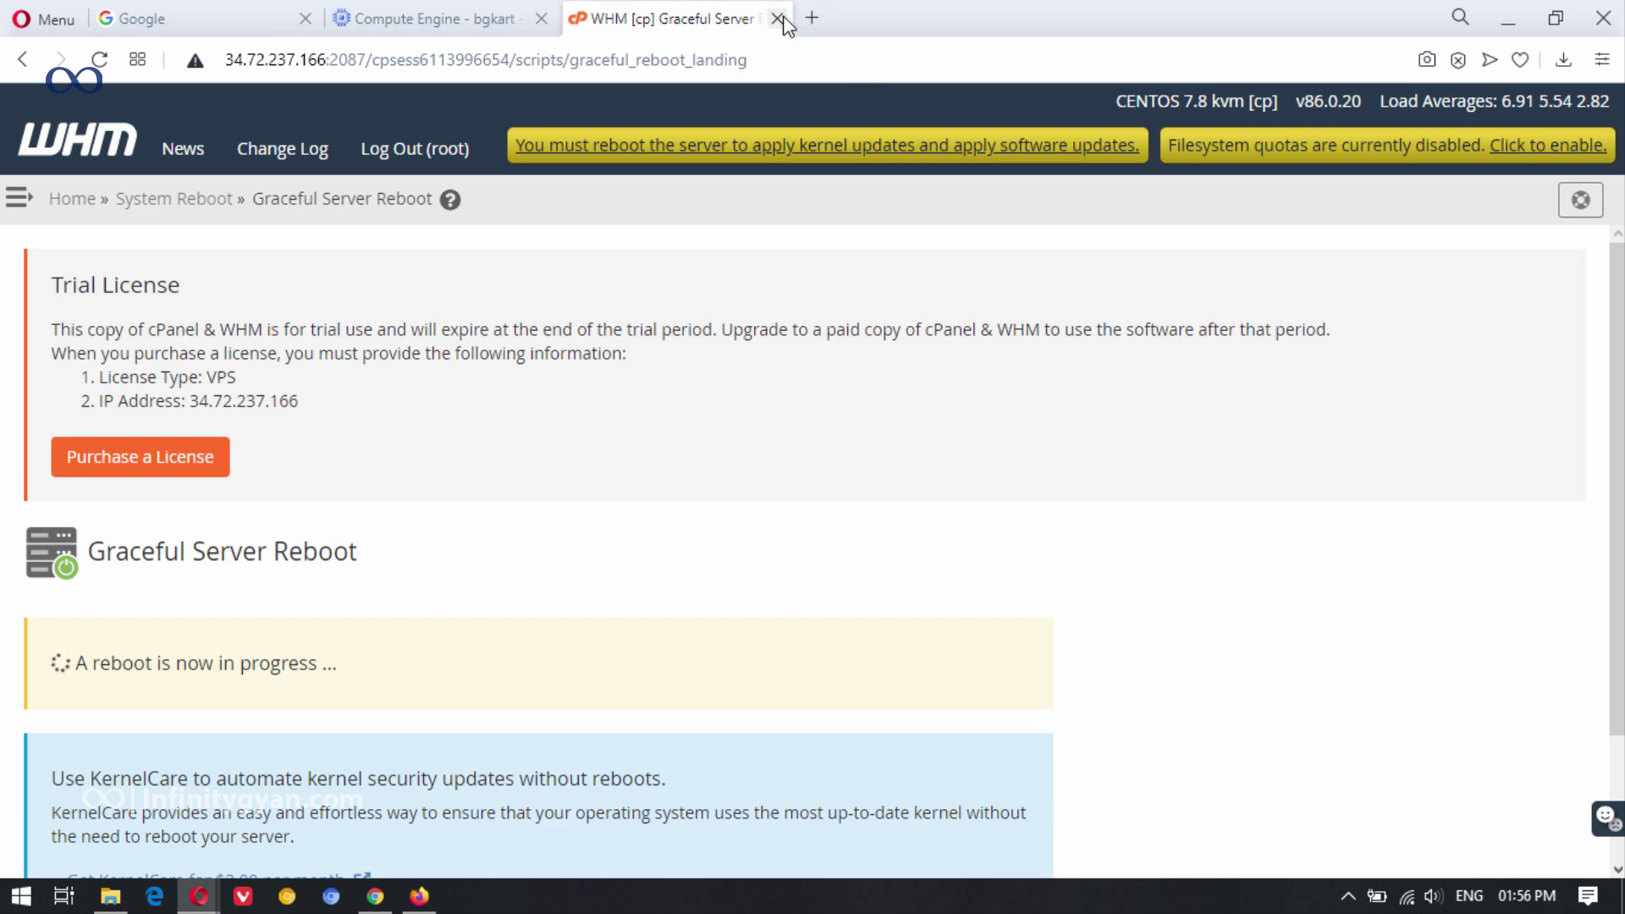
pyautogui.click(777, 18)
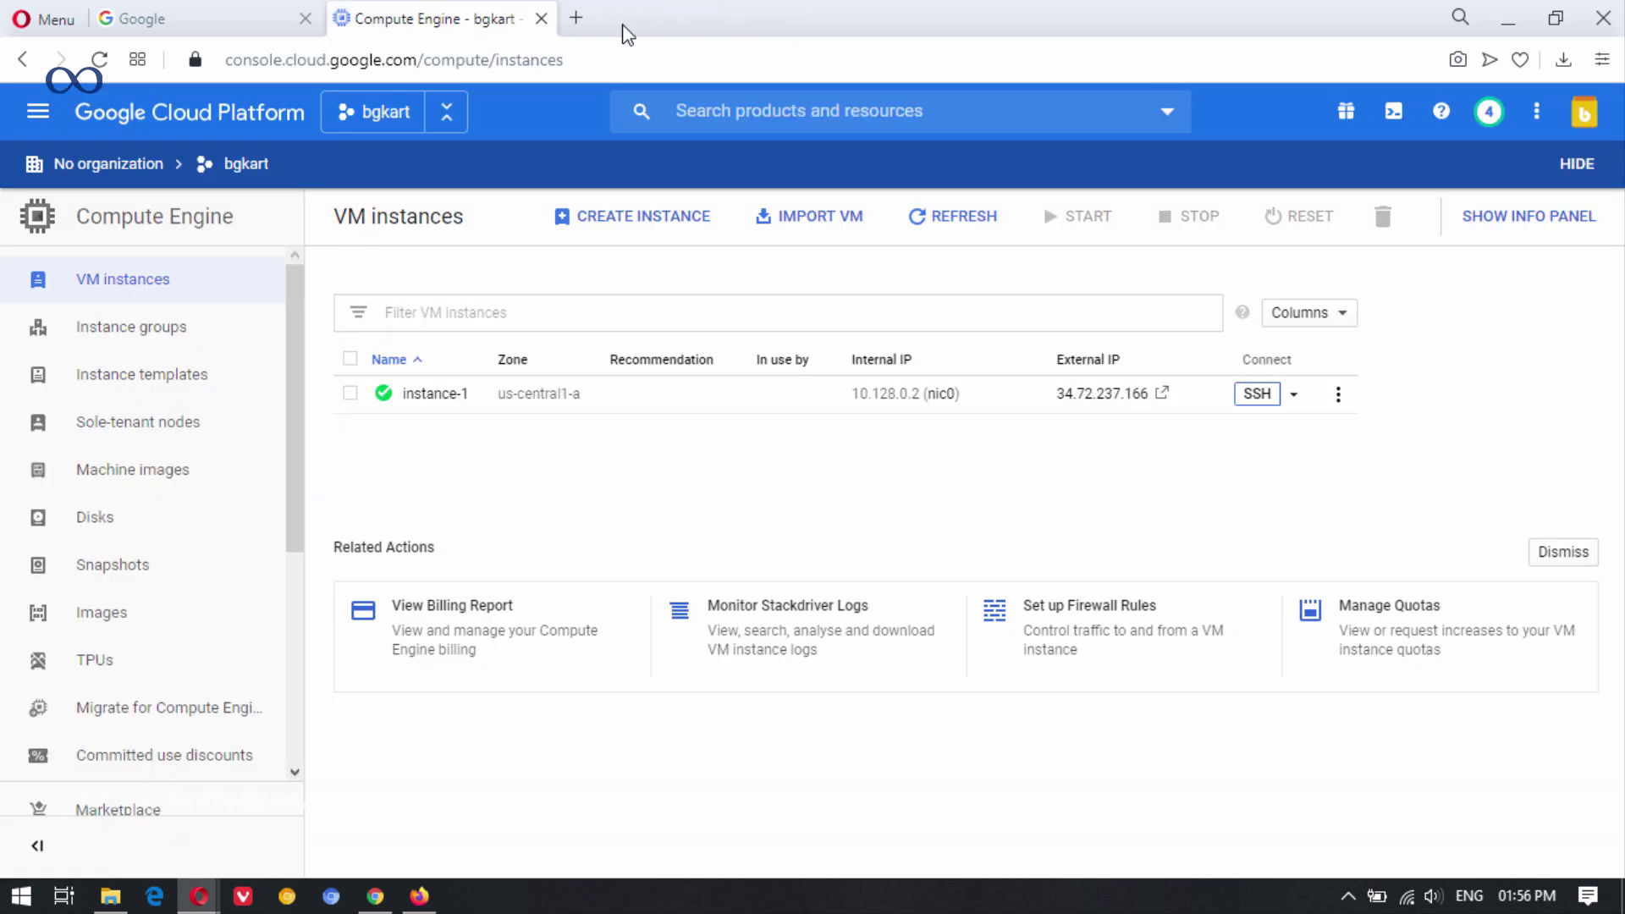
pyautogui.hotkey('ctrl', 't')
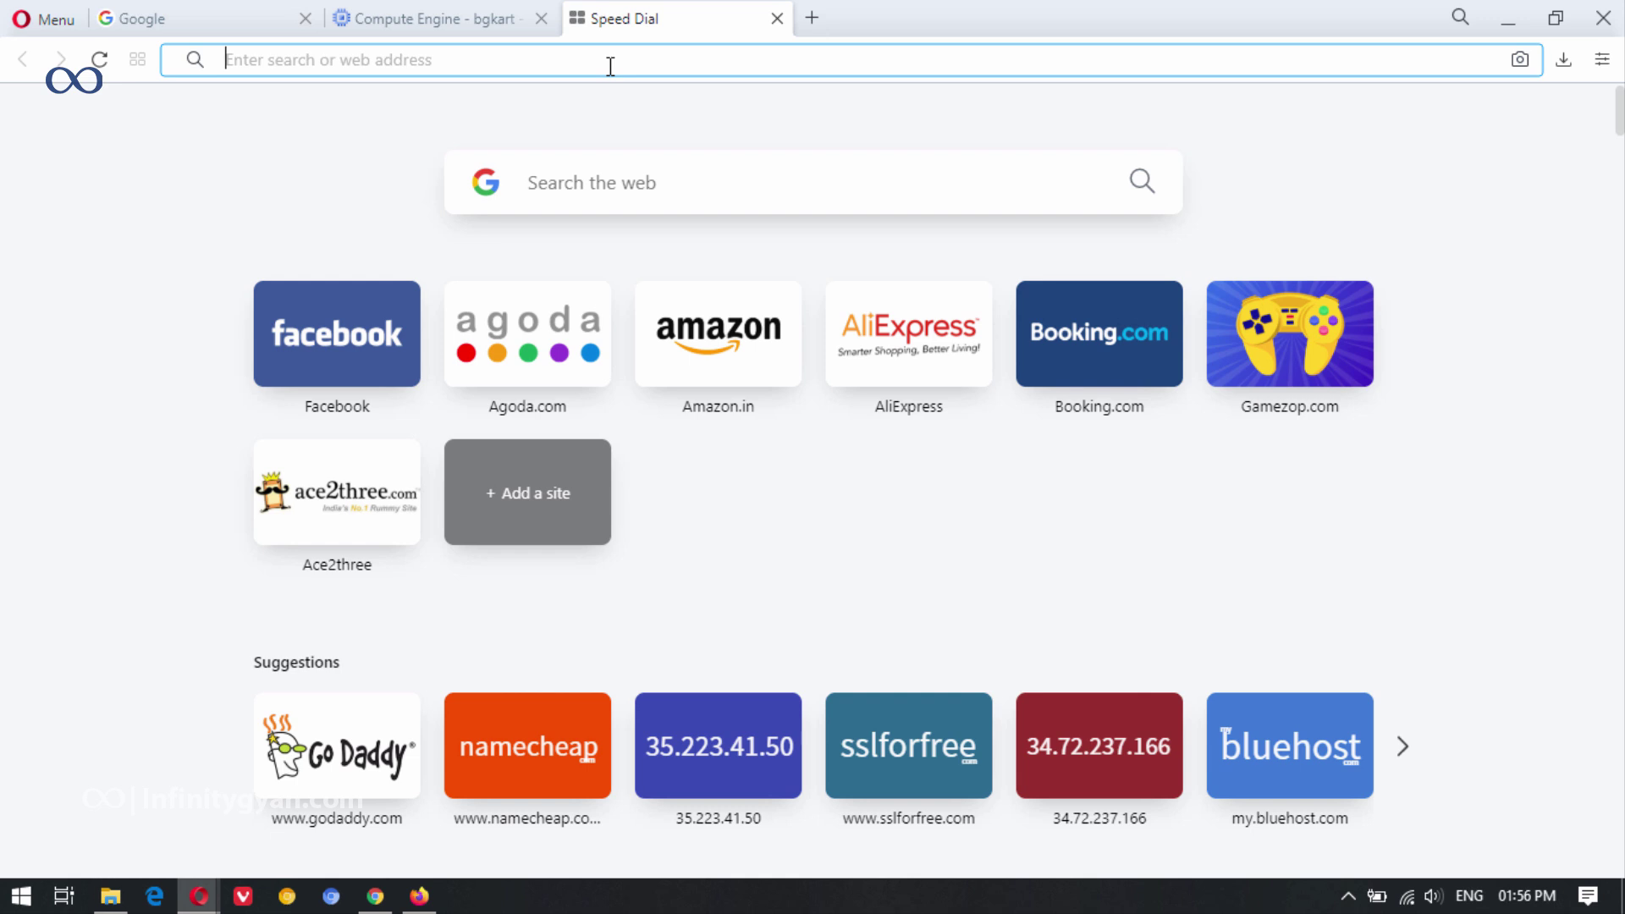
pyautogui.write('https://34.72.237.166:2087')
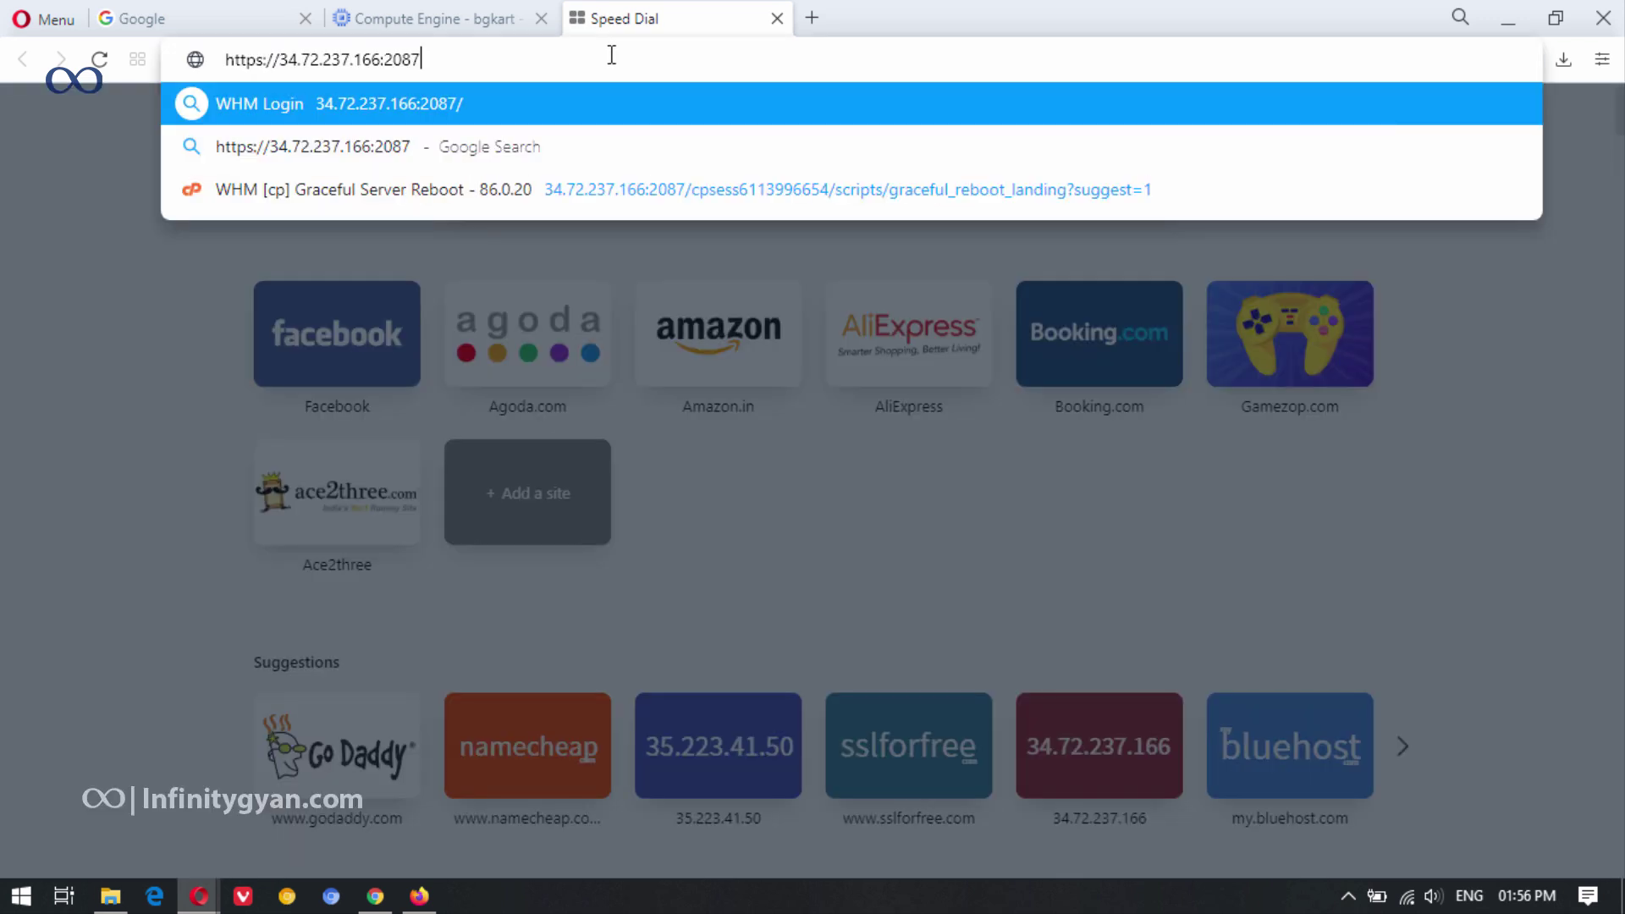
pyautogui.press('Return')
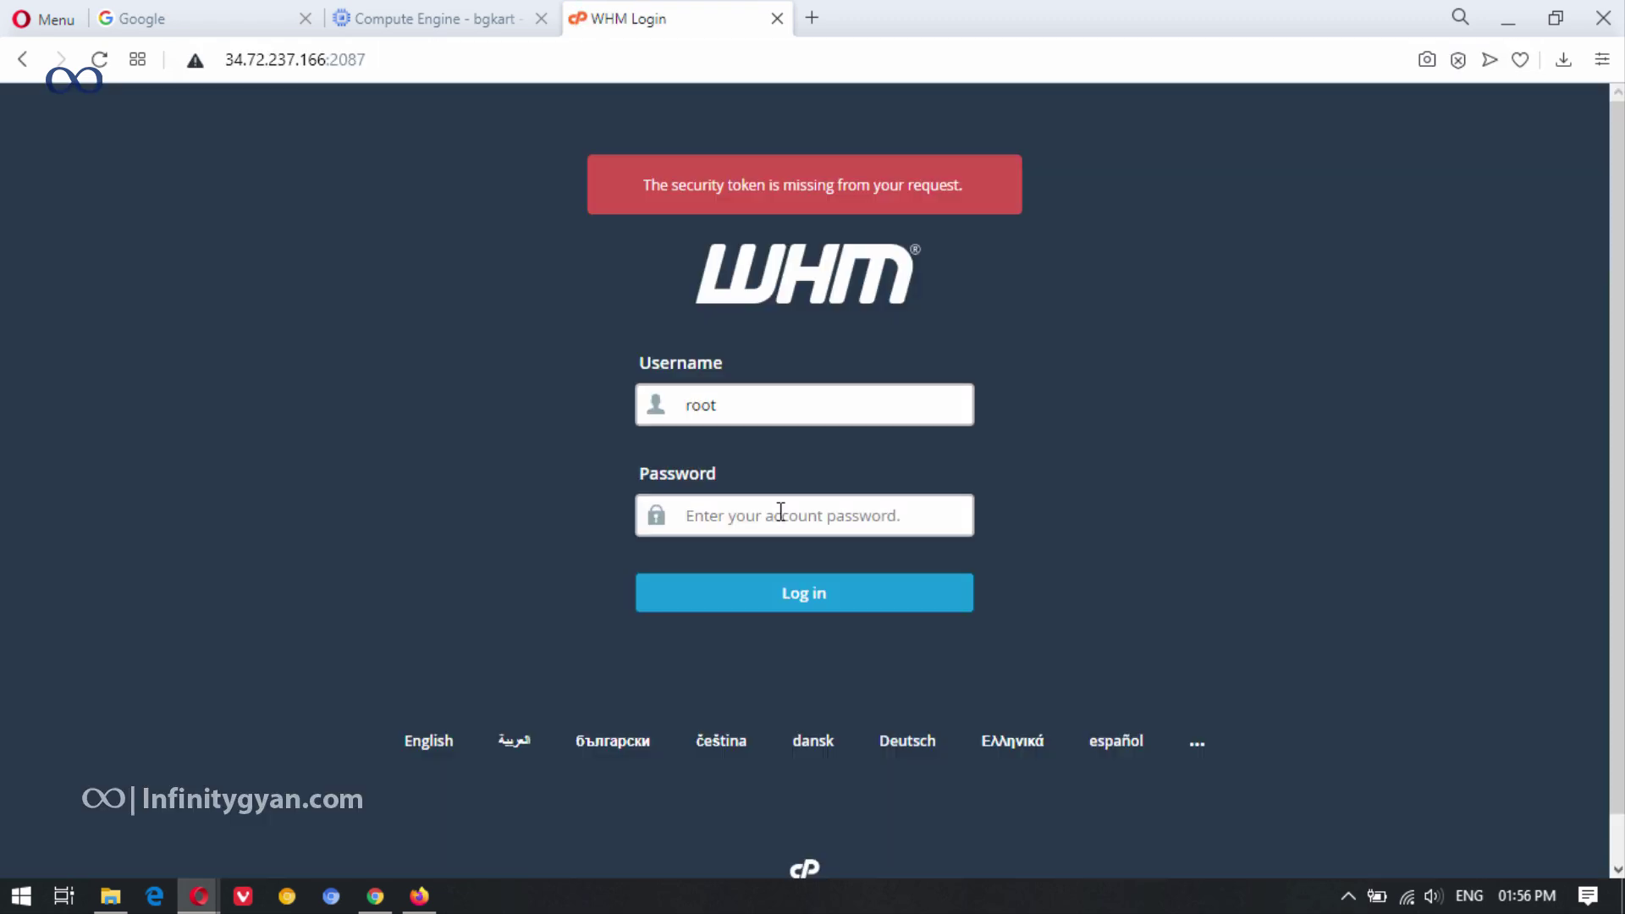
pyautogui.write('•')
pyautogui.press('BackSpace')
pyautogui.write('••••••')
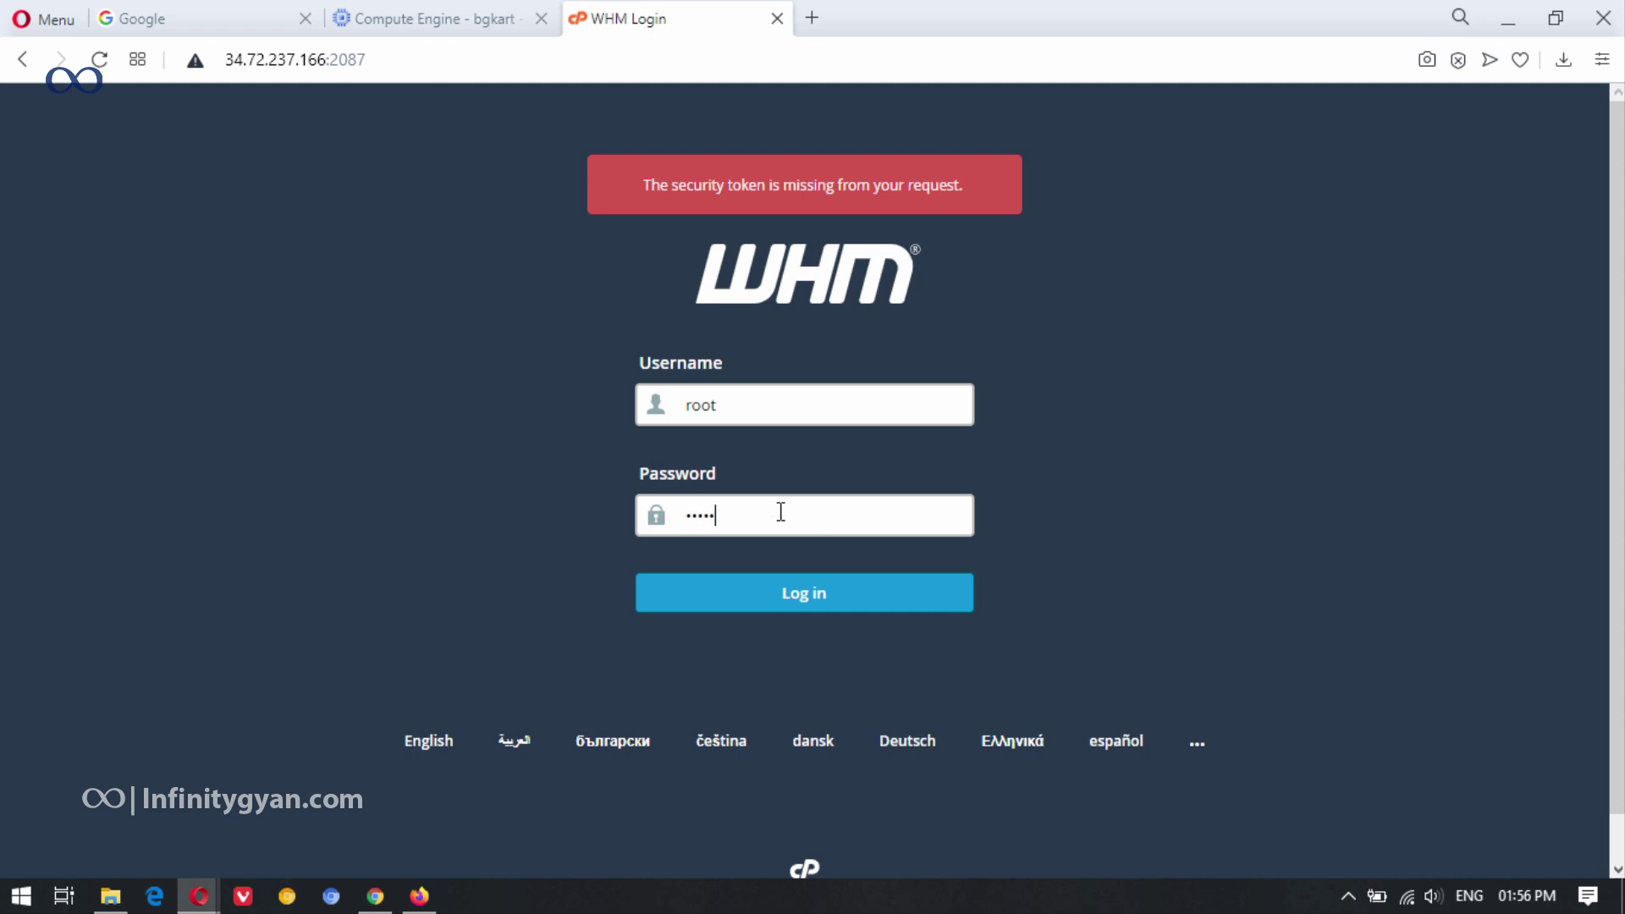
pyautogui.write('••••')
pyautogui.press('Return')
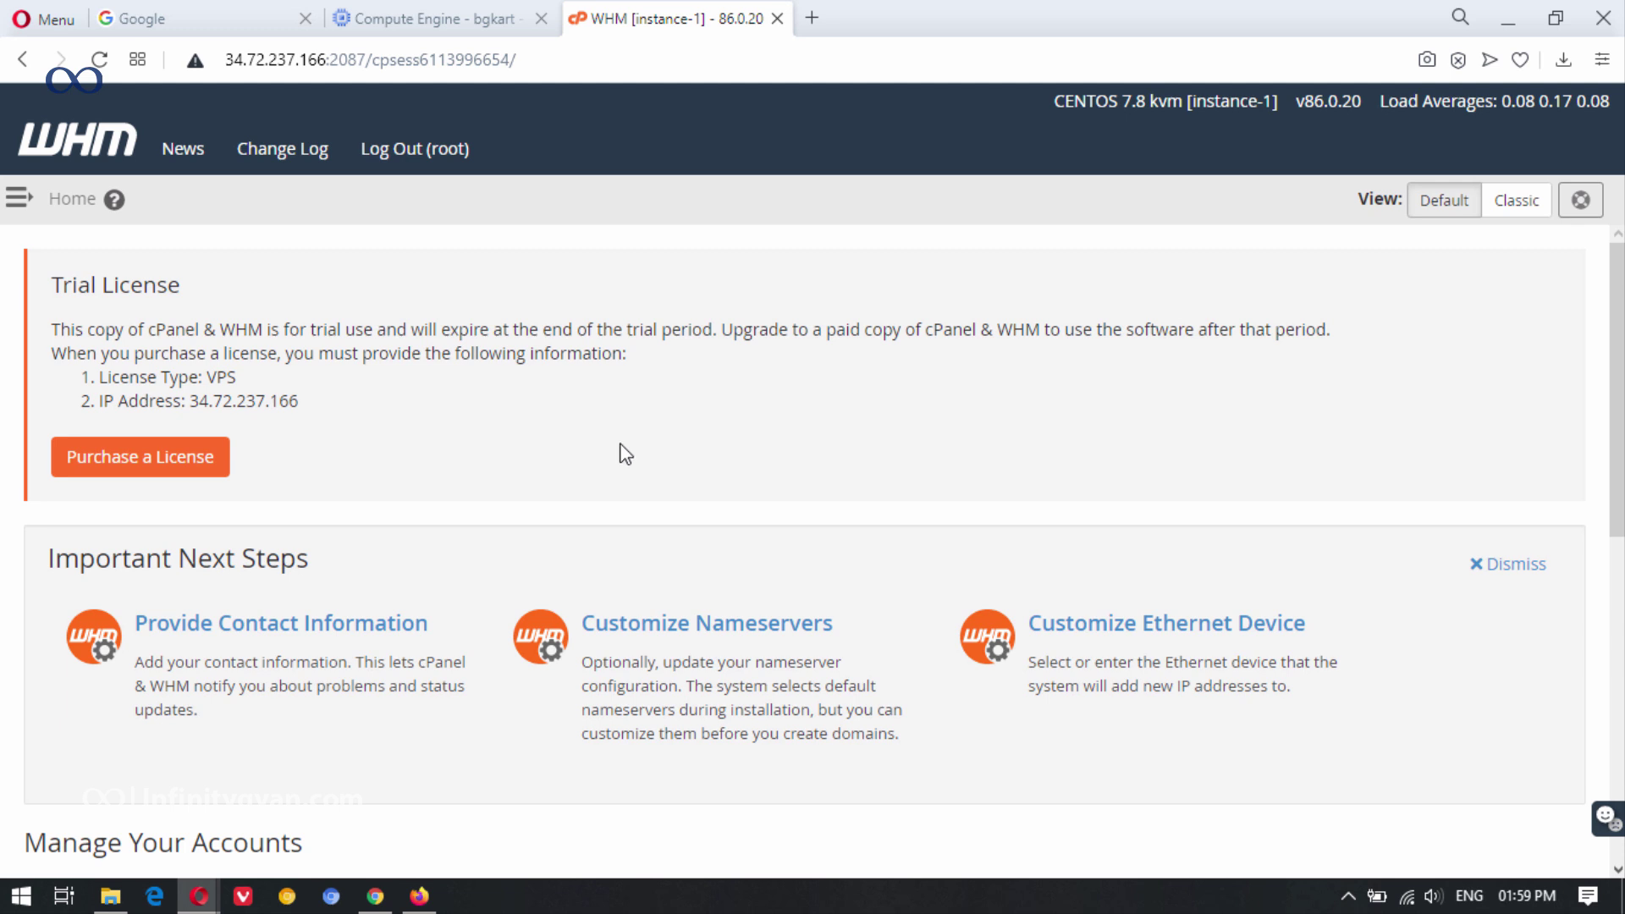
pyautogui.moveTo(1617, 303); pyautogui.dragTo(1617, 482)
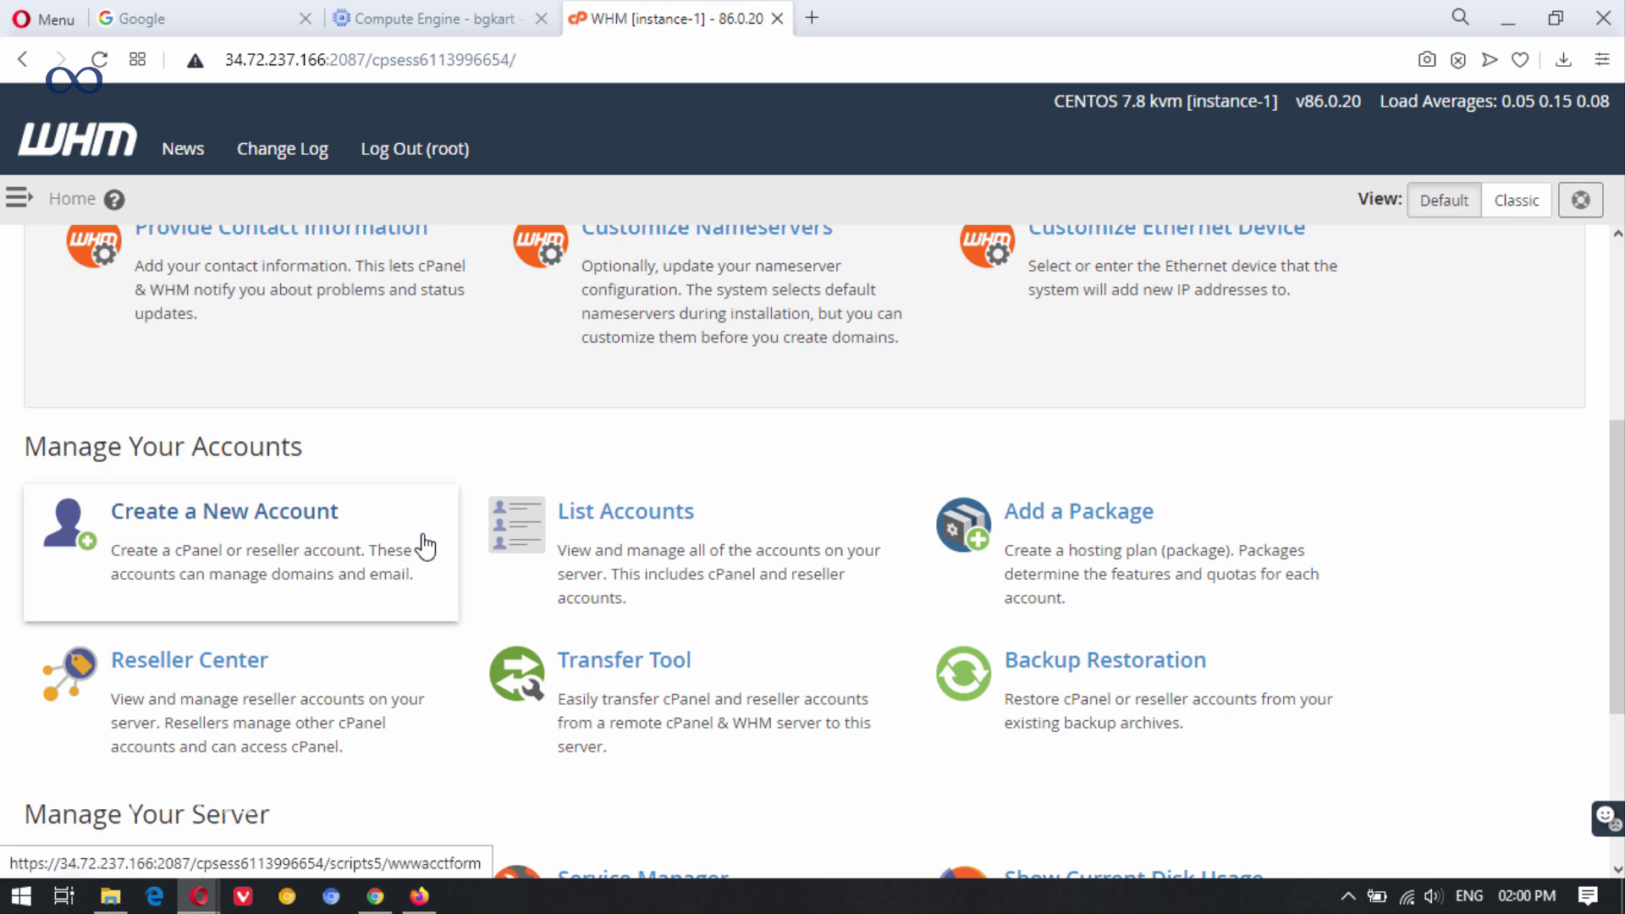
pyautogui.scroll(-1, 423, 488)
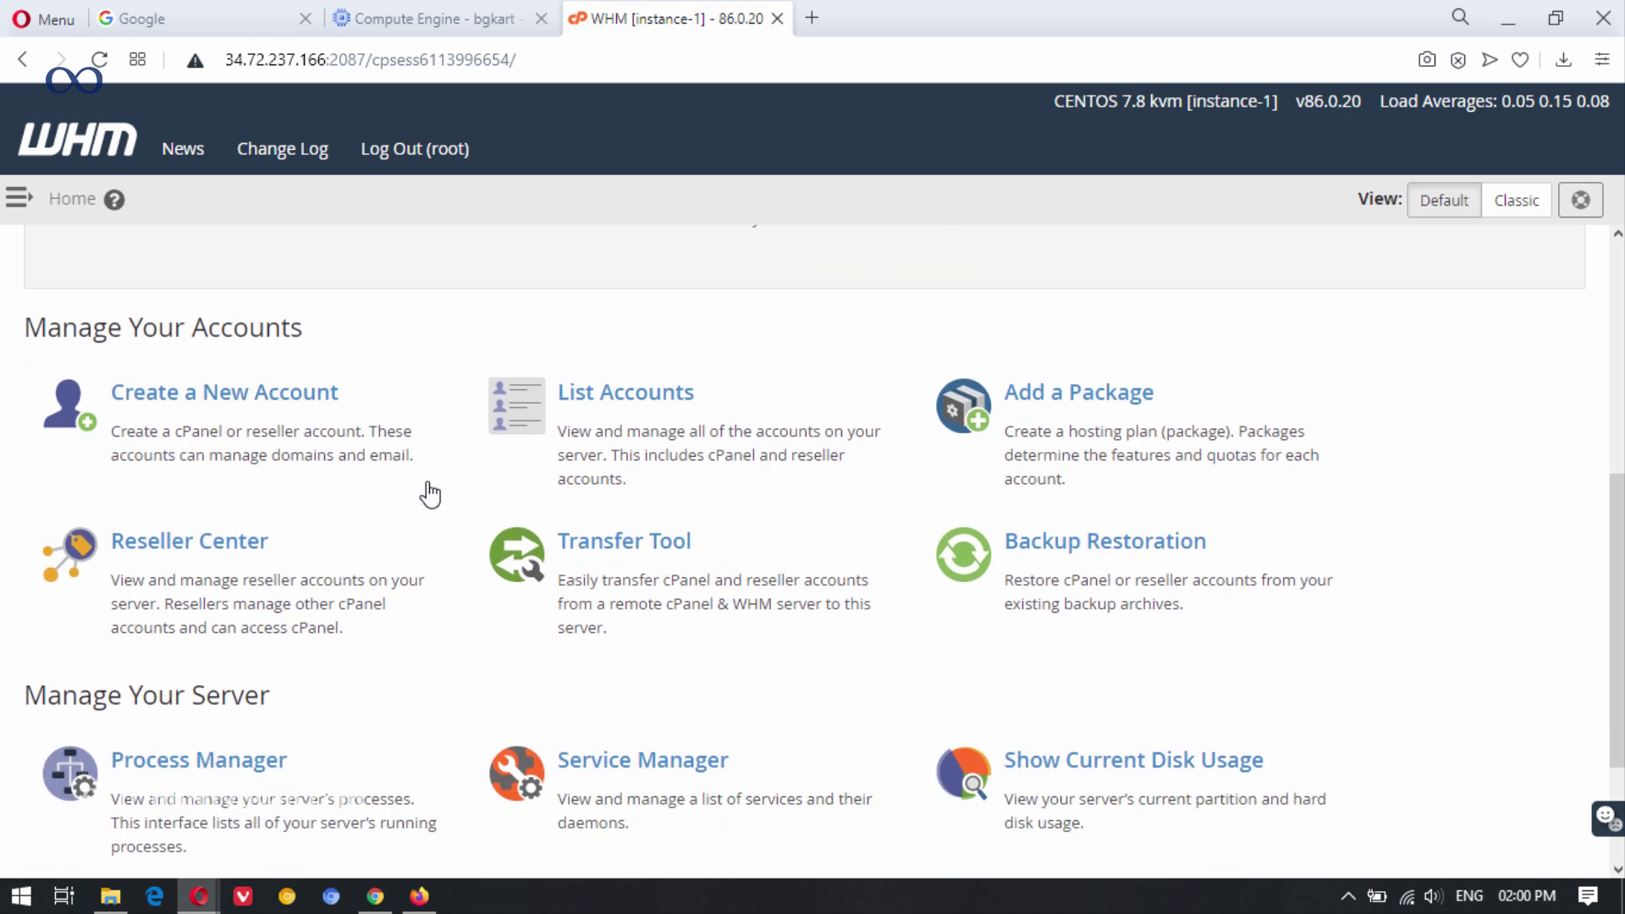
# Sign in to Namecheap in a new tab, then return to the WHM tab
pyautogui.click(822, 9)
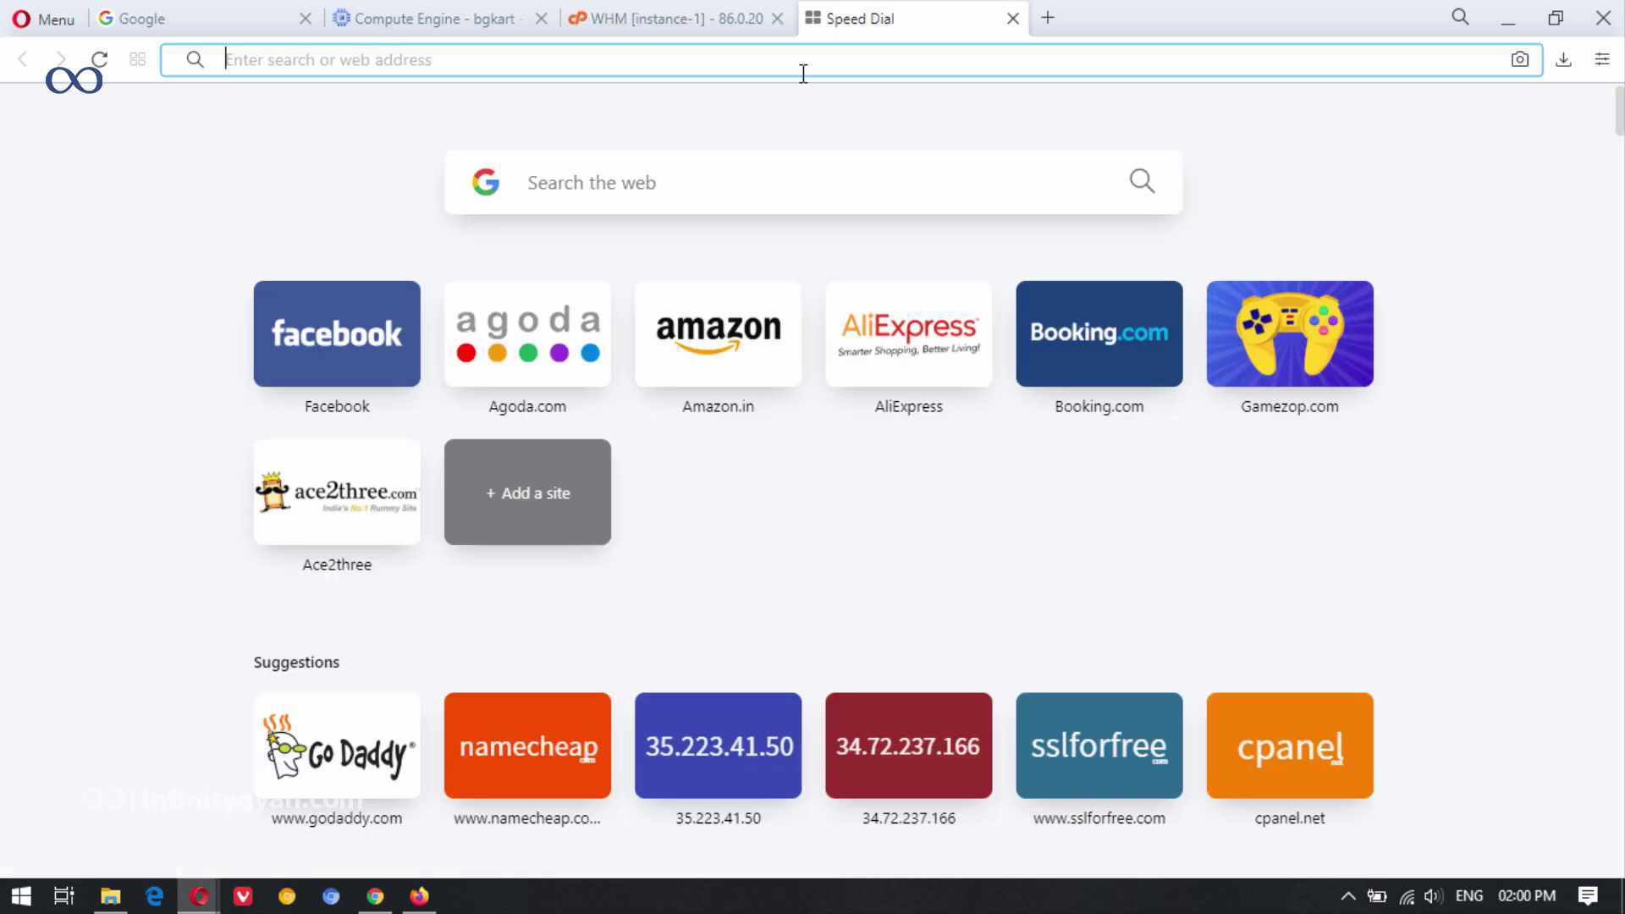
pyautogui.write('namecheap.com')
pyautogui.press('Return')
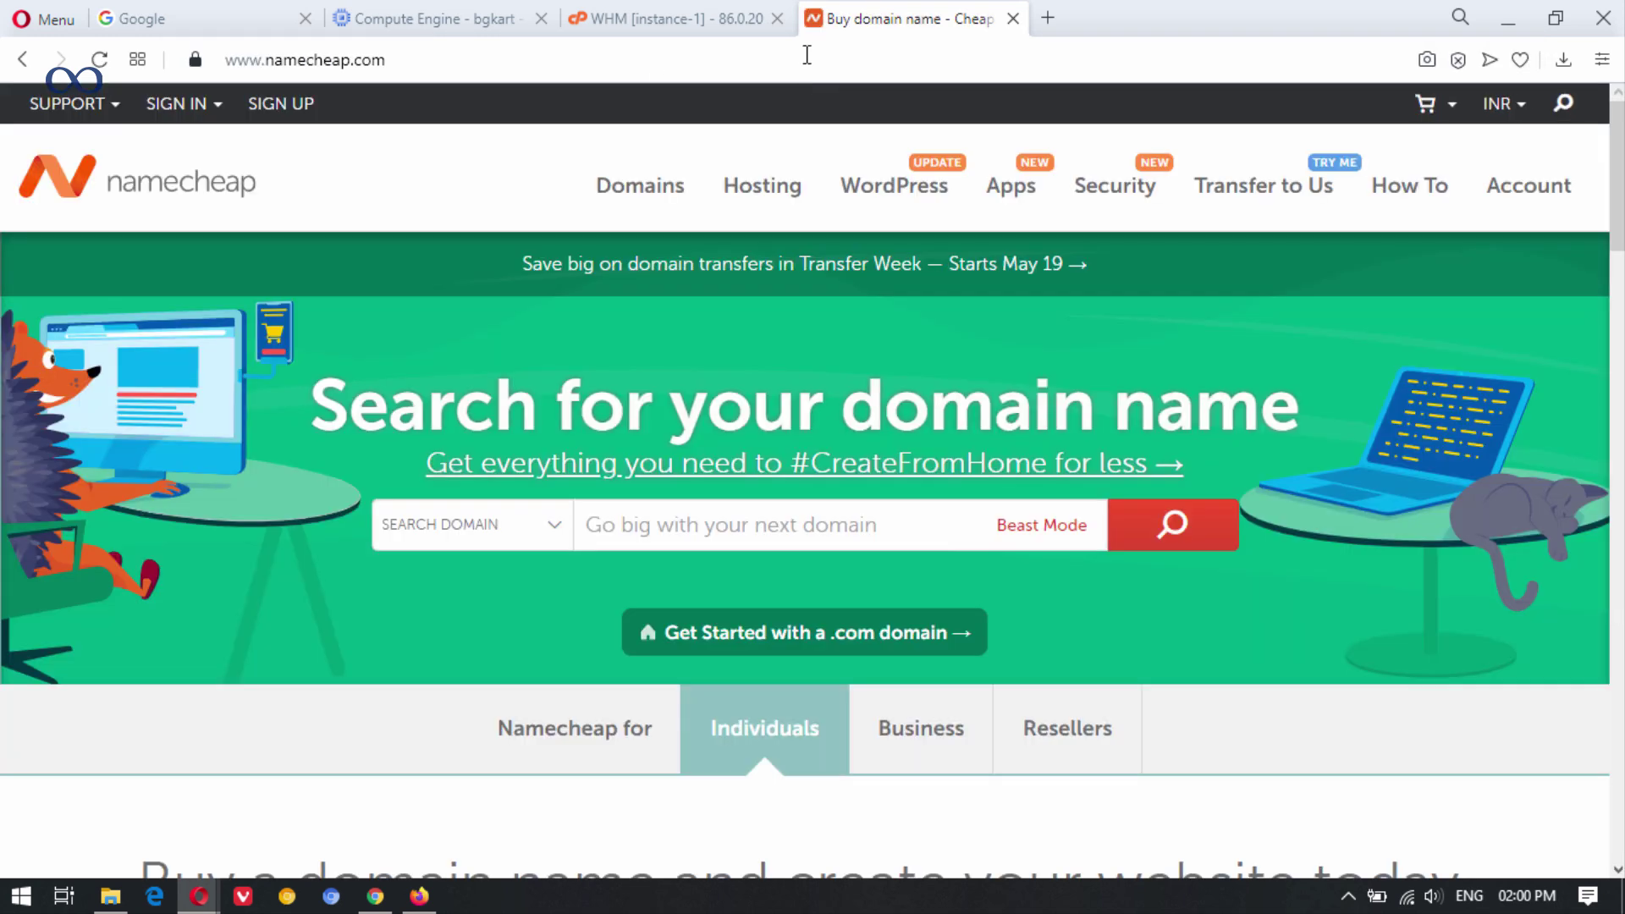
pyautogui.click(180, 103)
pyautogui.click(322, 347)
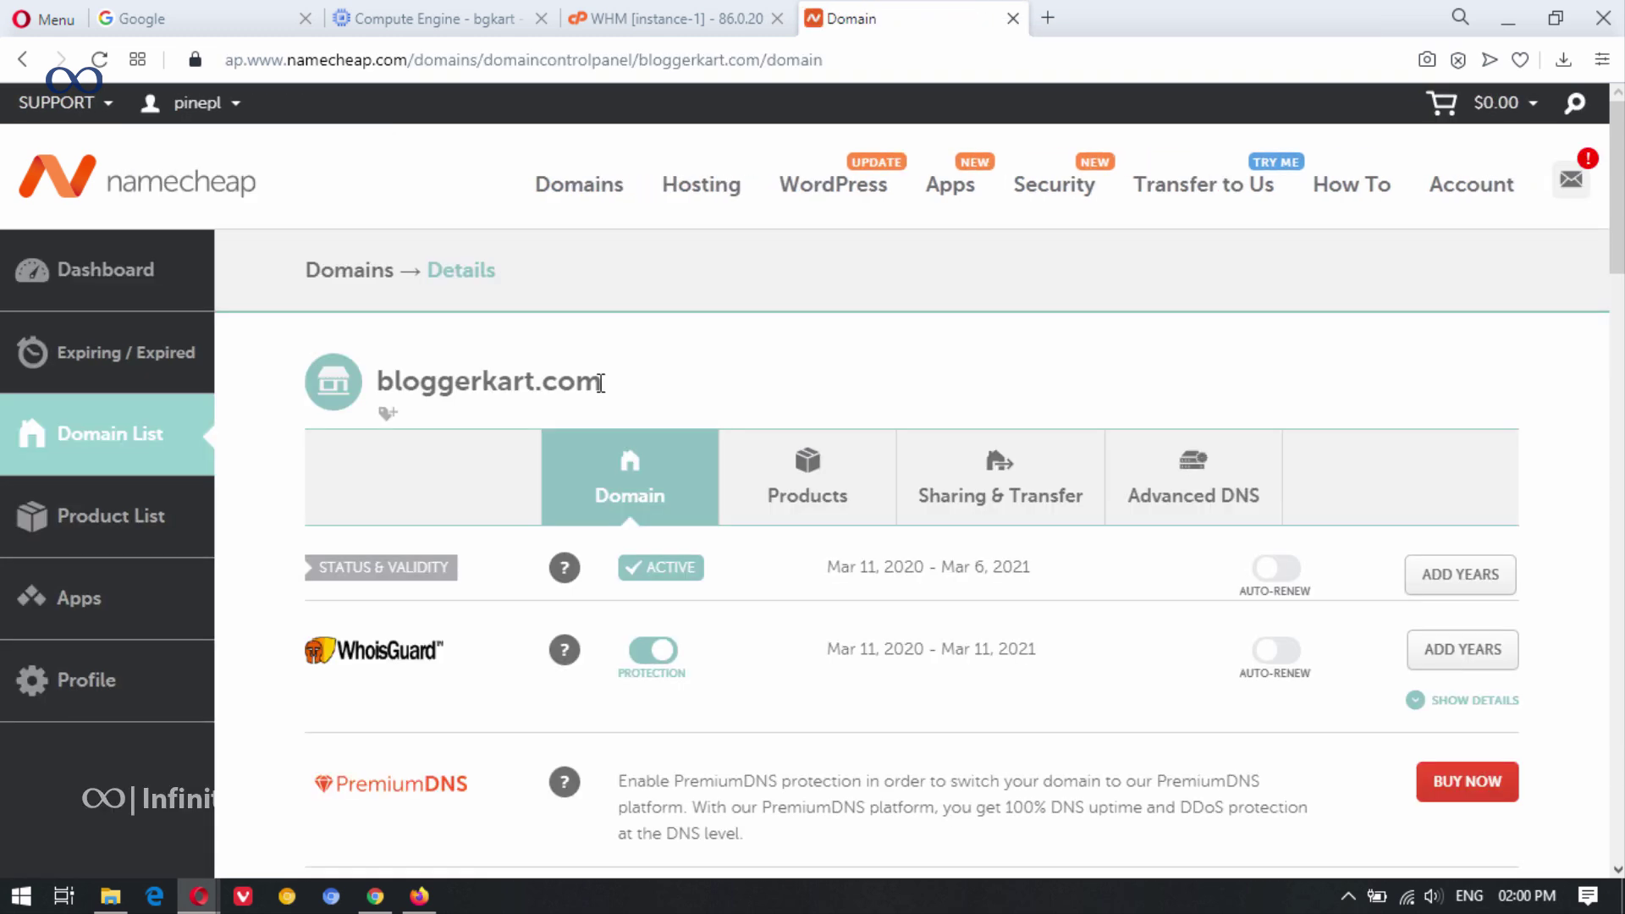
pyautogui.click(626, 10)
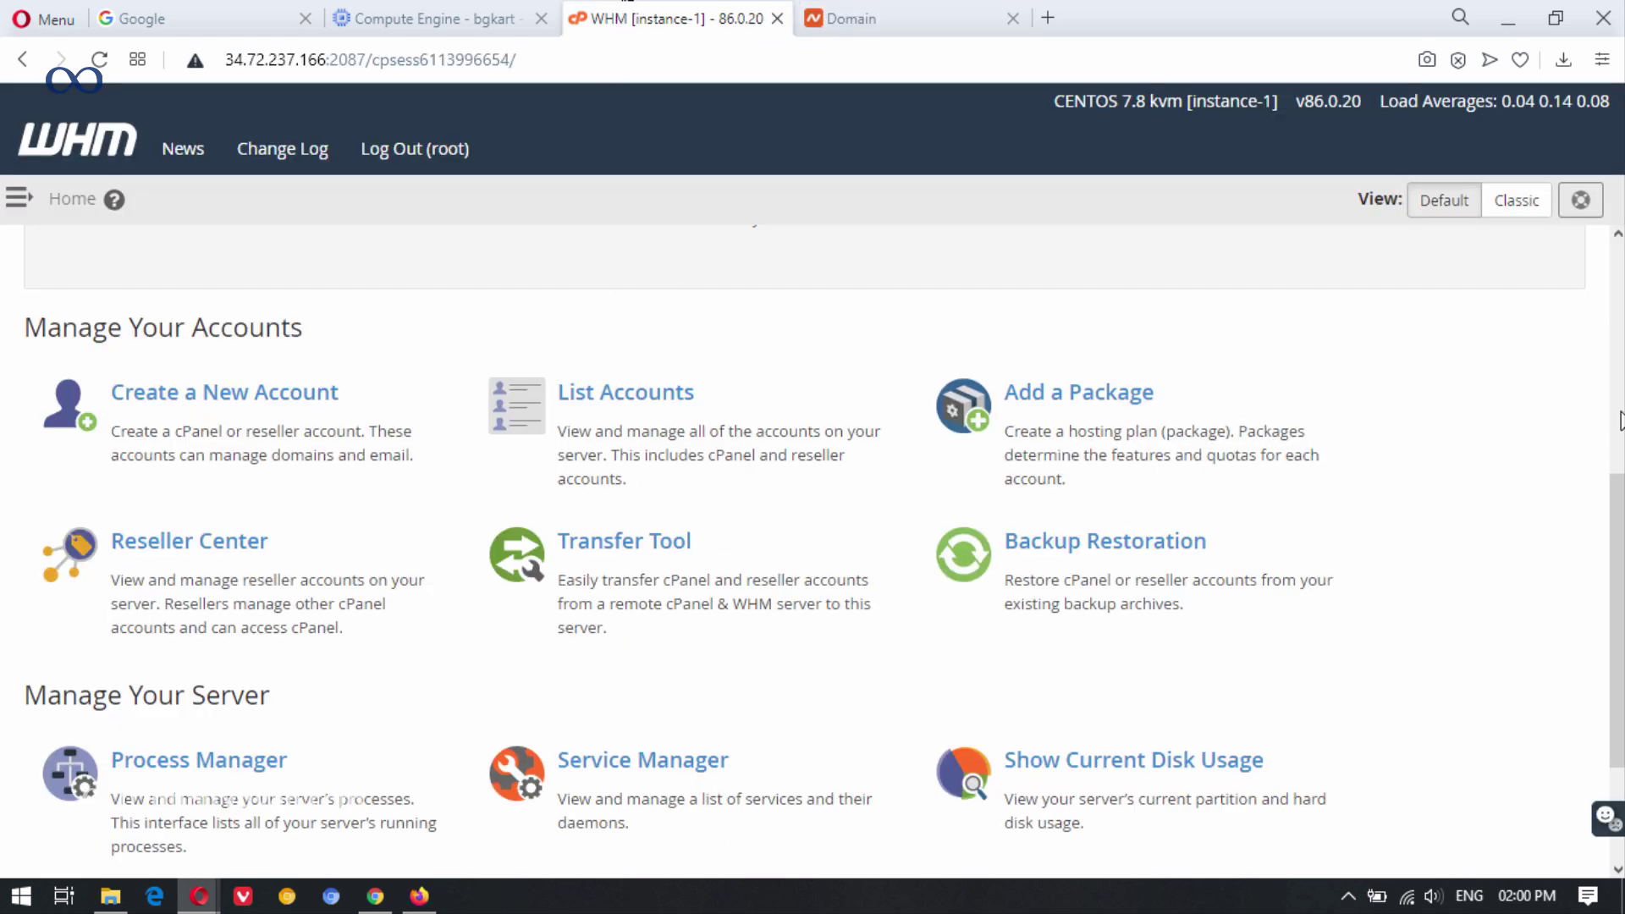
# Start a new account for bloggerkart.com with username bgkart, a strong password and contact e-mail
pyautogui.moveTo(1617, 609); pyautogui.dragTo(1617, 528)
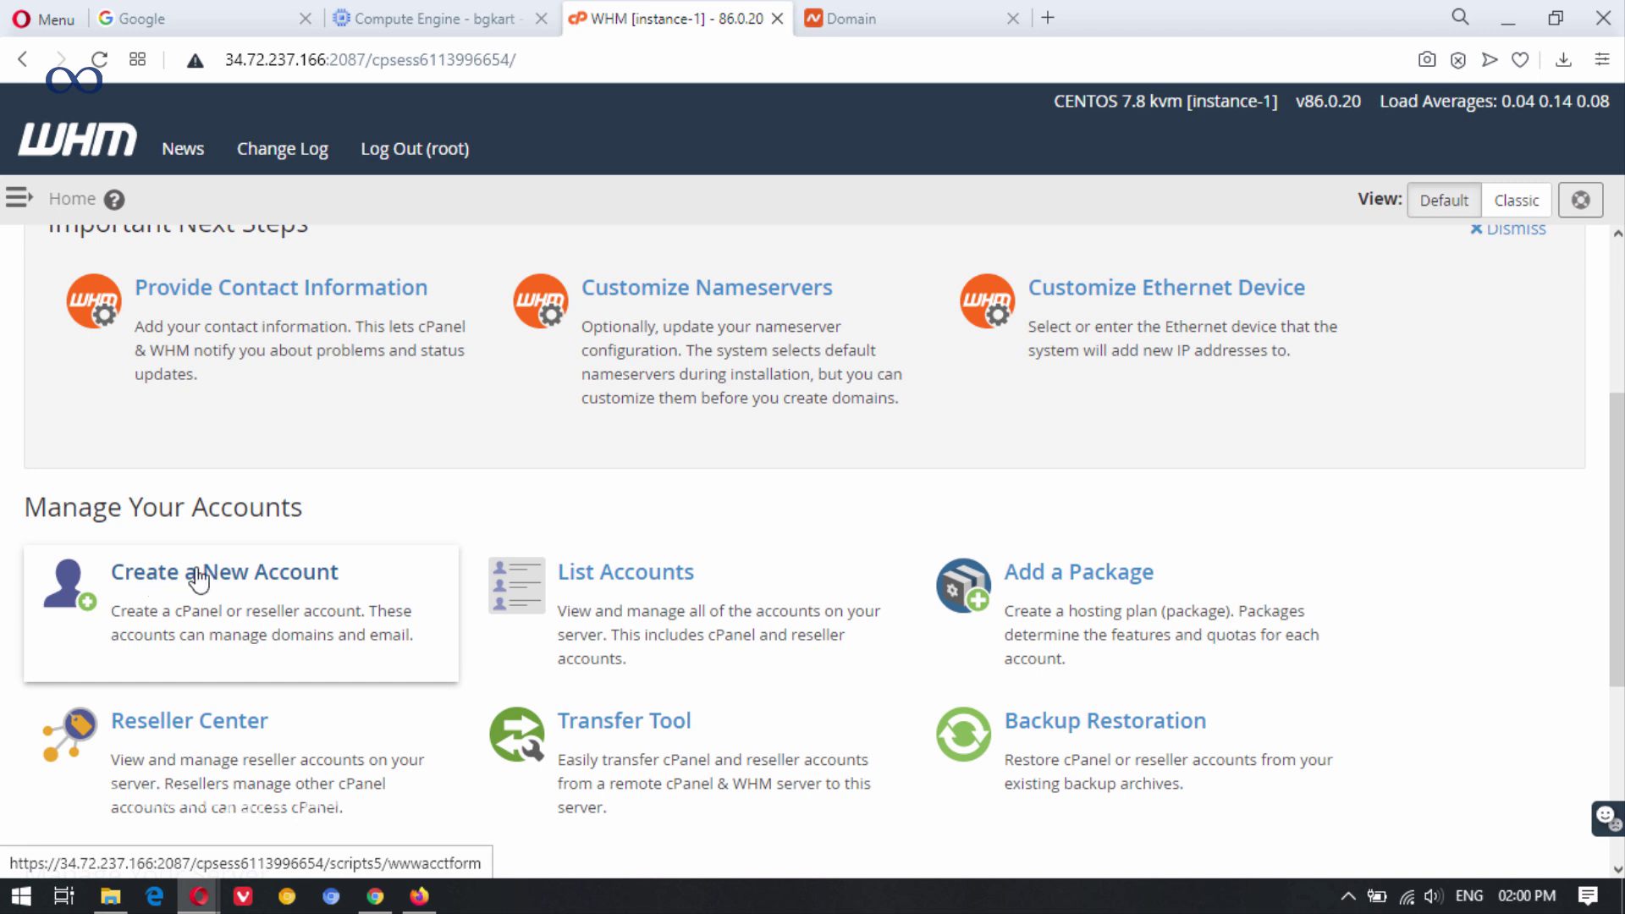
pyautogui.click(199, 580)
pyautogui.click(378, 476)
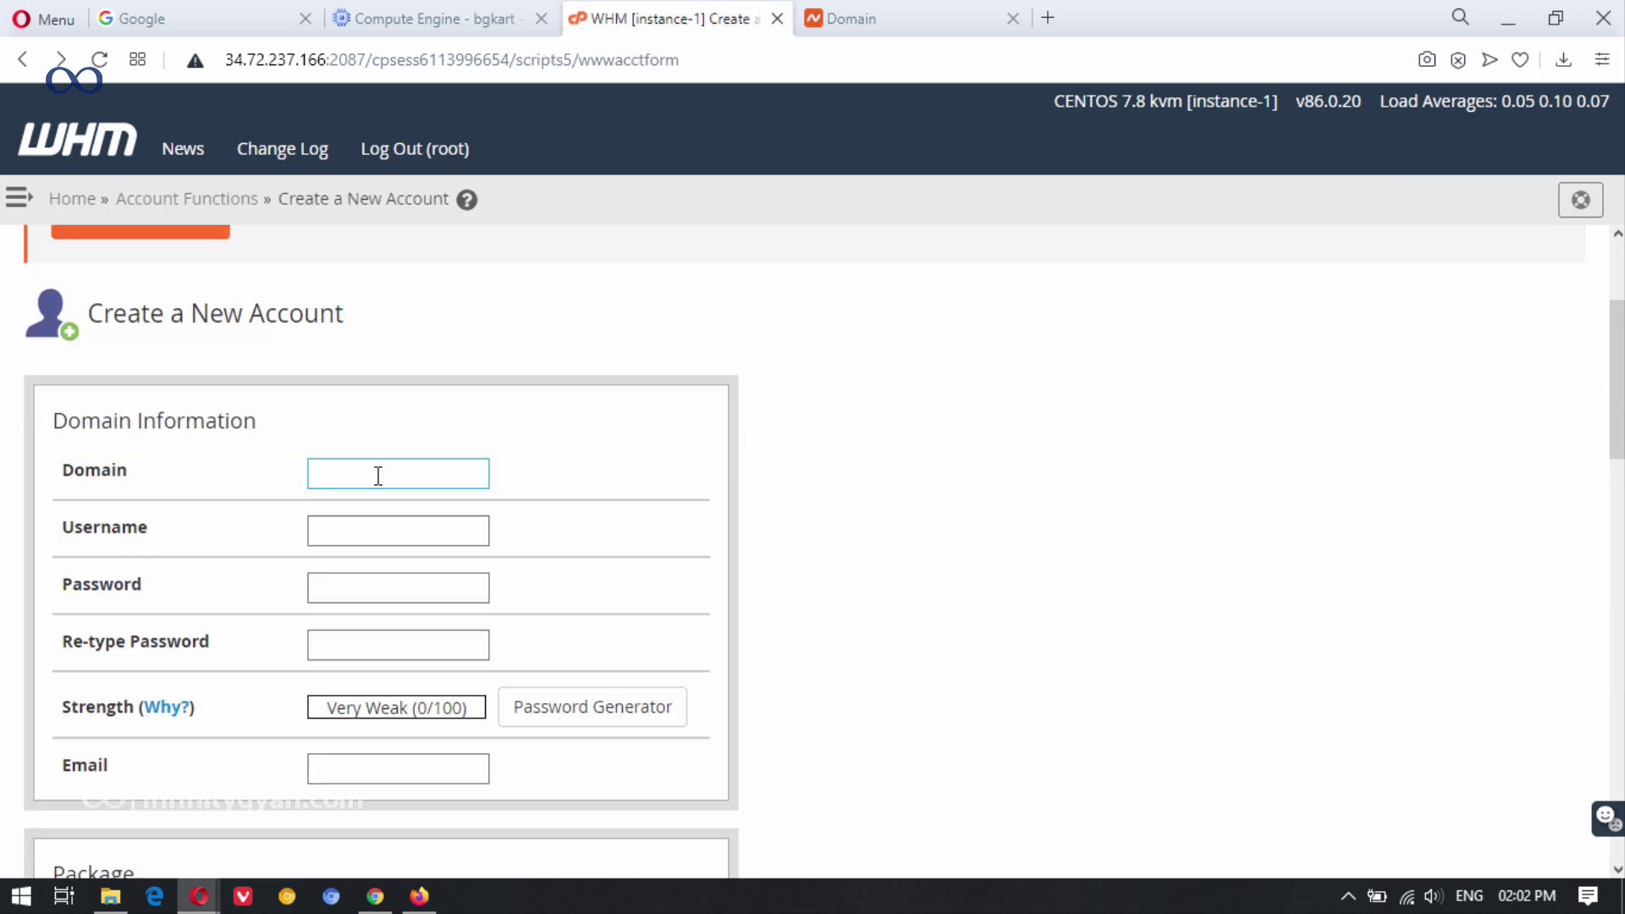
pyautogui.click(385, 518)
pyautogui.click(372, 523)
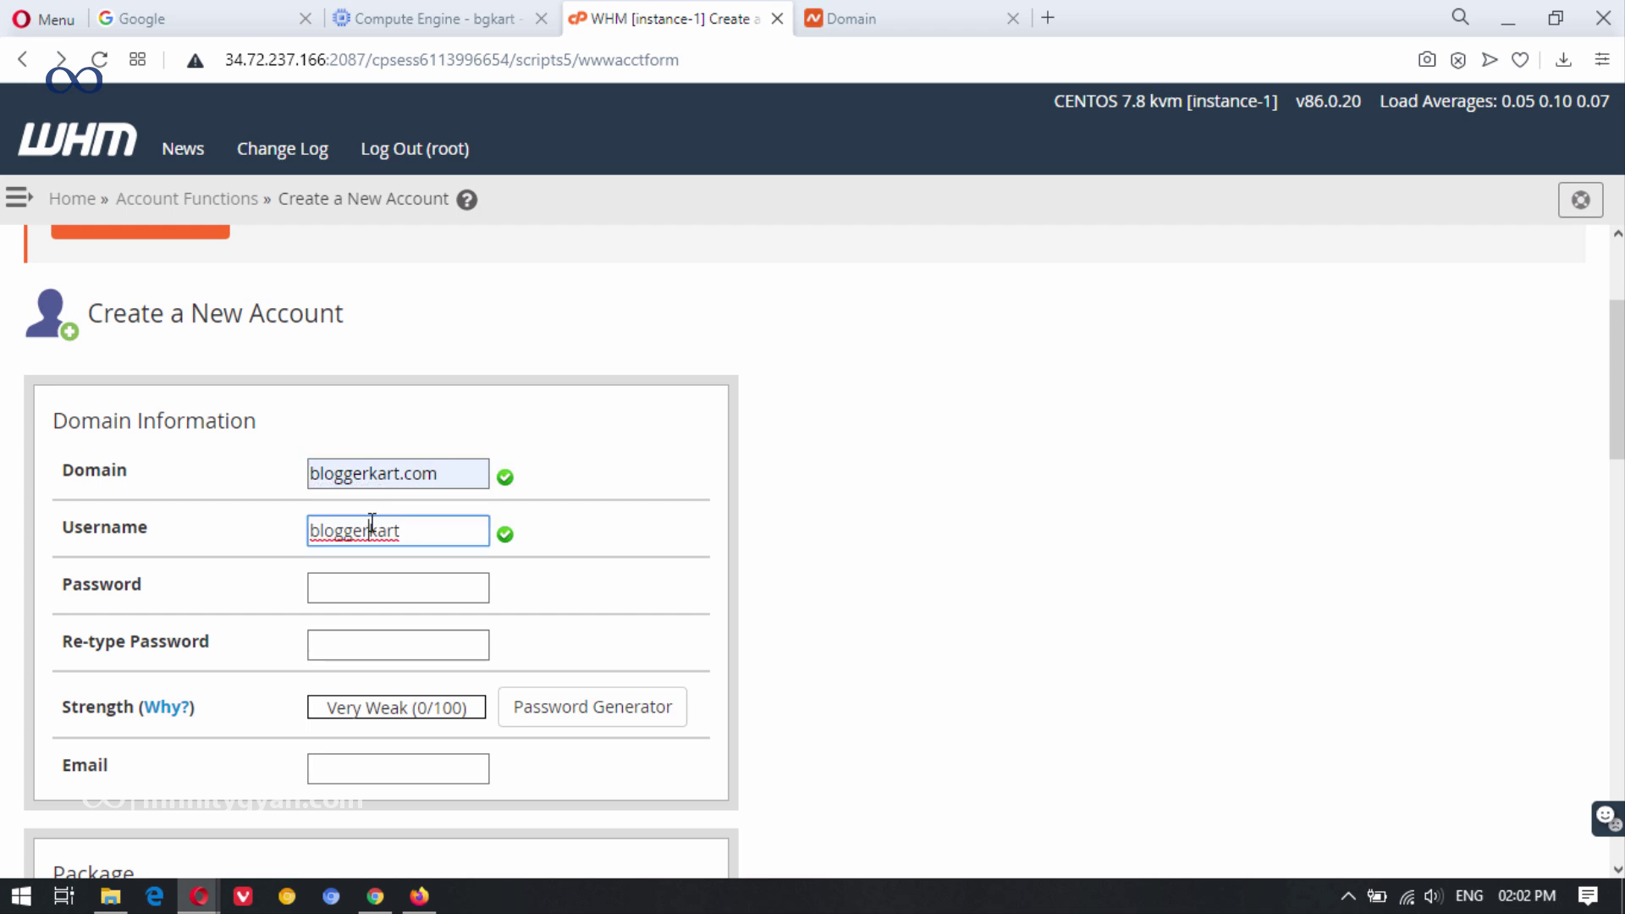
pyautogui.moveTo(413, 530); pyautogui.dragTo(18, 516)
pyautogui.write('bgkart')
pyautogui.click(369, 593)
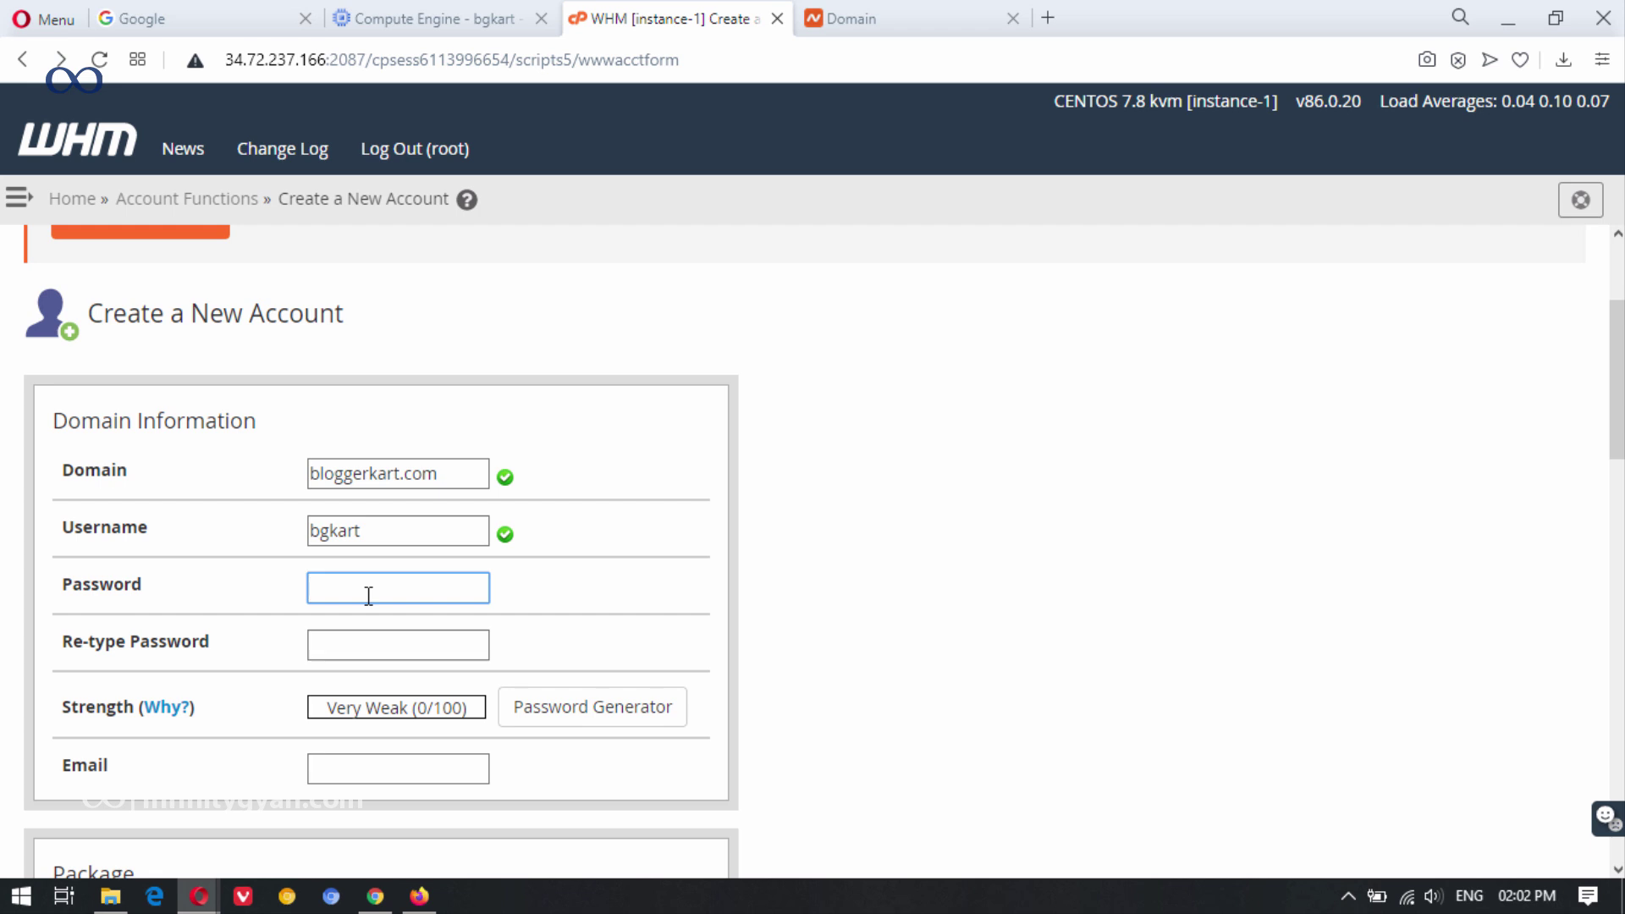
pyautogui.write('****')
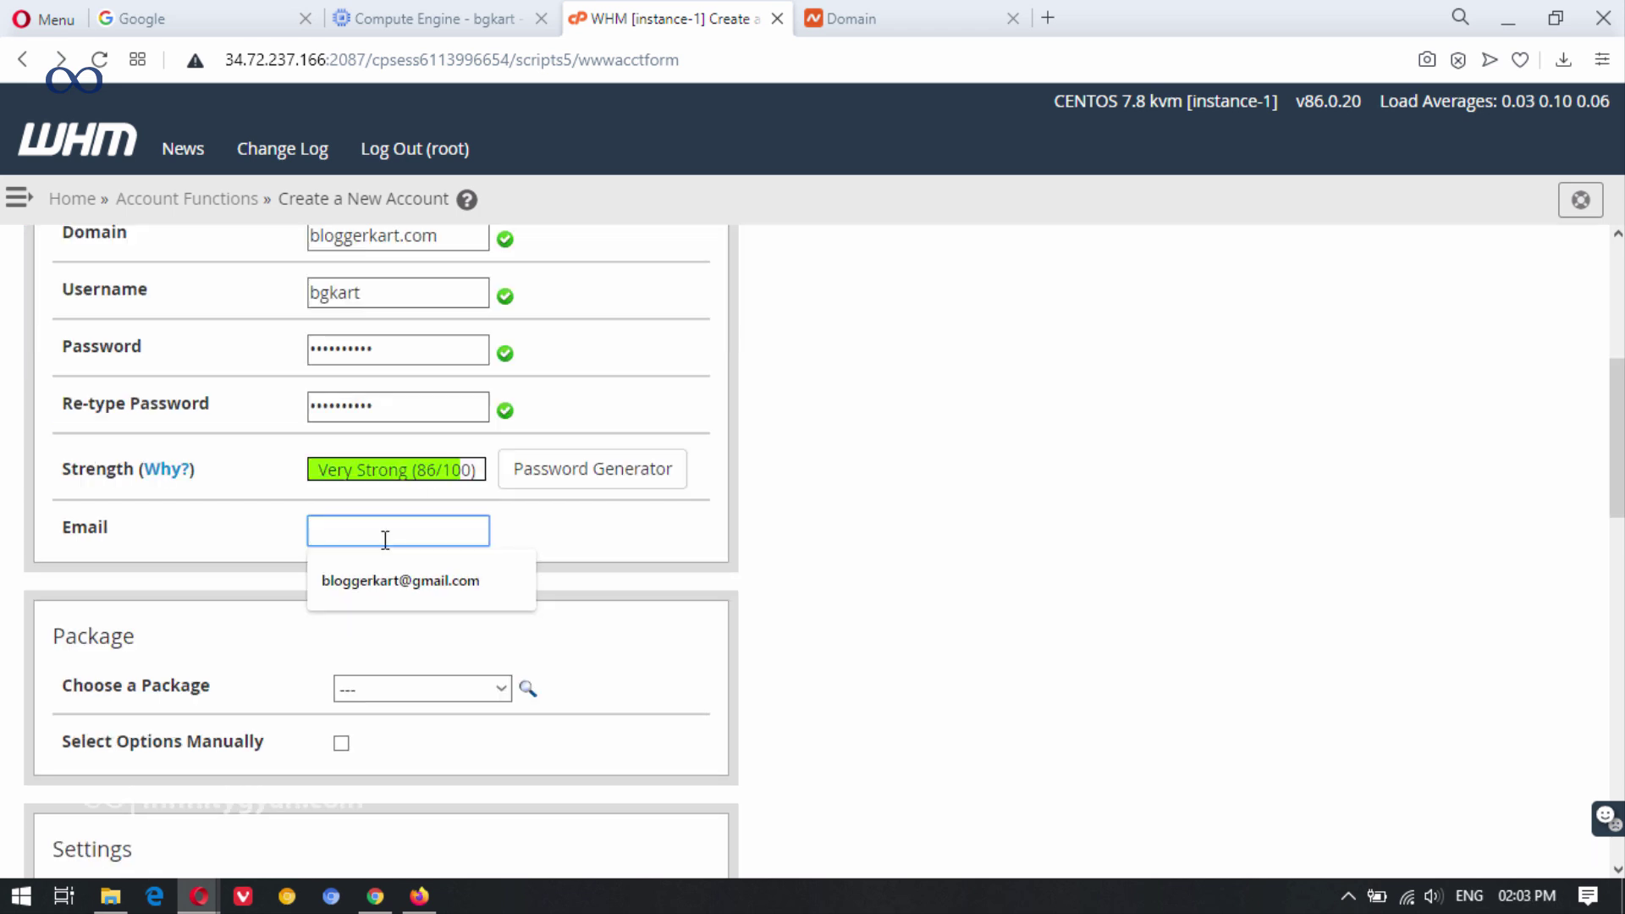
pyautogui.click(399, 572)
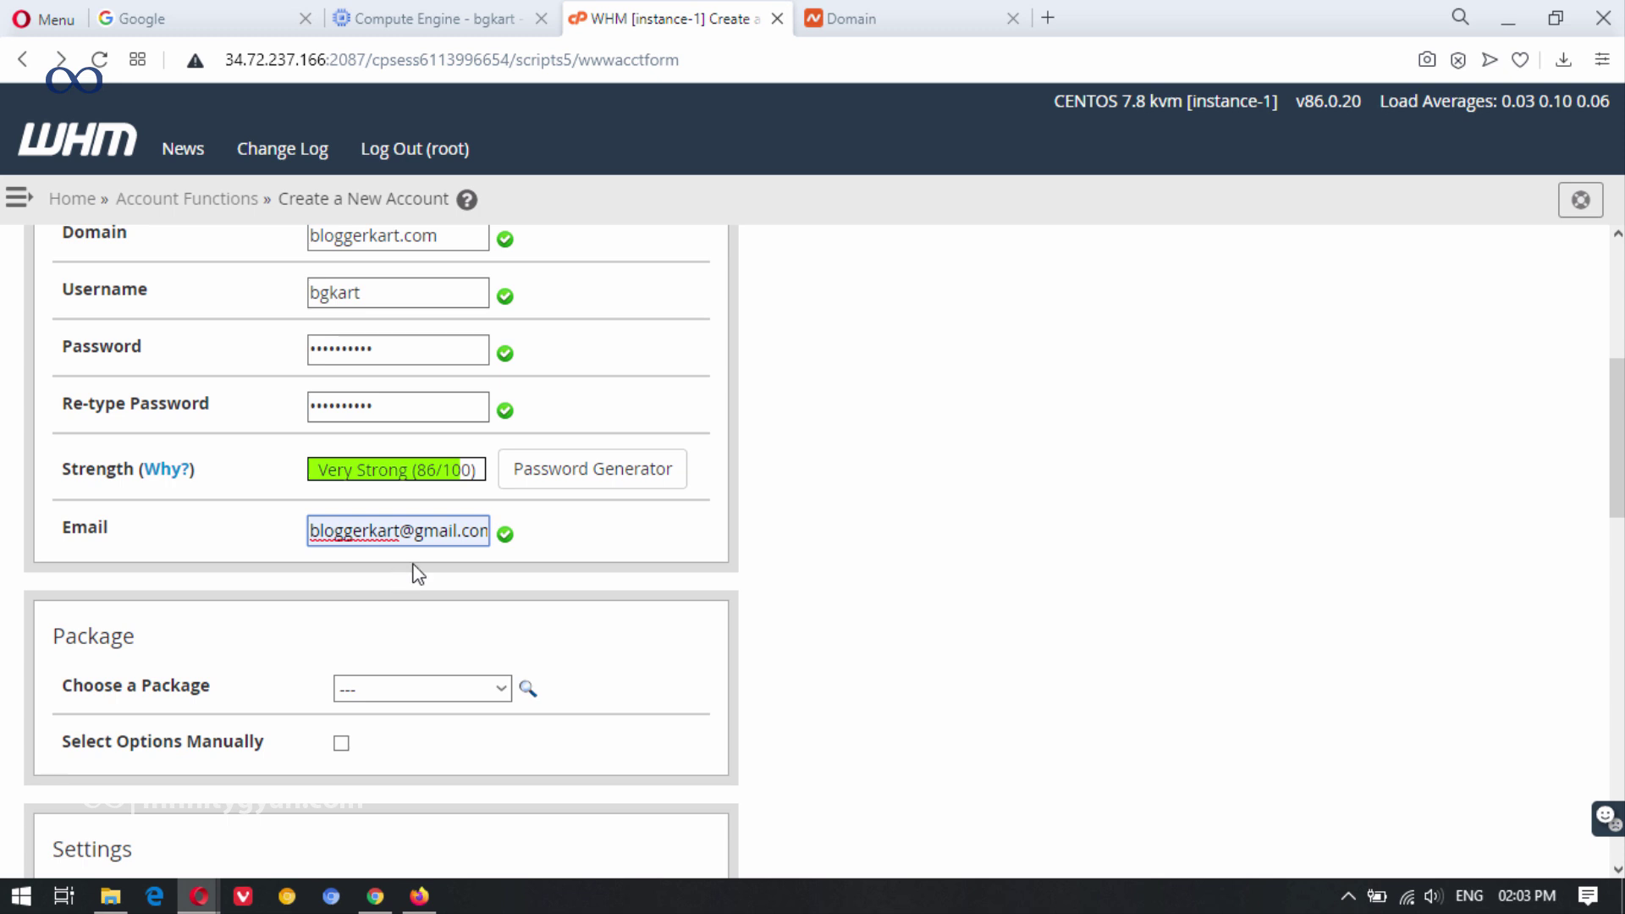
# Choose the default hosting package and create the account
pyautogui.scroll(-3, 414, 574)
pyautogui.click(408, 451)
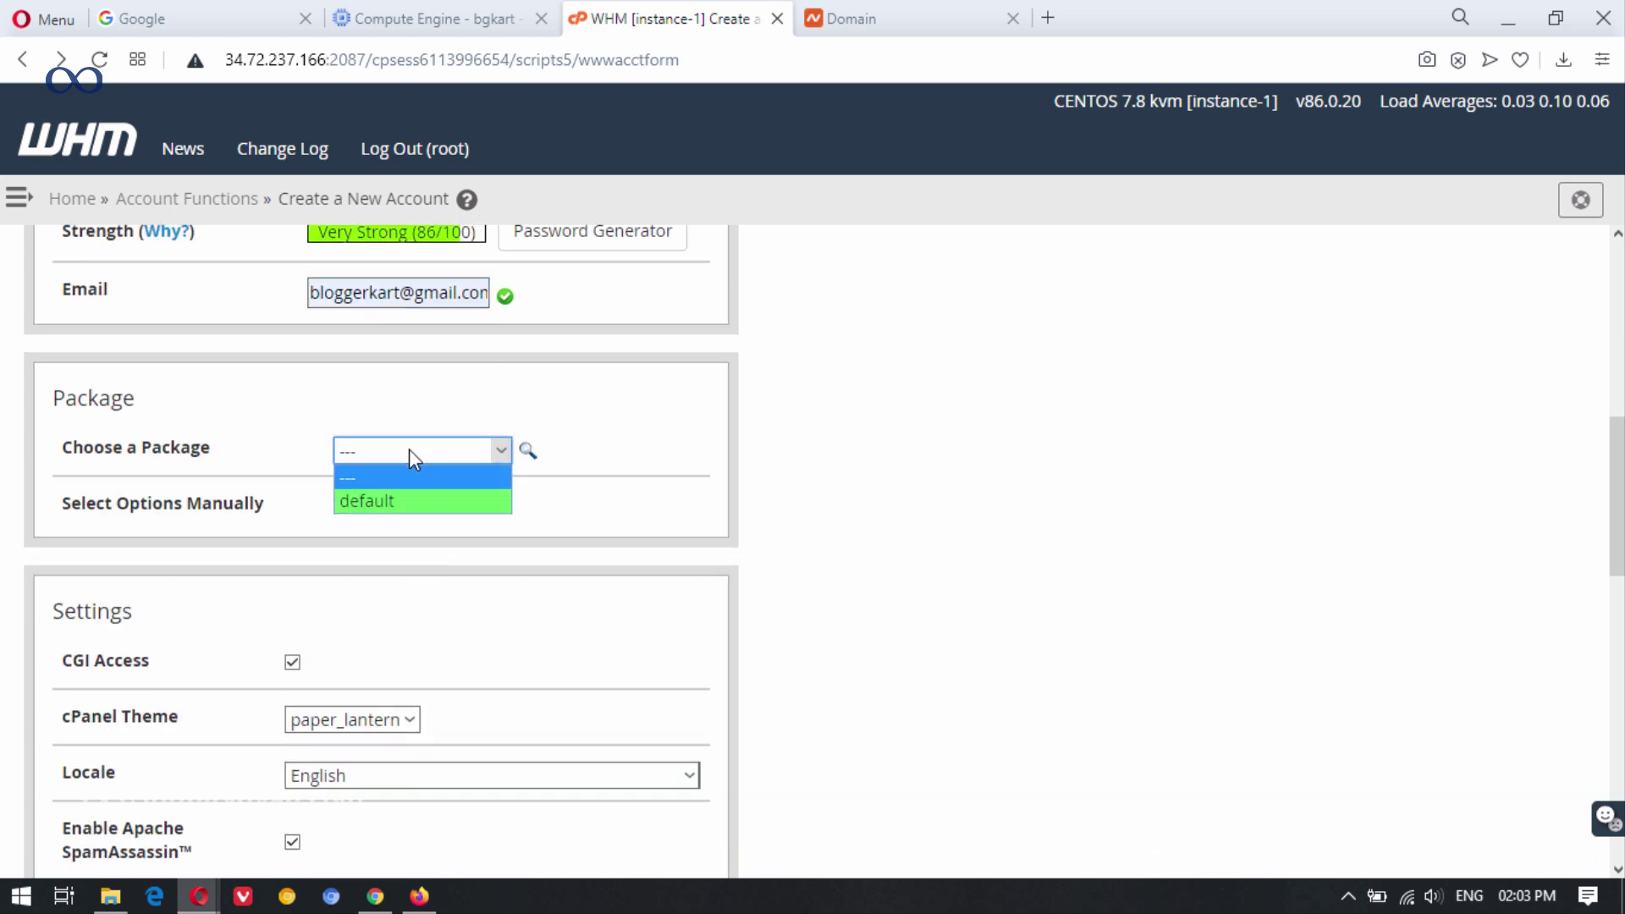
pyautogui.click(414, 500)
pyautogui.scroll(-10, 381, 550)
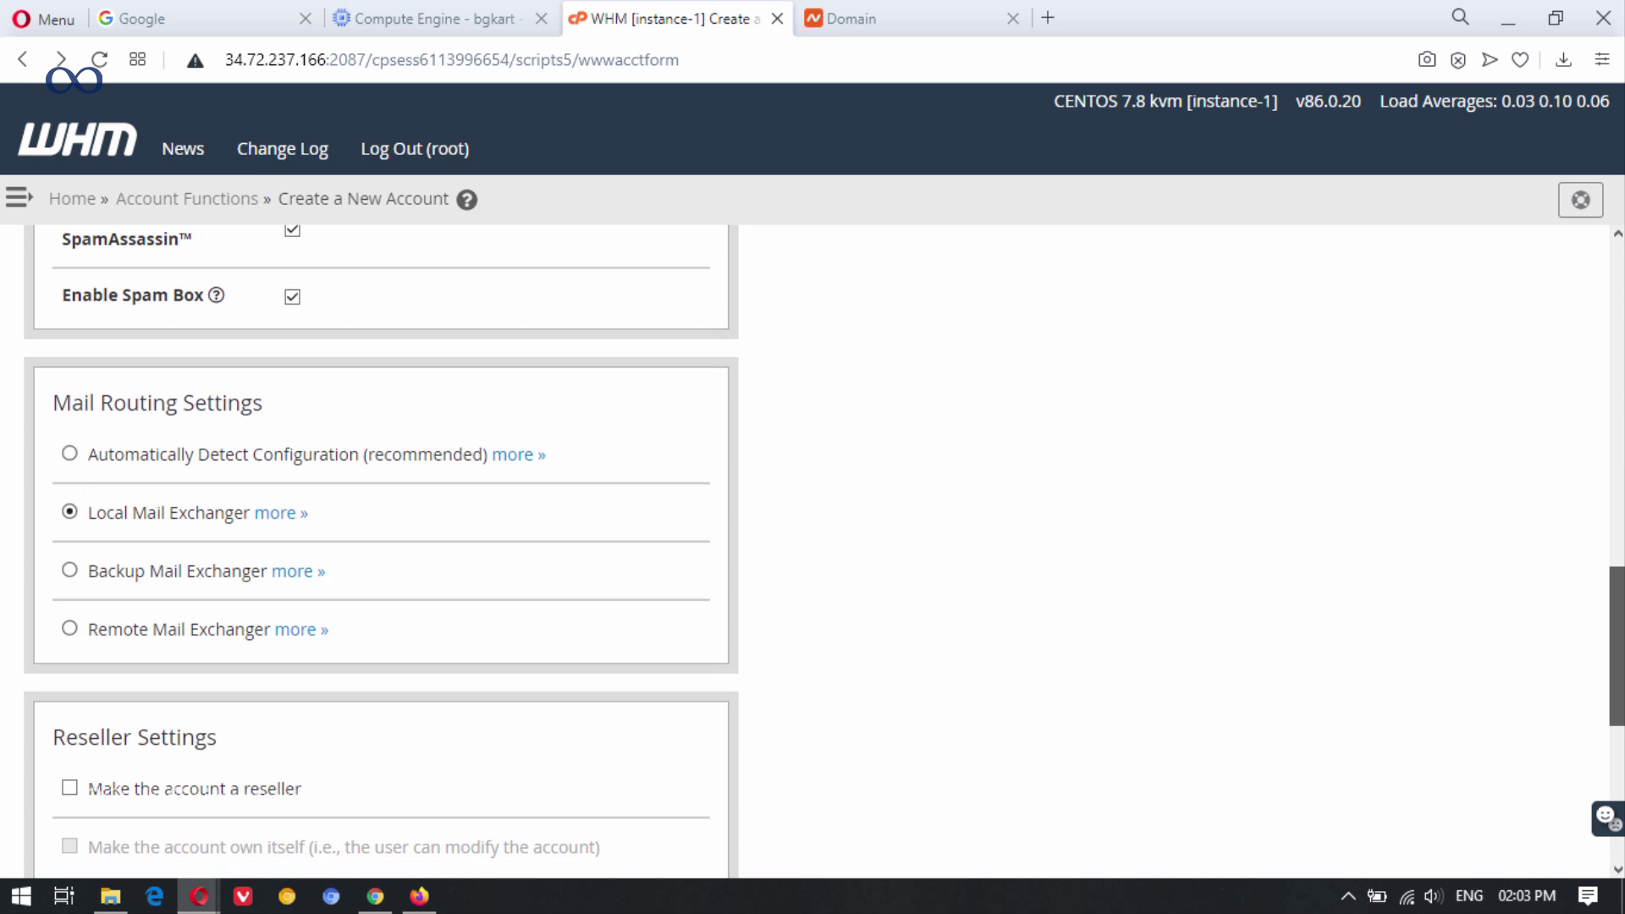
pyautogui.scroll(-1, 1548, 805)
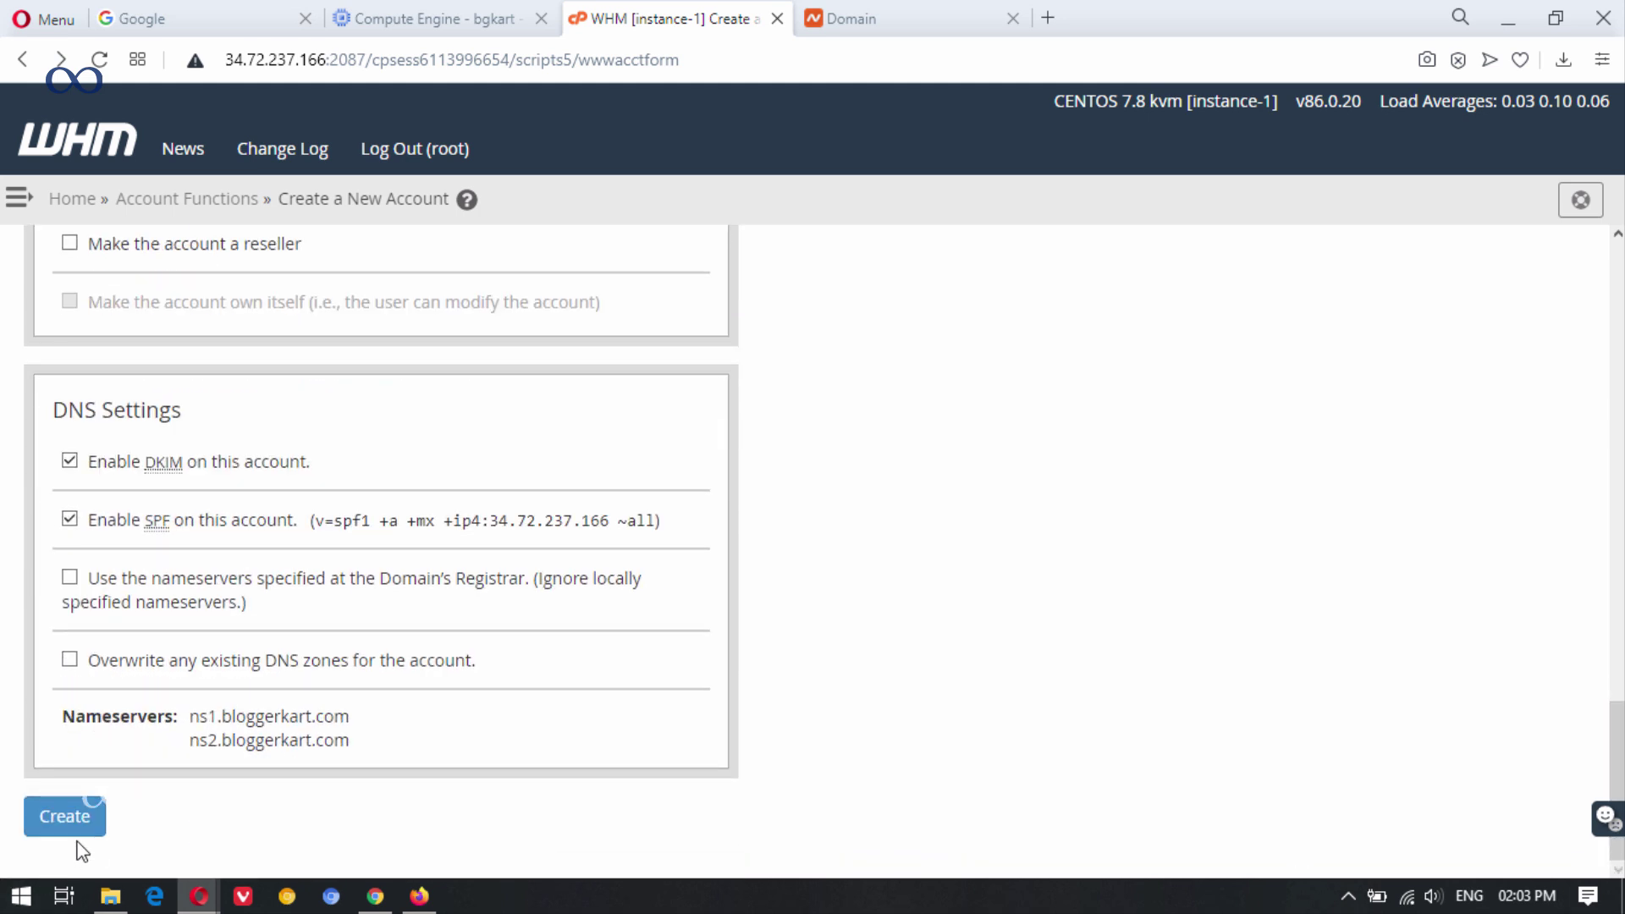
pyautogui.click(60, 821)
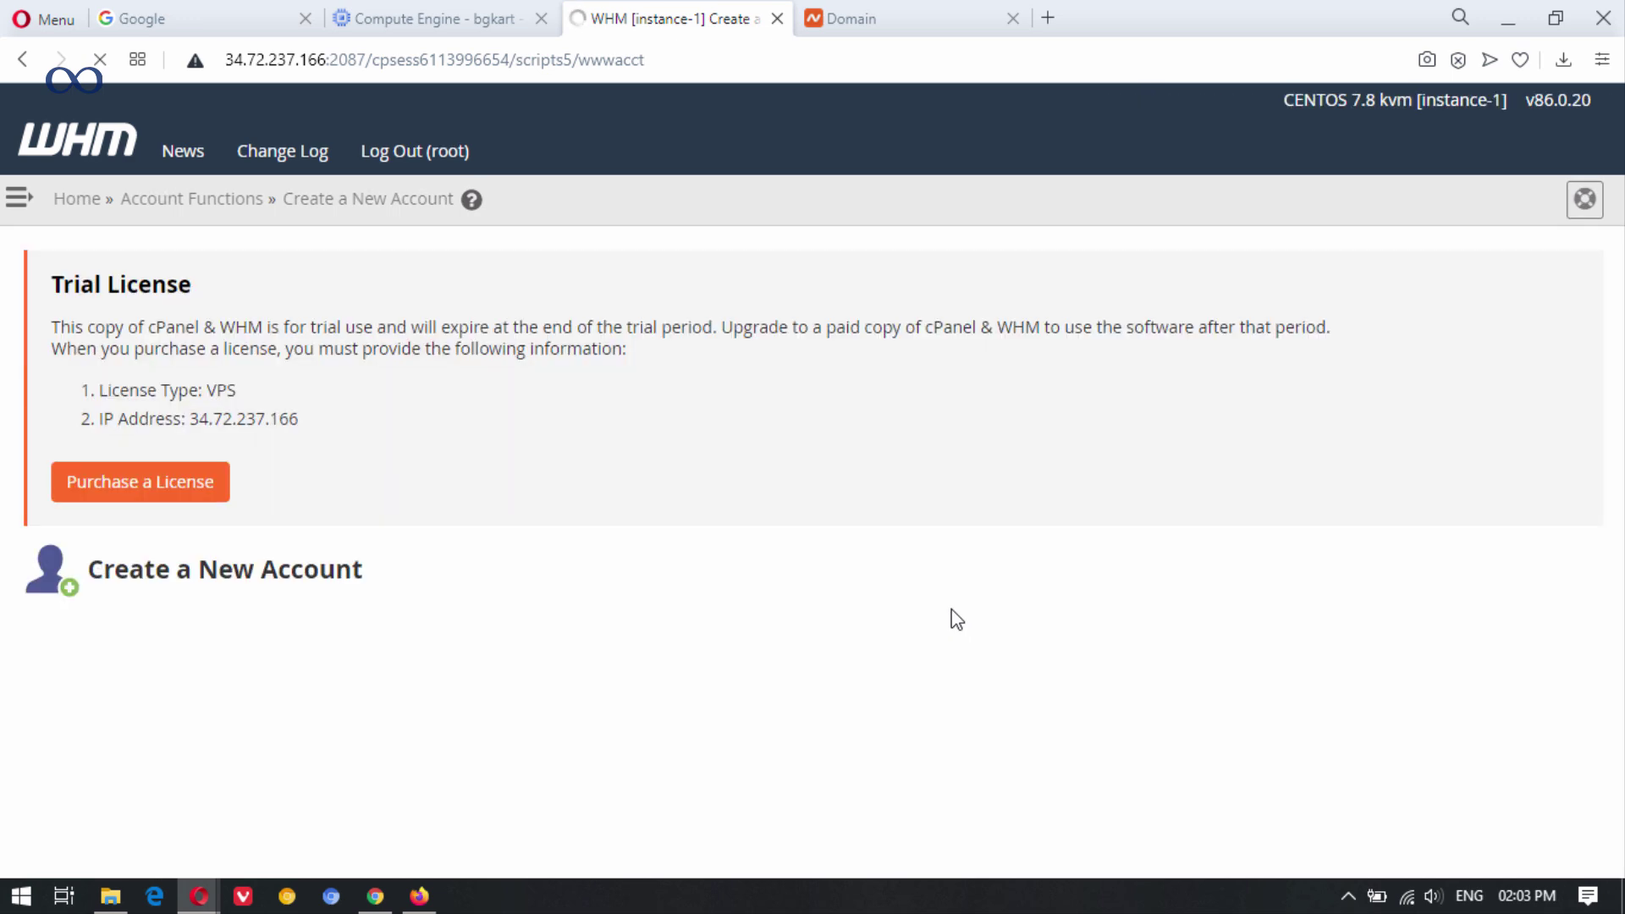
# Scroll through the bgkart account creation log to confirm each step finished
pyautogui.scroll(-3, 1619, 427)
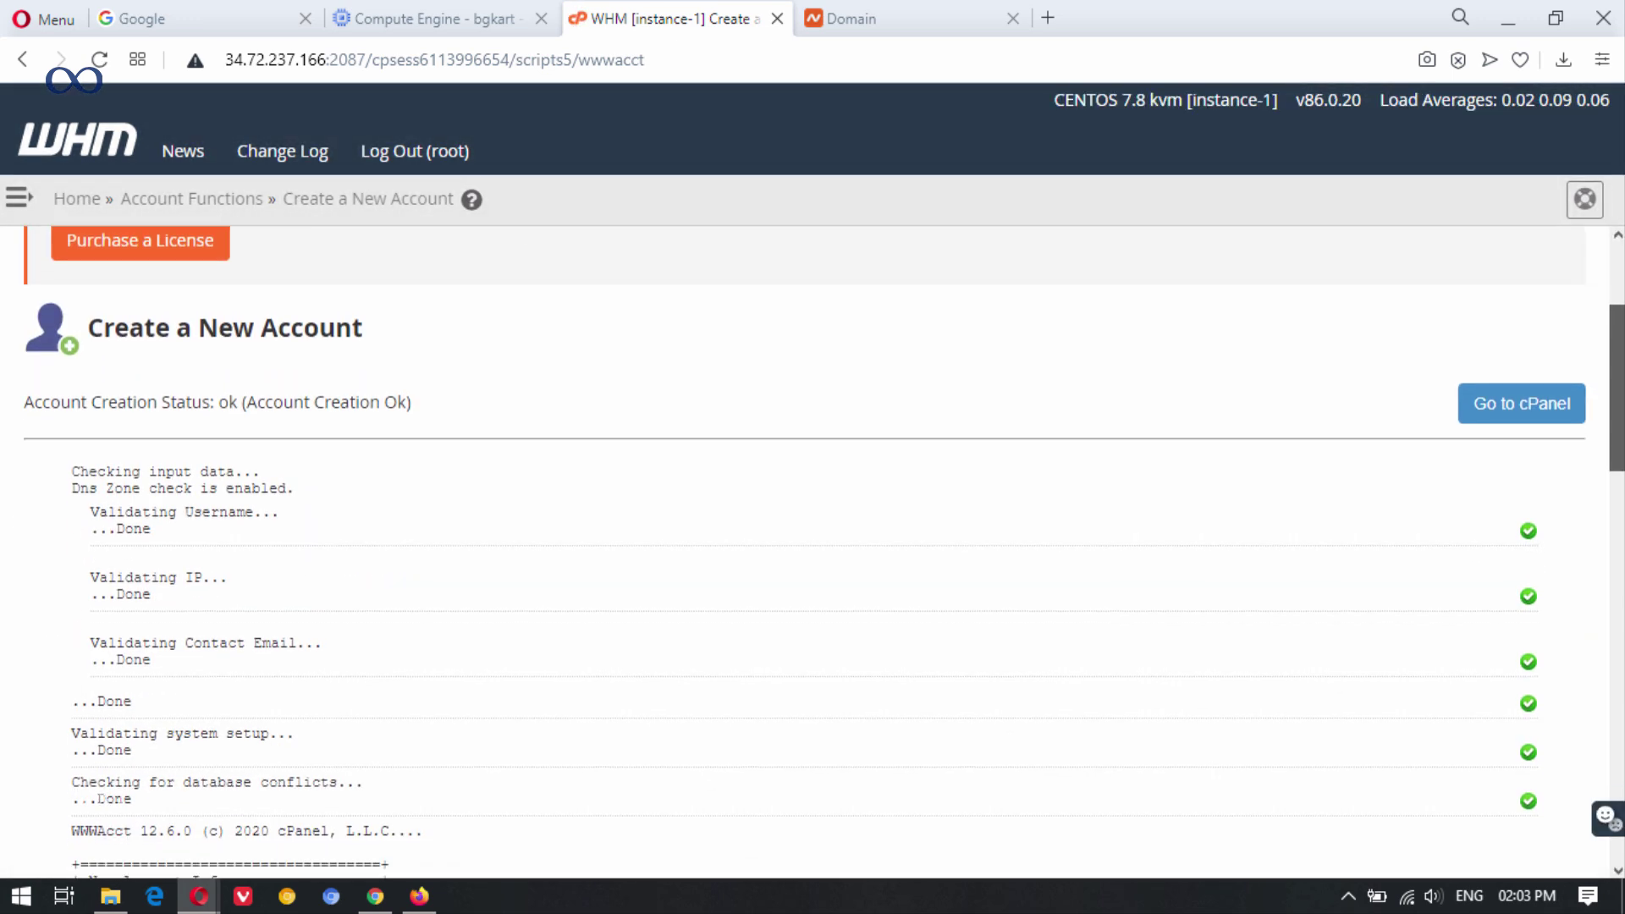
pyautogui.scroll(3, 1618, 427)
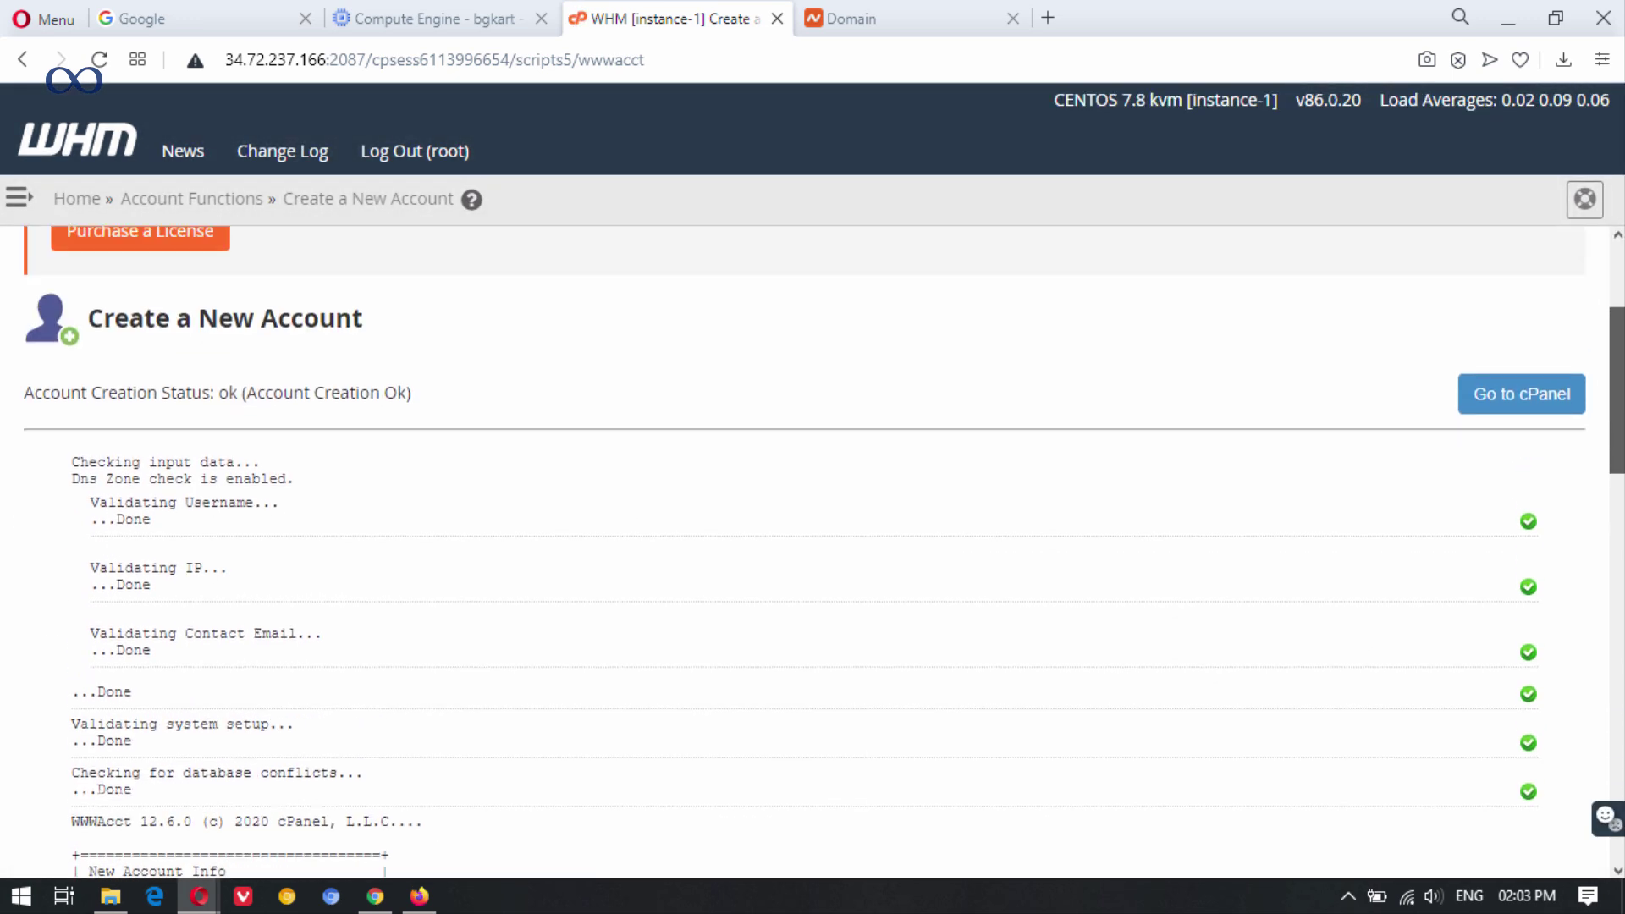
pyautogui.moveTo(1619, 427); pyautogui.dragTo(1616, 330)
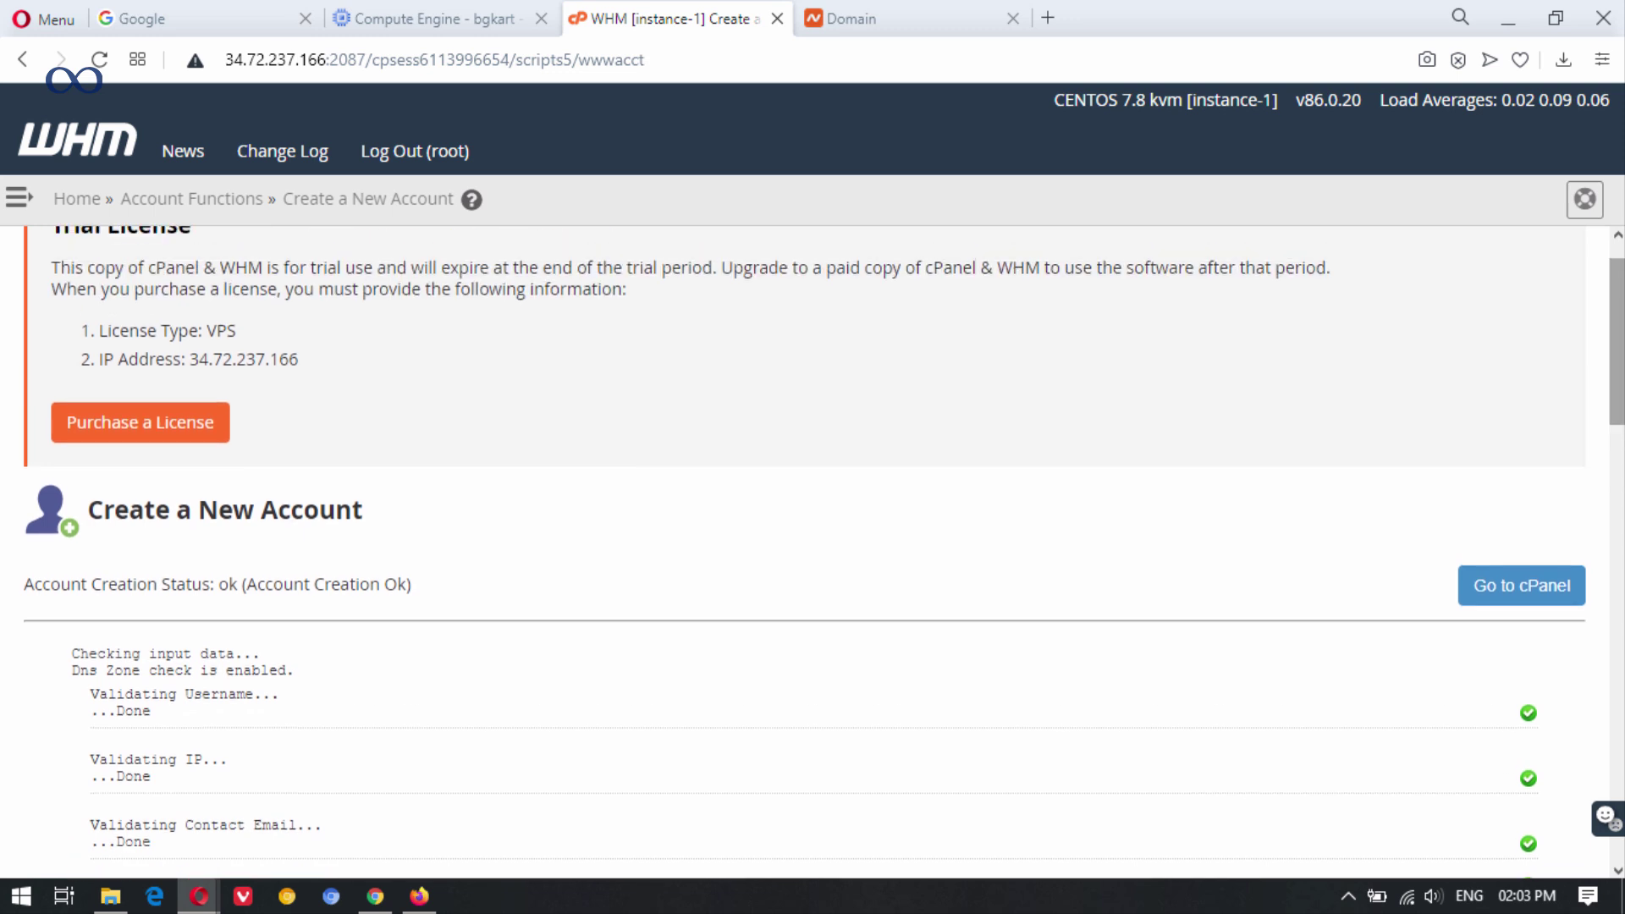
# Open the bgkart cPanel dashboard and copy its shared IP 34.72.237.166
pyautogui.click(1522, 592)
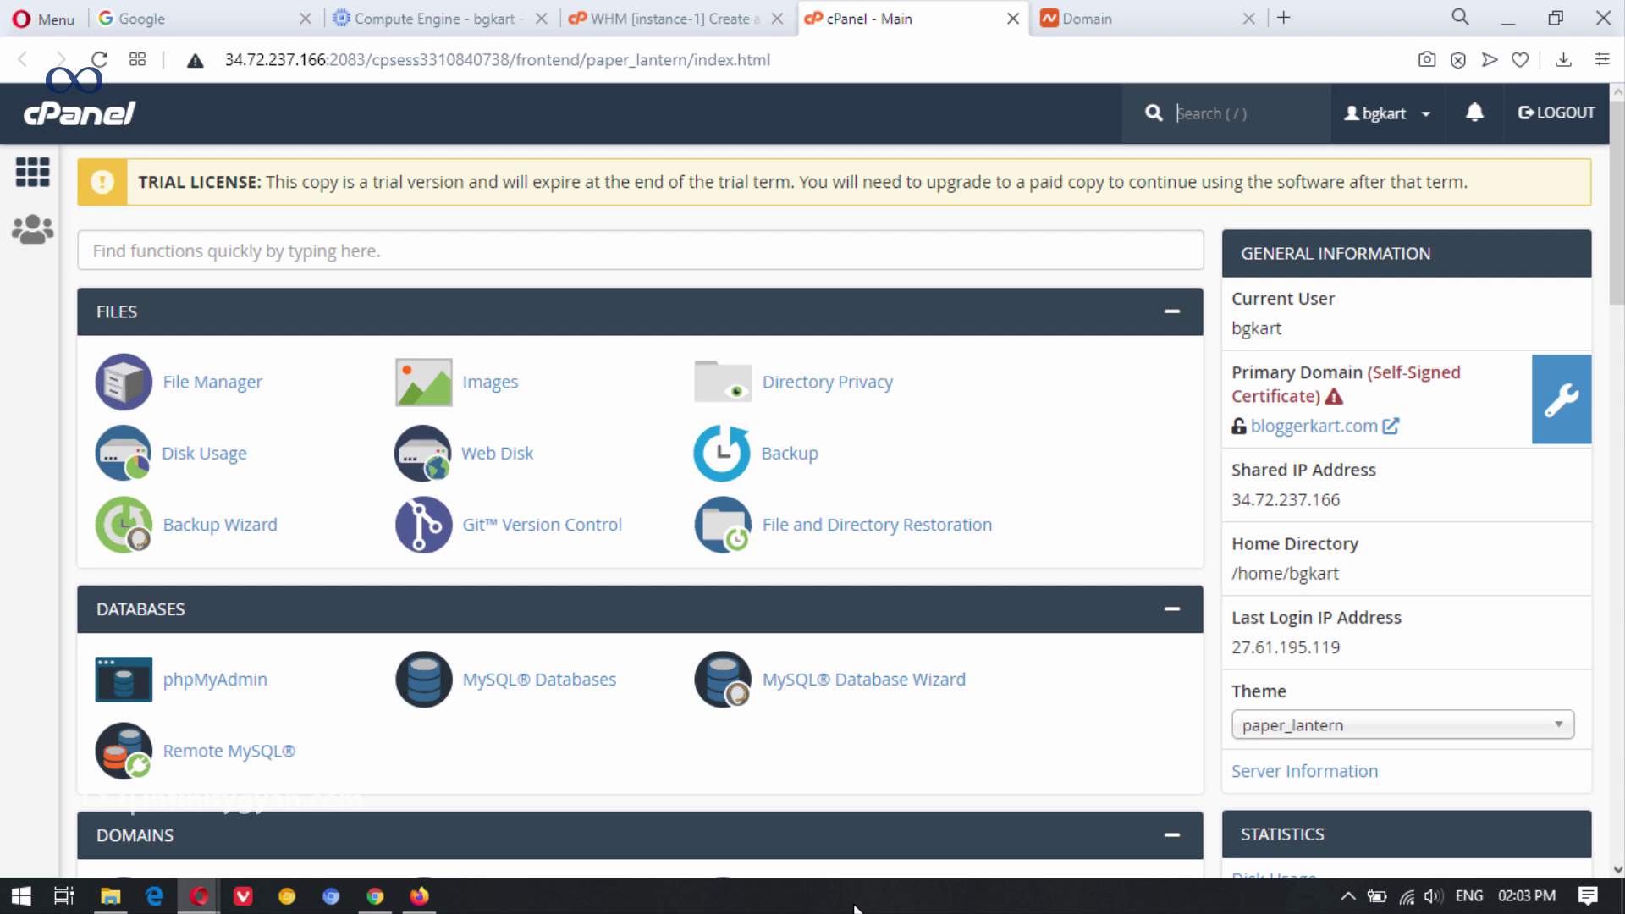
pyautogui.scroll(5, 809, 607)
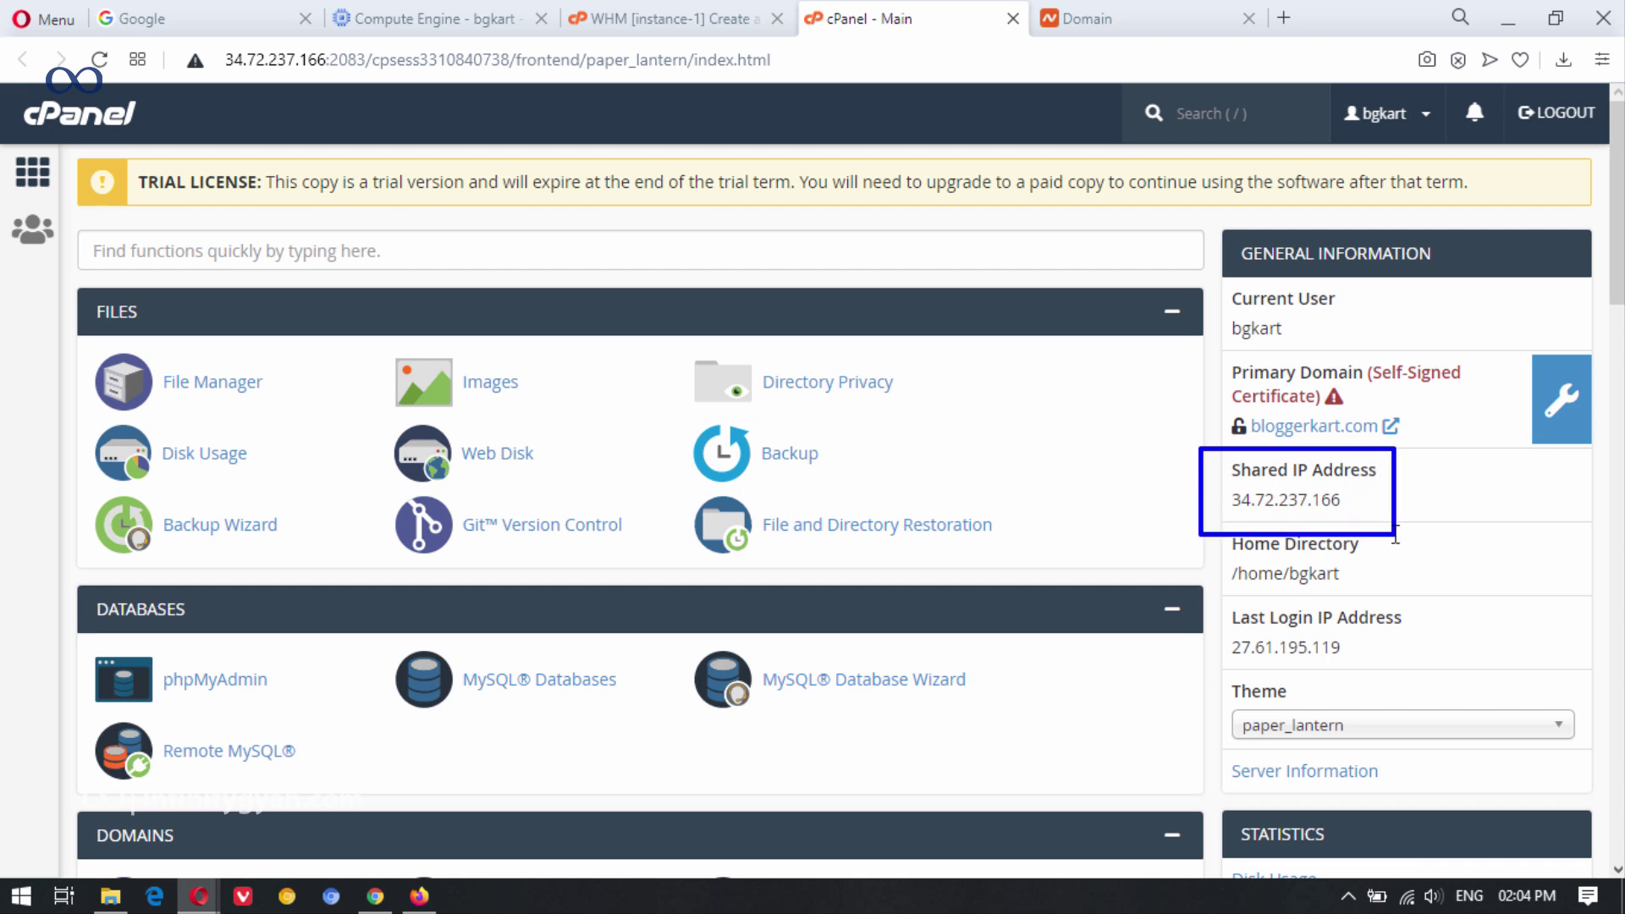
pyautogui.moveTo(1356, 499); pyautogui.dragTo(1231, 501)
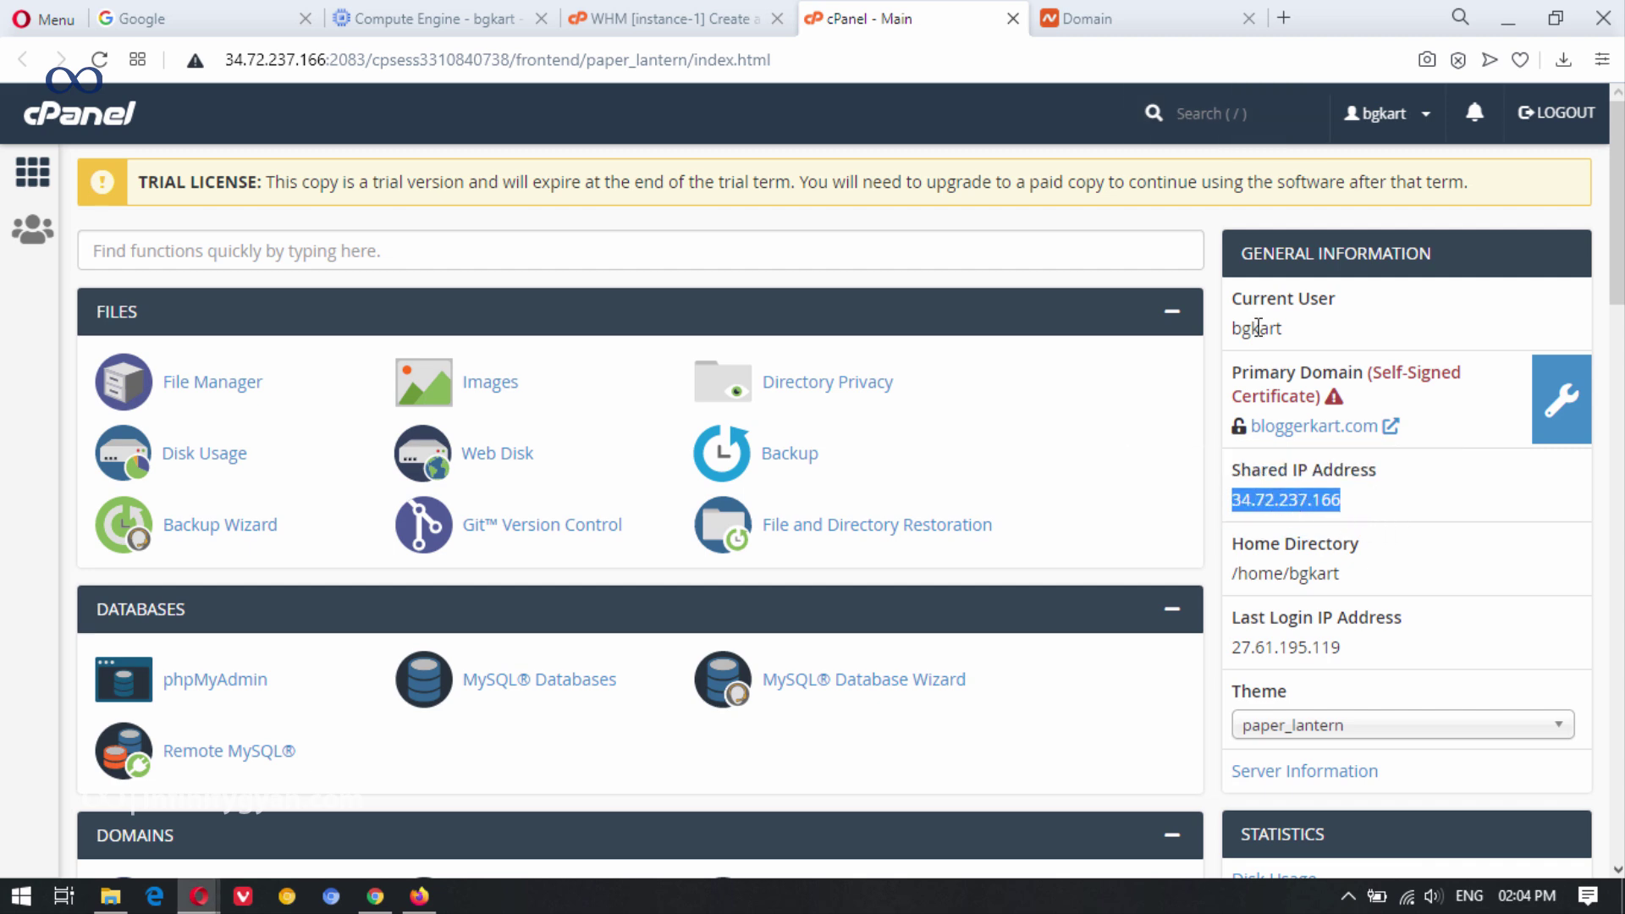
pyautogui.click(1127, 7)
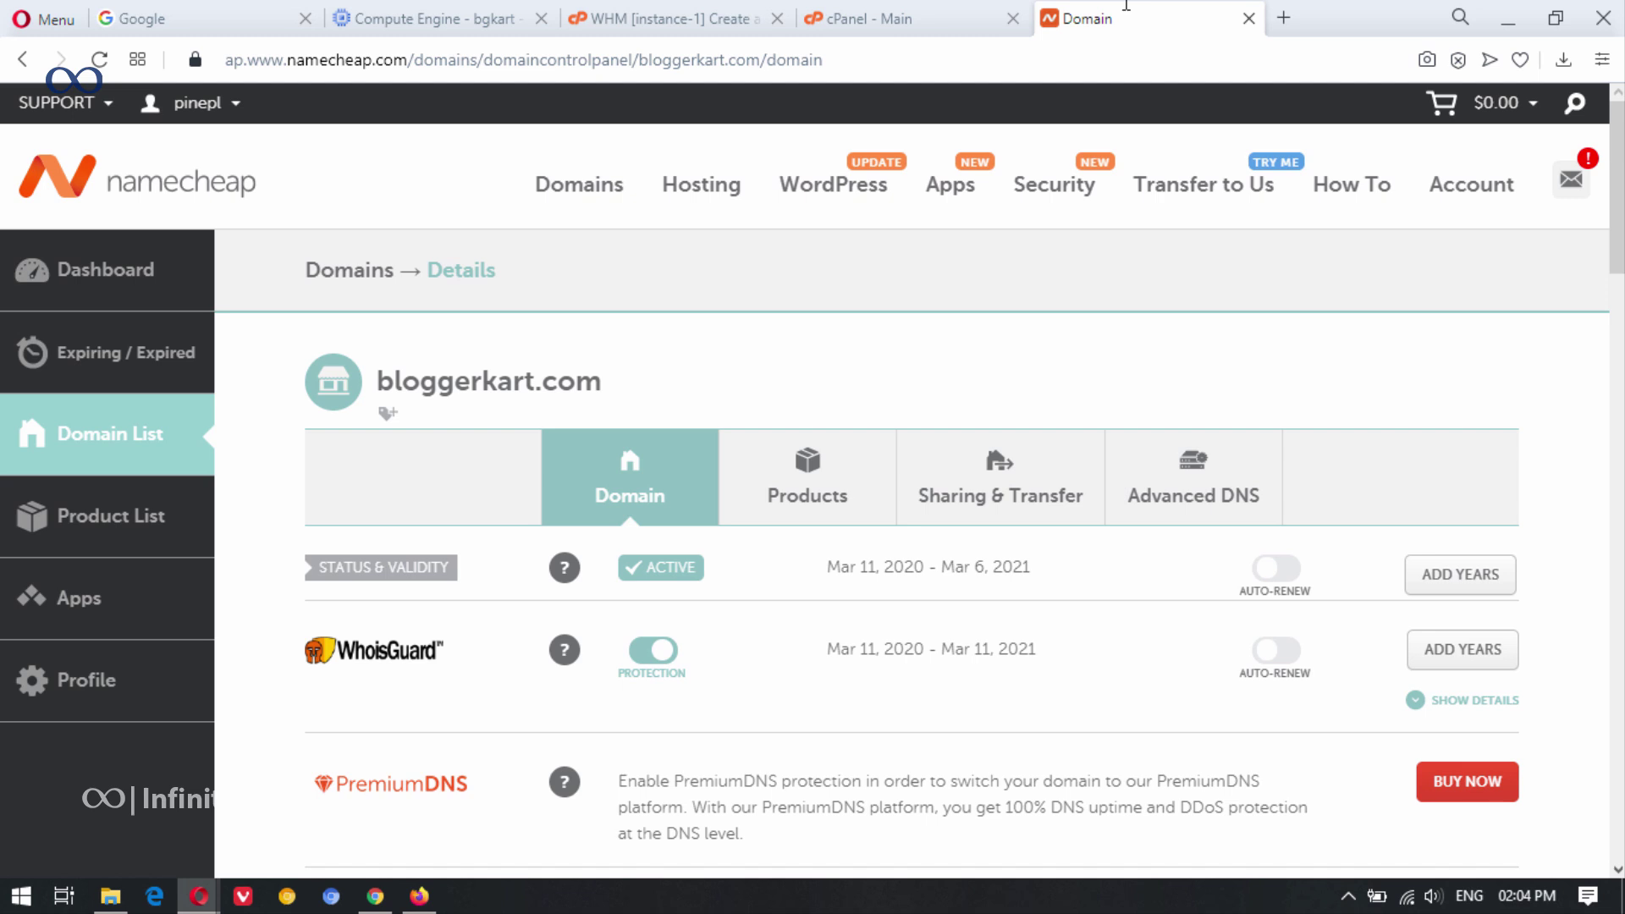
# Add and save an A record for host @ pointing to 34.72.237.166
pyautogui.click(1186, 497)
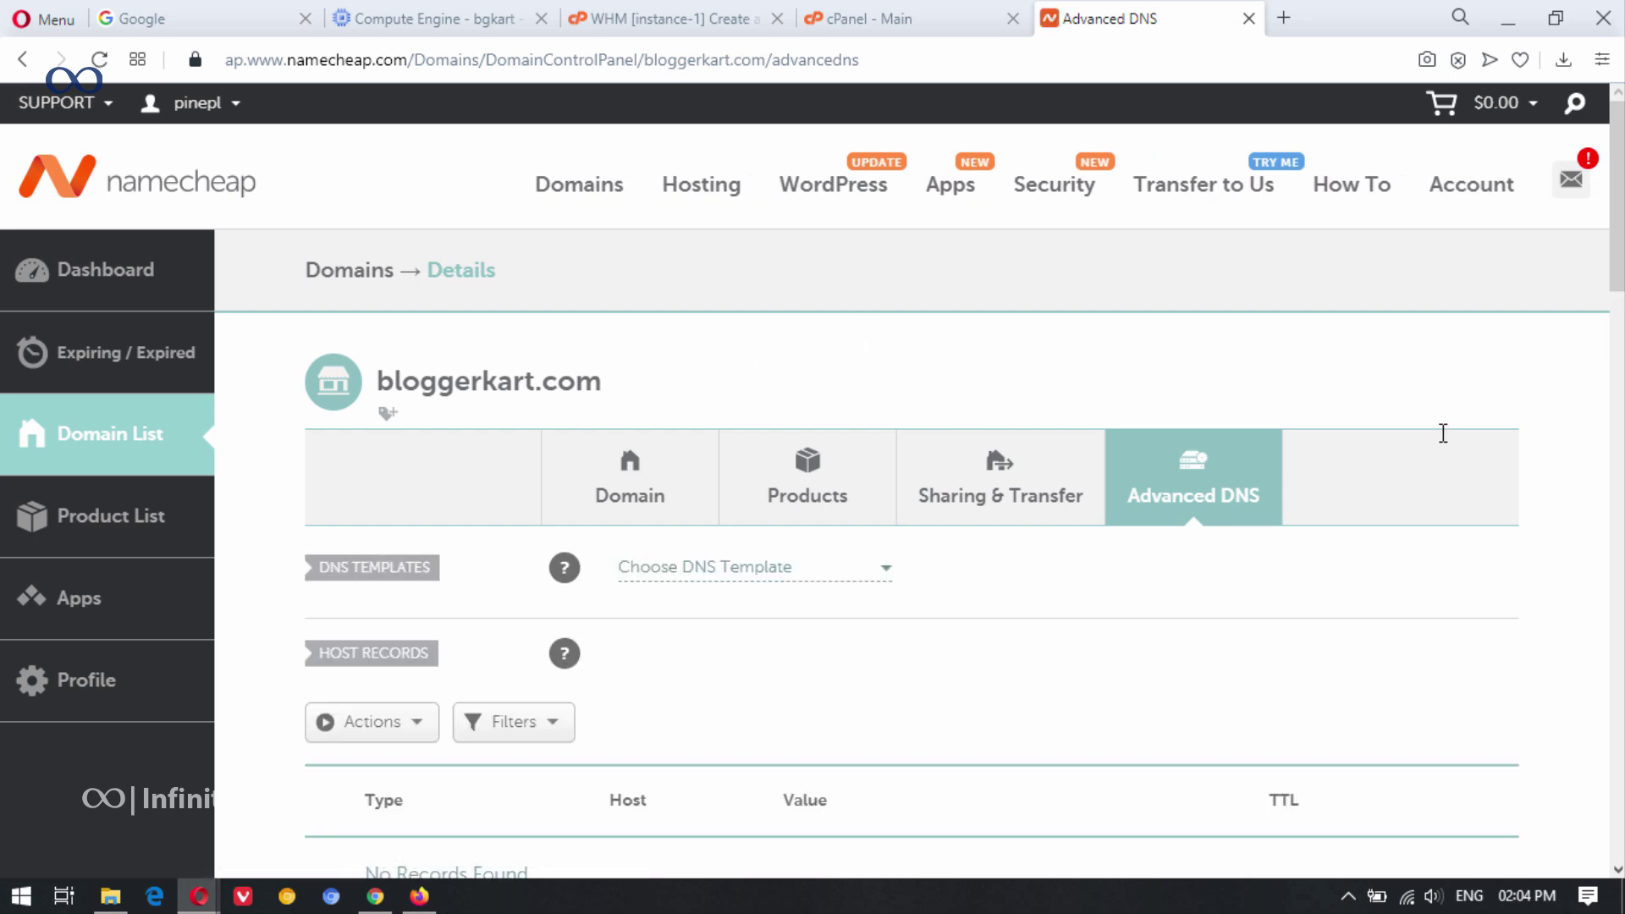
pyautogui.scroll(-5, 1618, 184)
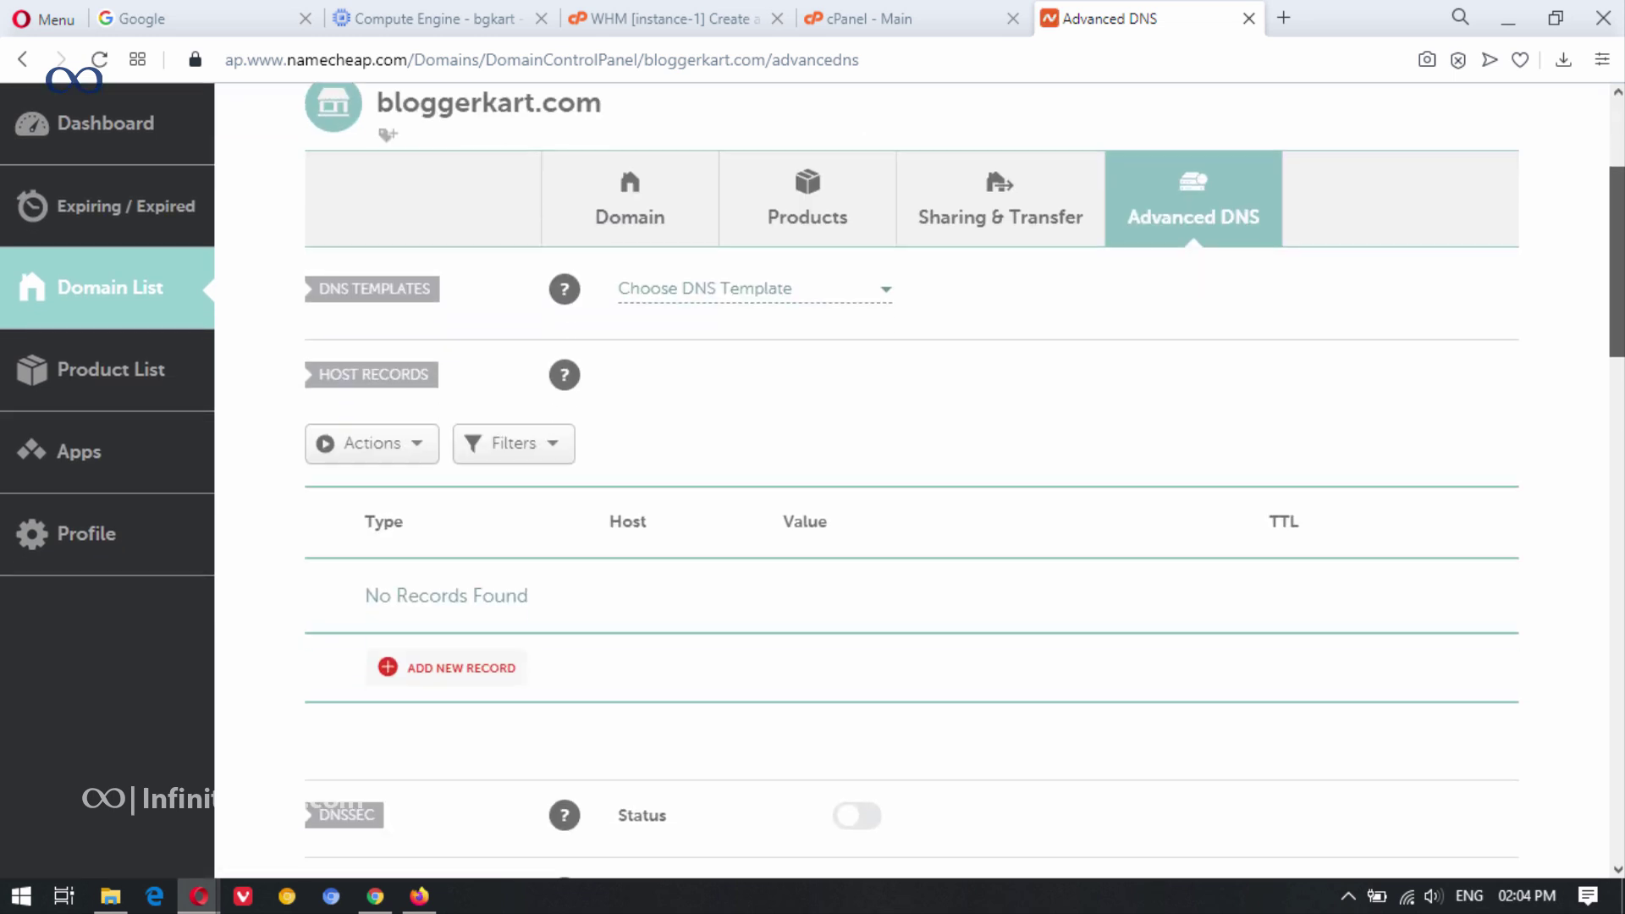
pyautogui.scroll(2, 813, 381)
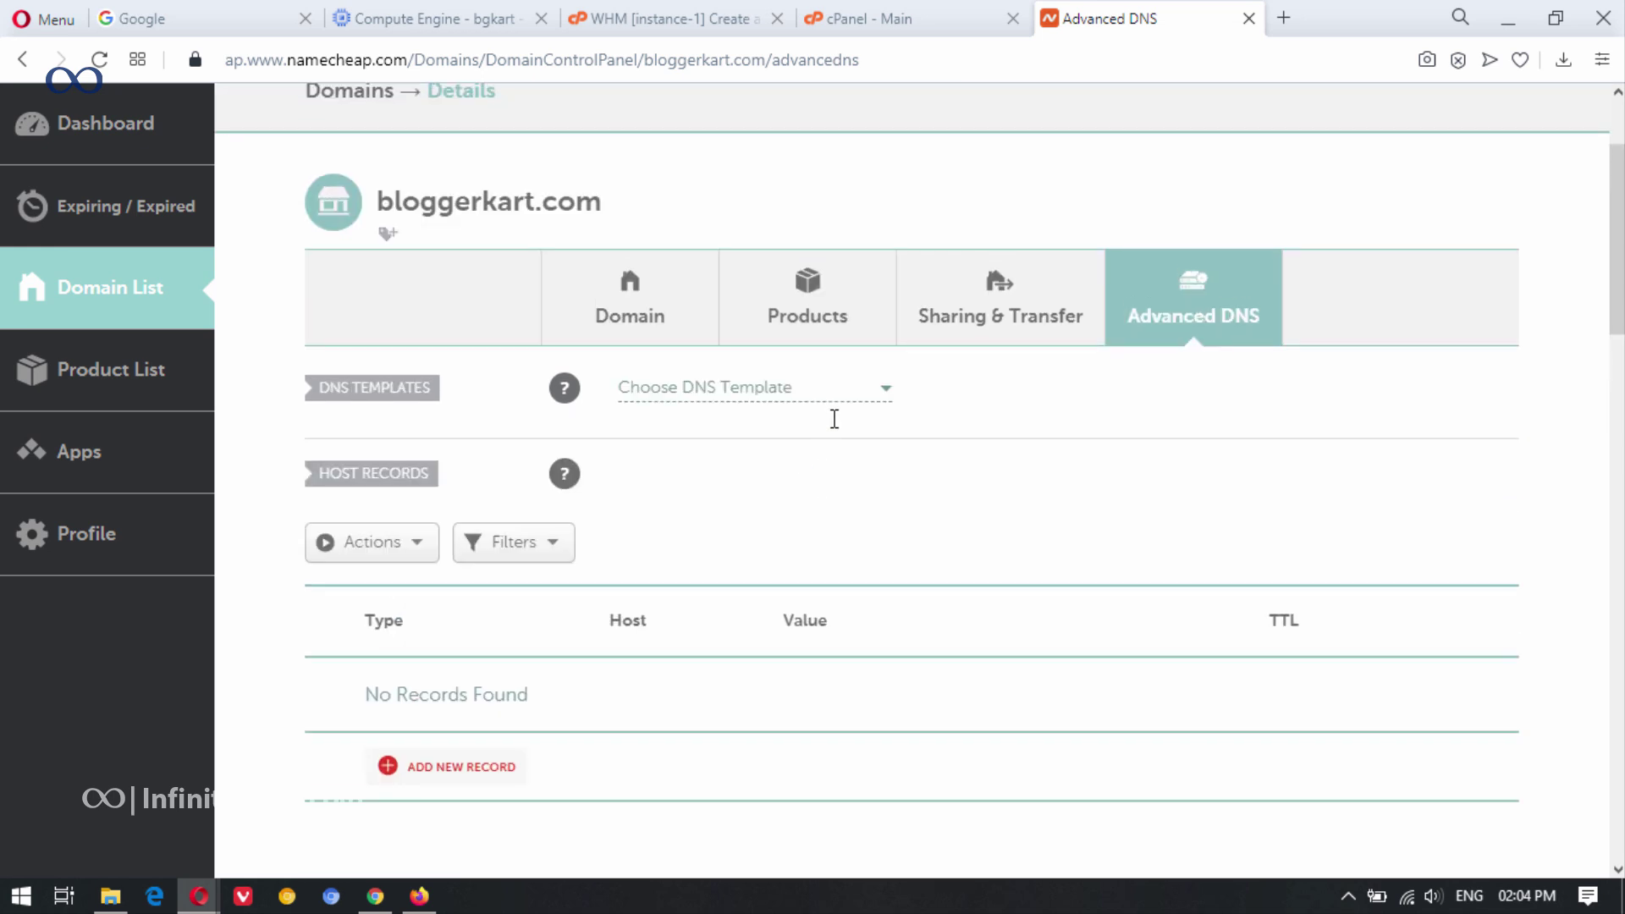
pyautogui.scroll(-1, 830, 423)
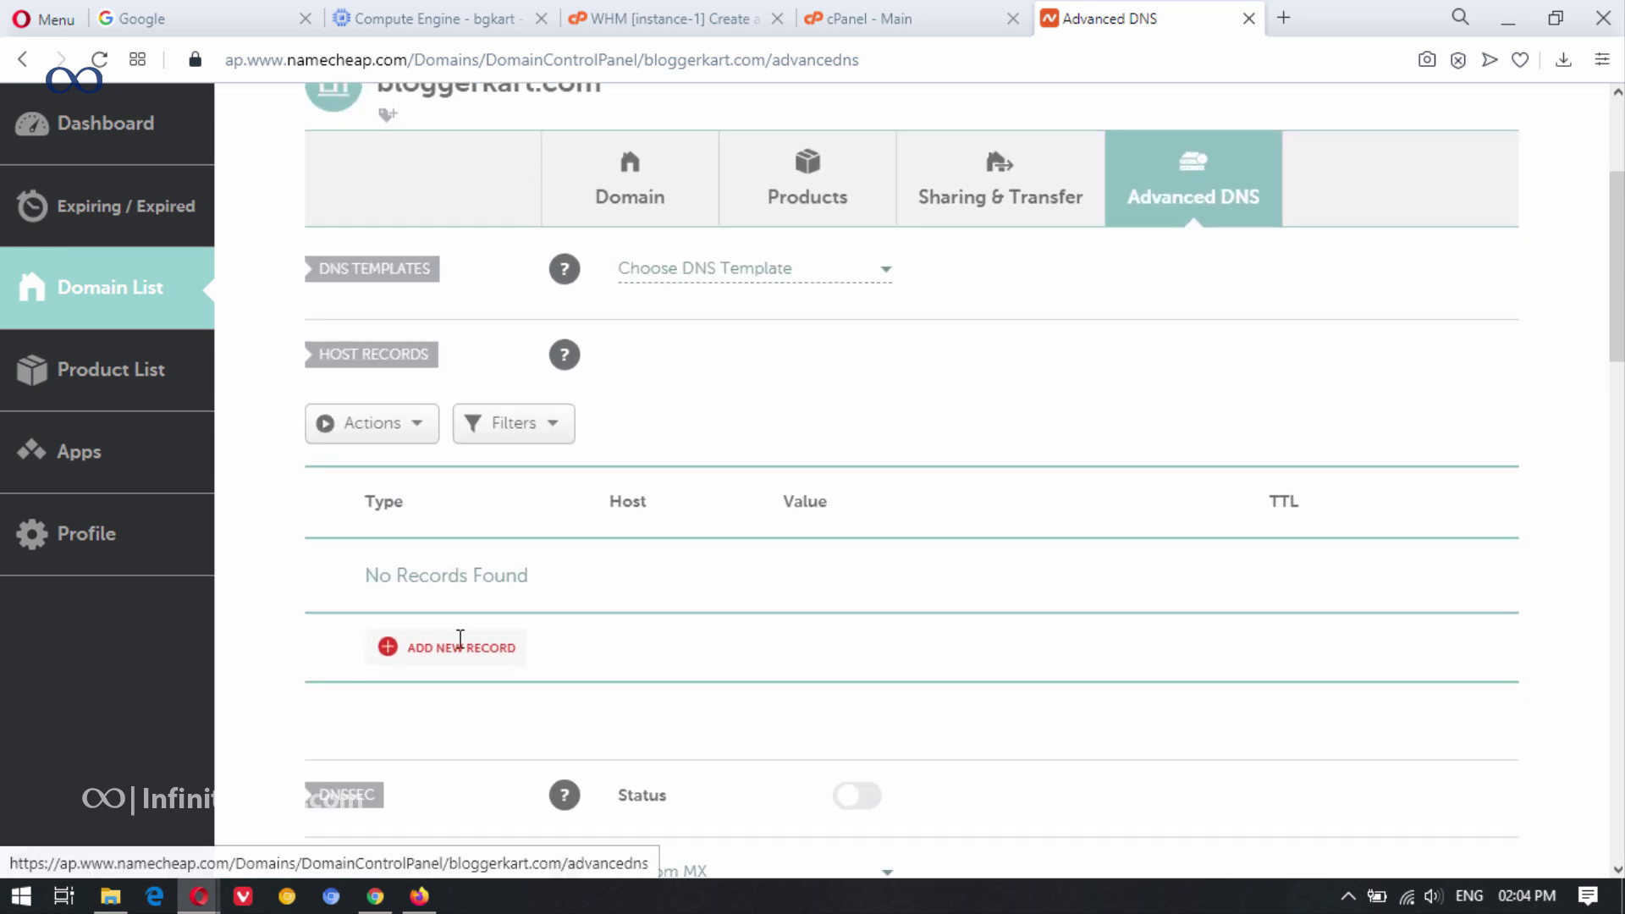
pyautogui.click(459, 646)
pyautogui.scroll(1, 436, 489)
pyautogui.click(432, 424)
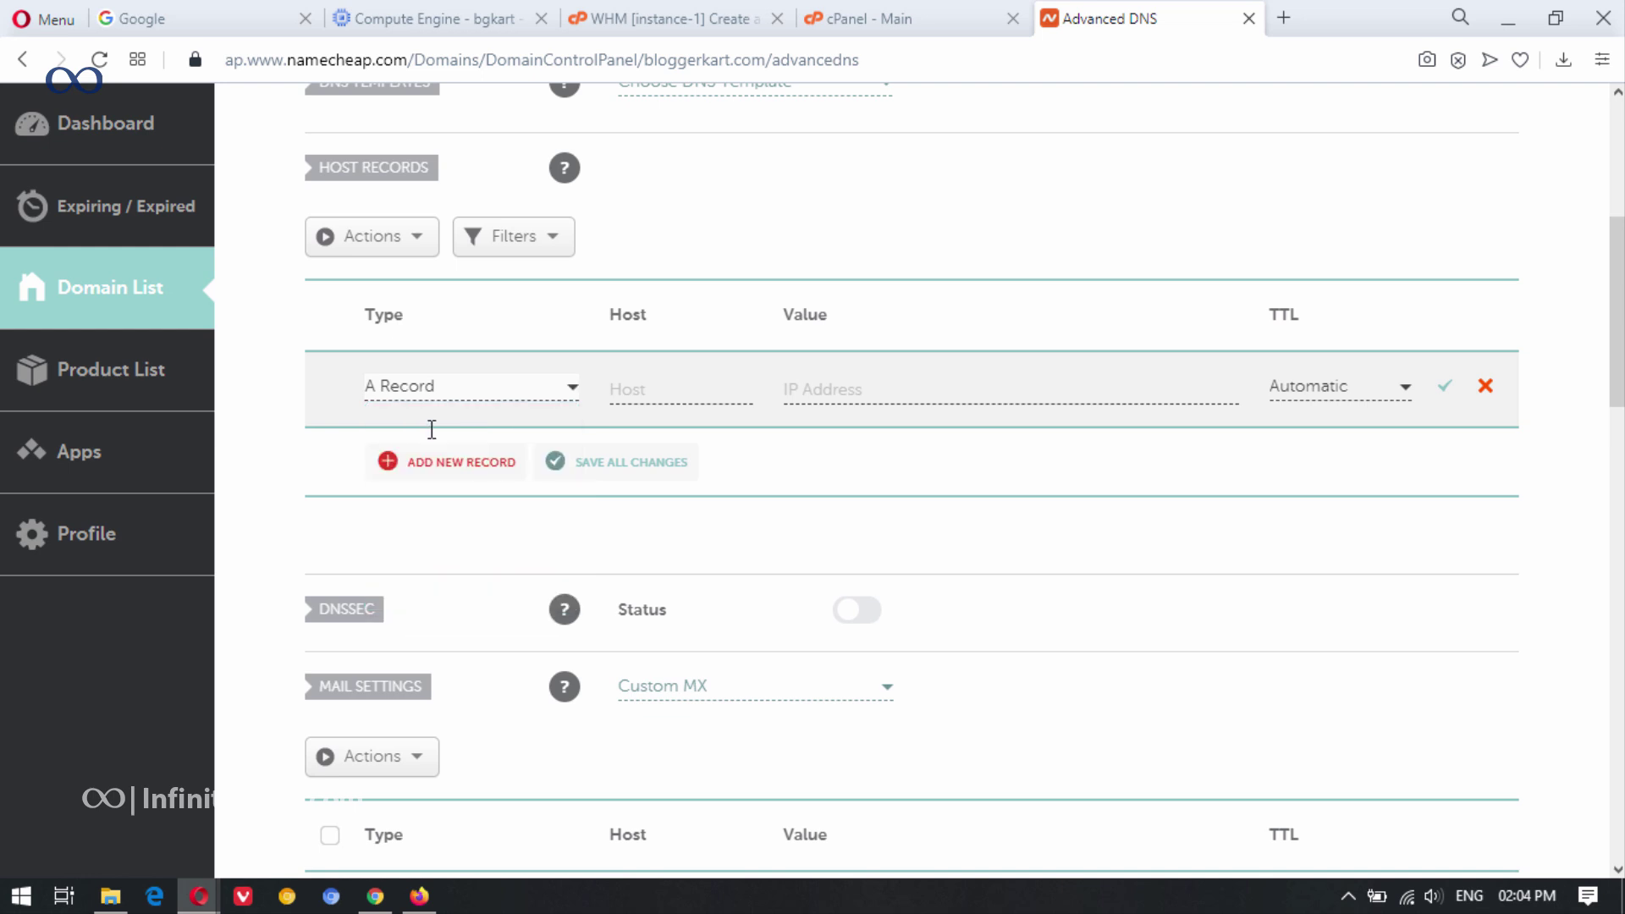
pyautogui.click(657, 397)
pyautogui.write('@')
pyautogui.click(838, 391)
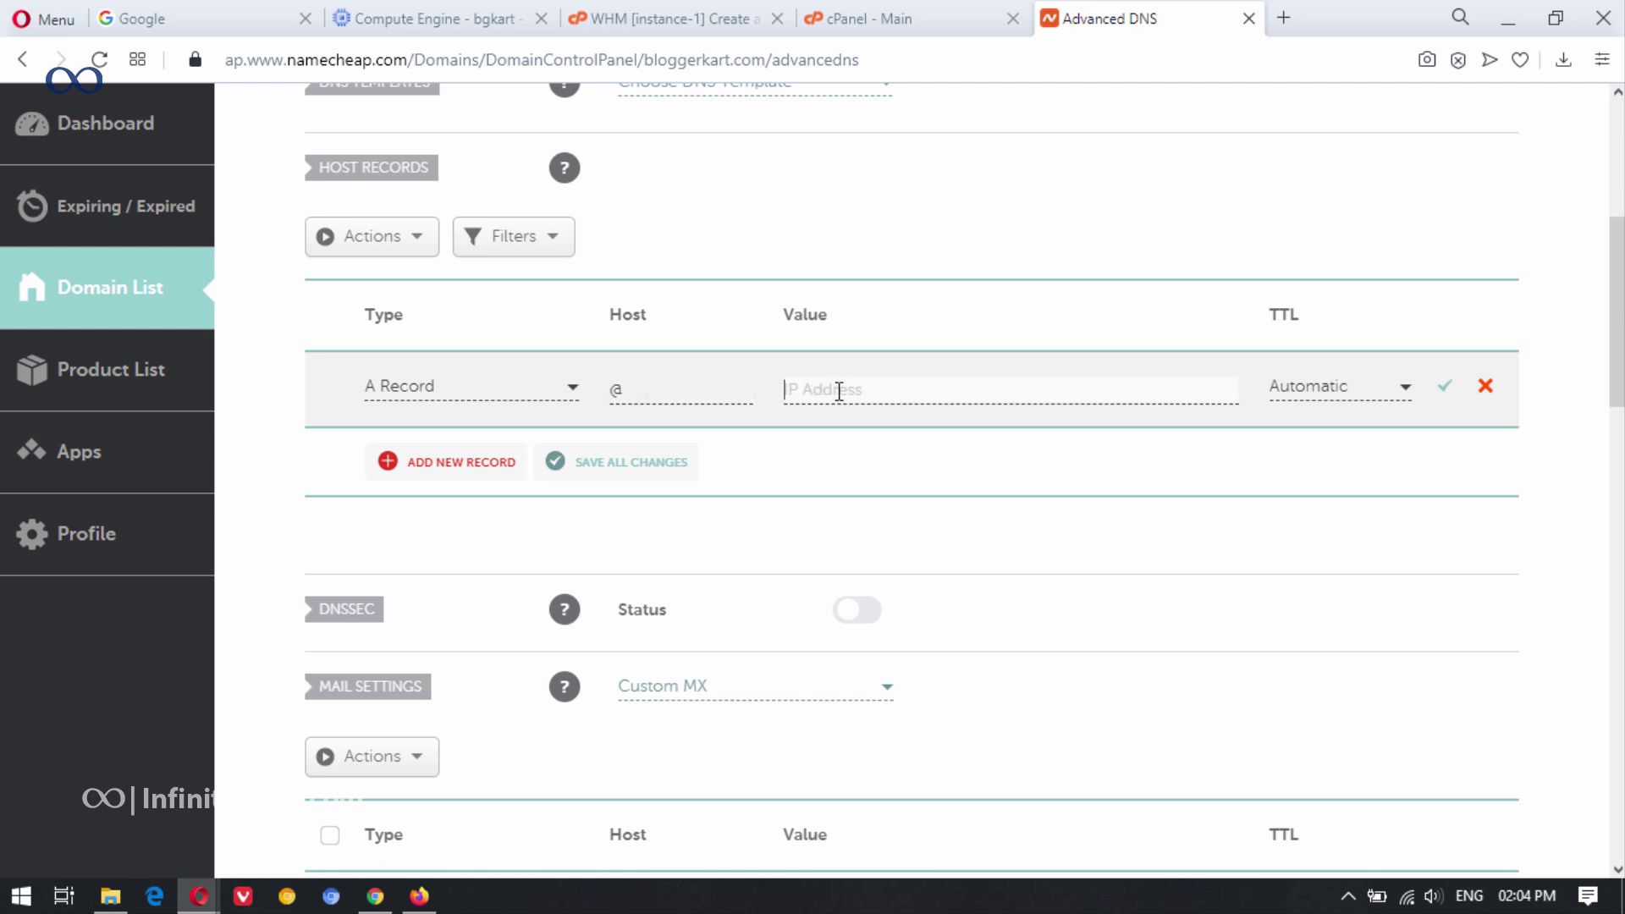
pyautogui.write('34.72.237.166')
pyautogui.click(1445, 386)
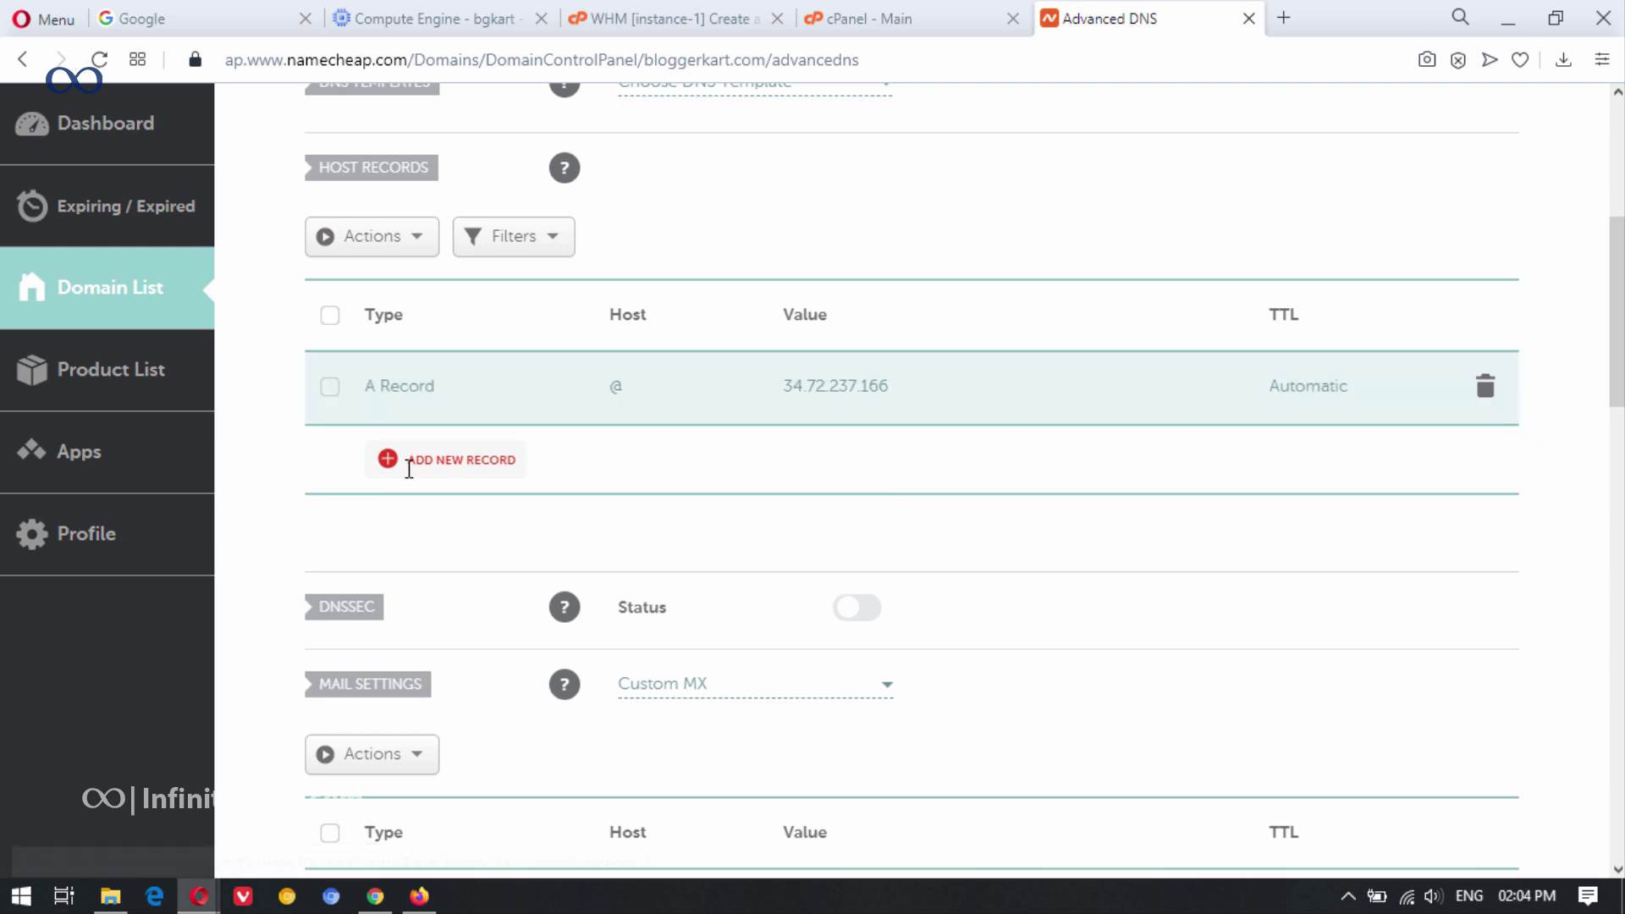
# Add and save a CNAME record for www pointing to bloggerkart.com
pyautogui.click(473, 466)
pyautogui.scroll(-2, 465, 584)
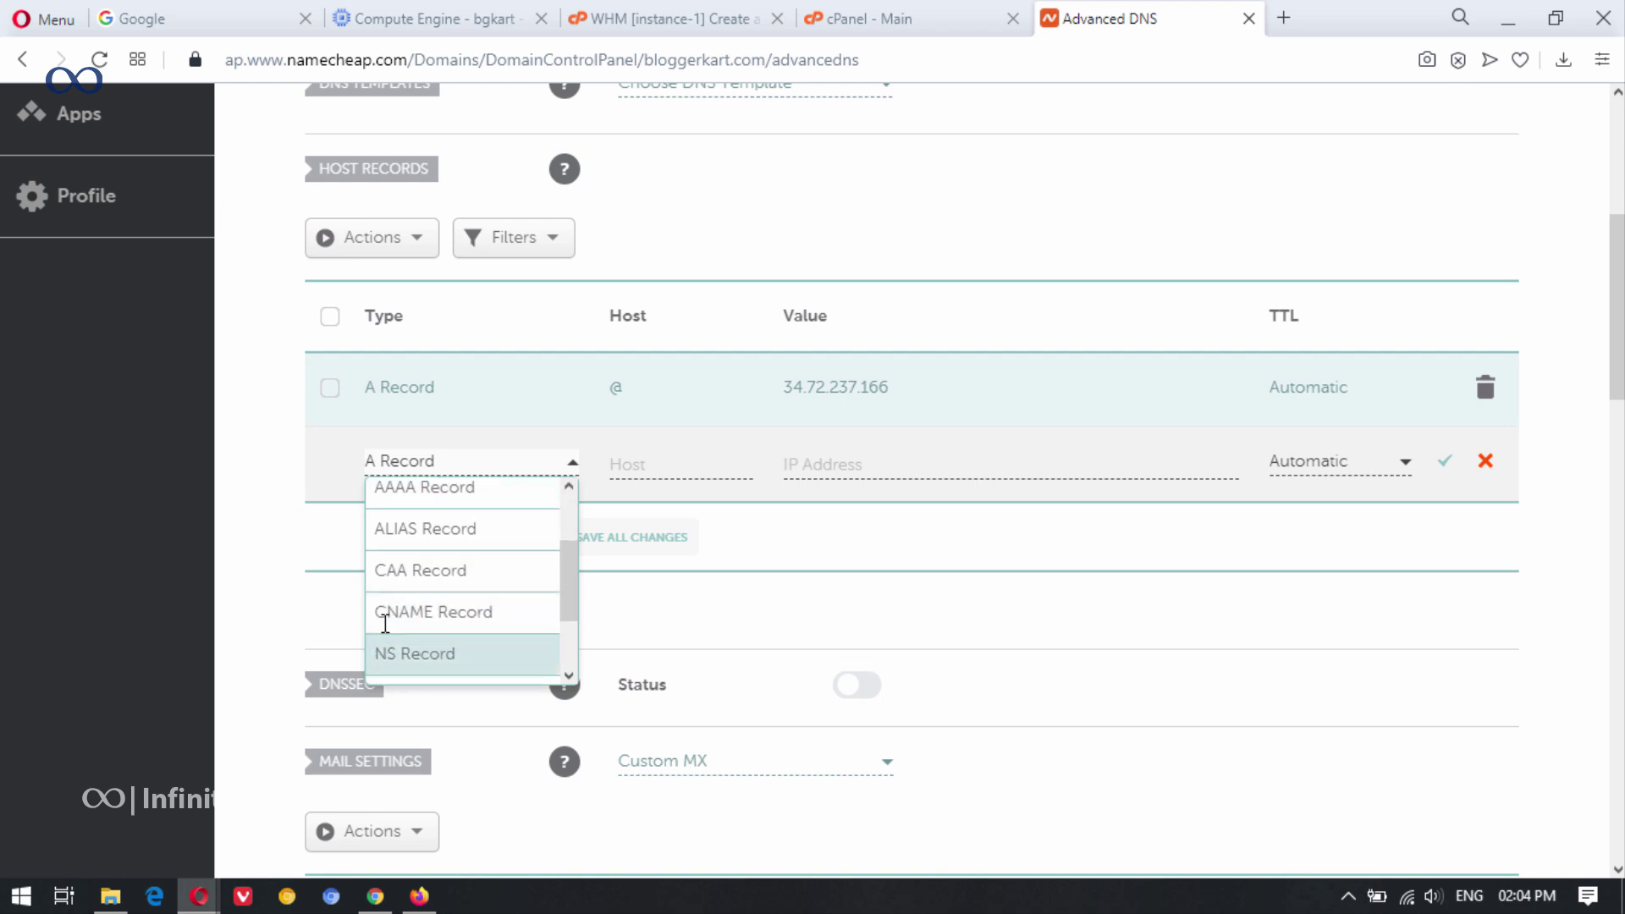
pyautogui.click(454, 608)
pyautogui.click(644, 465)
pyautogui.write('www')
pyautogui.click(820, 468)
pyautogui.write('blo')
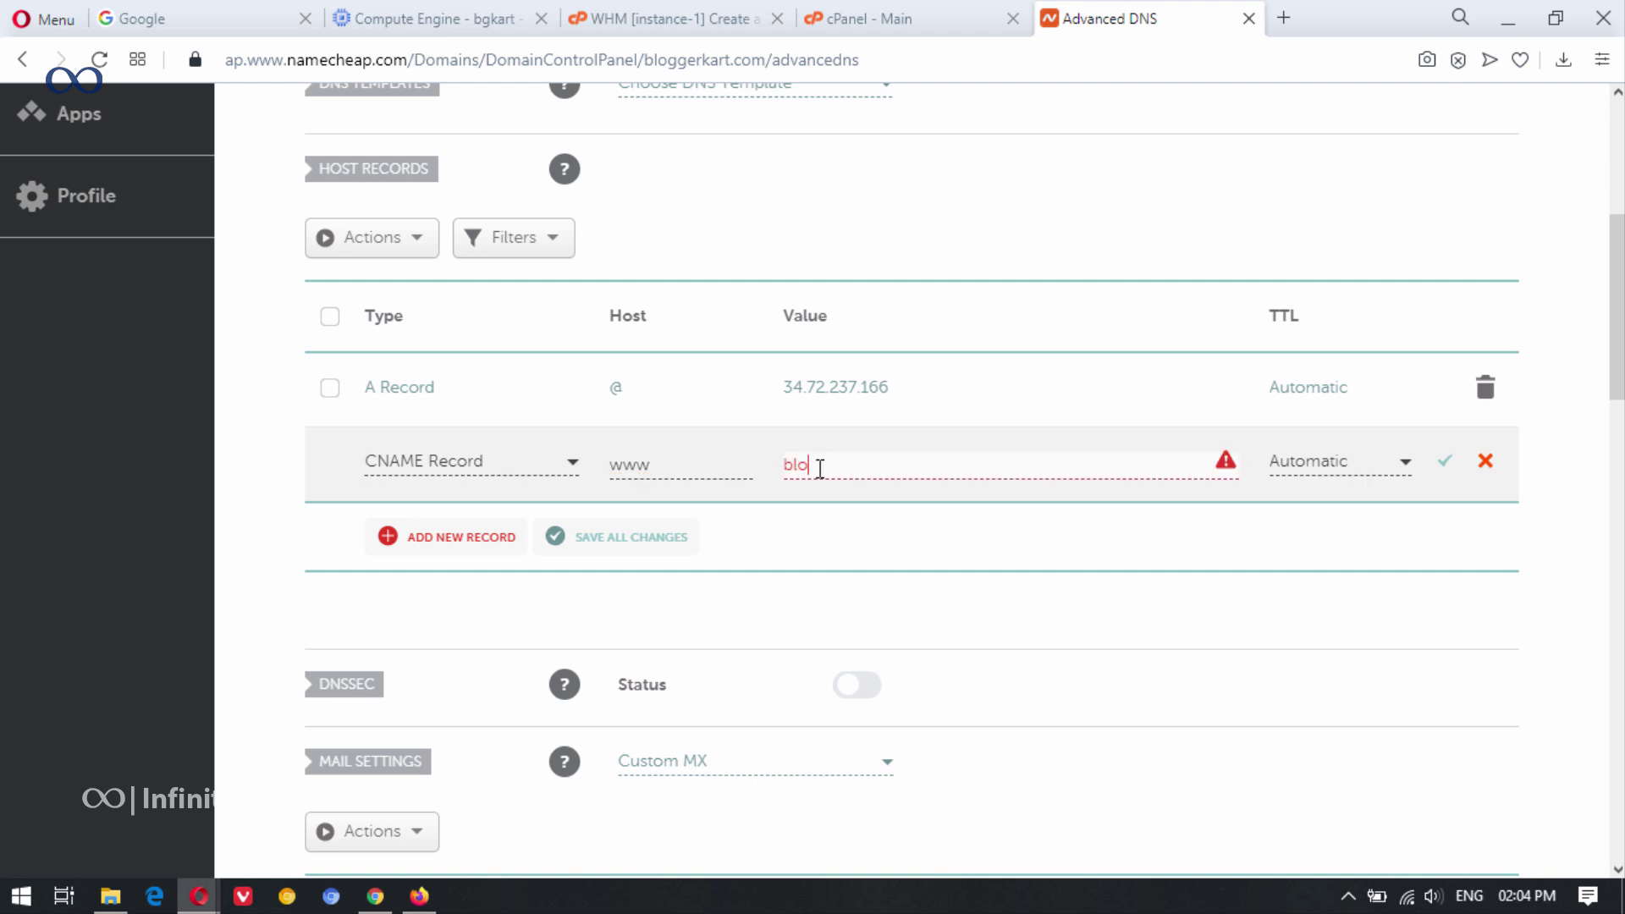
pyautogui.write('ggerkart.com')
pyautogui.click(1447, 458)
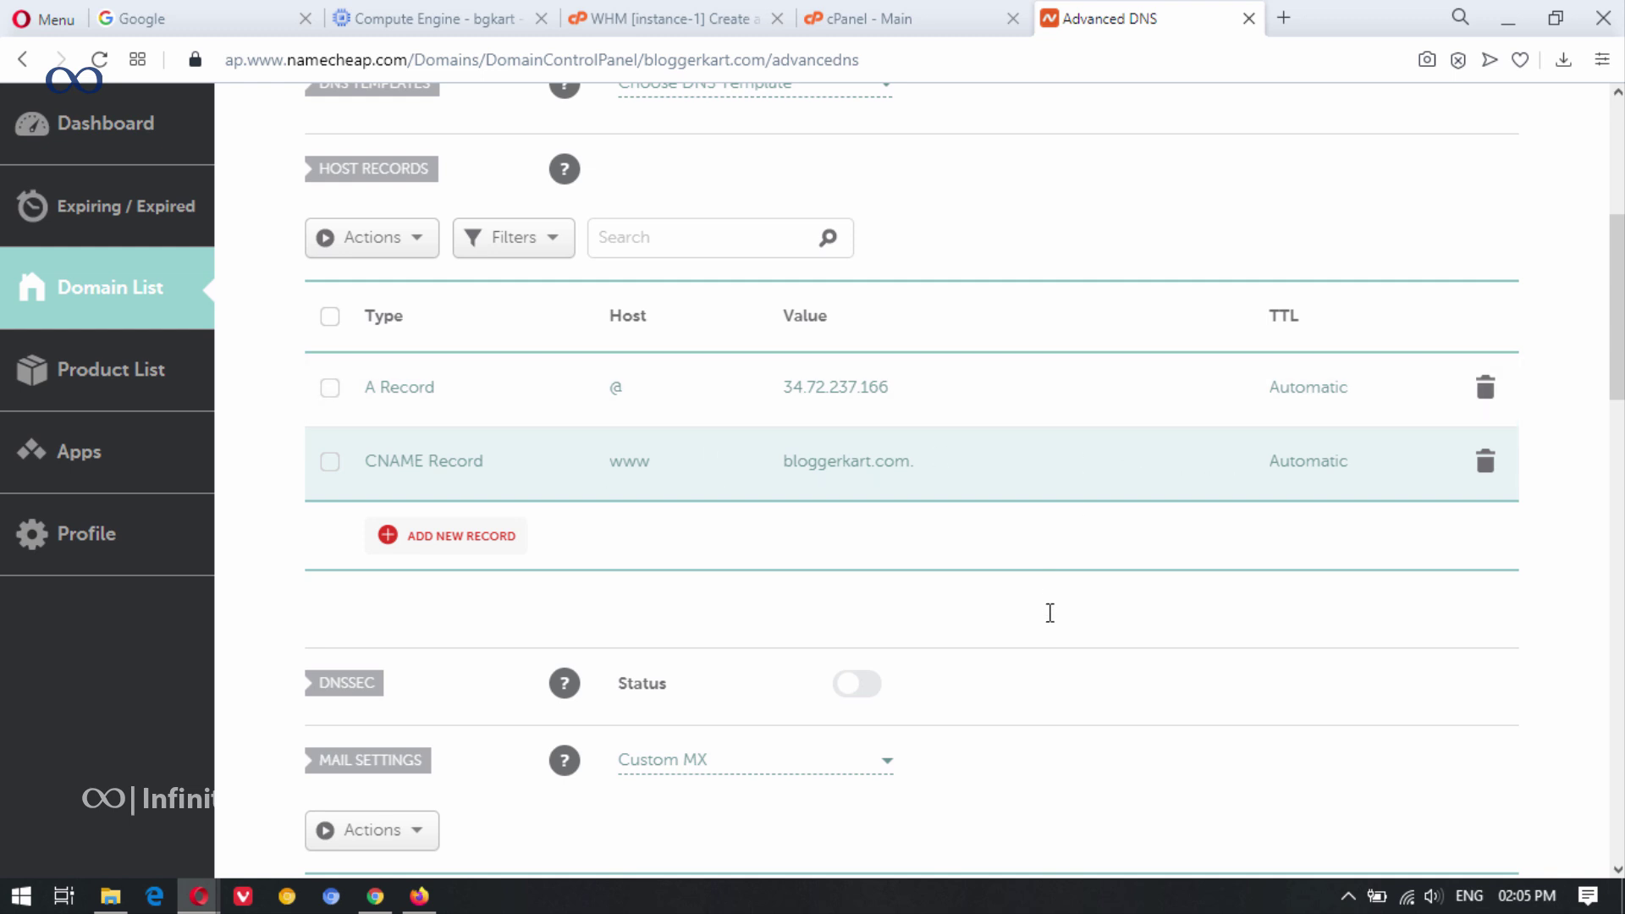
pyautogui.scroll(6, 1050, 613)
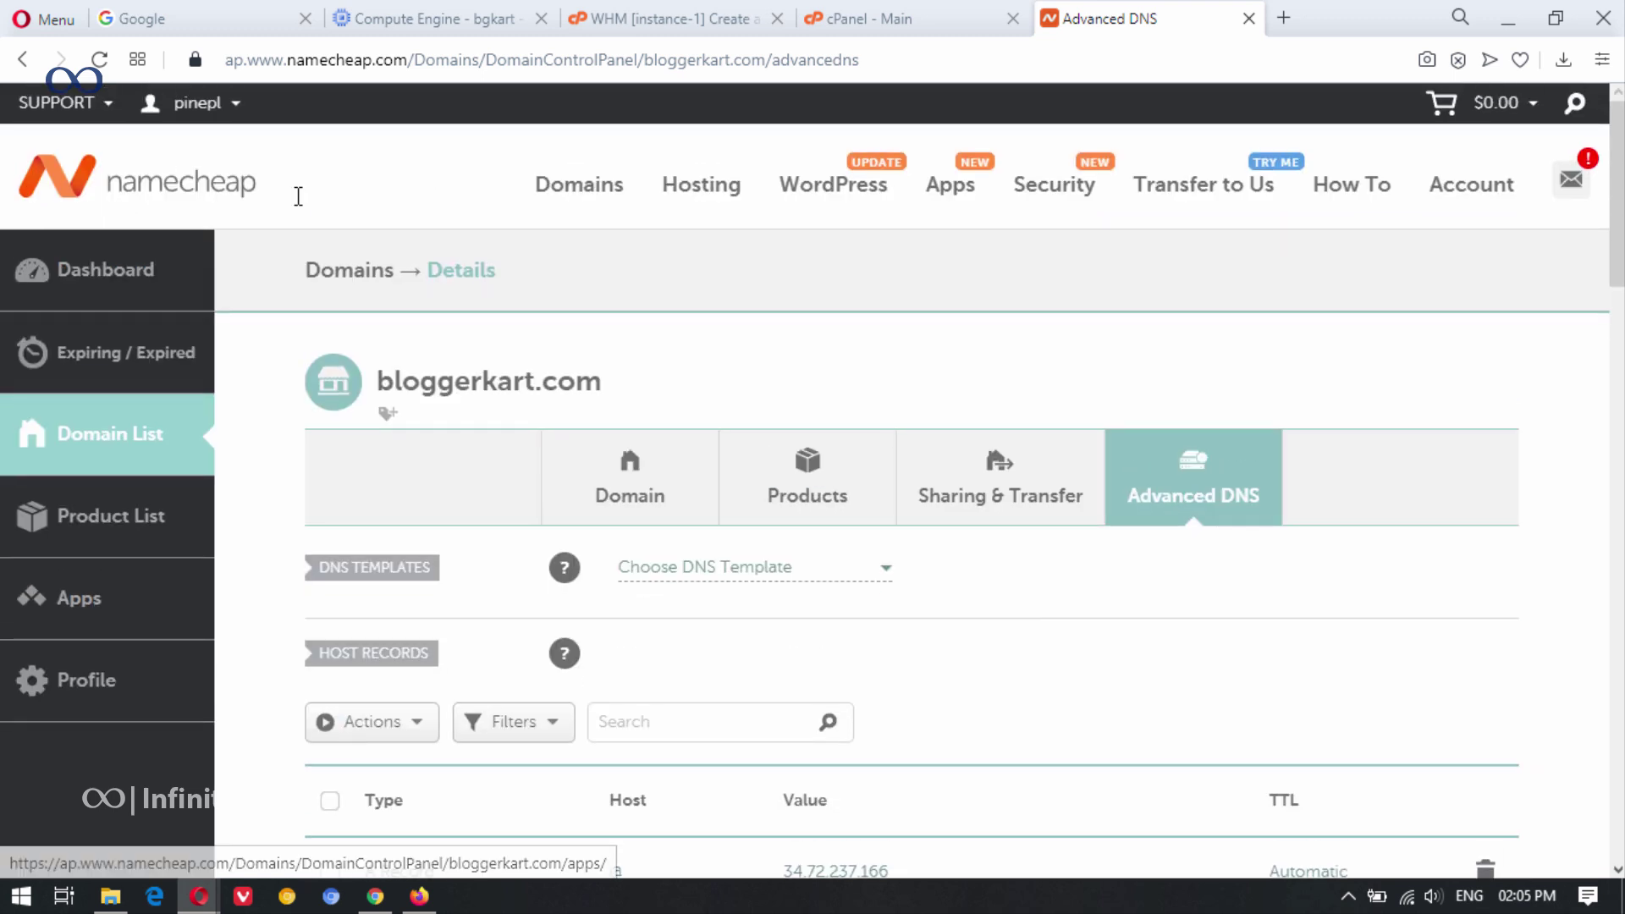
pyautogui.click(245, 171)
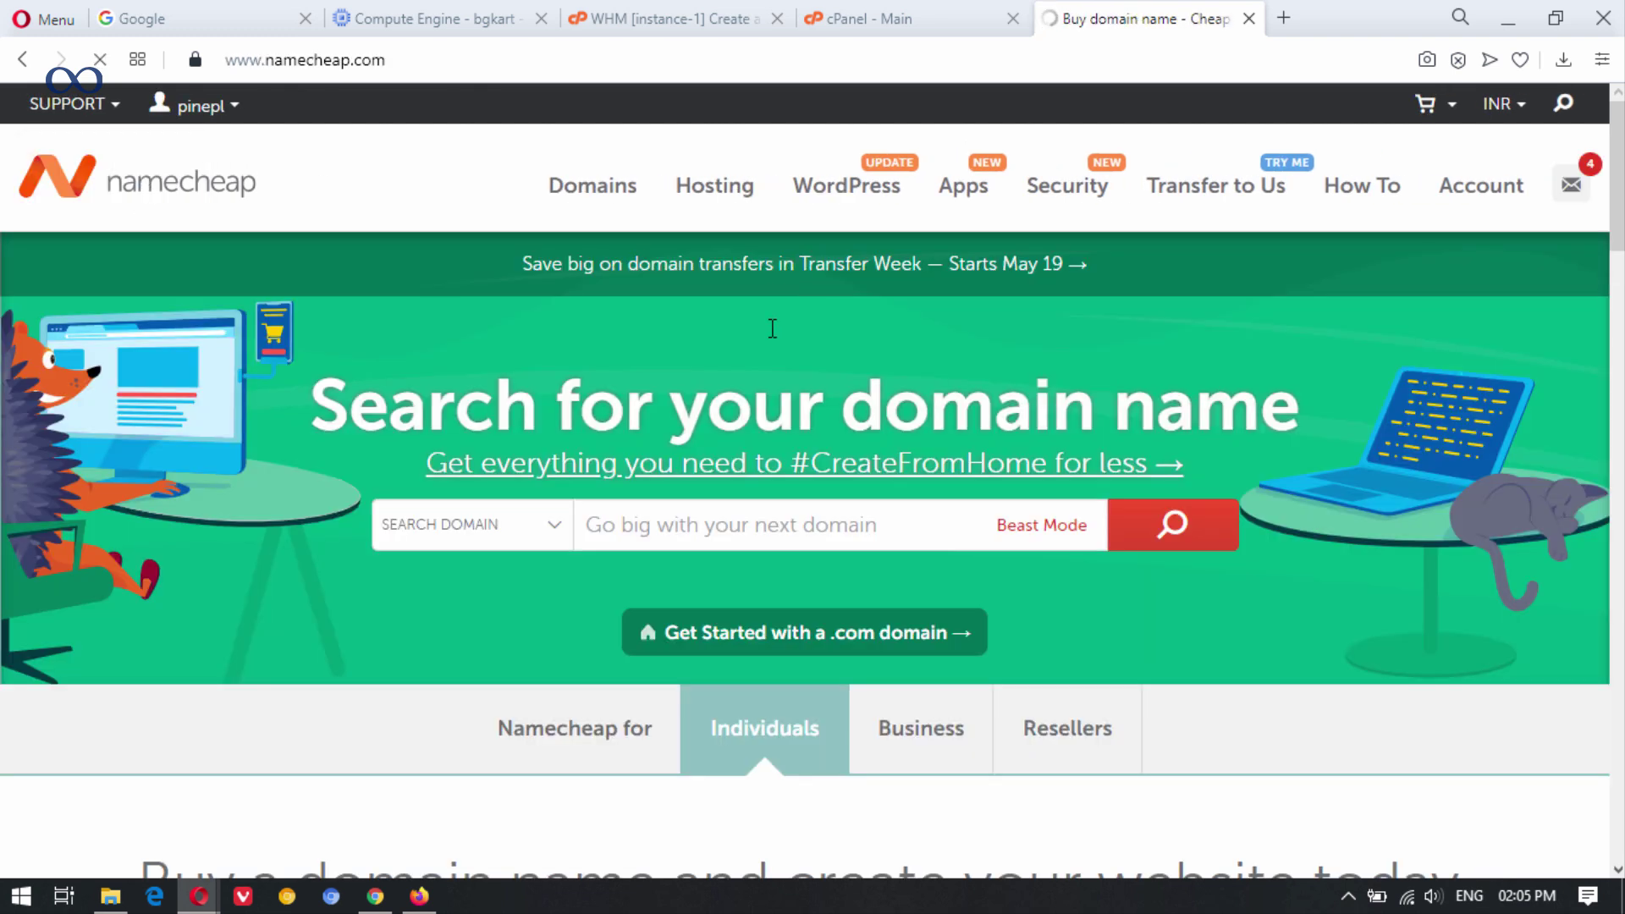
pyautogui.click(889, 18)
# Create an empty index.html in public_html via File Manager and open it for editing
pyautogui.tripleClick(1384, 486)
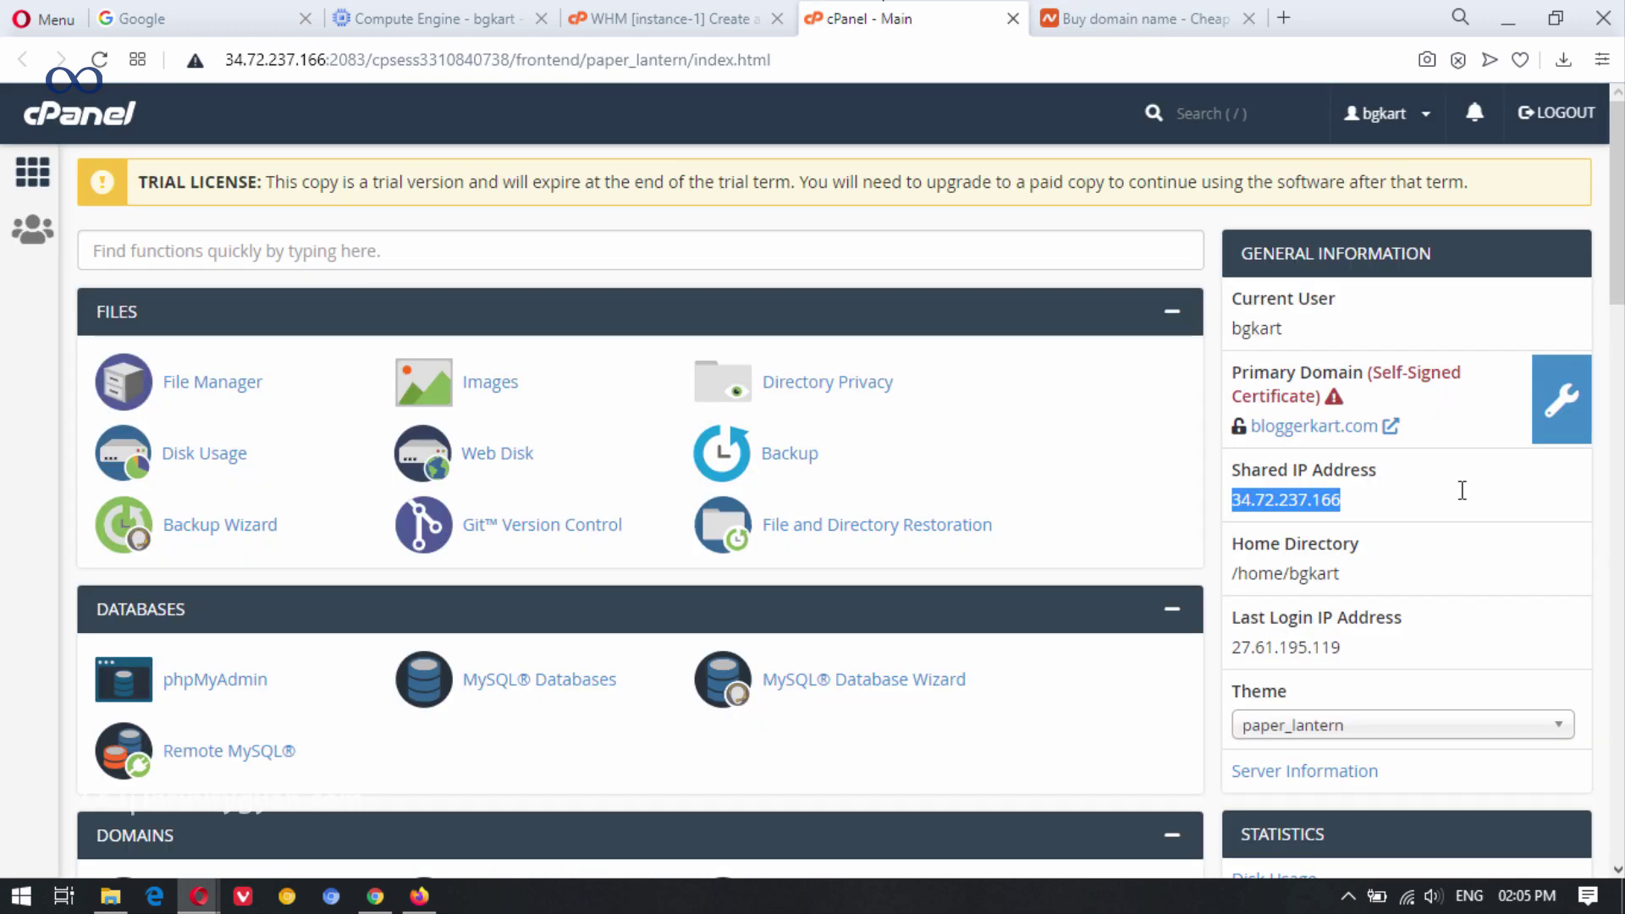
pyautogui.click(1407, 510)
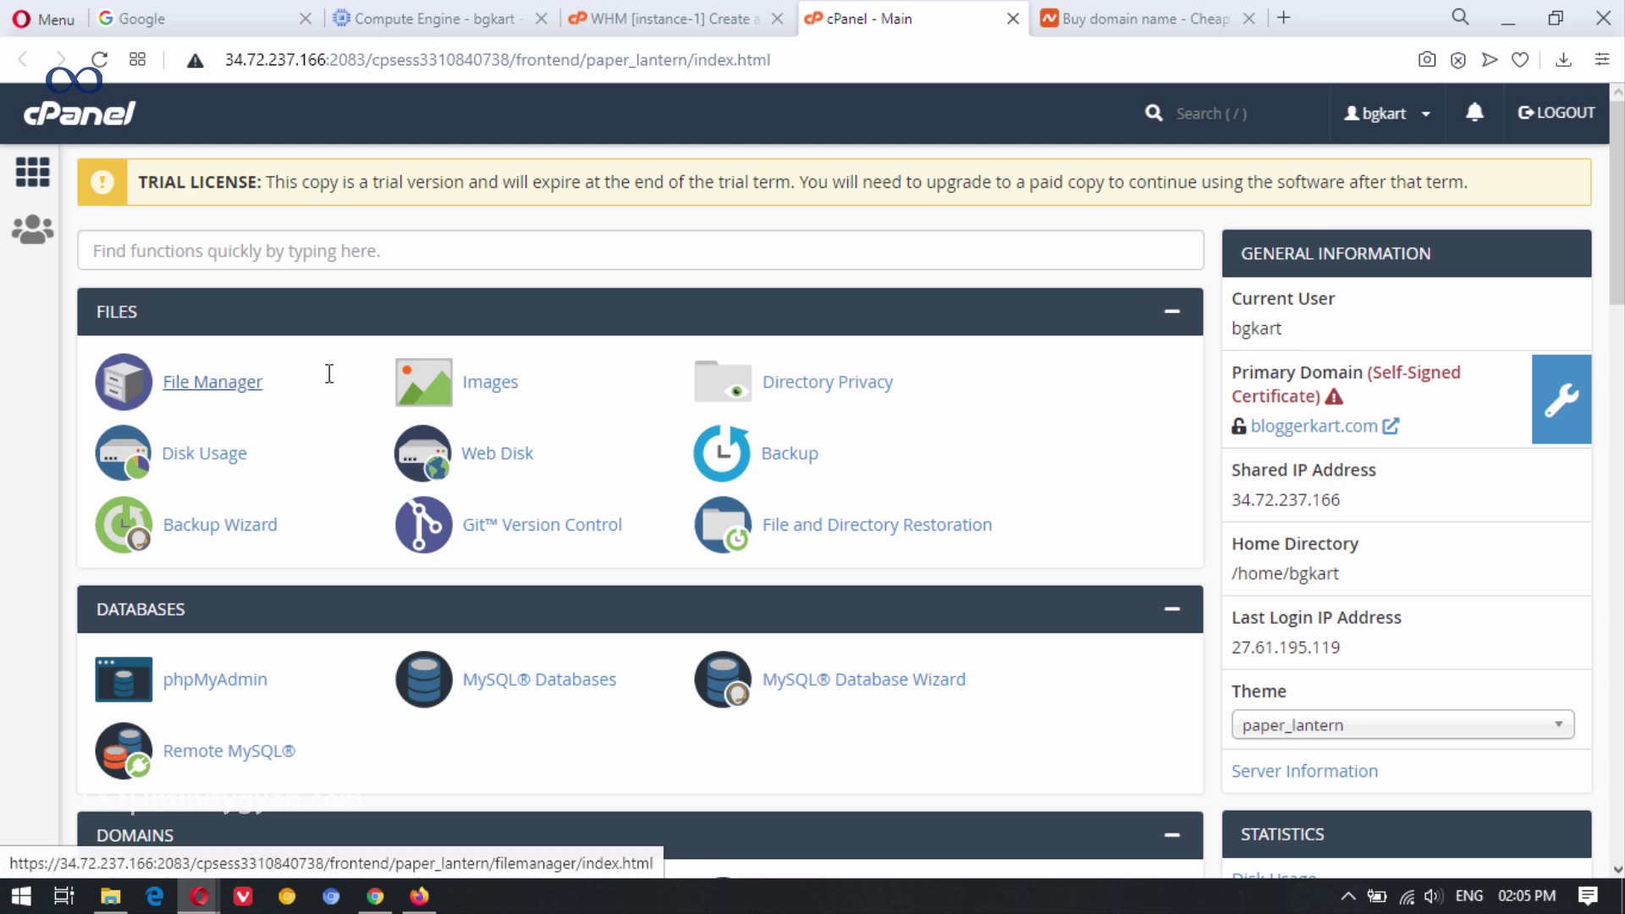
pyautogui.click(227, 380)
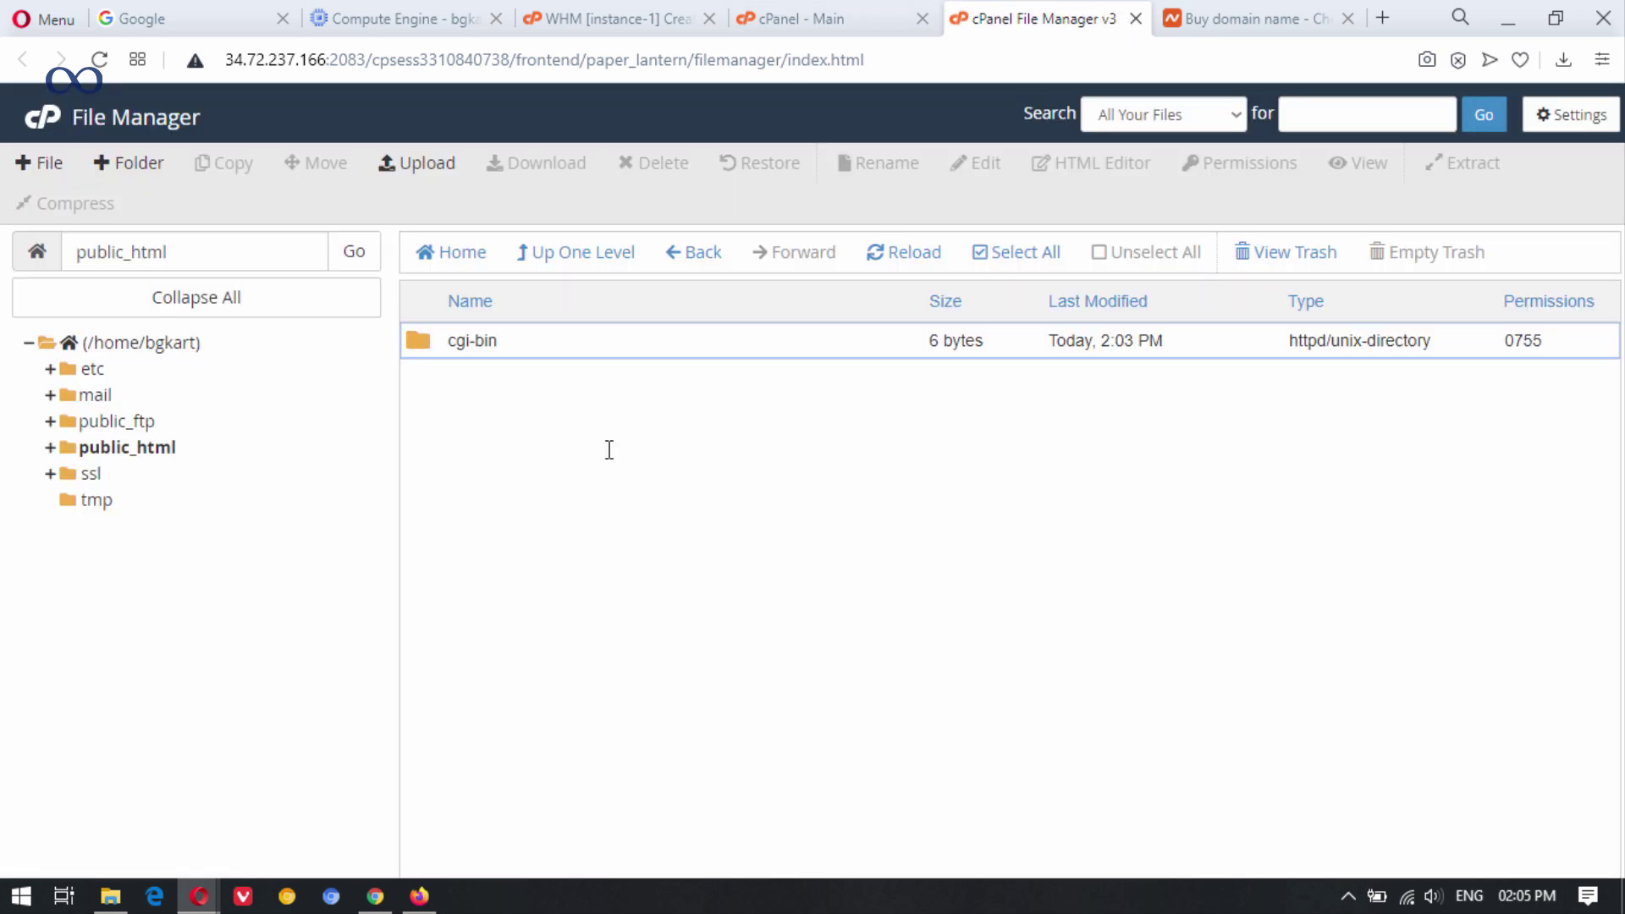
pyautogui.click(72, 169)
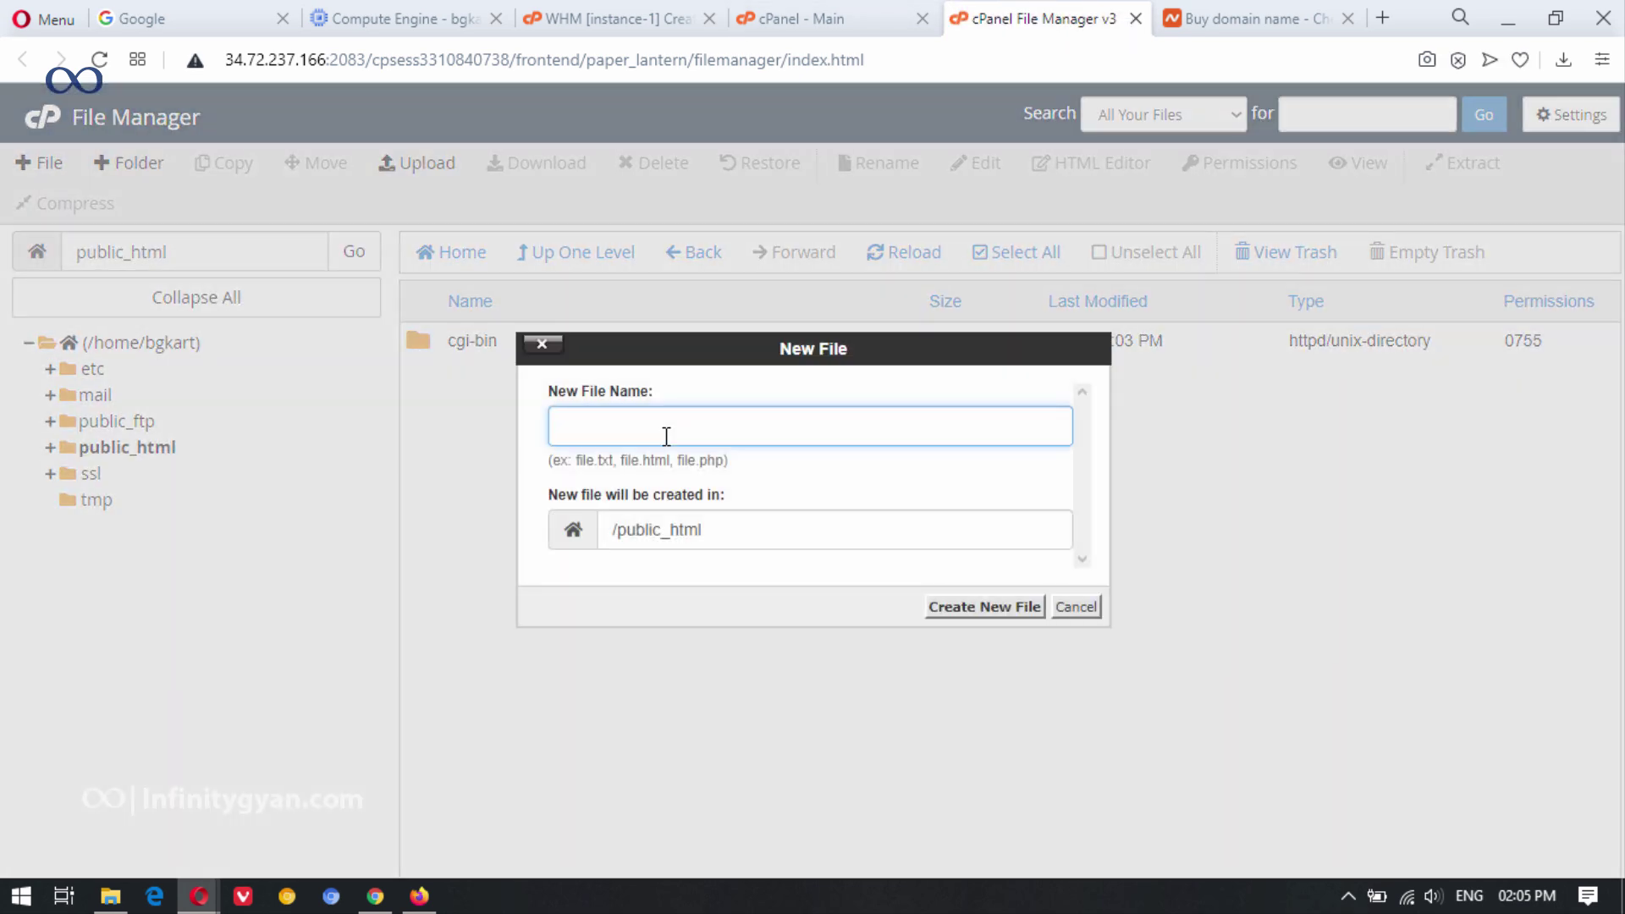
pyautogui.write('index.htm')
pyautogui.click(975, 611)
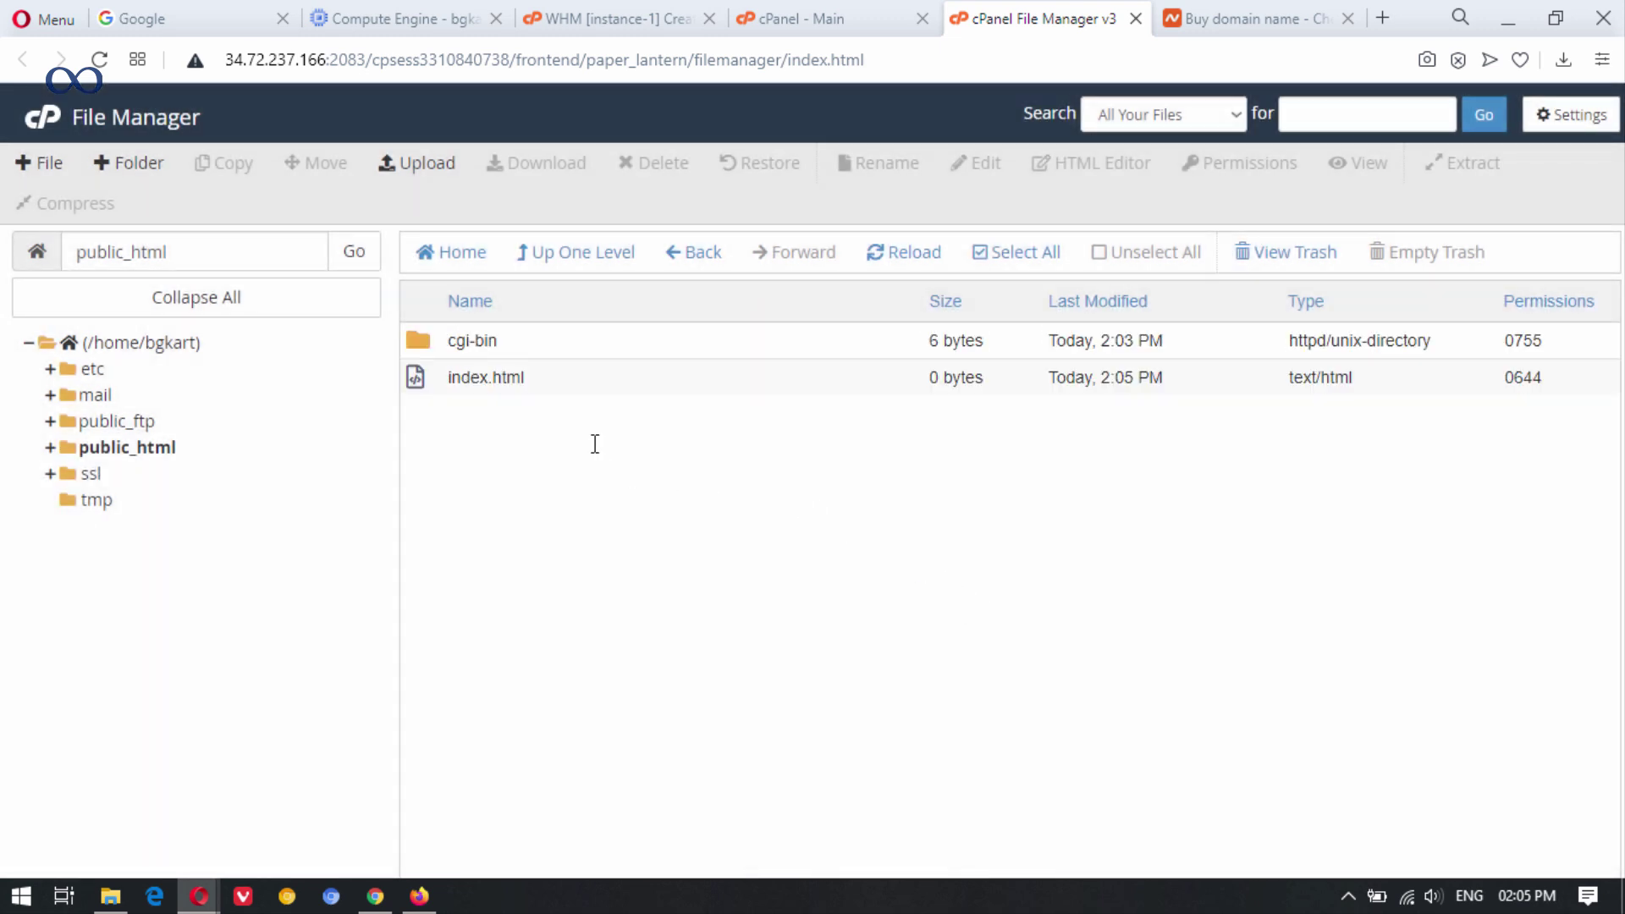
pyautogui.click(605, 378)
pyautogui.click(986, 162)
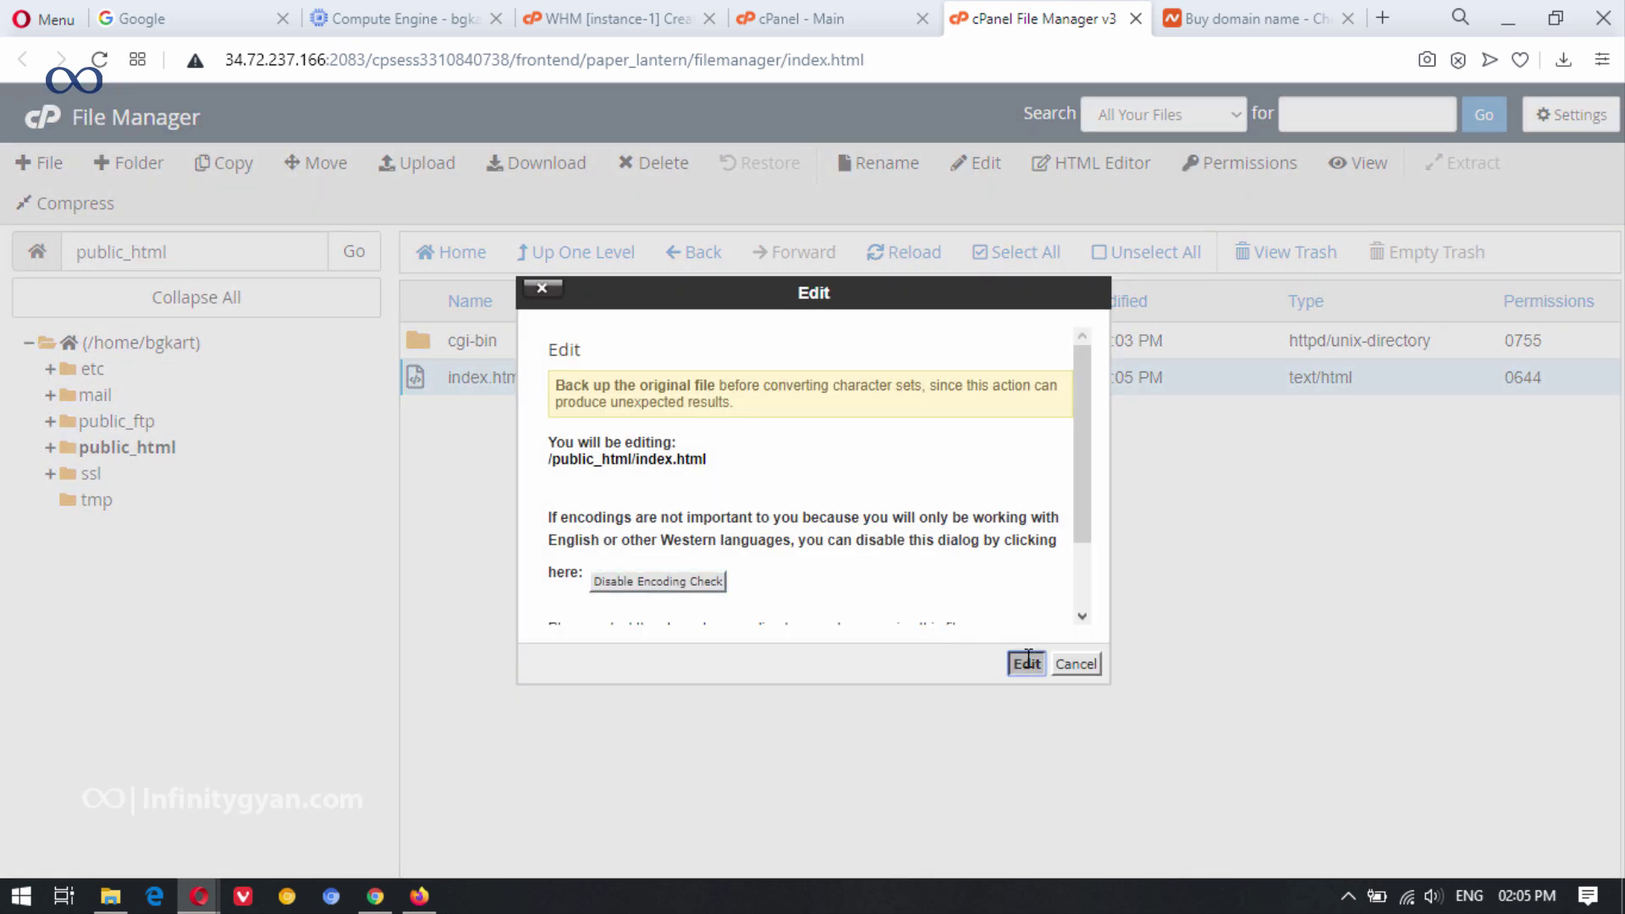
# Type 'Welcome To Google Cloud CP' into index.html, save it, and close the editor
pyautogui.click(1026, 660)
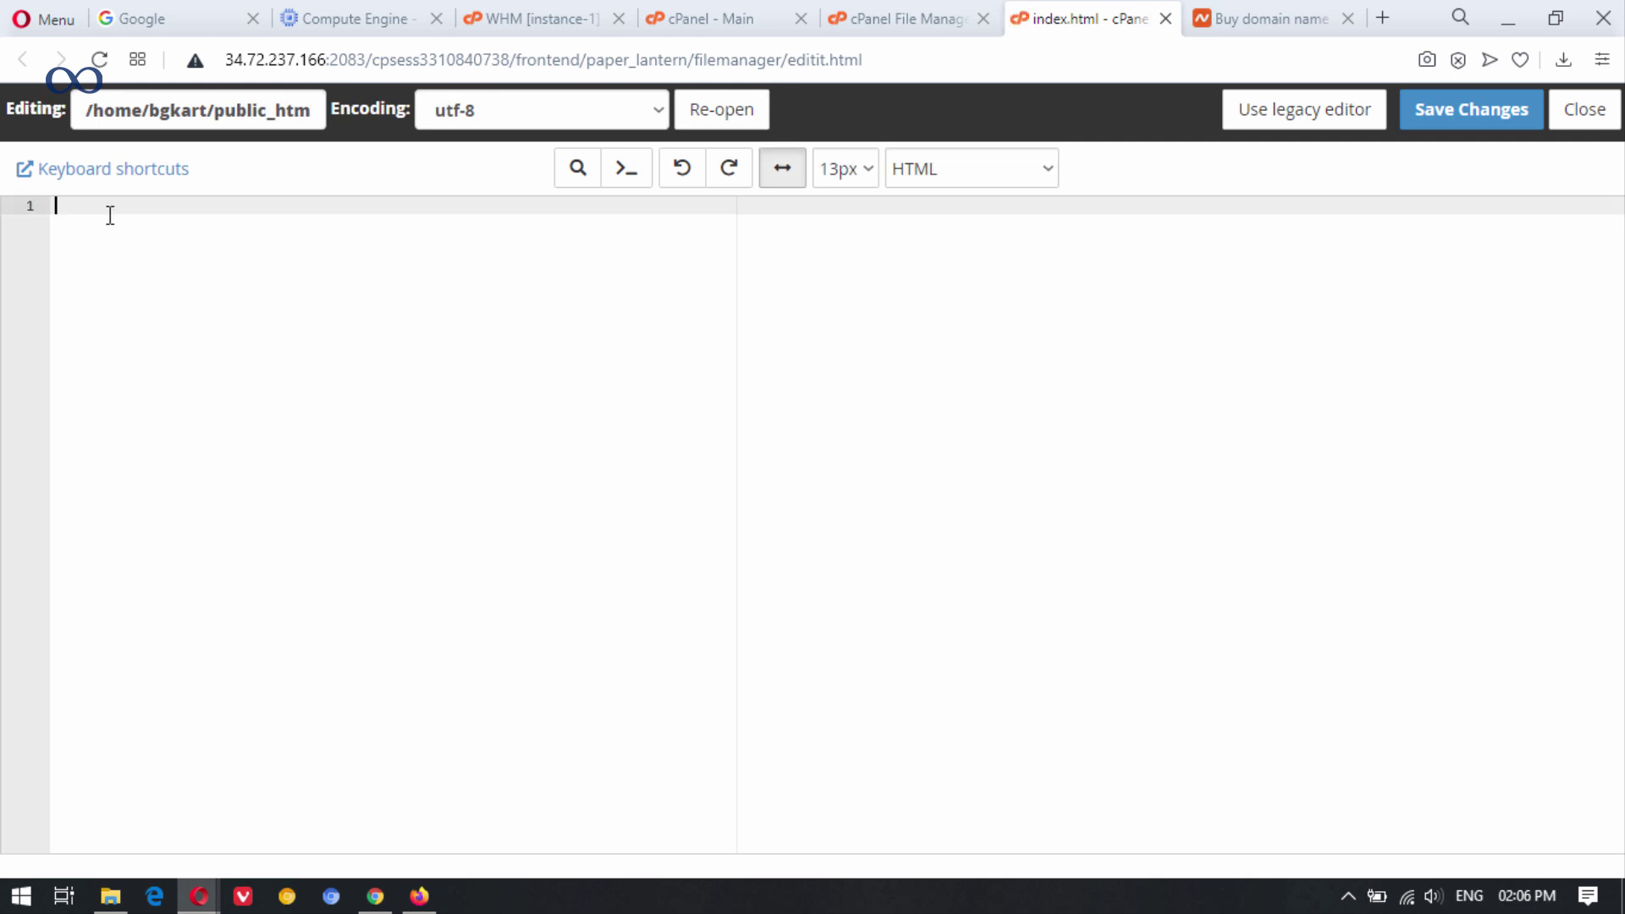
pyautogui.write('ome To Google Cloud CP')
pyautogui.hotkey('ctrl', 's')
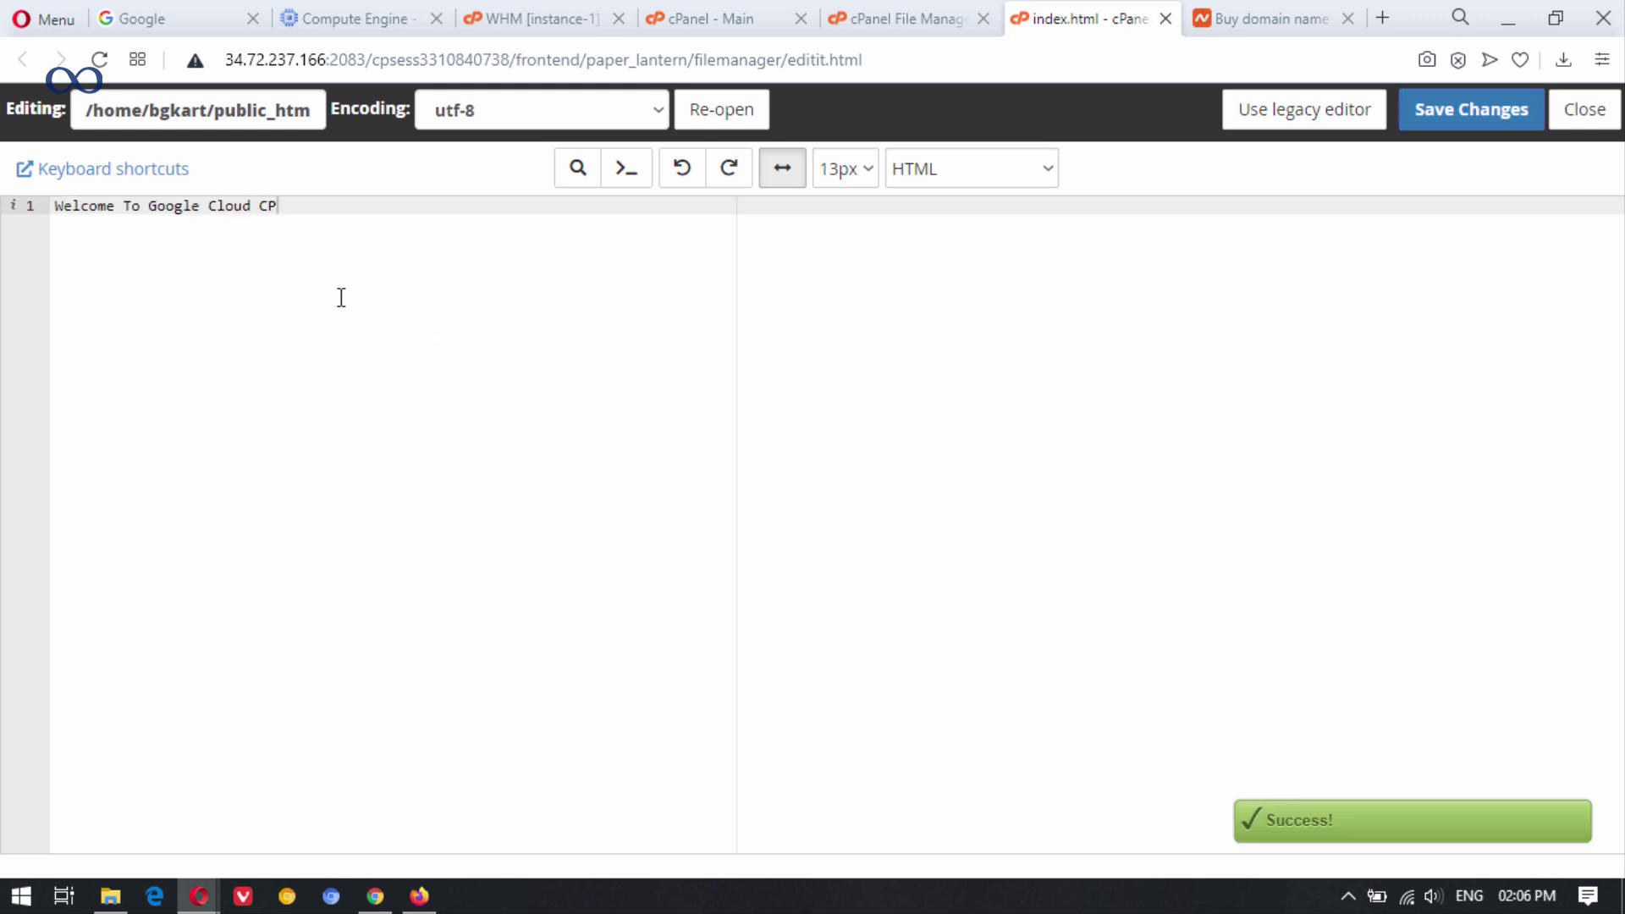
pyautogui.moveTo(297, 212); pyautogui.dragTo(39, 210)
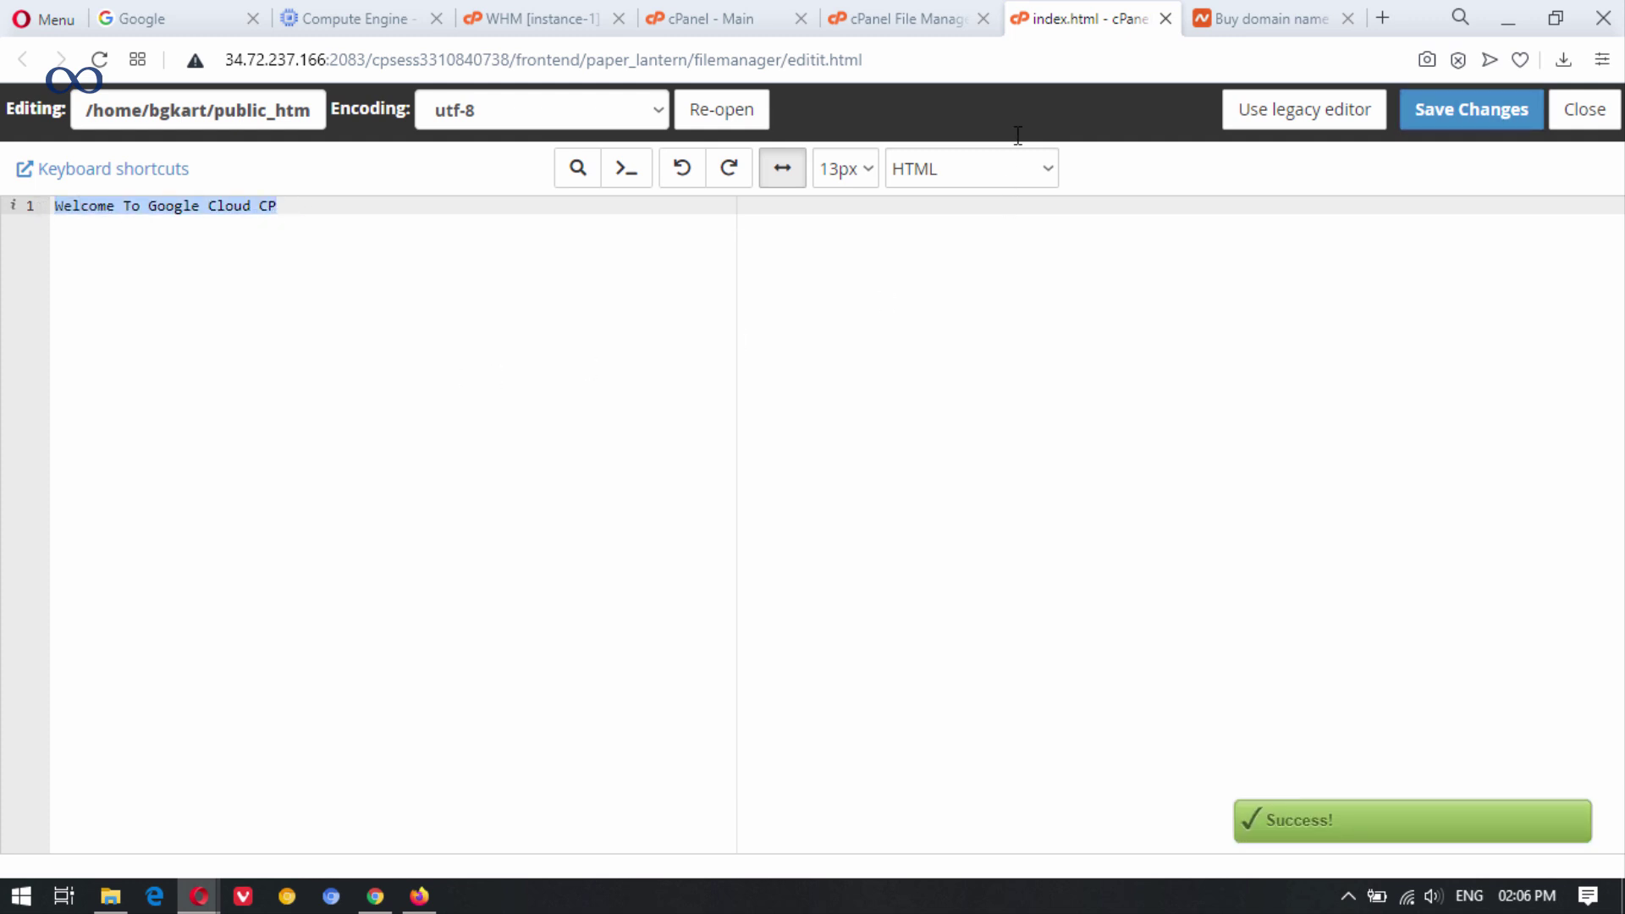
pyautogui.click(1165, 18)
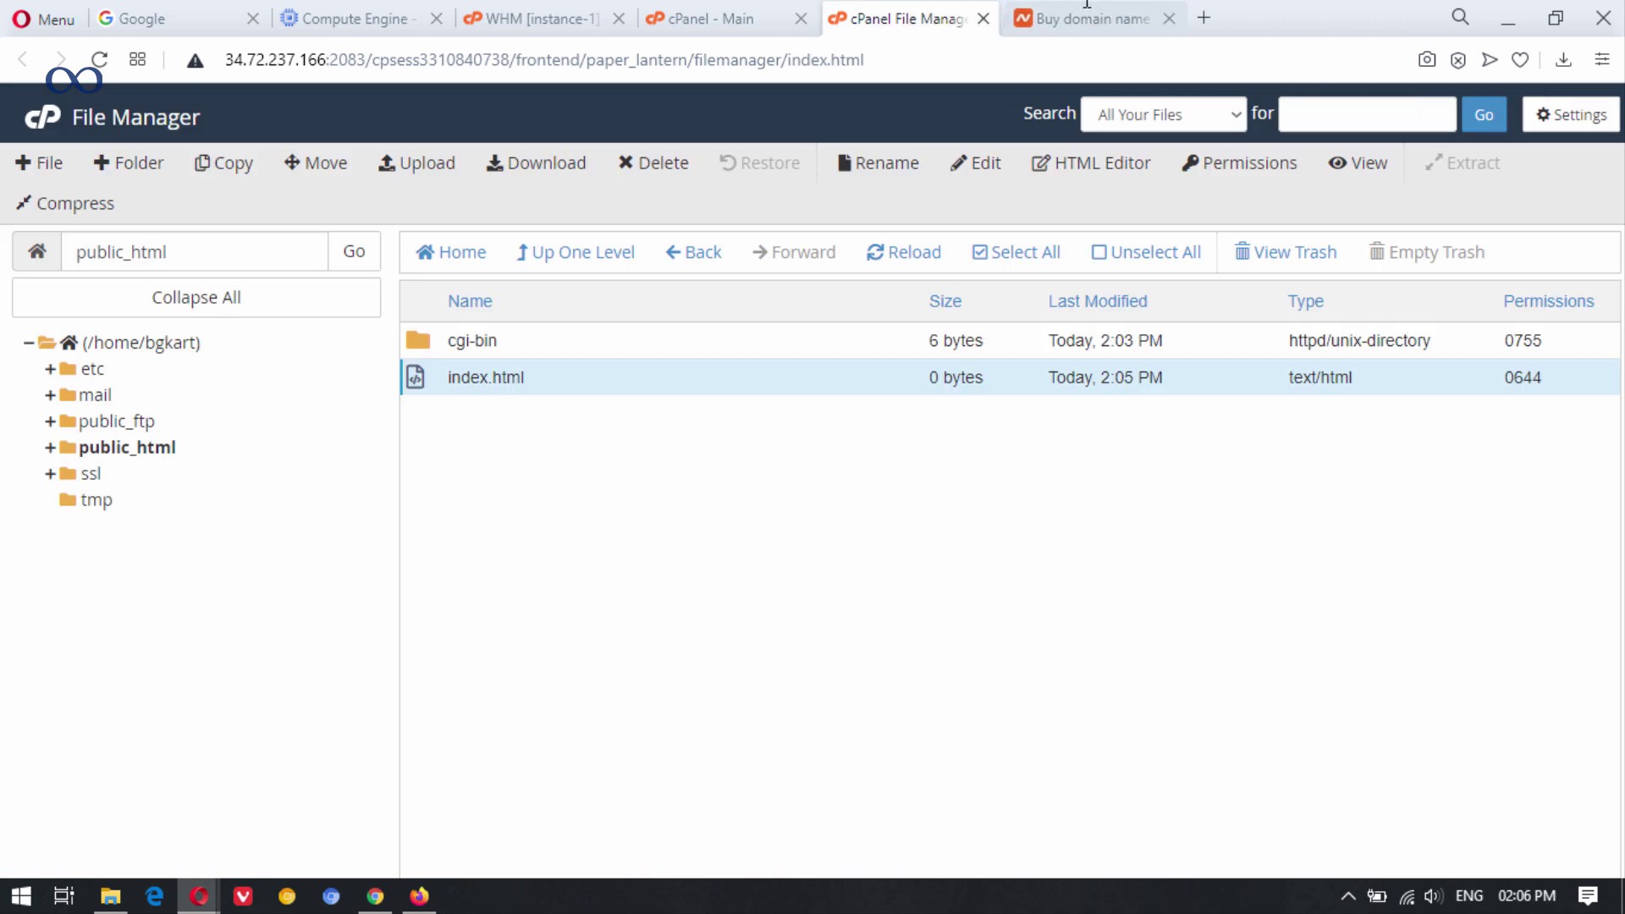
pyautogui.click(1092, 7)
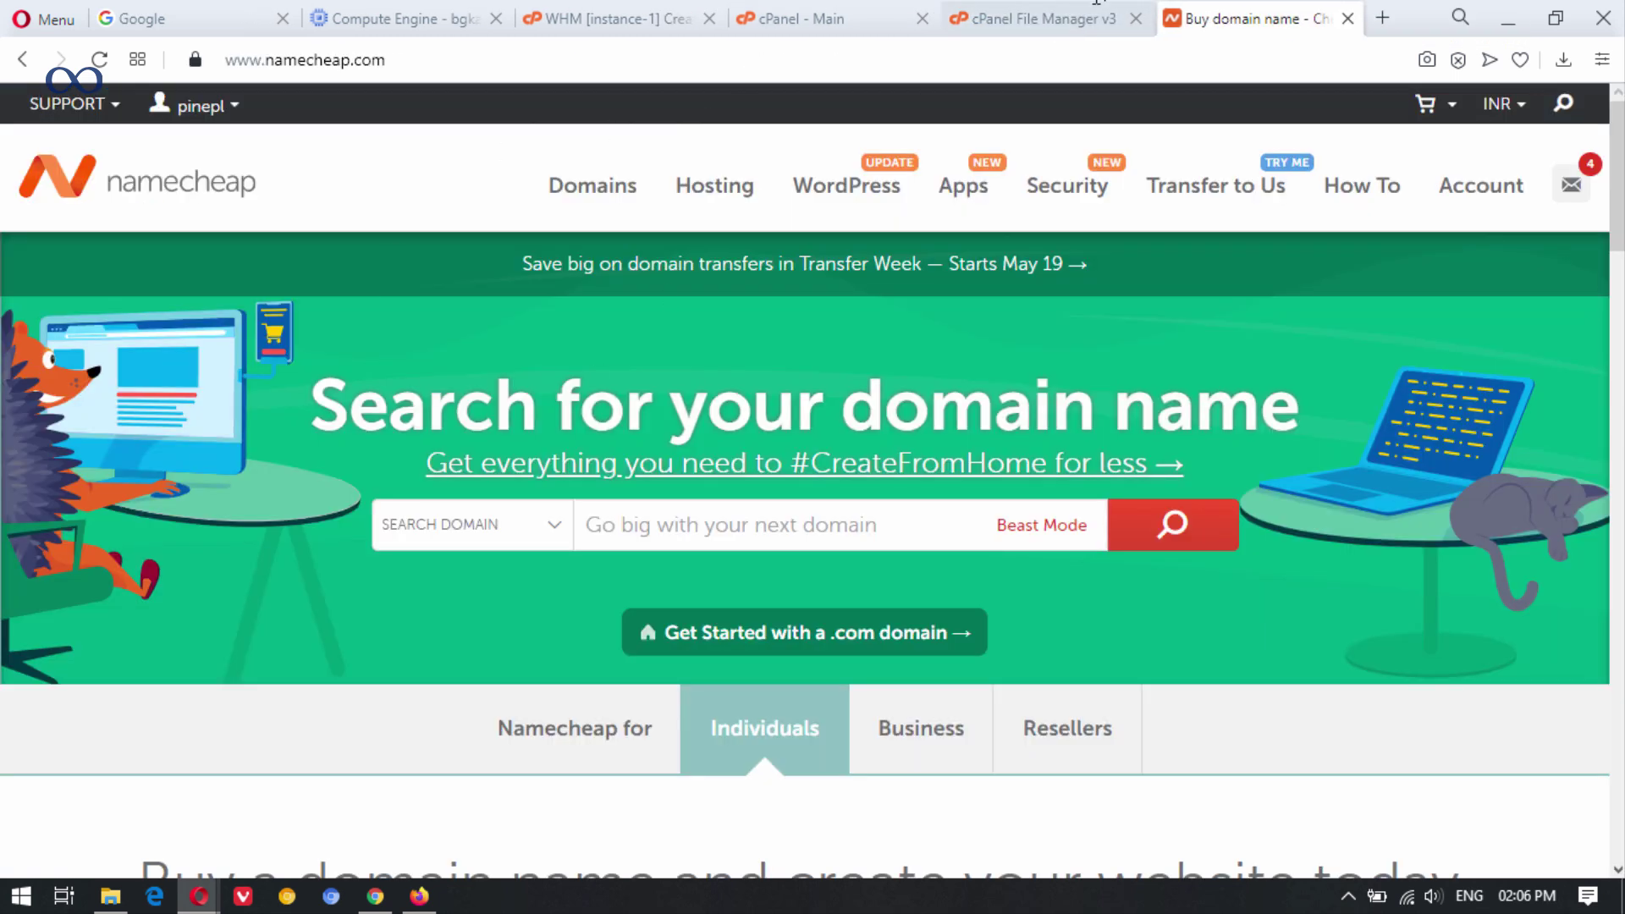
pyautogui.click(1060, 7)
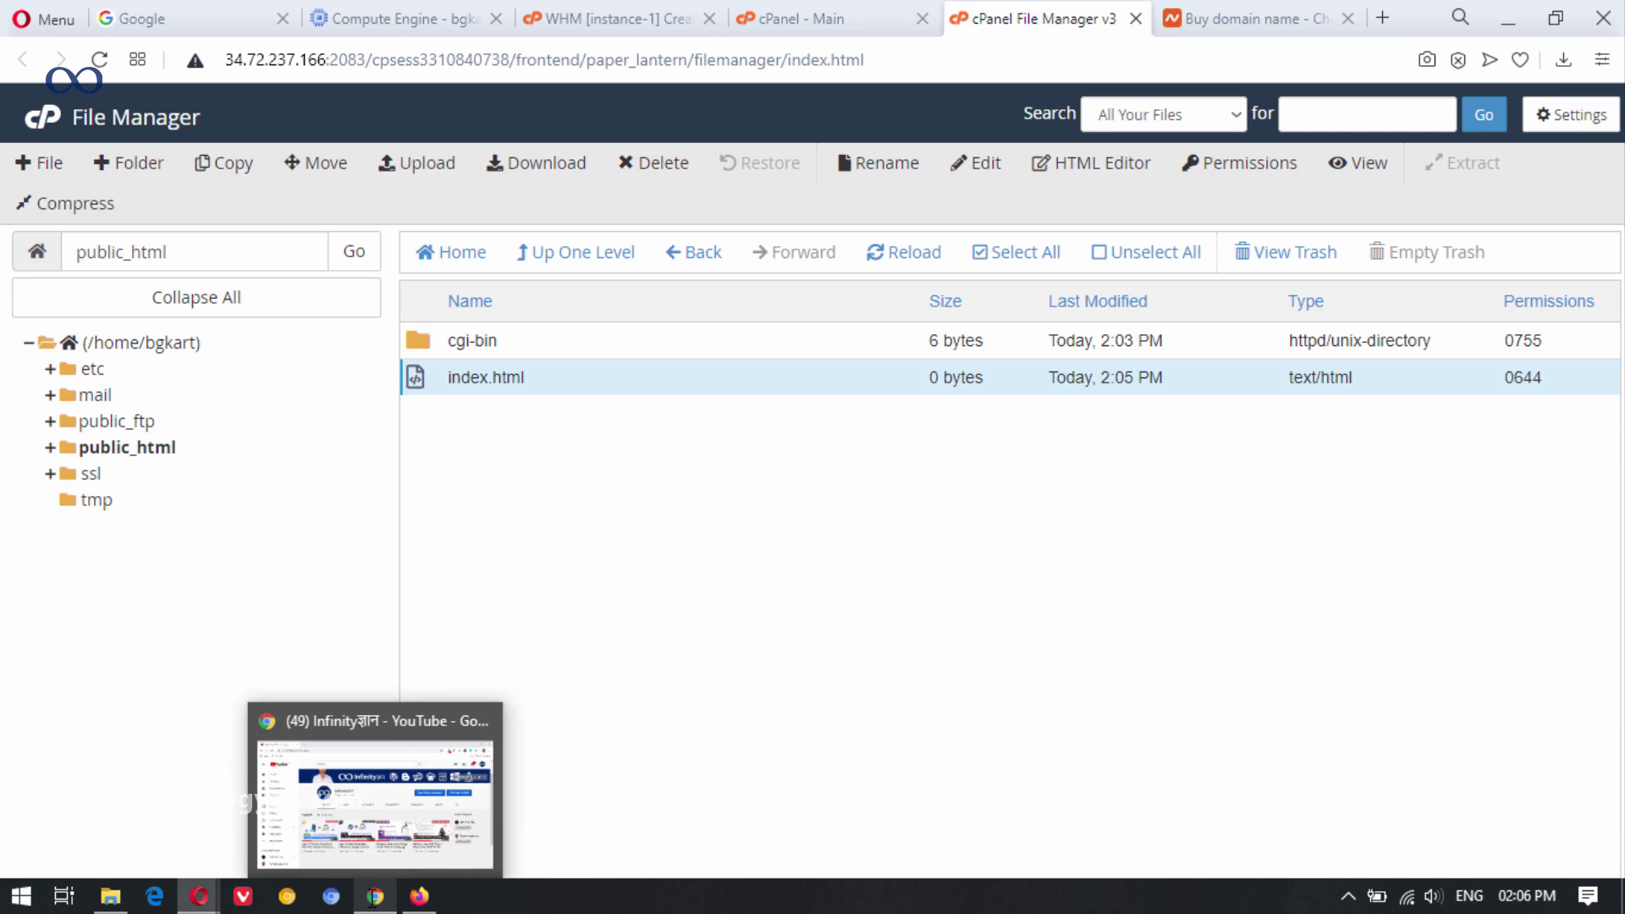
pyautogui.click(364, 787)
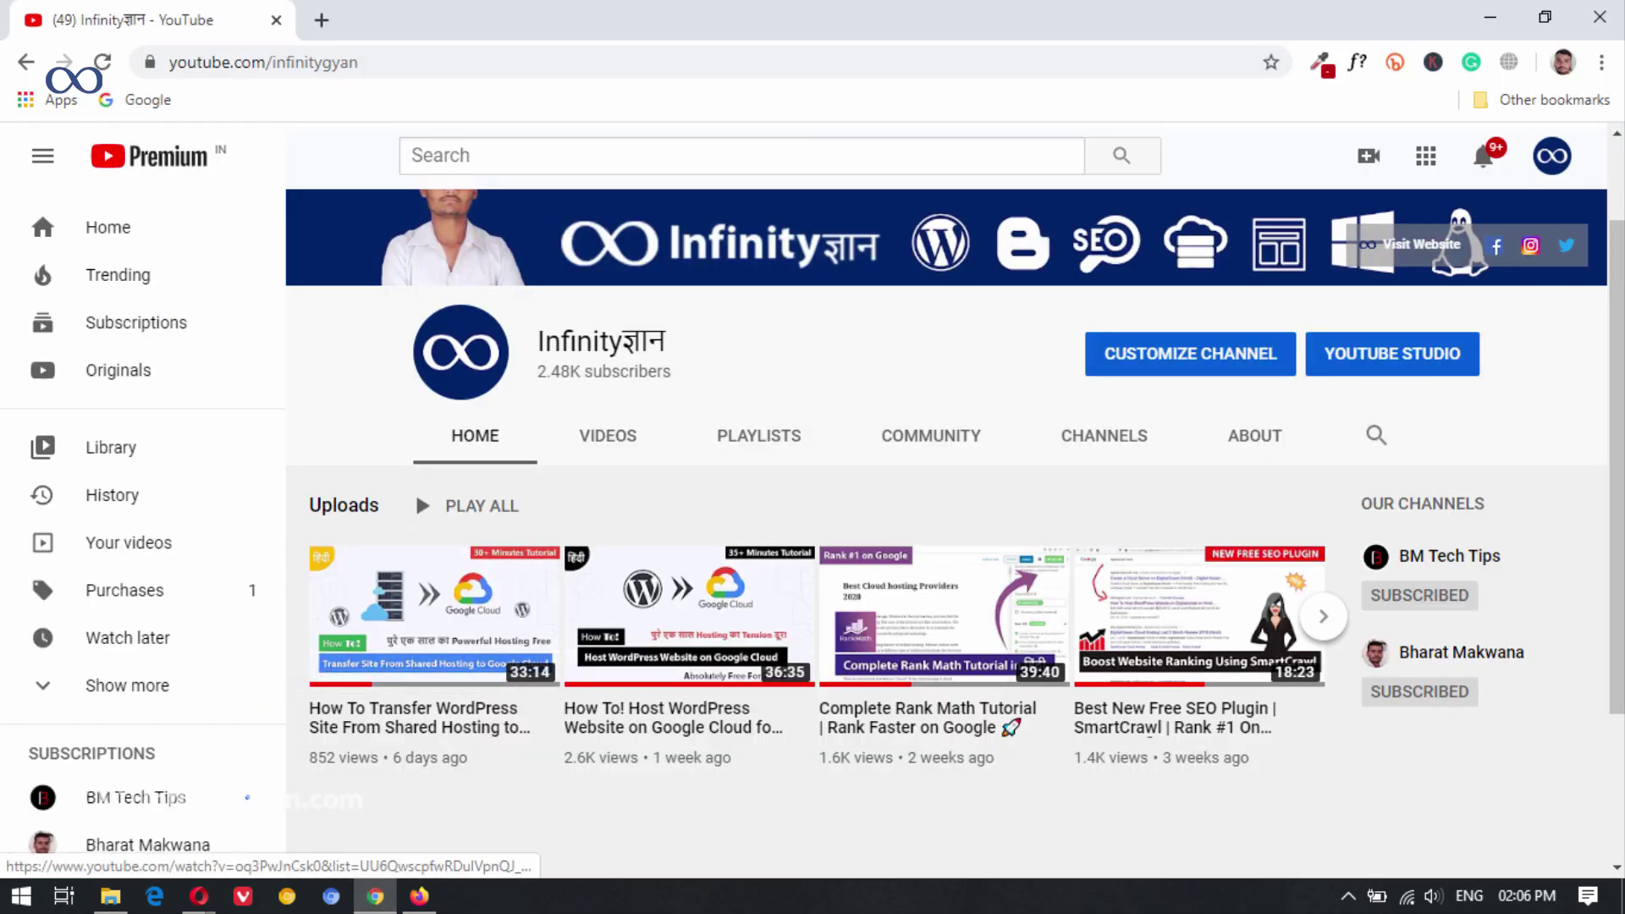
pyautogui.click(1603, 62)
pyautogui.click(1476, 152)
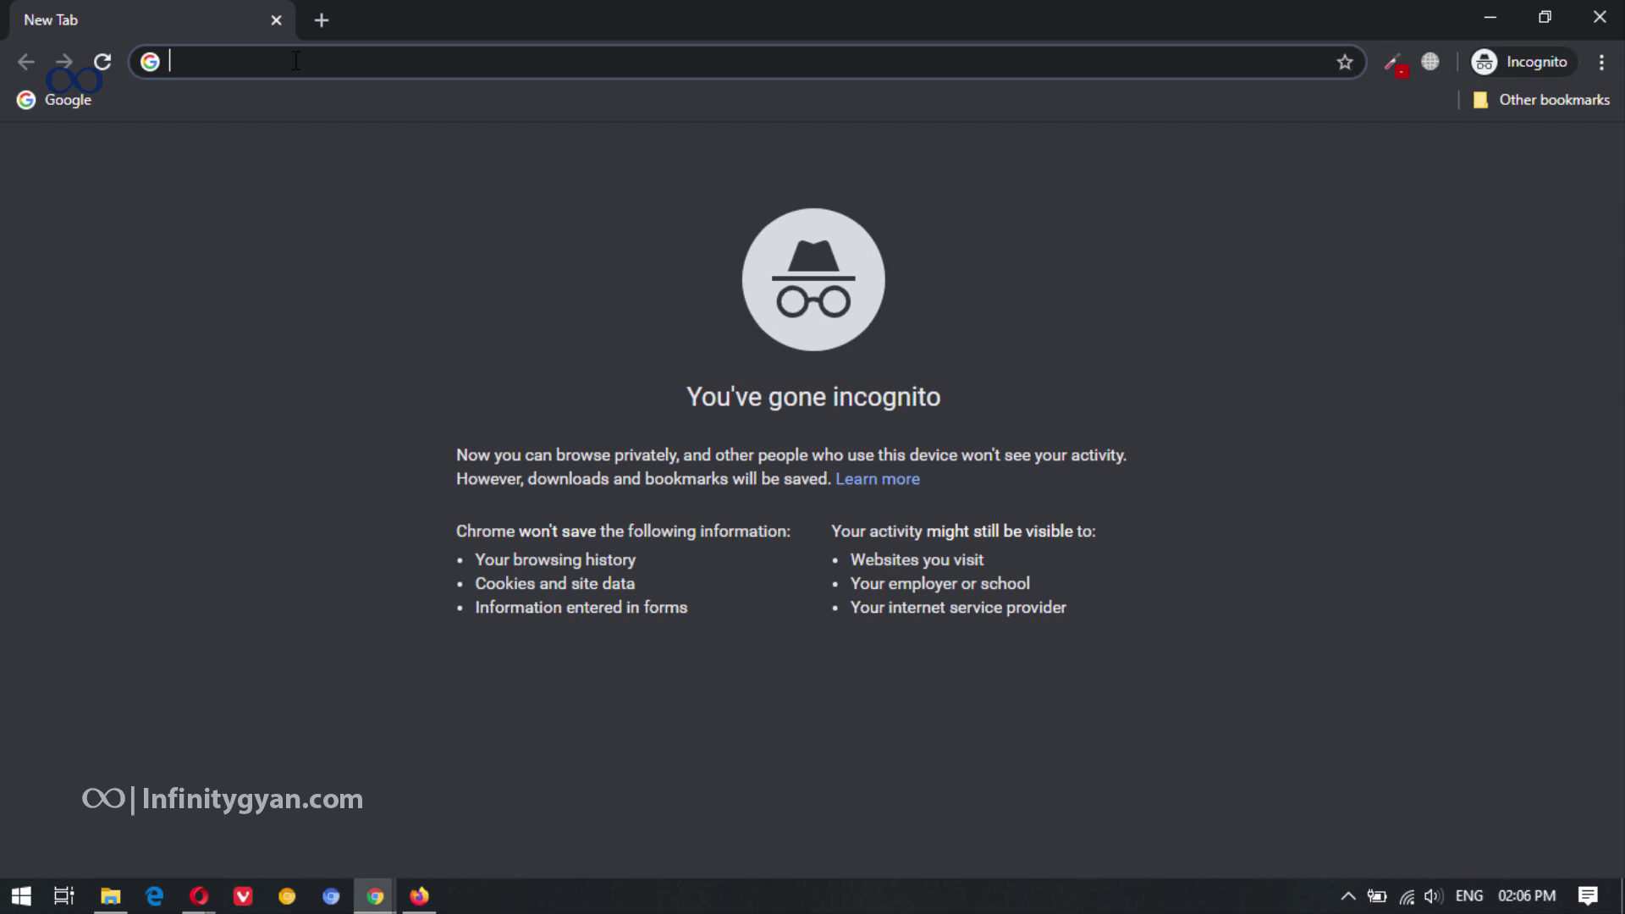
pyautogui.write('http')
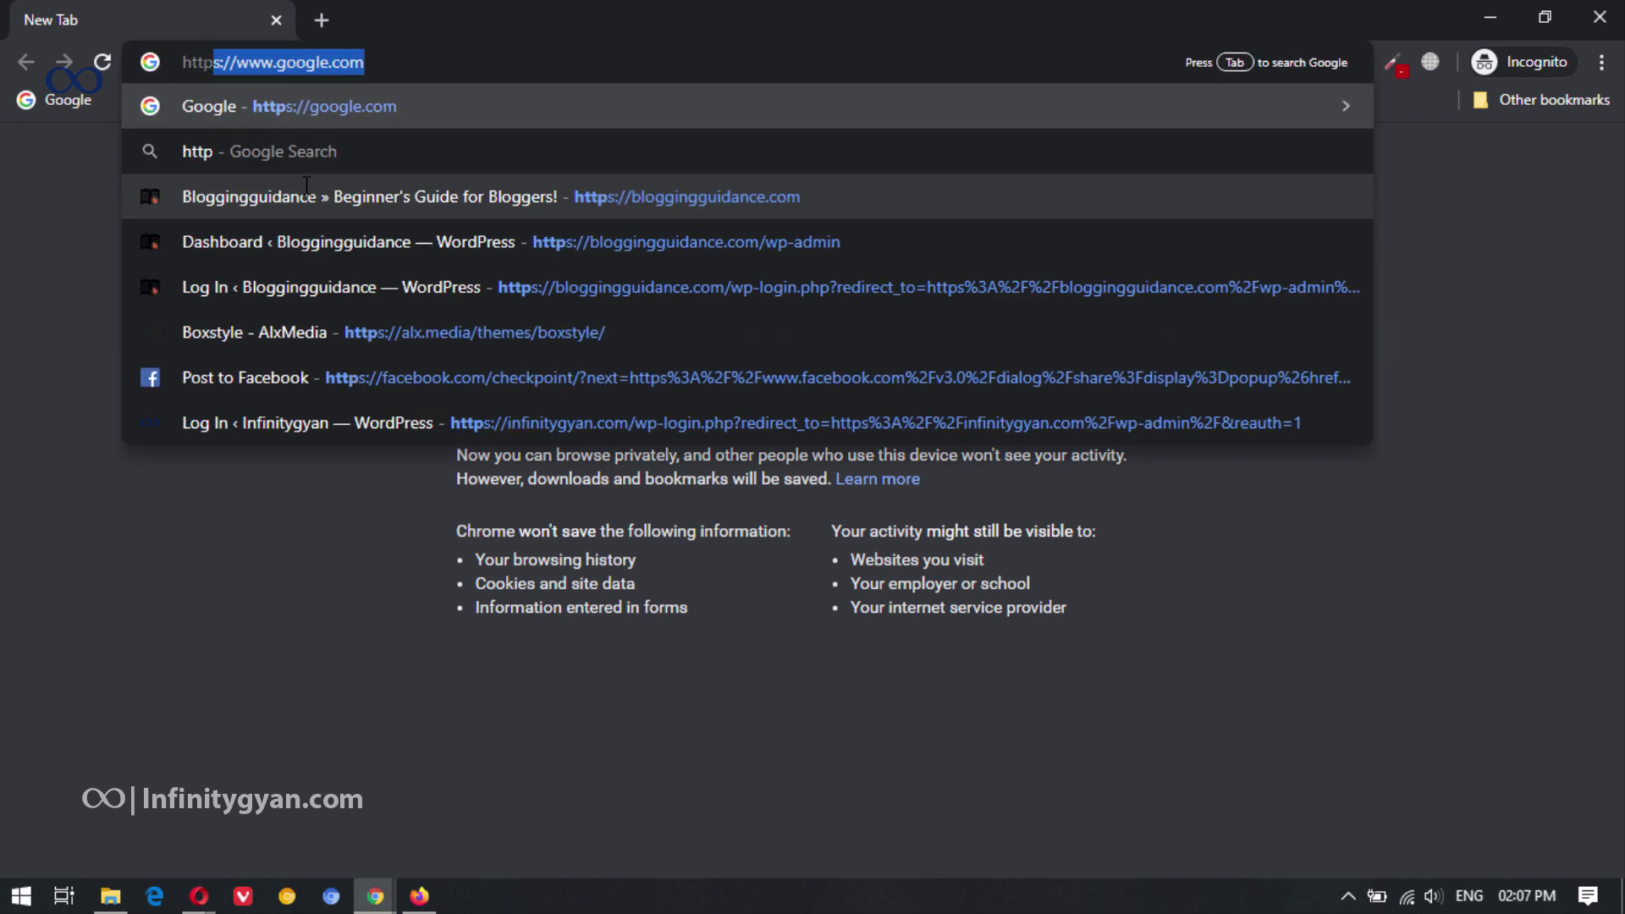
pyautogui.write('://blogg')
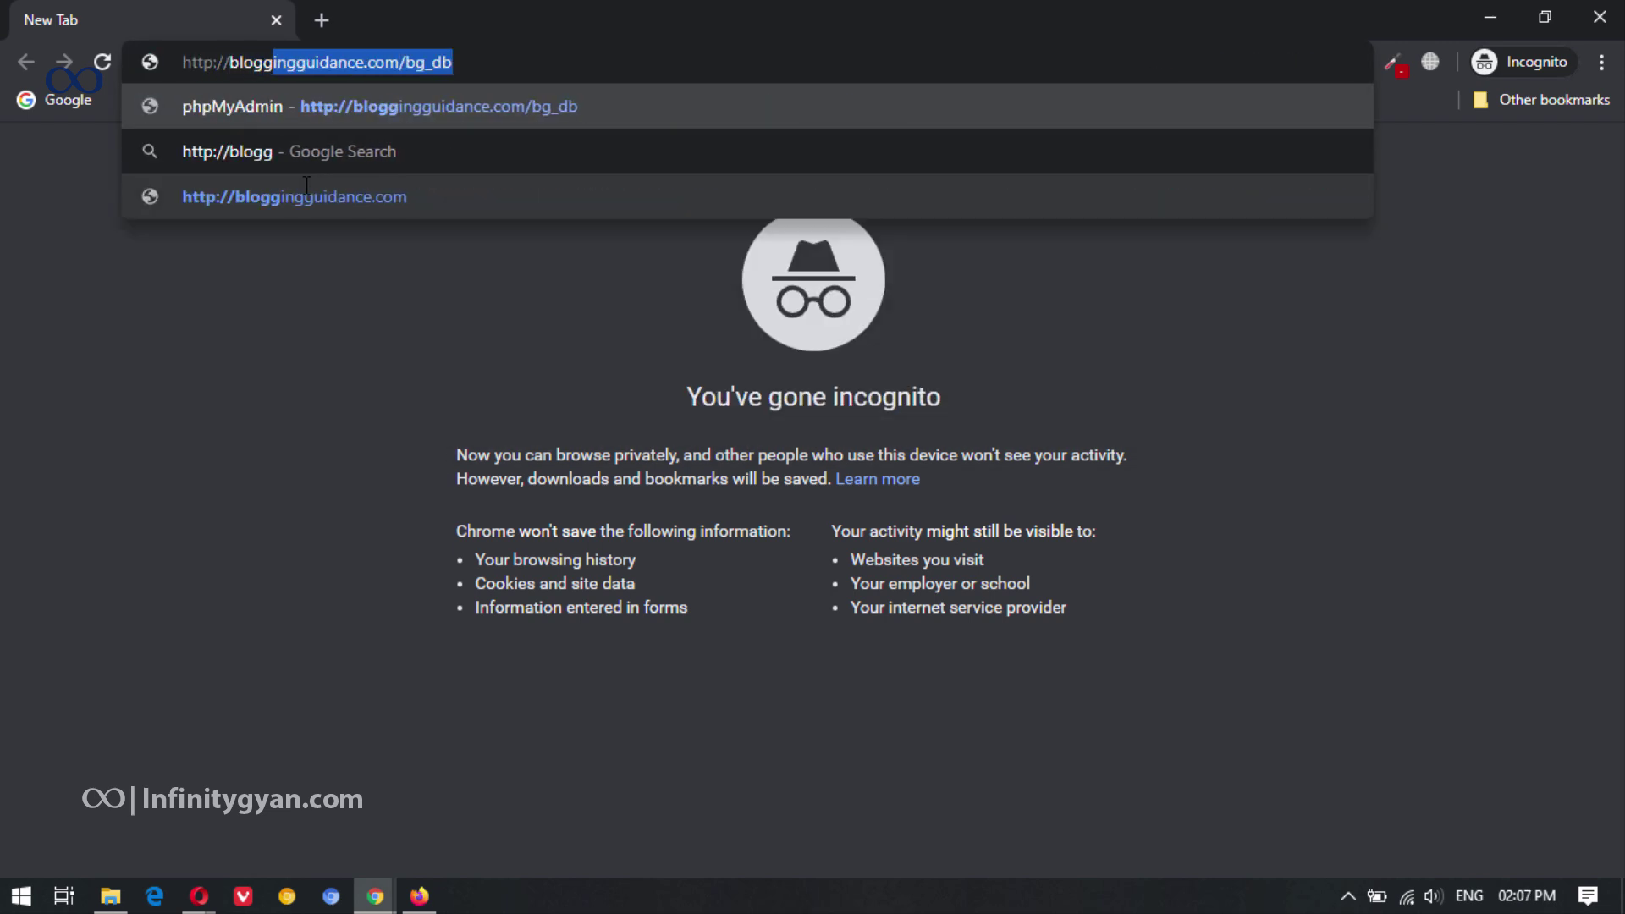
pyautogui.write('erkart.com')
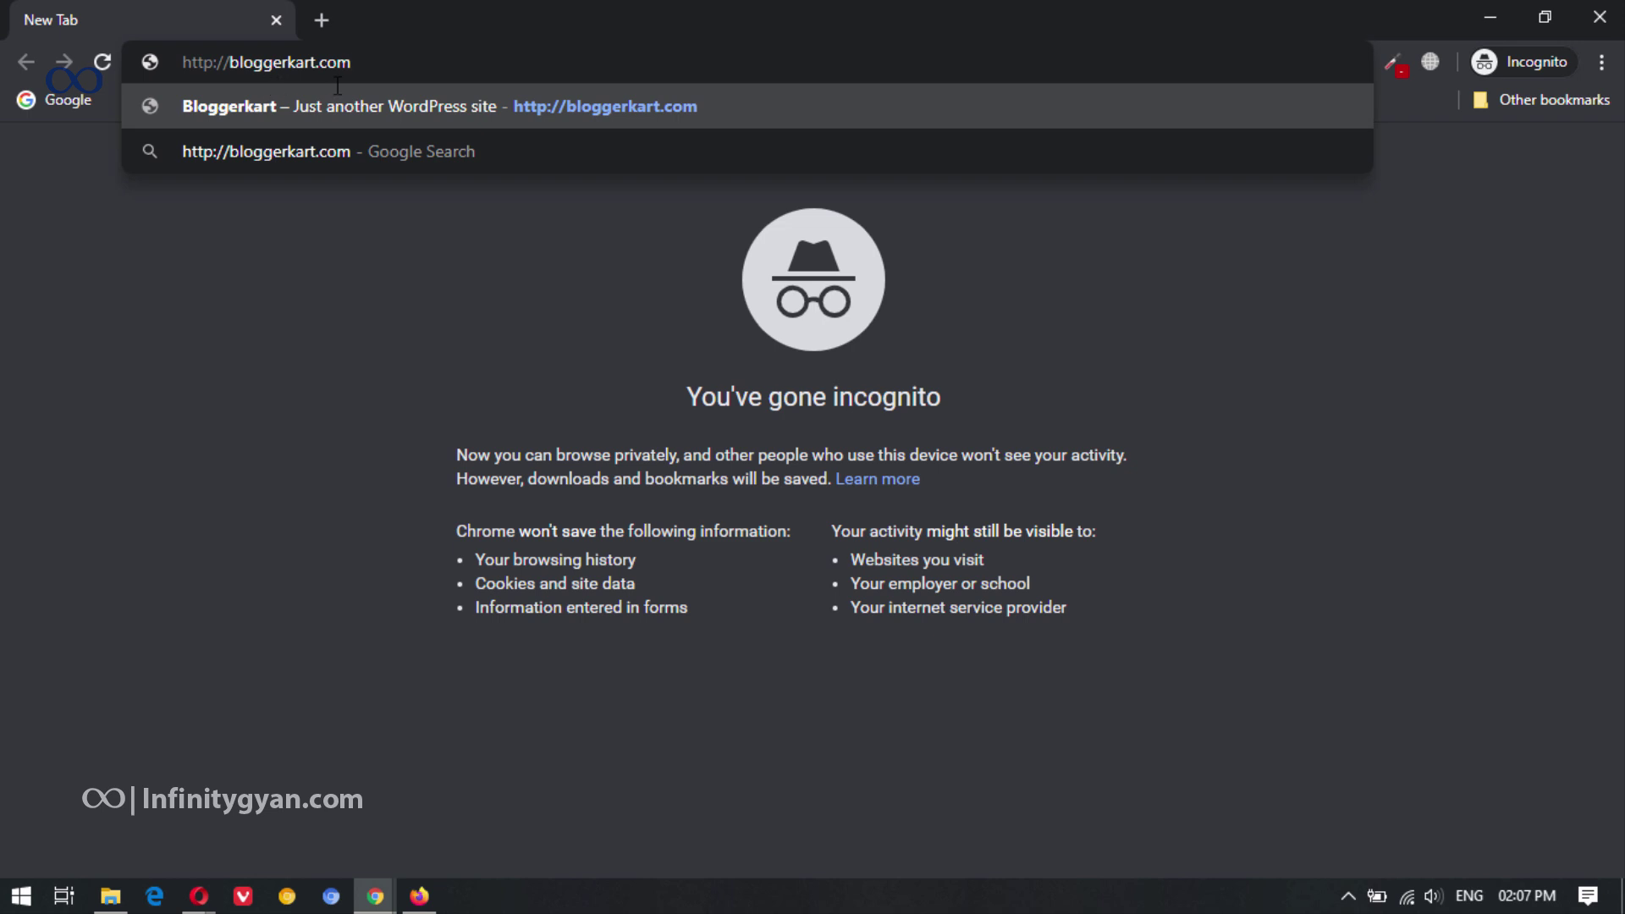
pyautogui.click(386, 105)
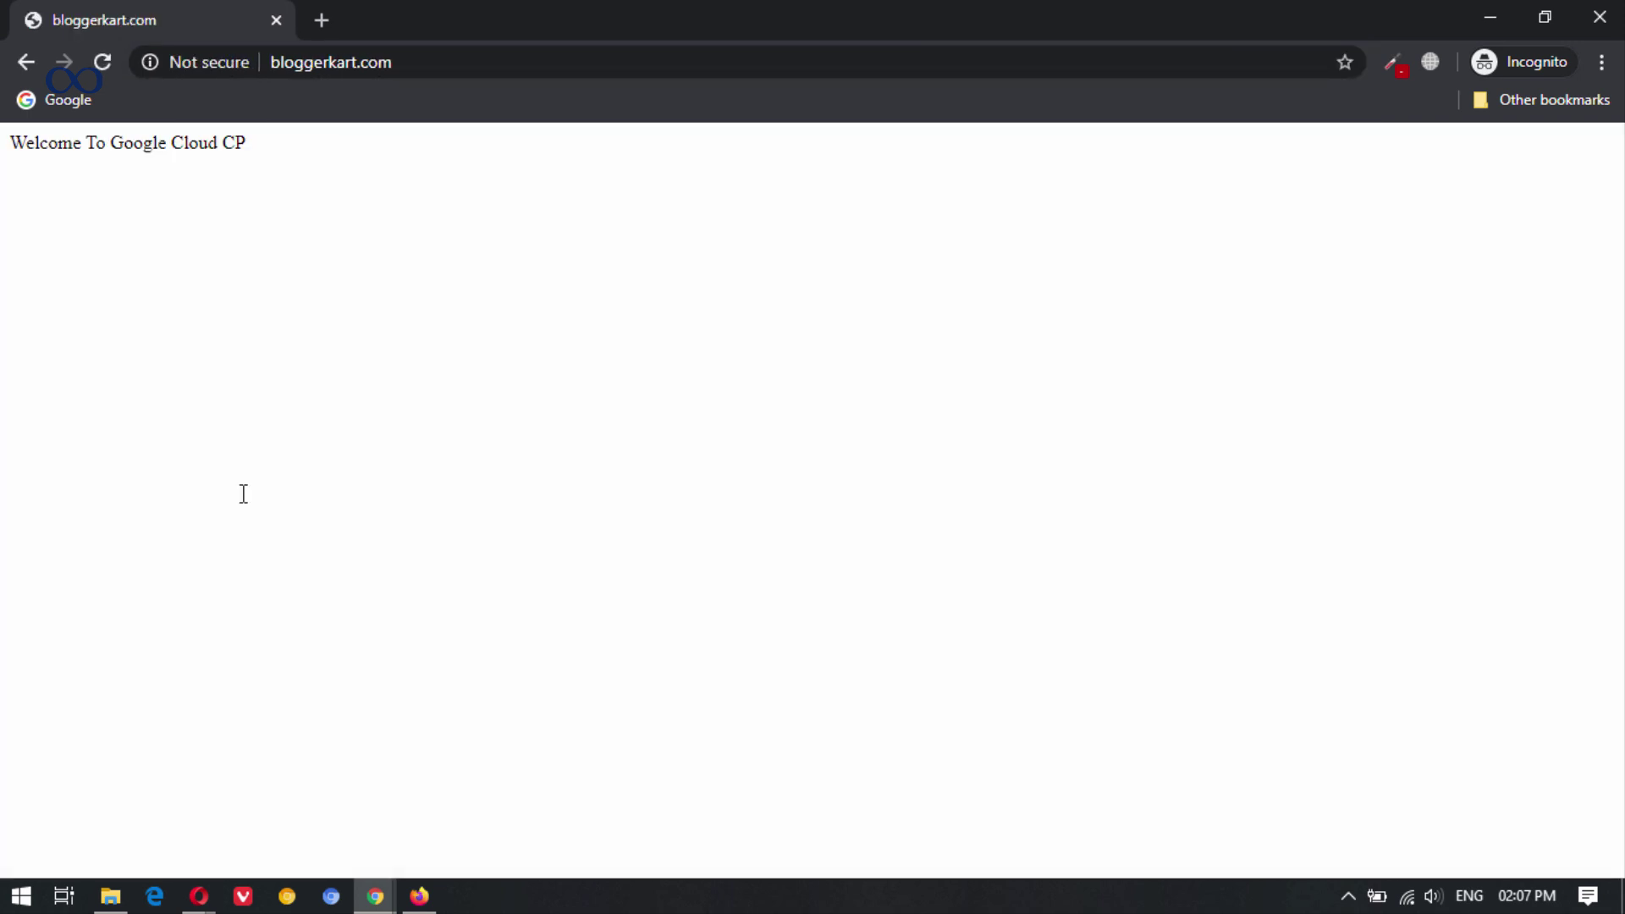
# Reopen index.html in the File Manager editor and save the changes
pyautogui.moveTo(374, 902)
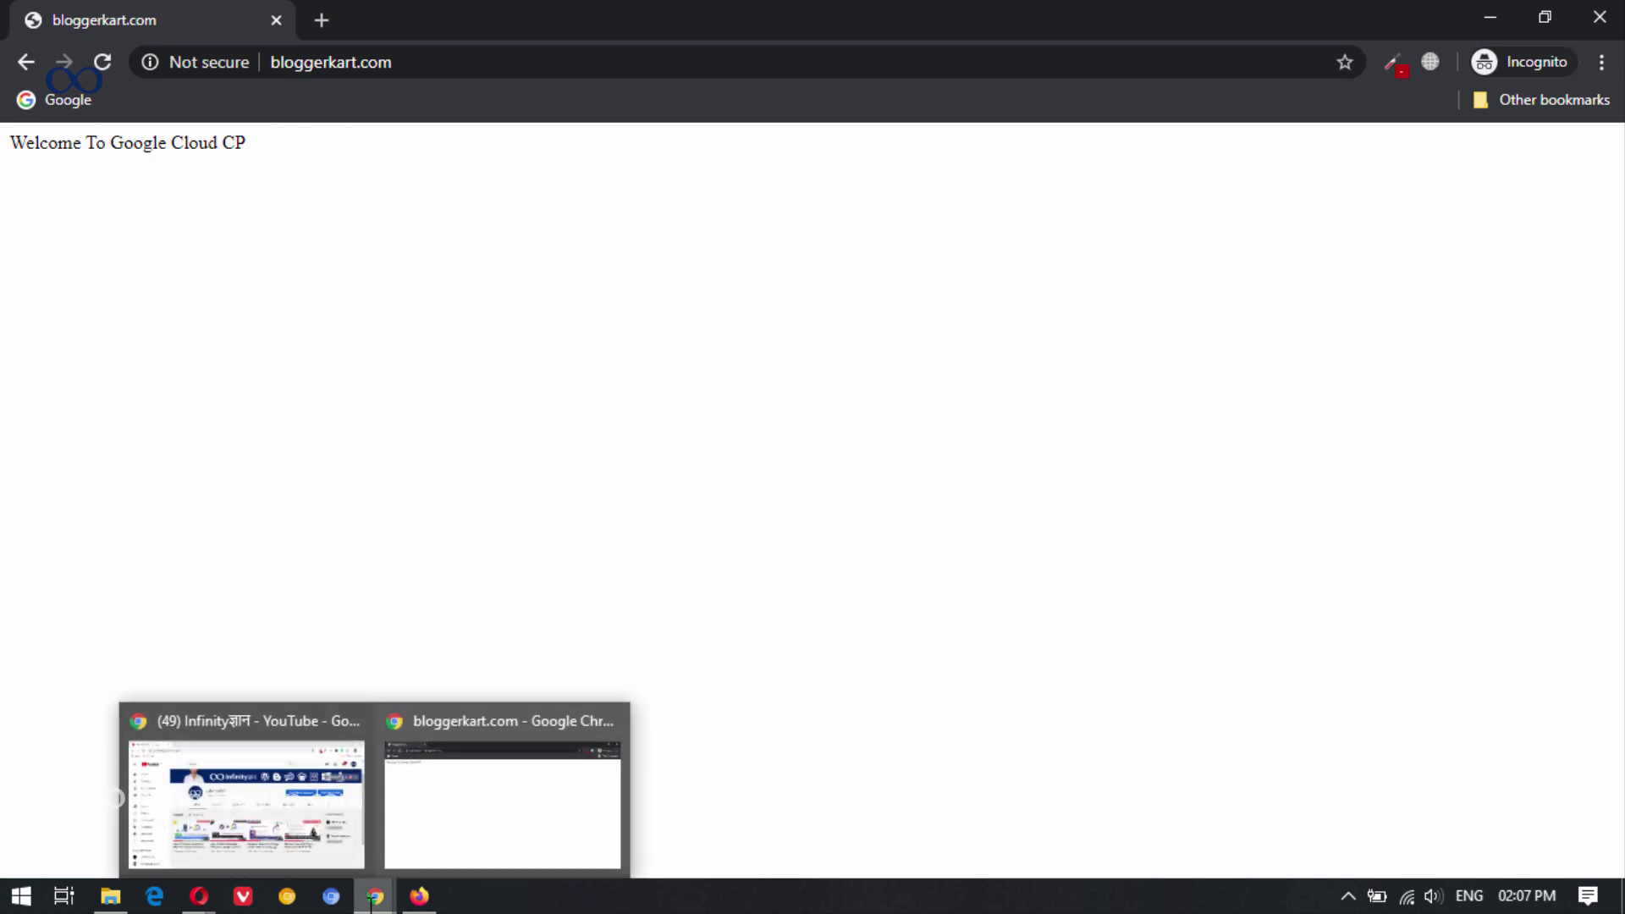
pyautogui.click(199, 895)
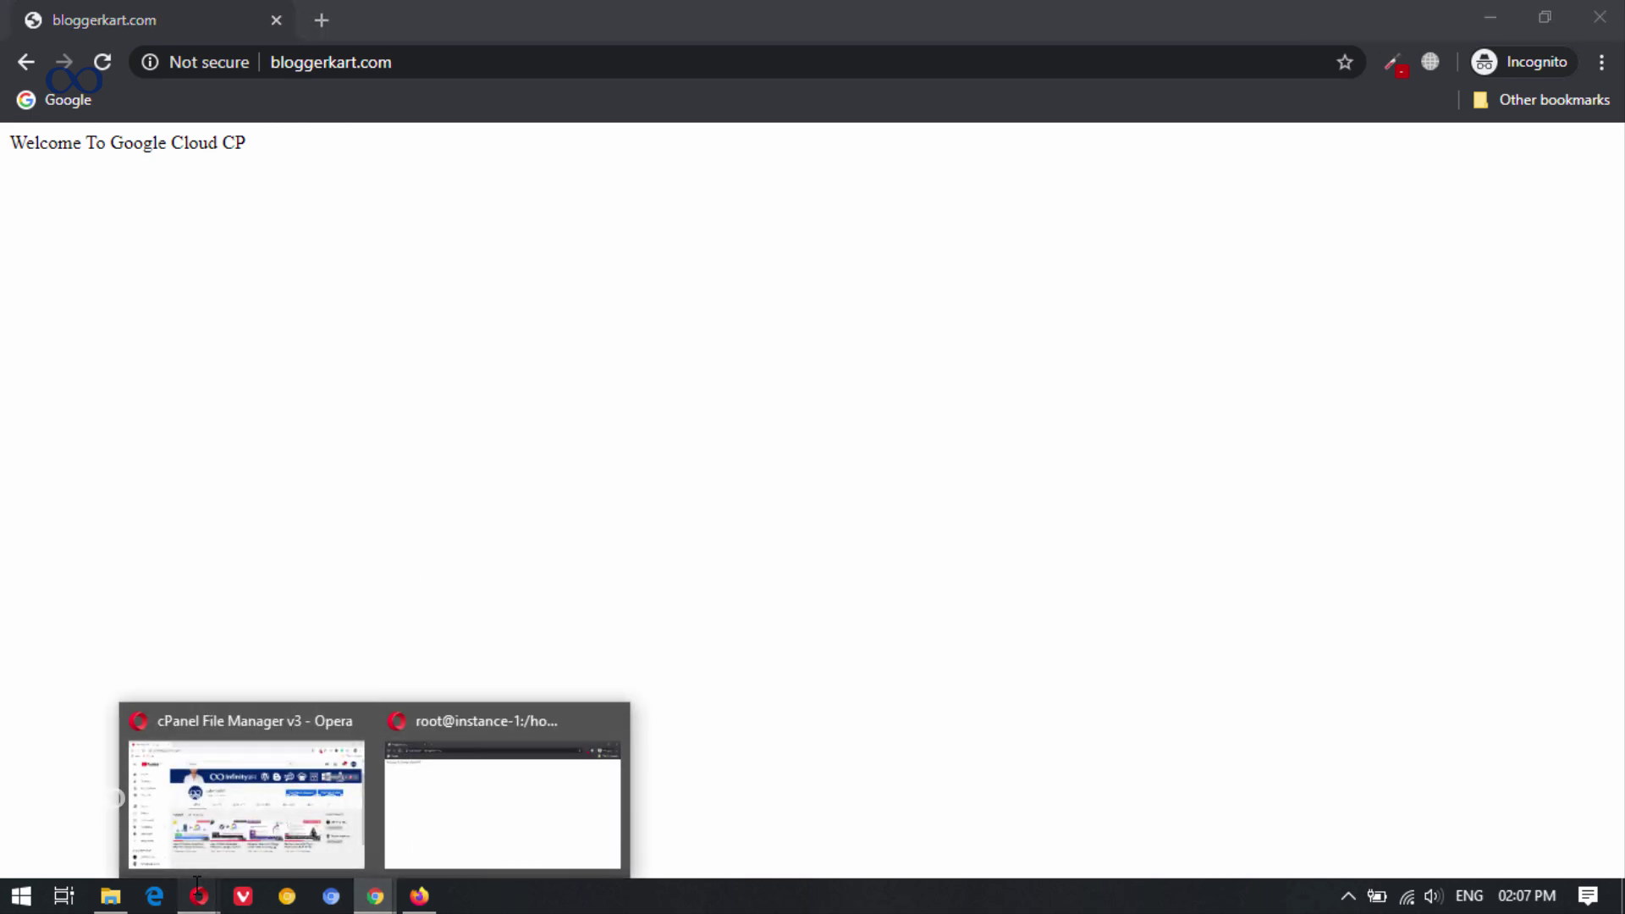
pyautogui.click(193, 787)
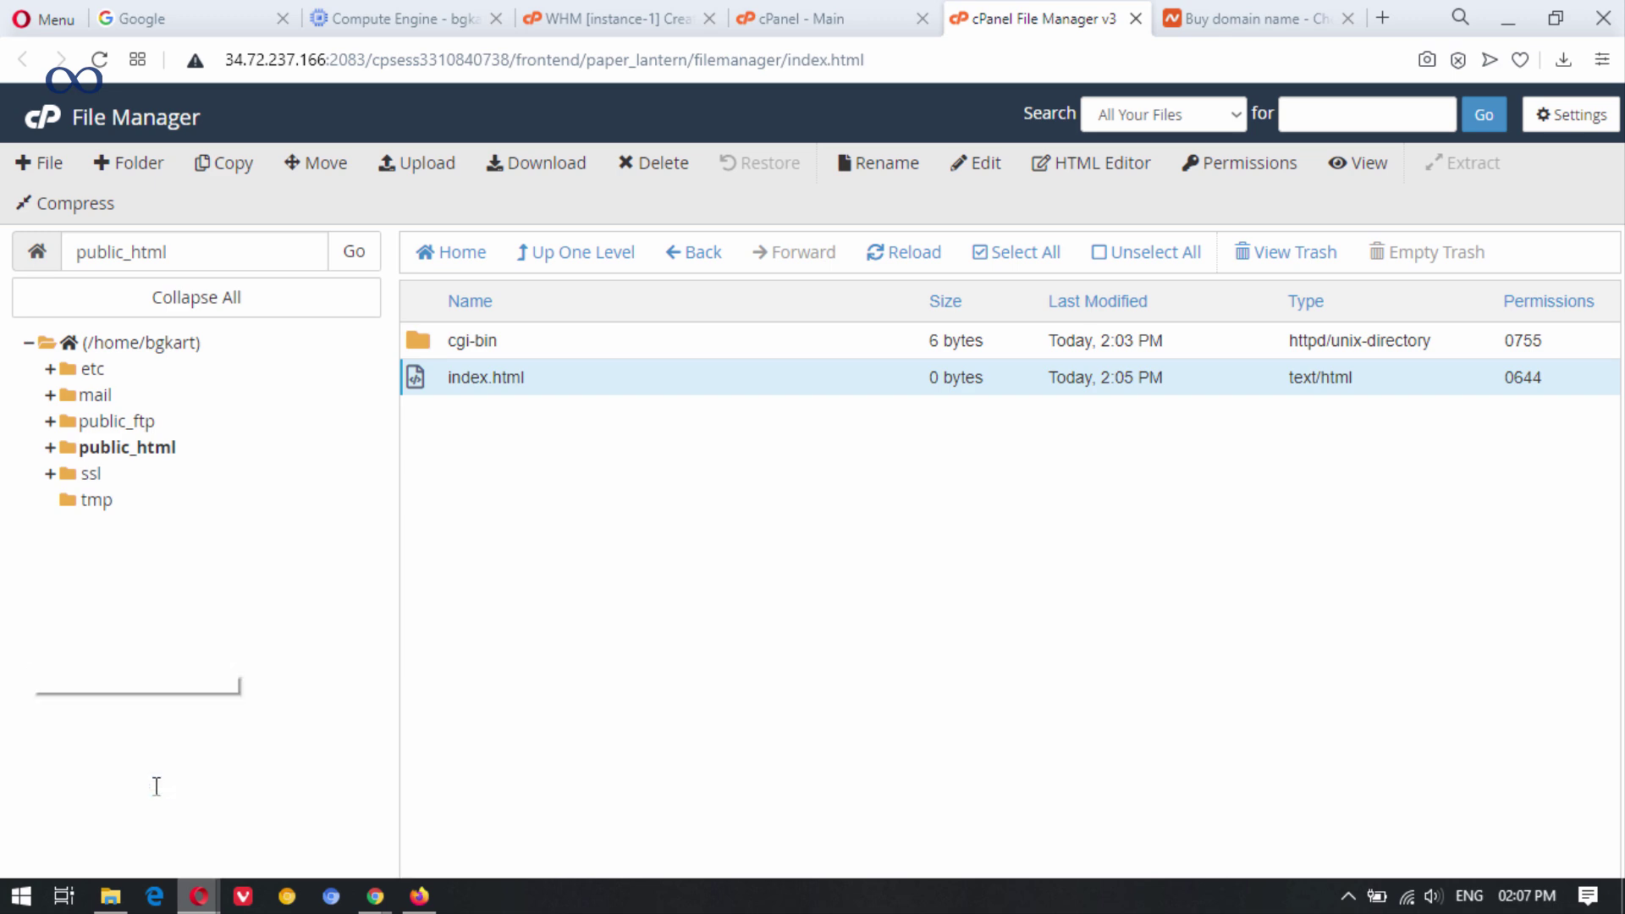
pyautogui.click(980, 165)
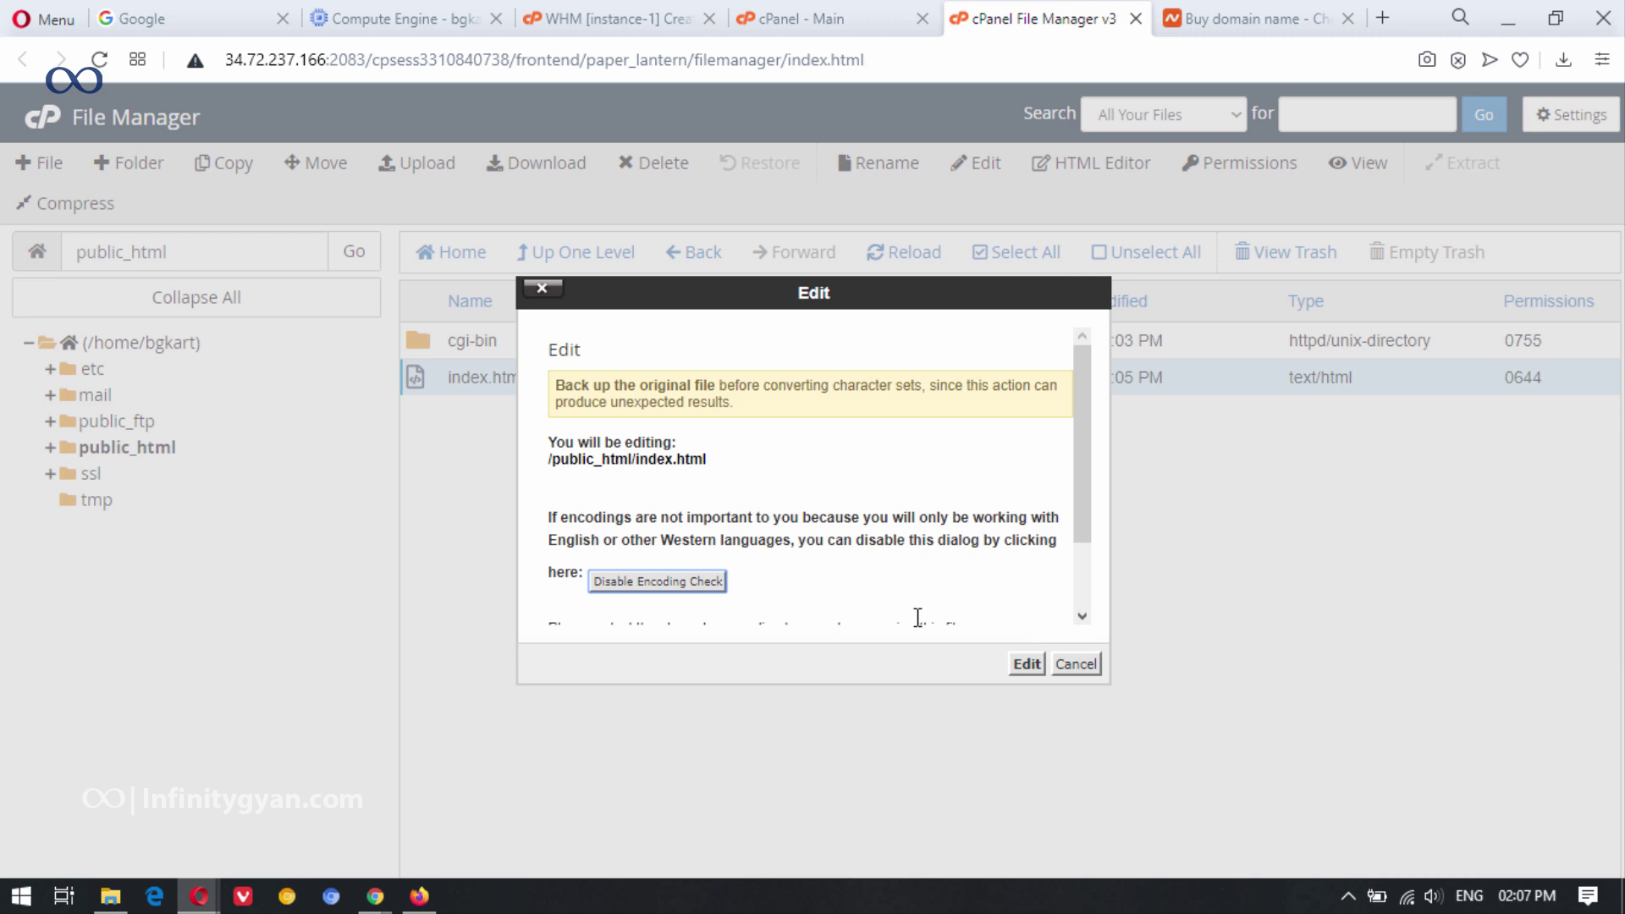
pyautogui.click(1027, 664)
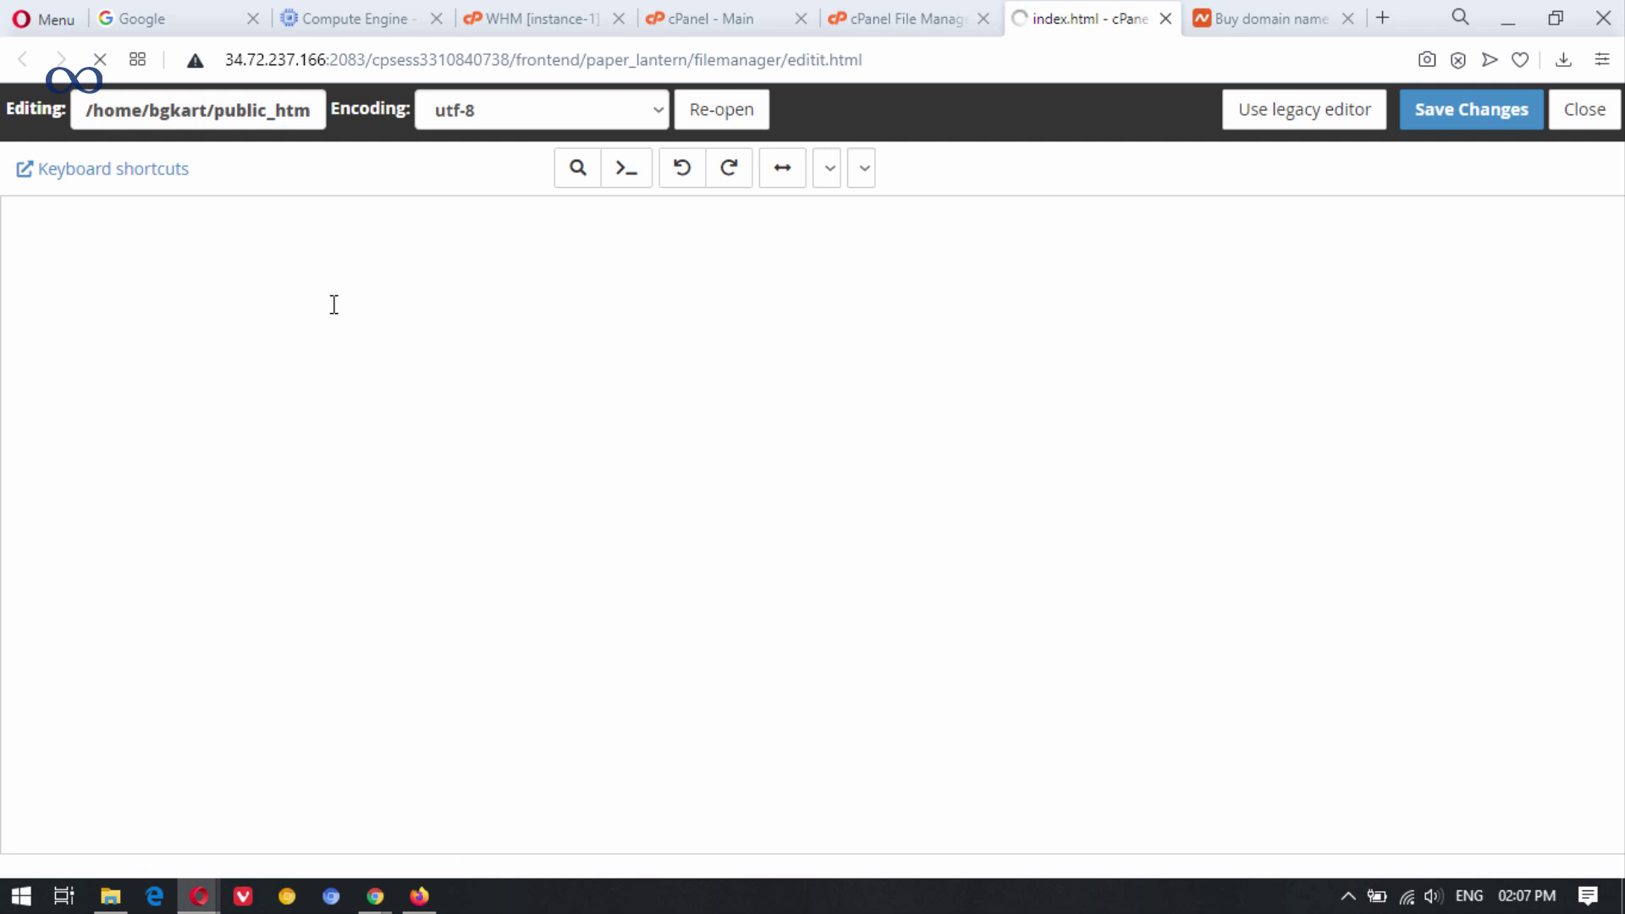
pyautogui.click(302, 208)
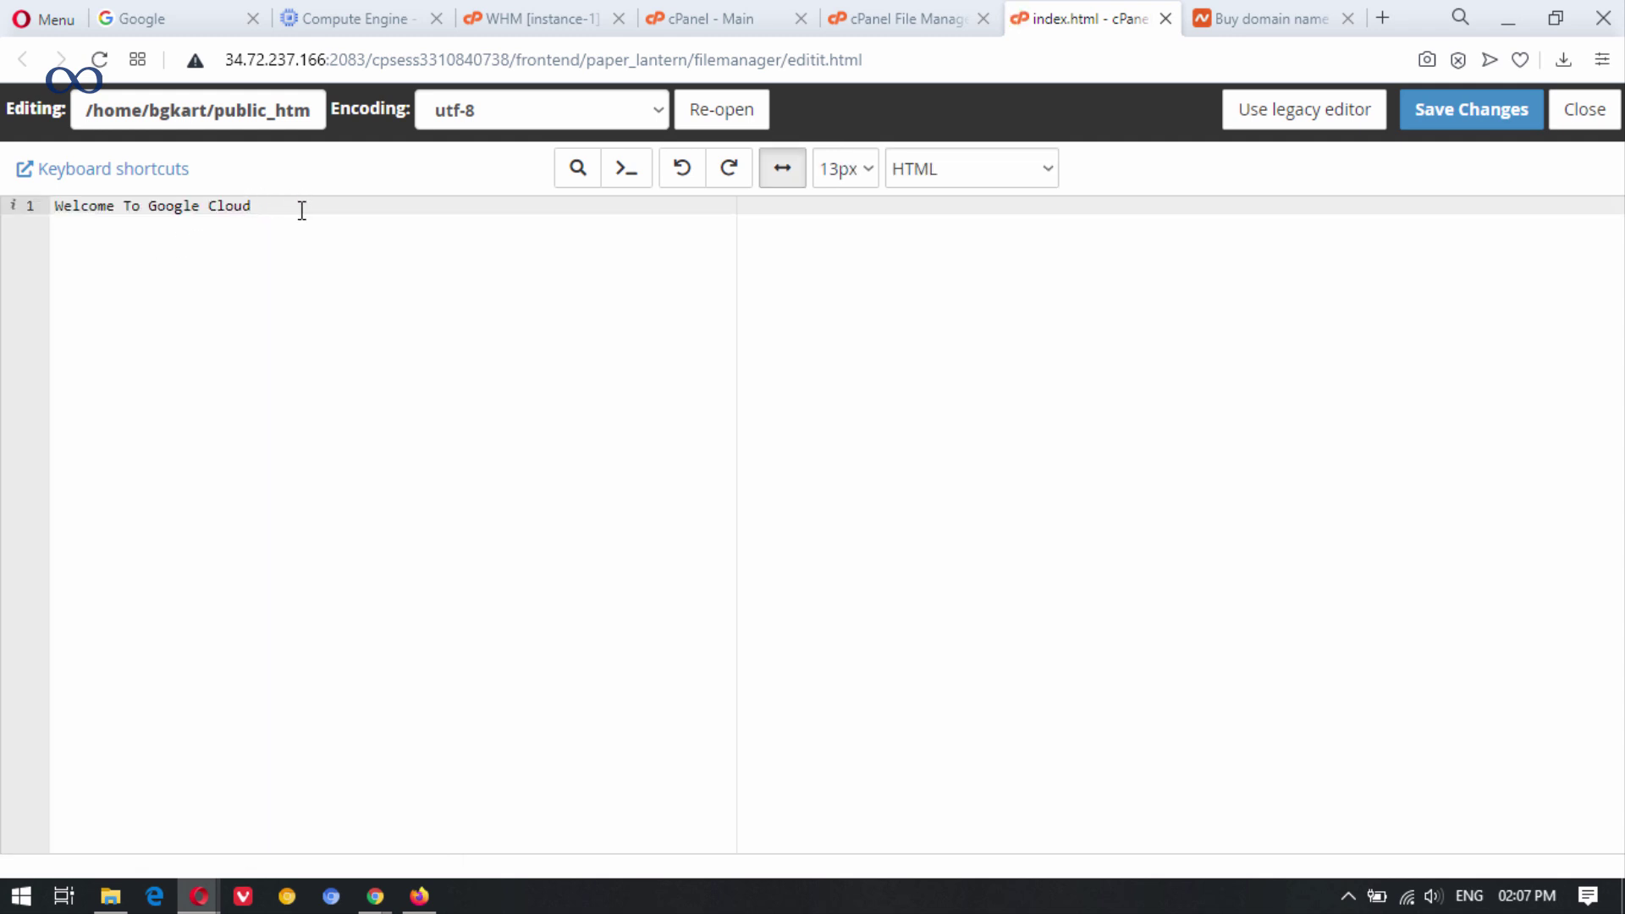
pyautogui.click(1471, 109)
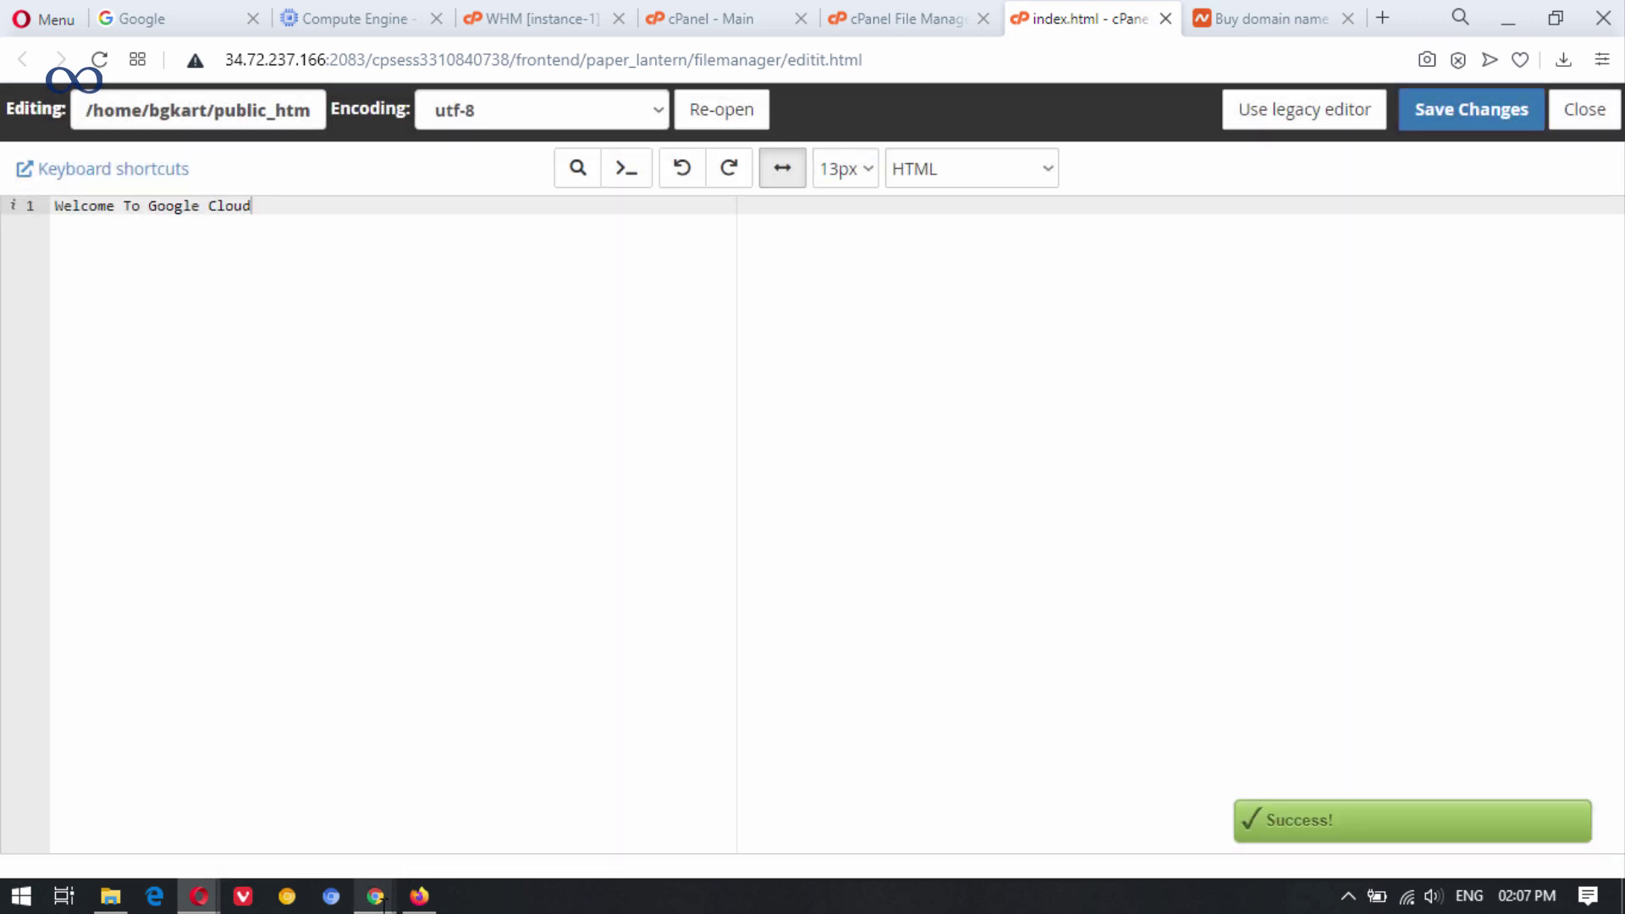
# Reload bloggerkart.com to confirm 'Welcome To Google Cloud' appears, then close the editor
pyautogui.moveTo(375, 895)
pyautogui.click(482, 724)
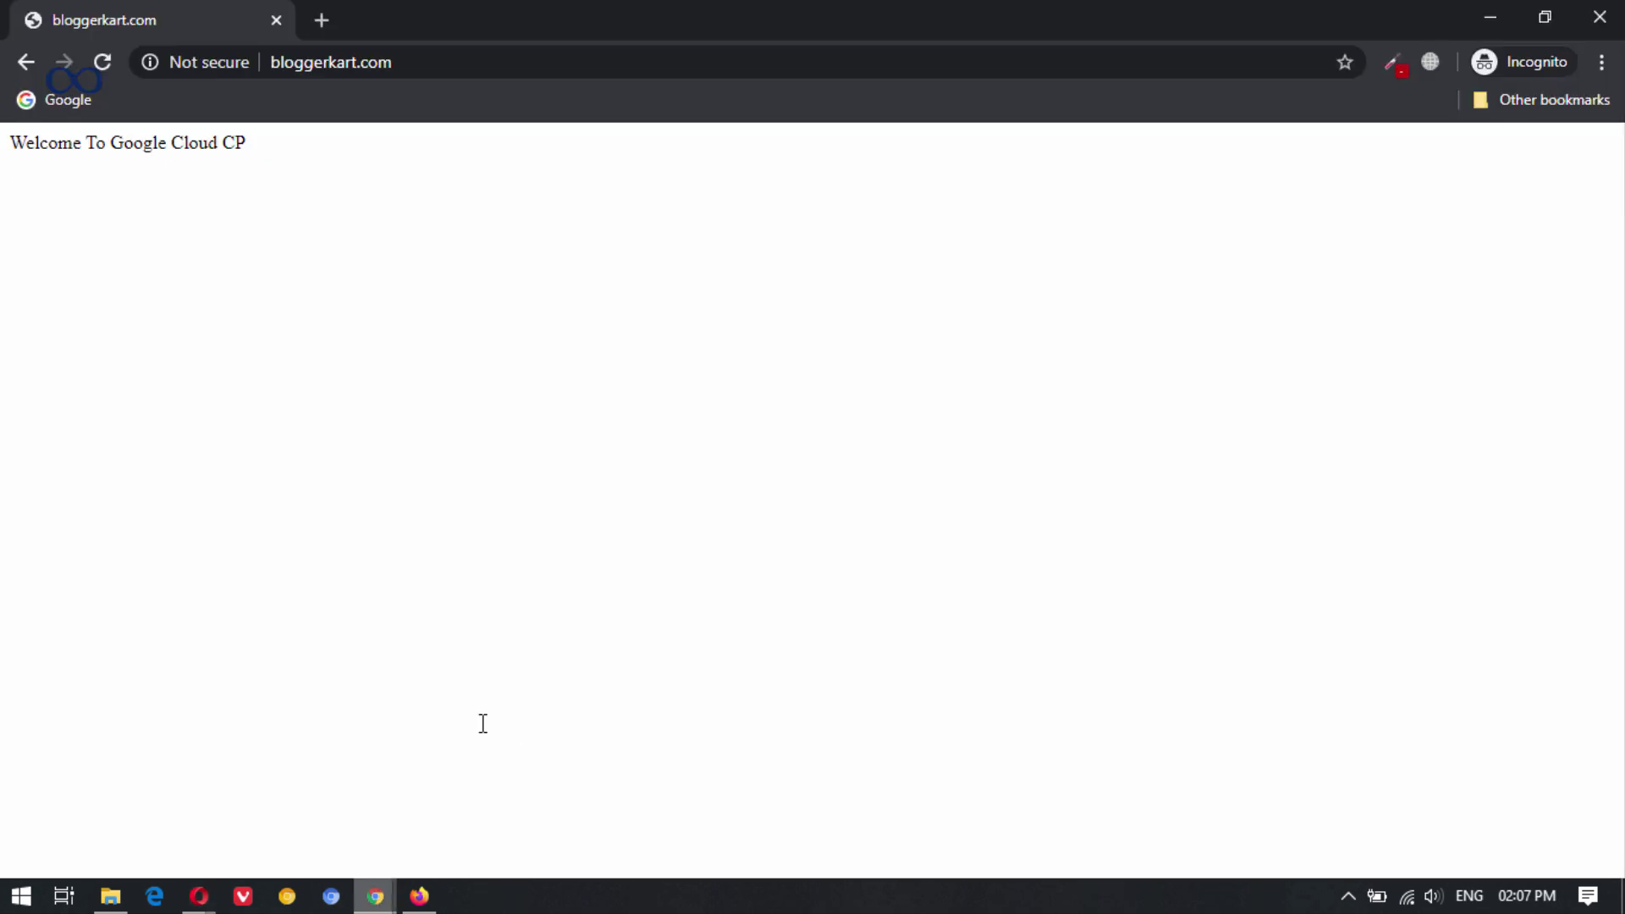
pyautogui.click(103, 62)
pyautogui.moveTo(22, 146); pyautogui.dragTo(236, 140)
pyautogui.click(238, 144)
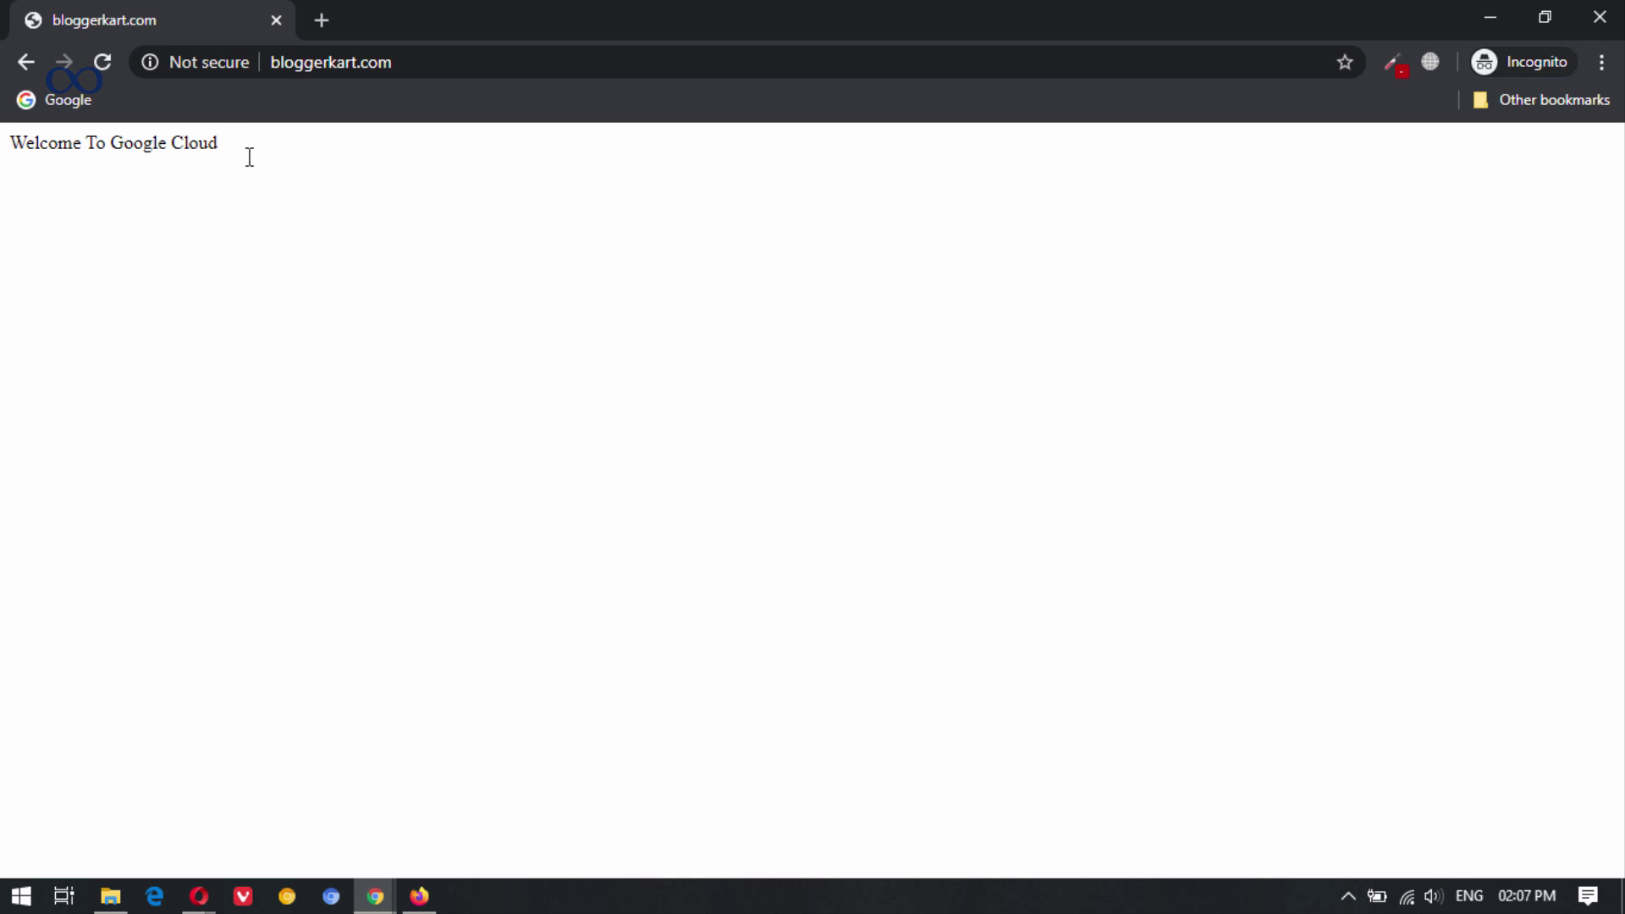
pyautogui.click(1491, 18)
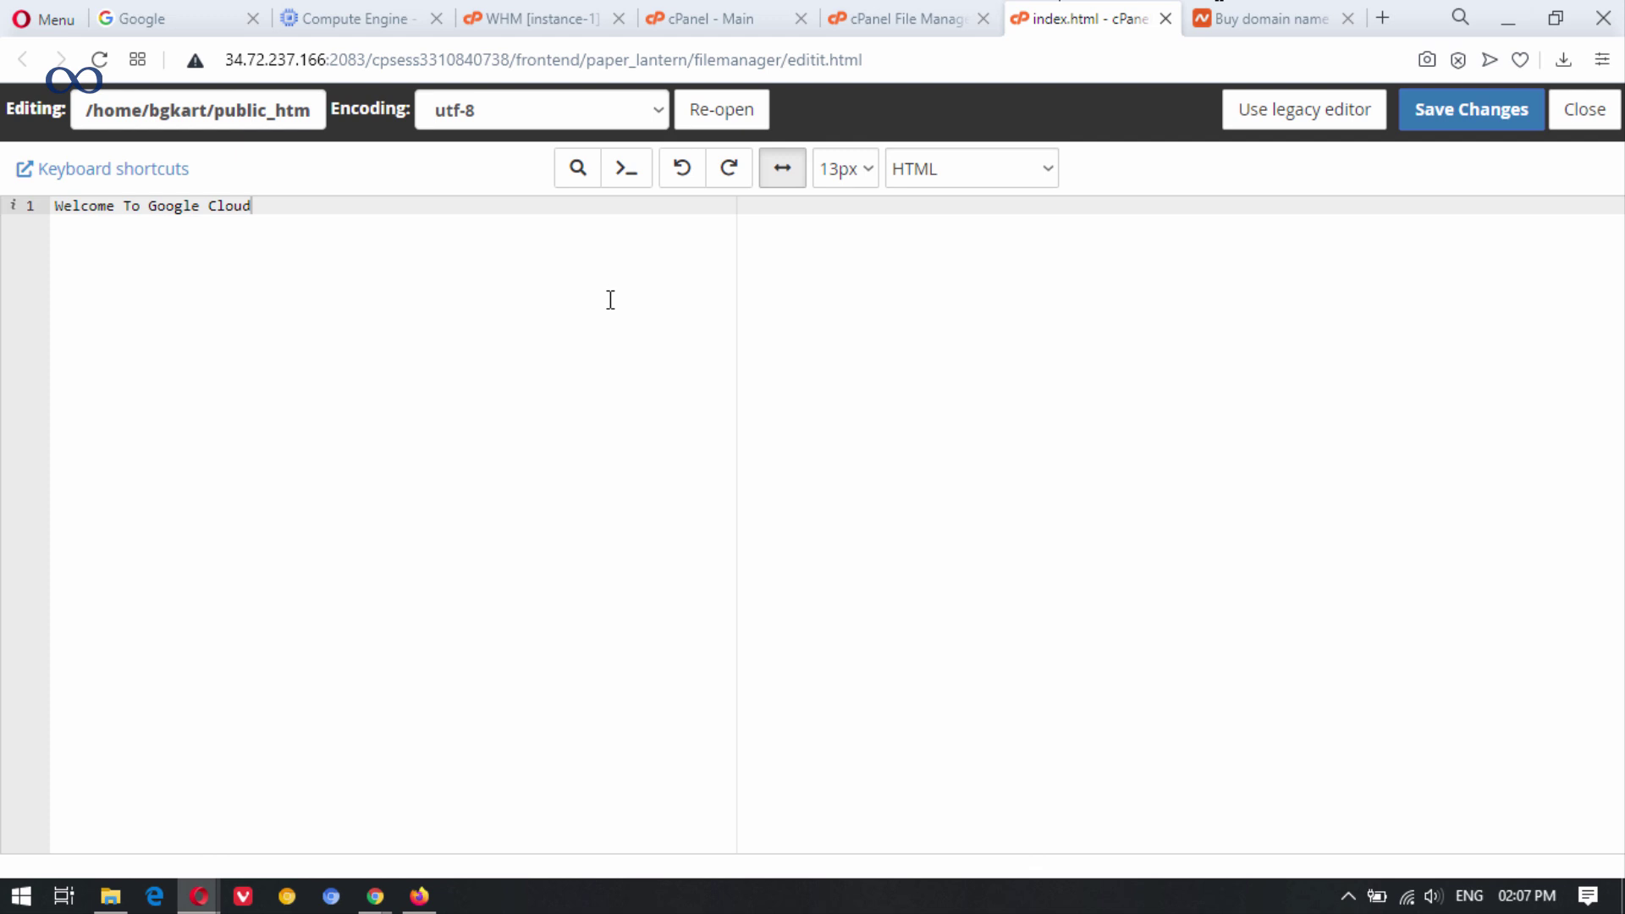
pyautogui.click(1165, 18)
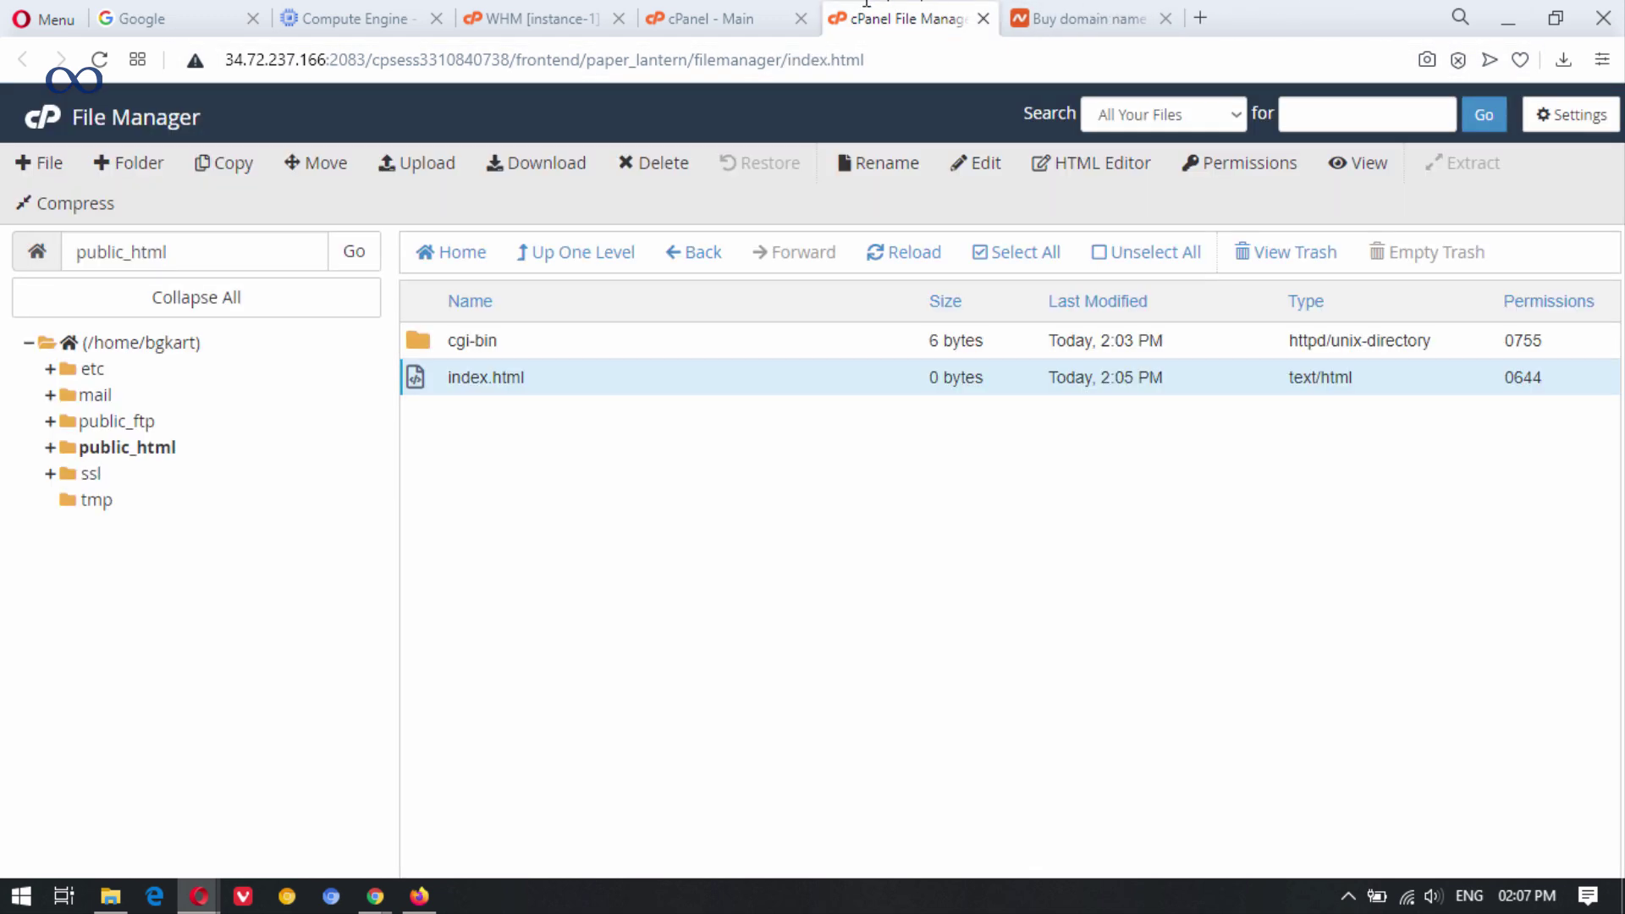
# Search Google for sslforfree and open the SSL For Free site in a new tab
pyautogui.click(148, 5)
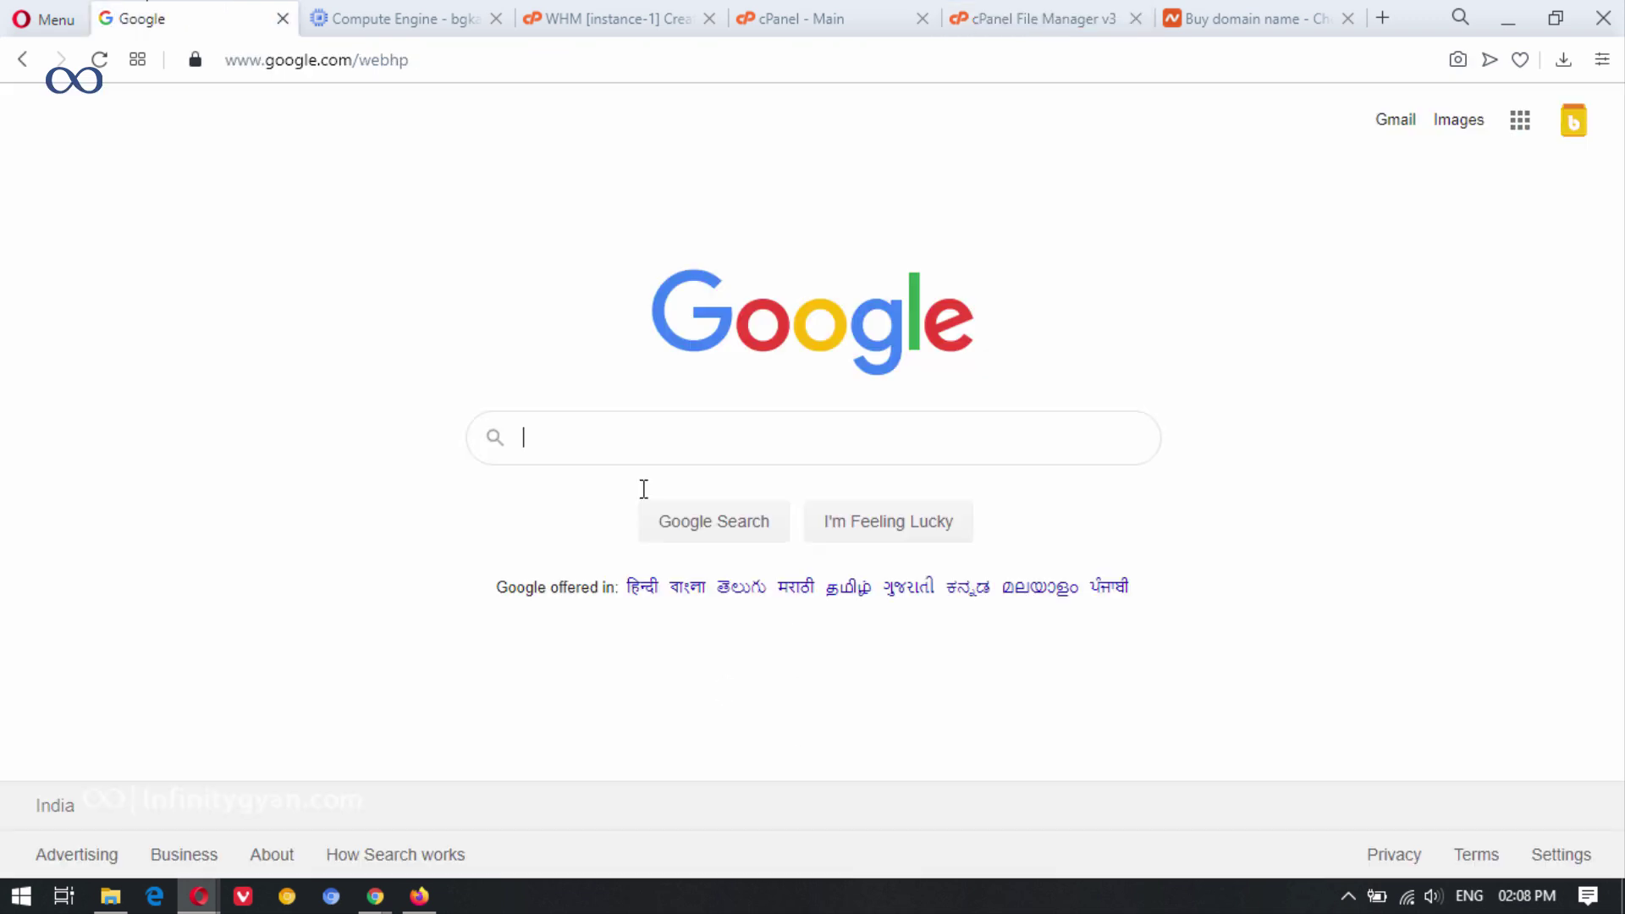
pyautogui.click(592, 447)
pyautogui.write('ss')
pyautogui.click(597, 489)
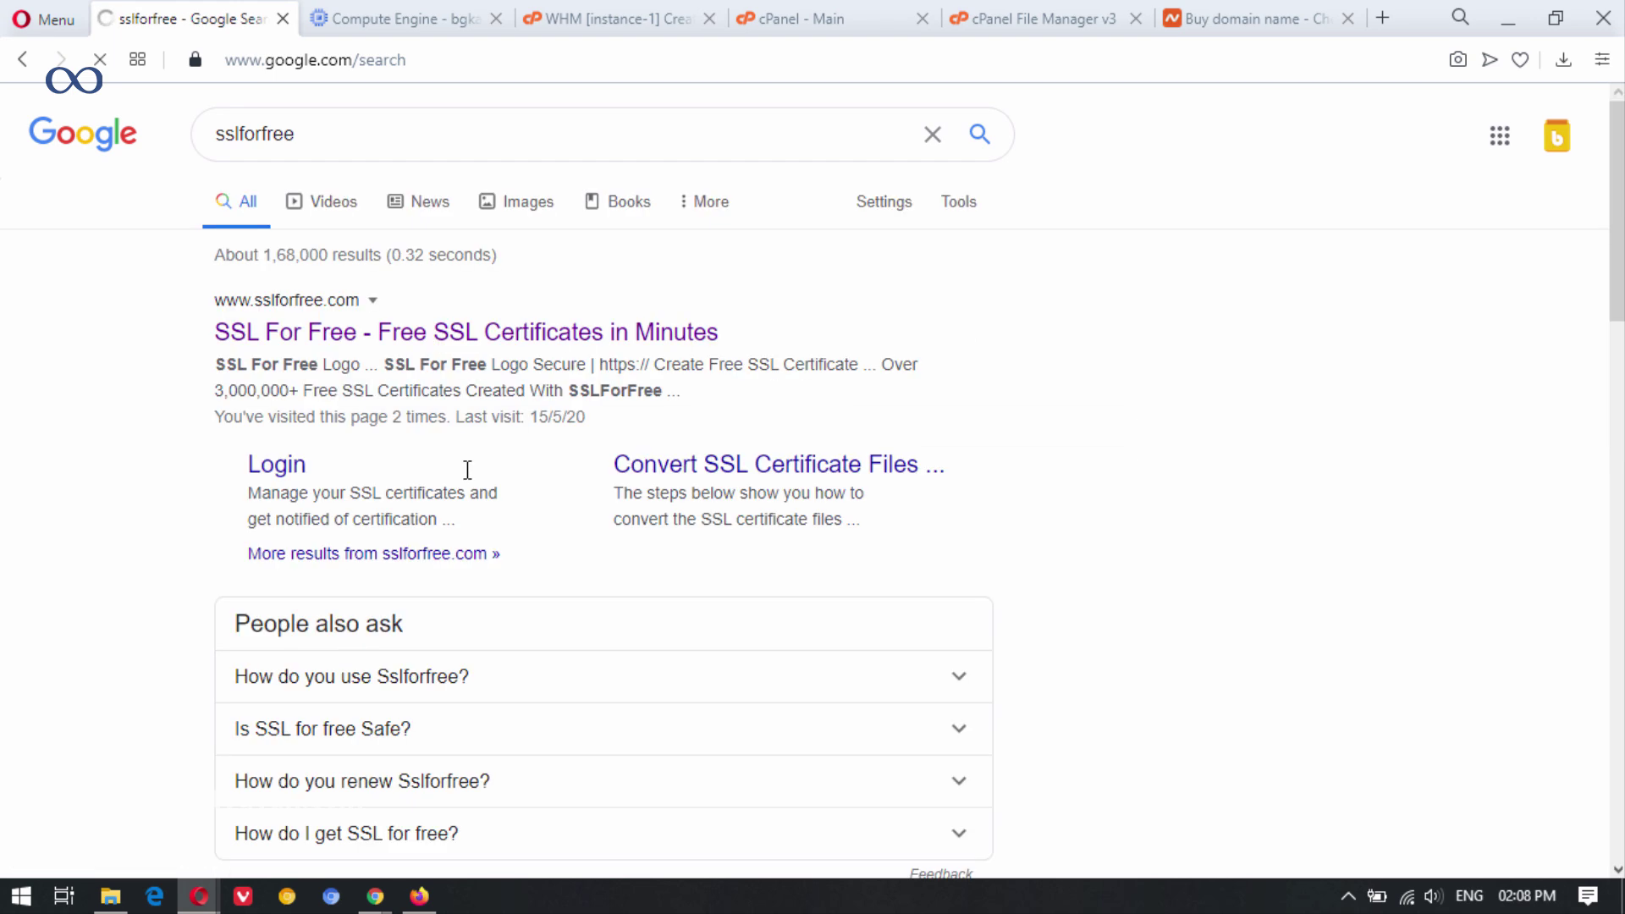
pyautogui.rightClick(382, 332)
pyautogui.click(415, 344)
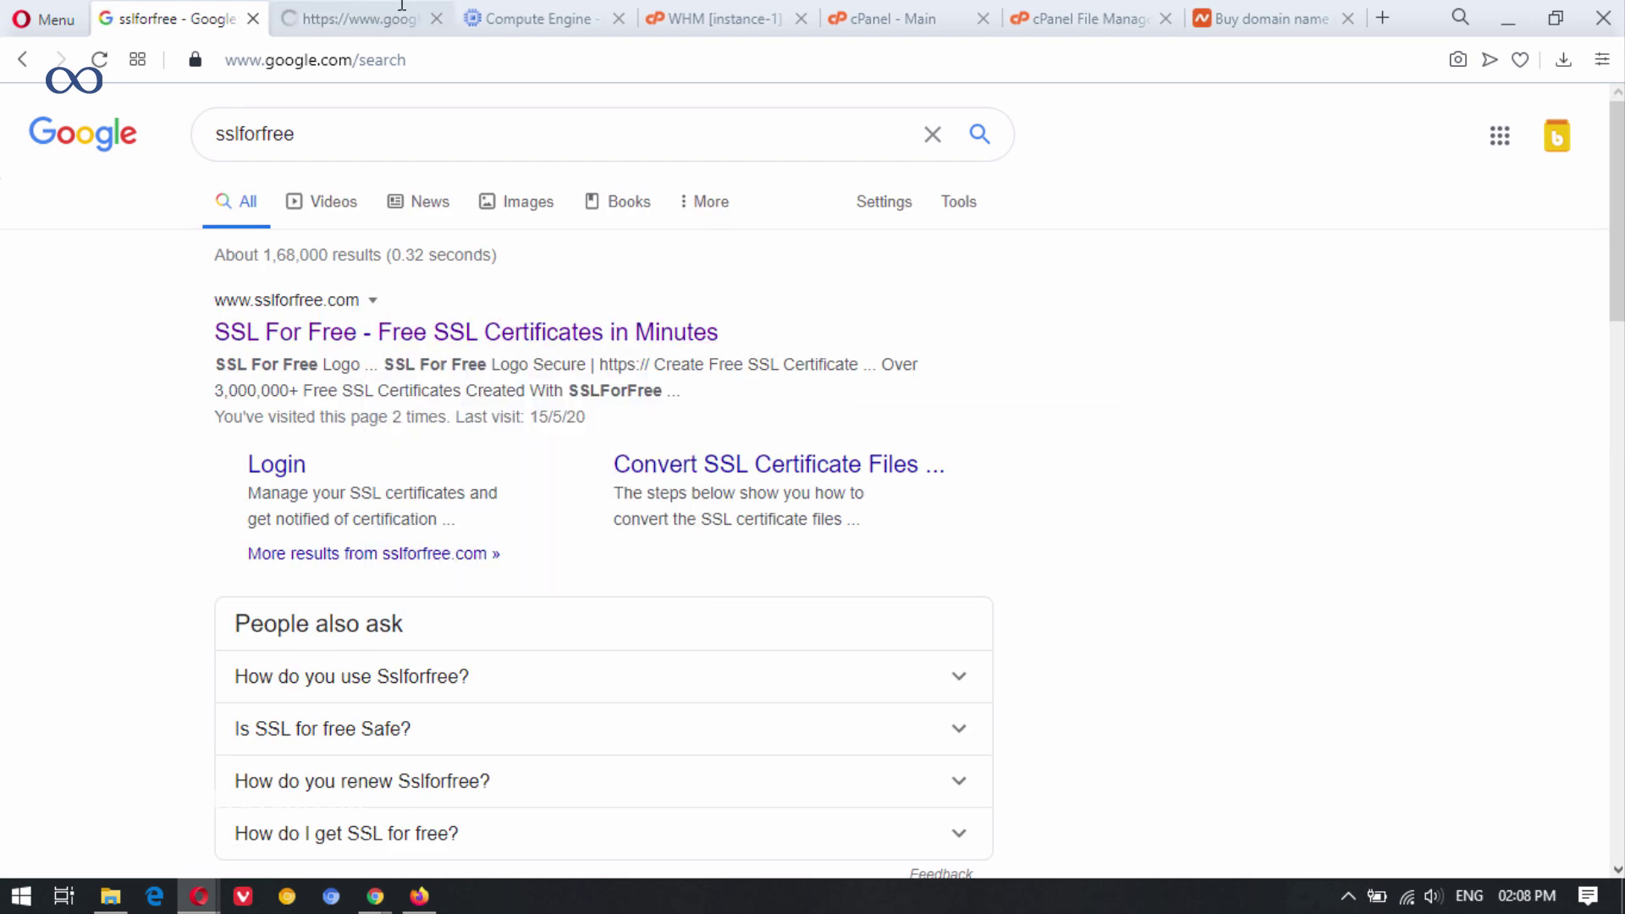
pyautogui.hotkey('ctrl', 'Tab')
# Create a free certificate for bloggerkart.com and download manual verification files #1 and #2
pyautogui.click(443, 403)
pyautogui.write('blogg')
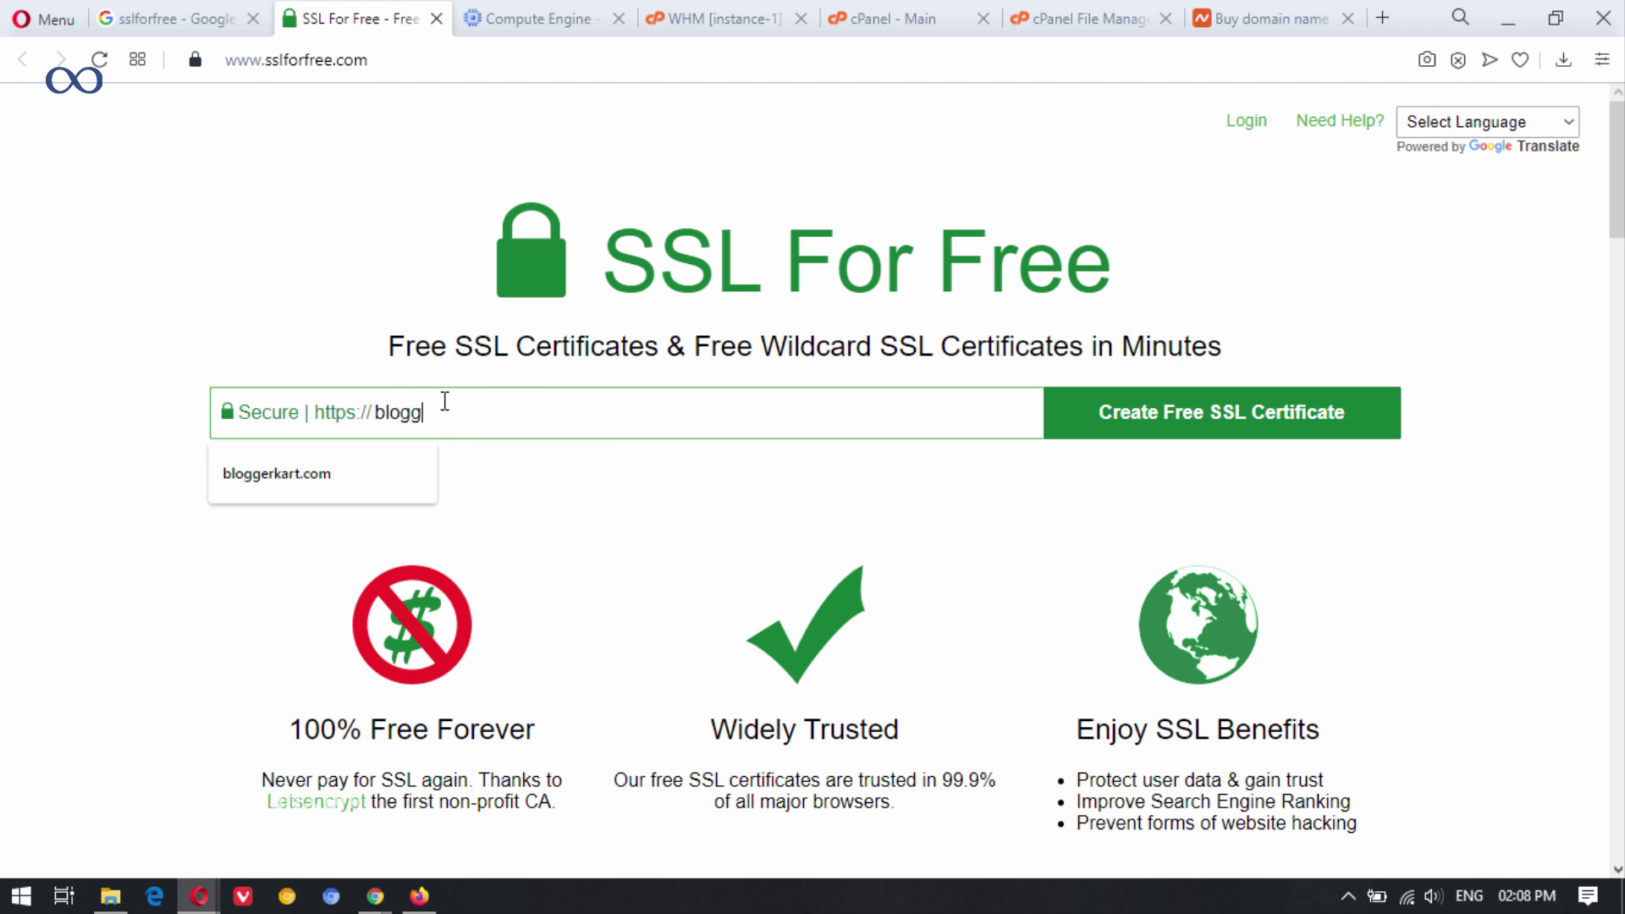
pyautogui.write('erkart.com')
pyautogui.click(1194, 420)
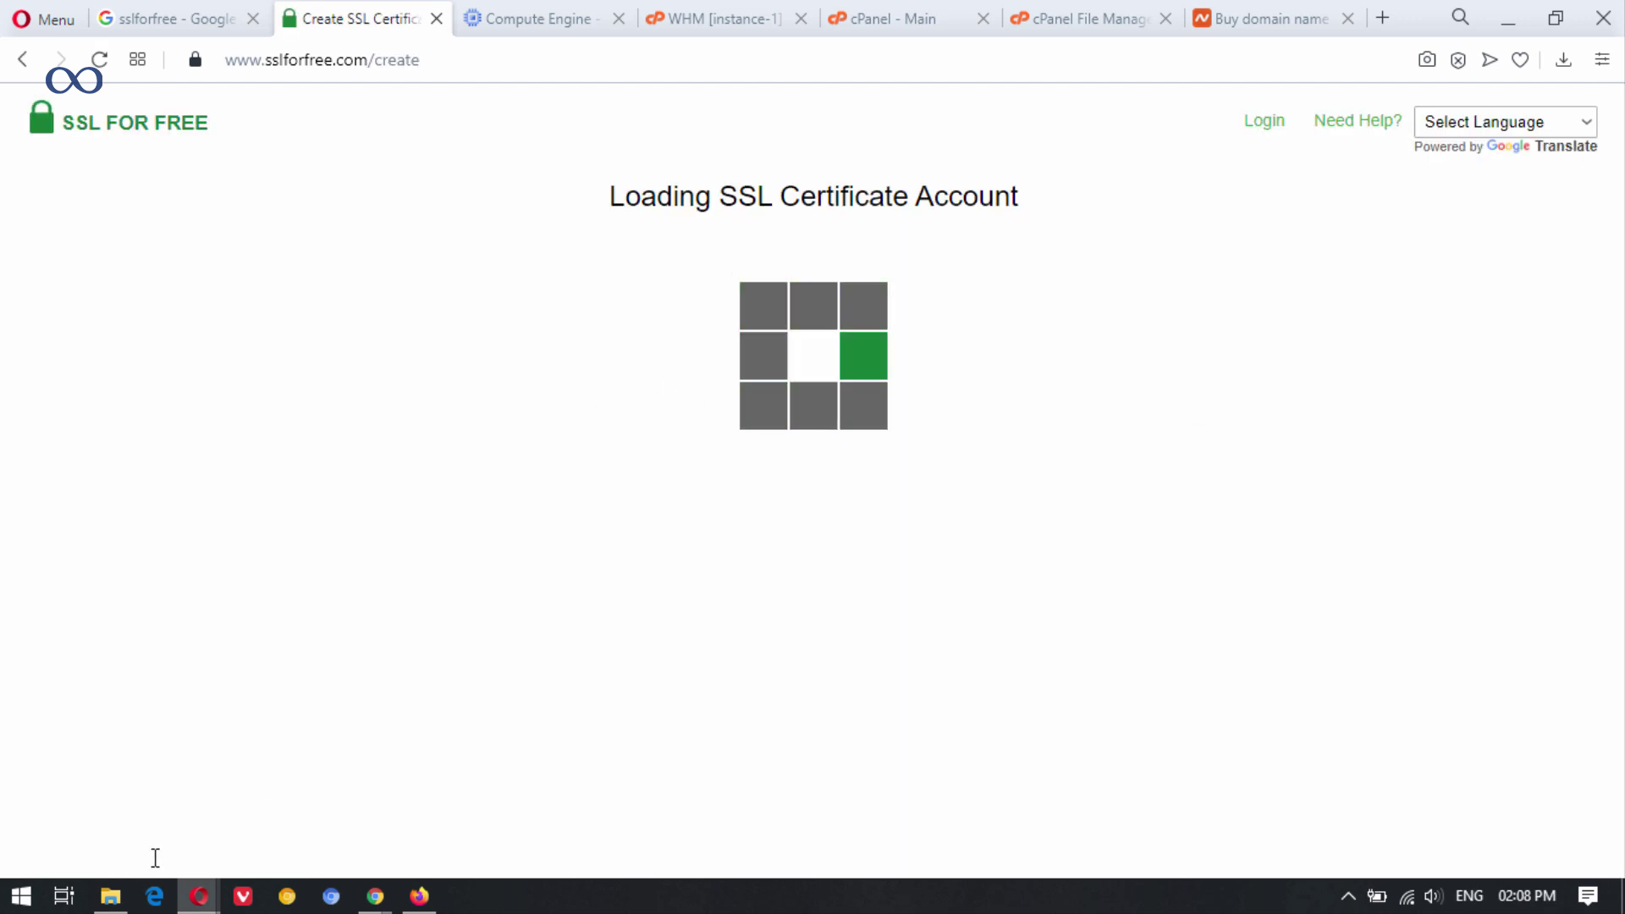
pyautogui.scroll(-1, 1011, 728)
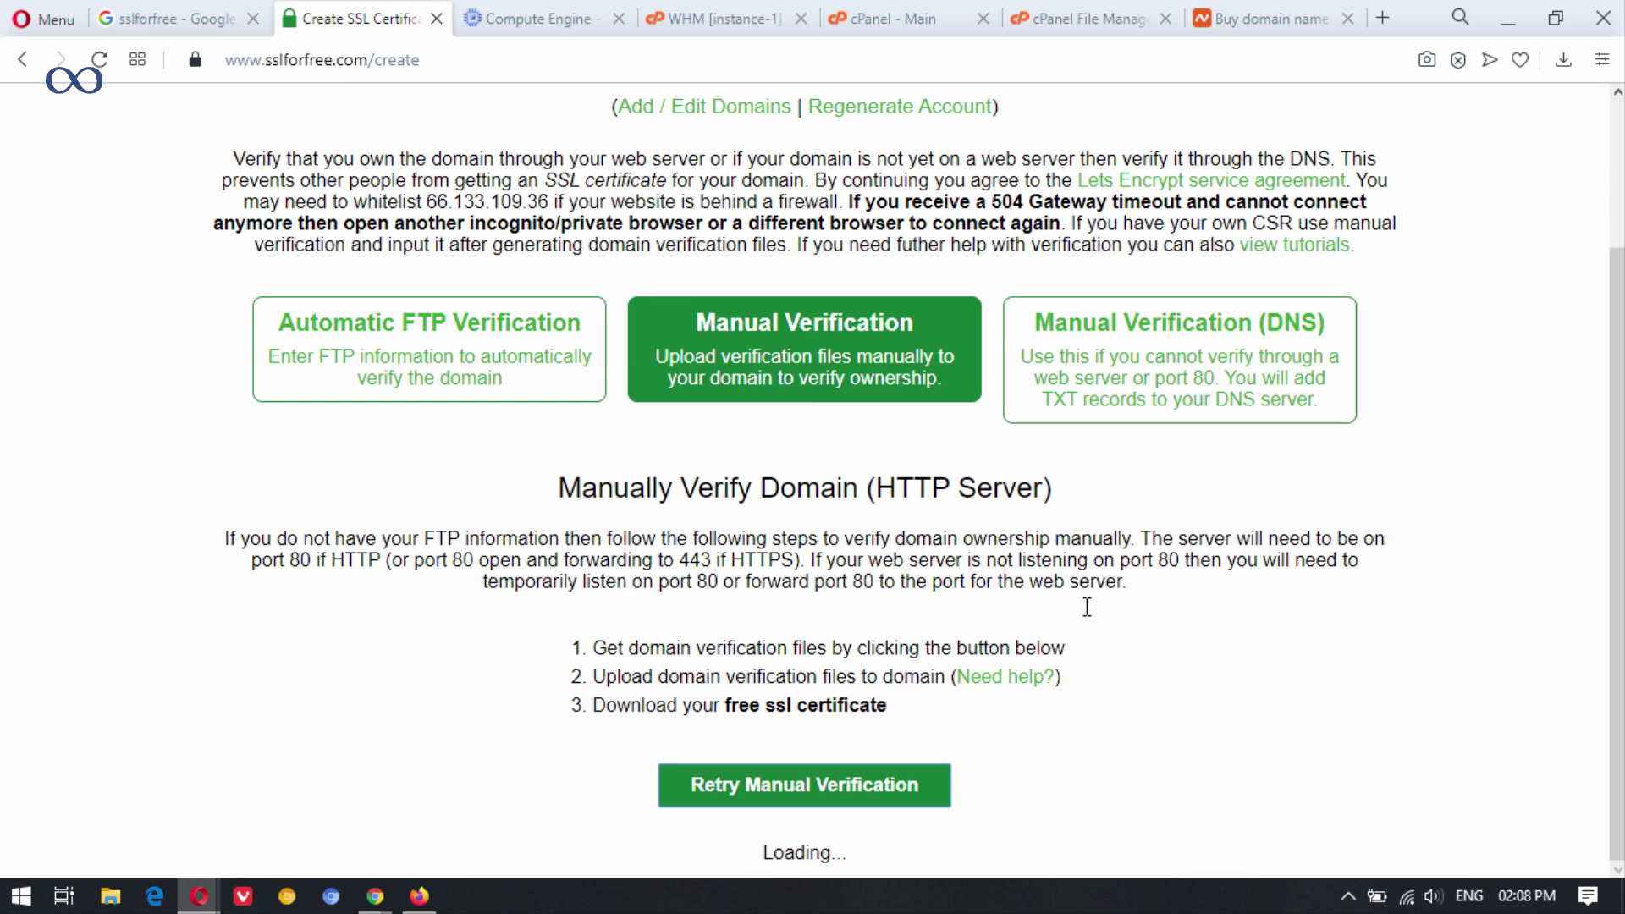
pyautogui.scroll(-7, 1092, 542)
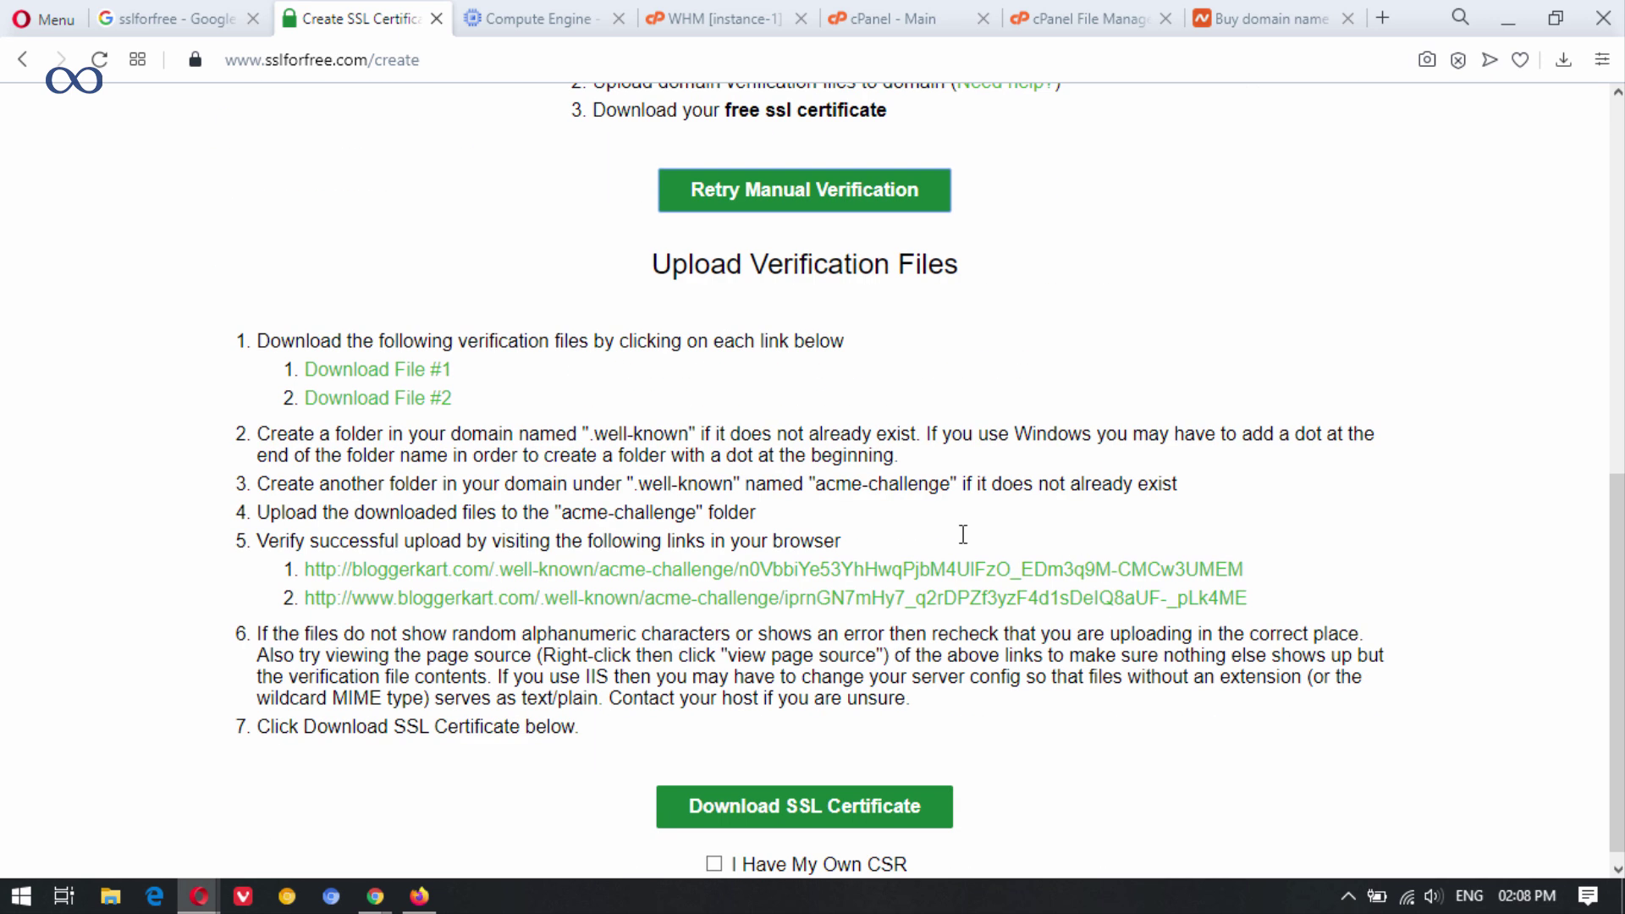
pyautogui.click(404, 370)
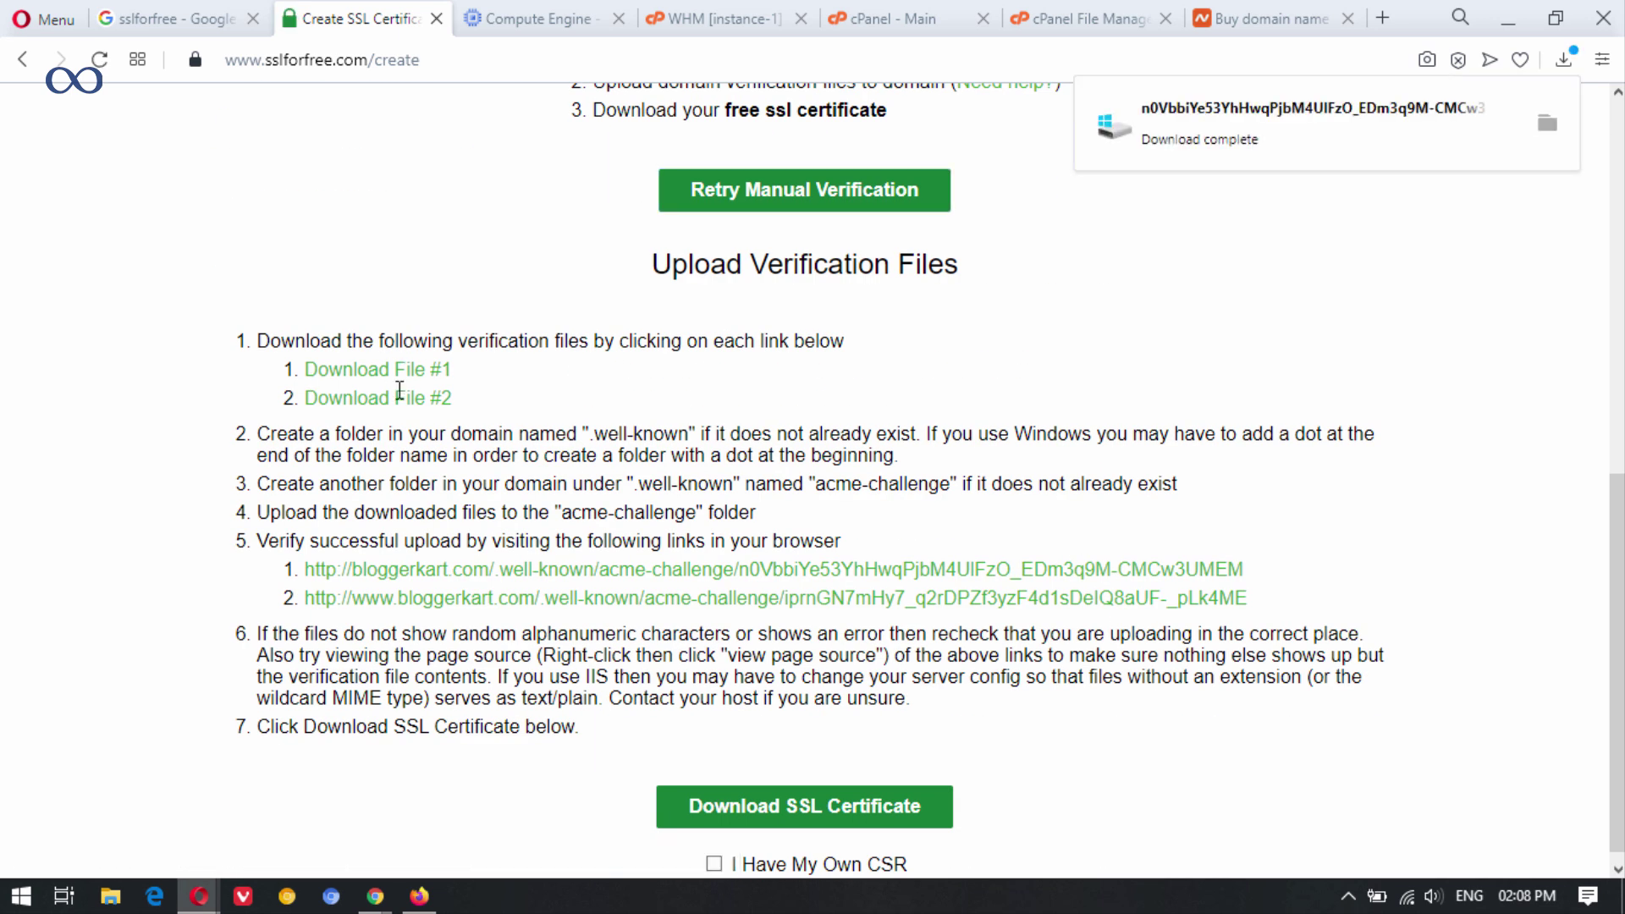
pyautogui.click(401, 396)
pyautogui.moveTo(689, 433); pyautogui.dragTo(591, 437)
pyautogui.hotkey('ctrl', 'c')
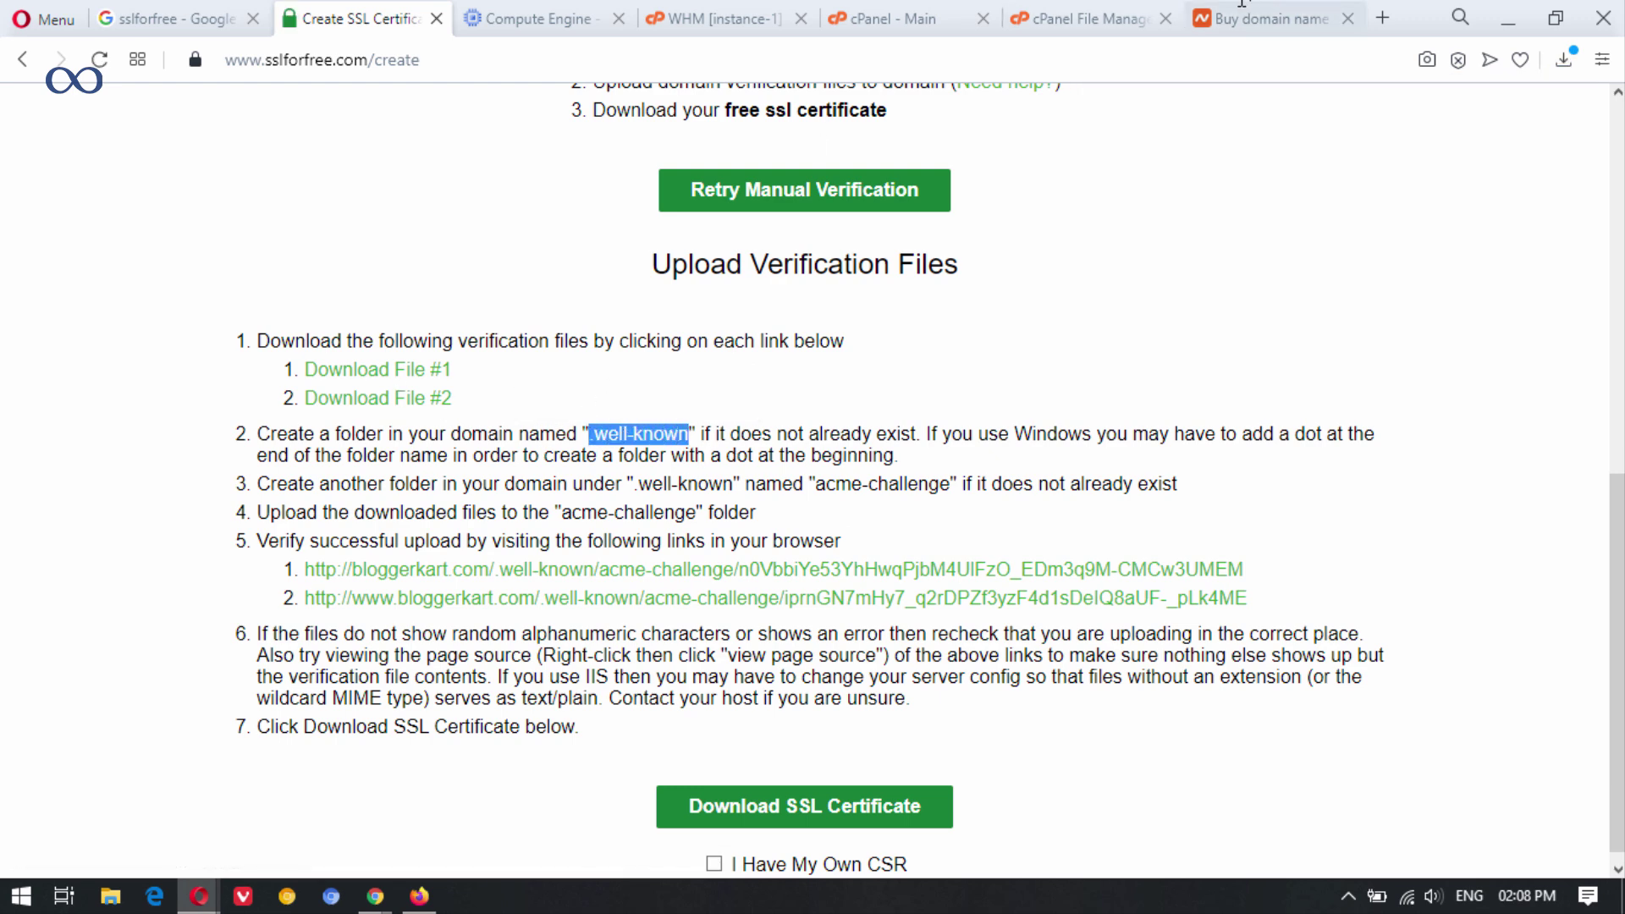
pyautogui.click(1088, 19)
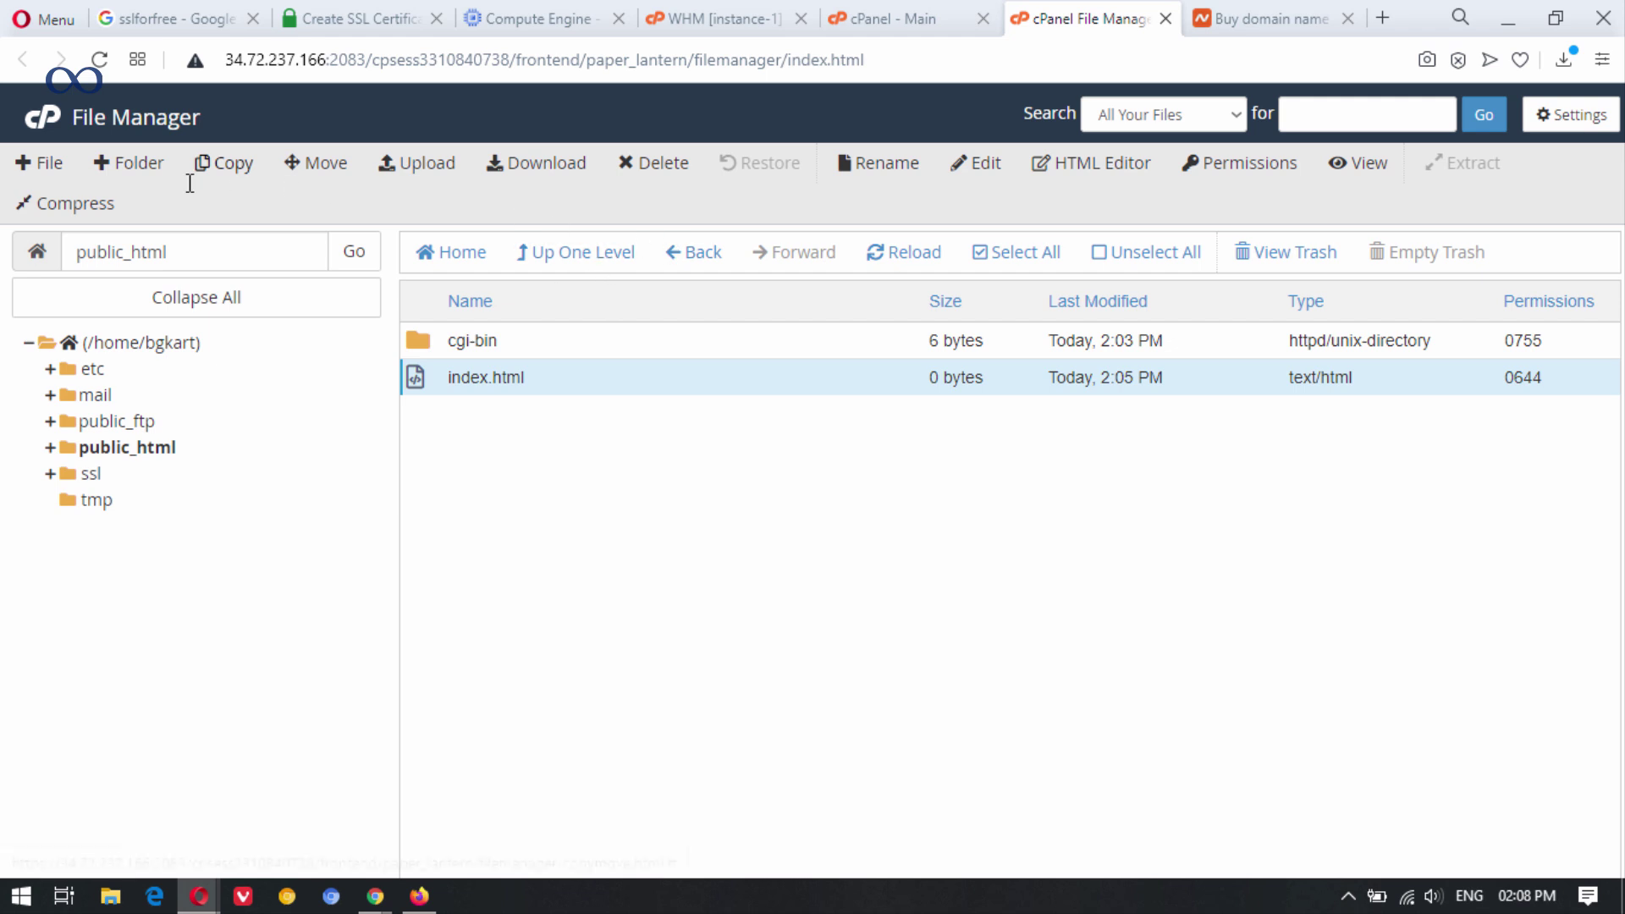
# Try creating a .well-known folder in public_html and dismiss the already-exists error
pyautogui.click(145, 161)
pyautogui.click(669, 440)
pyautogui.hotkey('ctrl', 'v')
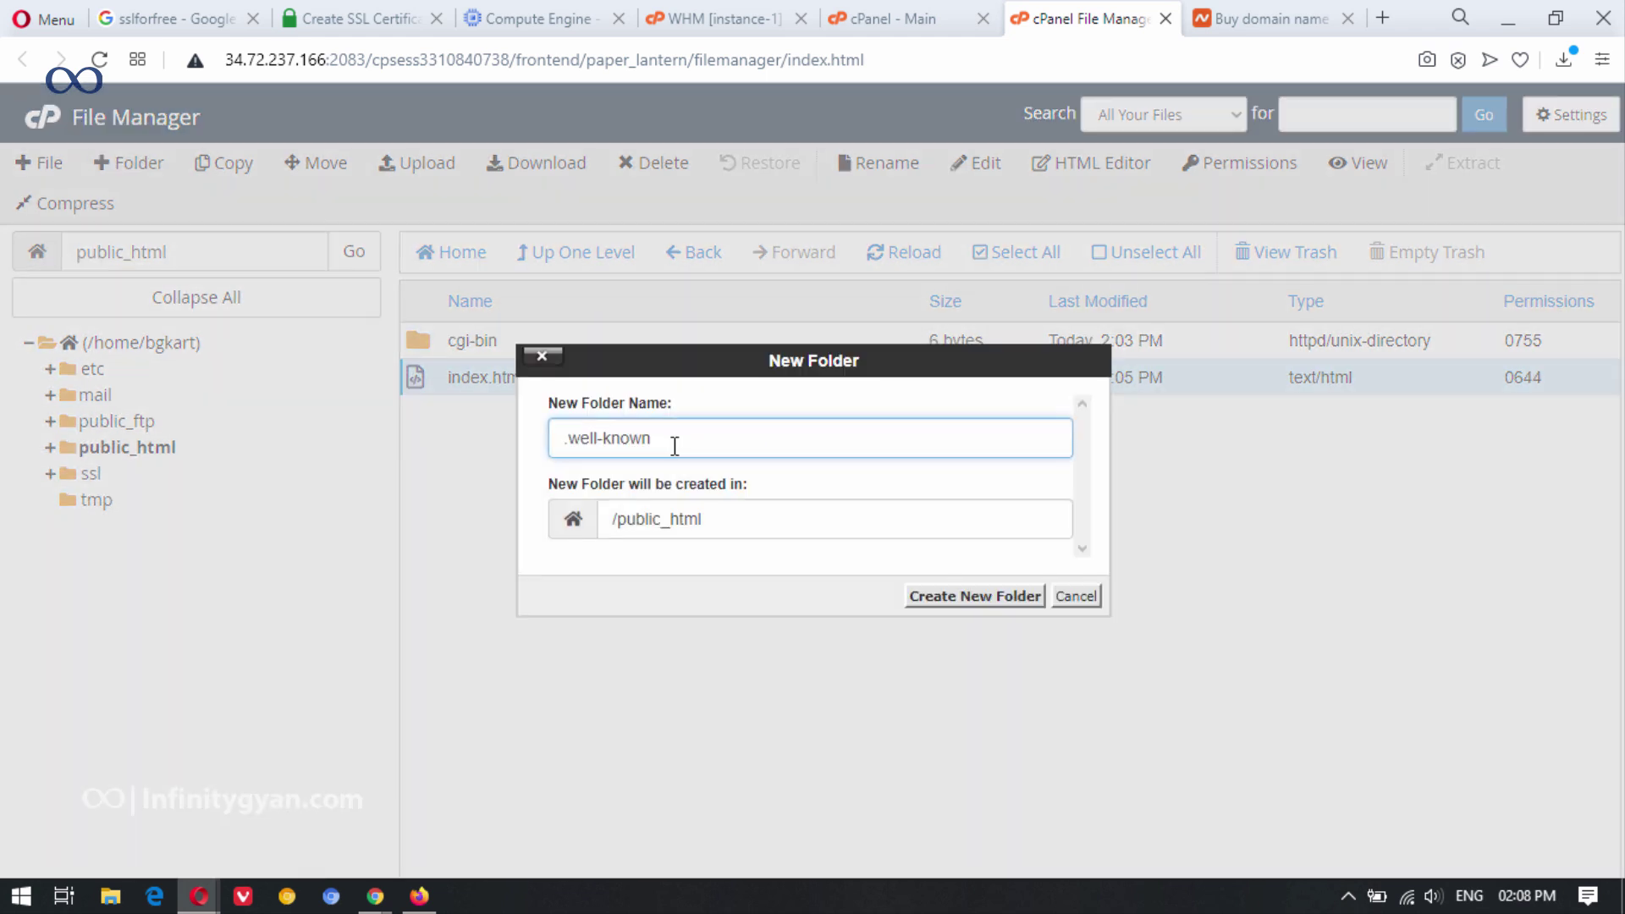
pyautogui.click(973, 595)
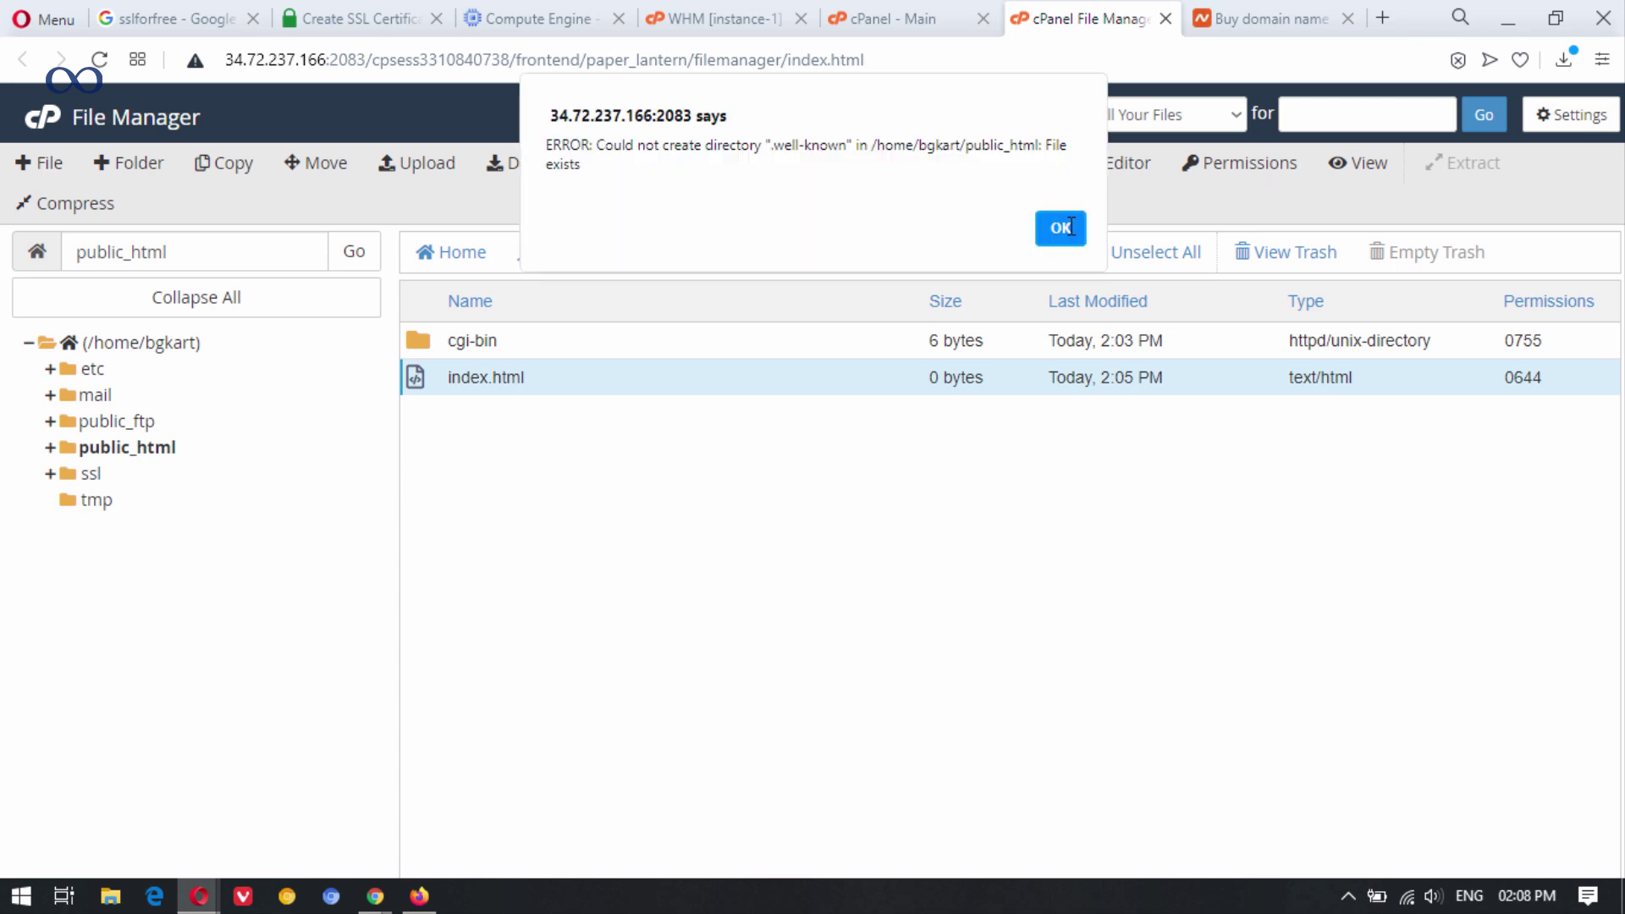
pyautogui.click(1059, 222)
# Turn on Show Hidden Files in the File Manager settings
pyautogui.click(569, 338)
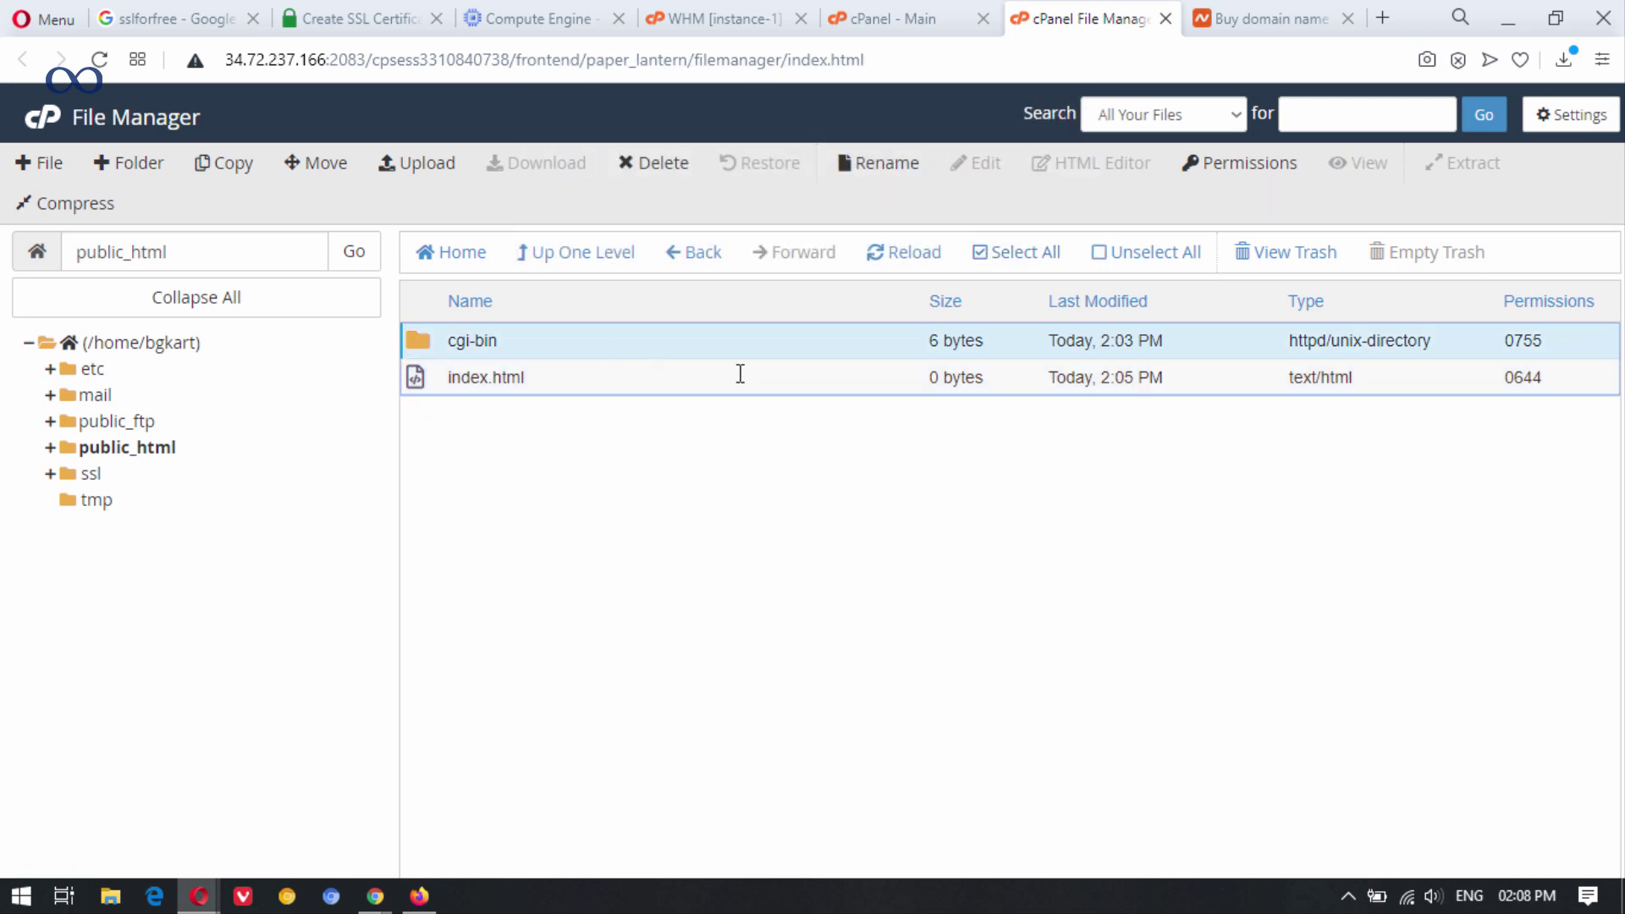
pyautogui.click(1571, 114)
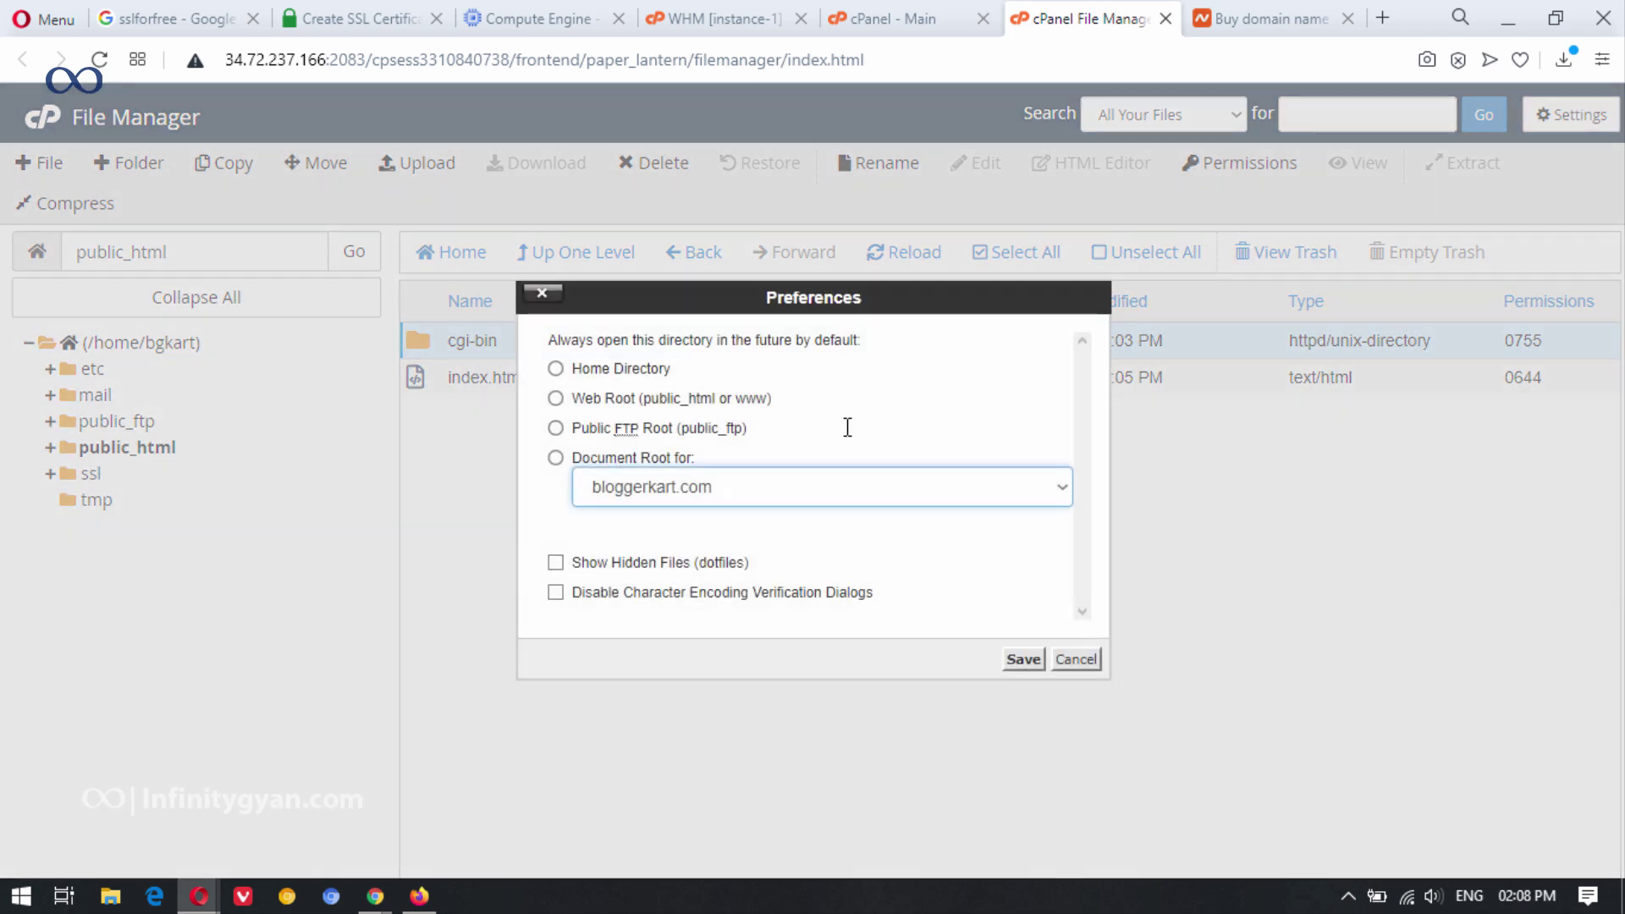
pyautogui.click(678, 555)
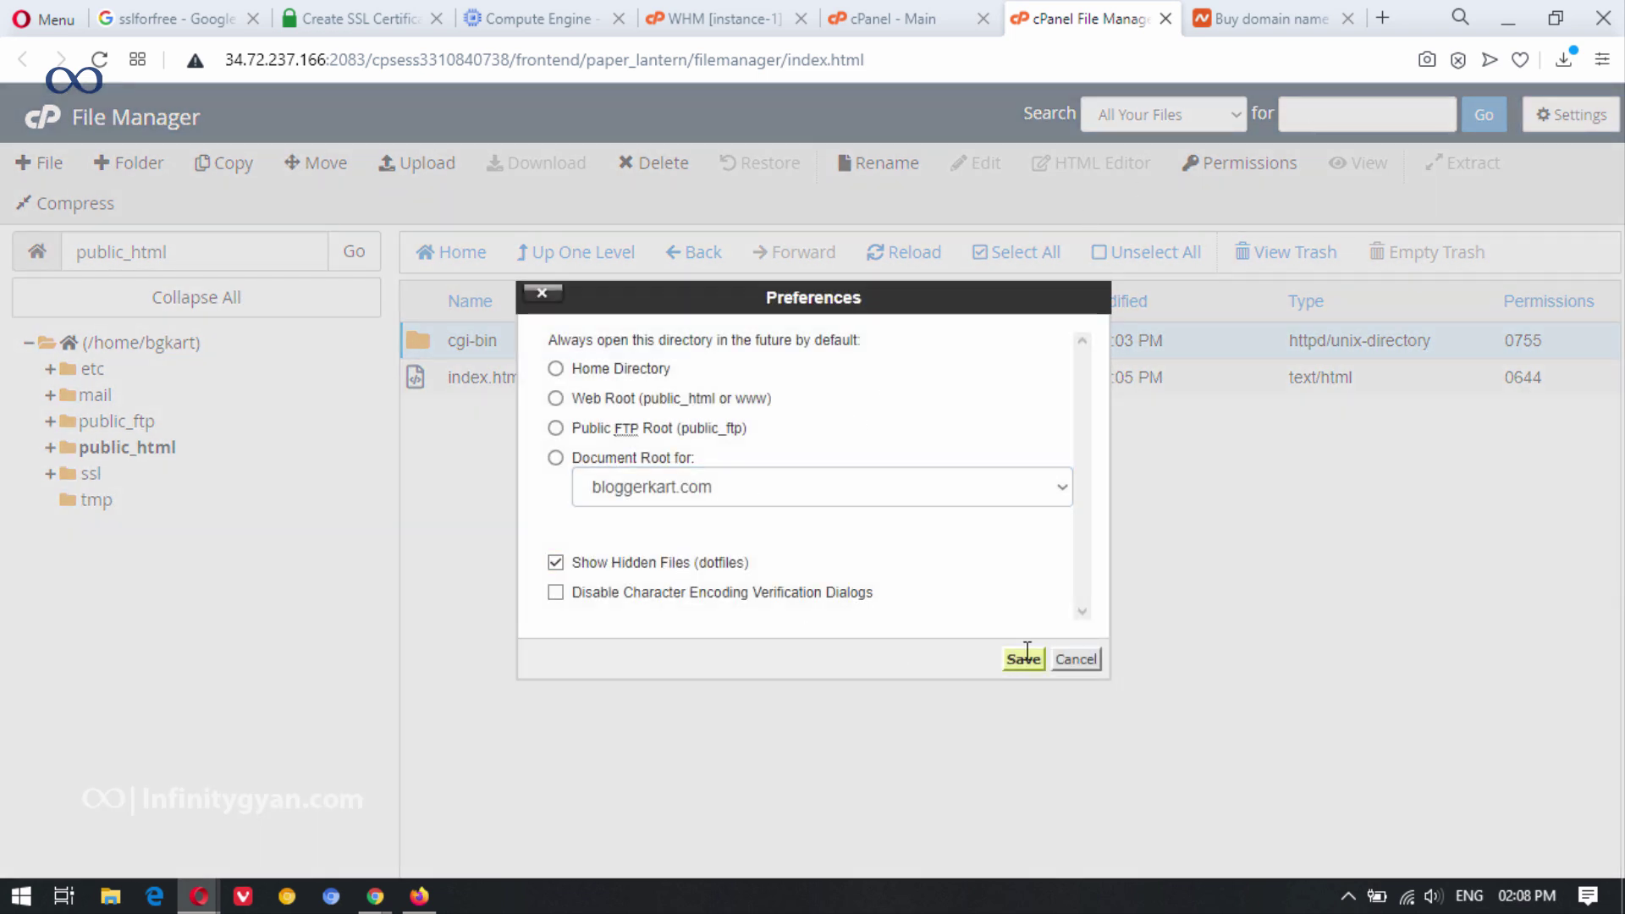
pyautogui.click(1025, 658)
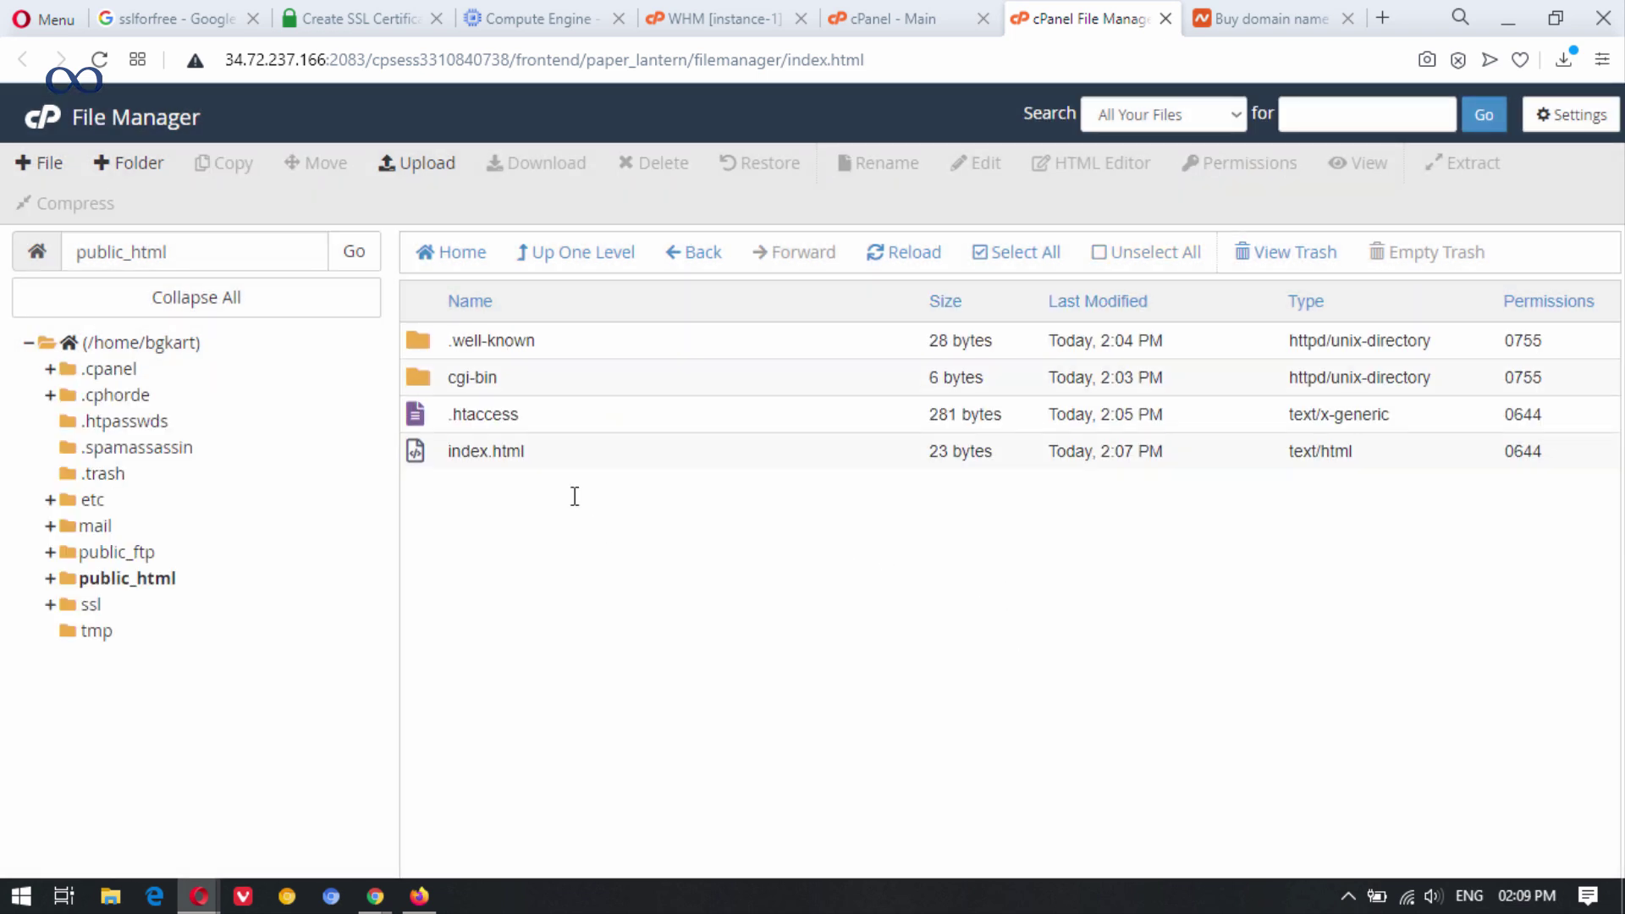
# Create an acme-challenge folder inside .well-known, next to pki-validation
pyautogui.doubleClick(588, 342)
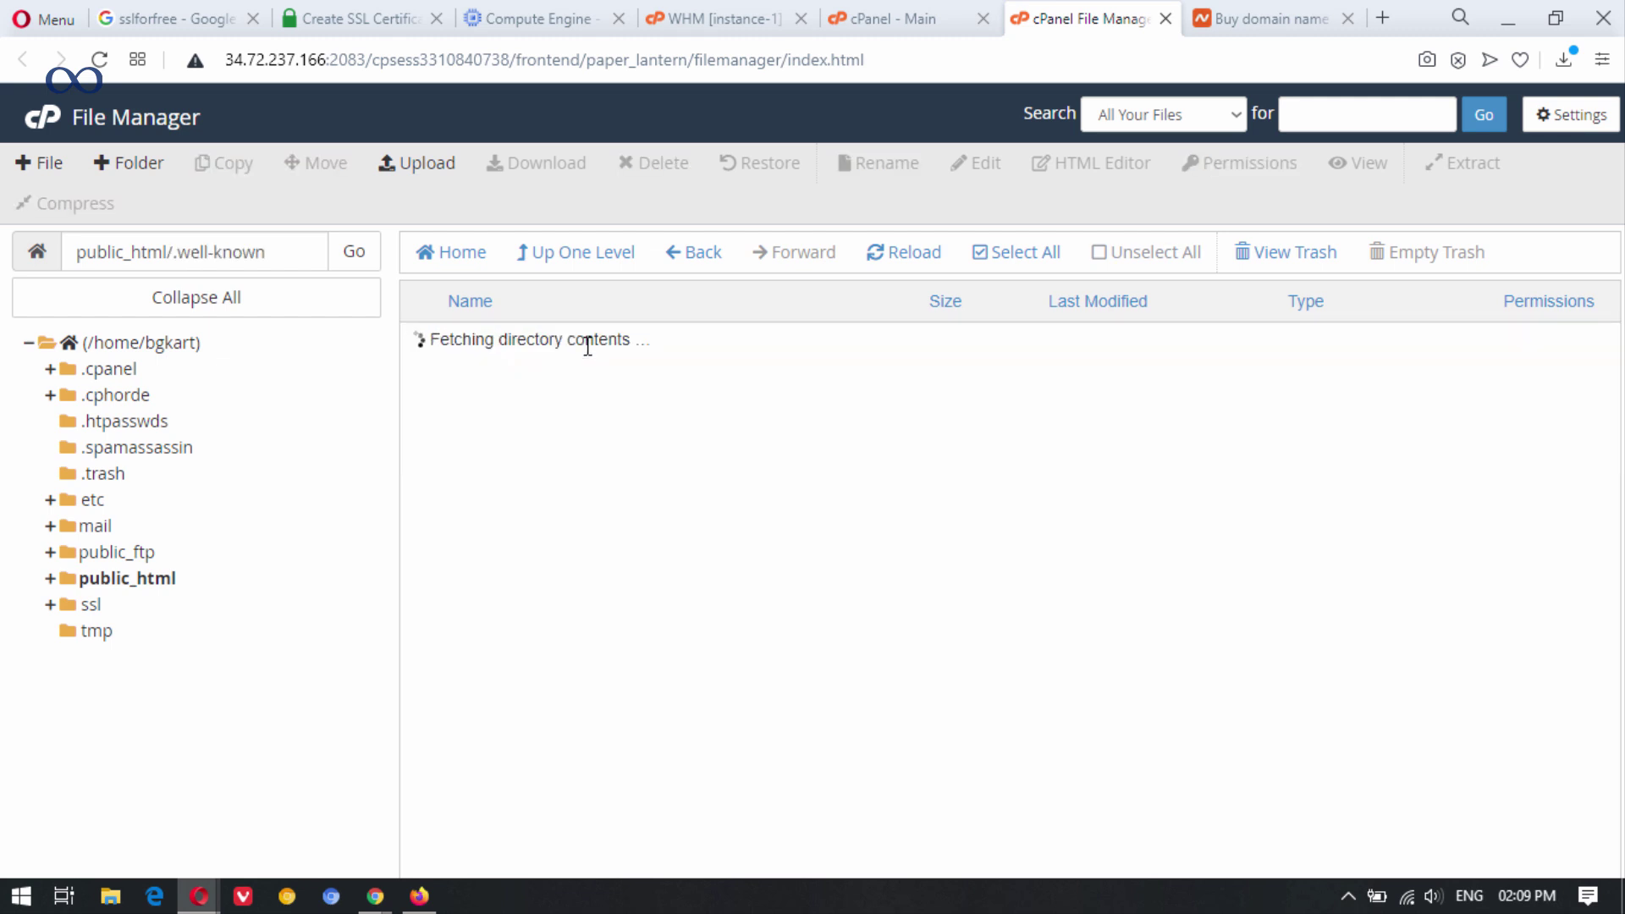
pyautogui.click(567, 340)
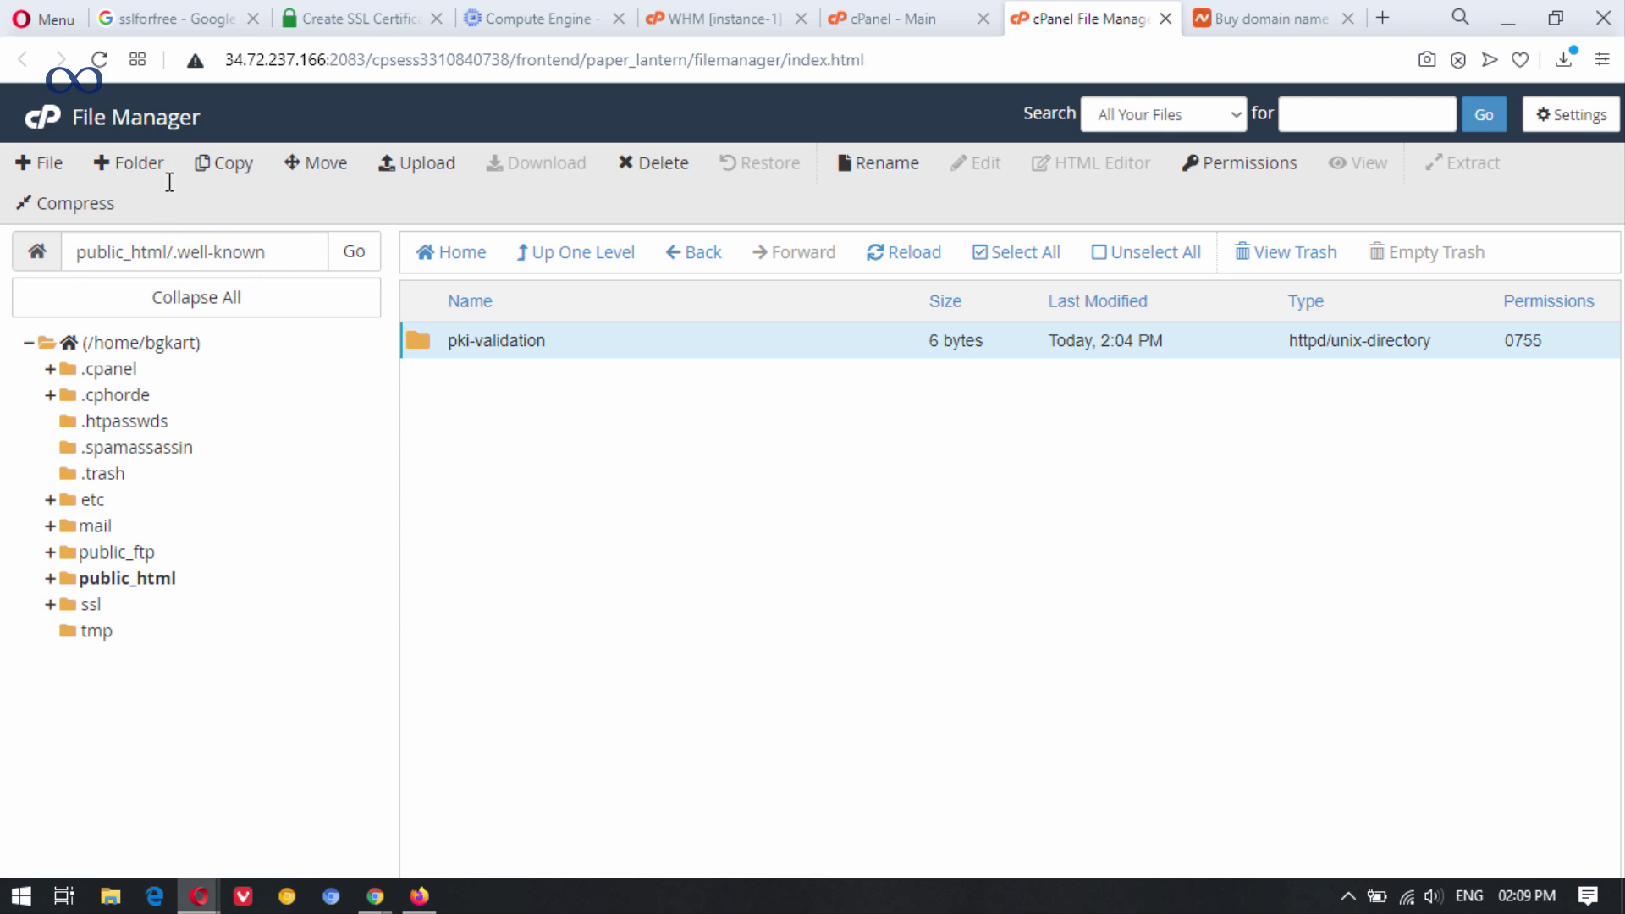
pyautogui.click(151, 163)
pyautogui.click(360, 19)
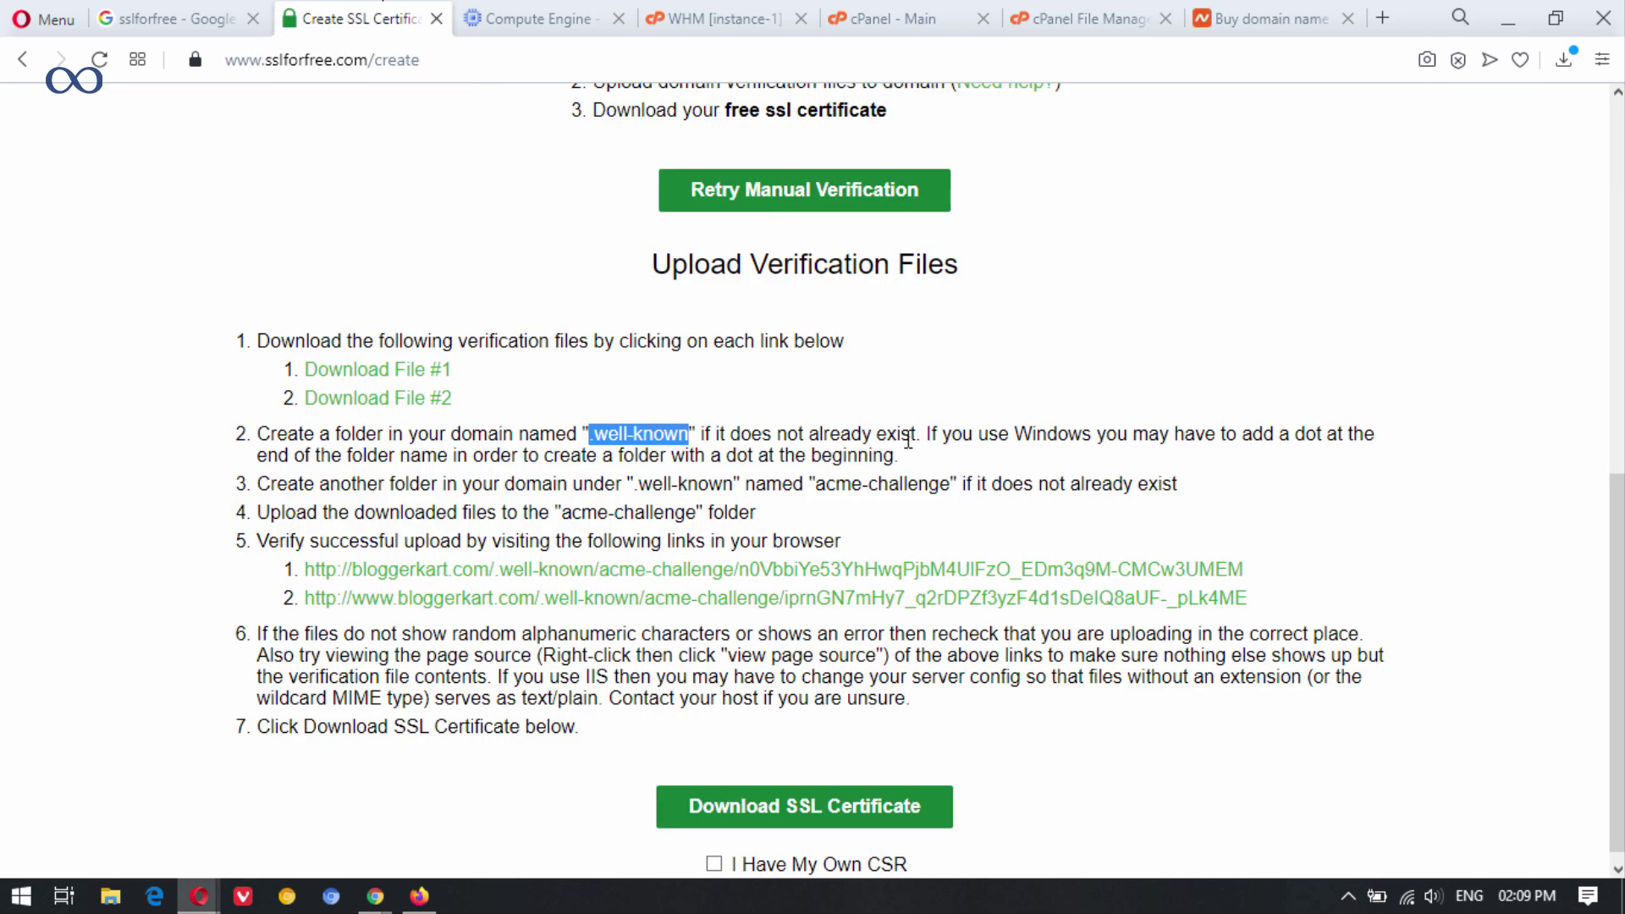
pyautogui.moveTo(950, 479); pyautogui.dragTo(818, 490)
pyautogui.hotkey('ctrl', 'c')
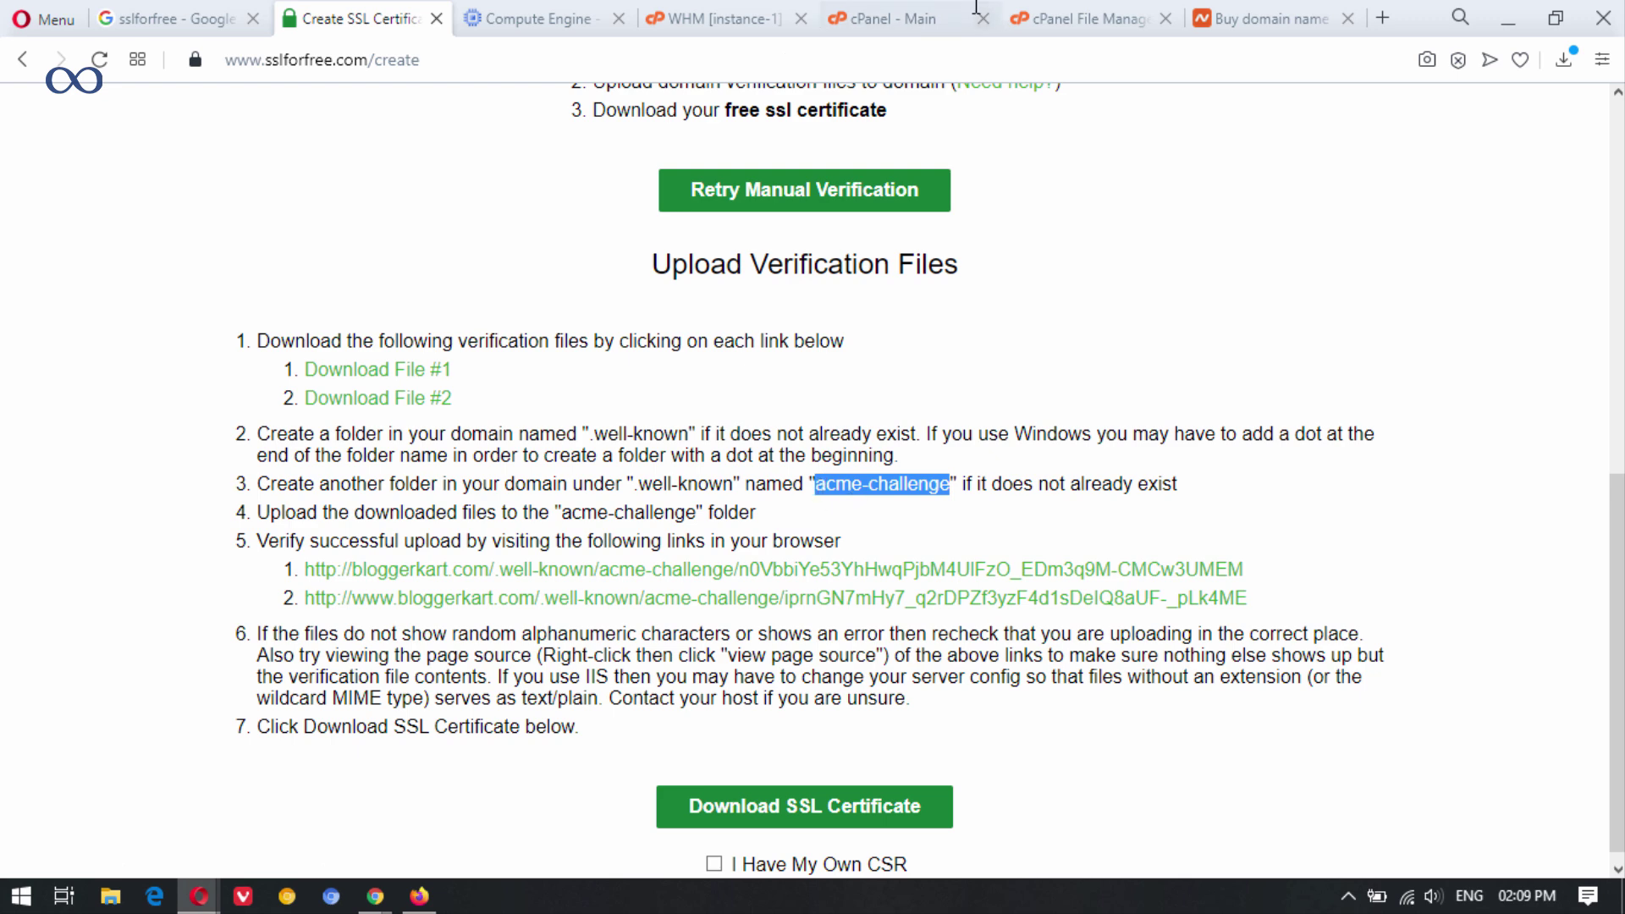
pyautogui.click(1066, 19)
pyautogui.hotkey('ctrl', 'v')
pyautogui.press('Return')
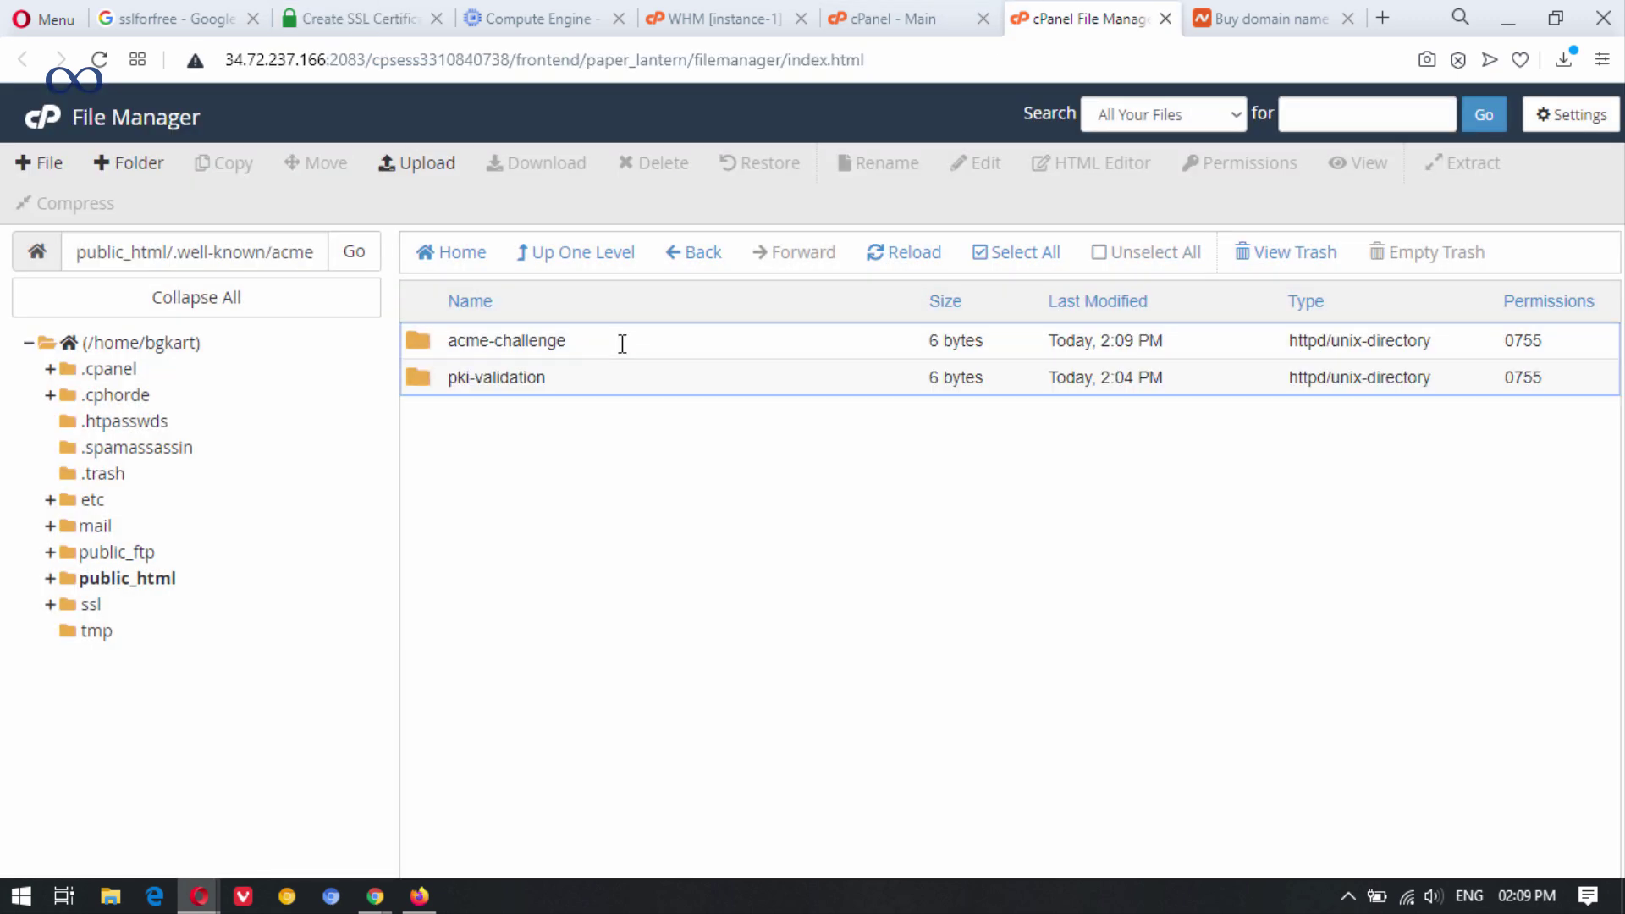
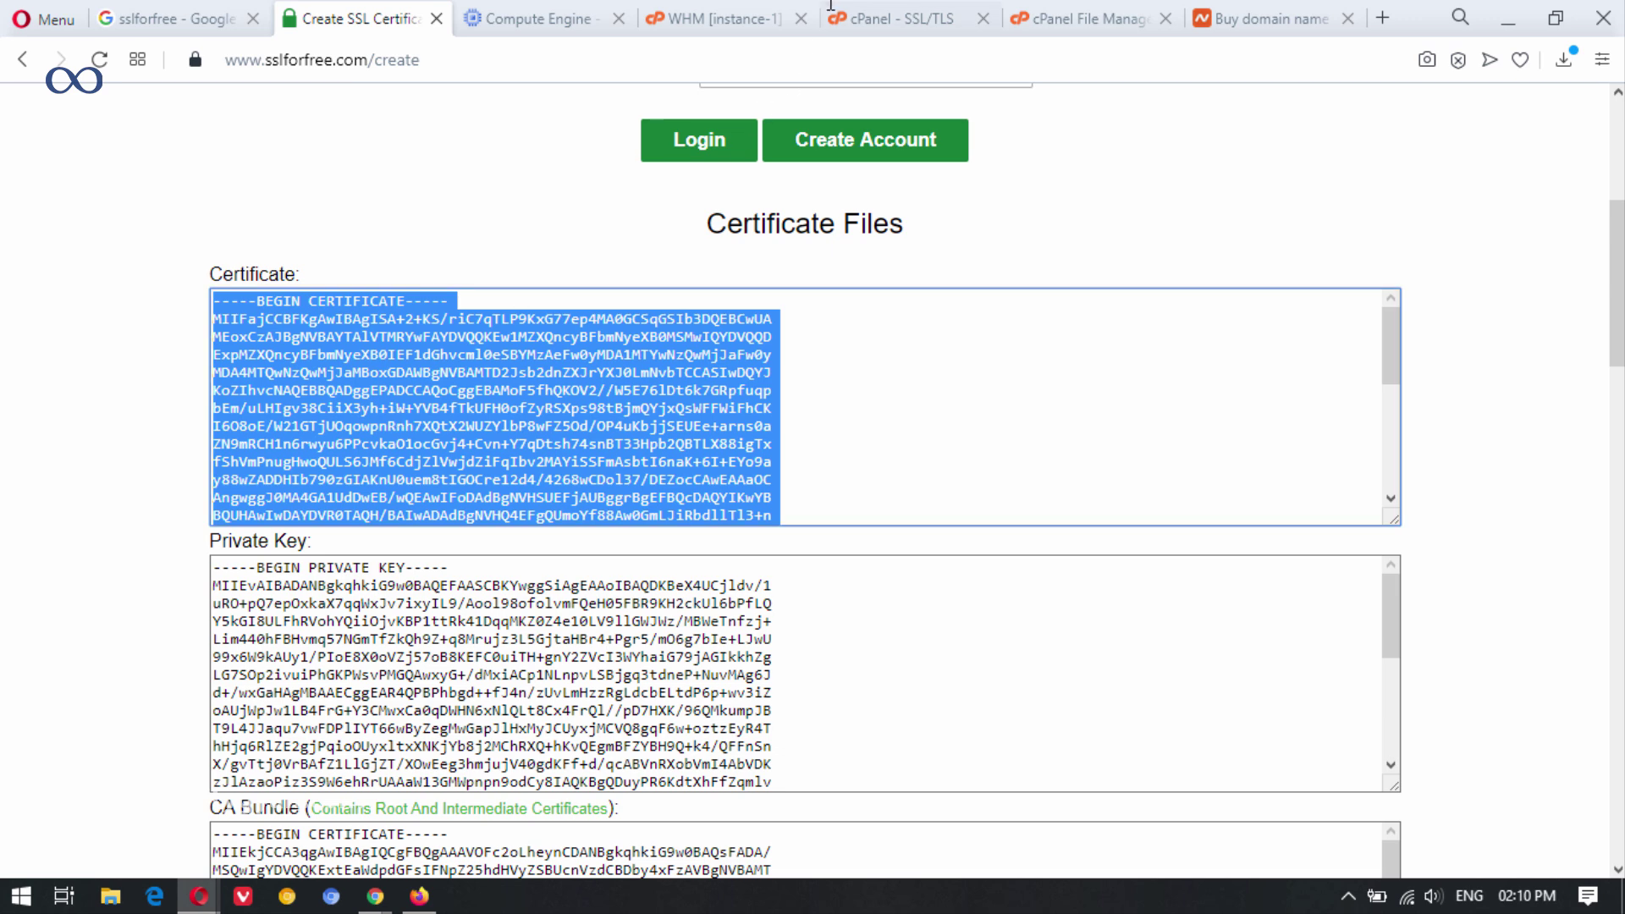
# In Install an SSL Website, choose bloggerkart.com and paste the certificate (CRT)
pyautogui.click(872, 7)
pyautogui.scroll(-4, 251, 517)
pyautogui.click(170, 238)
pyautogui.click(201, 288)
pyautogui.click(228, 461)
pyautogui.hotkey('ctrl', 'space')
pyautogui.press('Escape')
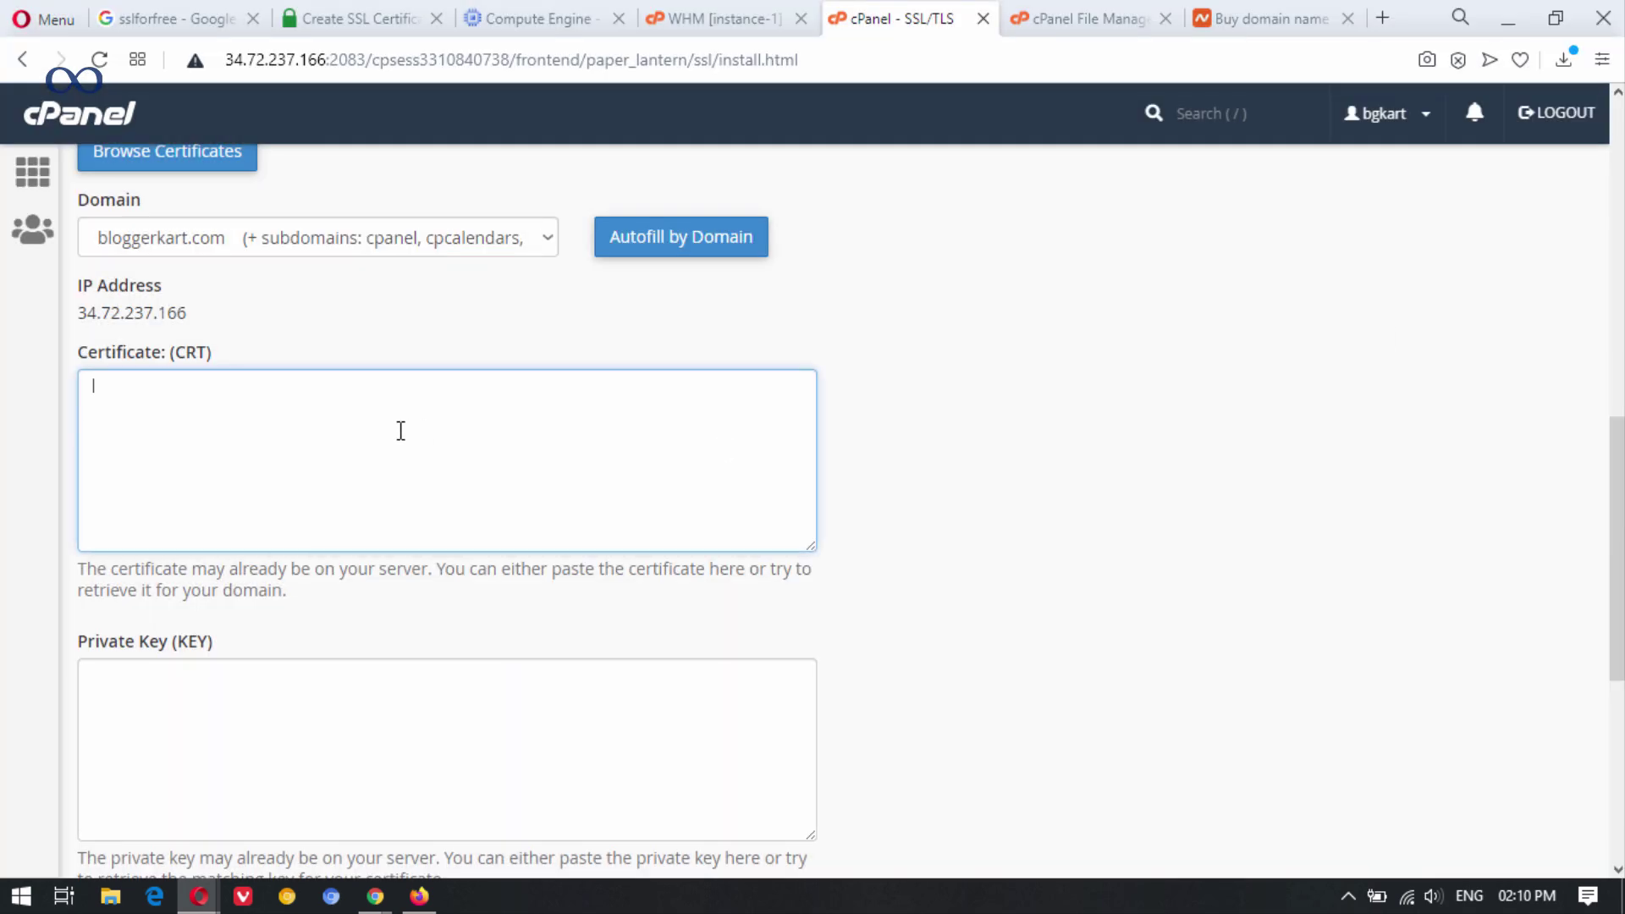
pyautogui.hotkey('ctrl', 'v')
# Copy the private key from sslforfree and paste it into the Private Key field
pyautogui.hotkey('ctrl', 'Tab')
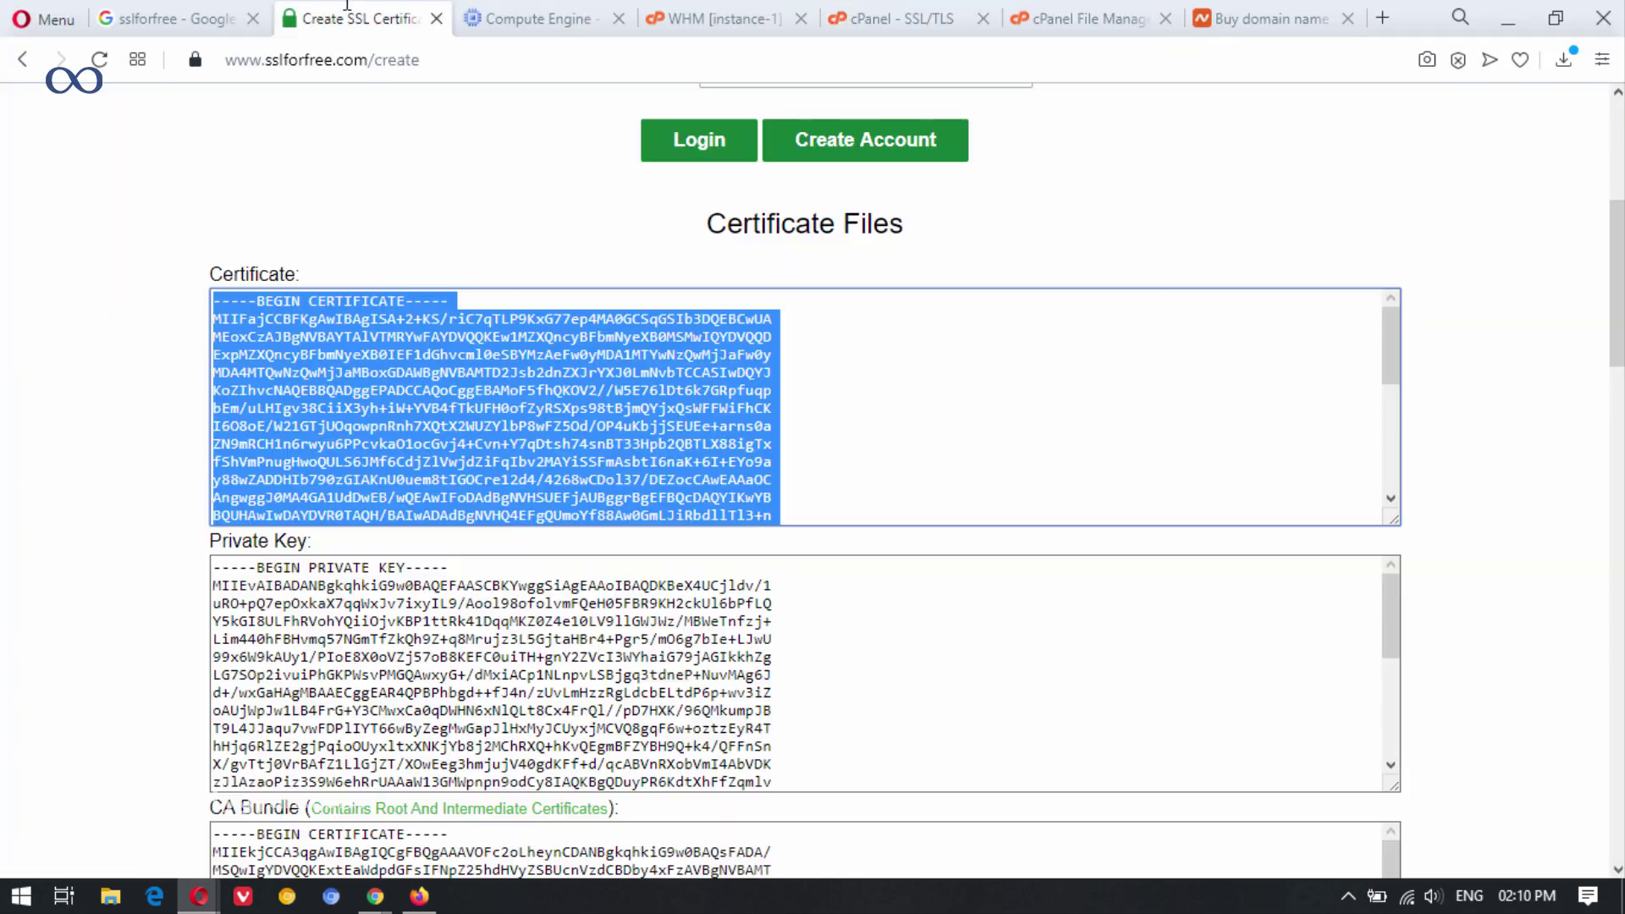
pyautogui.scroll(-3, 61, 581)
pyautogui.click(386, 444)
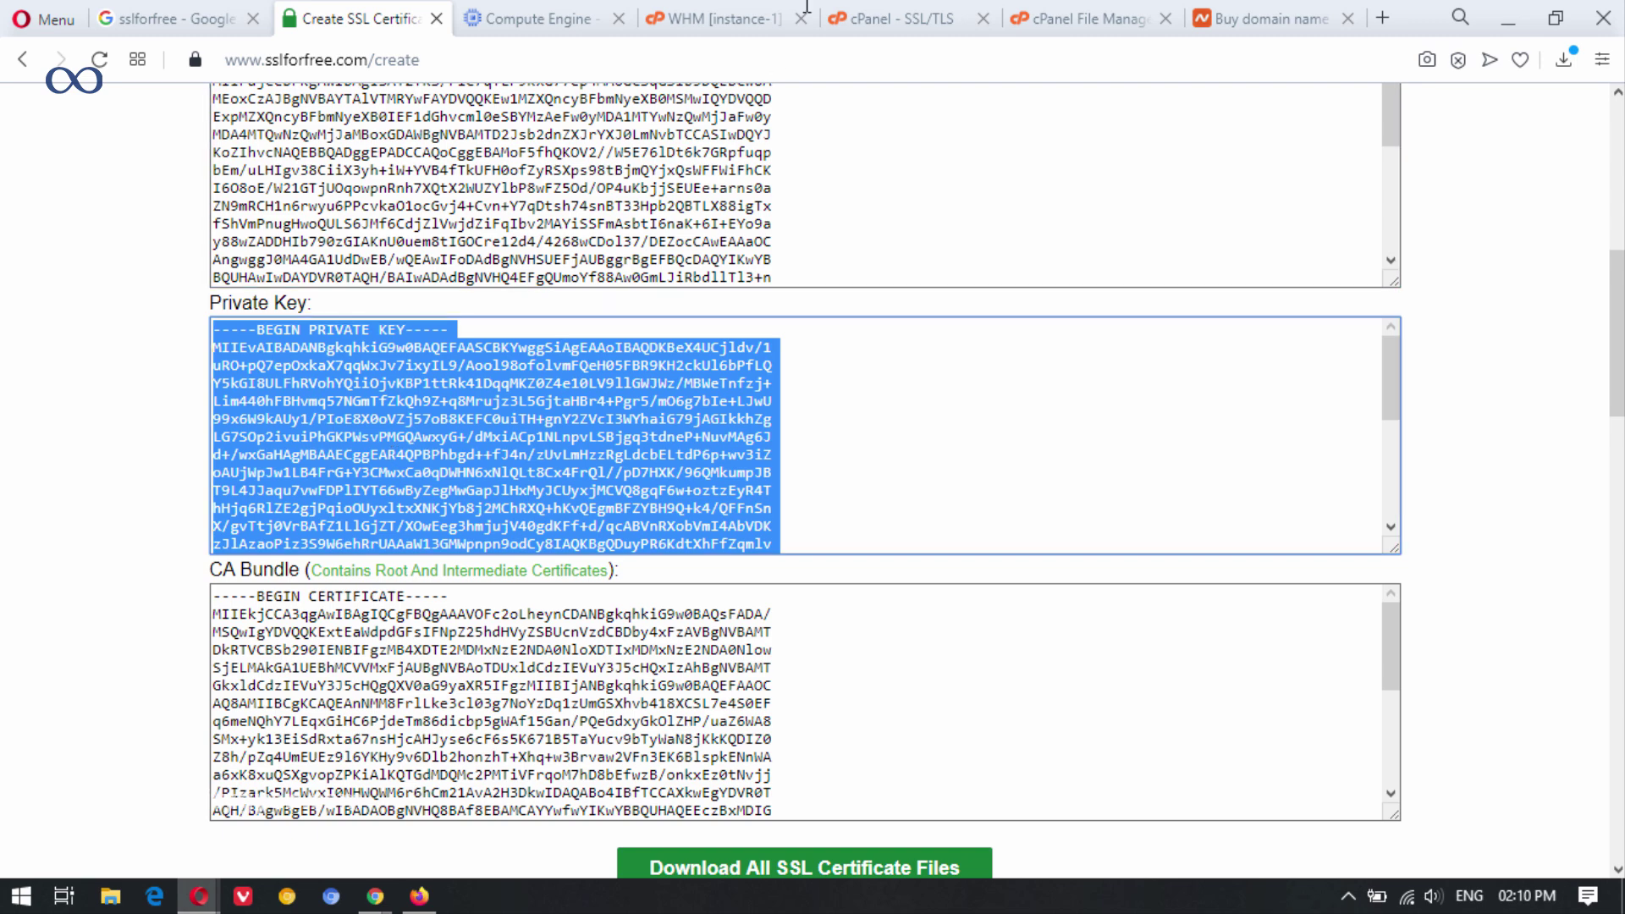
pyautogui.hotkey('ctrl', 'Tab')
pyautogui.click(490, 825)
pyautogui.hotkey('ctrl', 'v')
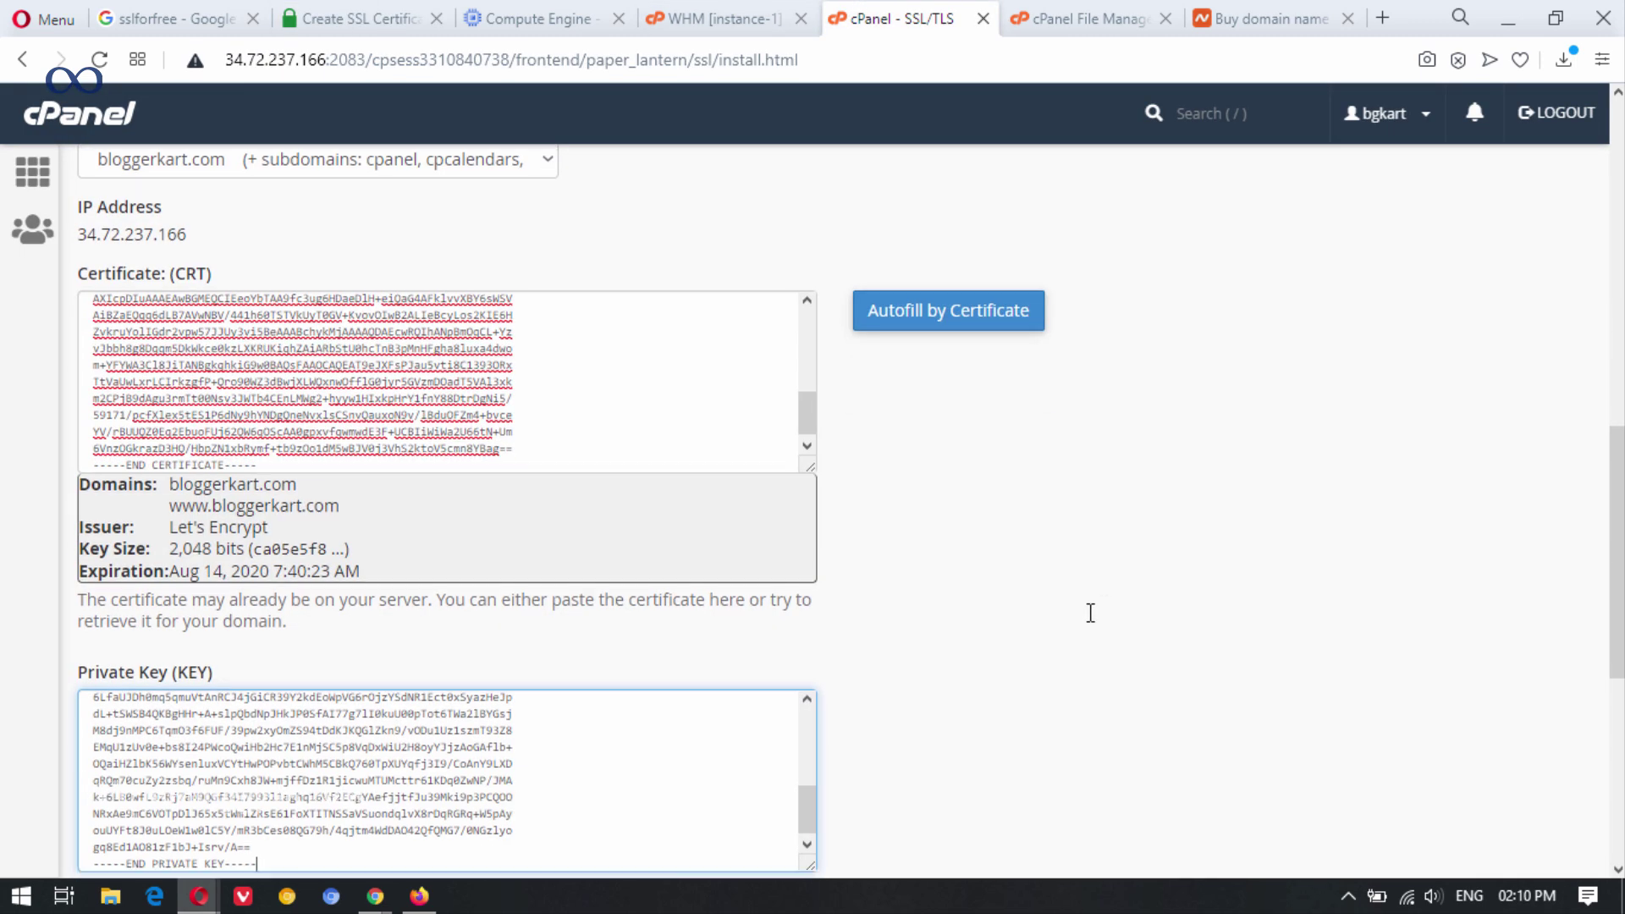
pyautogui.scroll(-8, 519, 373)
# Copy the CA bundle from sslforfree and paste it into the CA Bundle field
pyautogui.click(356, 7)
pyautogui.scroll(-3, 91, 511)
pyautogui.click(314, 474)
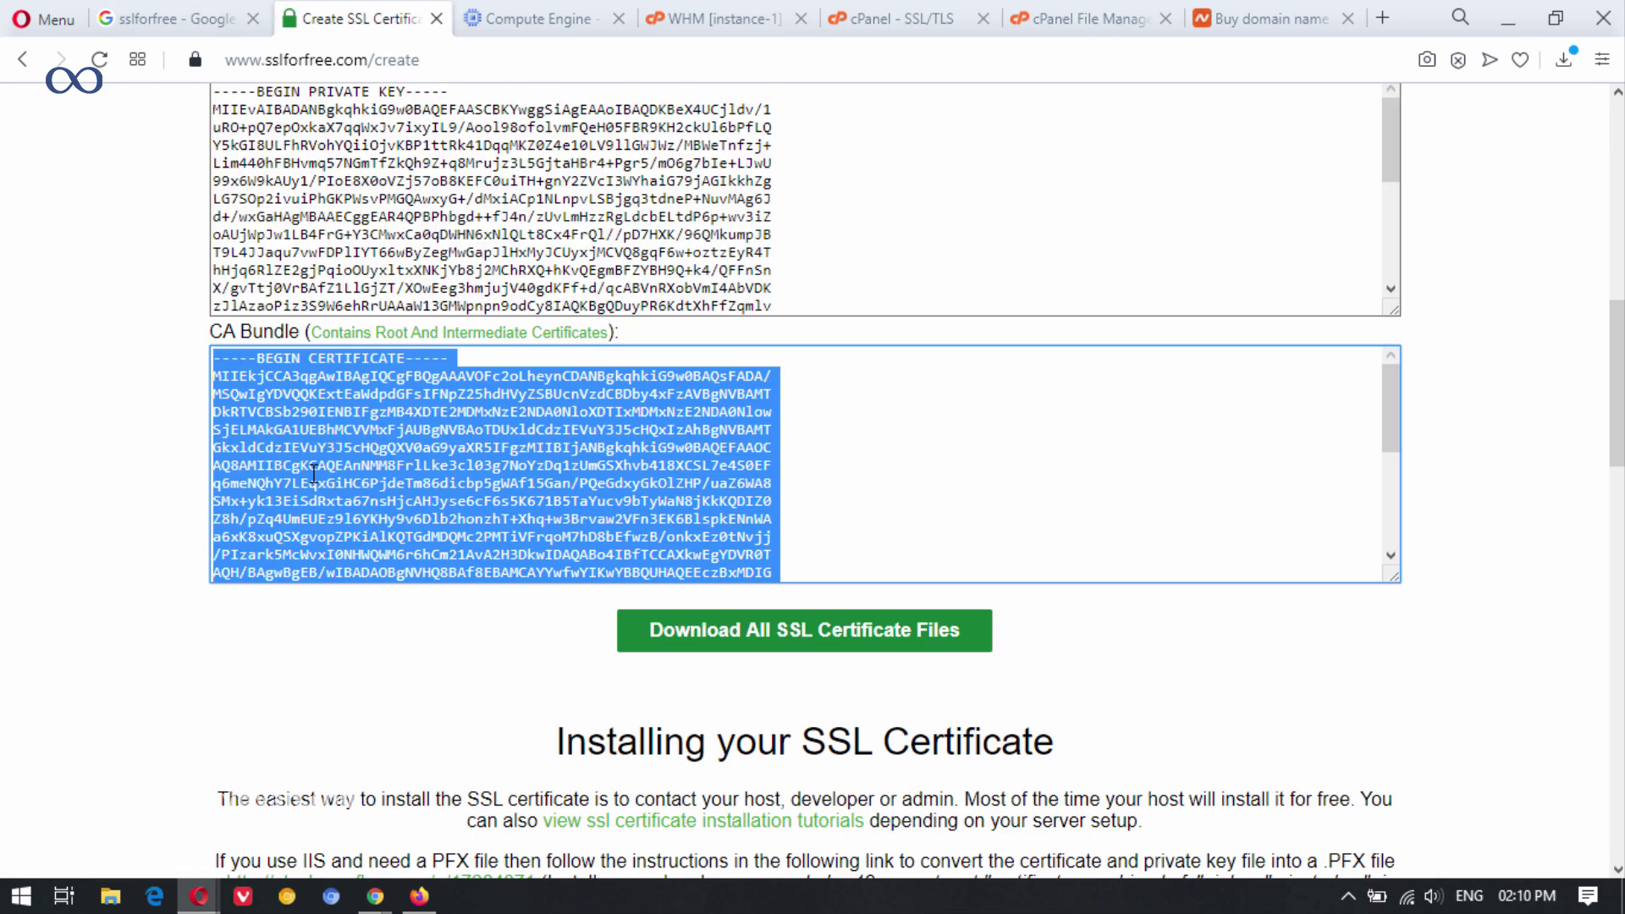
pyautogui.hotkey('ctrl', 'c')
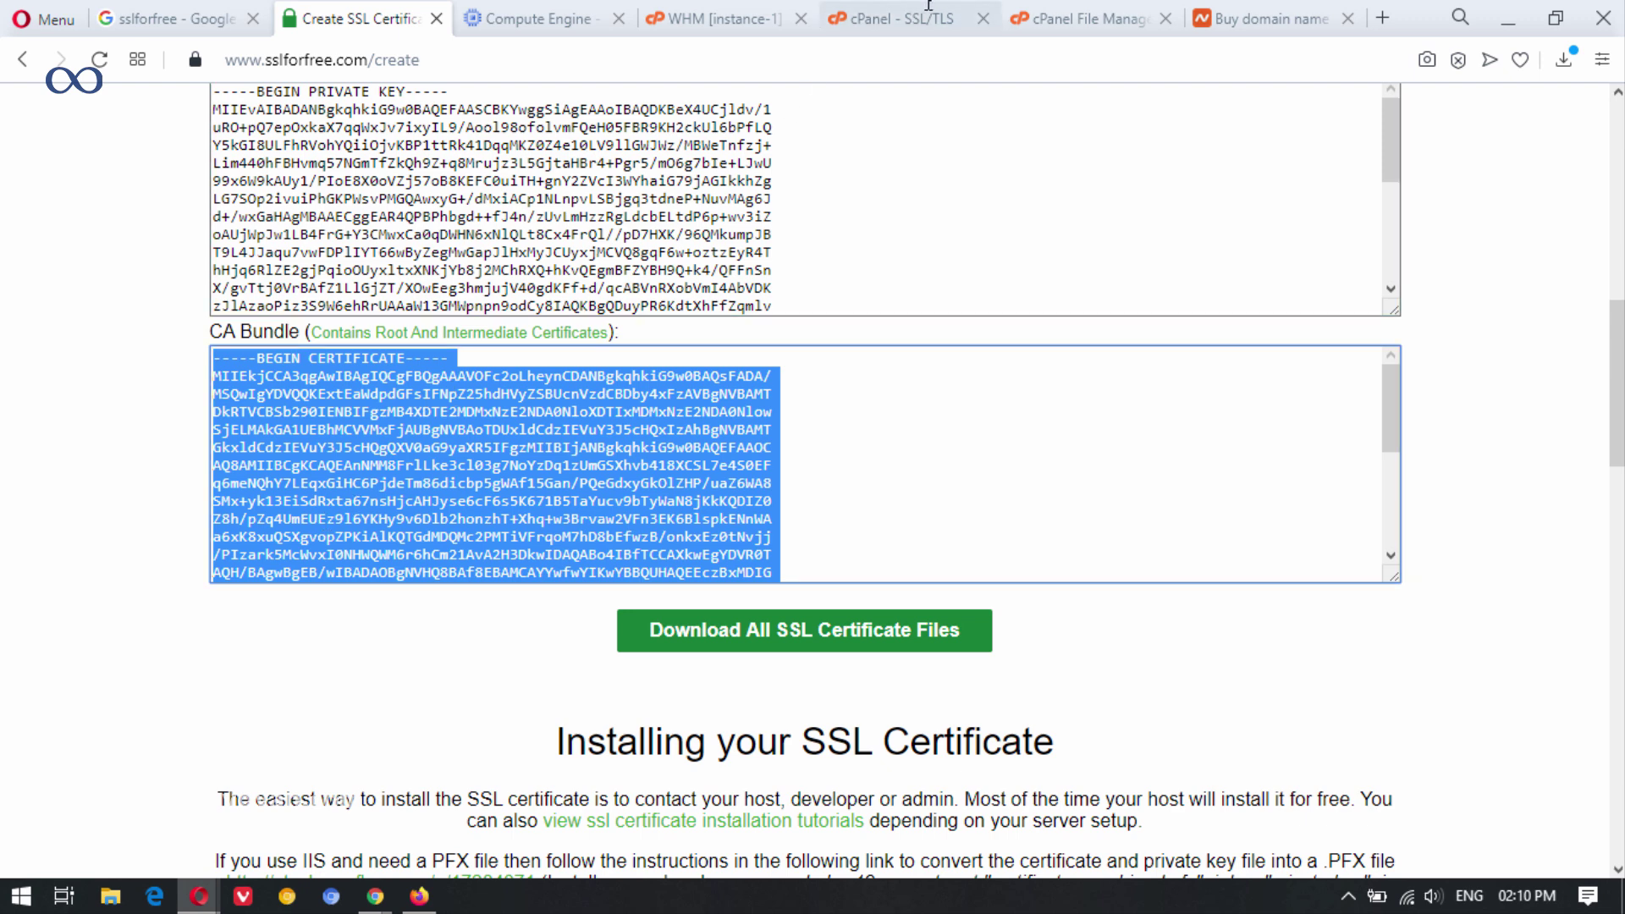
pyautogui.hotkey('ctrl', 'Tab')
pyautogui.click(272, 601)
pyautogui.hotkey('ctrl', 'v')
# Install the certificate for bloggerkart.com and close the sslforfree certificate page
pyautogui.click(160, 791)
pyautogui.click(1007, 667)
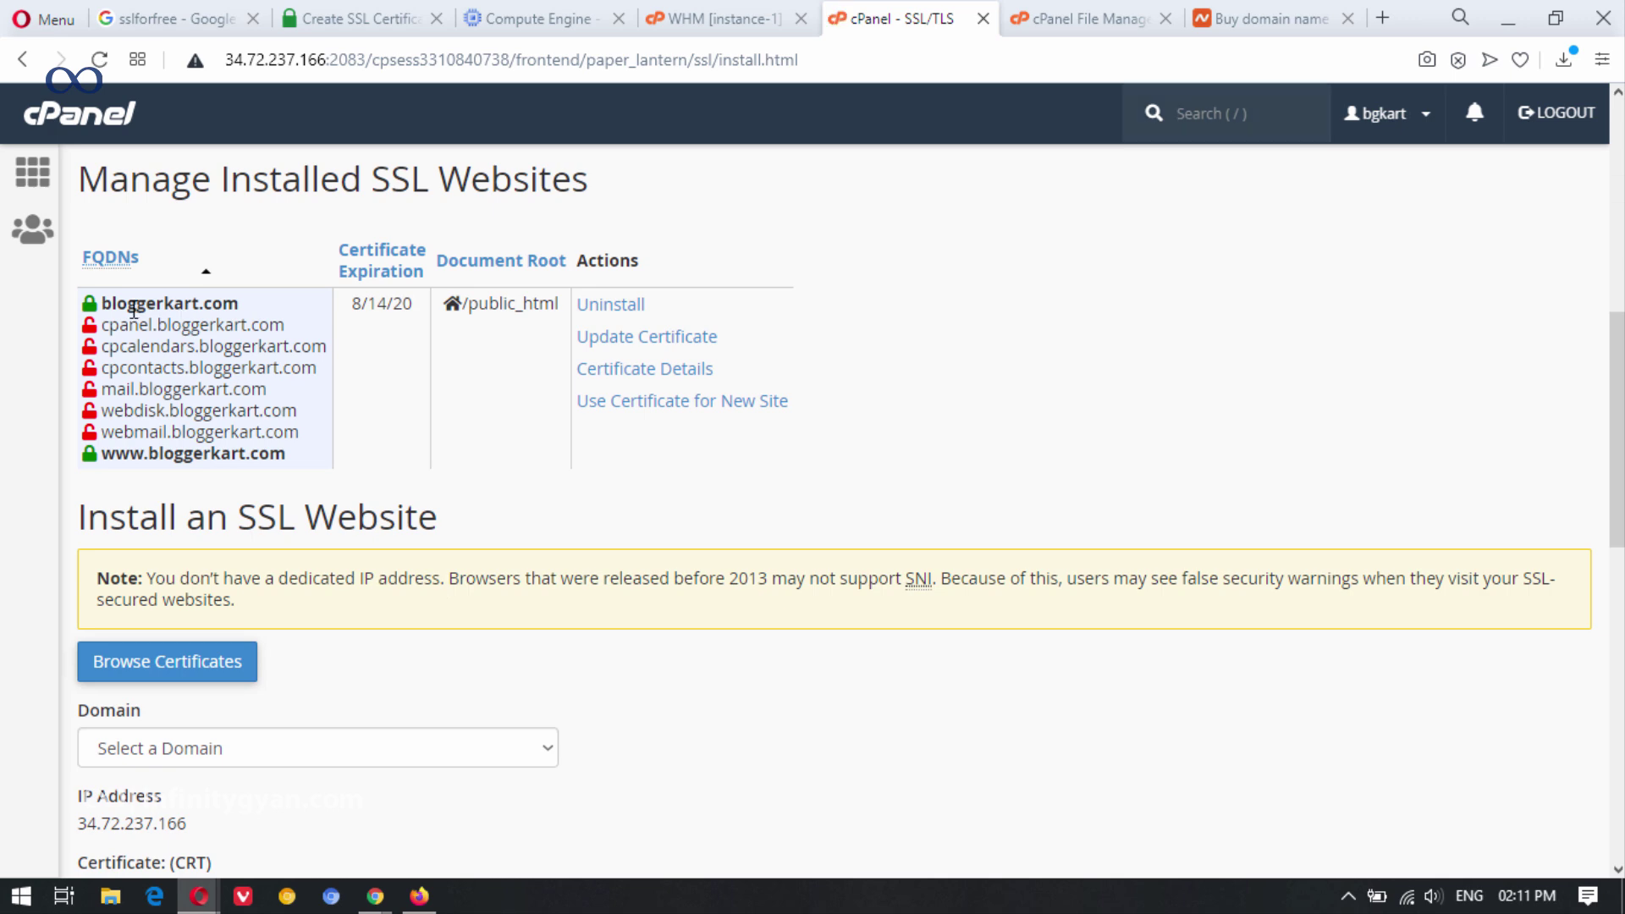
pyautogui.scroll(10, 357, 271)
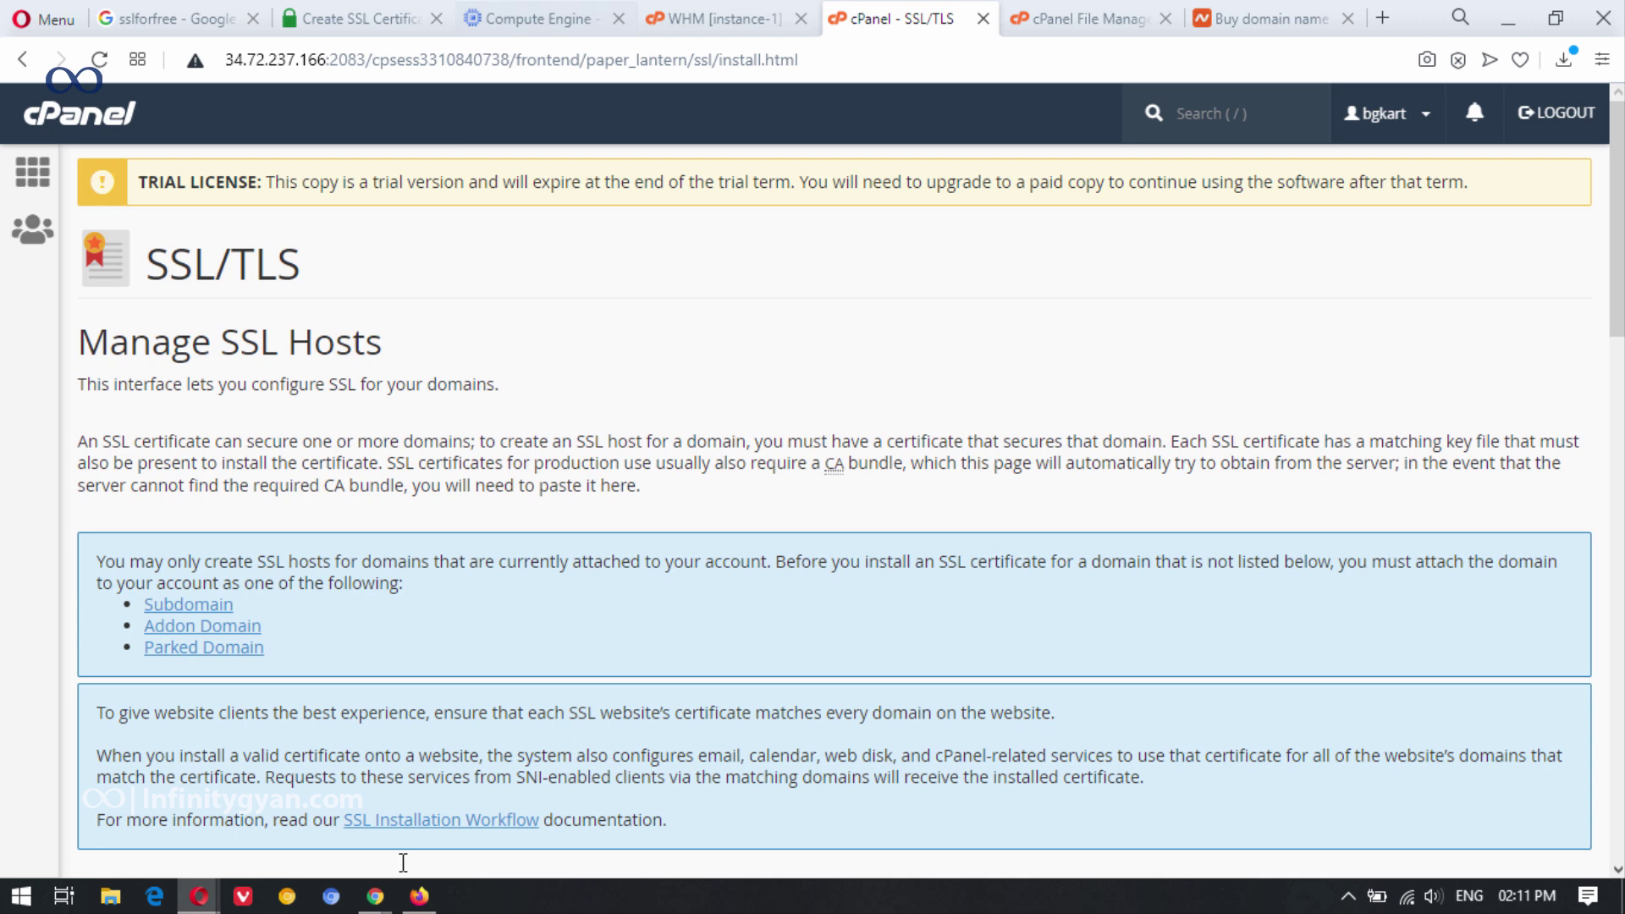
pyautogui.click(347, 17)
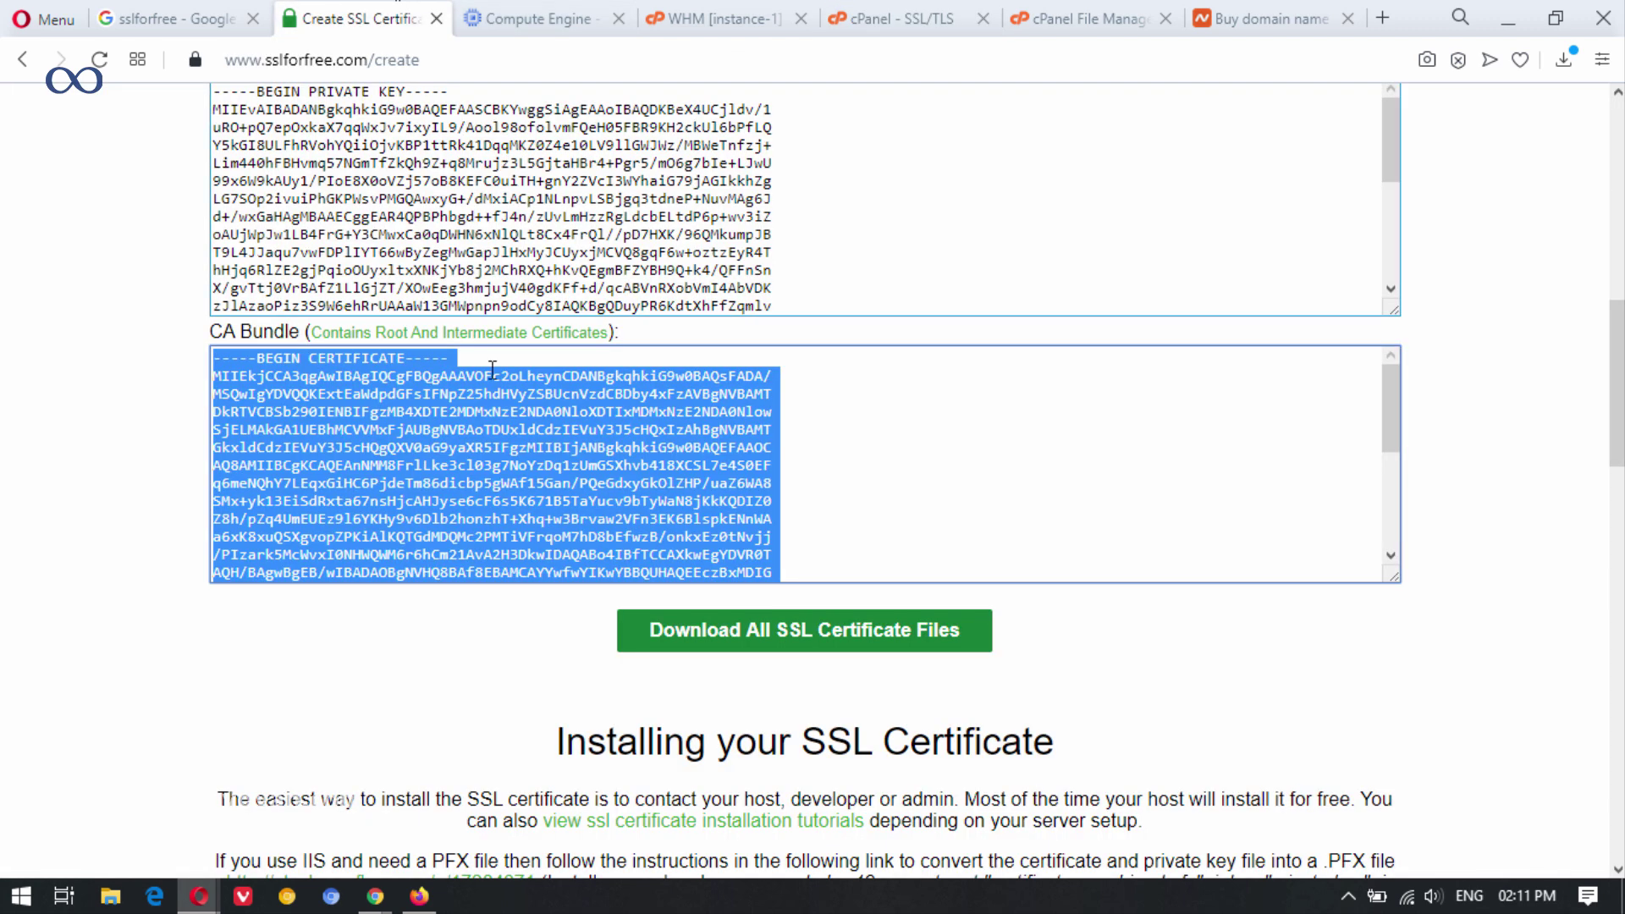
pyautogui.click(436, 19)
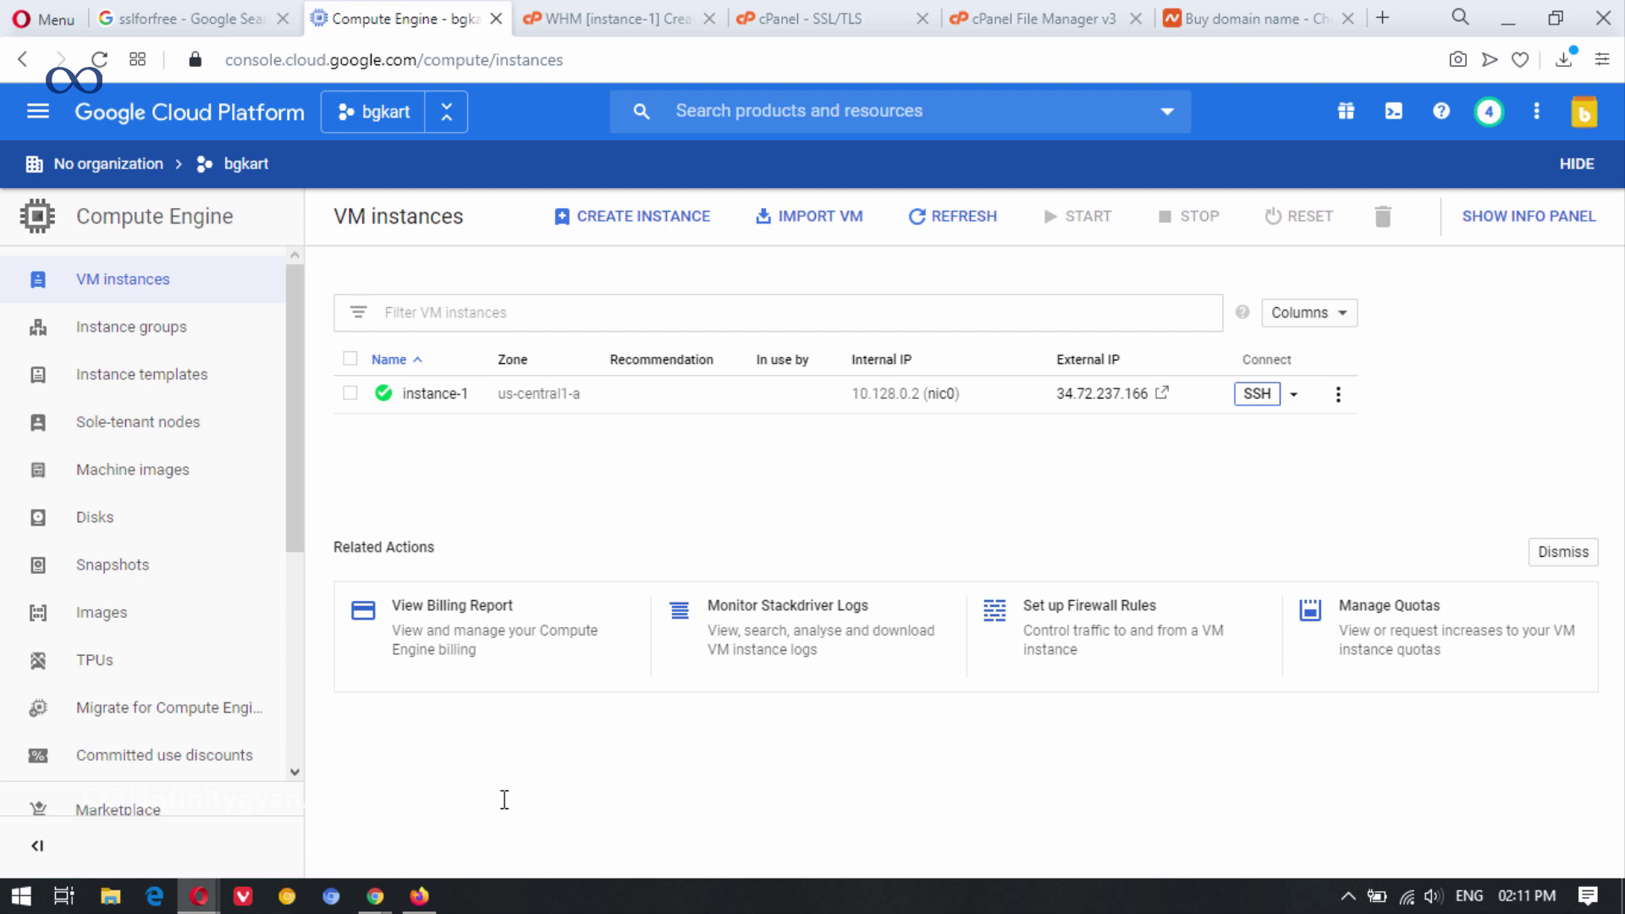
pyautogui.hotkey('alt', 'Tab')
pyautogui.press('F5')
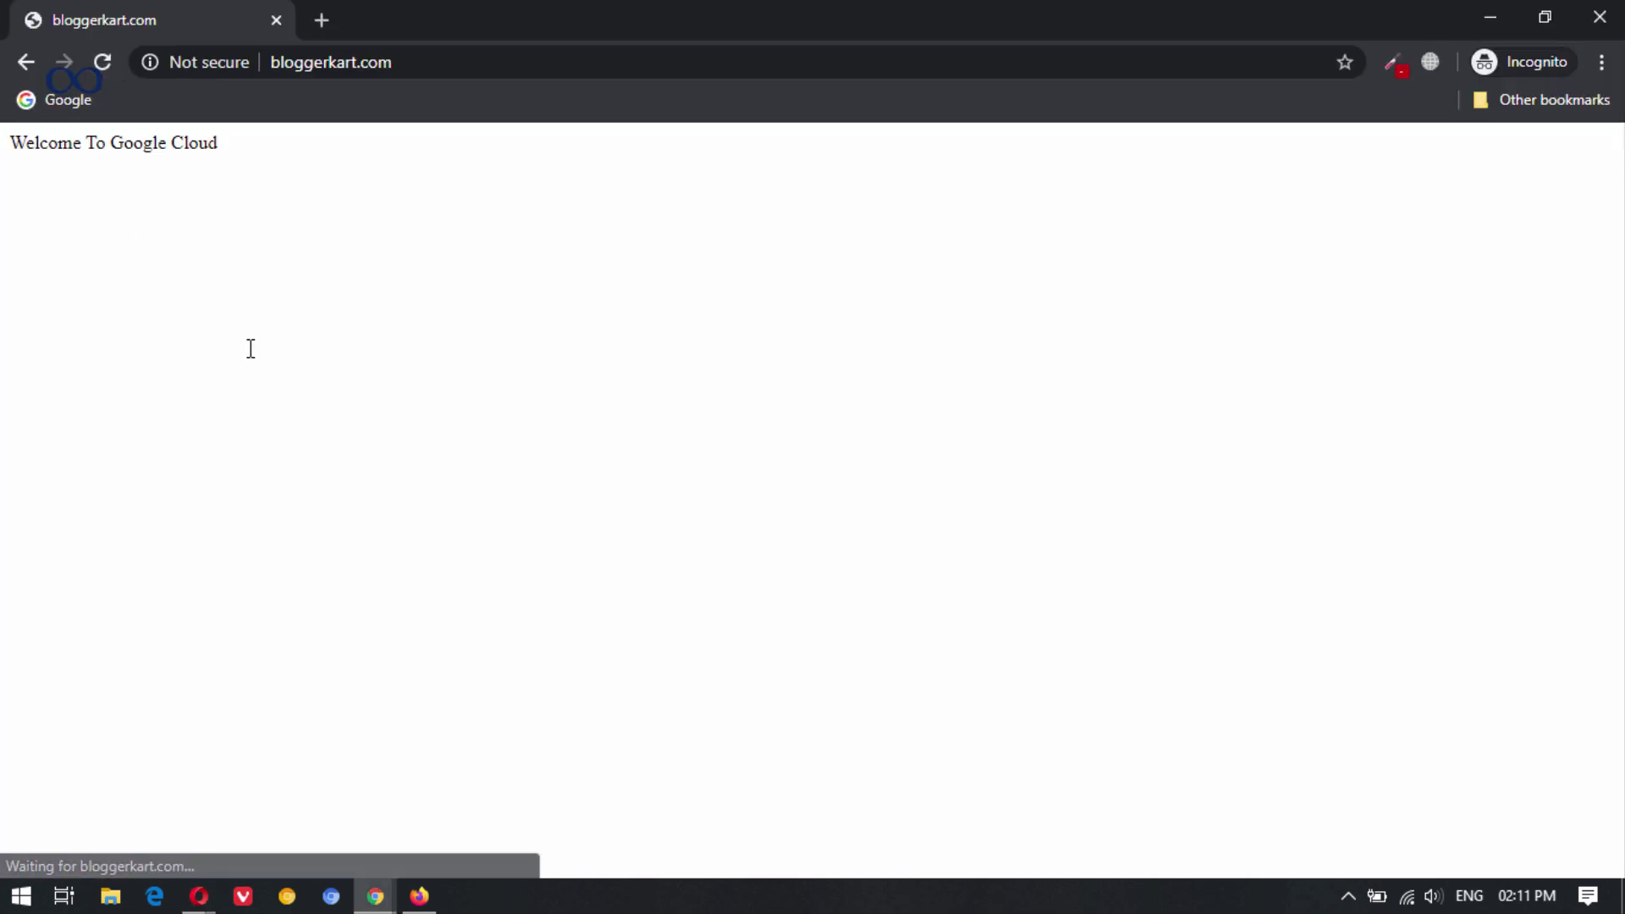
pyautogui.click(286, 60)
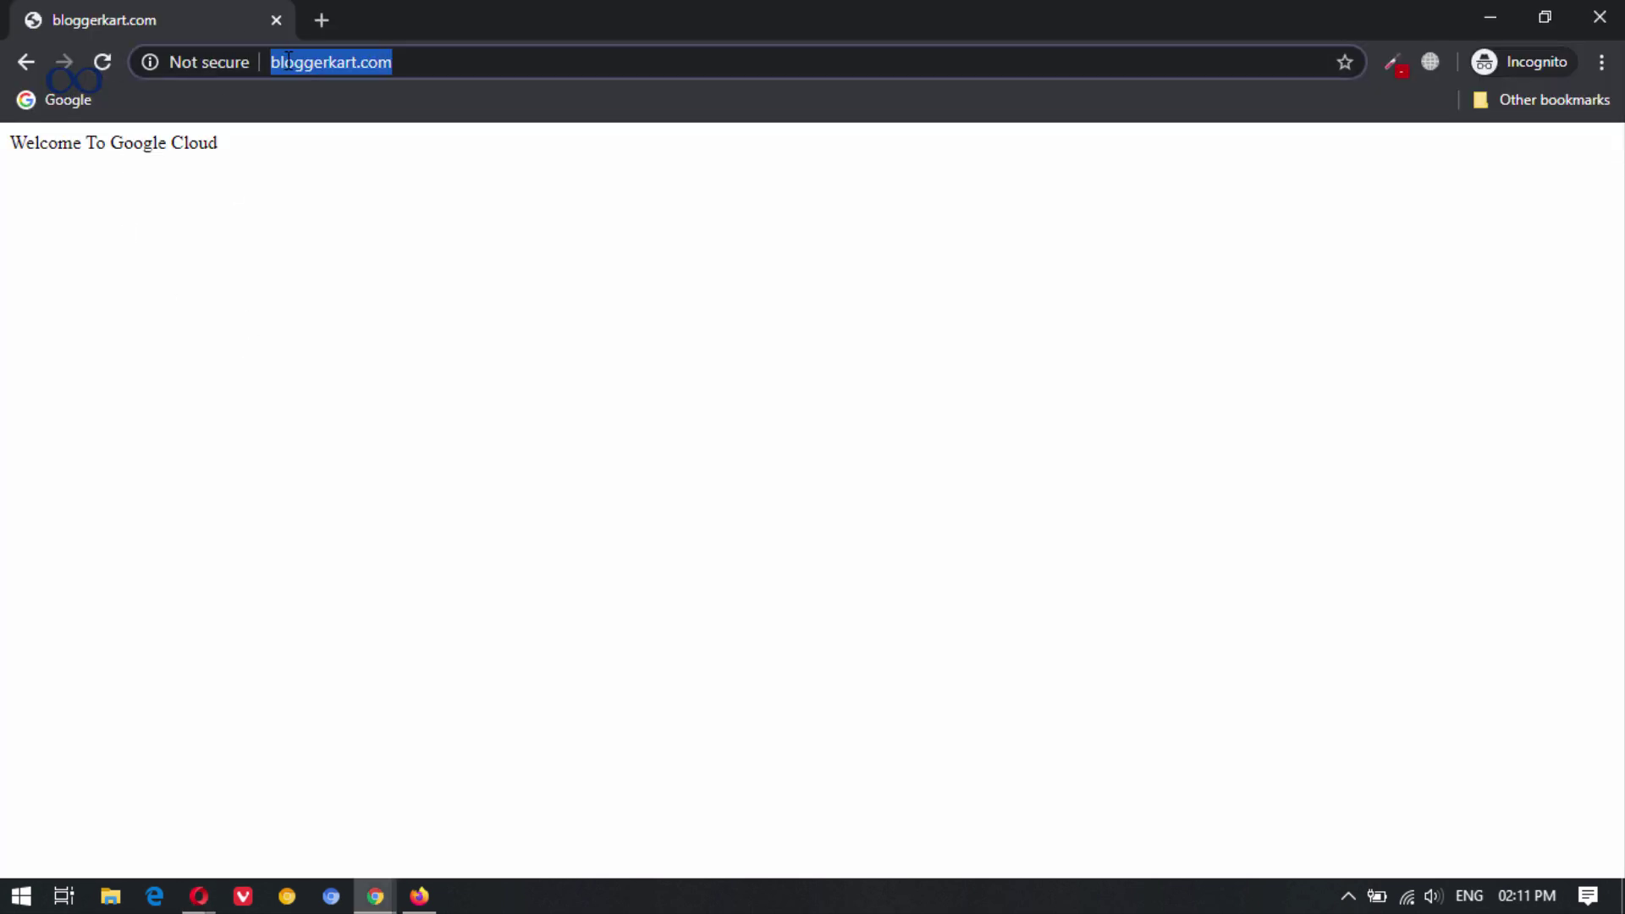
pyautogui.press('Home')
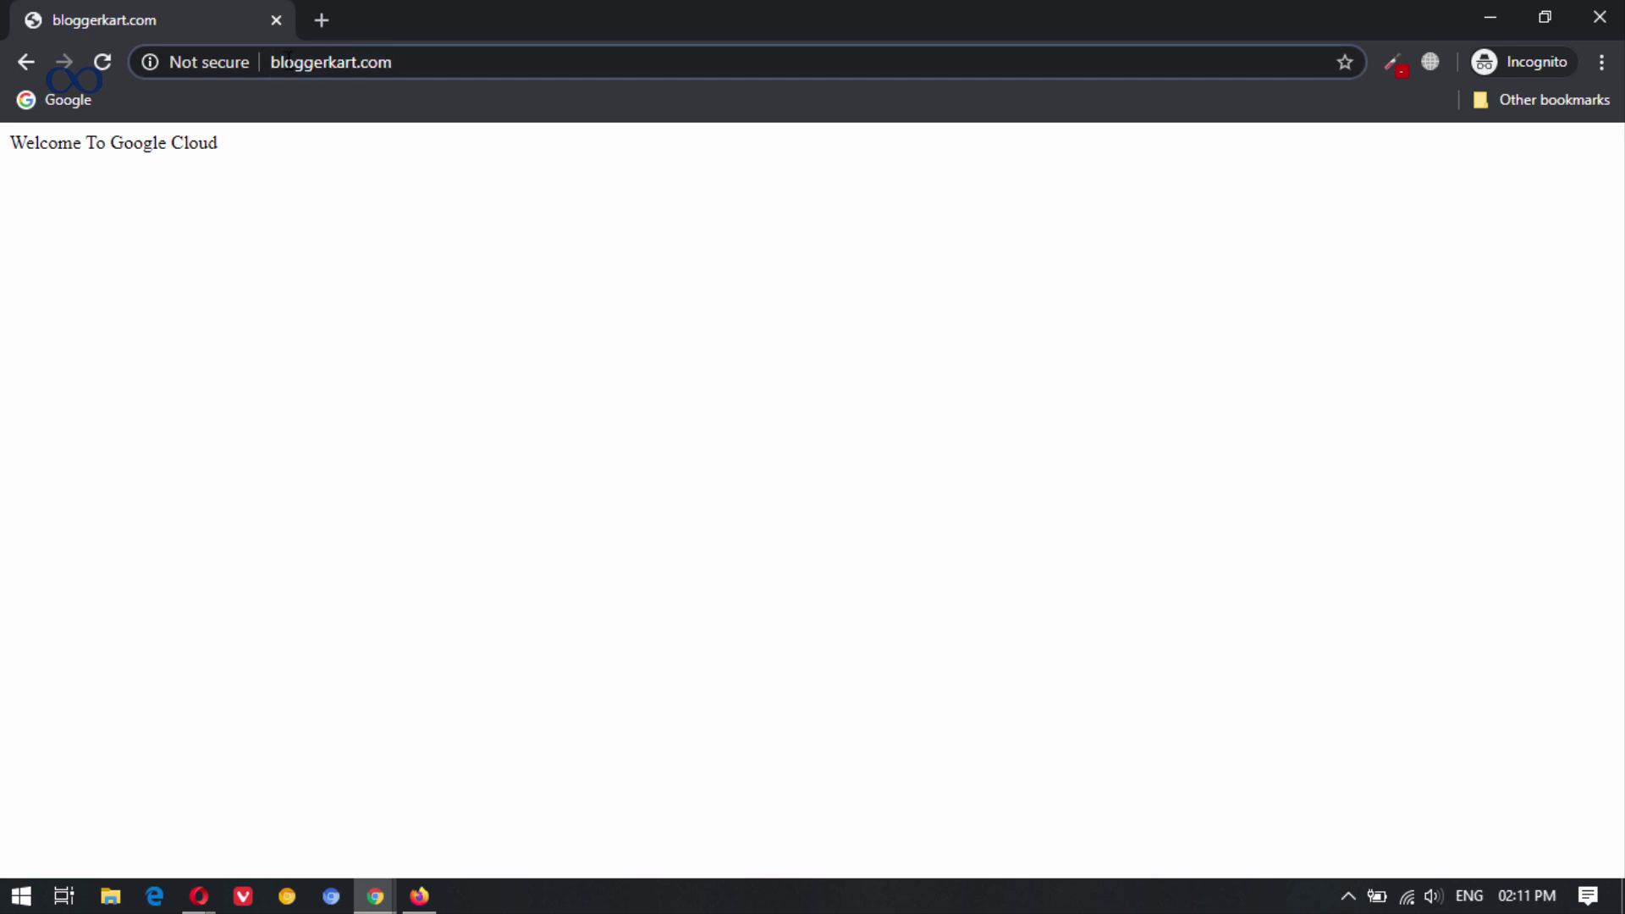
pyautogui.write('https:')
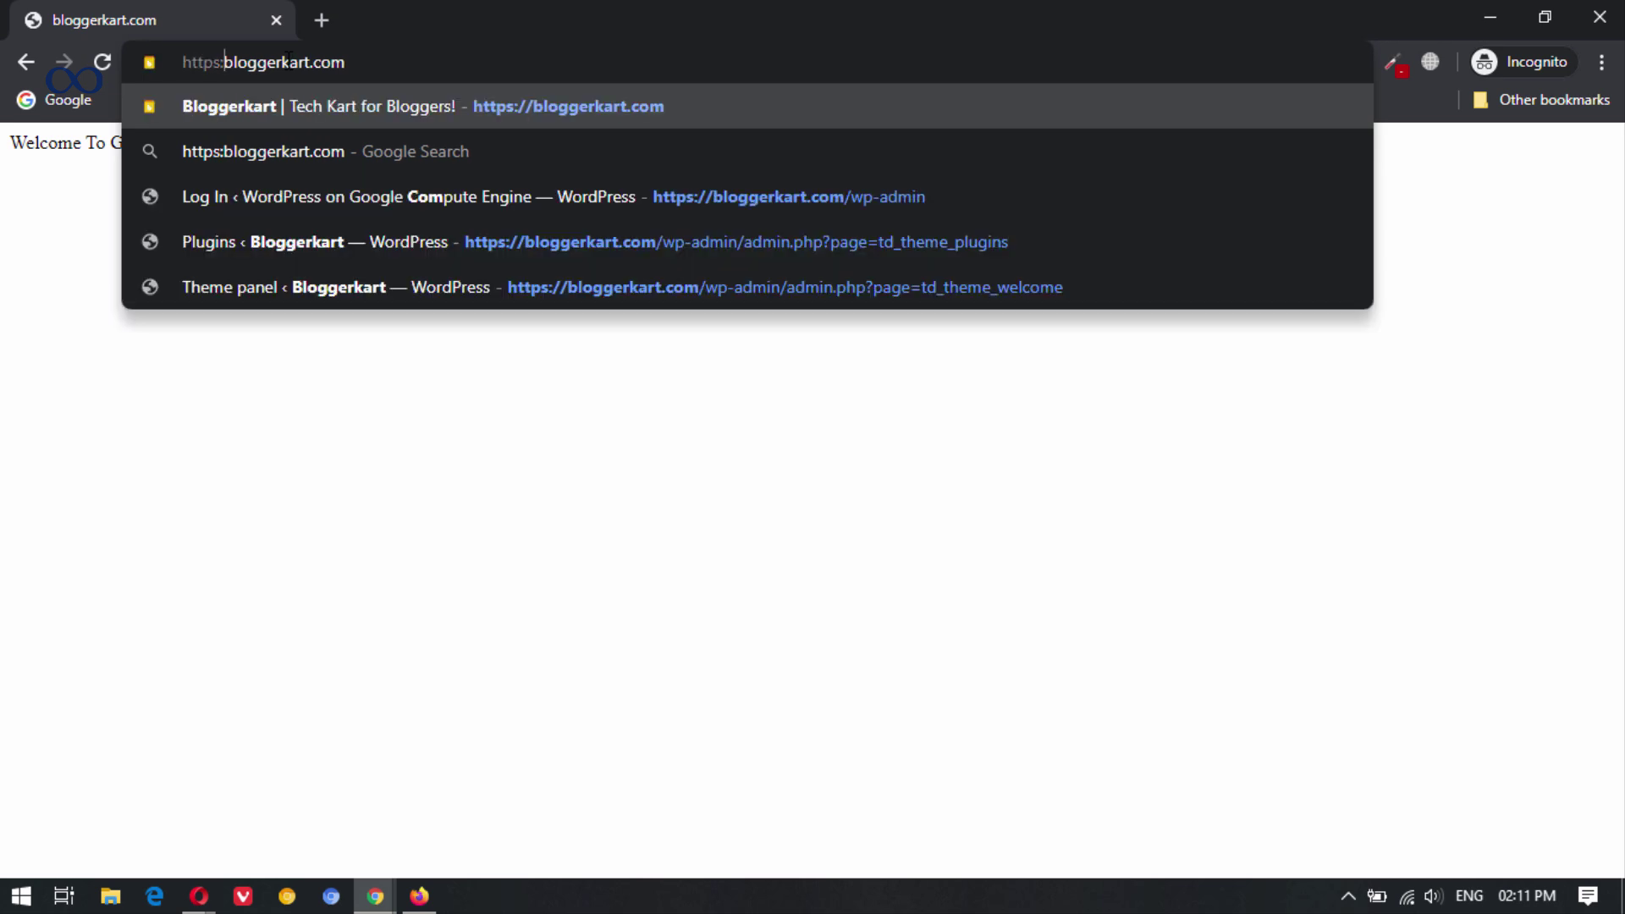
pyautogui.write('//')
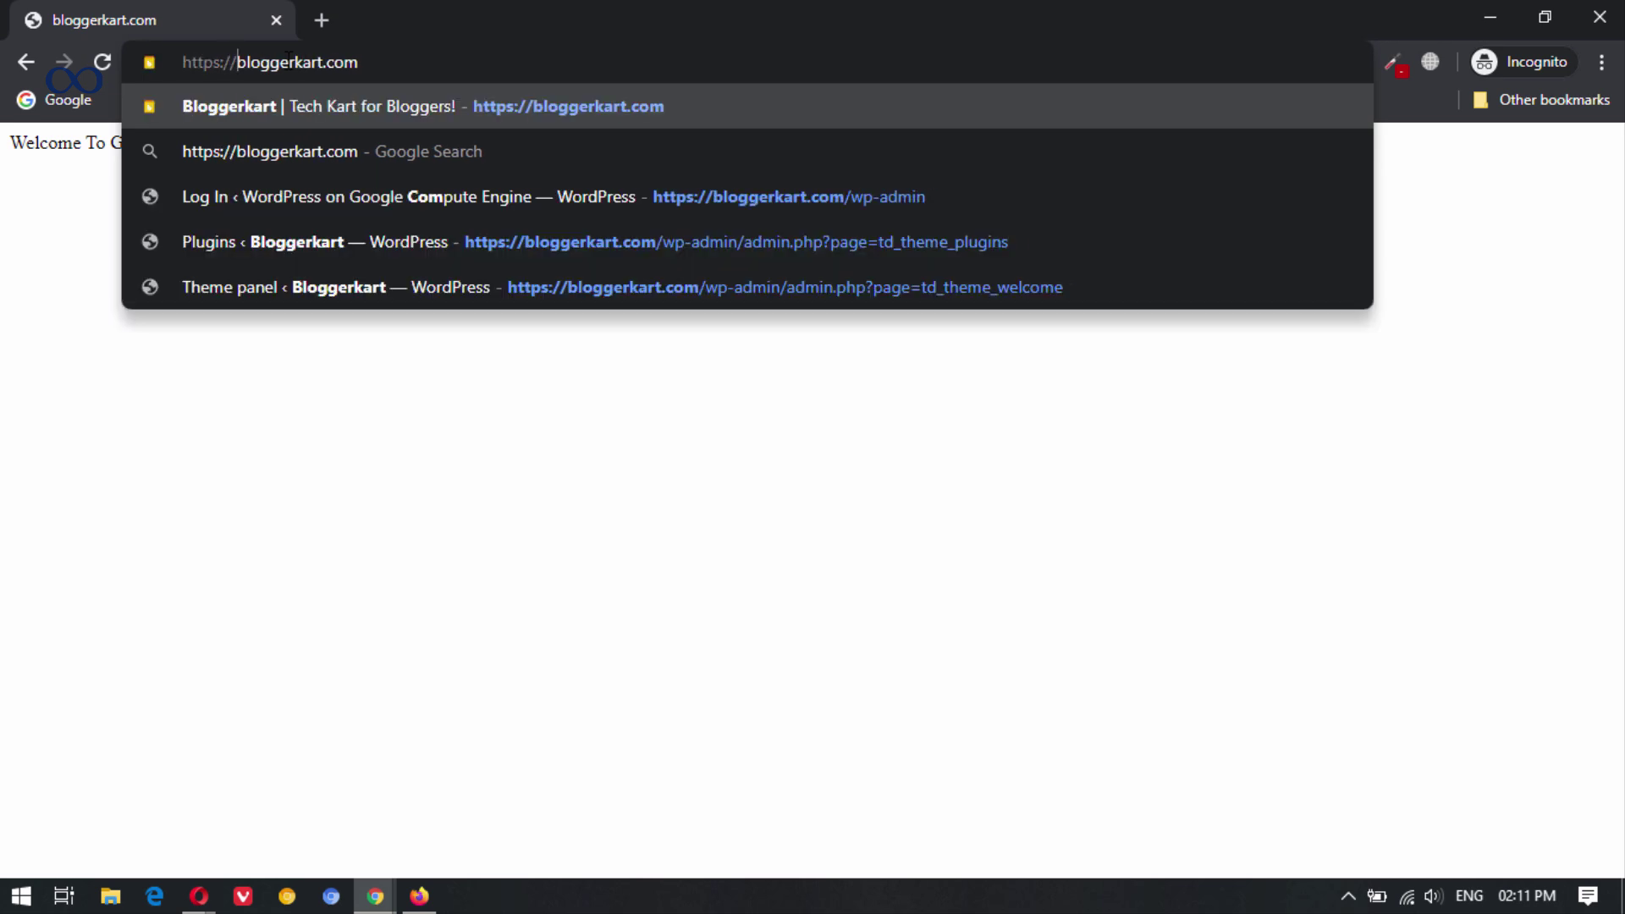
pyautogui.press('Return')
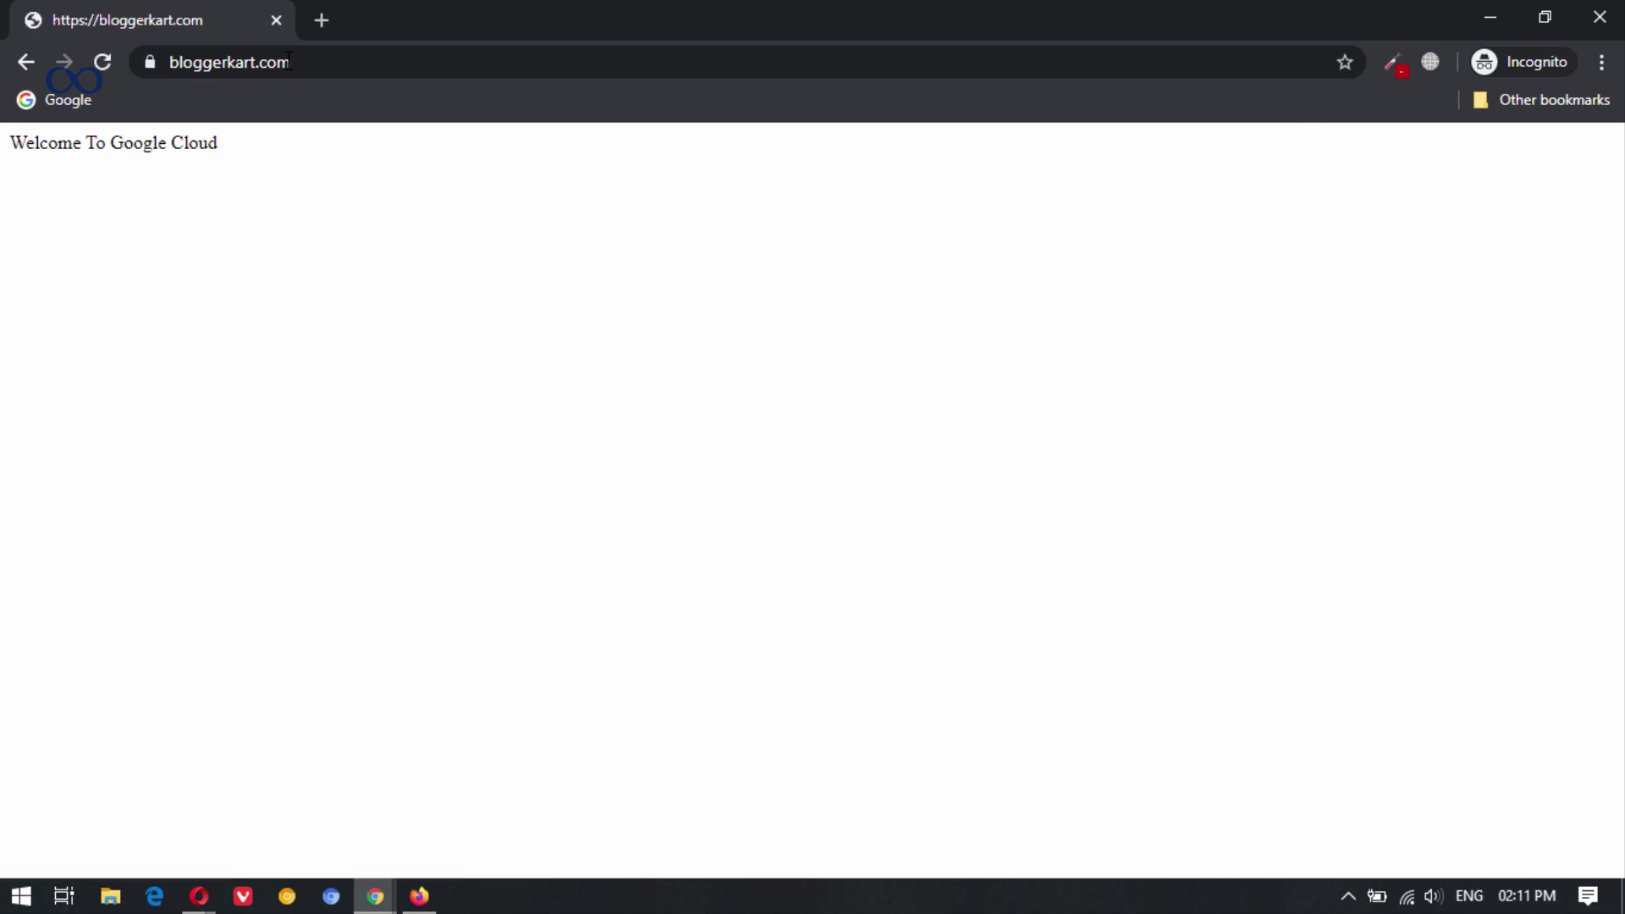
# Confirm the site's Let's Encrypt certificate is valid, then return to the Google Cloud console
pyautogui.click(150, 61)
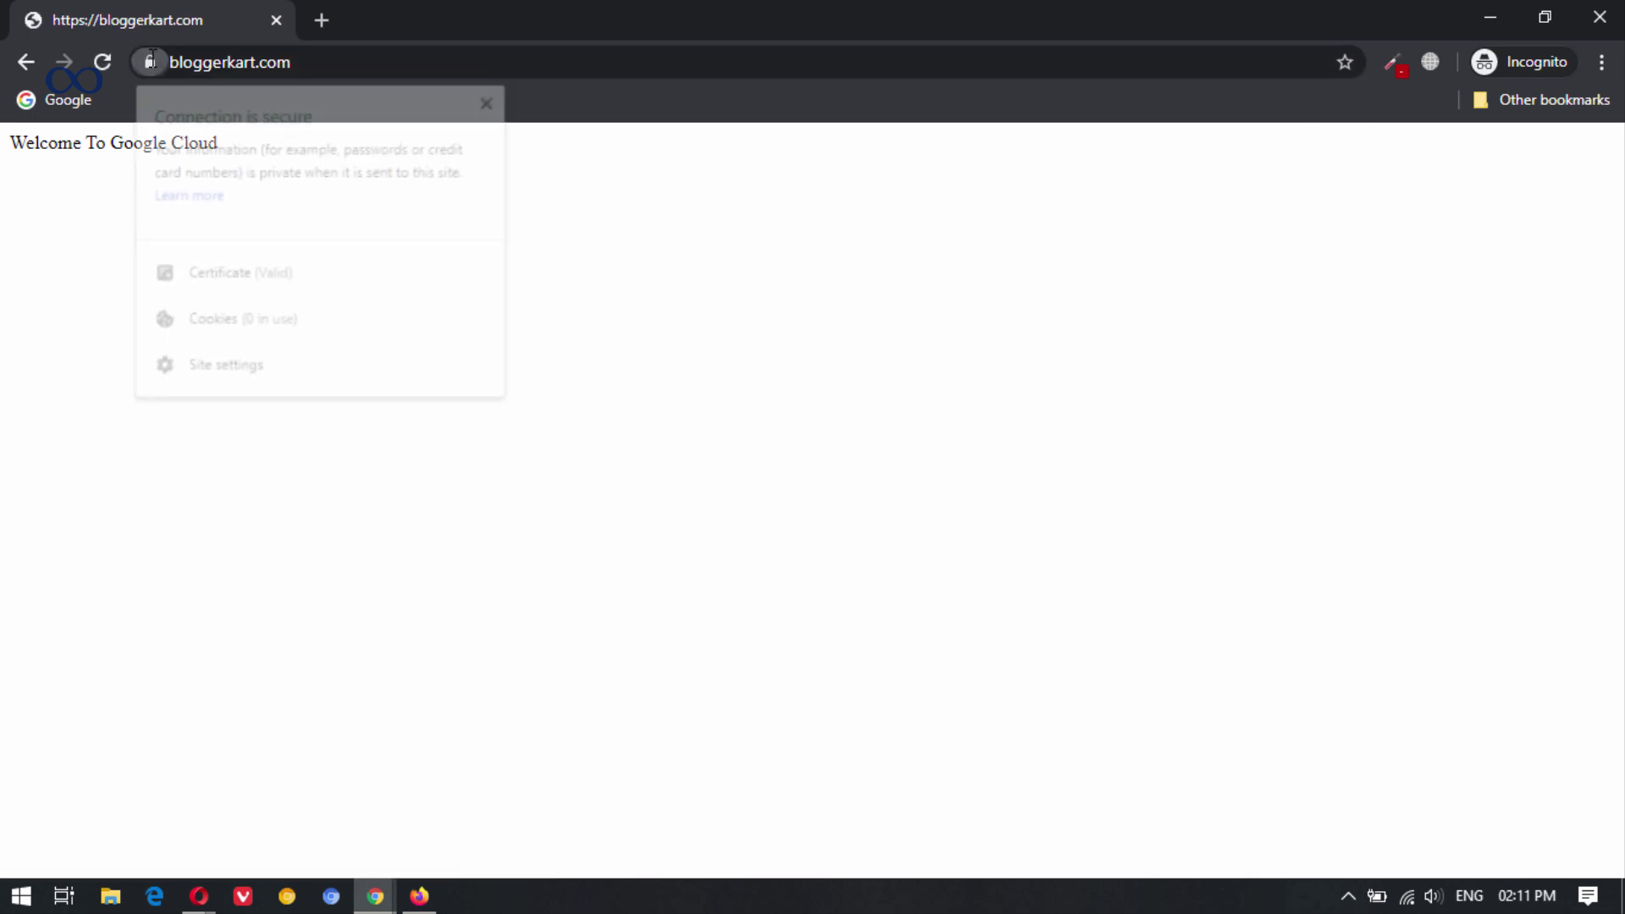
pyautogui.click(308, 270)
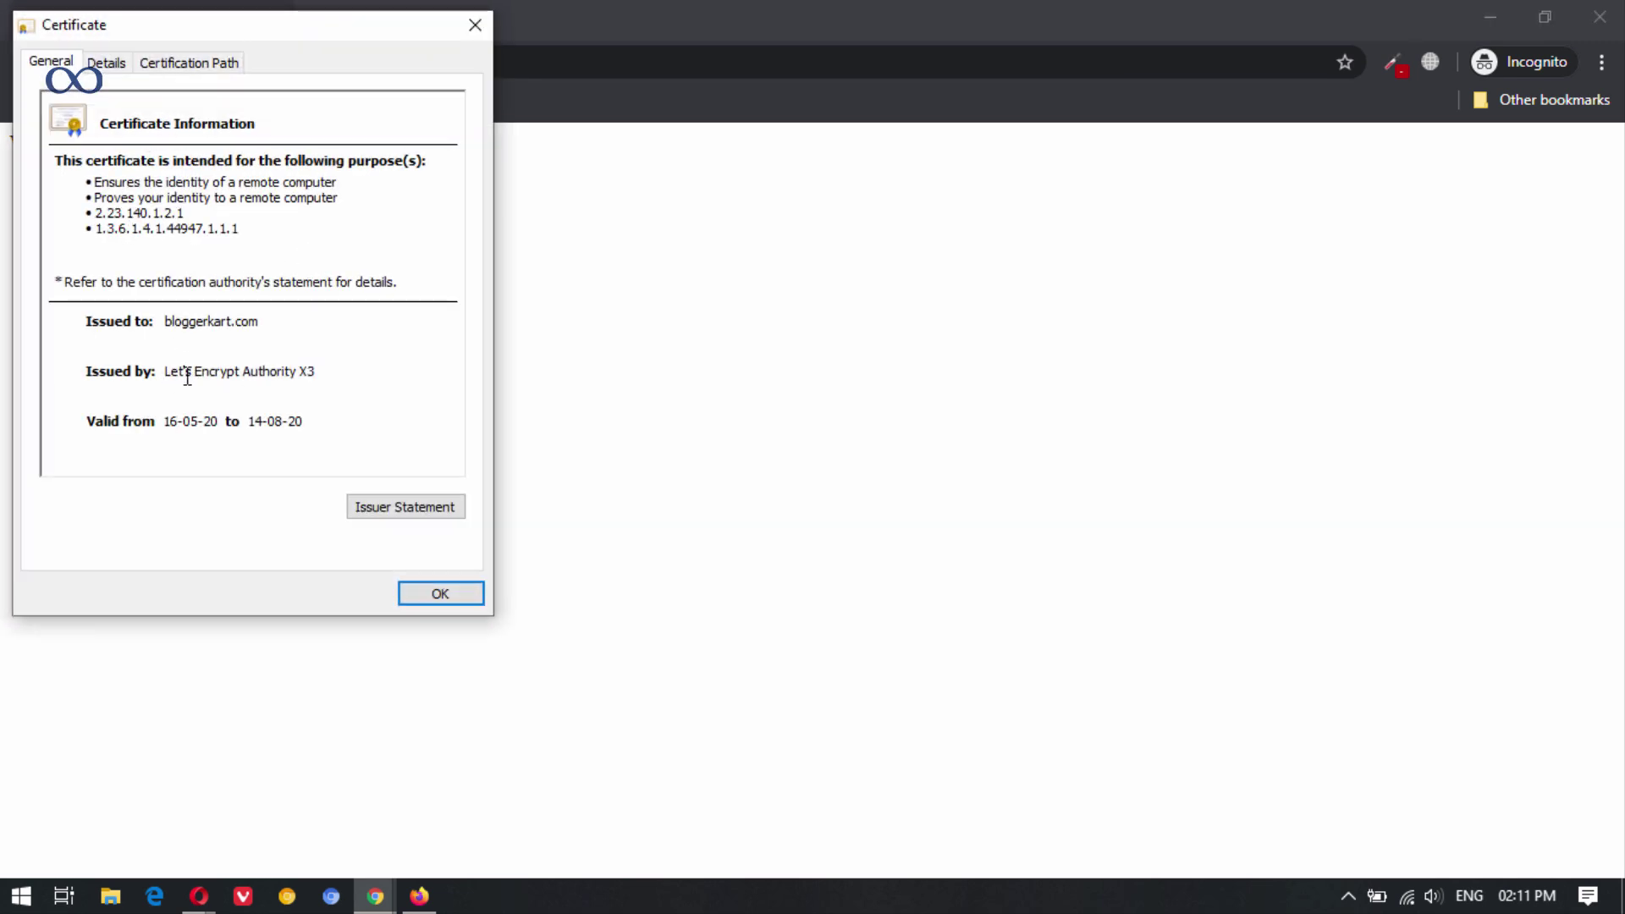
pyautogui.click(475, 25)
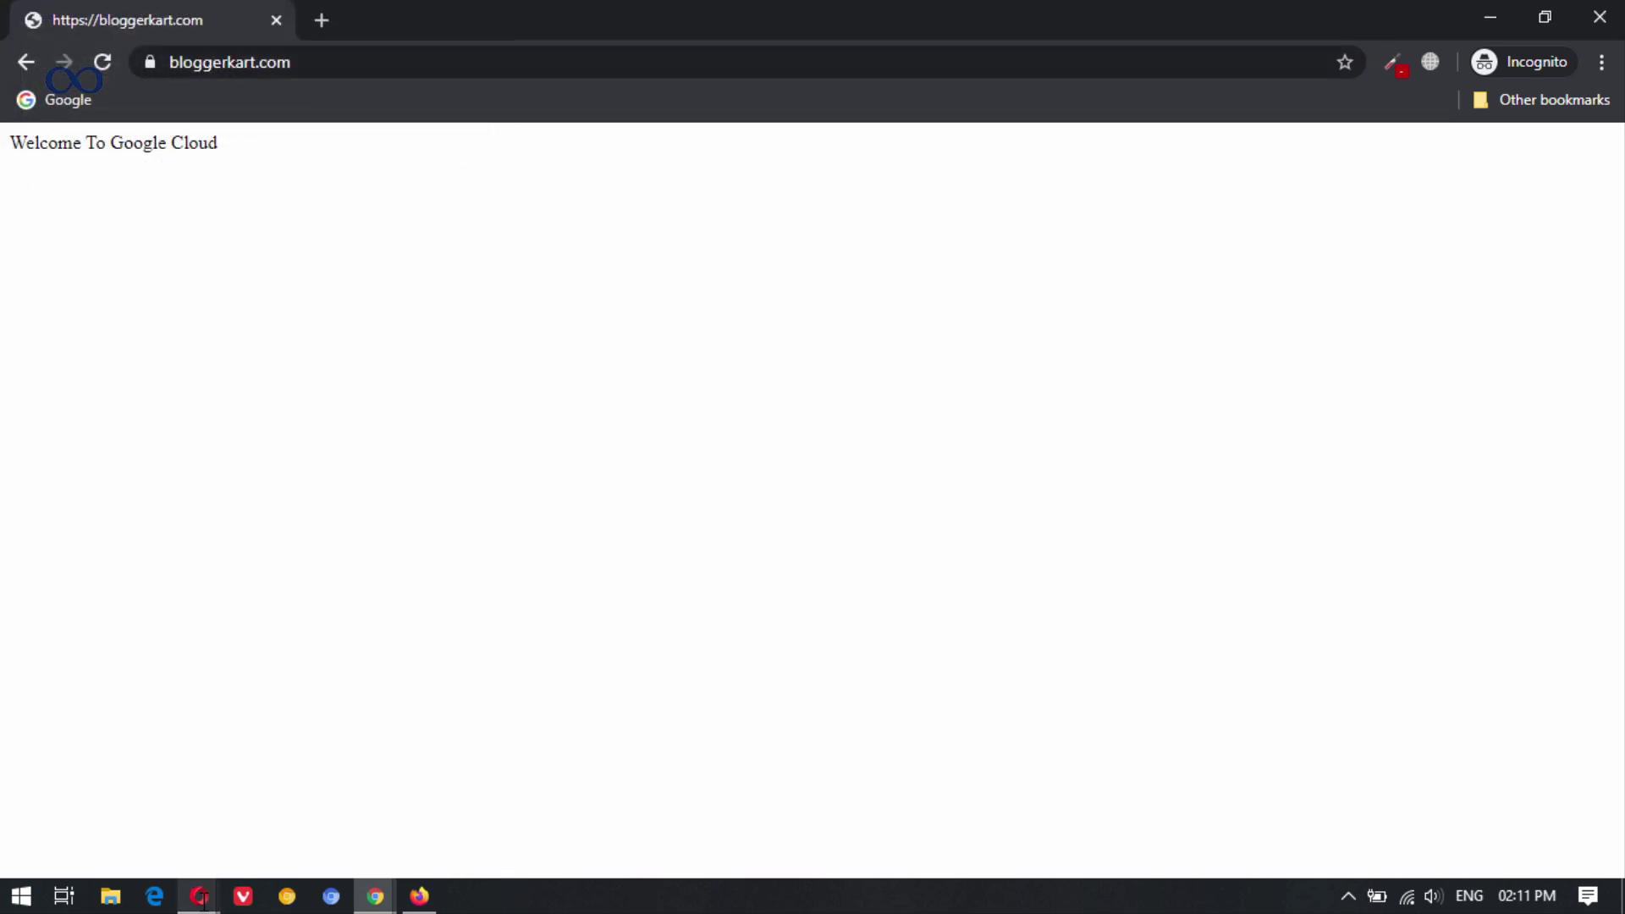
pyautogui.moveTo(199, 895)
pyautogui.click(127, 796)
pyautogui.hotkey('ctrl', 'Tab')
pyautogui.hotkey('ctrl', 'Tab')
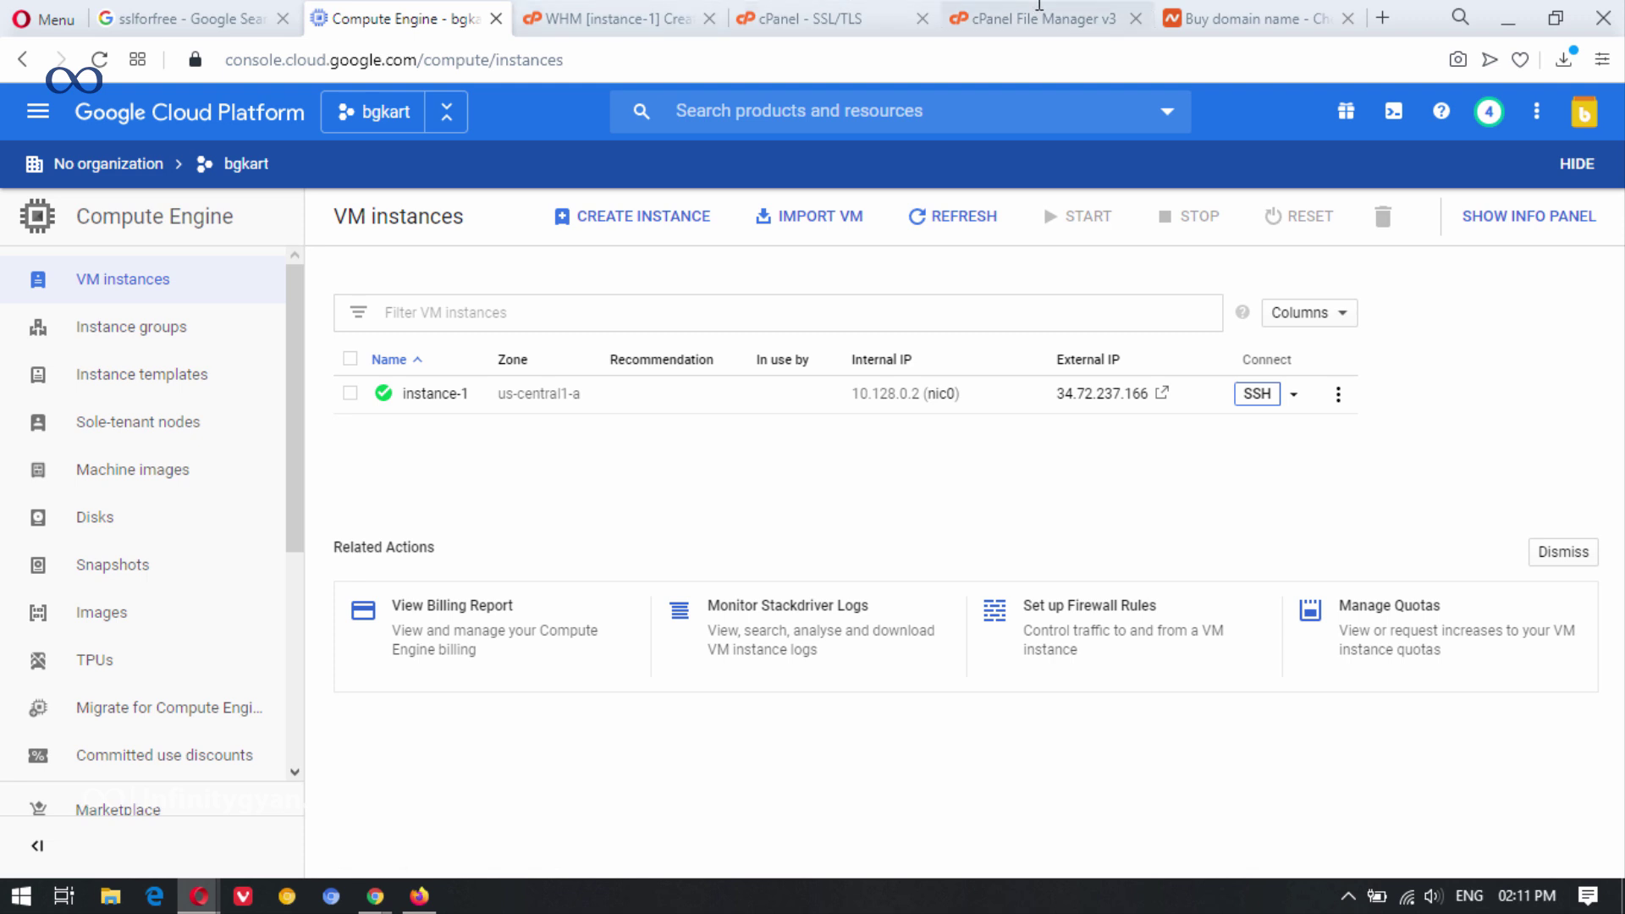
# Delete index.html from the public_html folder in File Manager
pyautogui.click(565, 252)
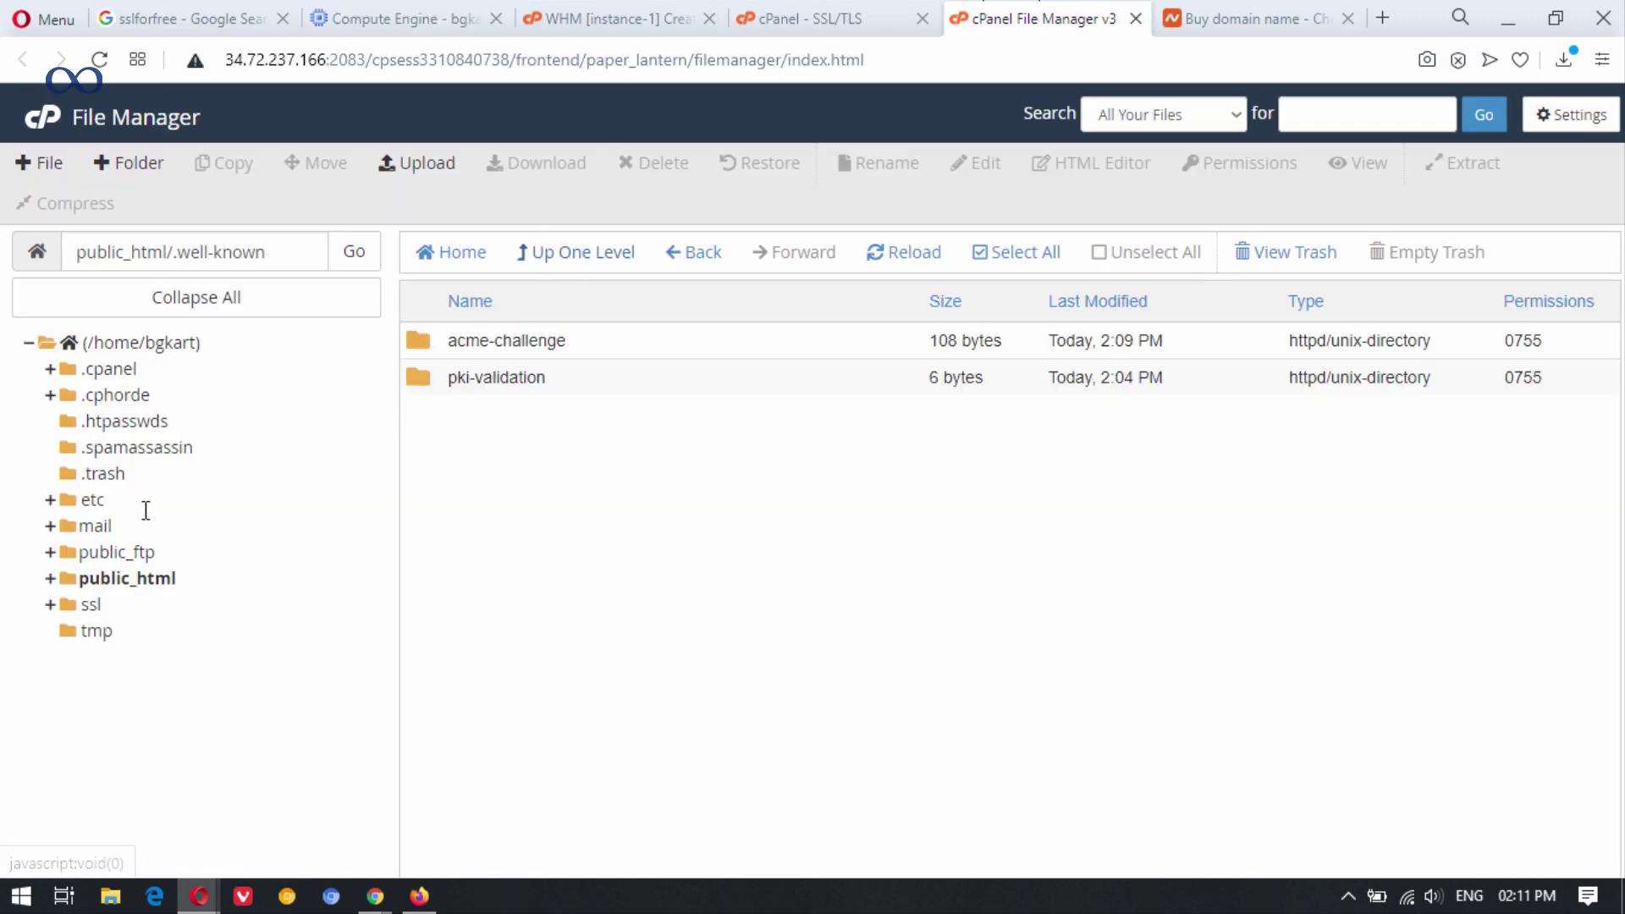
pyautogui.click(131, 578)
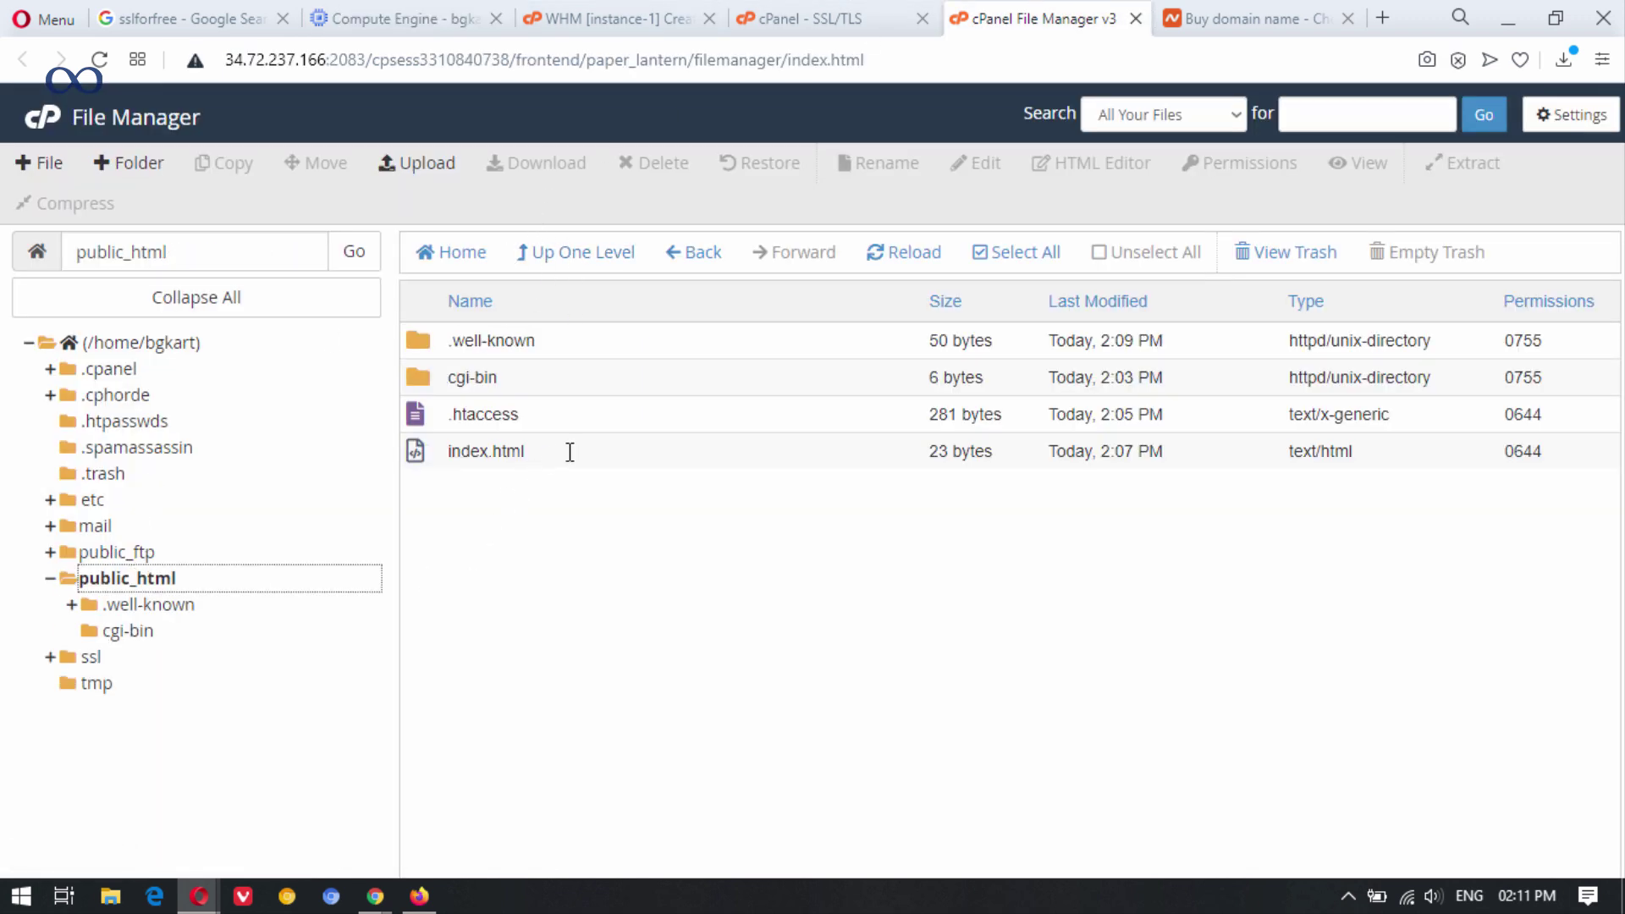
pyautogui.click(569, 452)
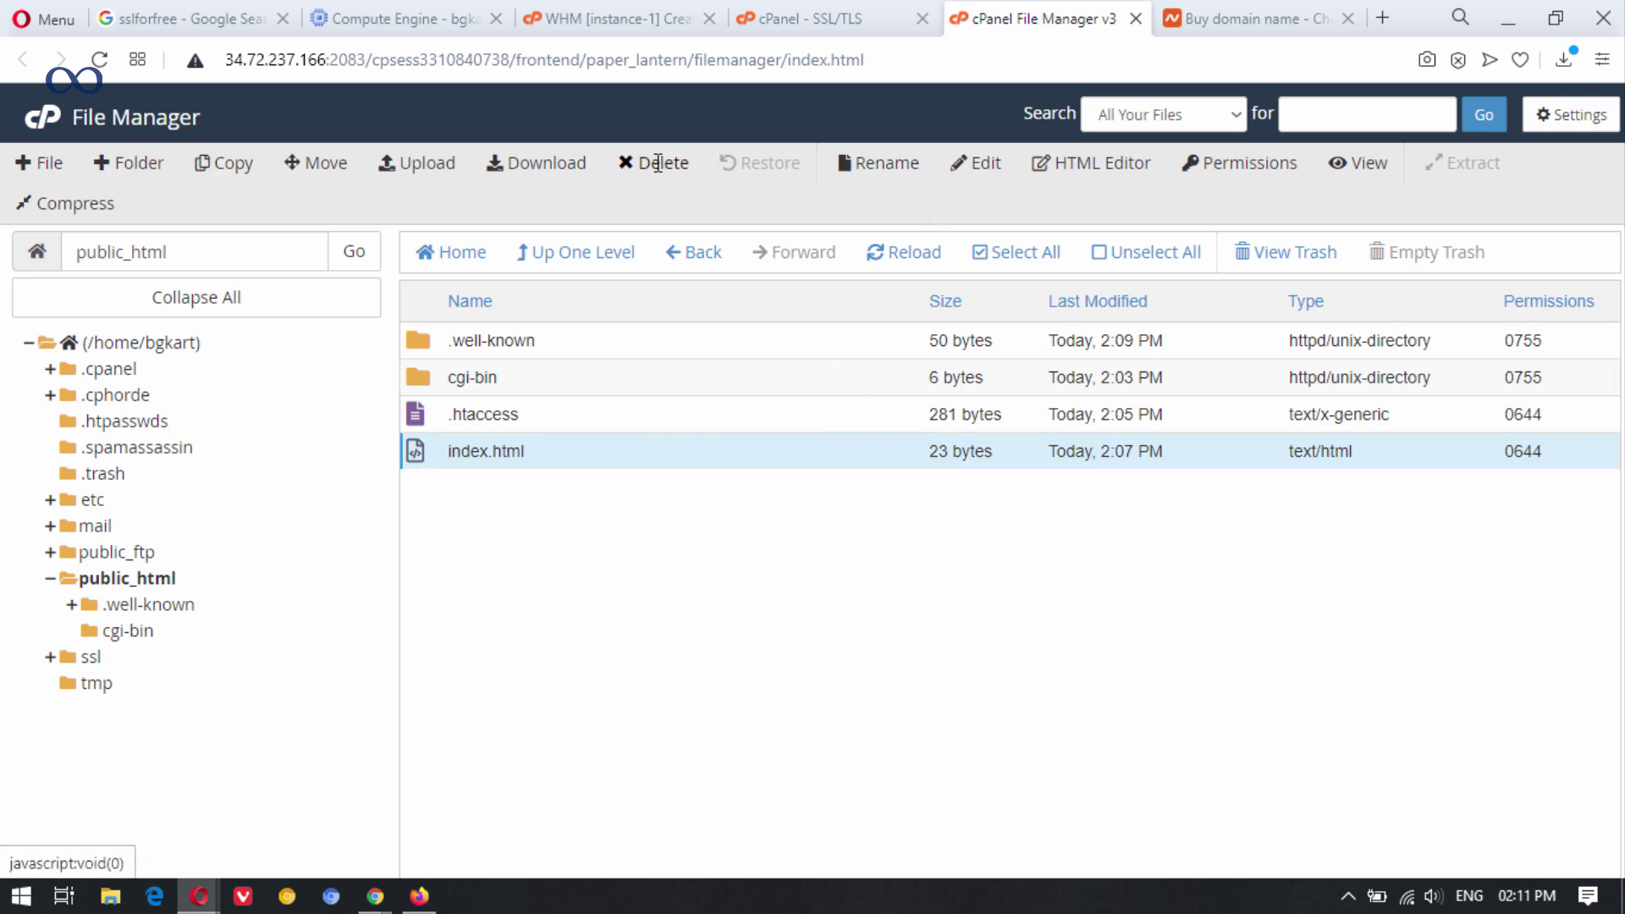
pyautogui.click(656, 163)
pyautogui.click(995, 559)
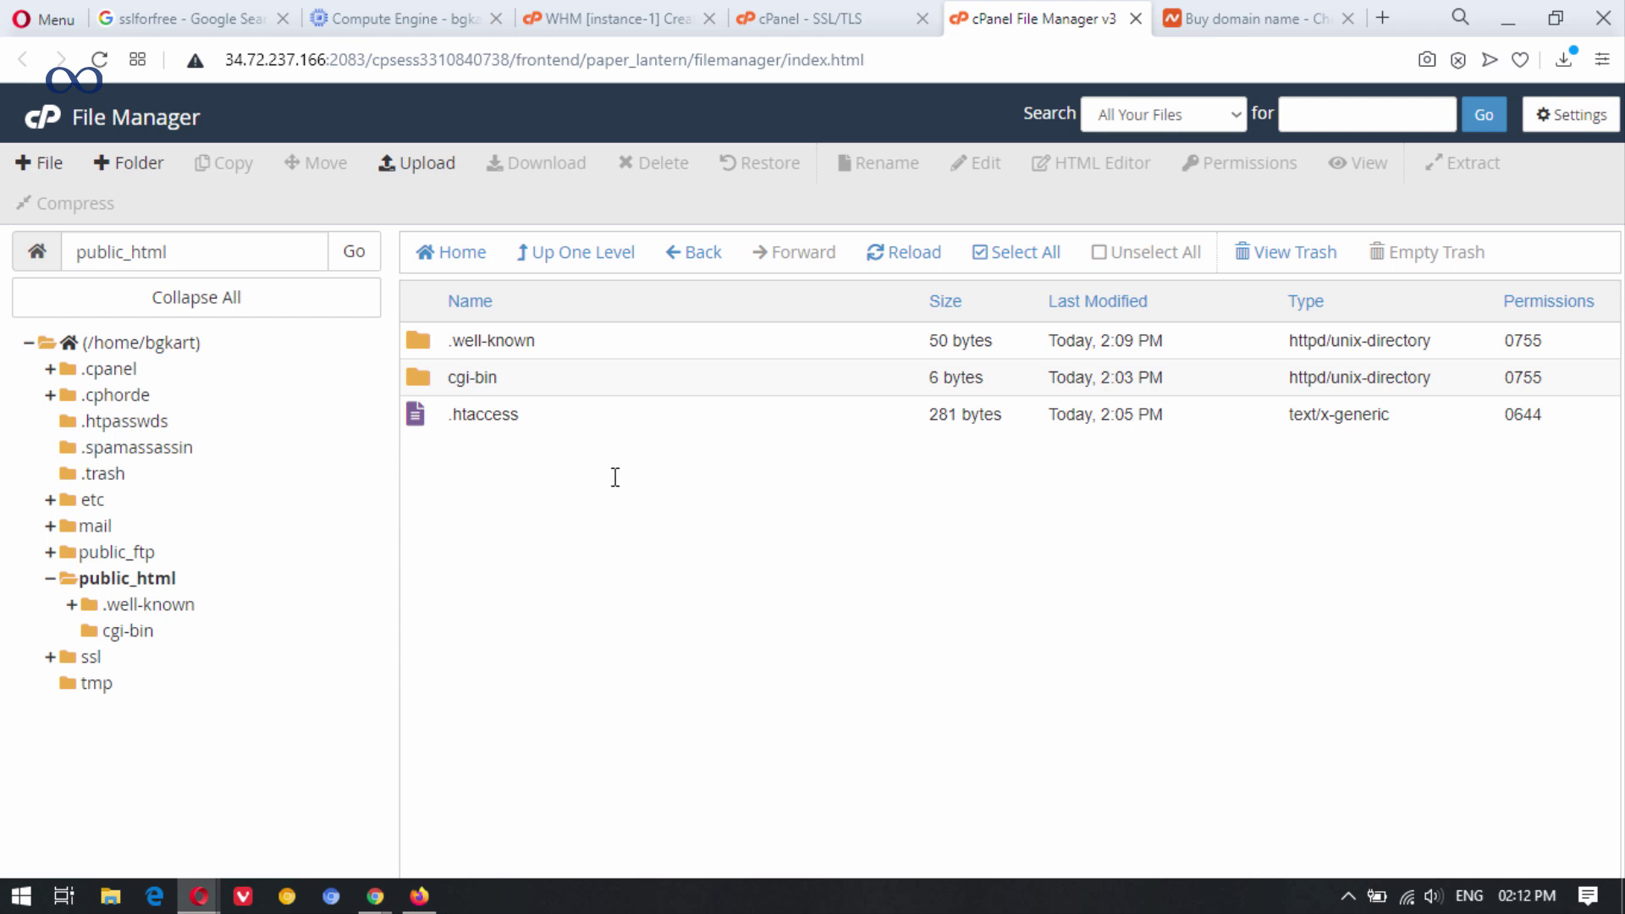
# Go to the cPanel home page and scroll down to the Databases section
pyautogui.click(804, 18)
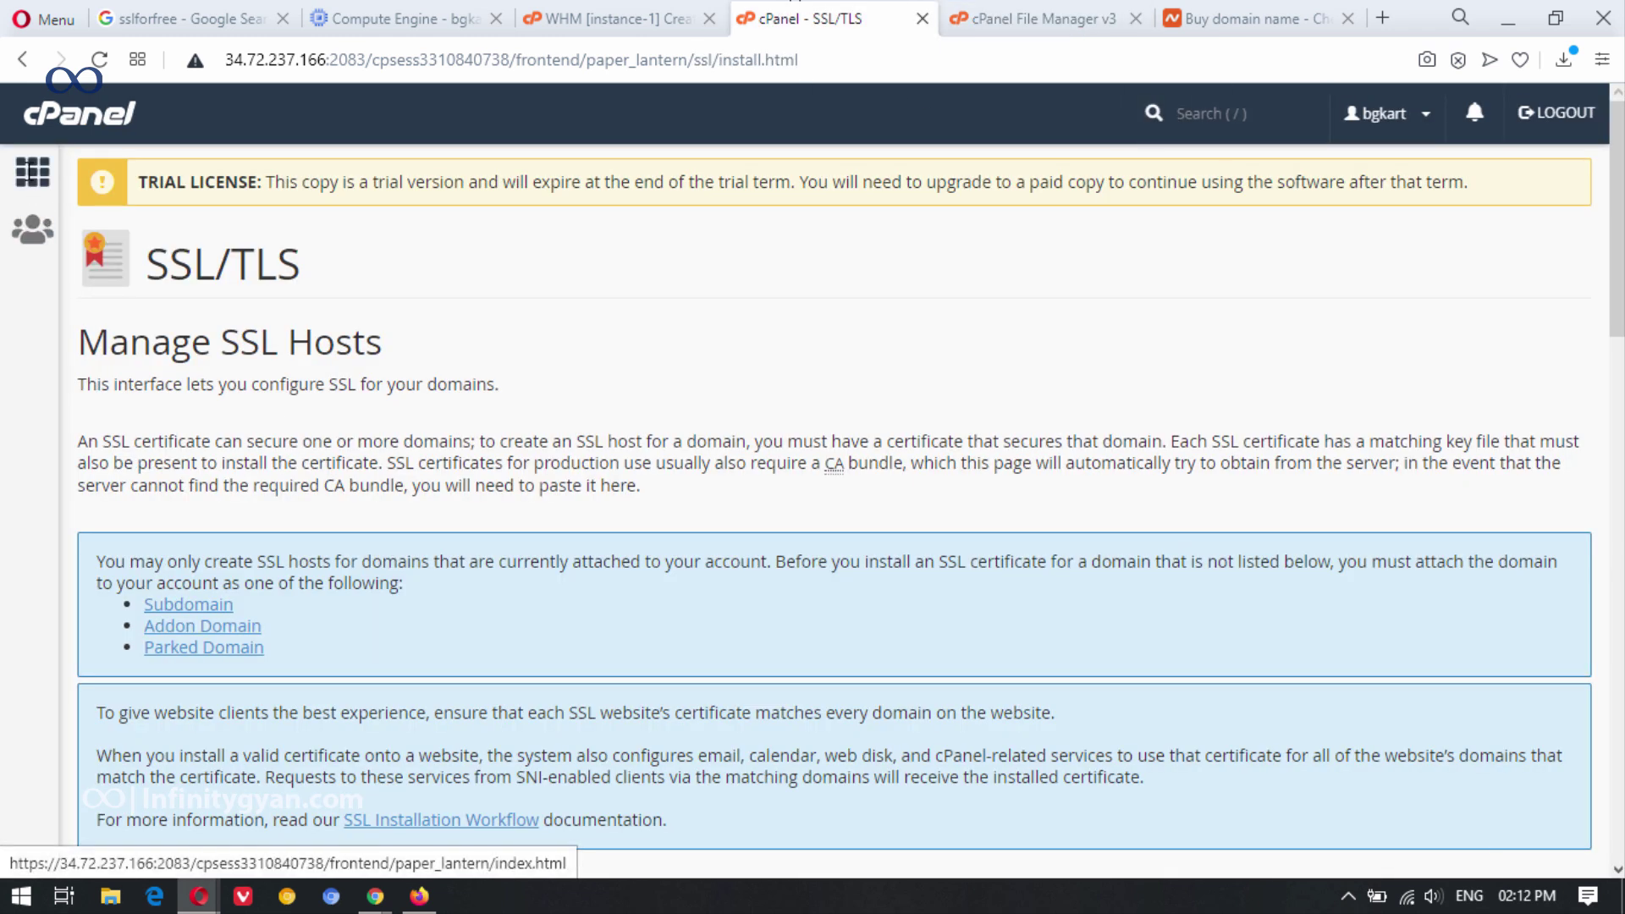
pyautogui.click(32, 172)
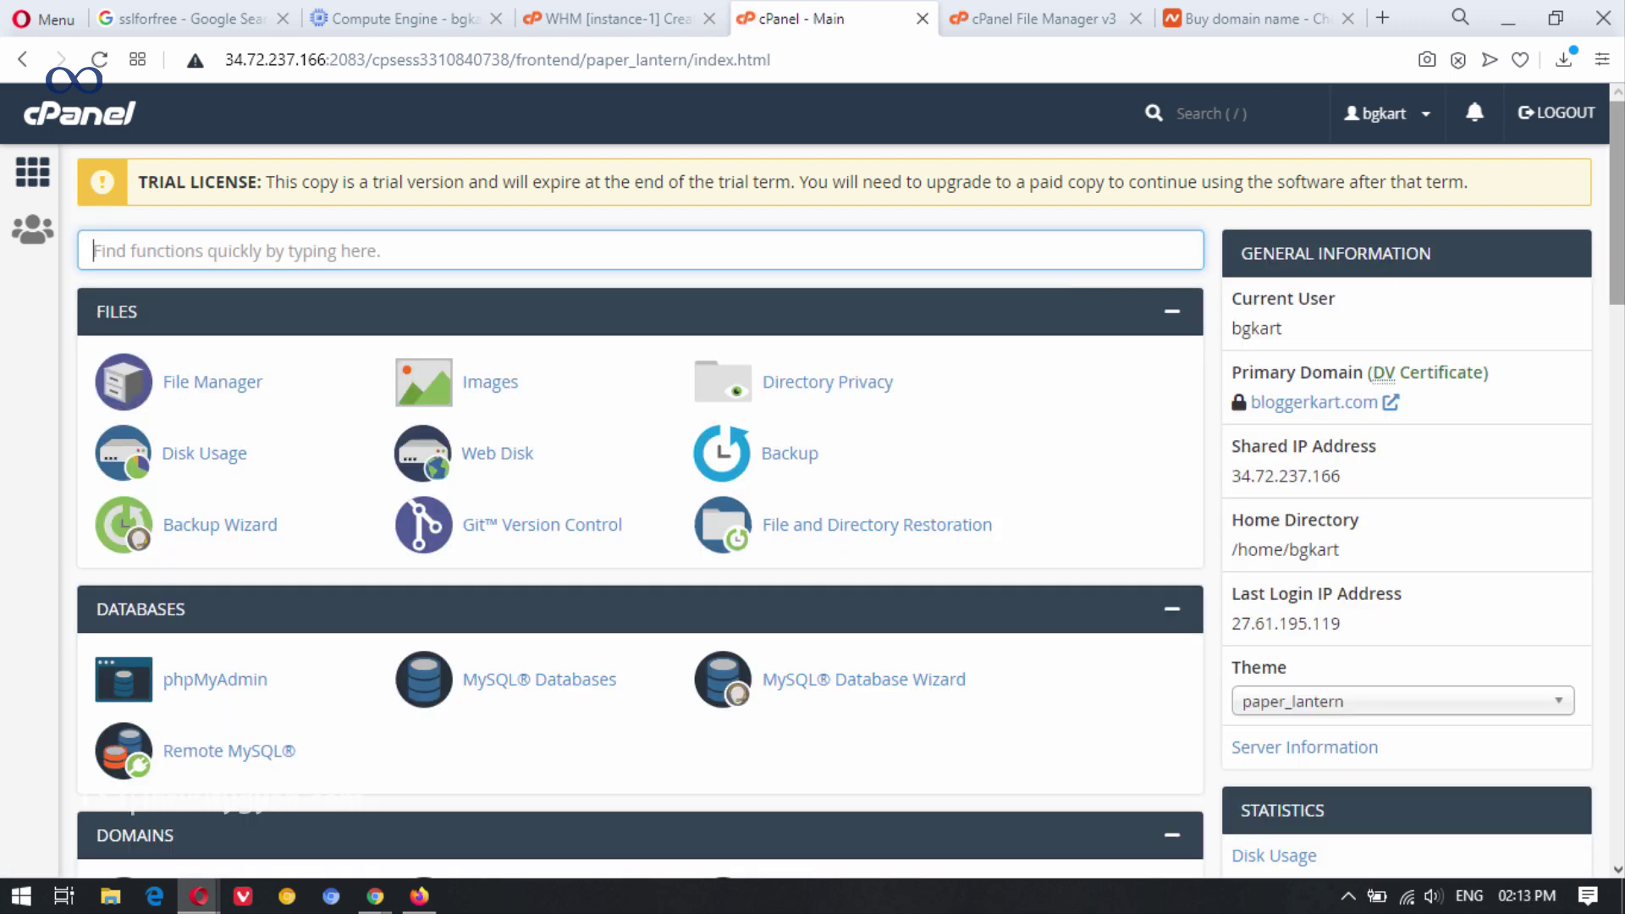
pyautogui.scroll(-5, 1066, 290)
pyautogui.scroll(-5, 641, 540)
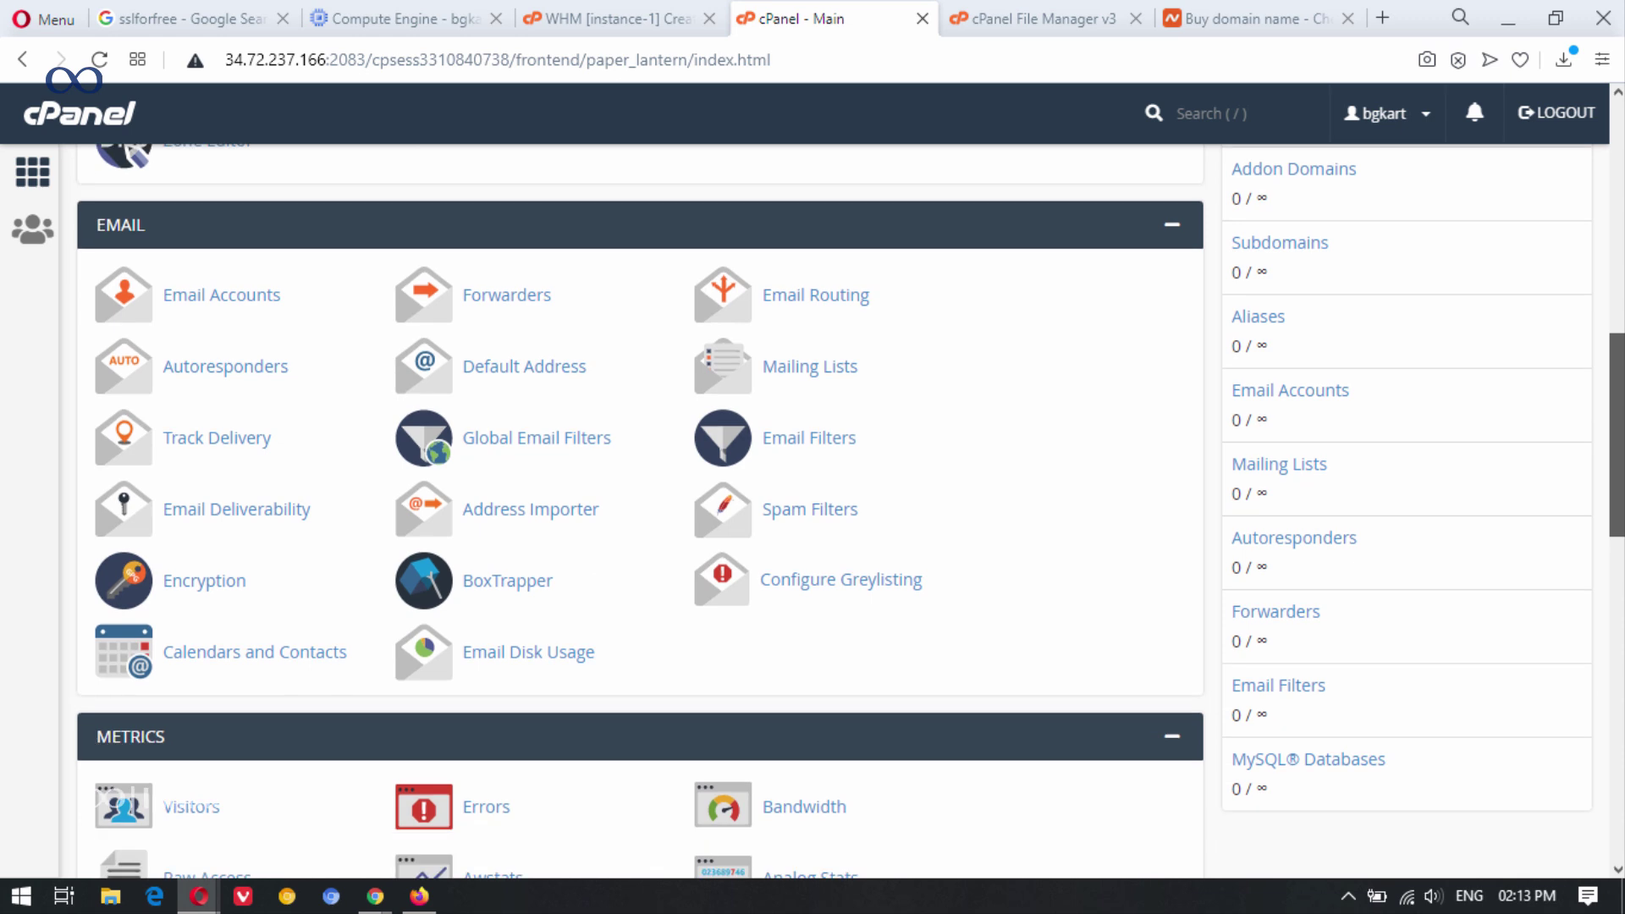
pyautogui.scroll(-6, 640, 510)
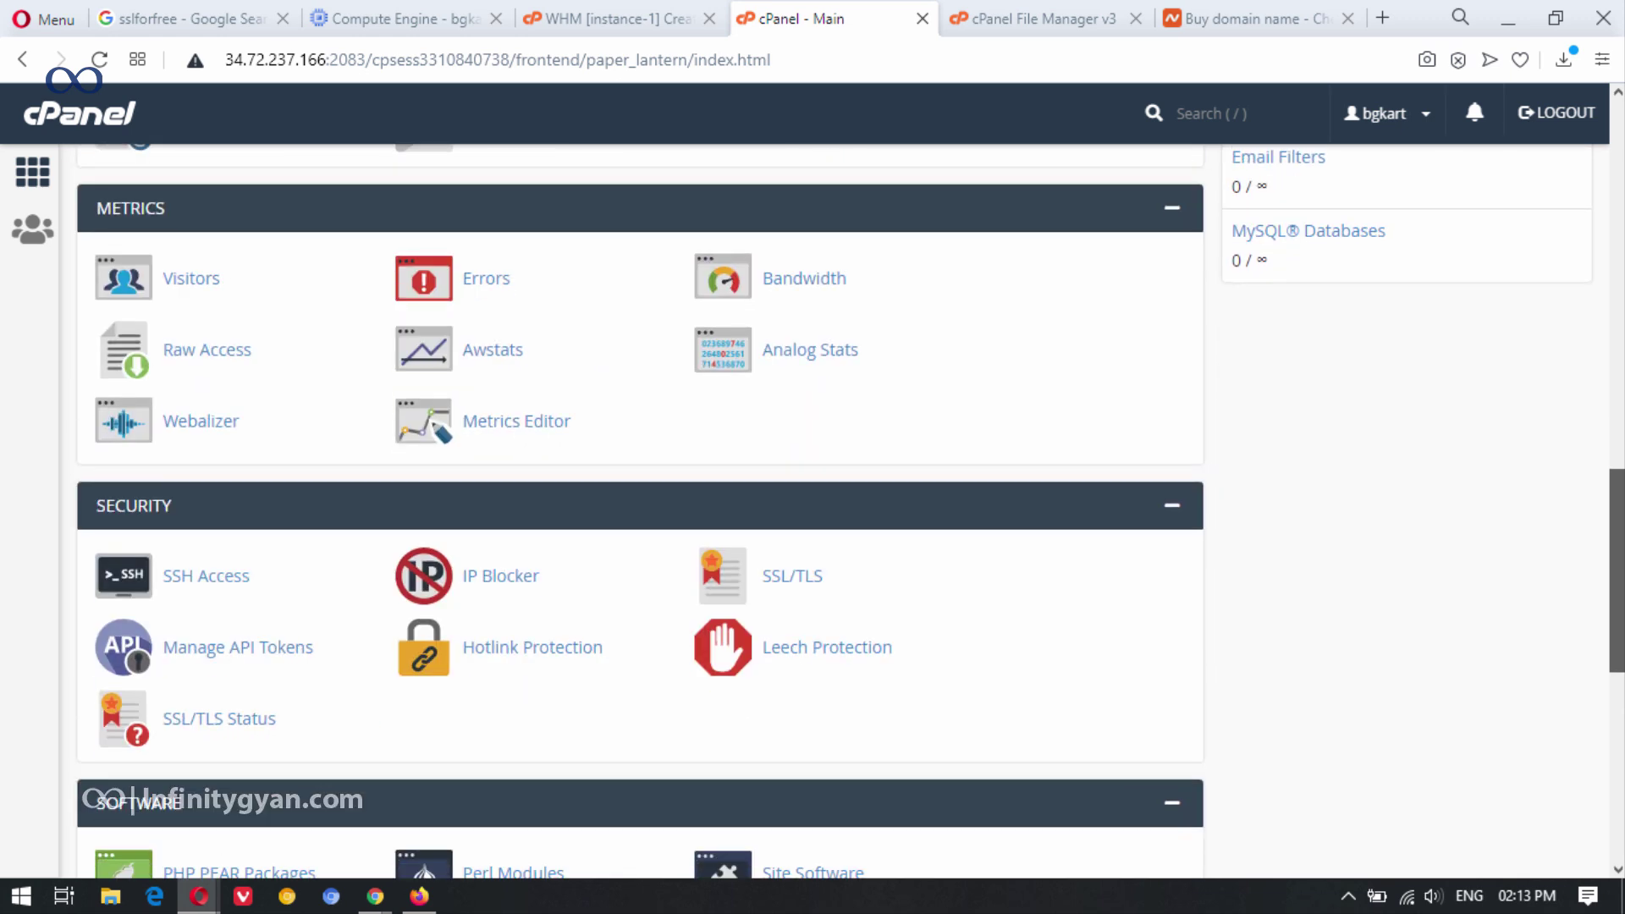
pyautogui.scroll(-6, 641, 510)
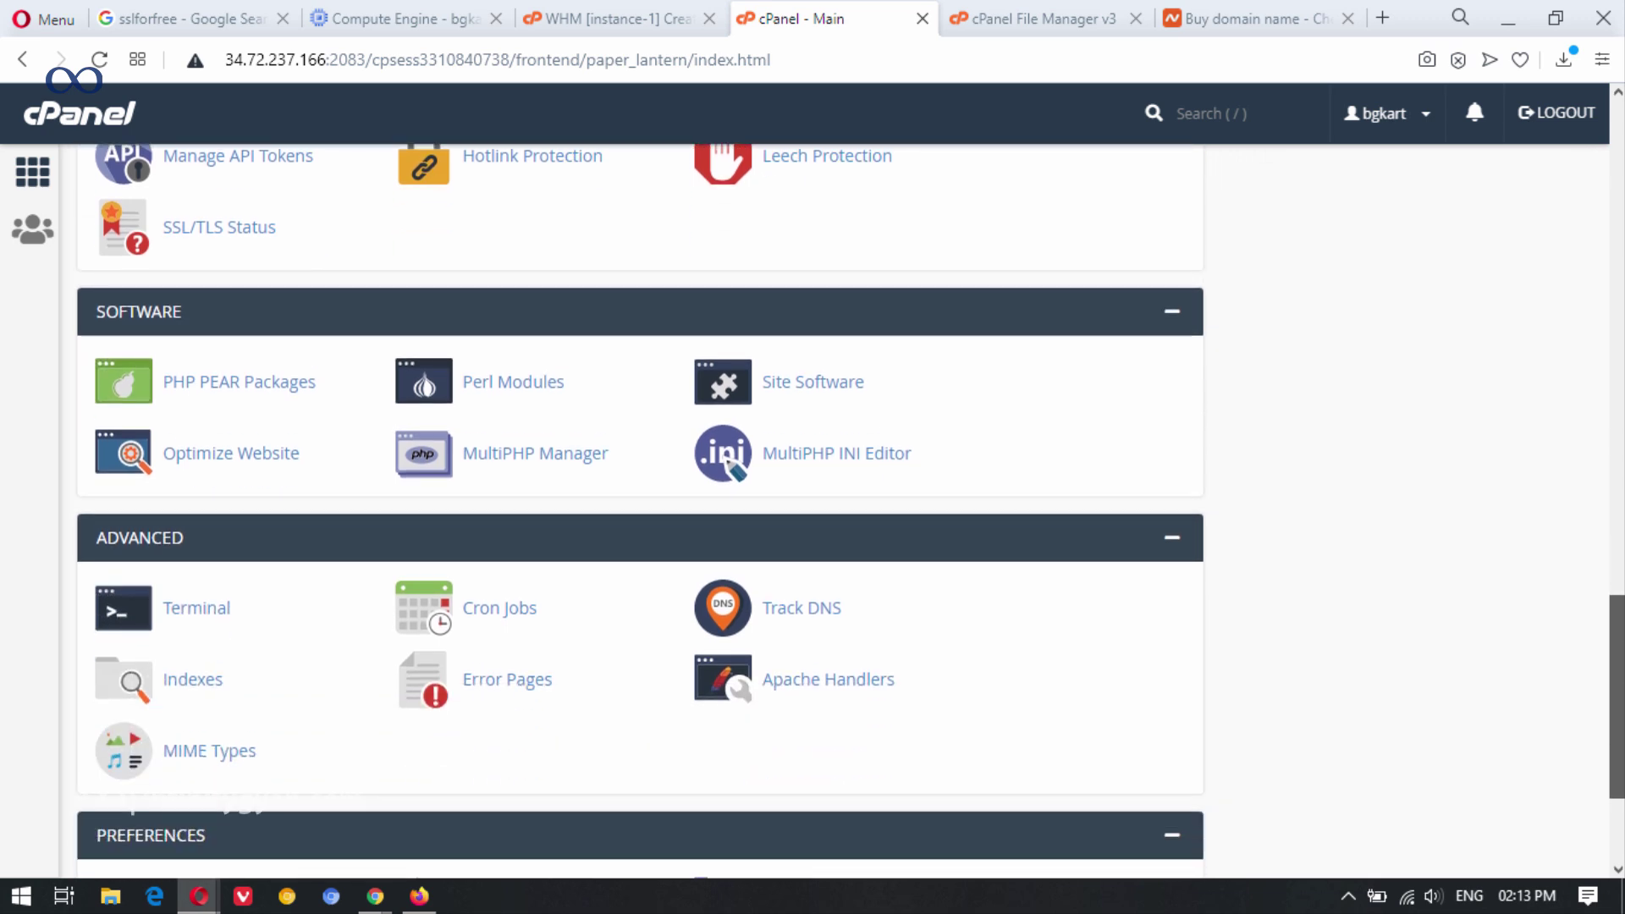
pyautogui.scroll(-3, 641, 510)
pyautogui.moveTo(1617, 758); pyautogui.dragTo(1618, 199)
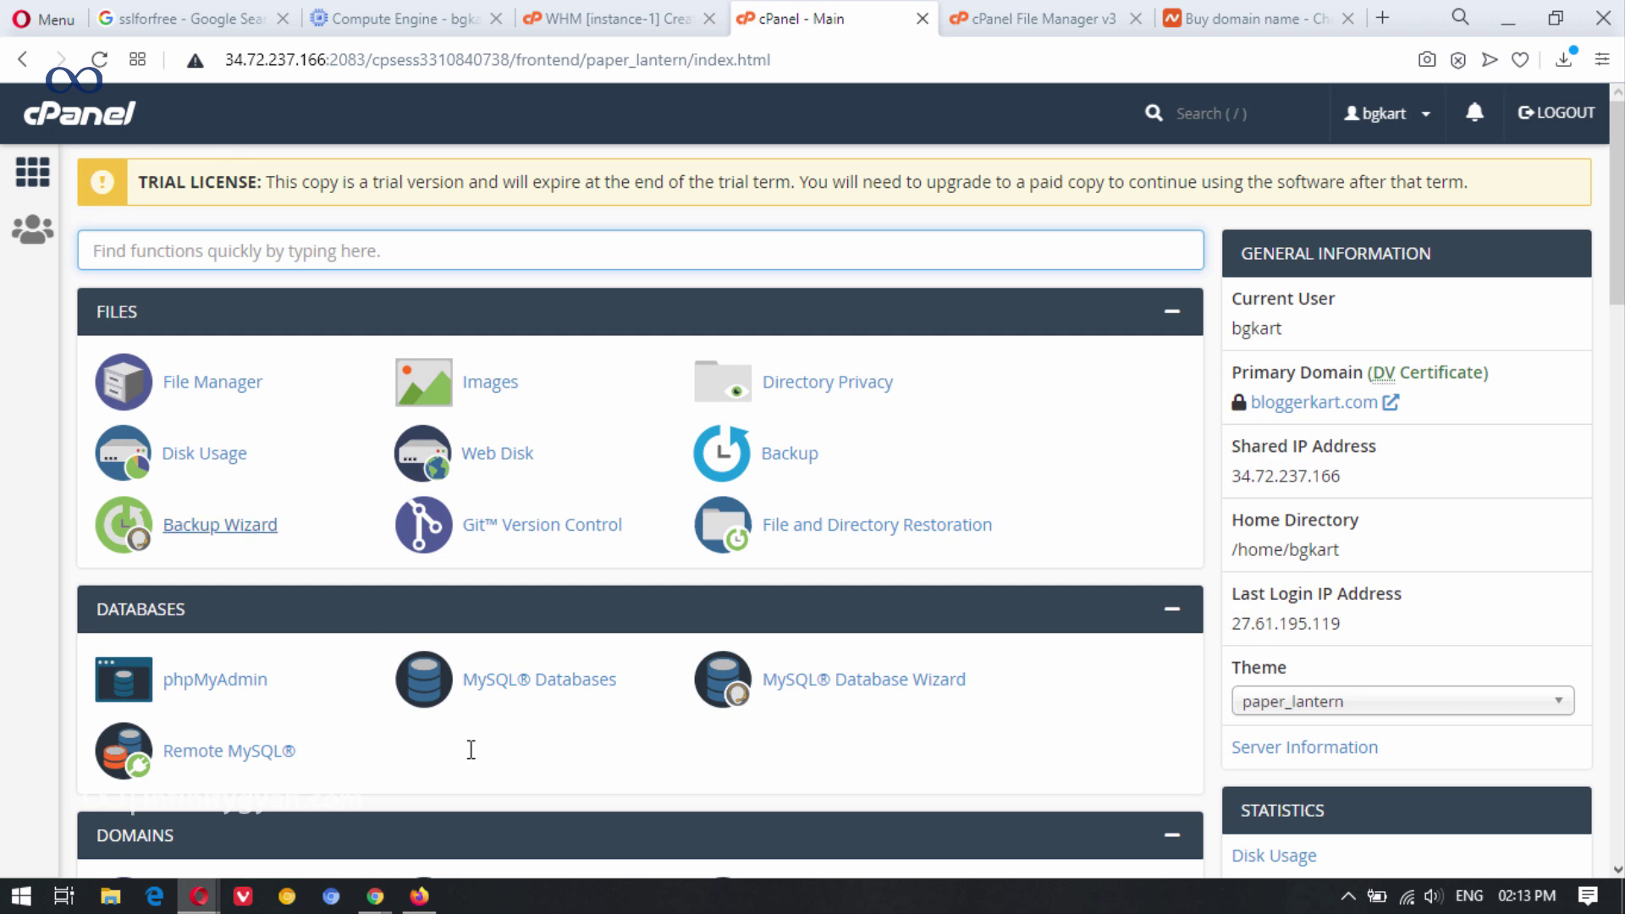
pyautogui.scroll(-3, 526, 622)
# Create the MySQL database bgkart_bg
pyautogui.click(523, 449)
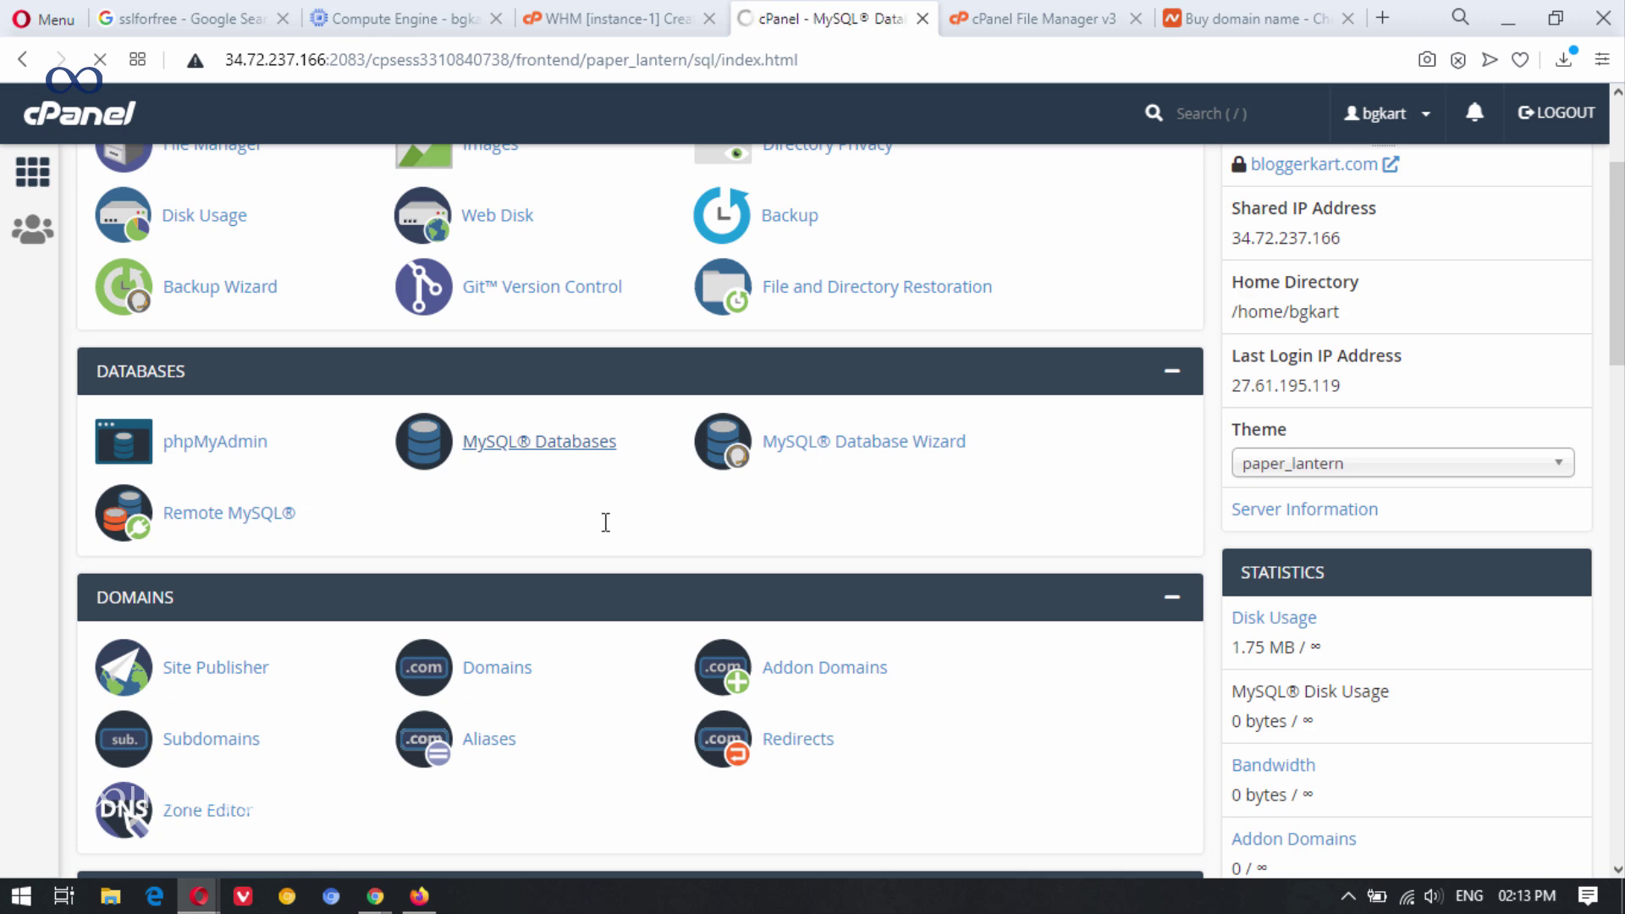
pyautogui.write('bg')
pyautogui.click(138, 599)
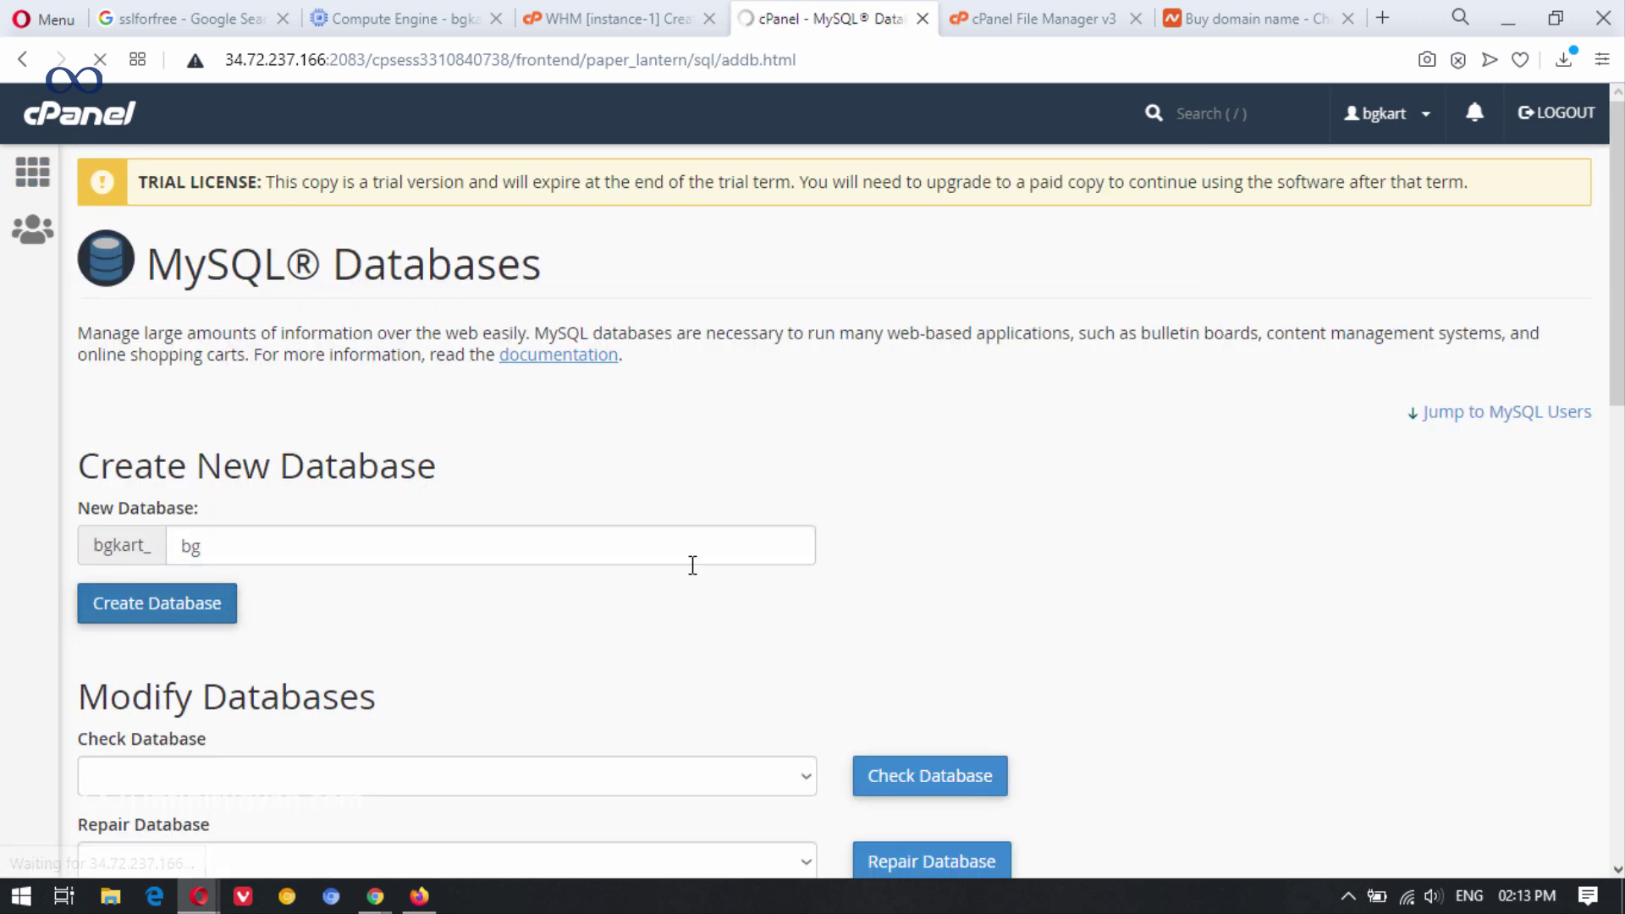
pyautogui.click(840, 430)
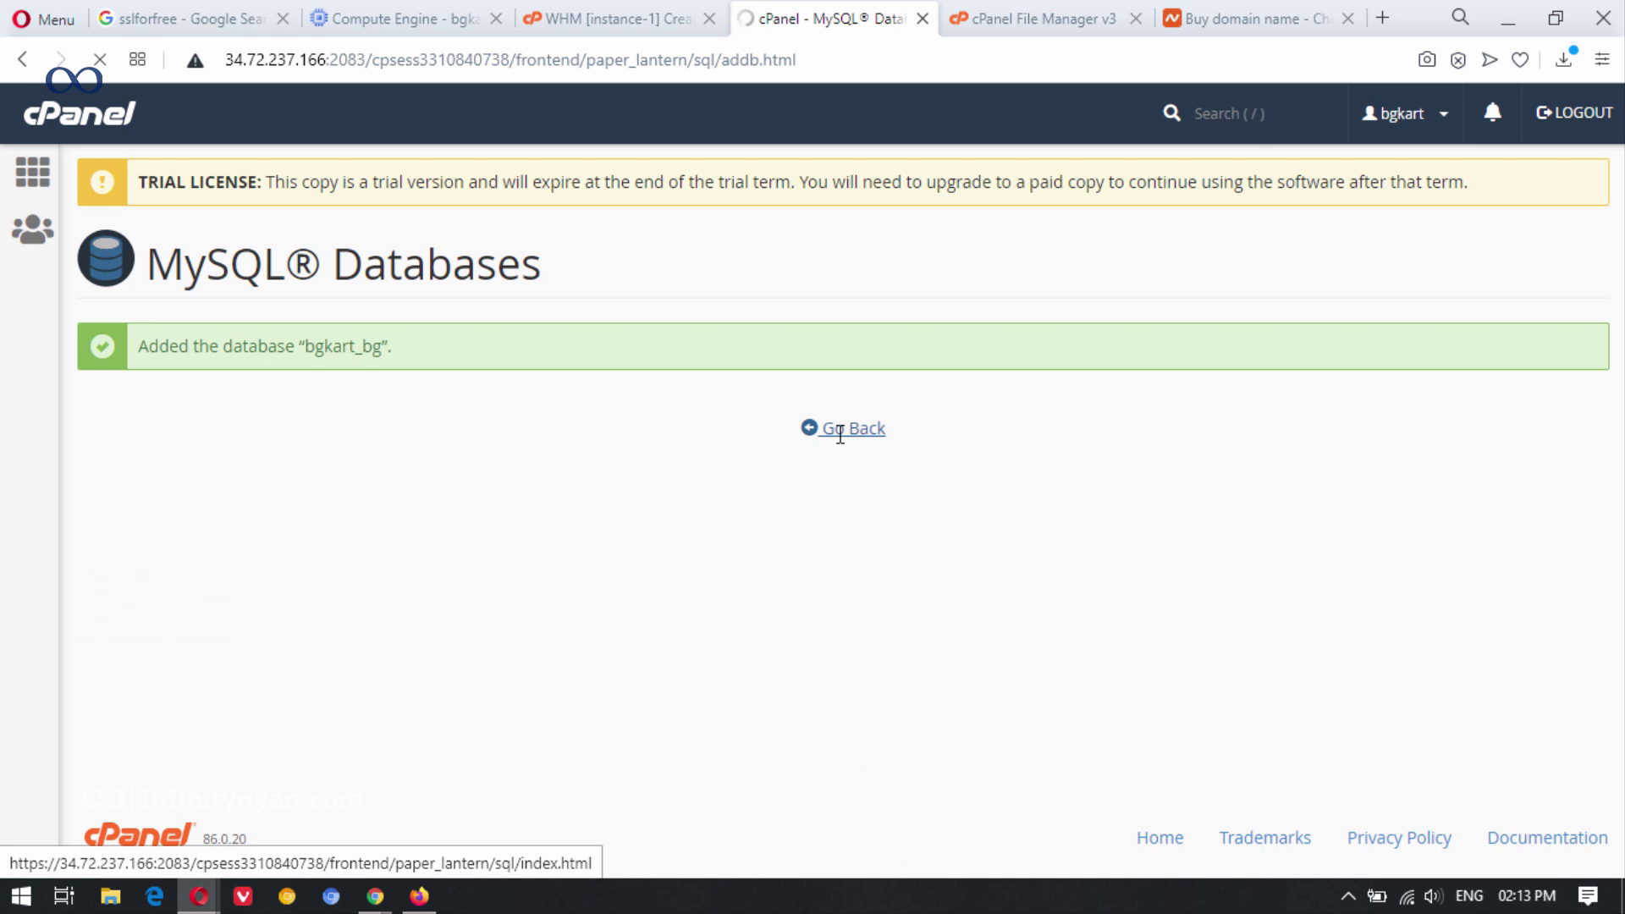
# Create the MySQL user bgkart_bg
pyautogui.scroll(-8, 442, 519)
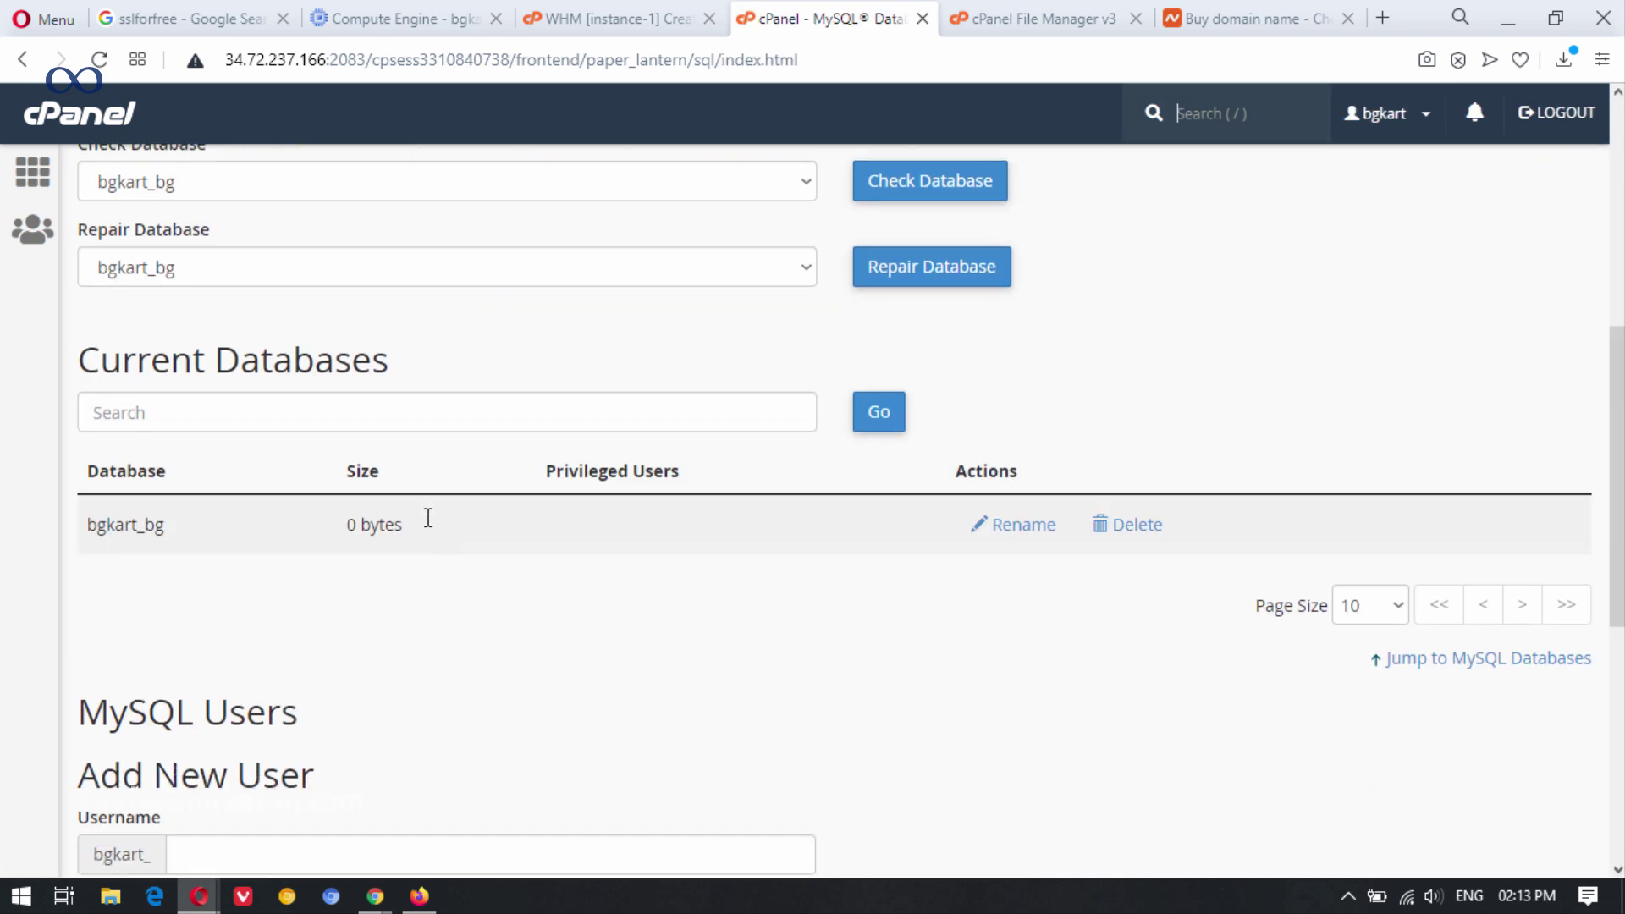
pyautogui.scroll(-3, 265, 514)
pyautogui.click(239, 501)
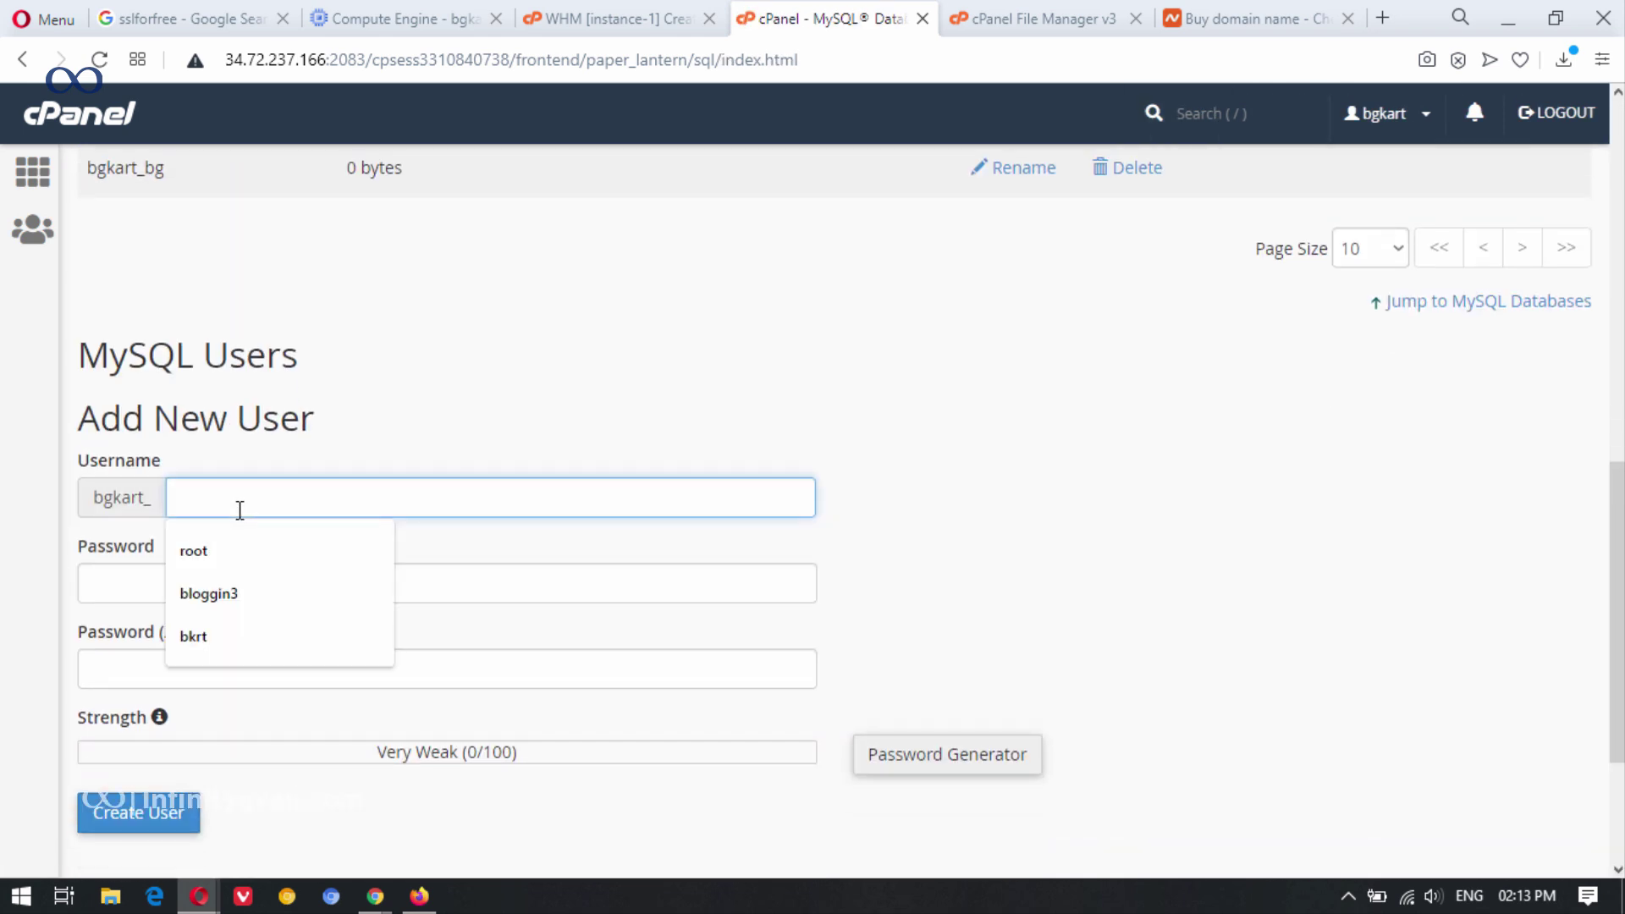
pyautogui.write('bg')
pyautogui.click(195, 590)
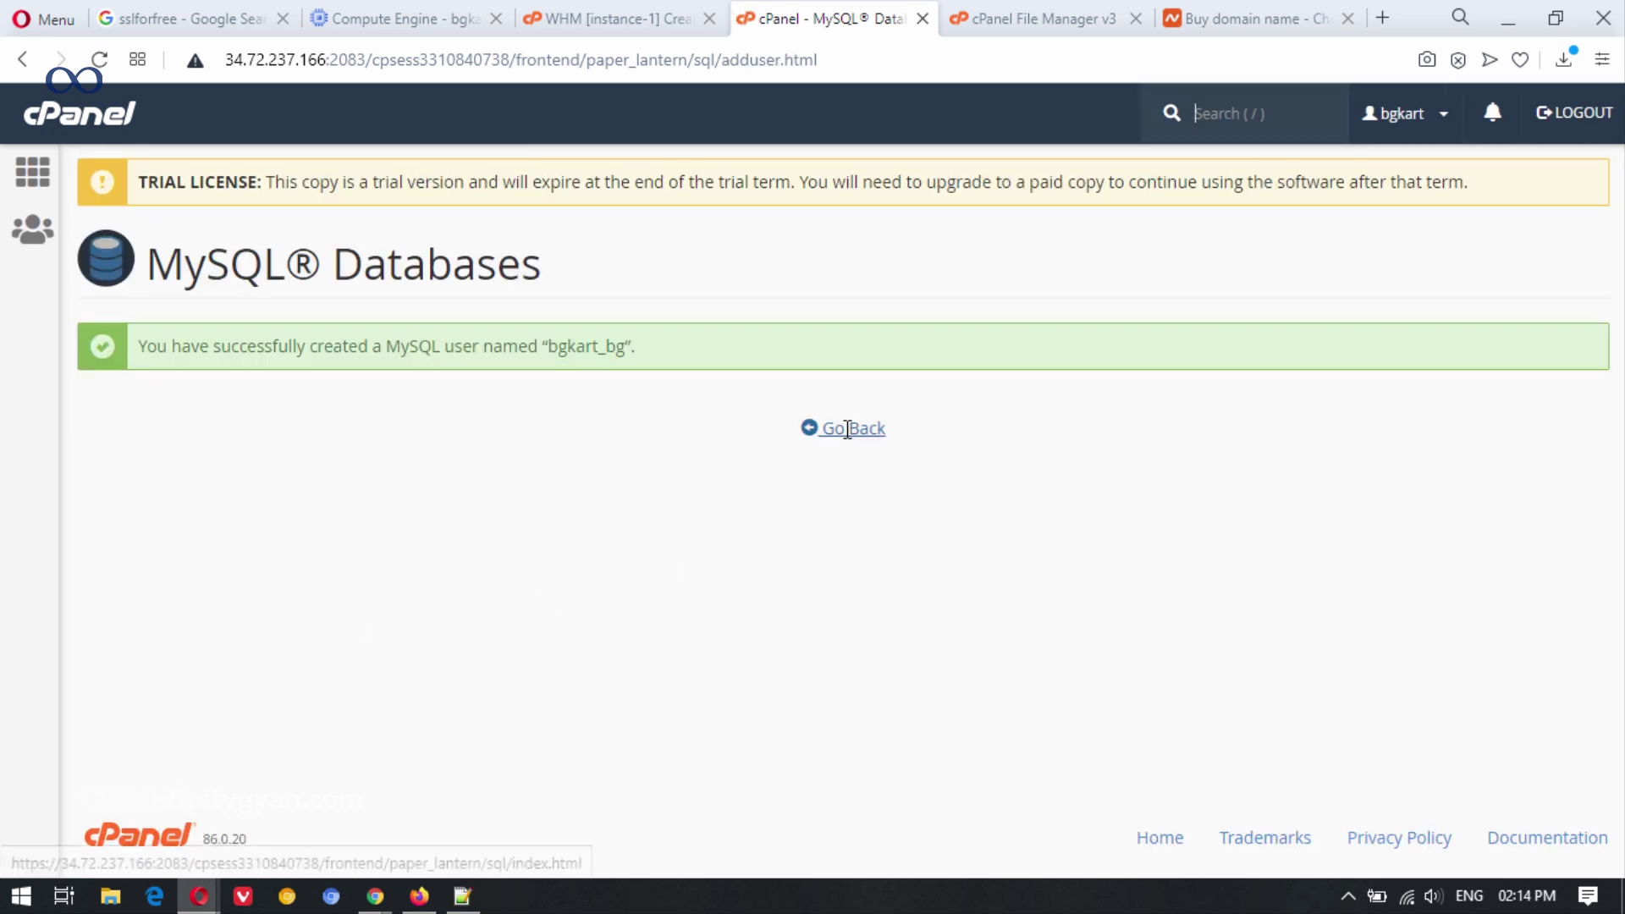
pyautogui.click(846, 429)
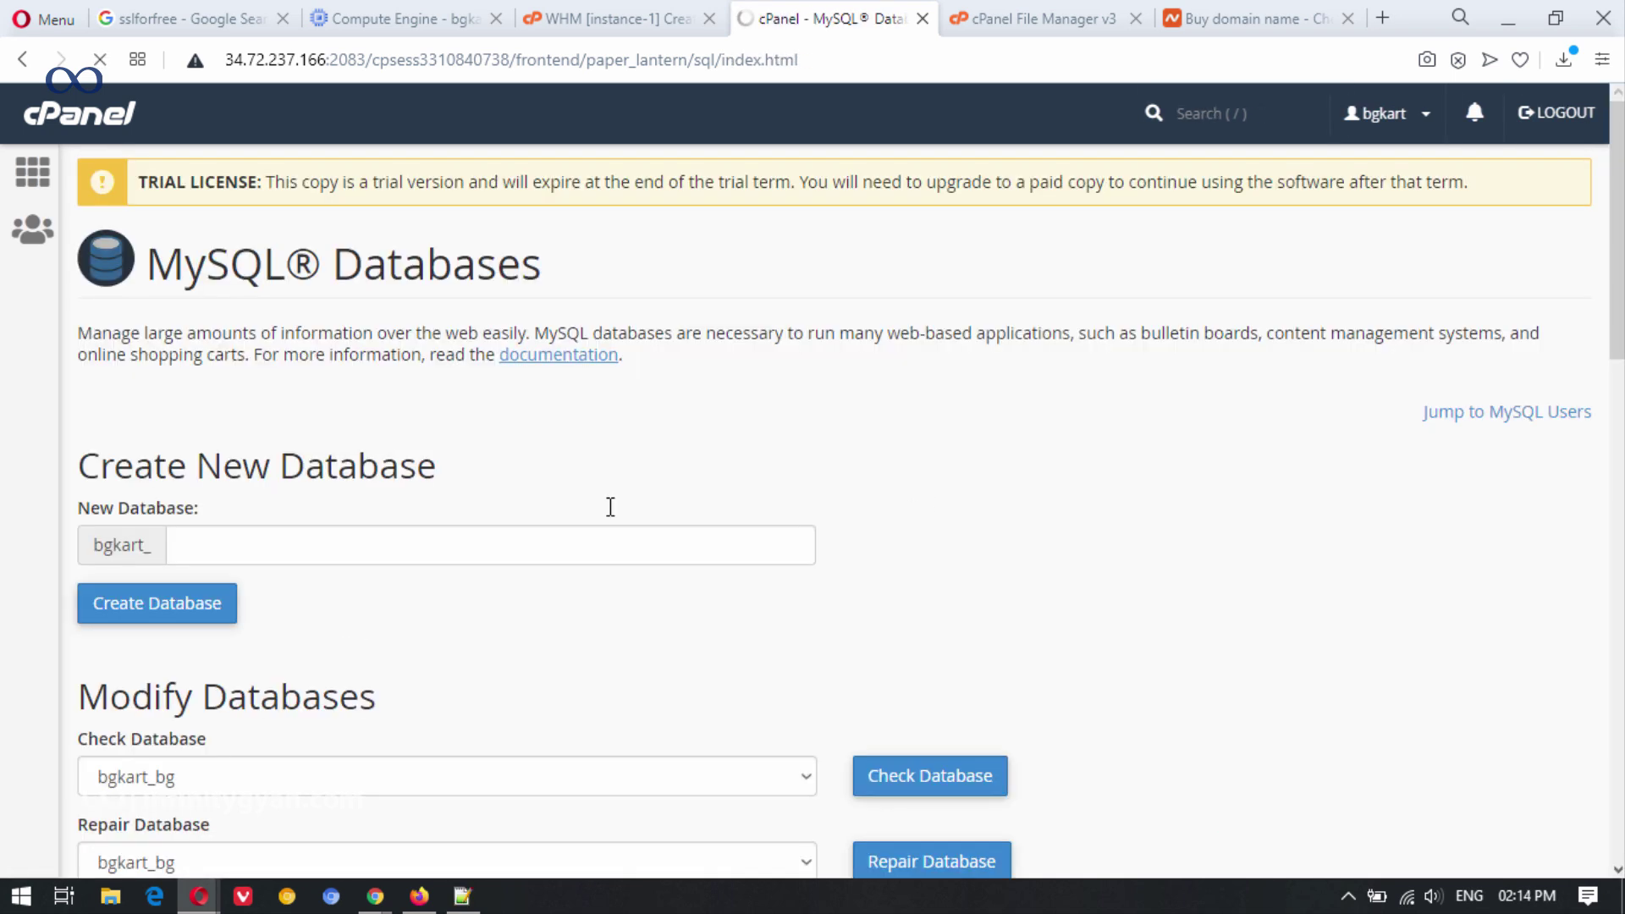
# Add user bgkart_bg to database bgkart_bg with ALL PRIVILEGES, then return home
pyautogui.scroll(-6, 598, 508)
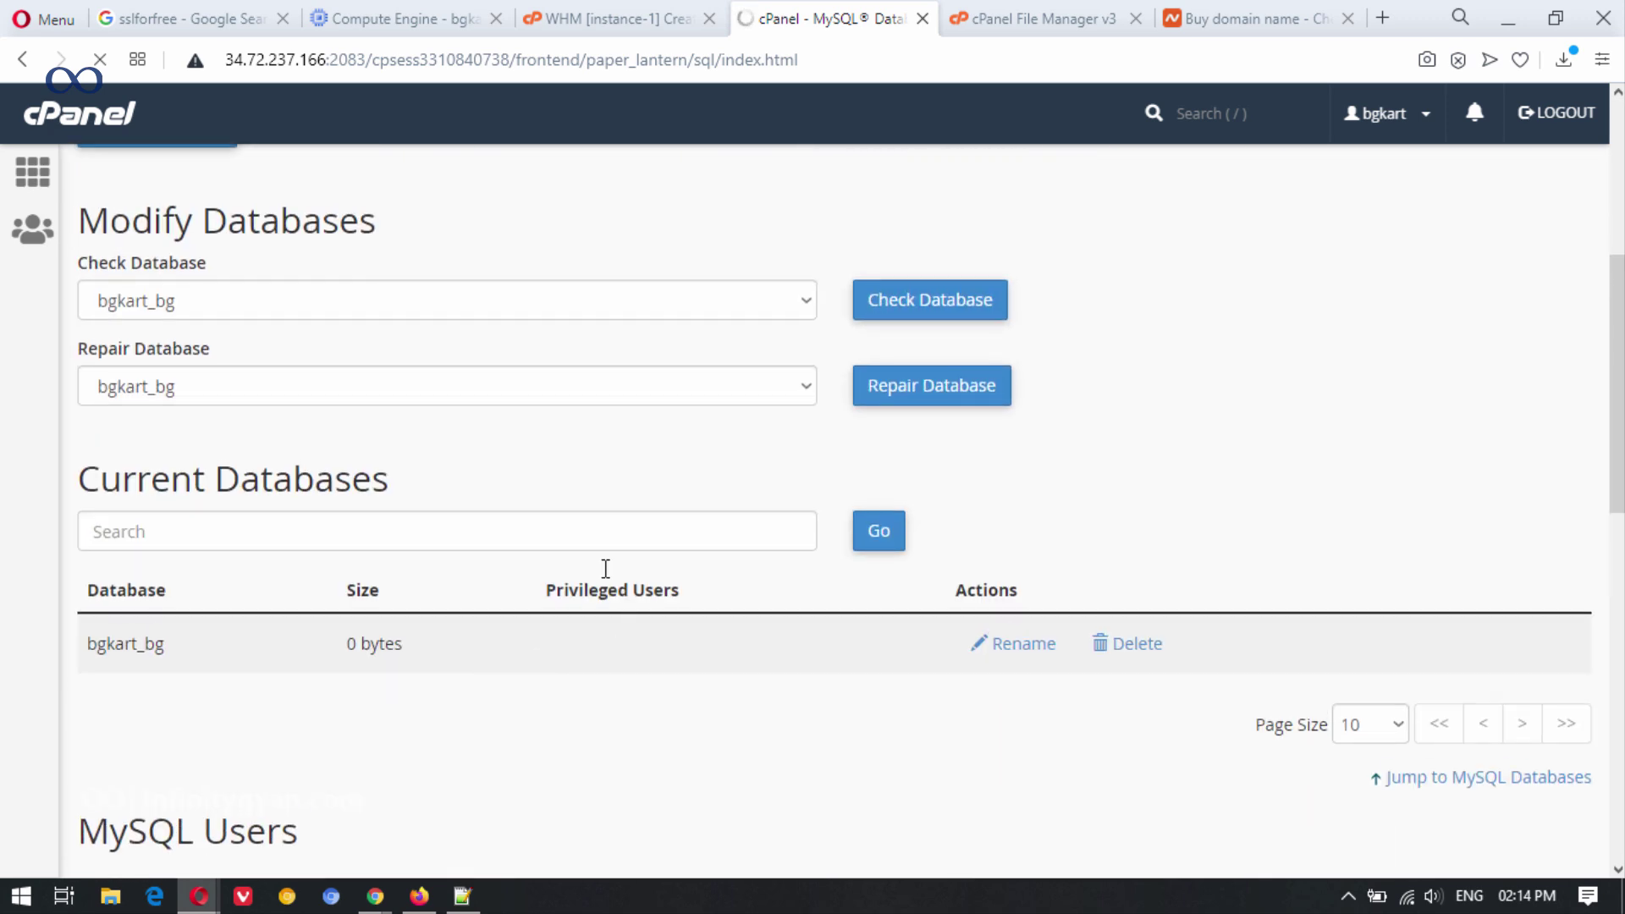
pyautogui.scroll(-7, 432, 448)
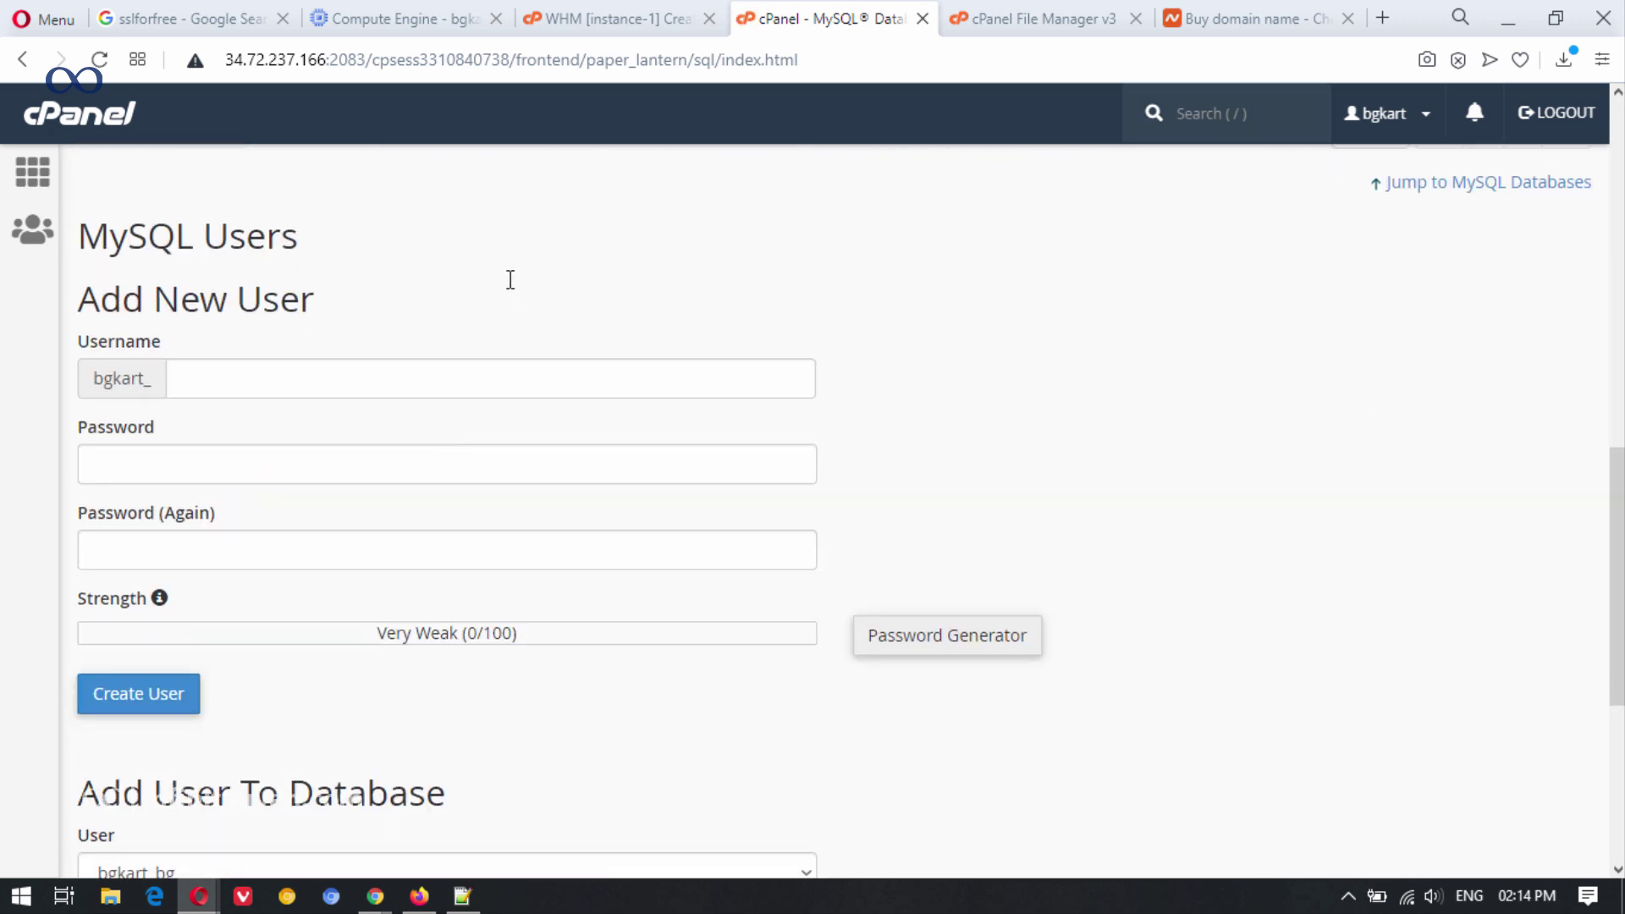
pyautogui.scroll(-5, 512, 282)
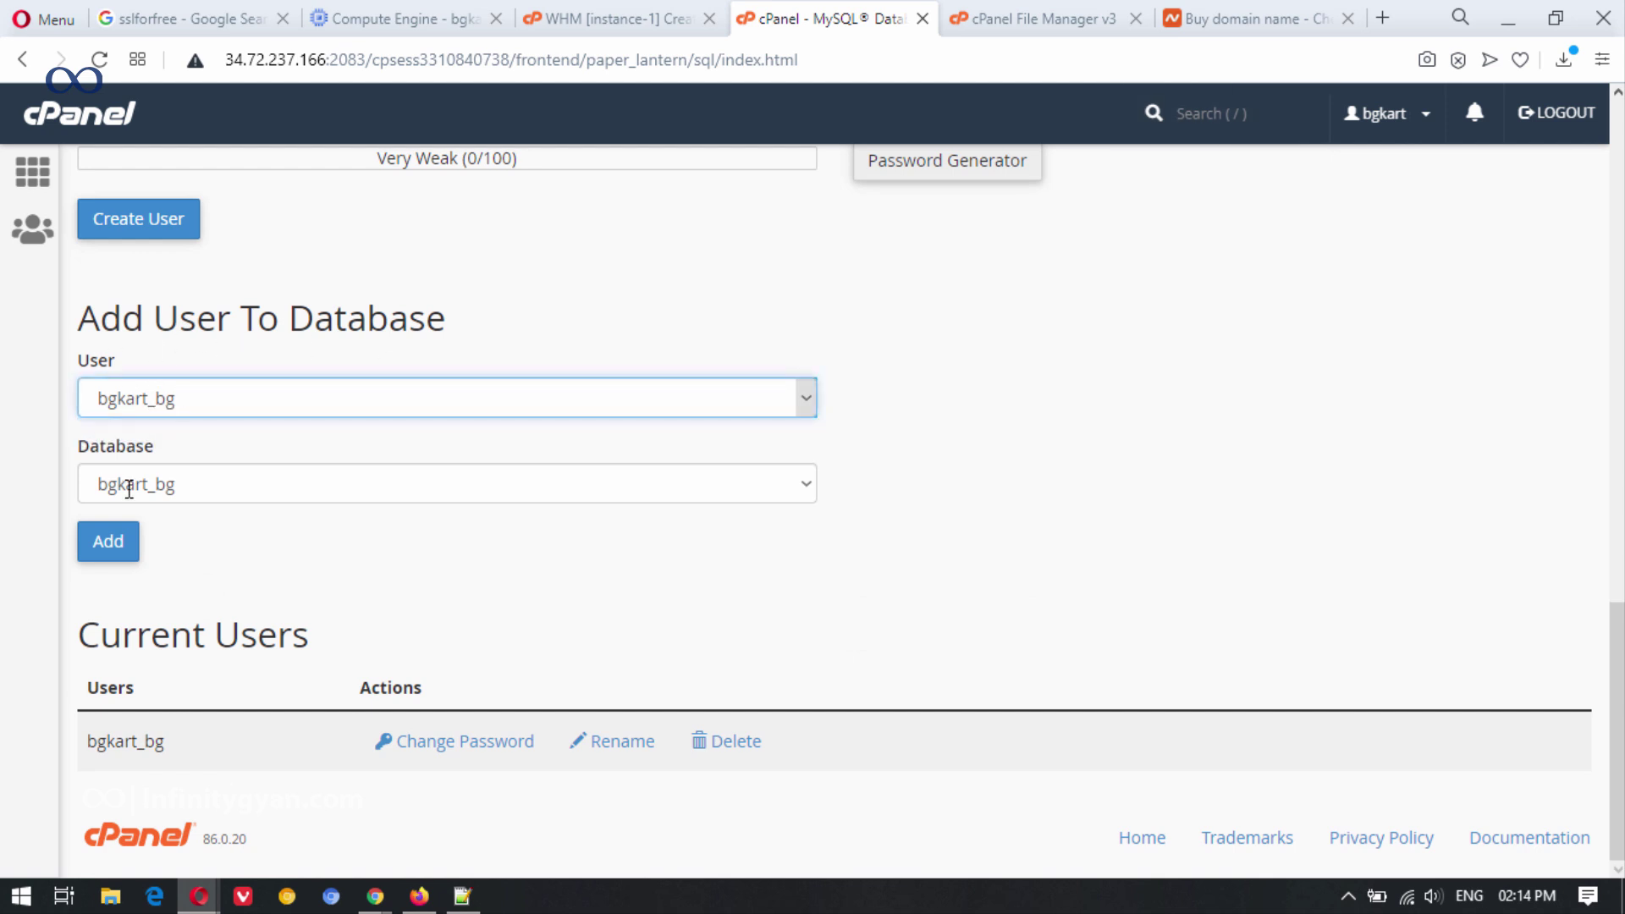
pyautogui.click(107, 541)
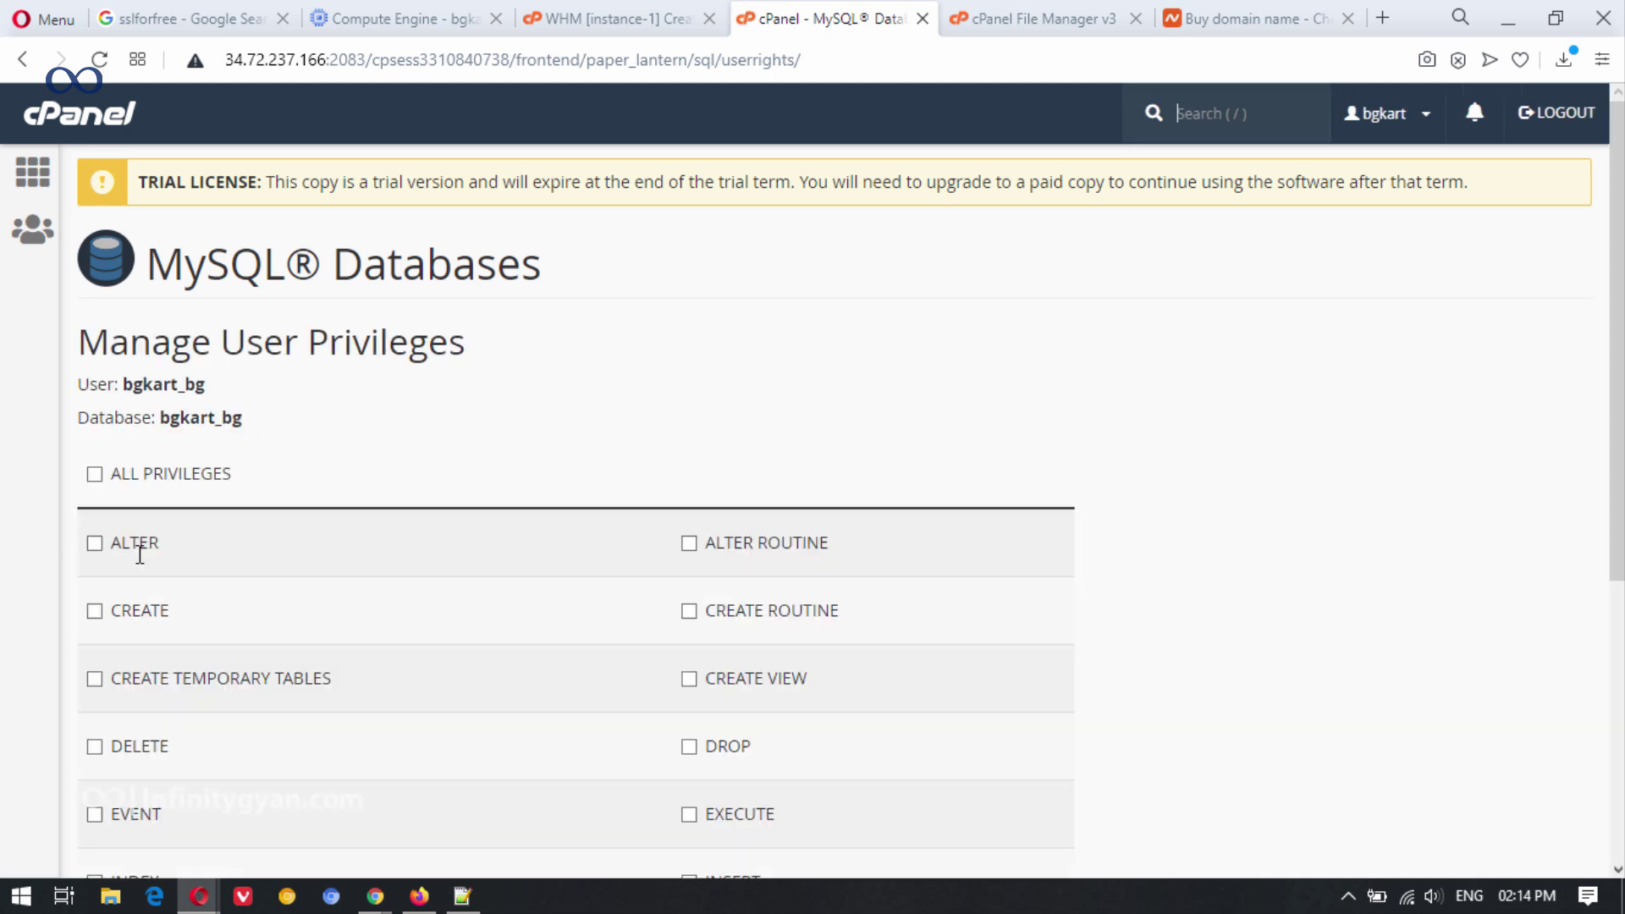
pyautogui.click(94, 473)
pyautogui.scroll(-5, 359, 442)
pyautogui.click(140, 695)
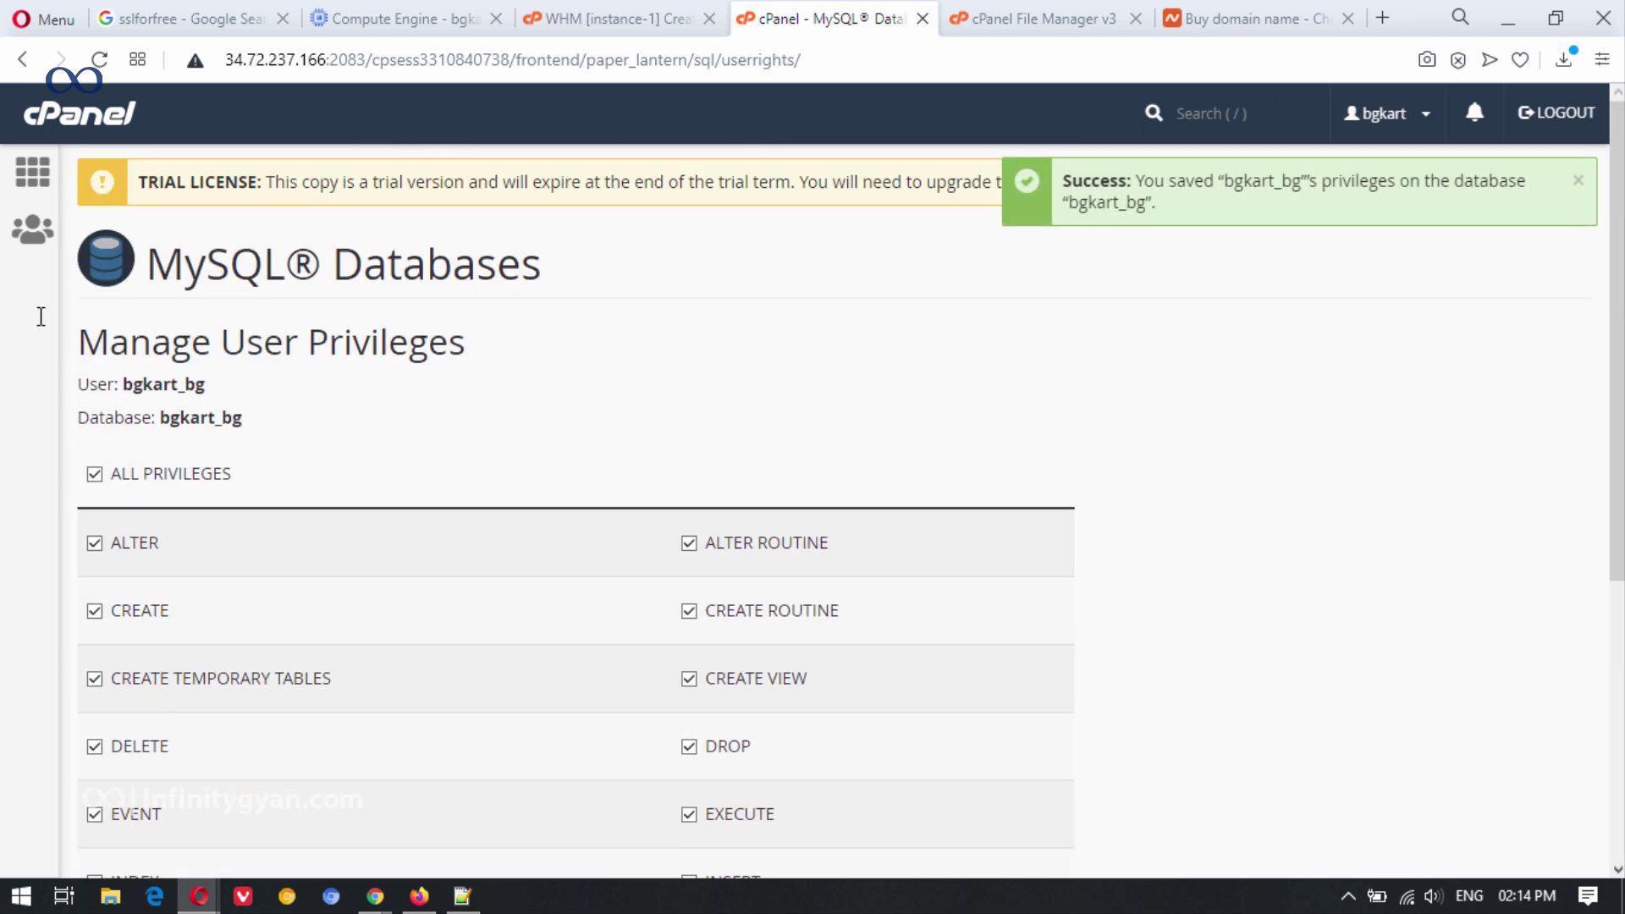
pyautogui.click(21, 159)
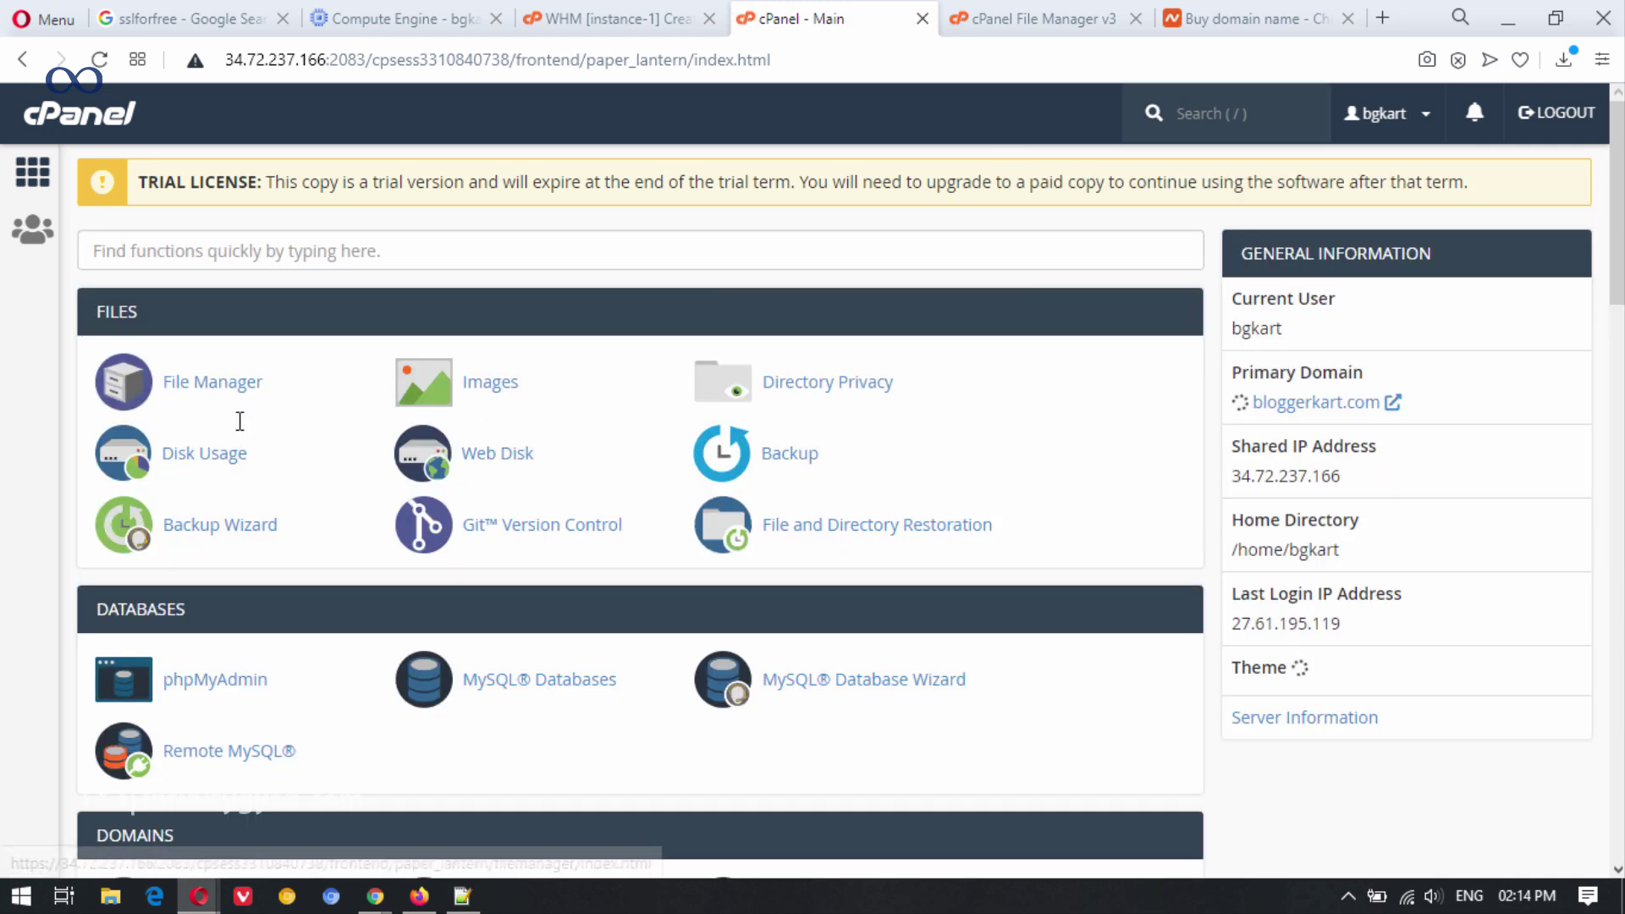
# Open File Manager at the public_html folder containing .well-known, cgi-bin and .htaccess
pyautogui.click(222, 382)
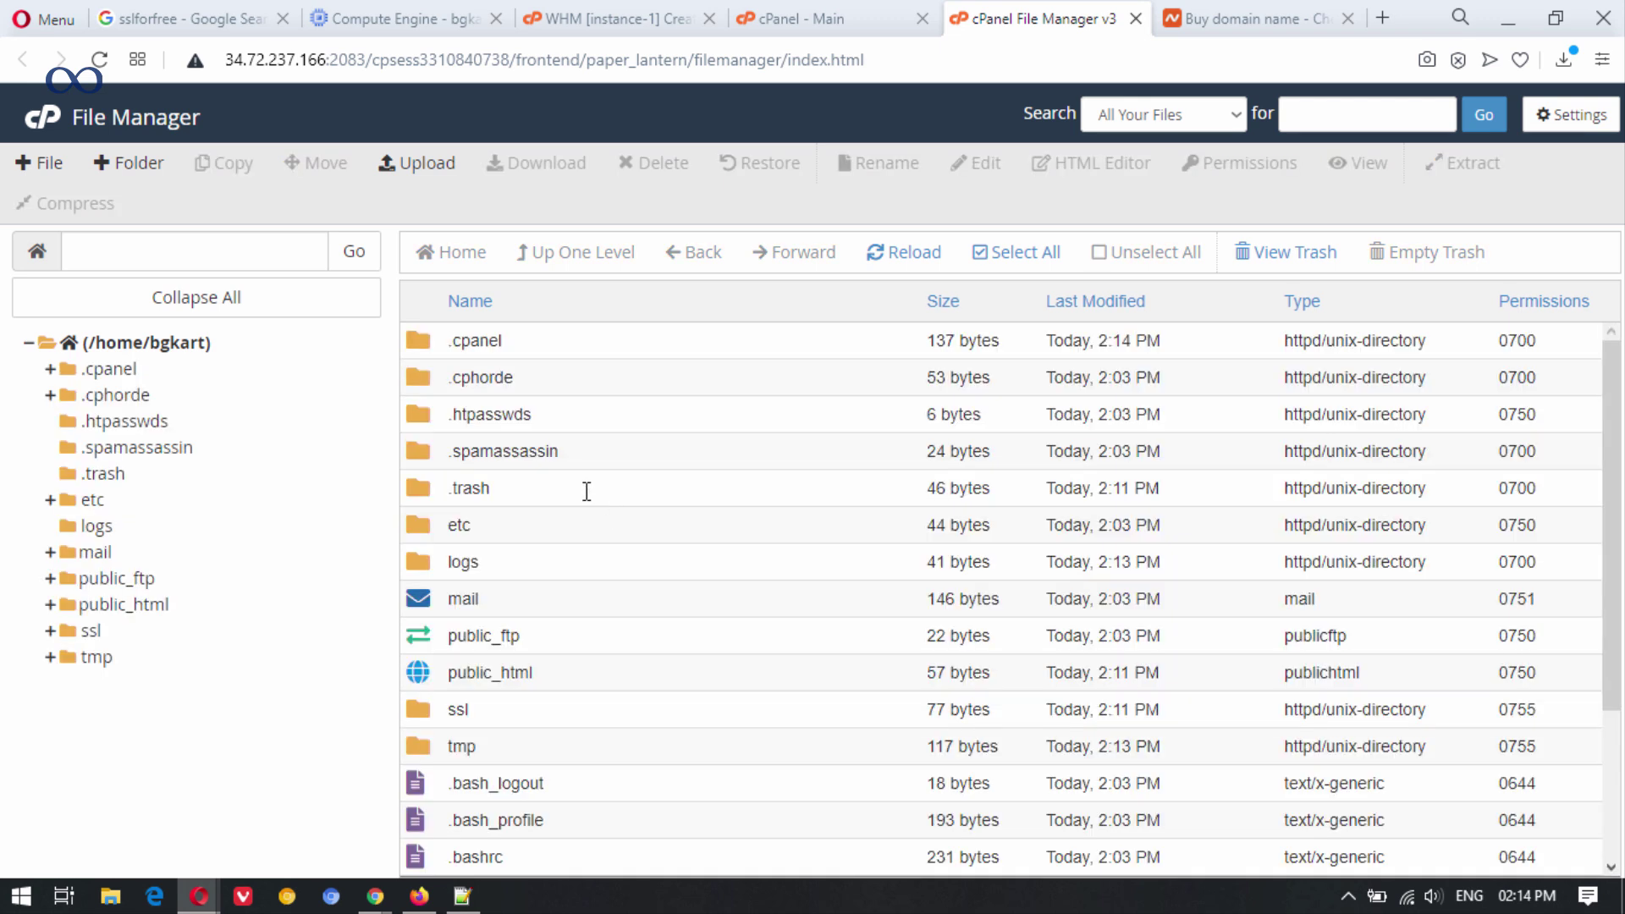
pyautogui.doubleClick(583, 663)
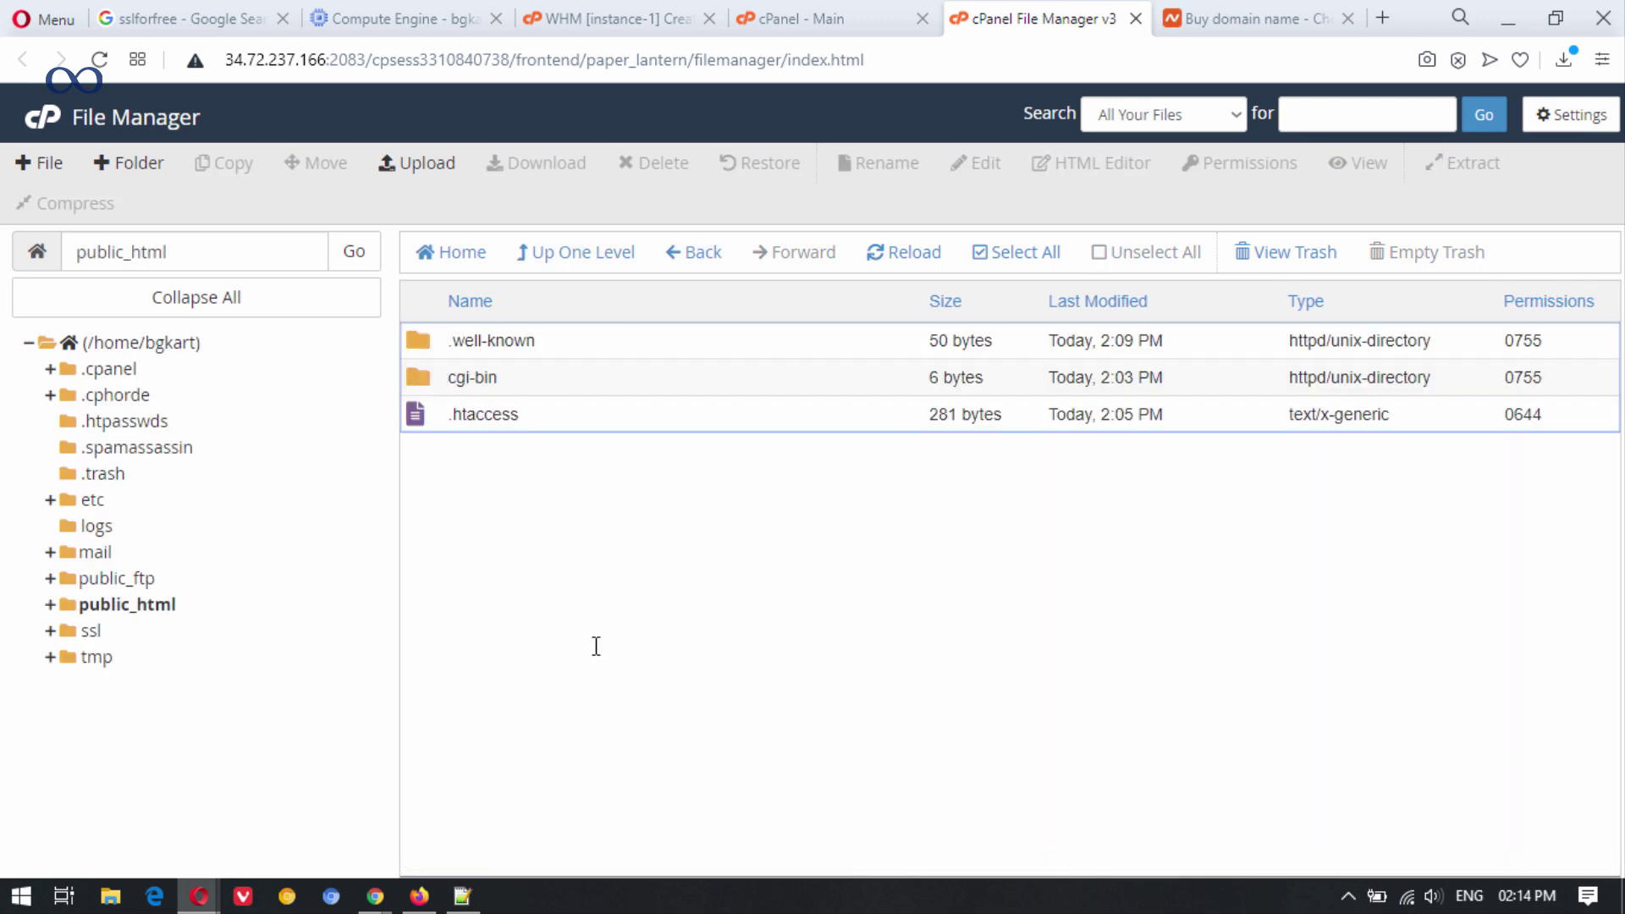
pyautogui.click(1383, 17)
# Download wordpress-5.4.1.zip from wordpress.org, then return to File Manager
pyautogui.write('wordp')
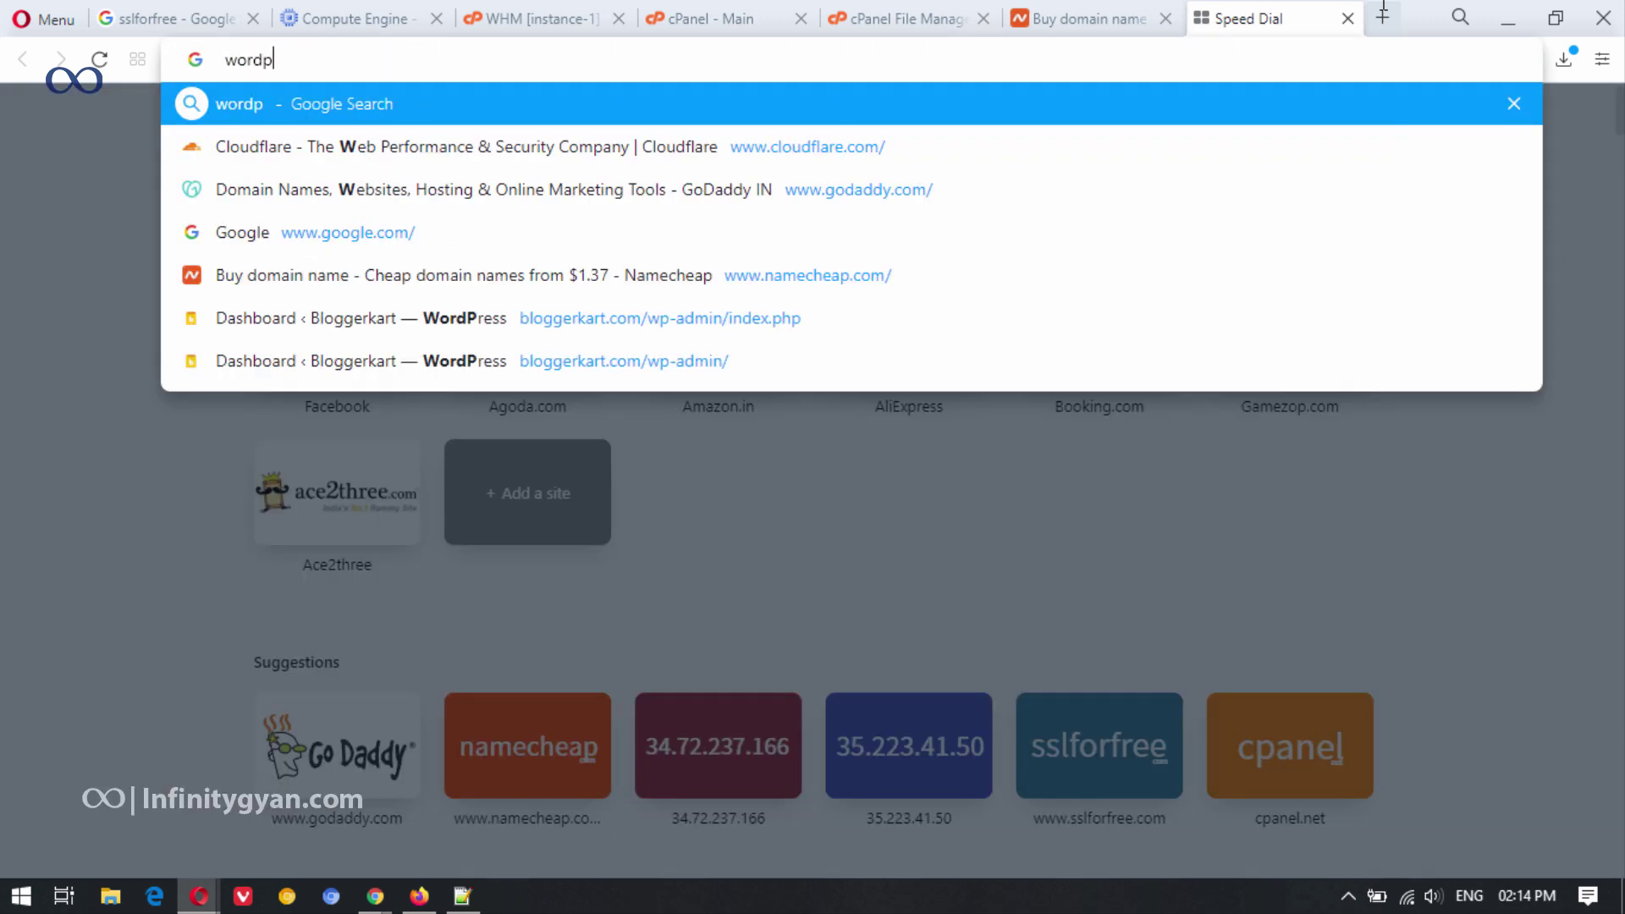
pyautogui.write('ress.org')
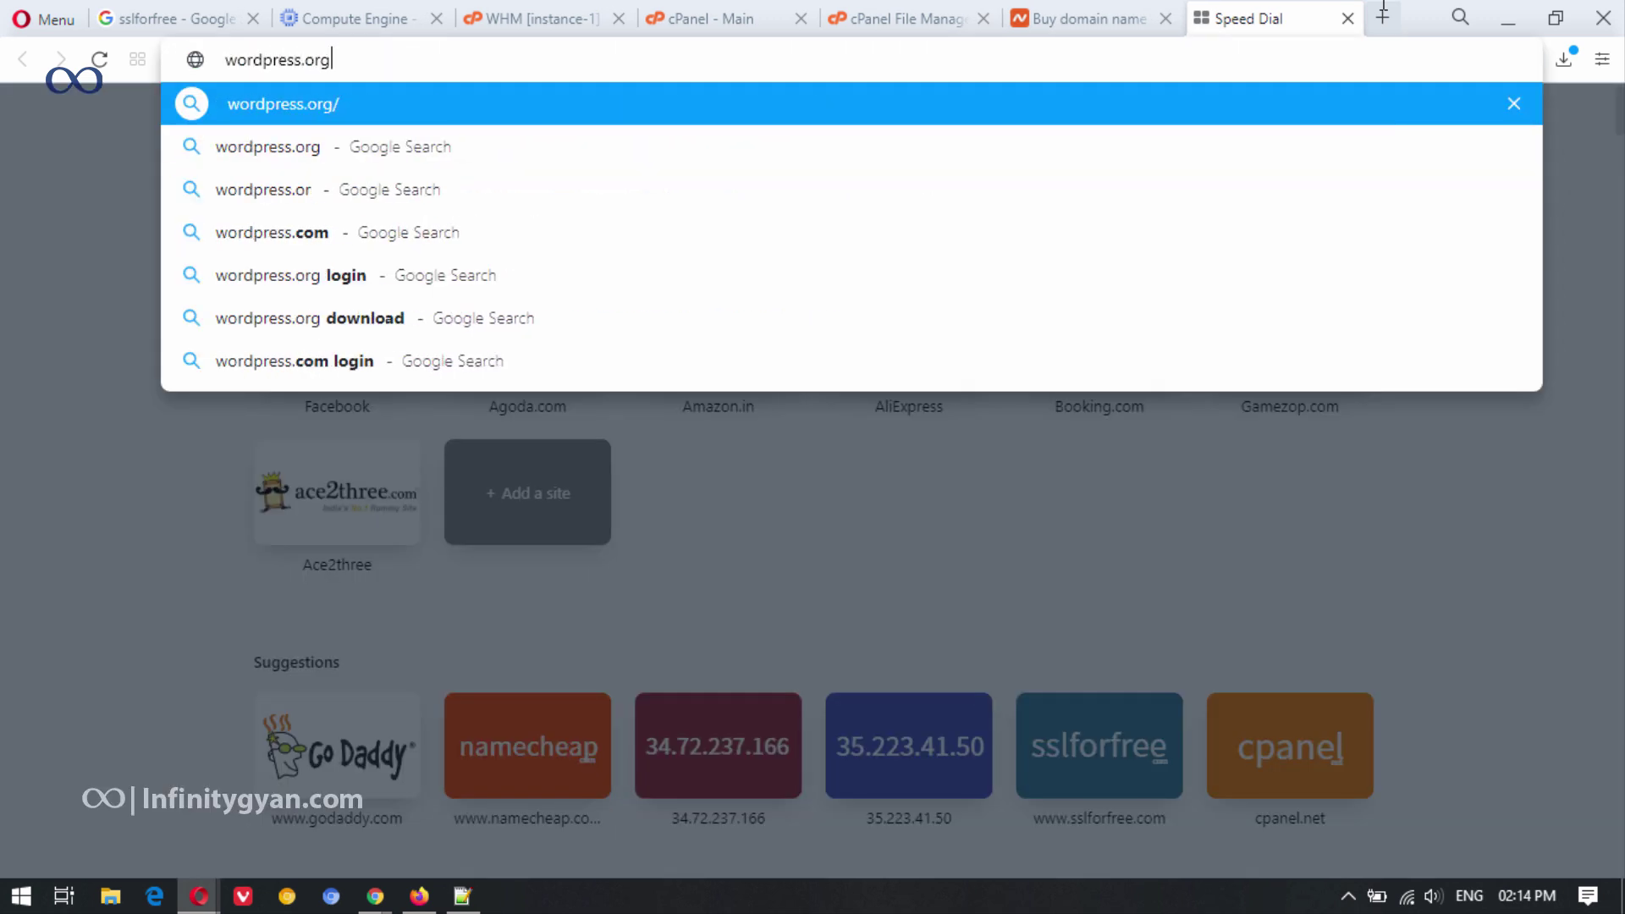
pyautogui.press('Return')
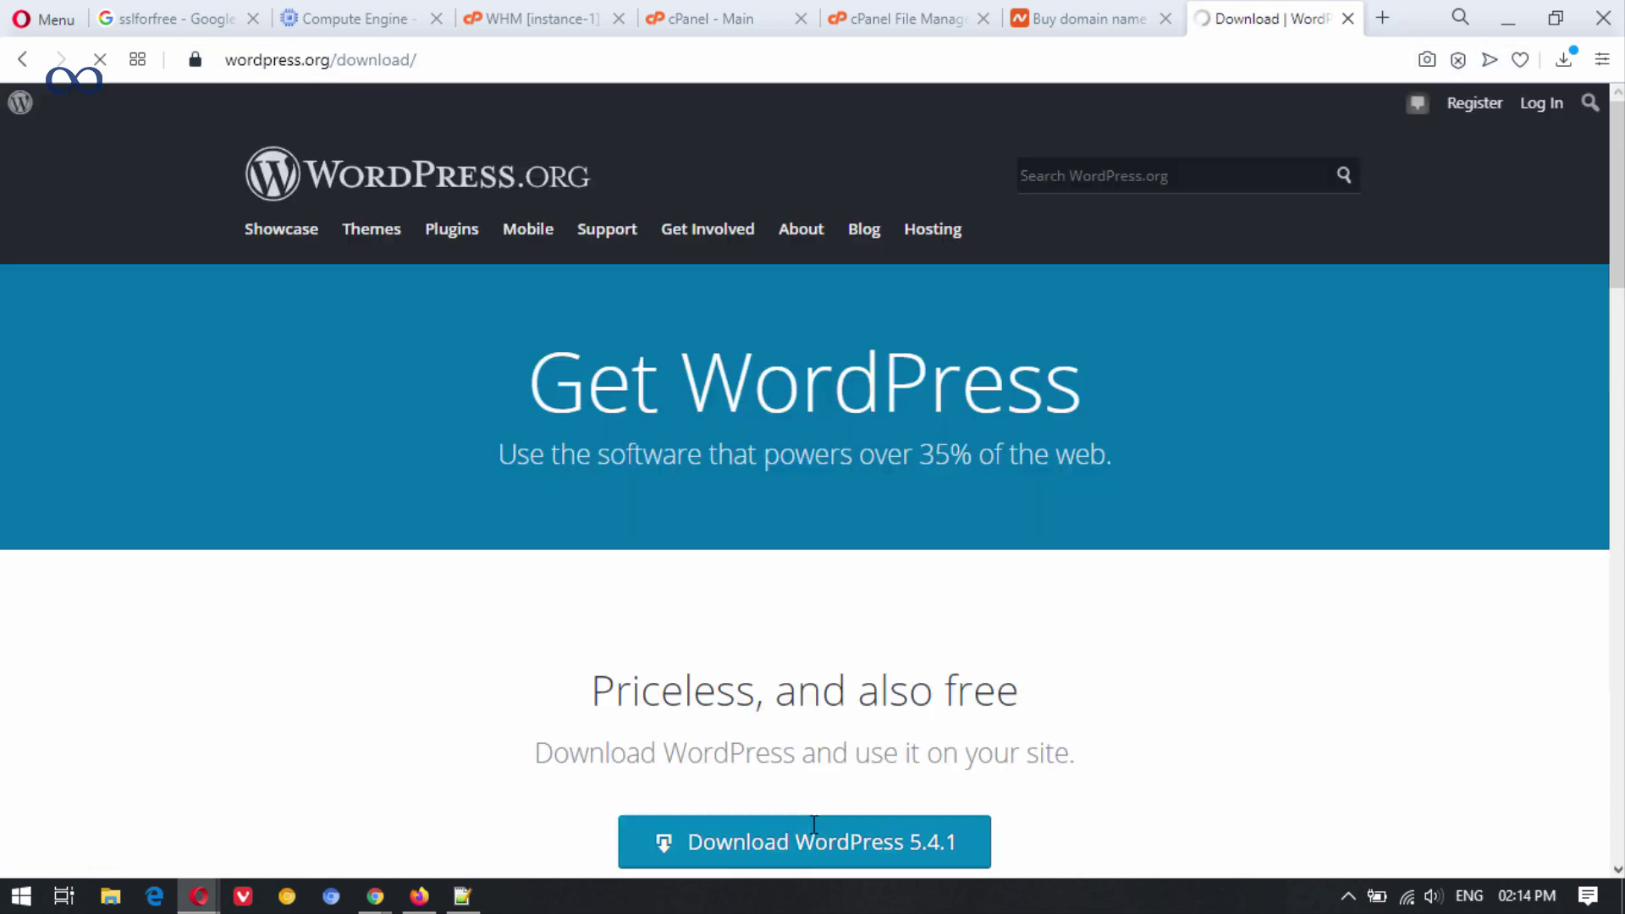
pyautogui.click(813, 841)
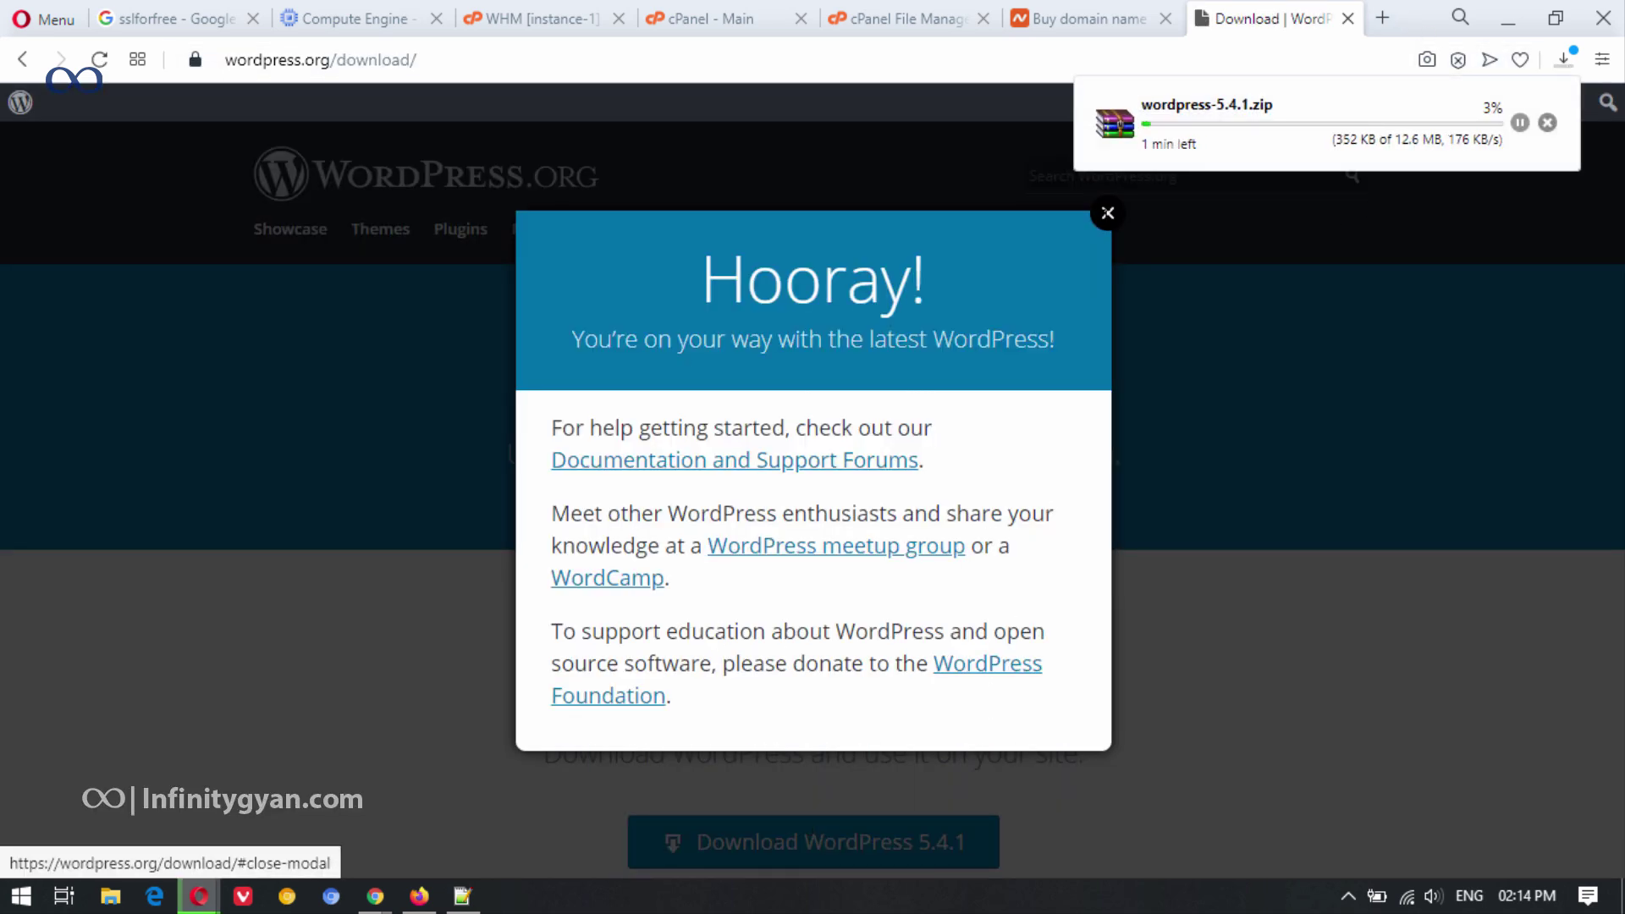
pyautogui.click(1107, 213)
pyautogui.click(1564, 59)
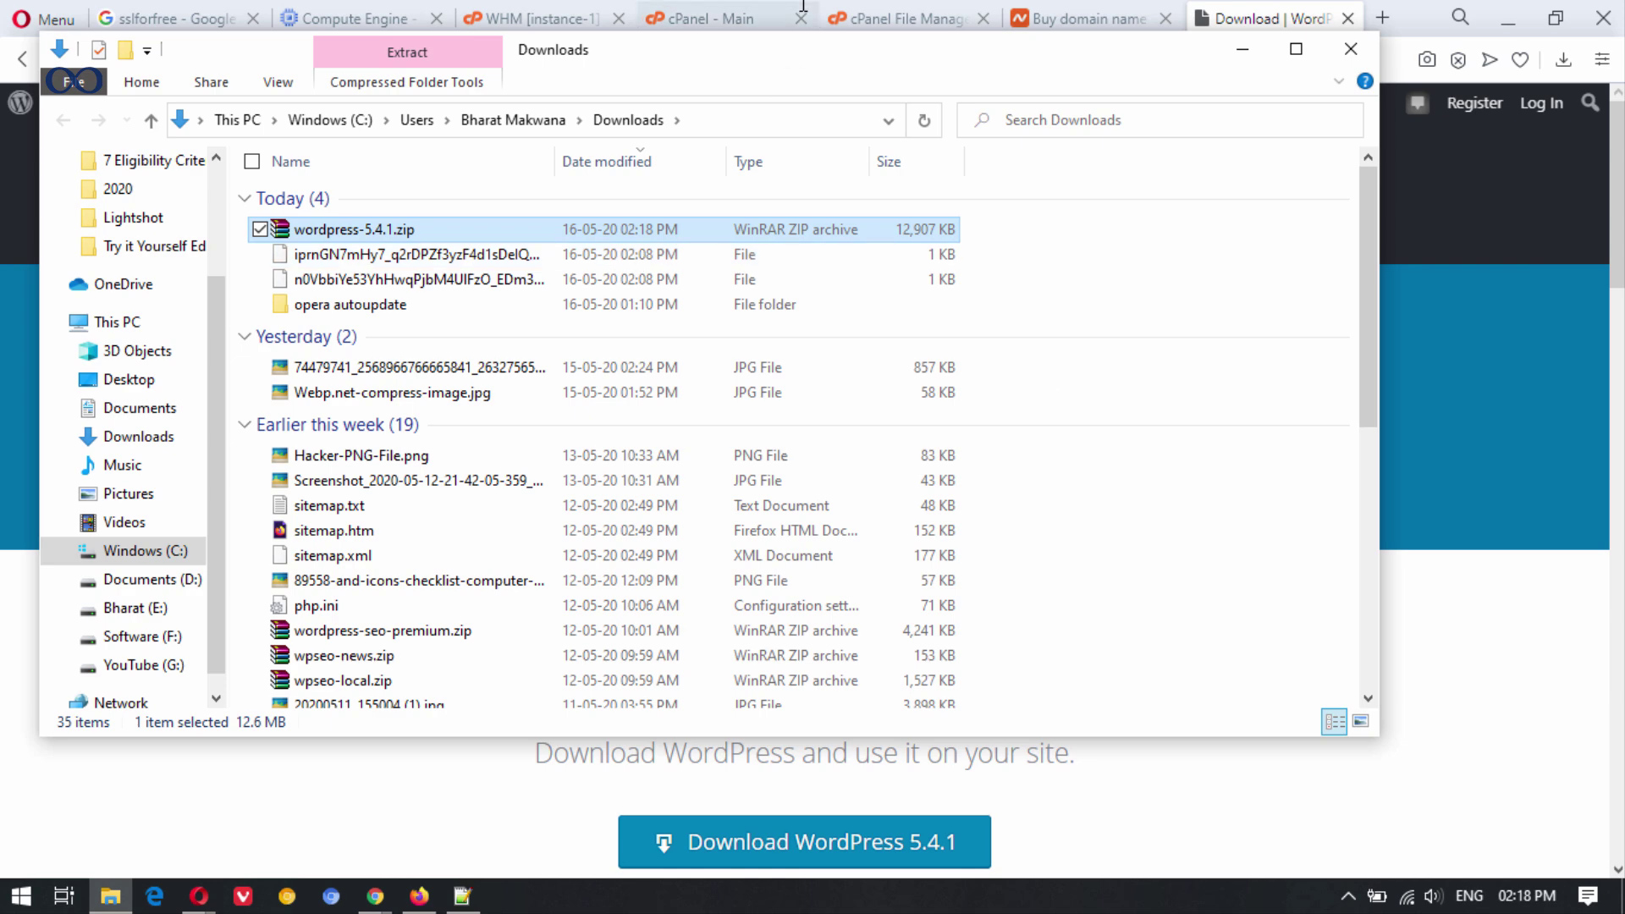
pyautogui.click(881, 12)
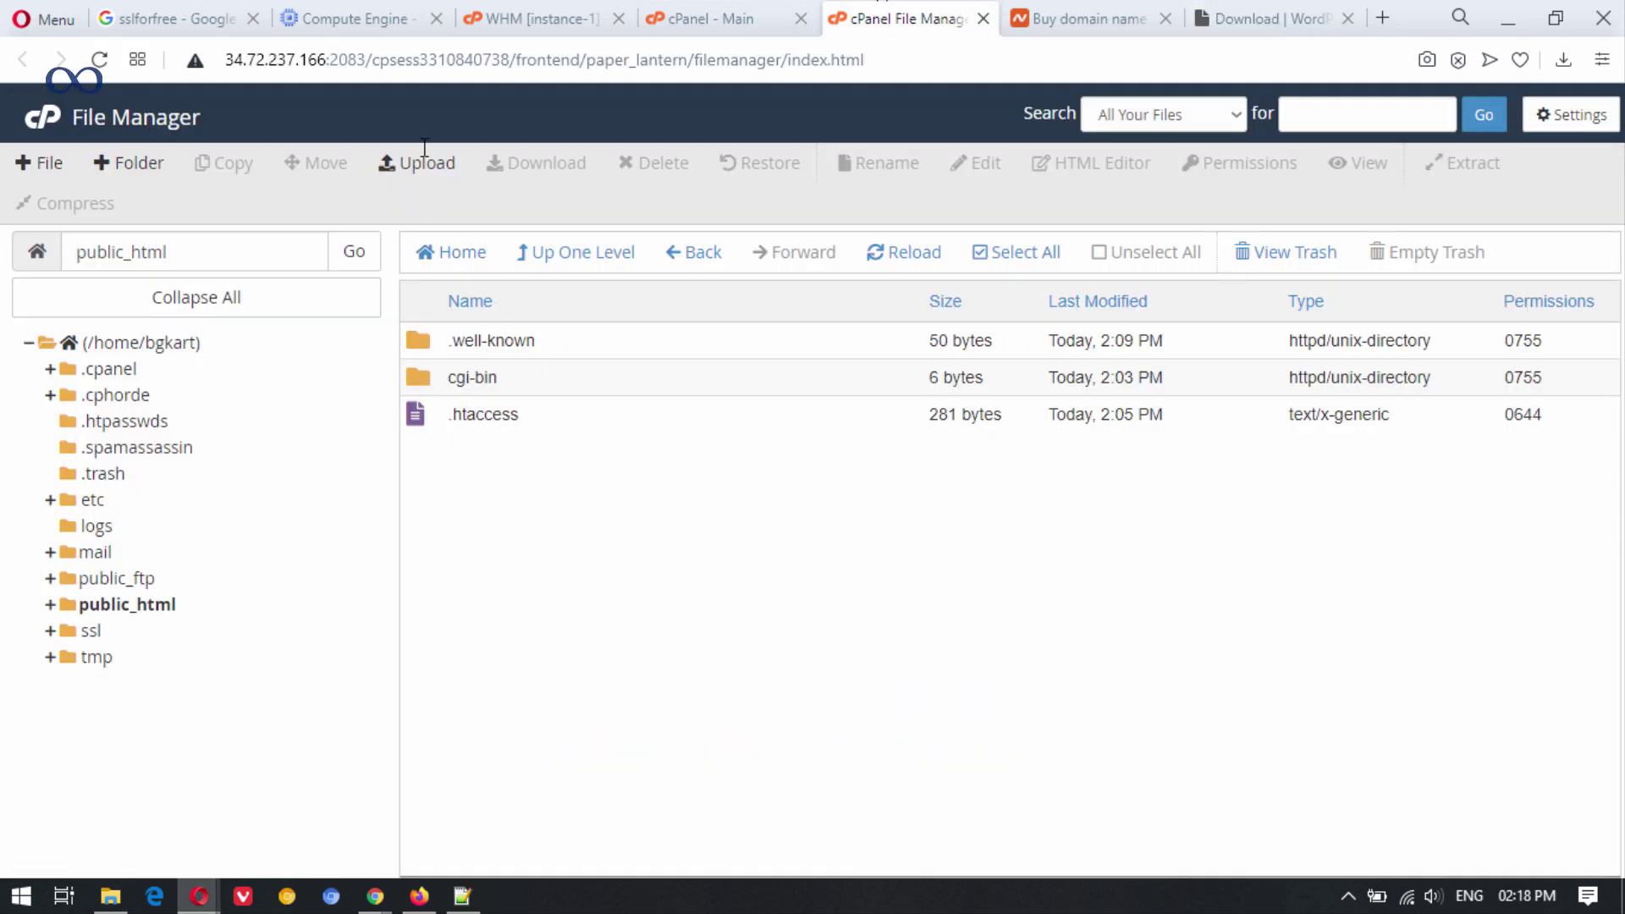
# Upload wordpress-5.4.1.zip into public_html
pyautogui.click(436, 163)
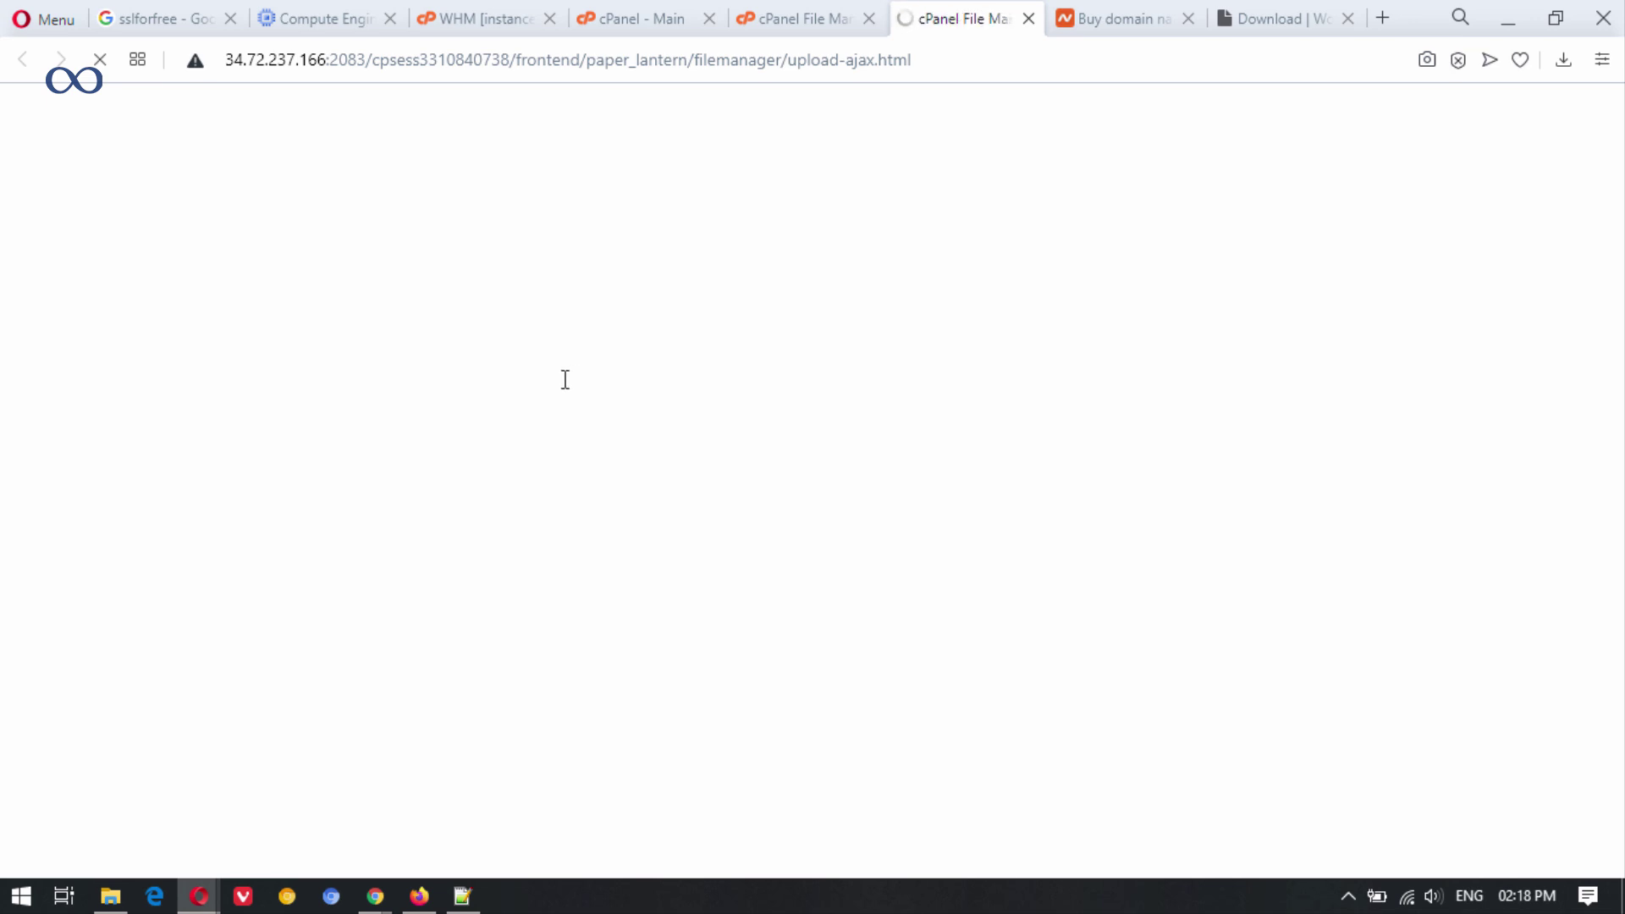
pyautogui.click(783, 498)
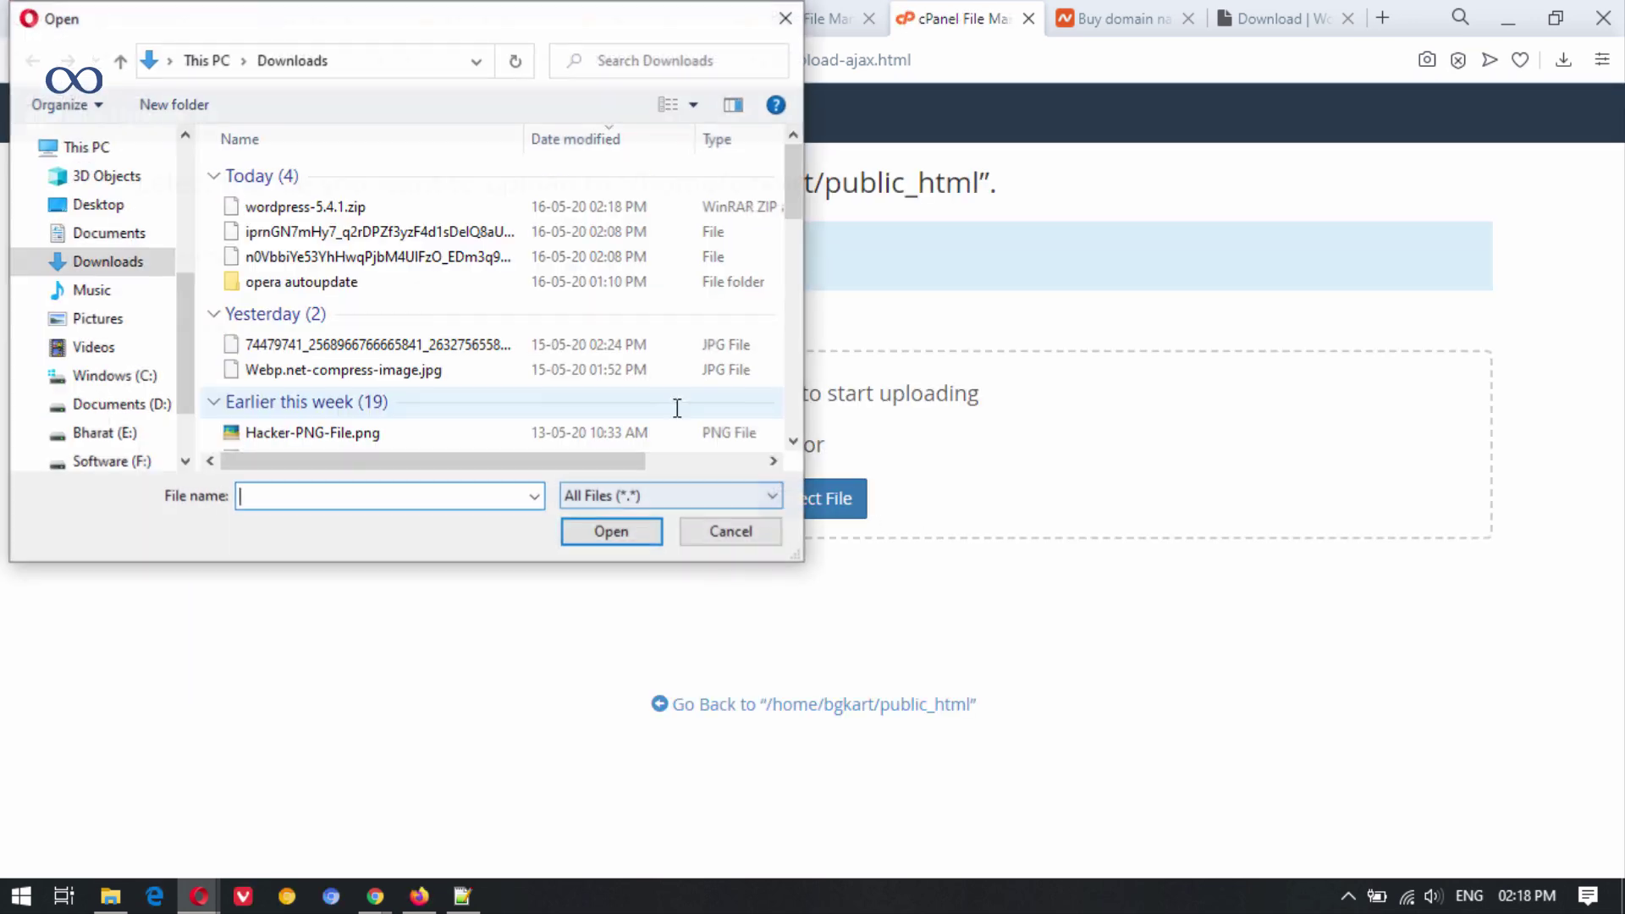
pyautogui.doubleClick(330, 206)
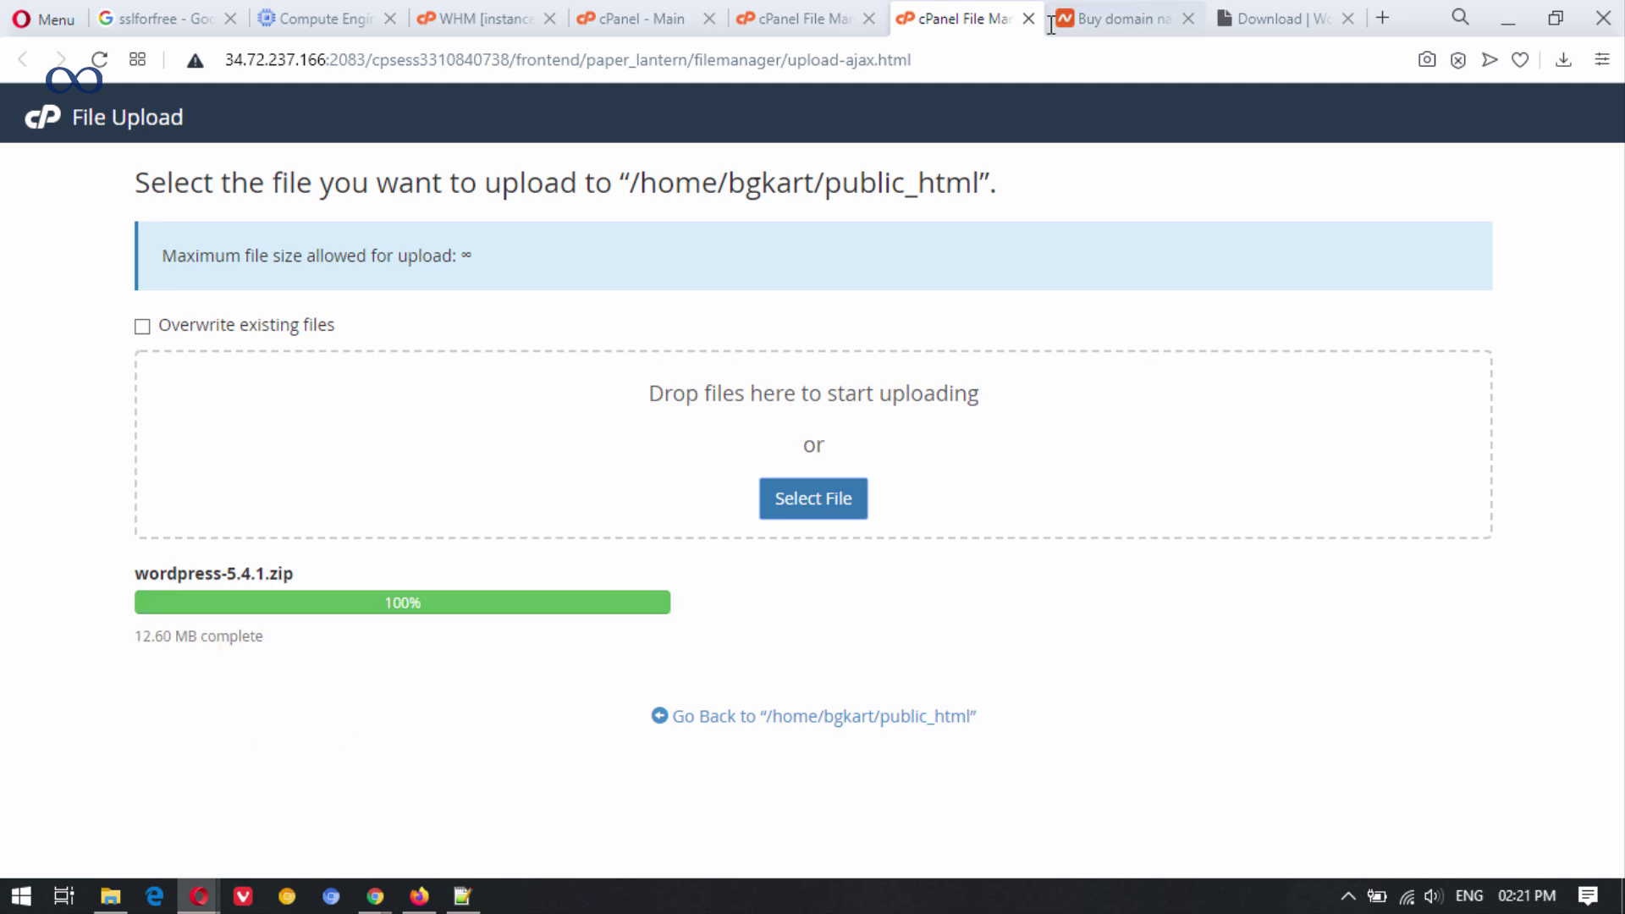
pyautogui.click(1029, 19)
pyautogui.click(909, 255)
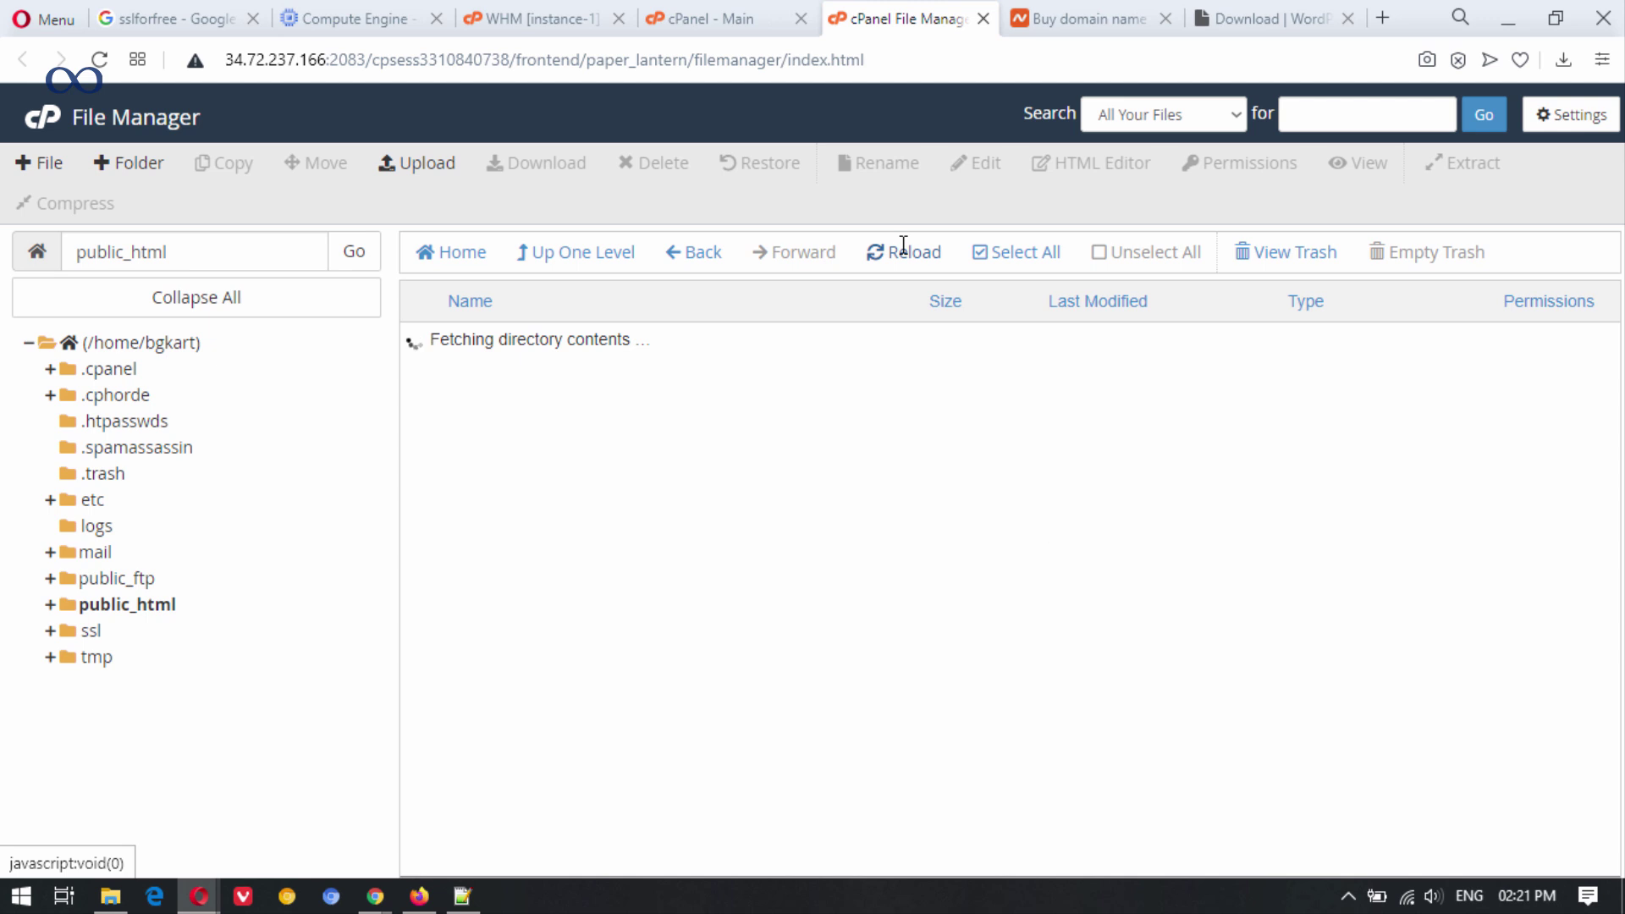
# Extract wordpress-5.4.1.zip into public_html and delete the zip archive
pyautogui.click(689, 454)
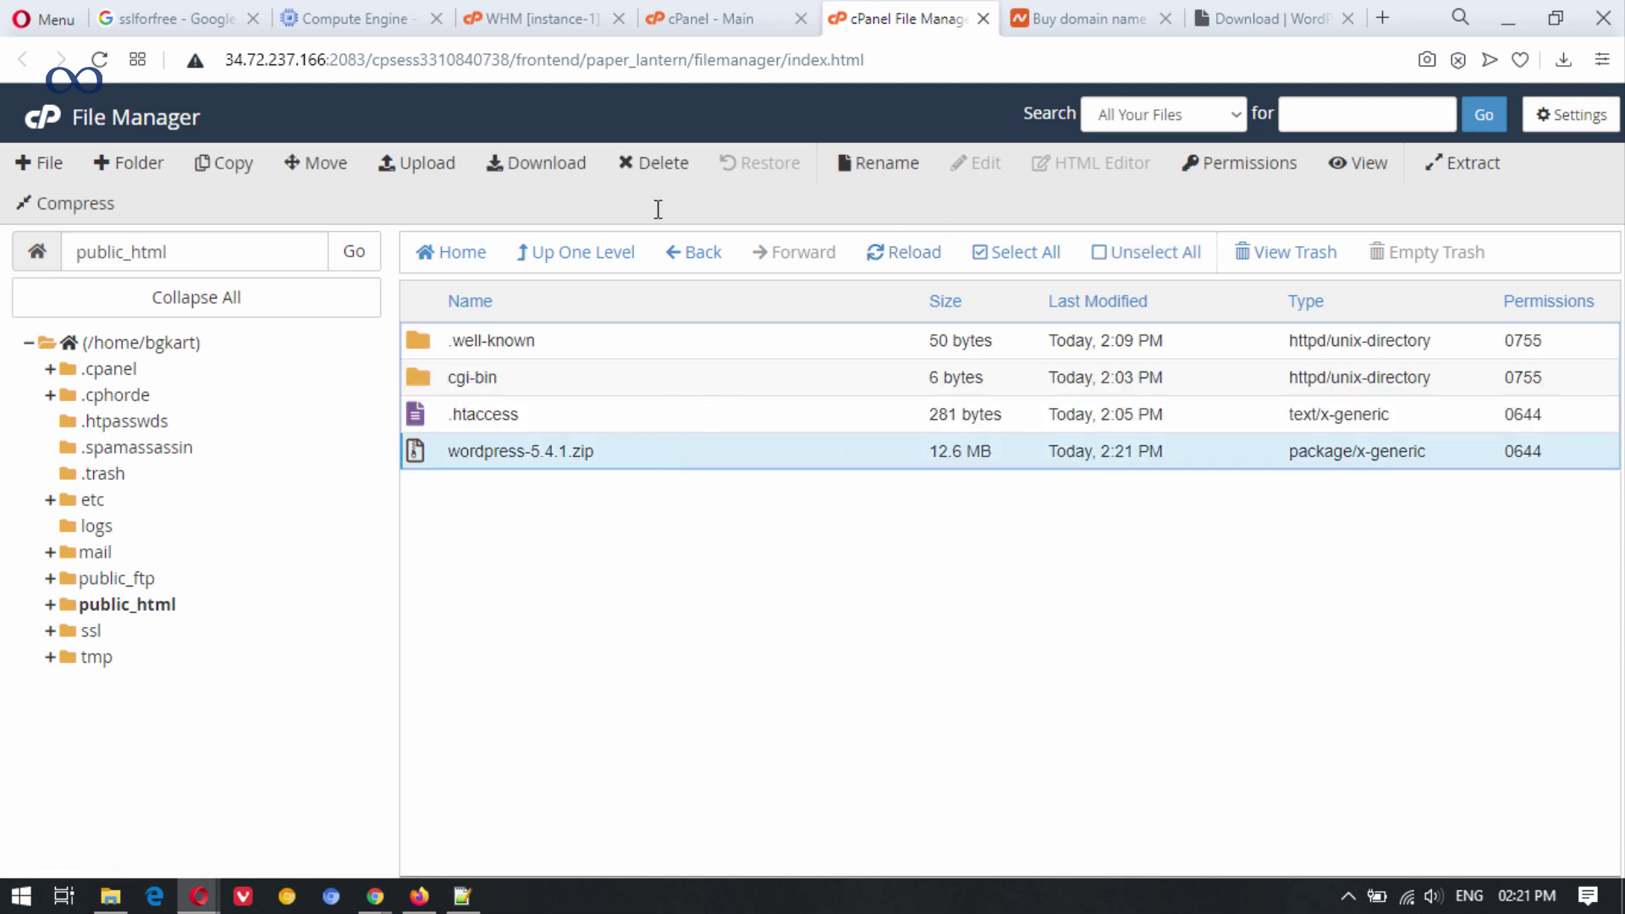
pyautogui.click(1460, 163)
pyautogui.click(972, 595)
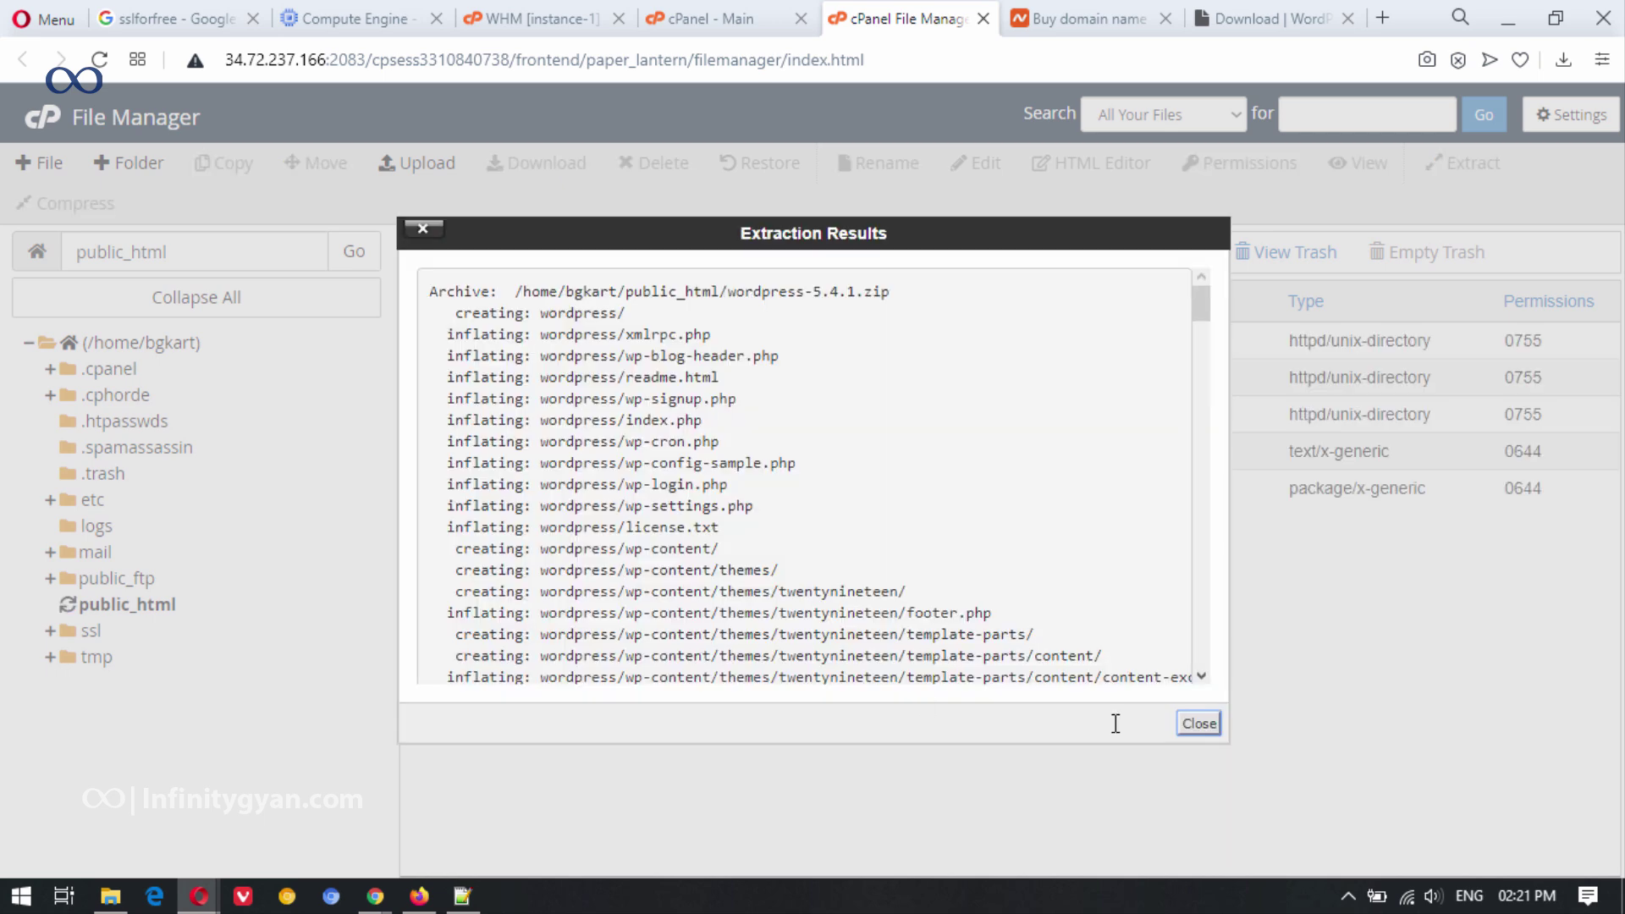
pyautogui.click(1197, 722)
pyautogui.press('Delete')
pyautogui.click(1010, 556)
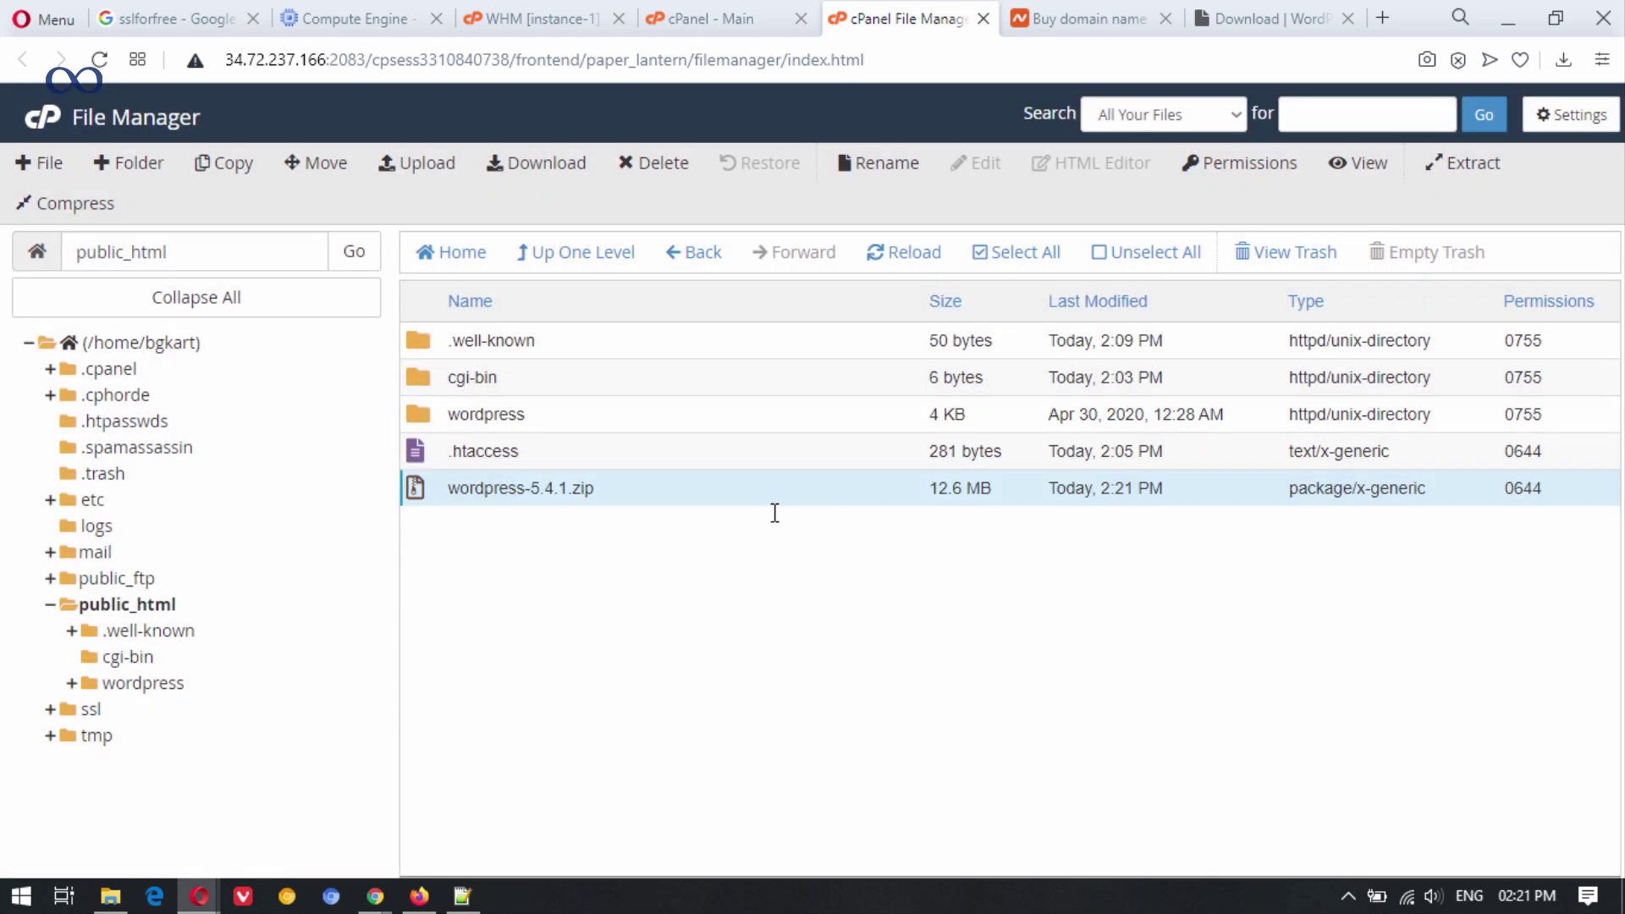
# In the wordpress folder, rename wp-config-sample.php to wp-config.php
pyautogui.click(585, 413)
pyautogui.doubleClick(585, 414)
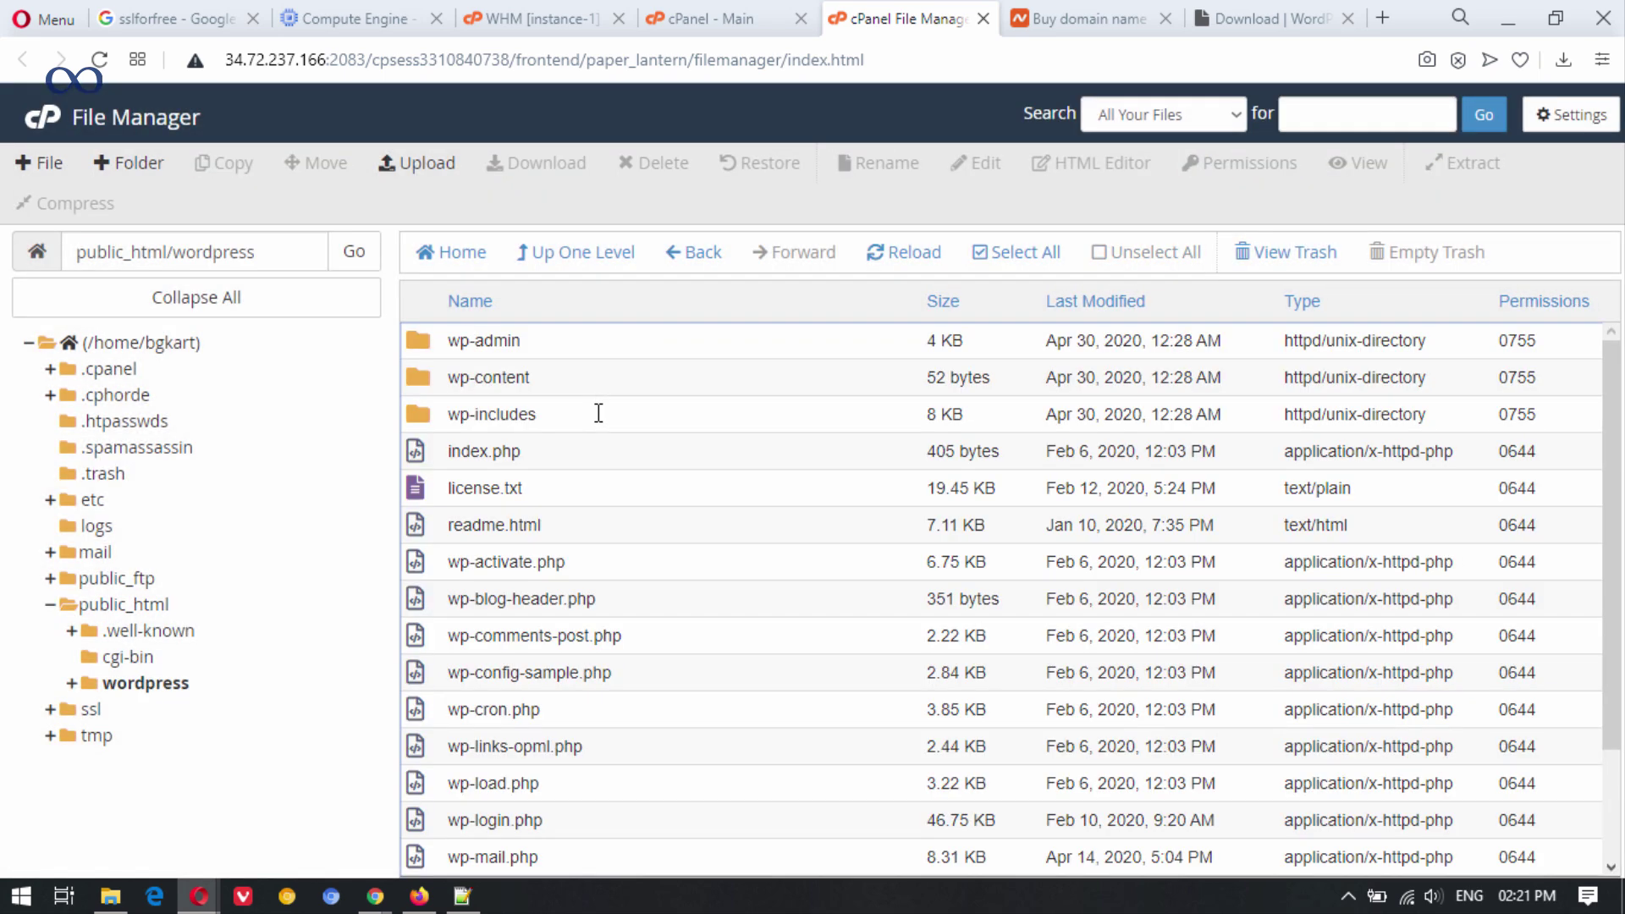
pyautogui.click(629, 671)
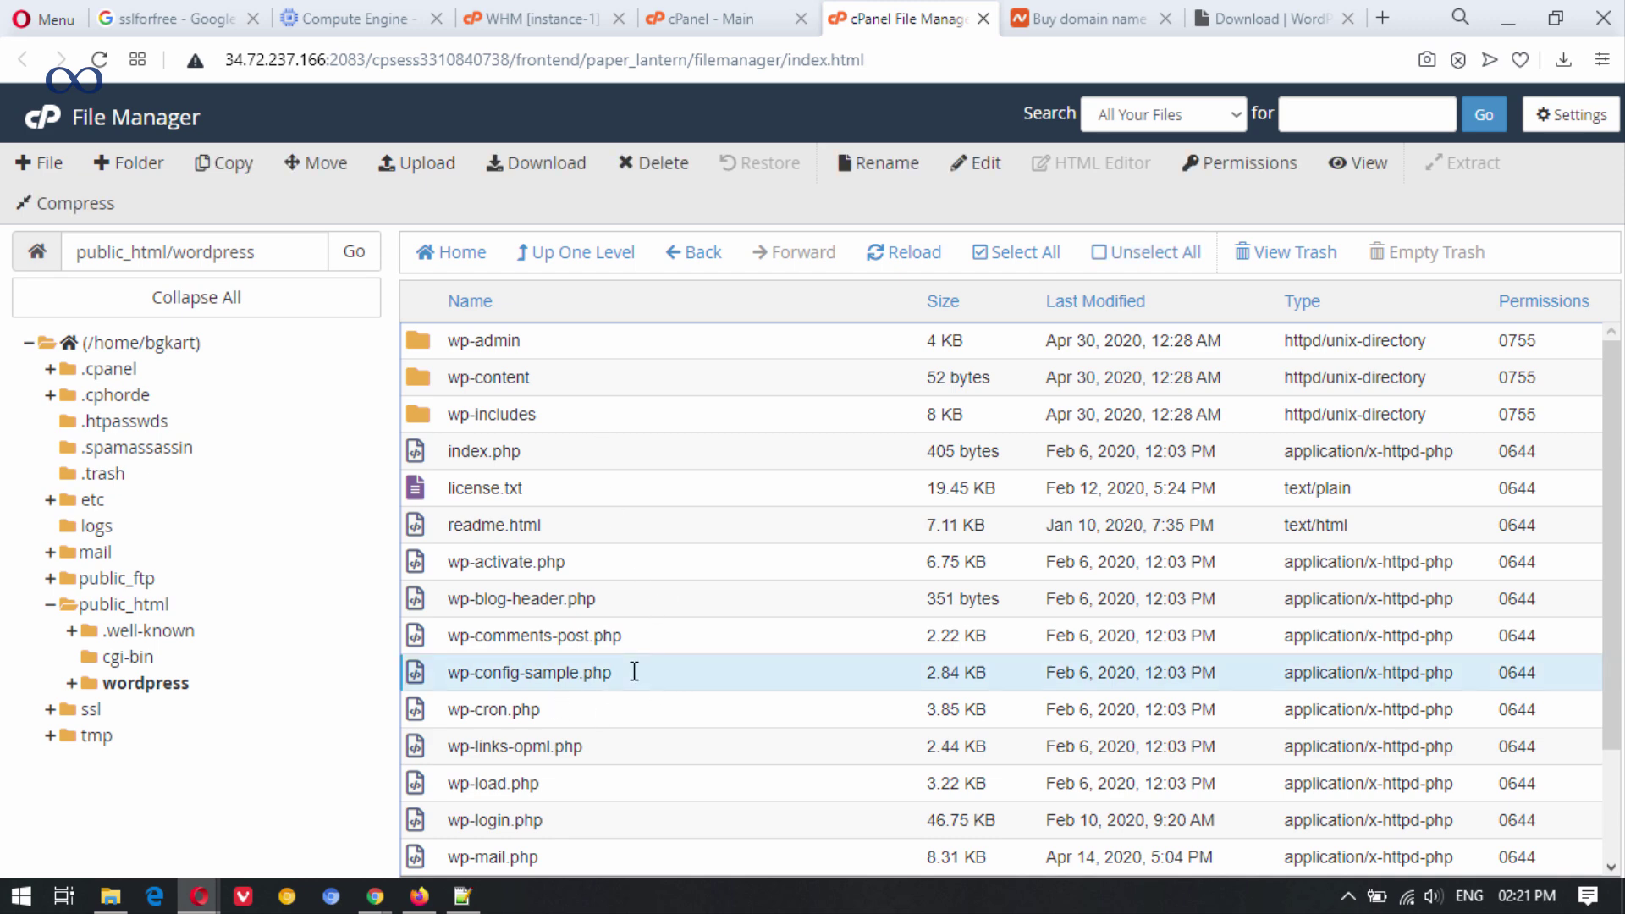
pyautogui.rightClick(633, 671)
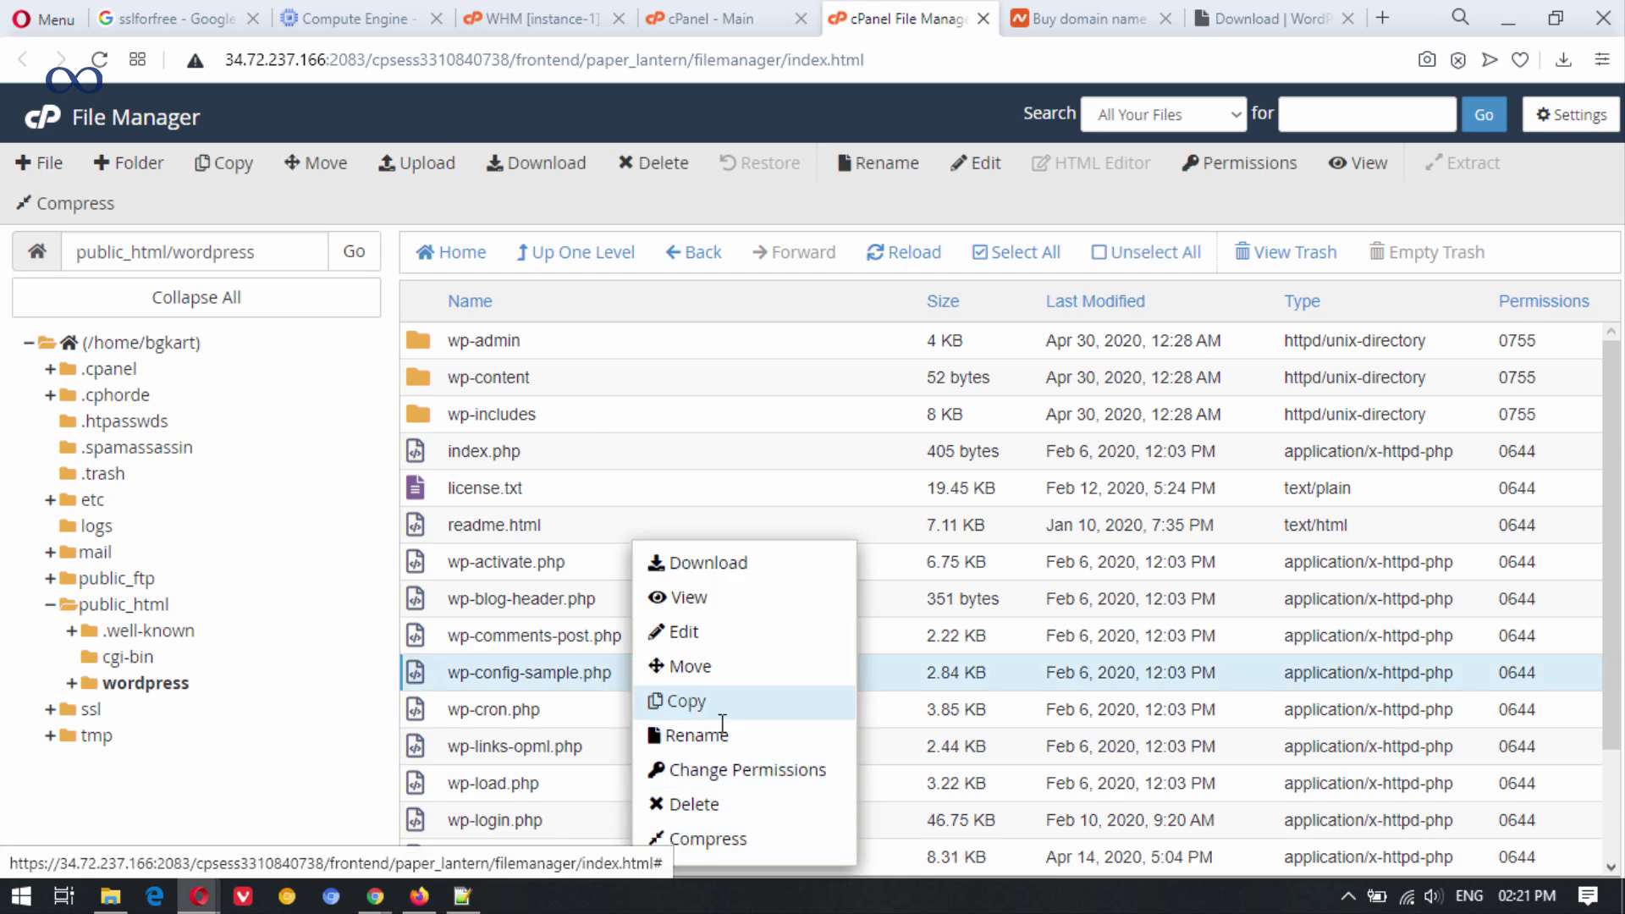
pyautogui.click(696, 735)
pyautogui.moveTo(700, 508); pyautogui.dragTo(645, 509)
pyautogui.press('BackSpace')
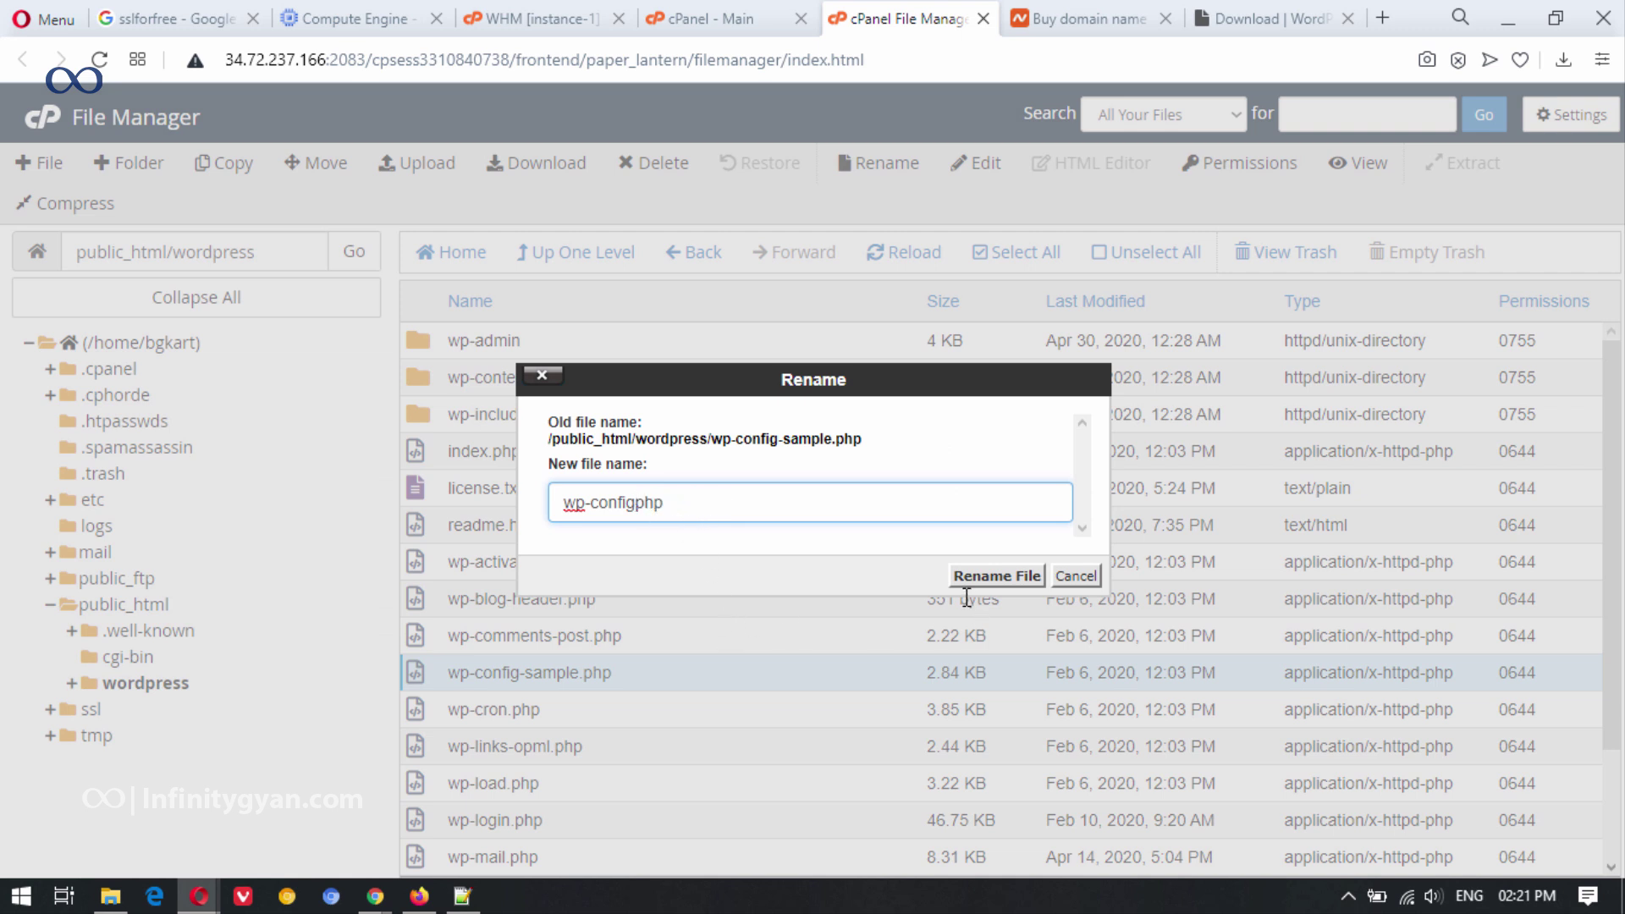
pyautogui.write('.')
pyautogui.click(965, 576)
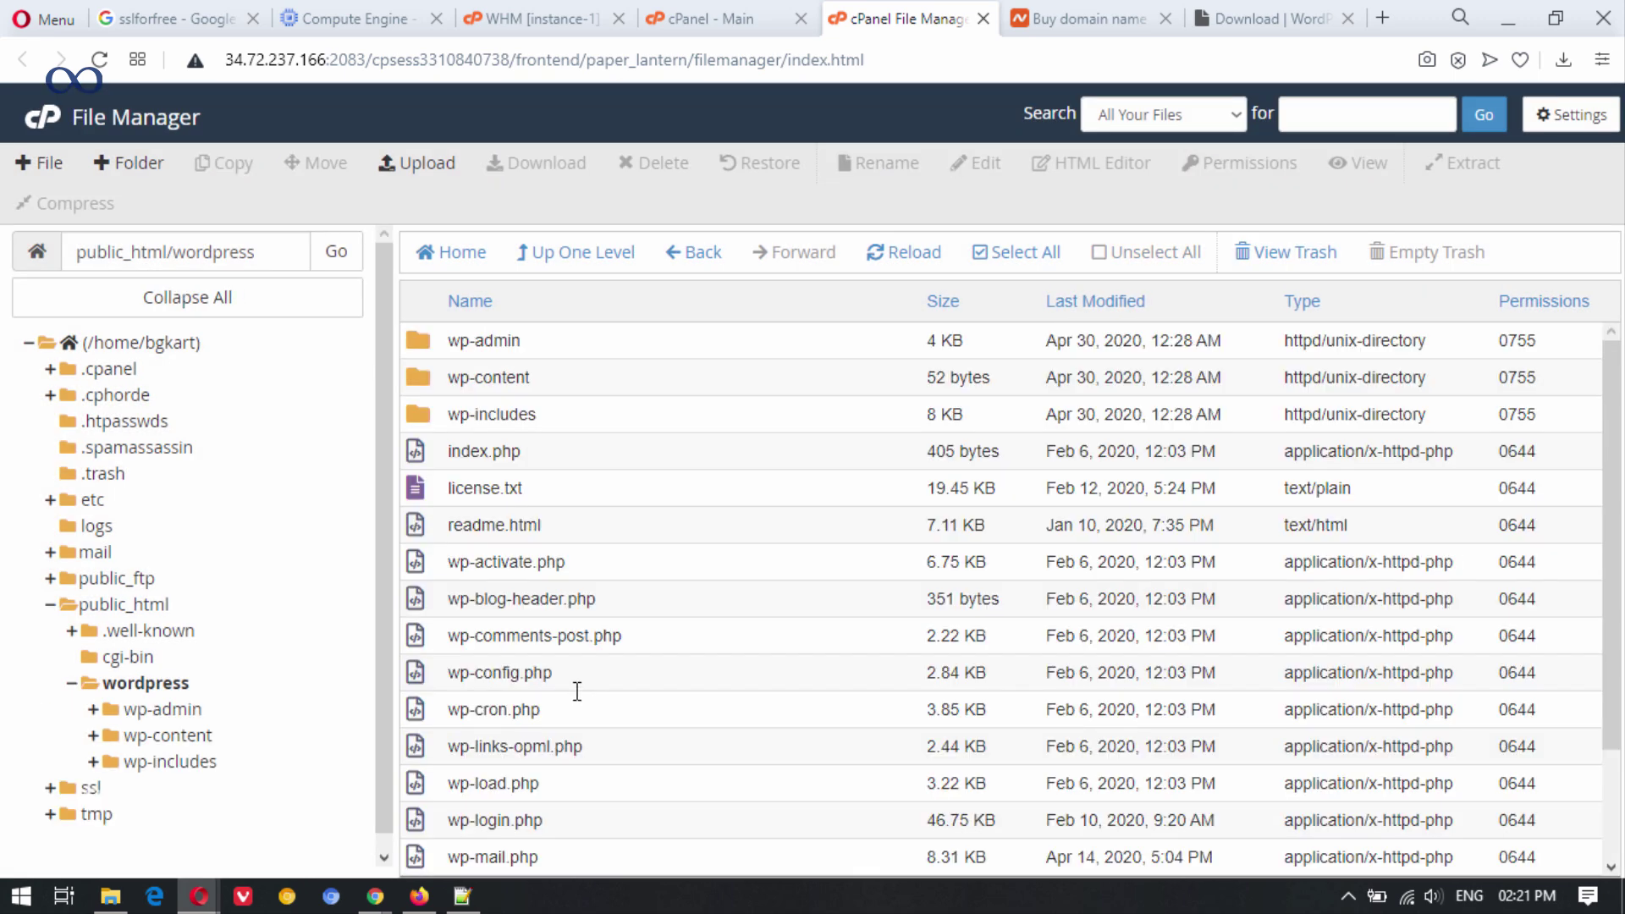
pyautogui.click(602, 672)
# Open wp-config.php in the code editor and copy the database name bgkart_bg
pyautogui.click(980, 162)
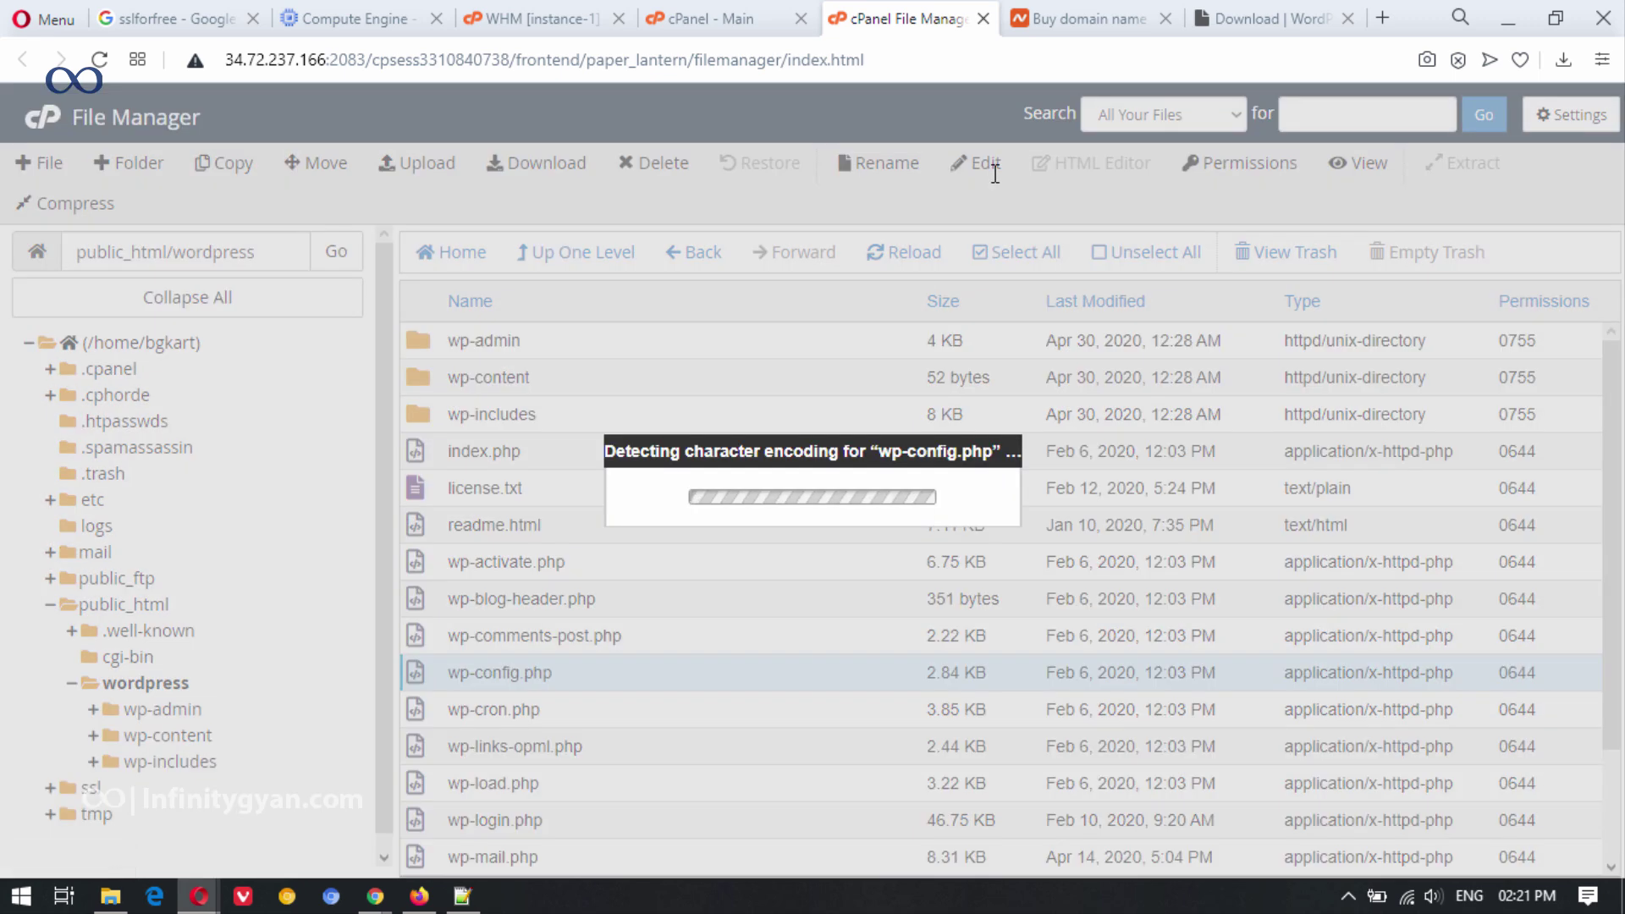
pyautogui.click(1027, 663)
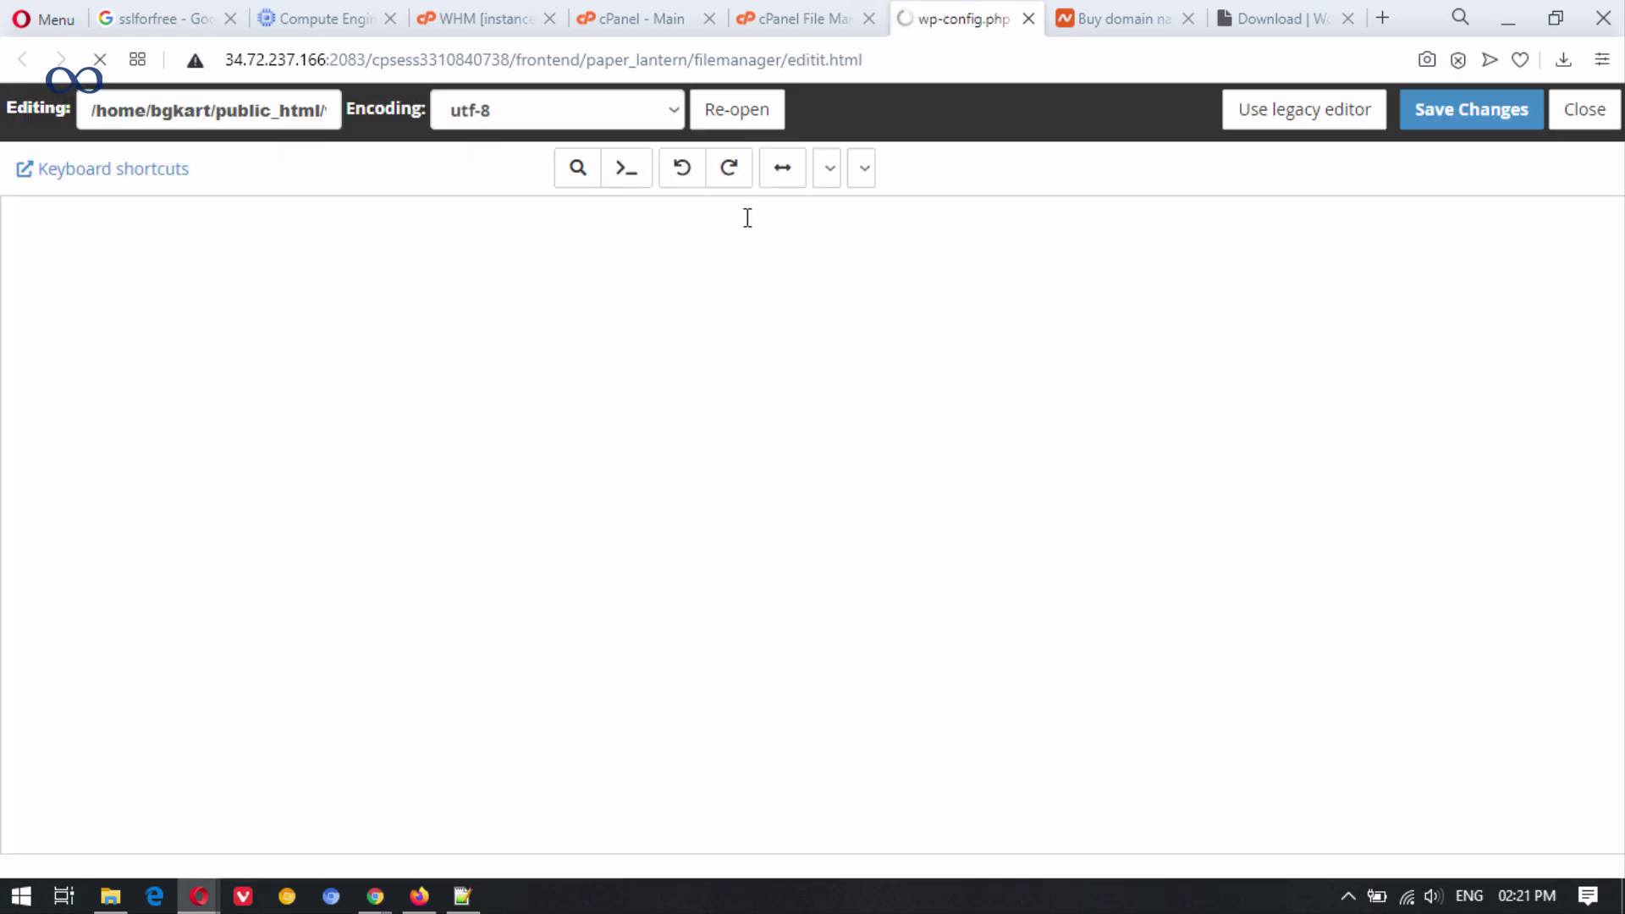
pyautogui.click(640, 7)
pyautogui.scroll(-1, 522, 663)
pyautogui.scroll(-4, 523, 663)
pyautogui.click(545, 322)
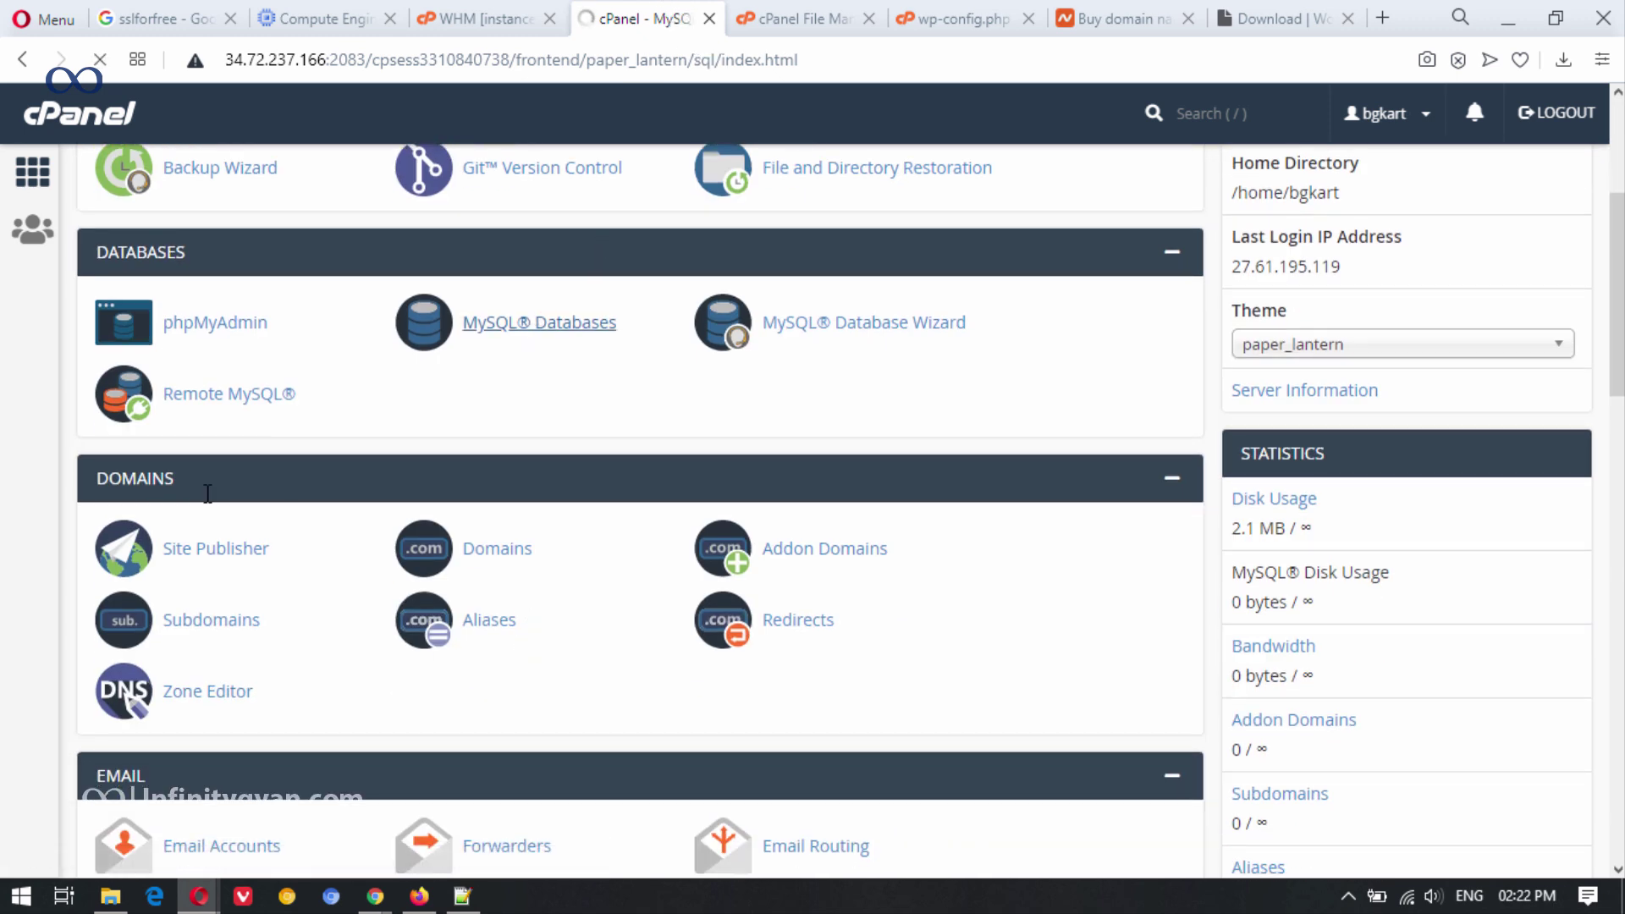
pyautogui.scroll(-8, 415, 548)
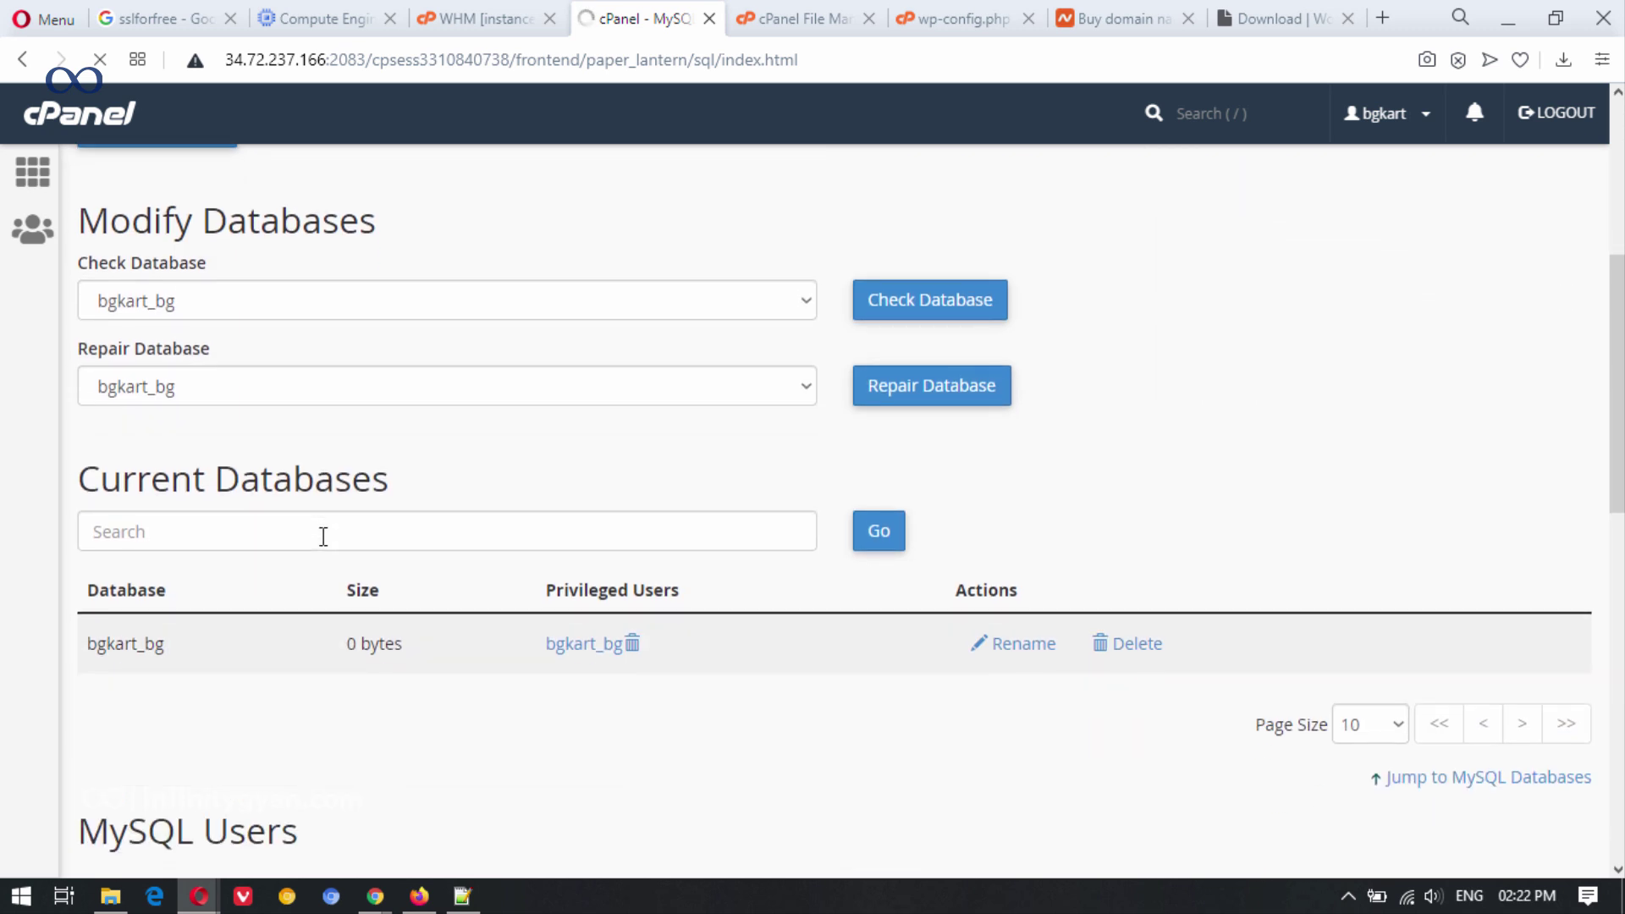
pyautogui.moveTo(180, 410); pyautogui.dragTo(89, 408)
pyautogui.hotkey('ctrl', 'c')
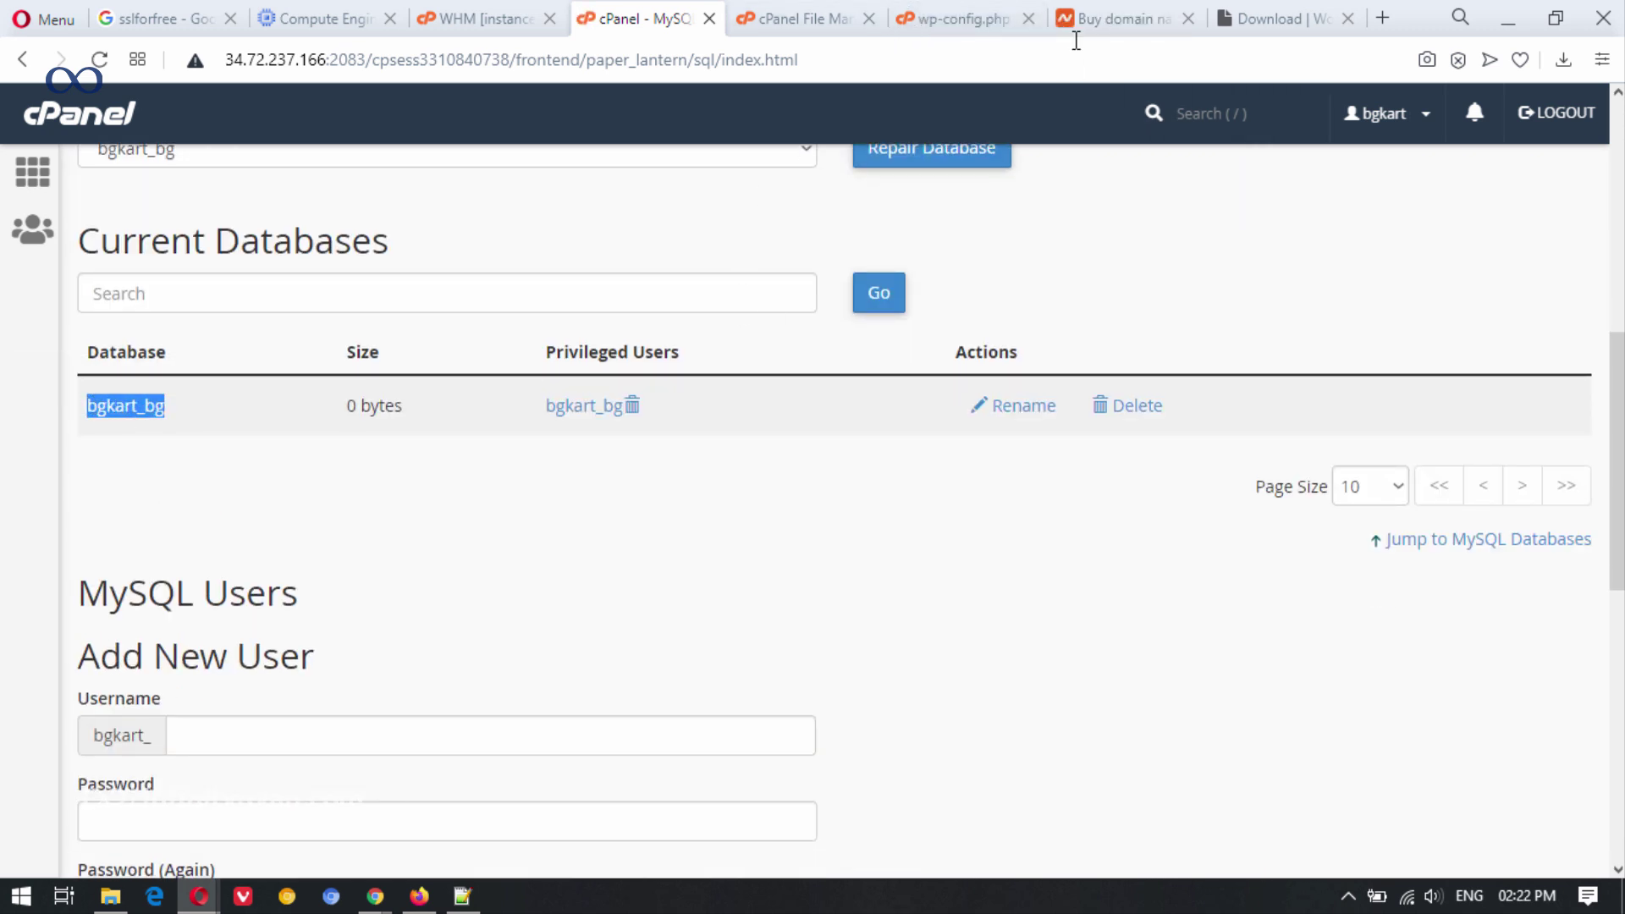
# Set DB_NAME and DB_USER to bgkart_bg, enter the database password, and save
pyautogui.click(1028, 4)
pyautogui.scroll(-2, 414, 554)
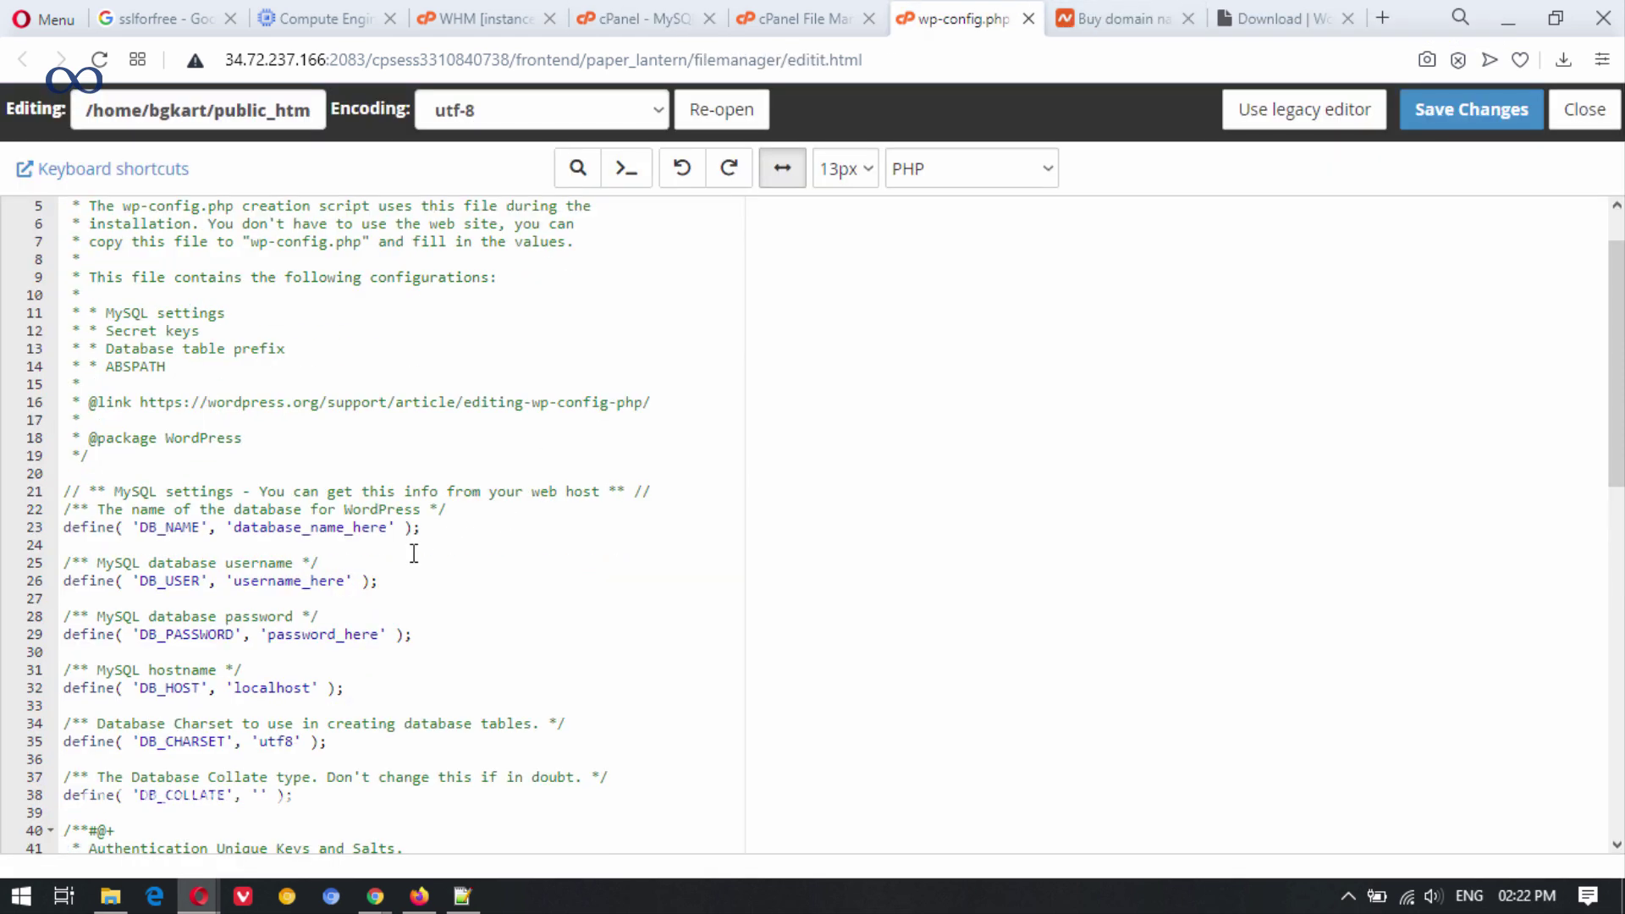
pyautogui.moveTo(387, 530); pyautogui.dragTo(240, 528)
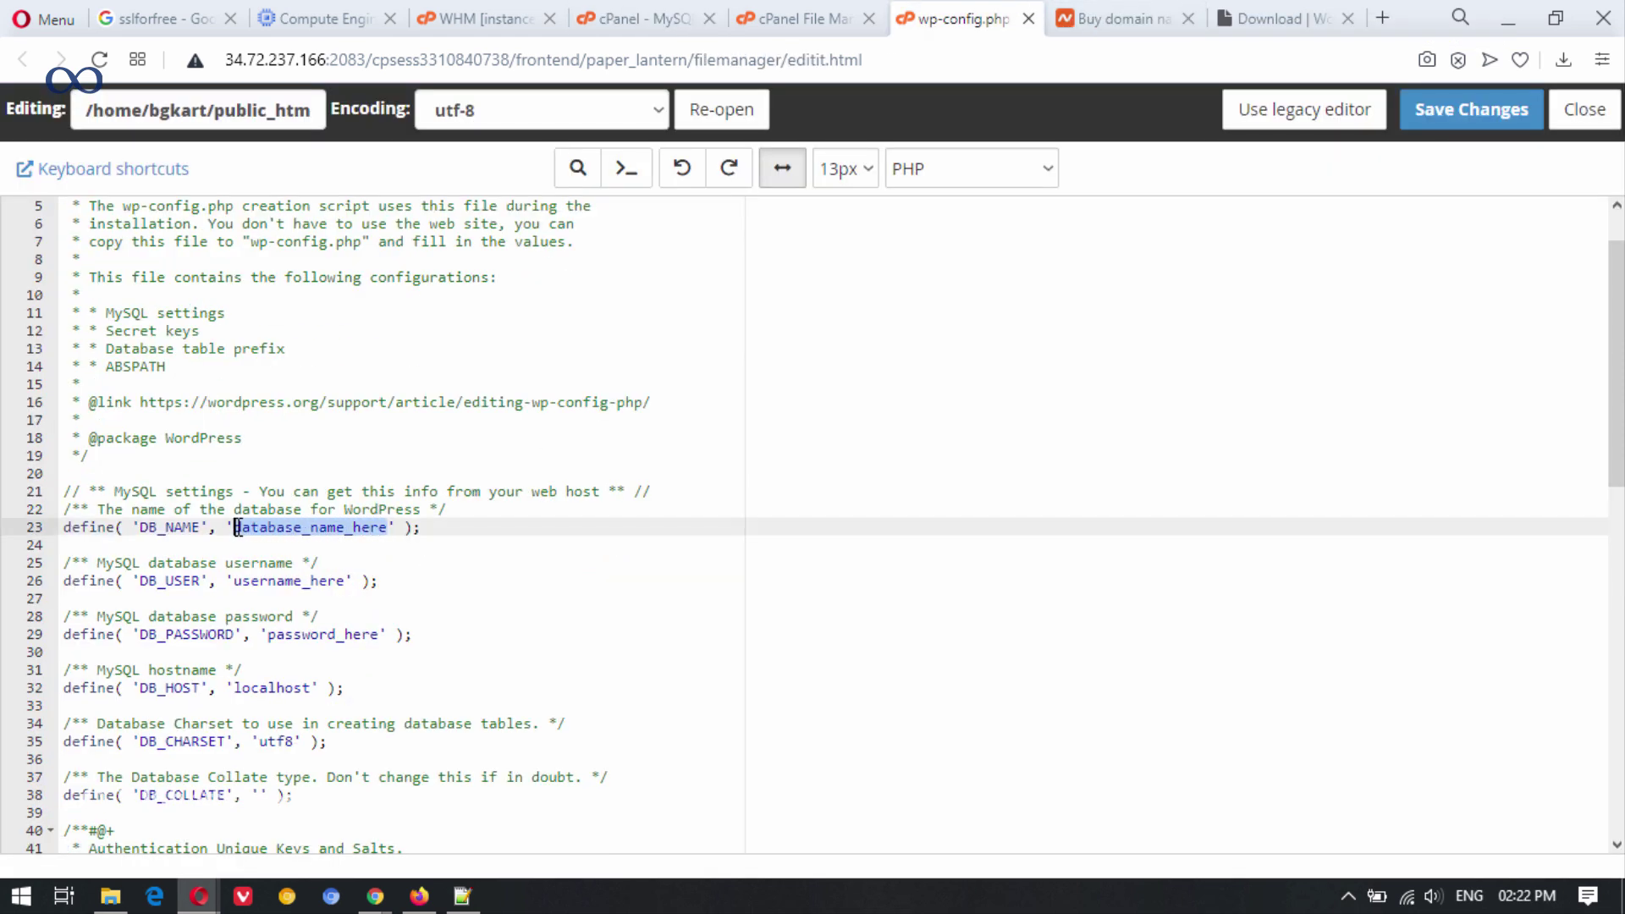
pyautogui.hotkey('ctrl', 'v')
pyautogui.moveTo(347, 581); pyautogui.dragTo(235, 582)
pyautogui.hotkey('ctrl', 'v')
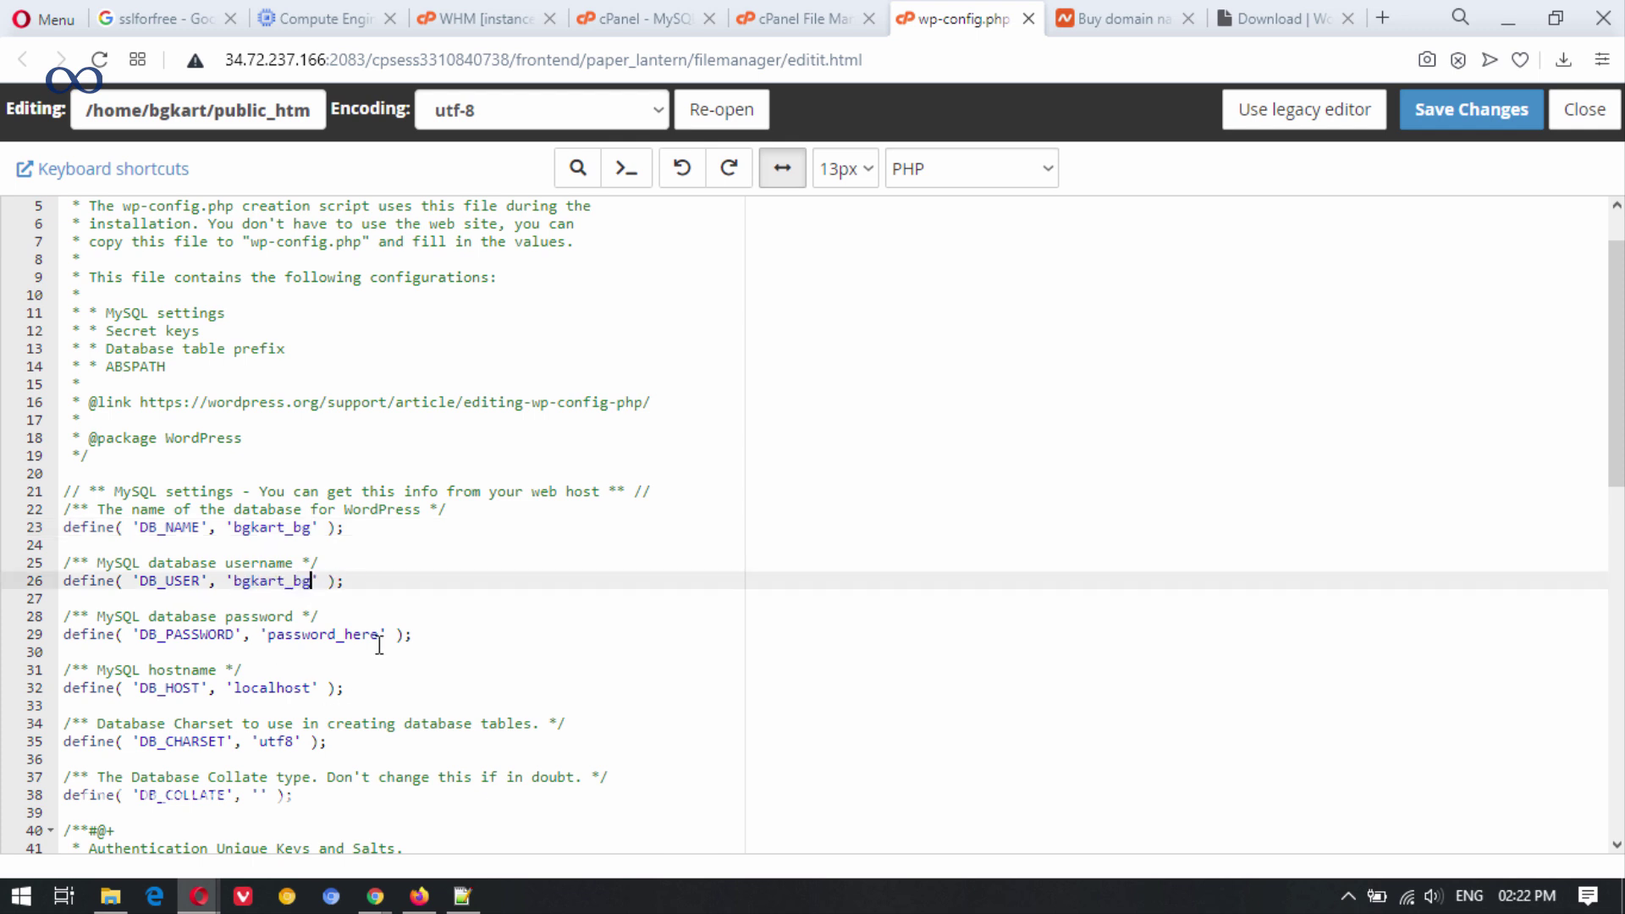
pyautogui.click(379, 635)
pyautogui.moveTo(379, 635); pyautogui.dragTo(271, 639)
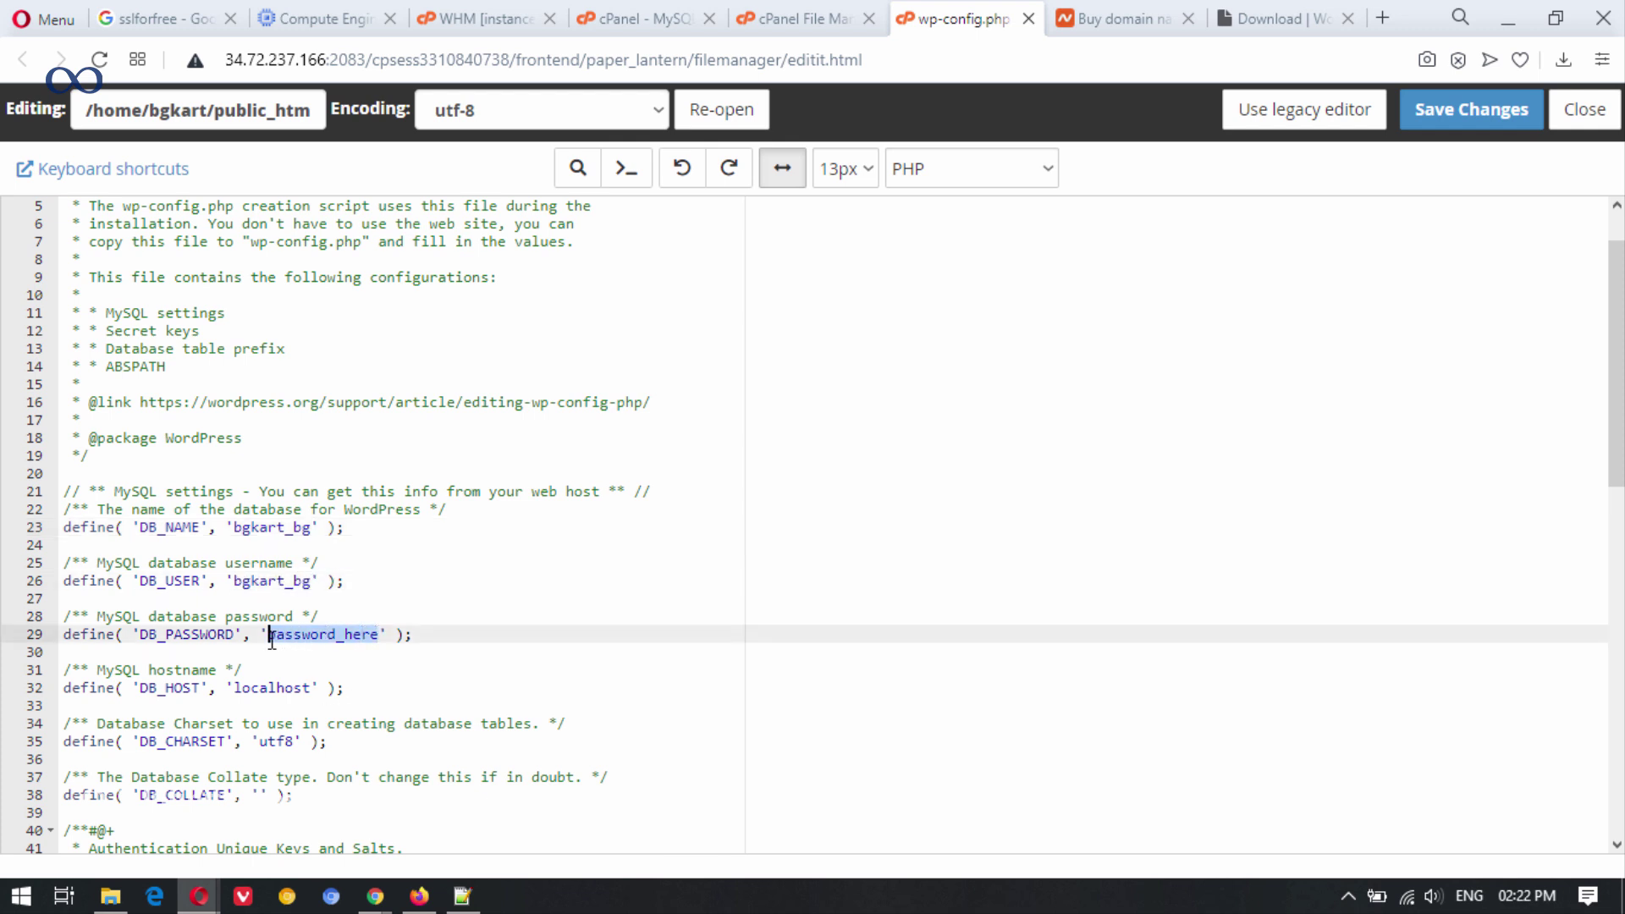
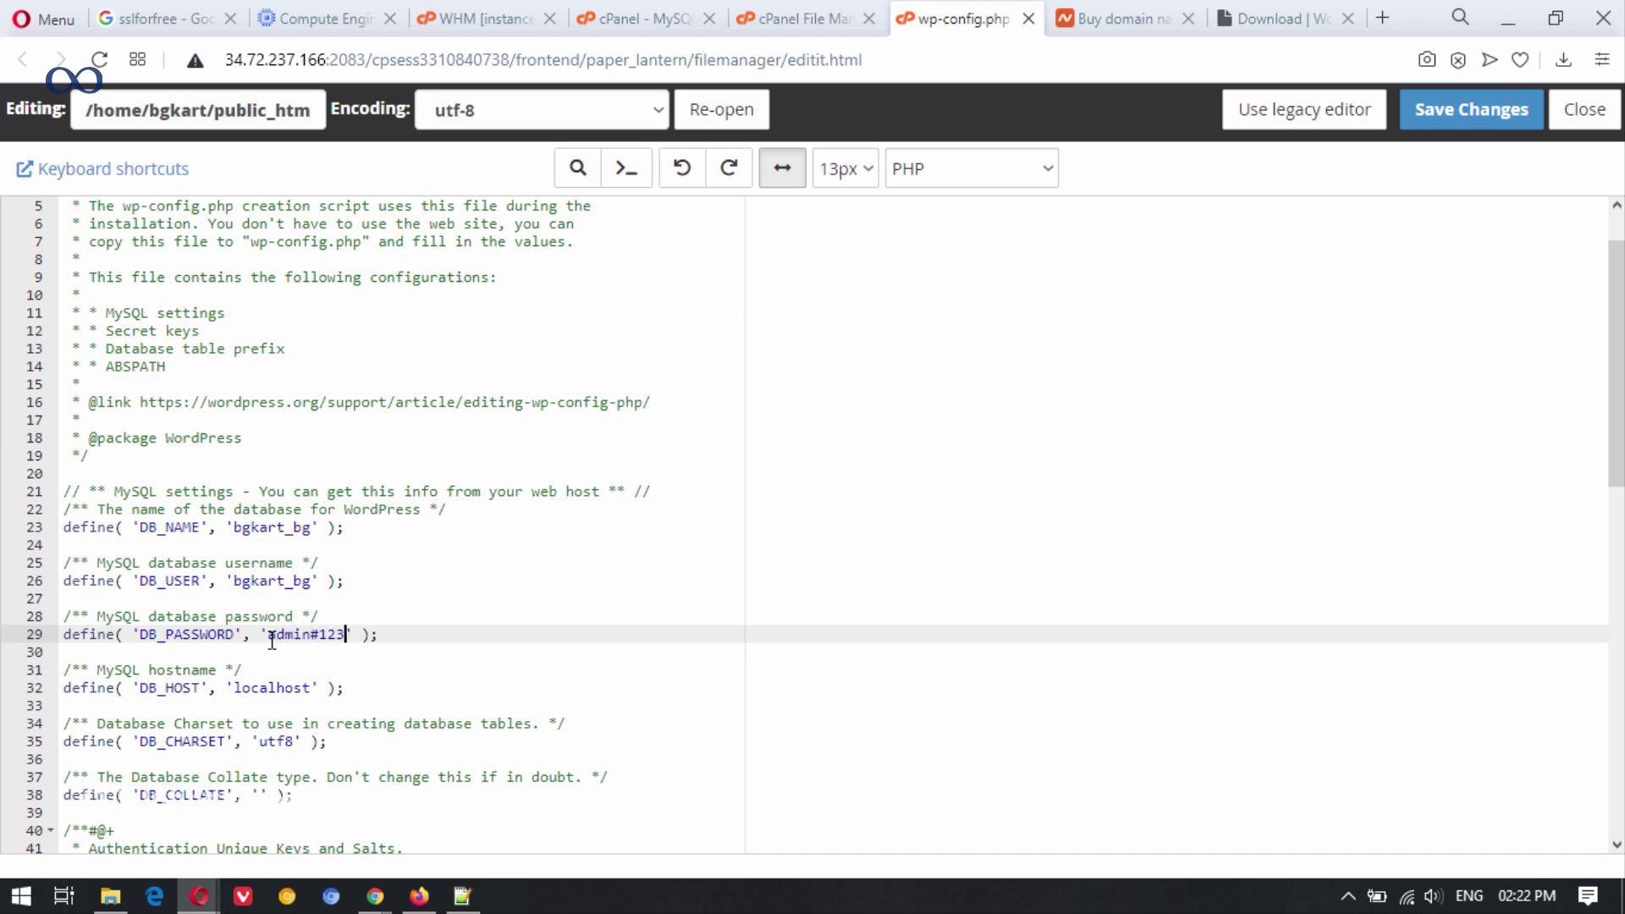
pyautogui.click(1433, 127)
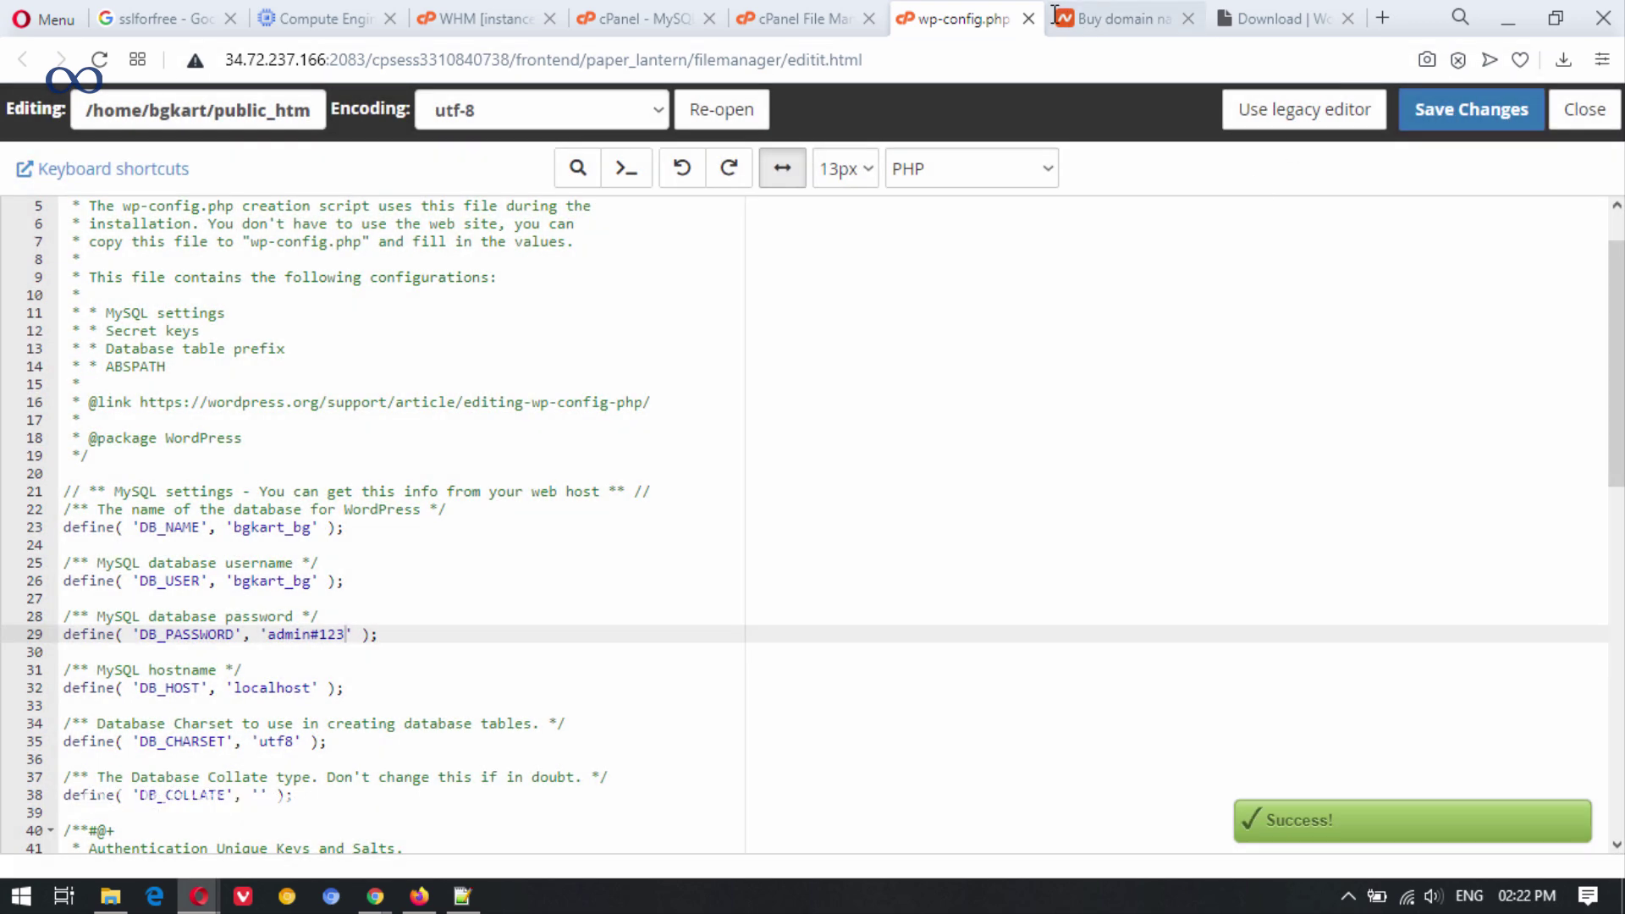
pyautogui.click(1028, 18)
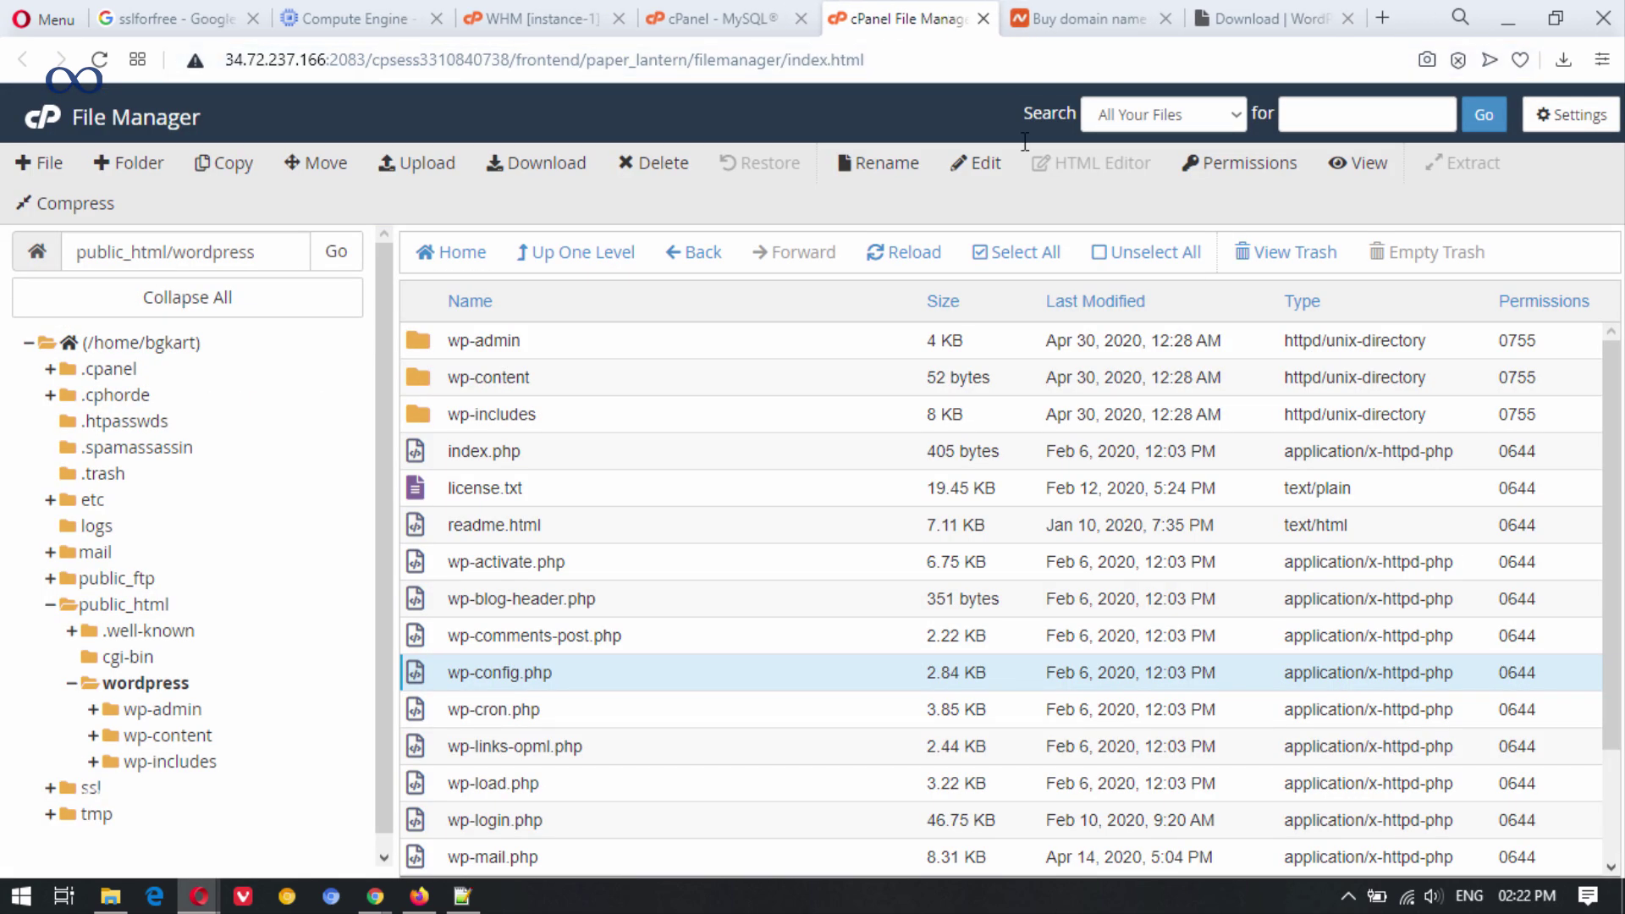
# Move all files from the wordpress folder up into public_html
pyautogui.click(1015, 252)
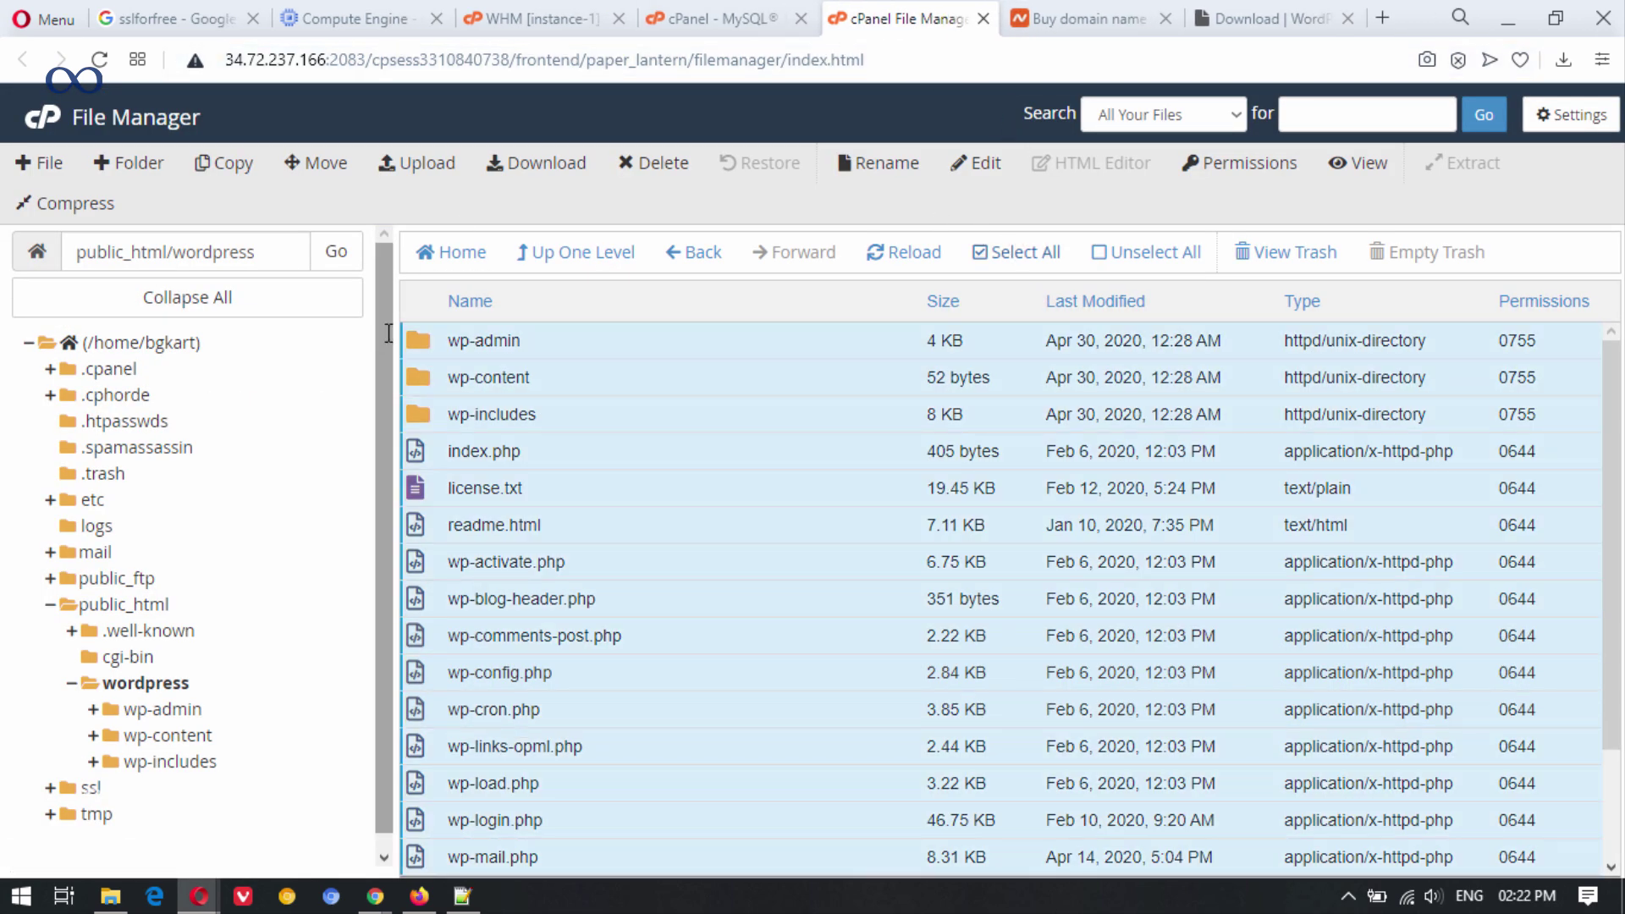
pyautogui.click(311, 163)
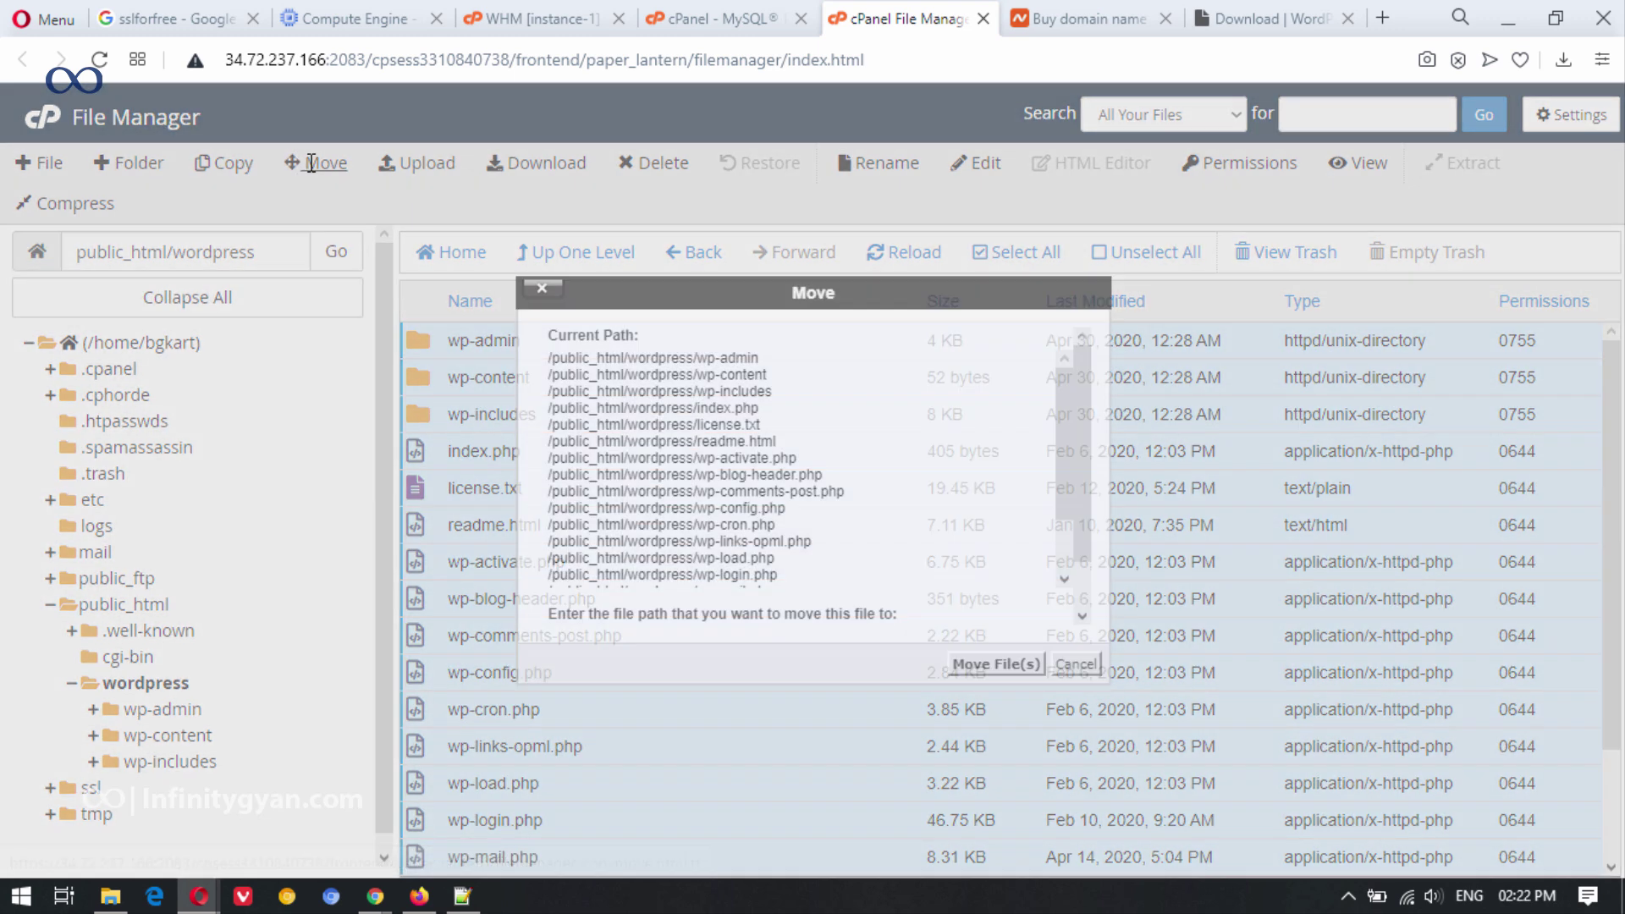
pyautogui.moveTo(800, 586); pyautogui.dragTo(706, 586)
pyautogui.press('BackSpace')
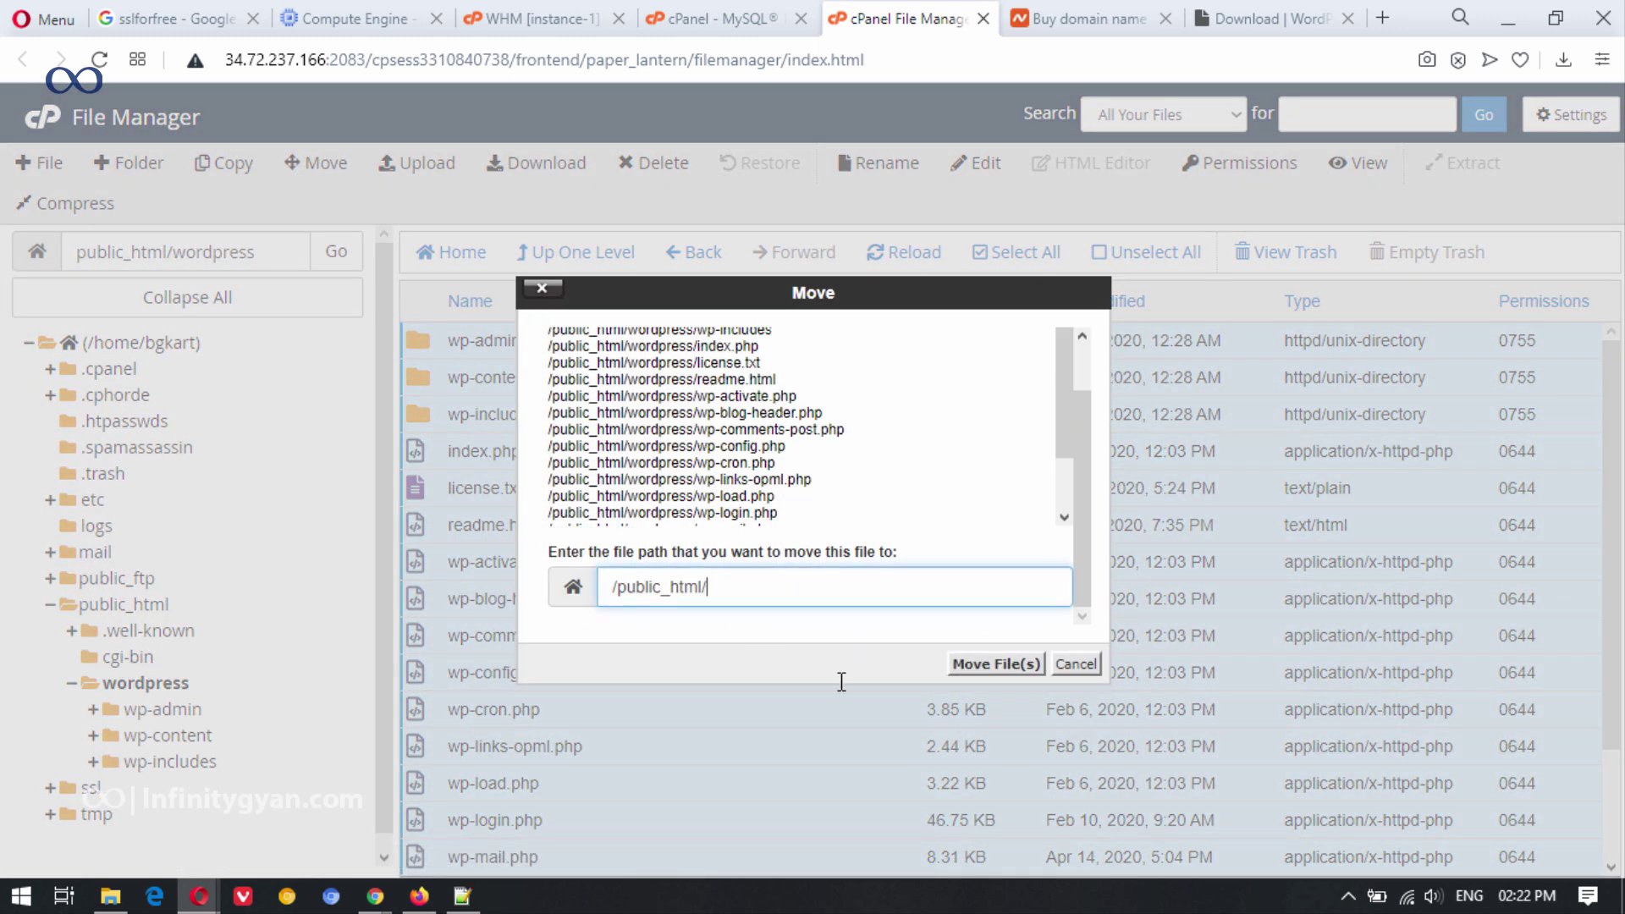
pyautogui.click(965, 664)
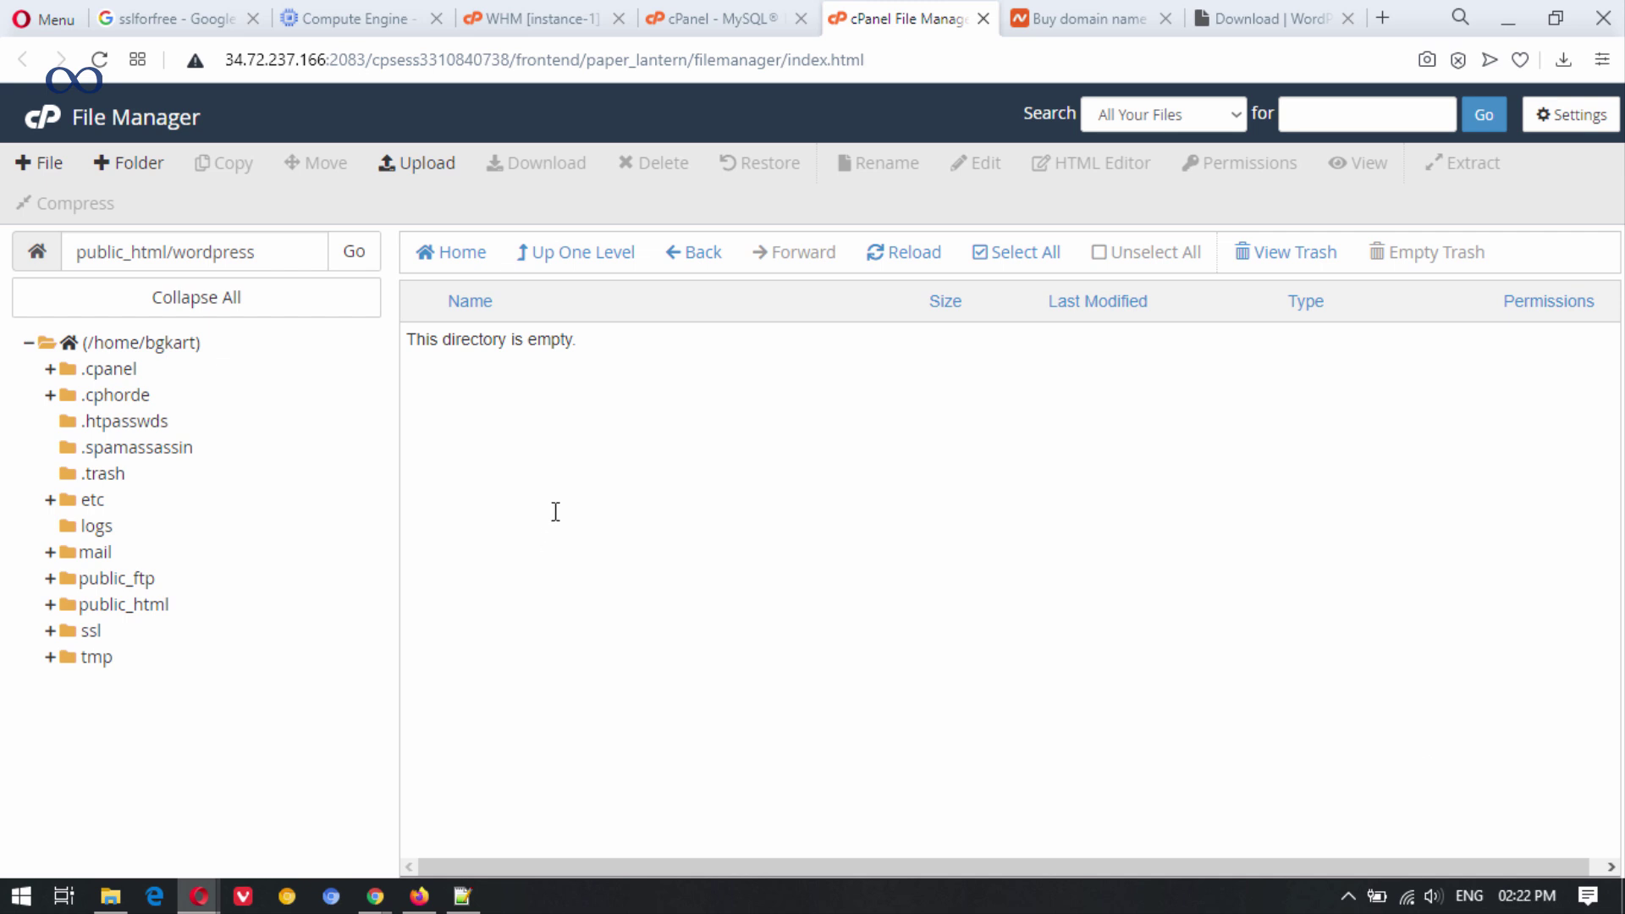
# Delete the emptied wordpress folder from public_html
pyautogui.click(582, 252)
pyautogui.click(572, 416)
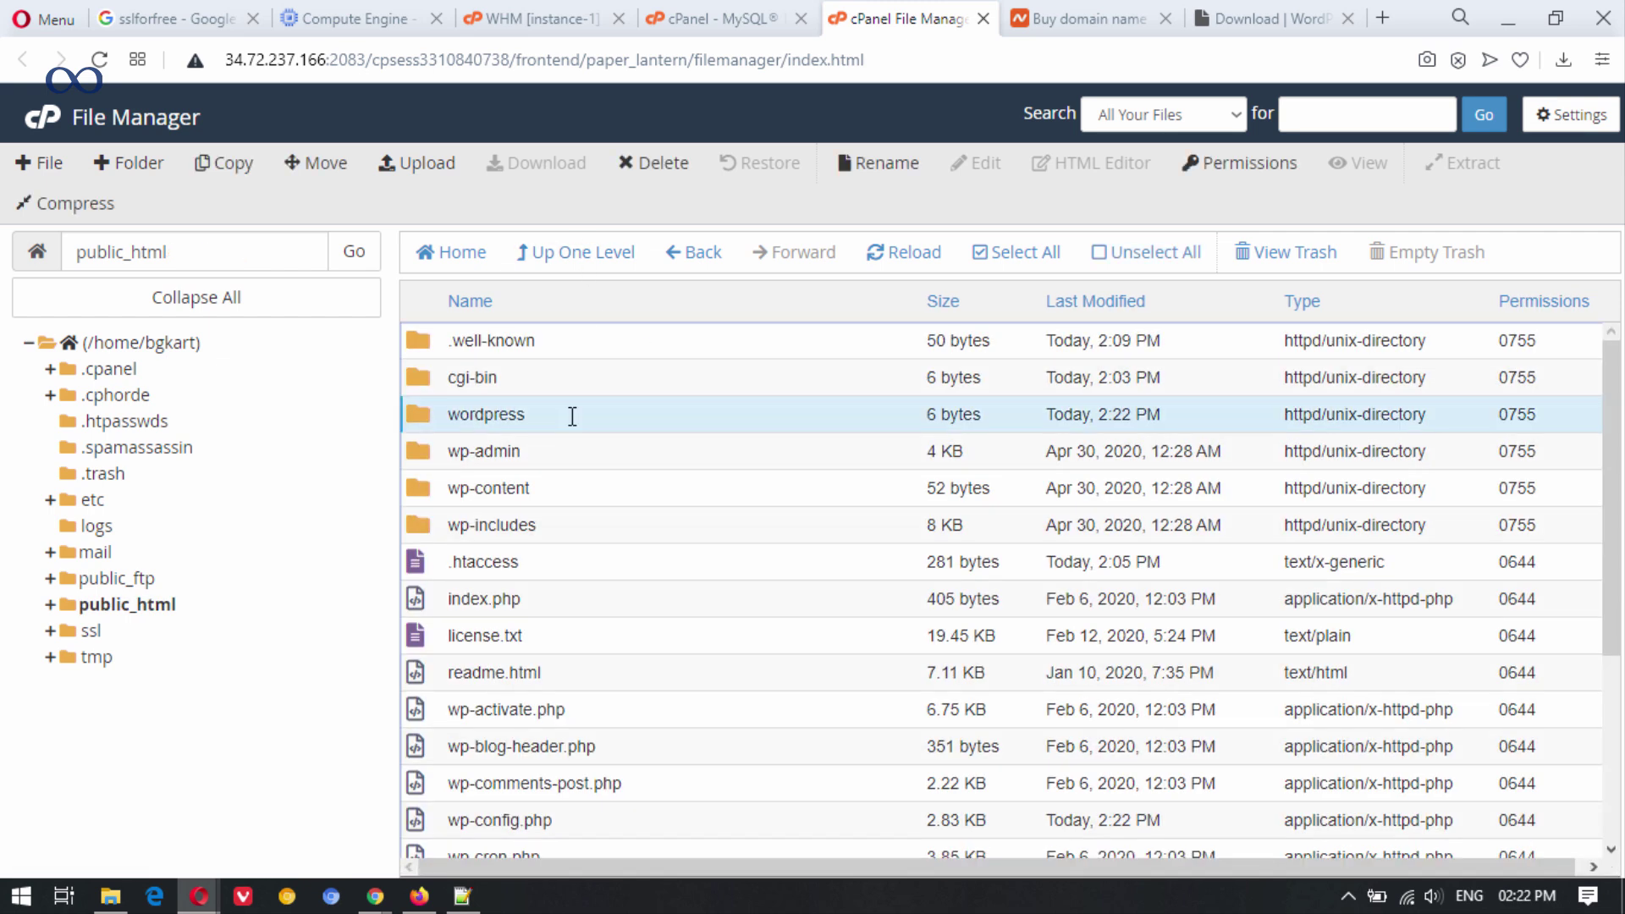
pyautogui.click(662, 166)
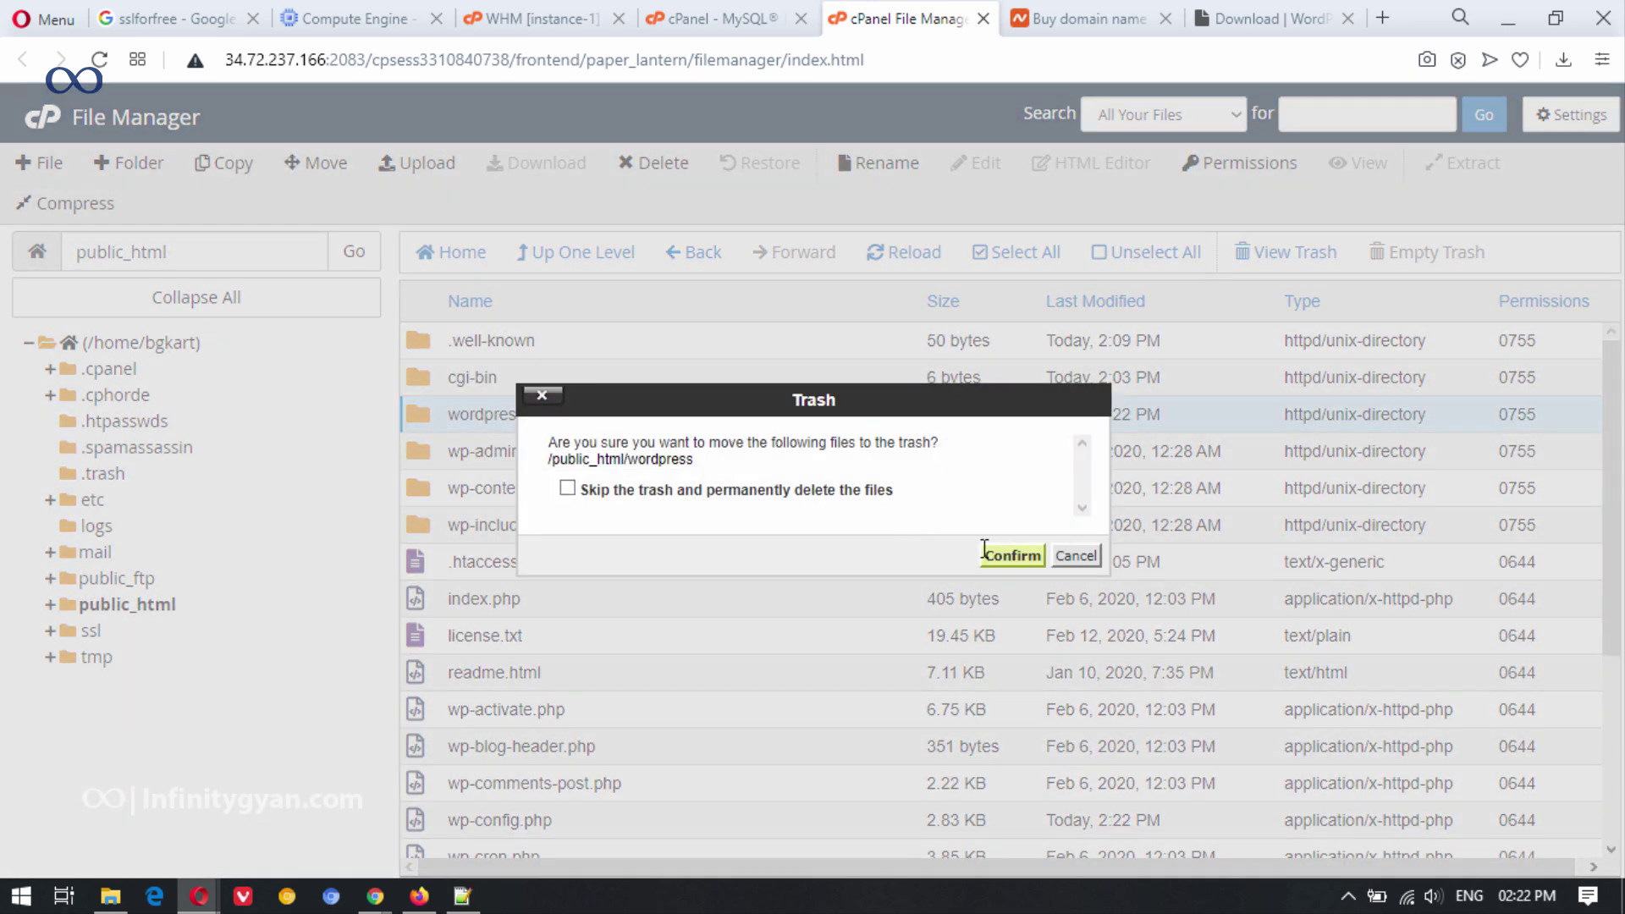
pyautogui.click(986, 554)
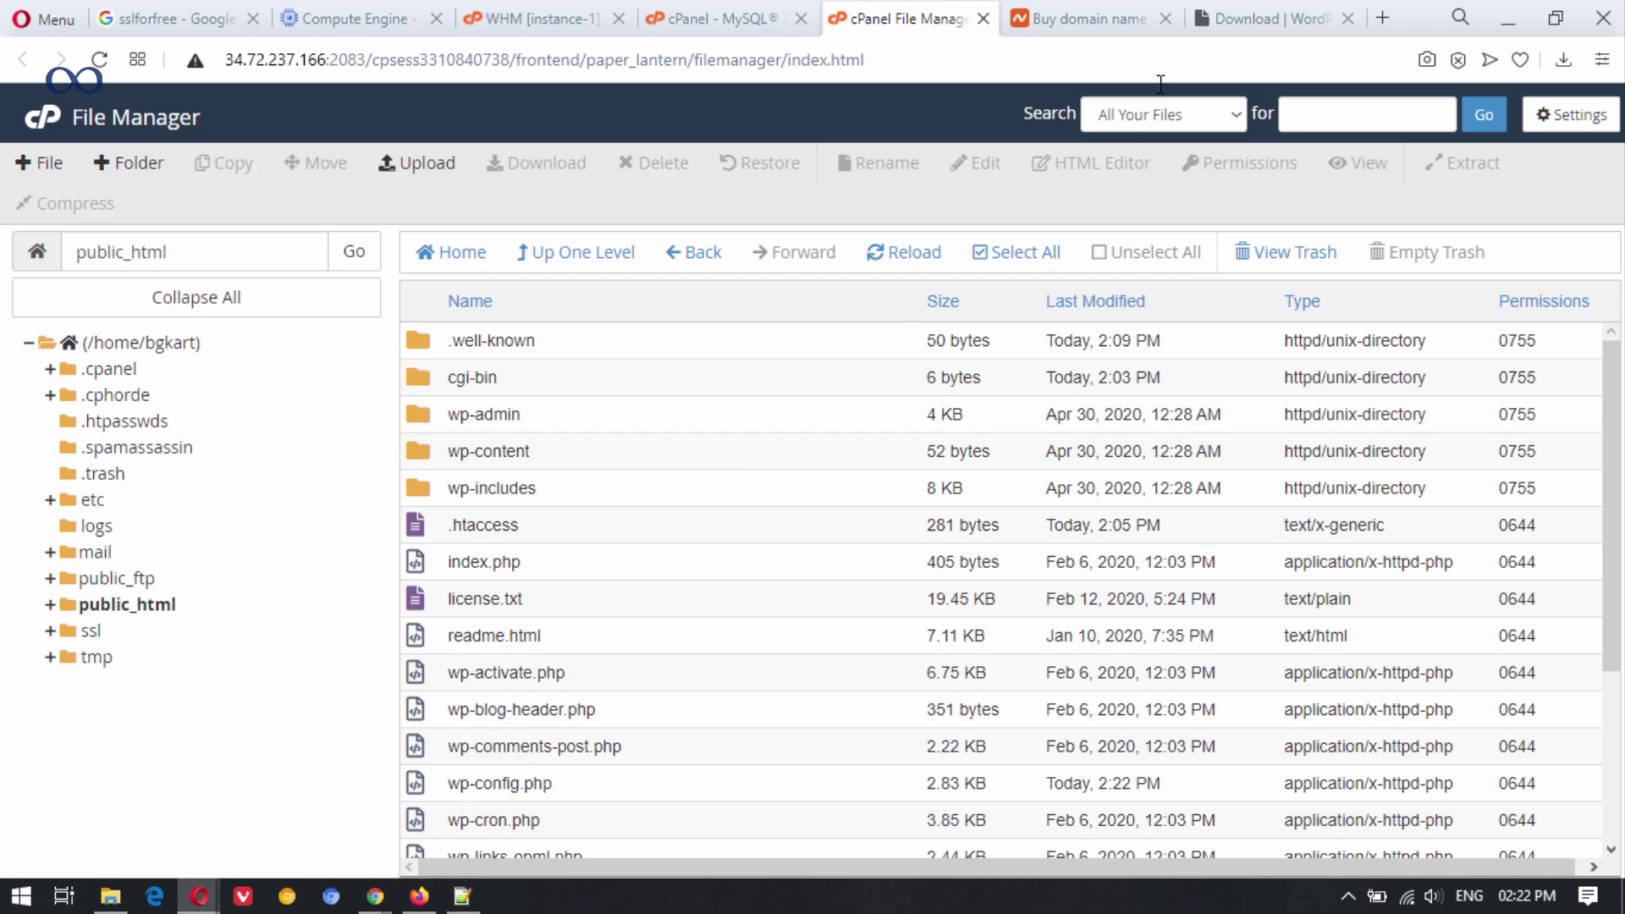
# Reload bloggerkart.com to see 'Error establishing a database connection', then return to File Manager
pyautogui.moveTo(391, 890)
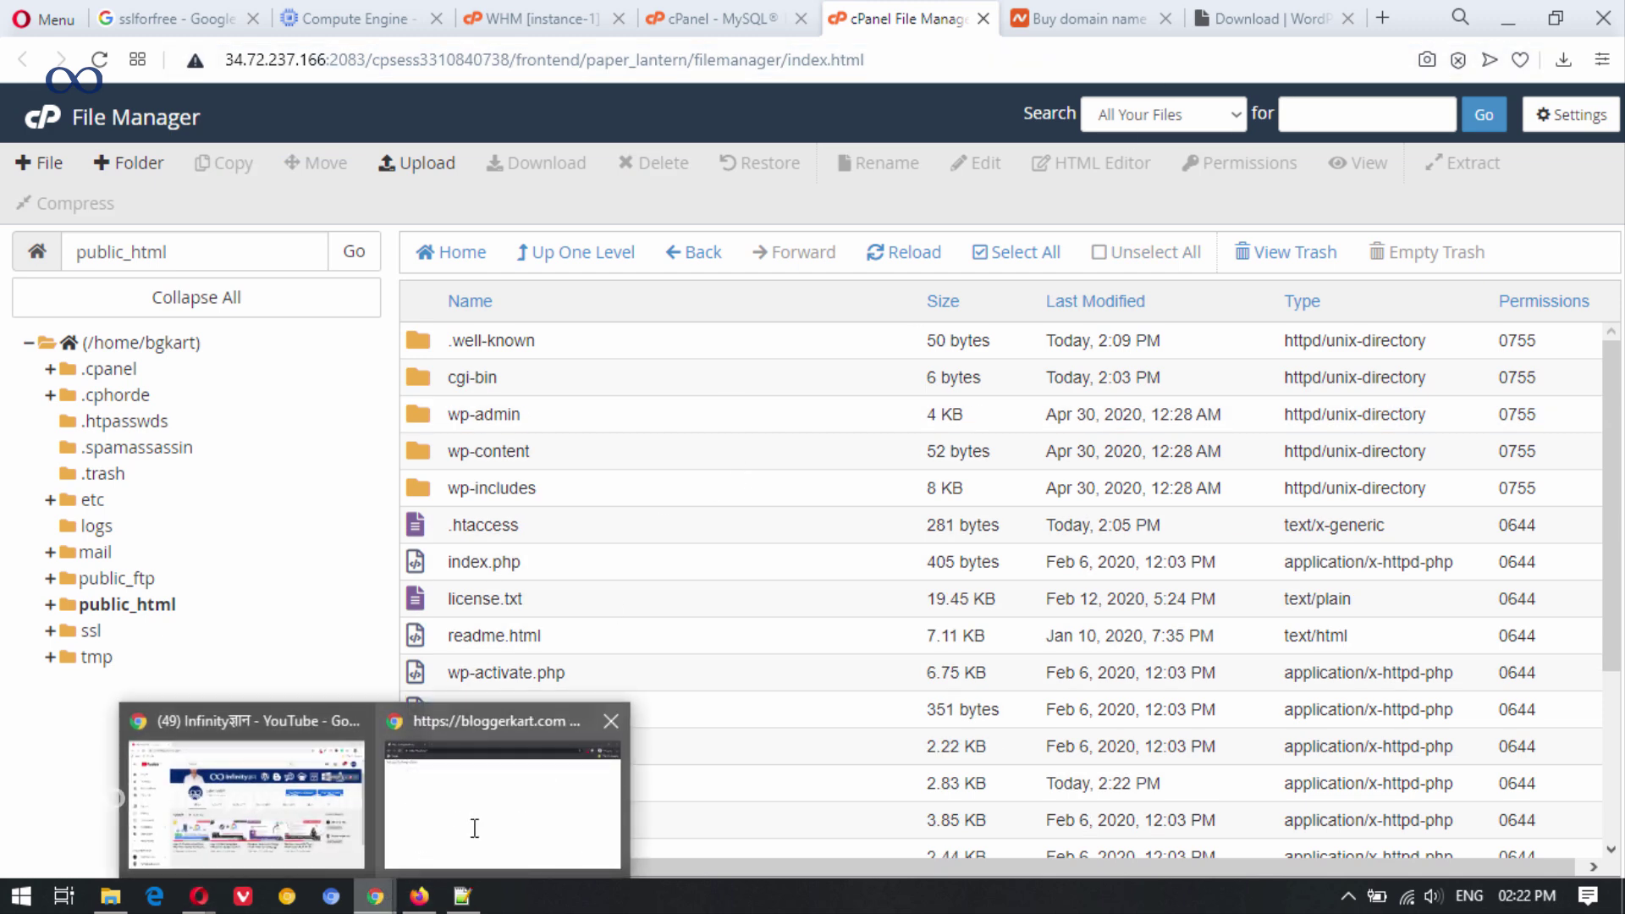
pyautogui.click(474, 827)
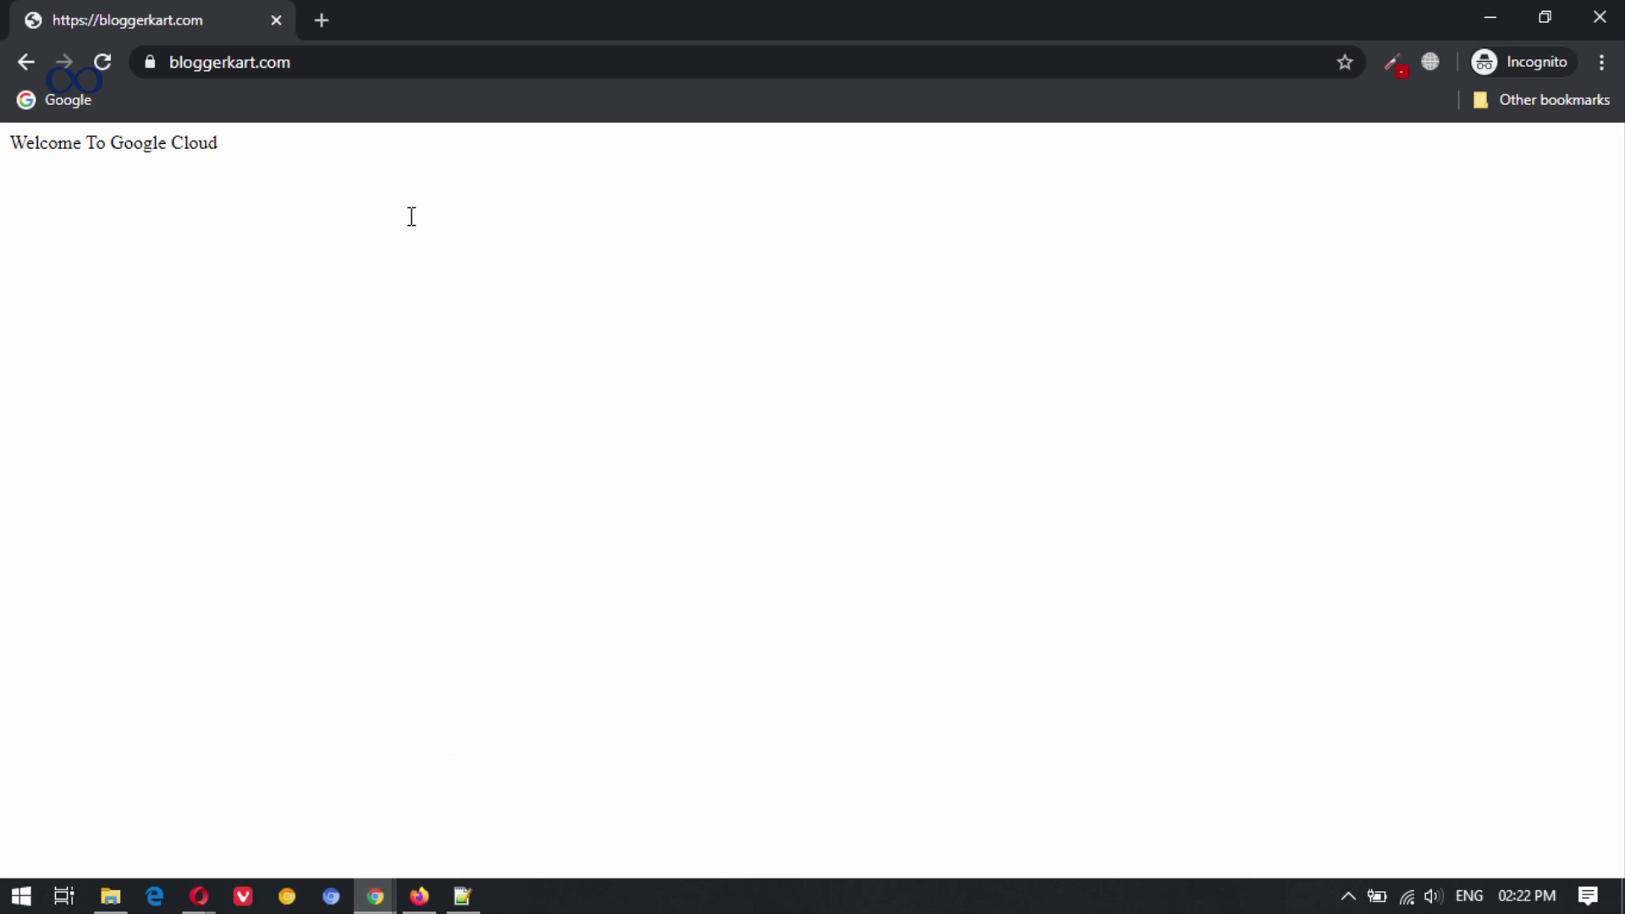
pyautogui.click(102, 62)
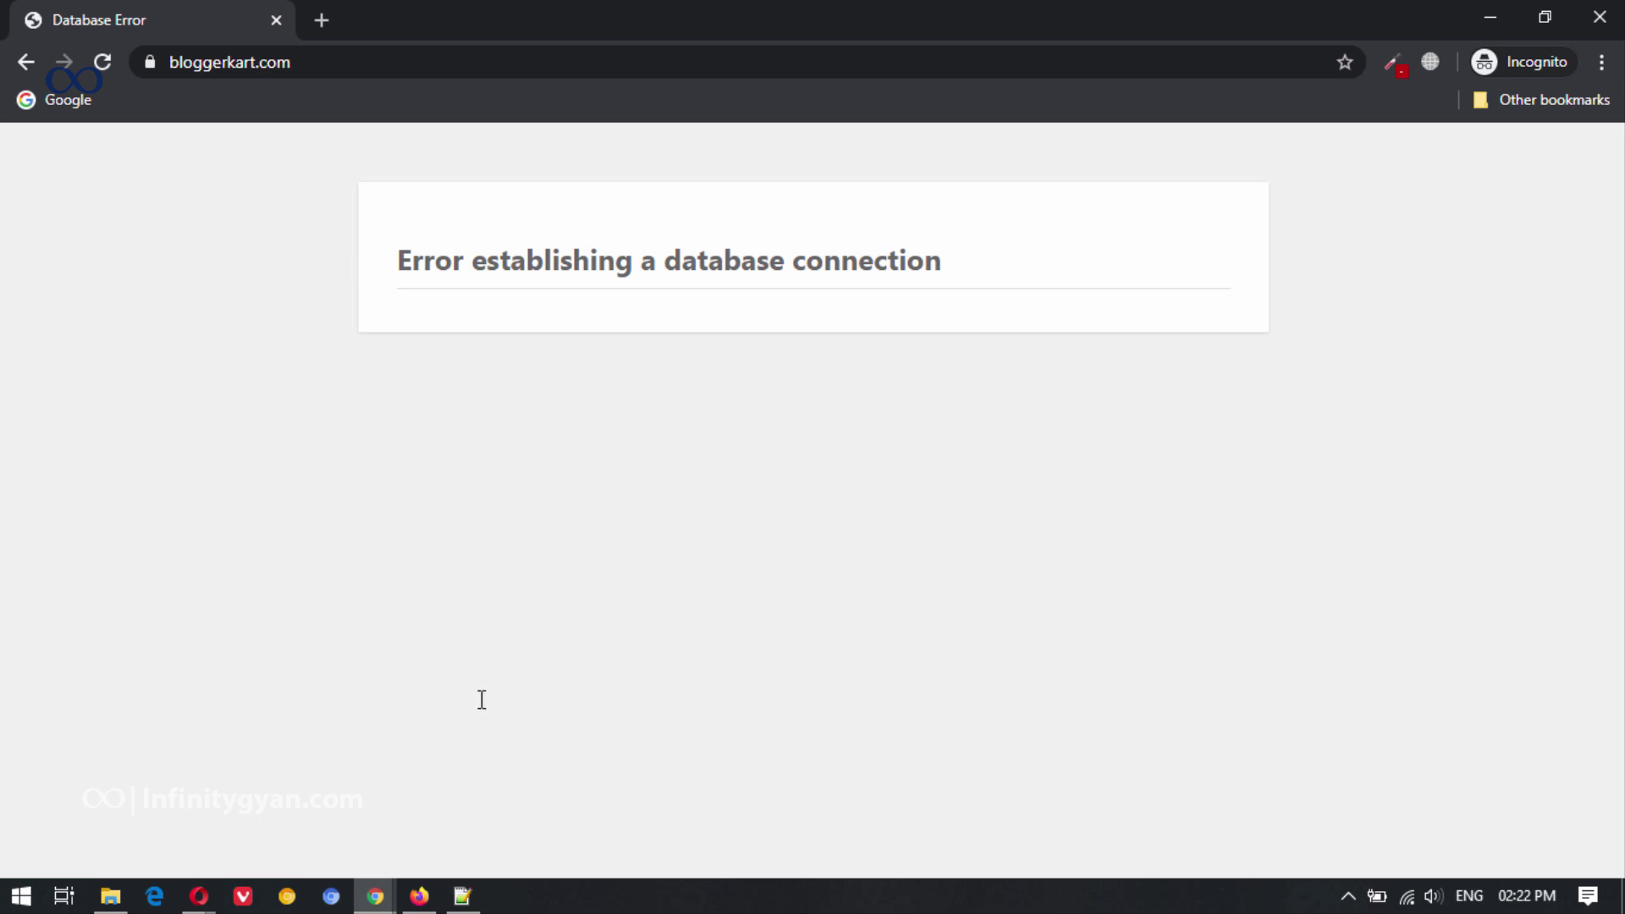
pyautogui.hotkey('alt', 'Tab')
pyautogui.scroll(-2, 567, 674)
pyautogui.click(611, 675)
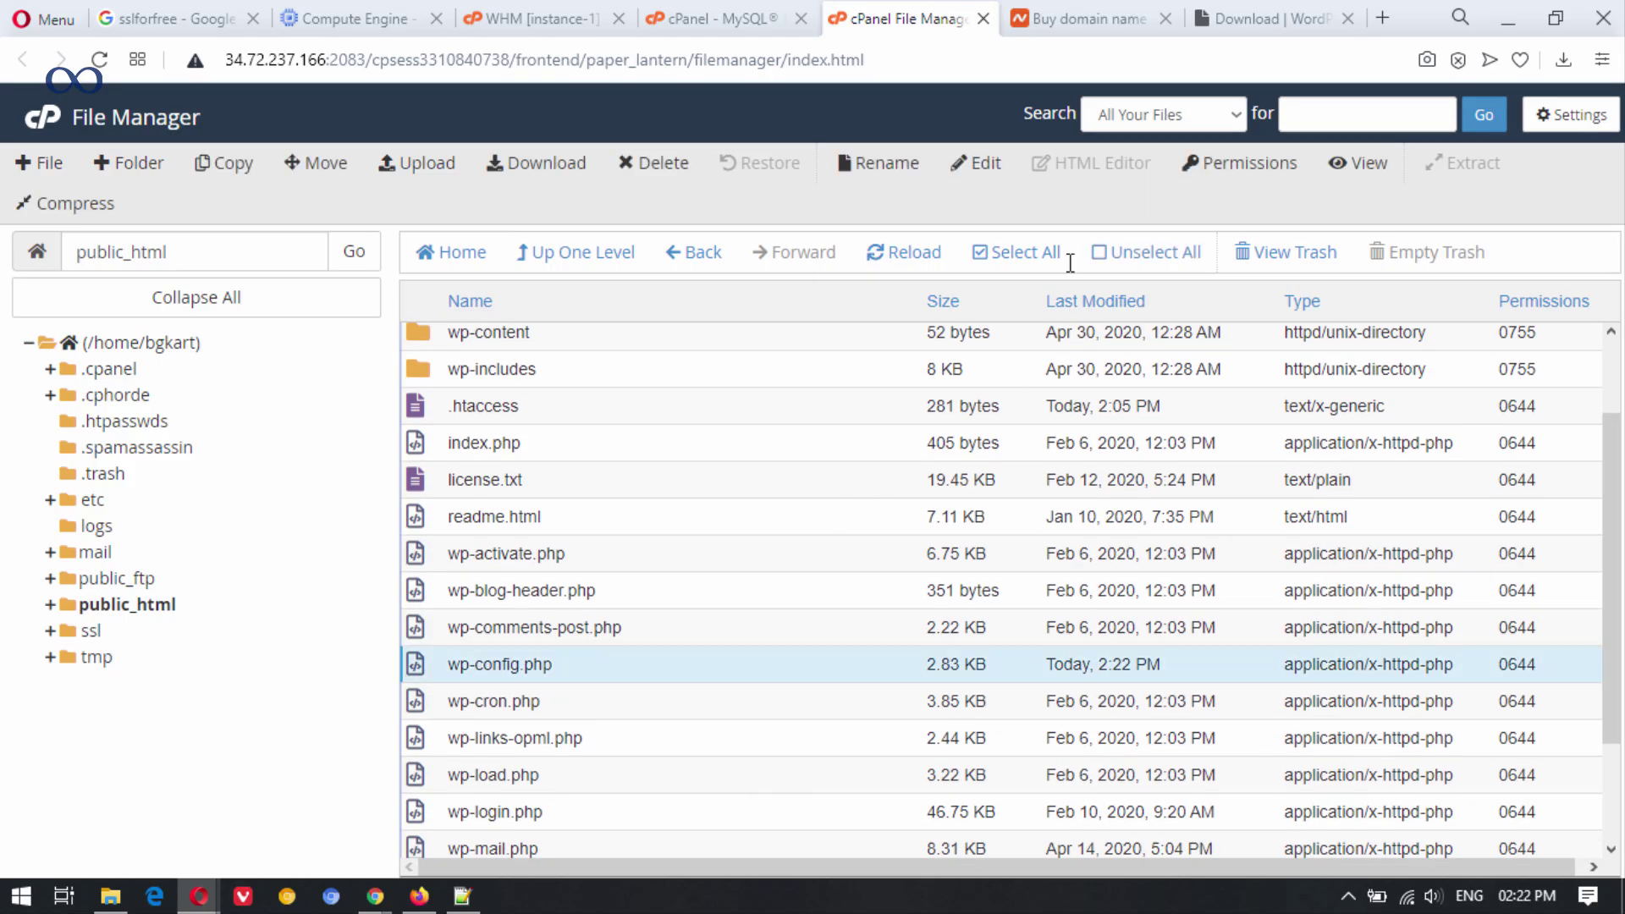
# Open wp-config.php in the cPanel editor, scroll through its database settings, then return to the Notepad++ note
pyautogui.click(981, 165)
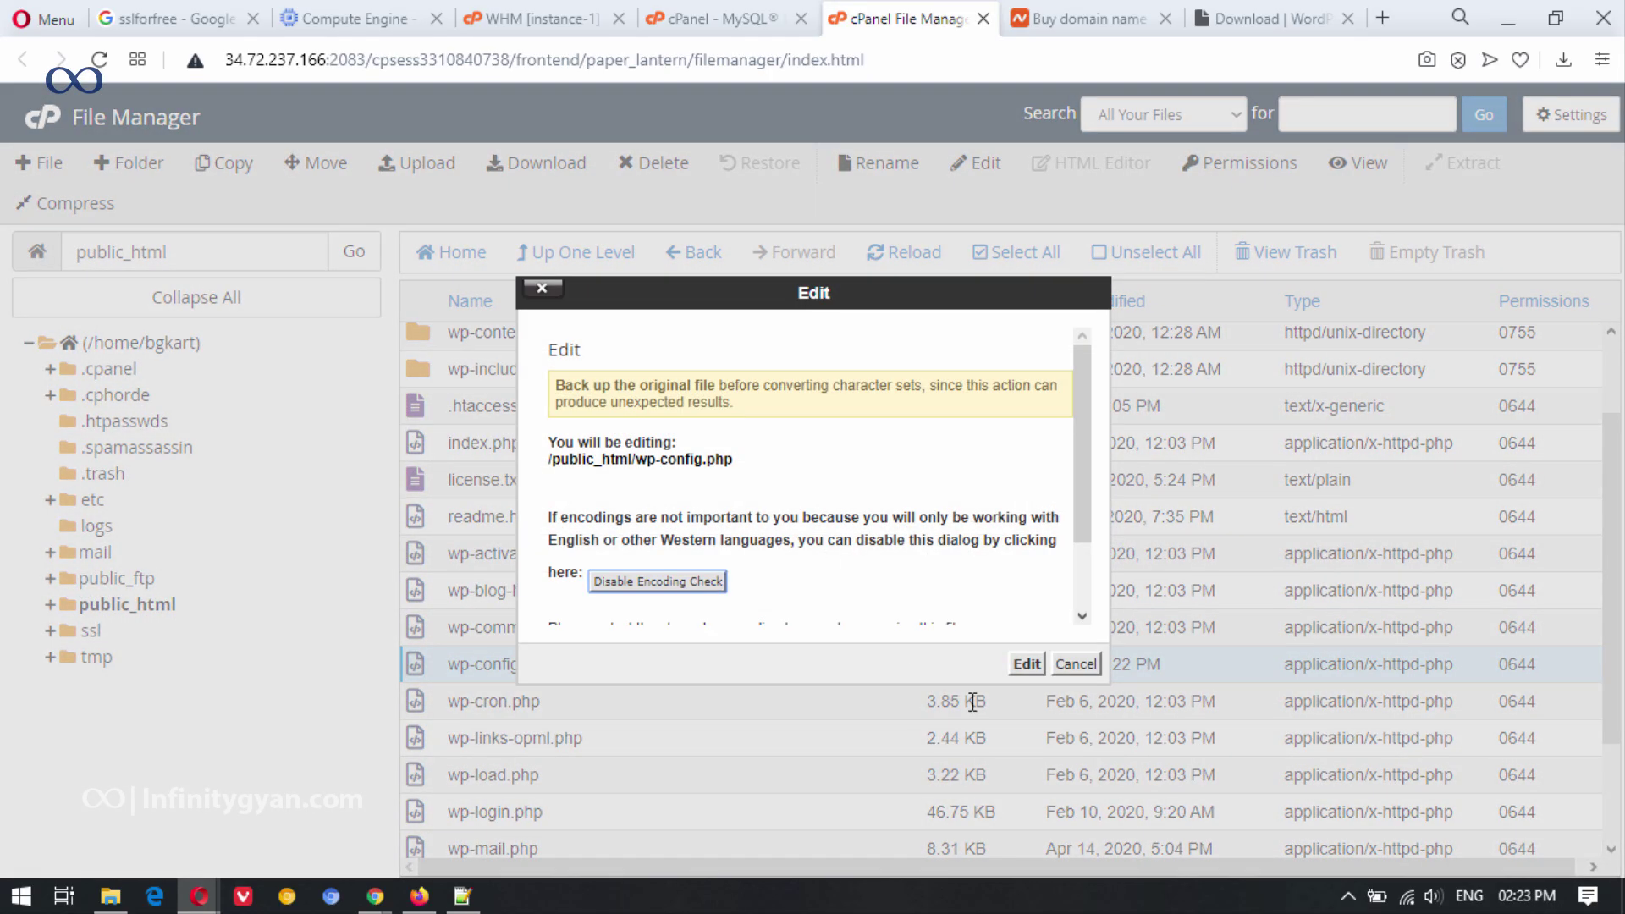
pyautogui.click(1018, 666)
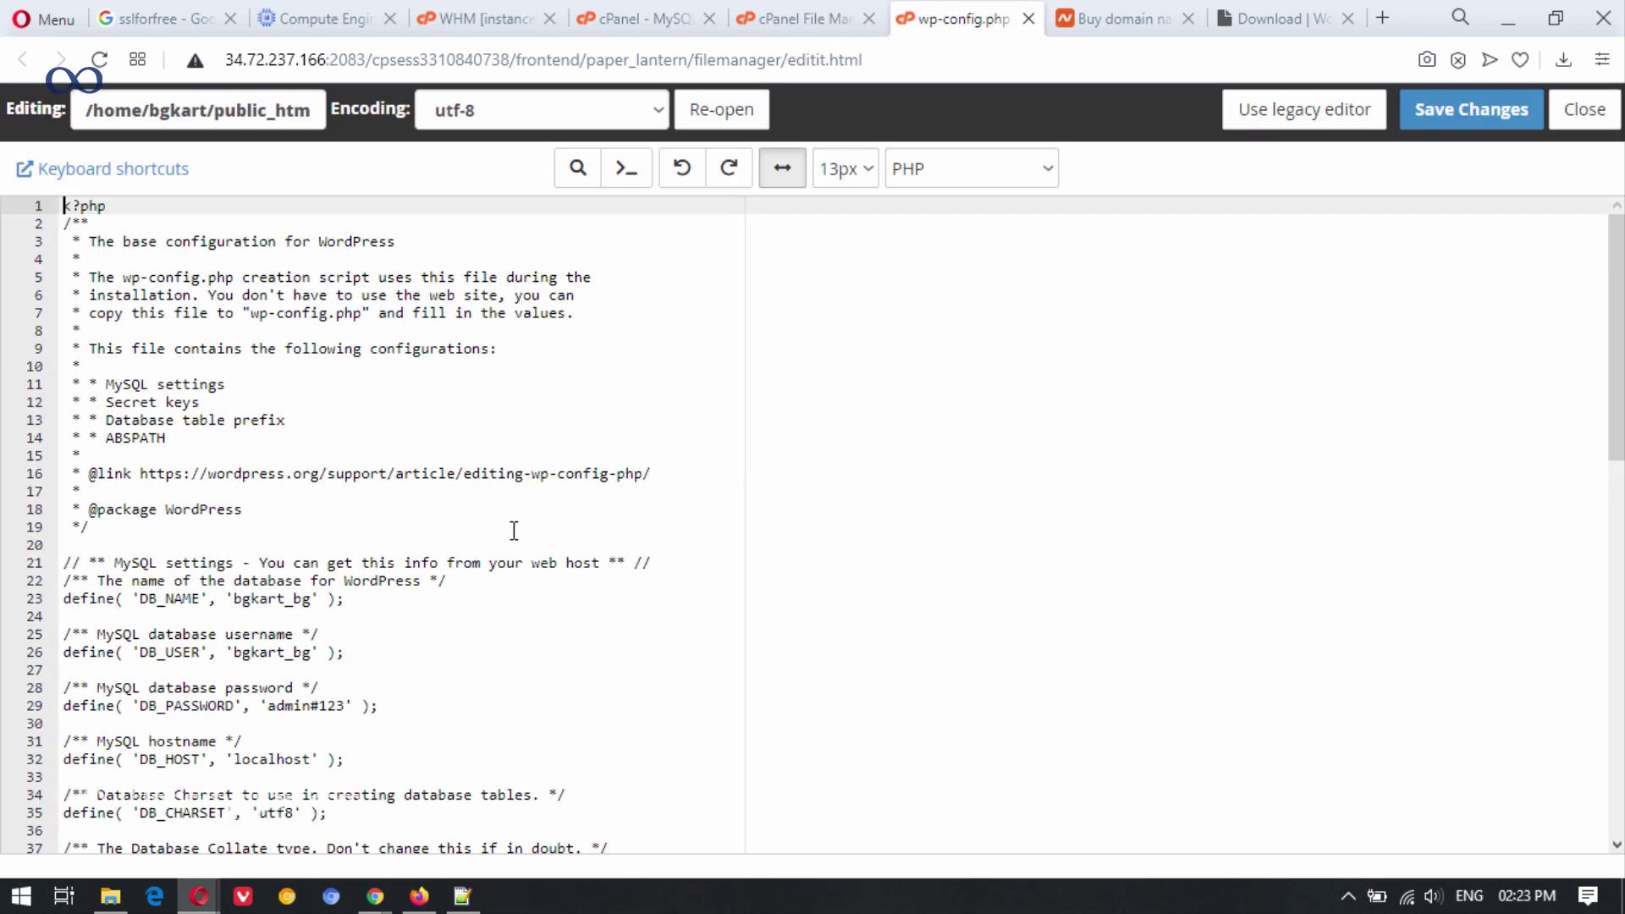
pyautogui.scroll(-3, 424, 638)
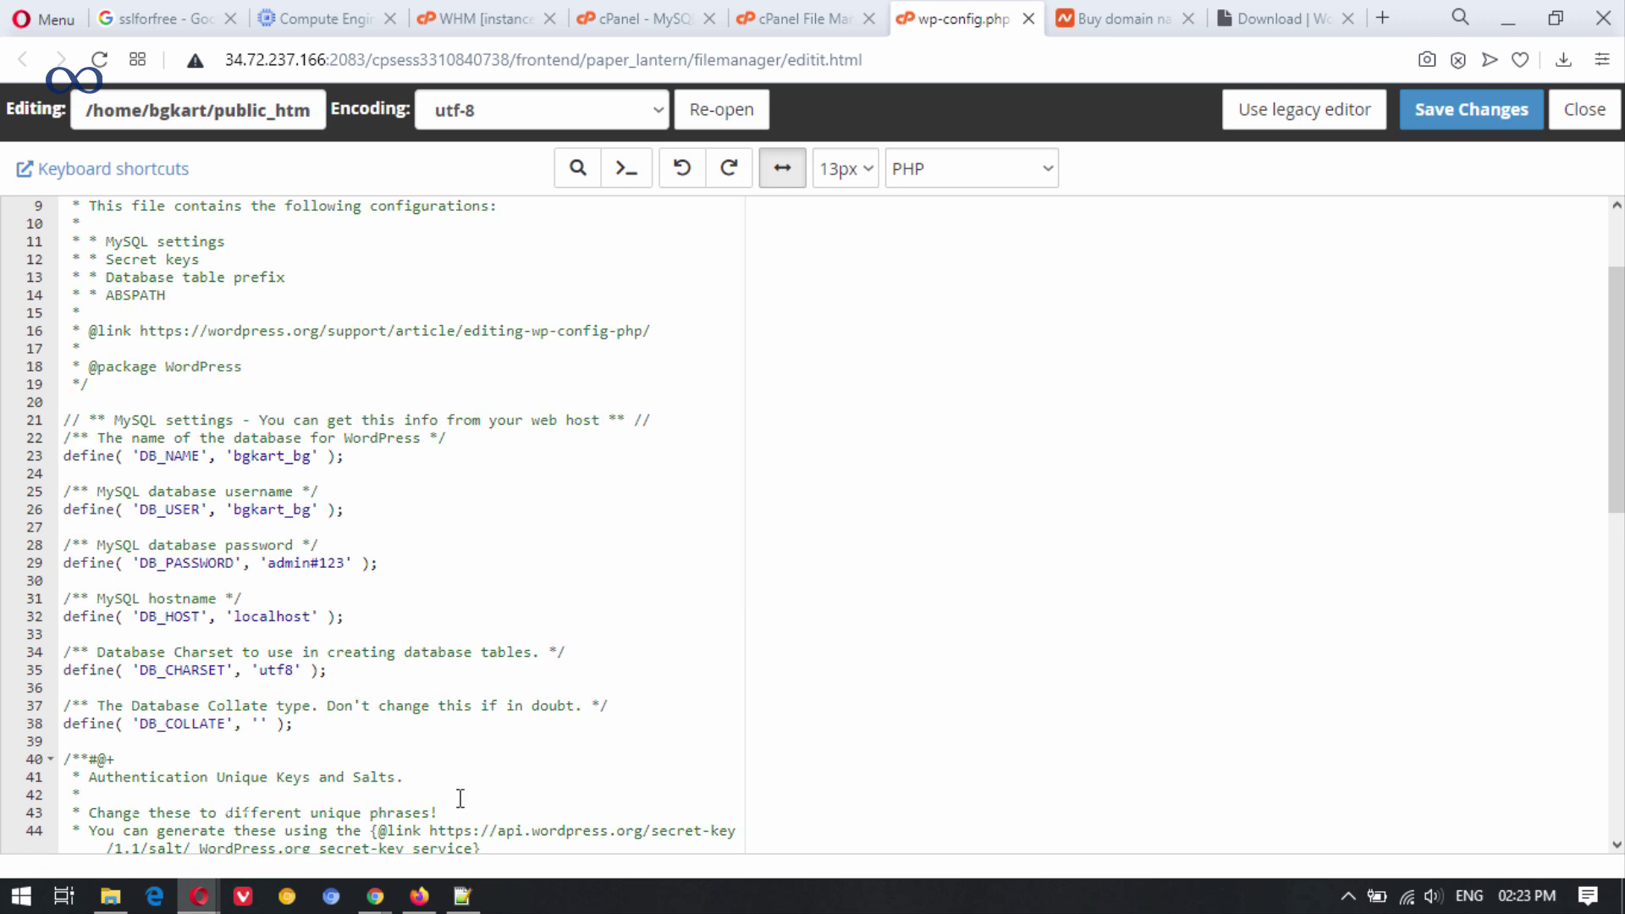
pyautogui.click(462, 896)
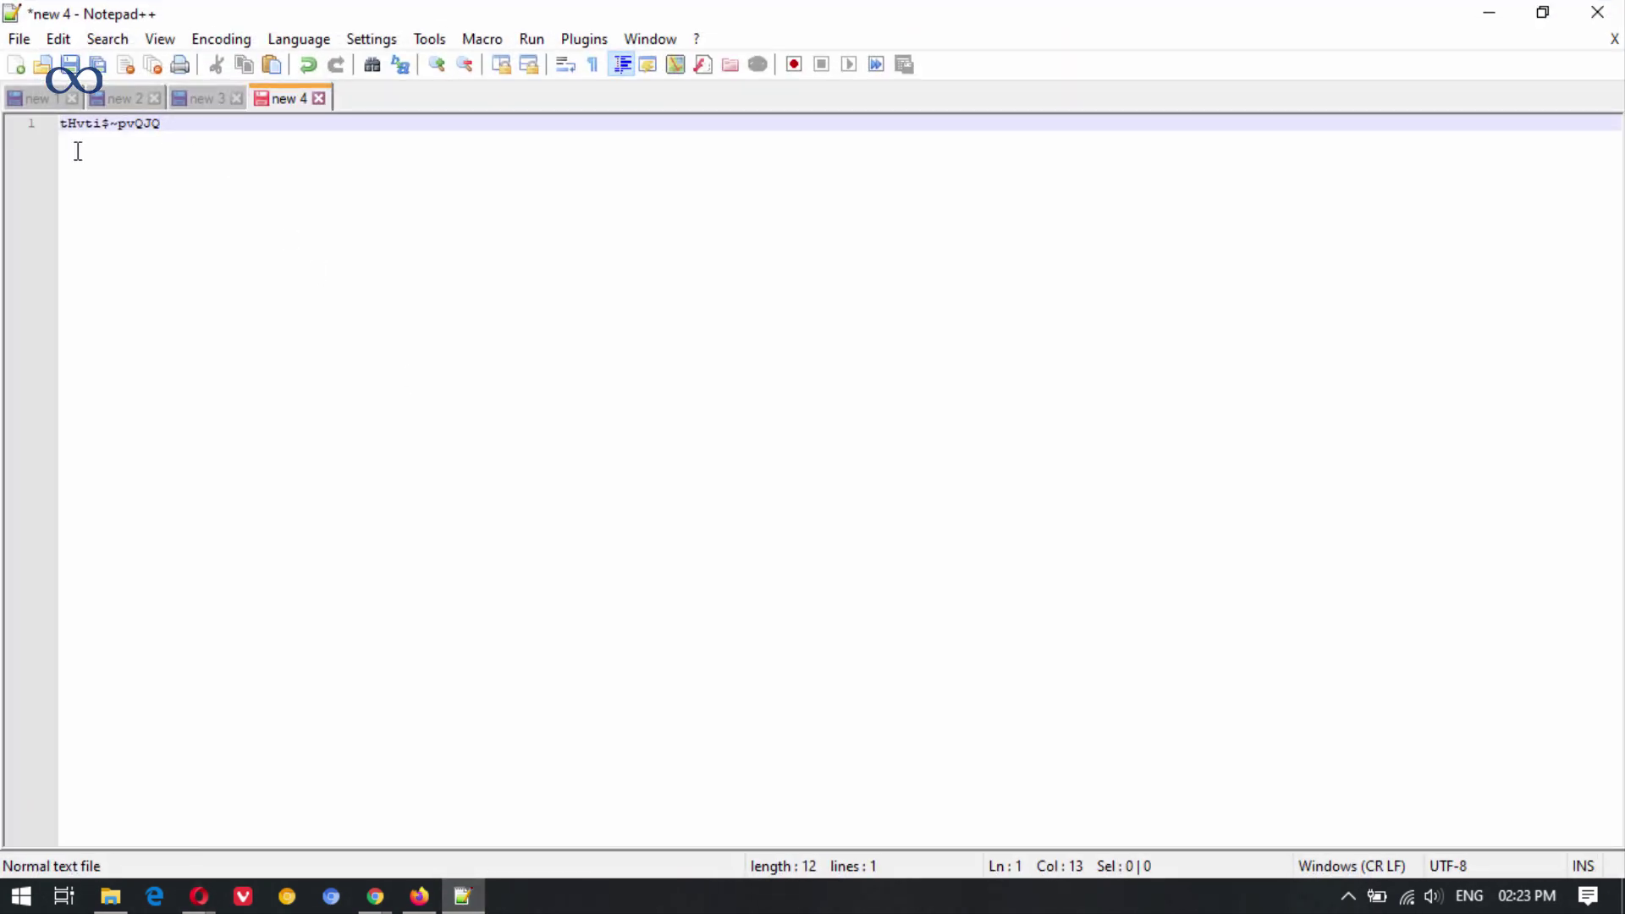
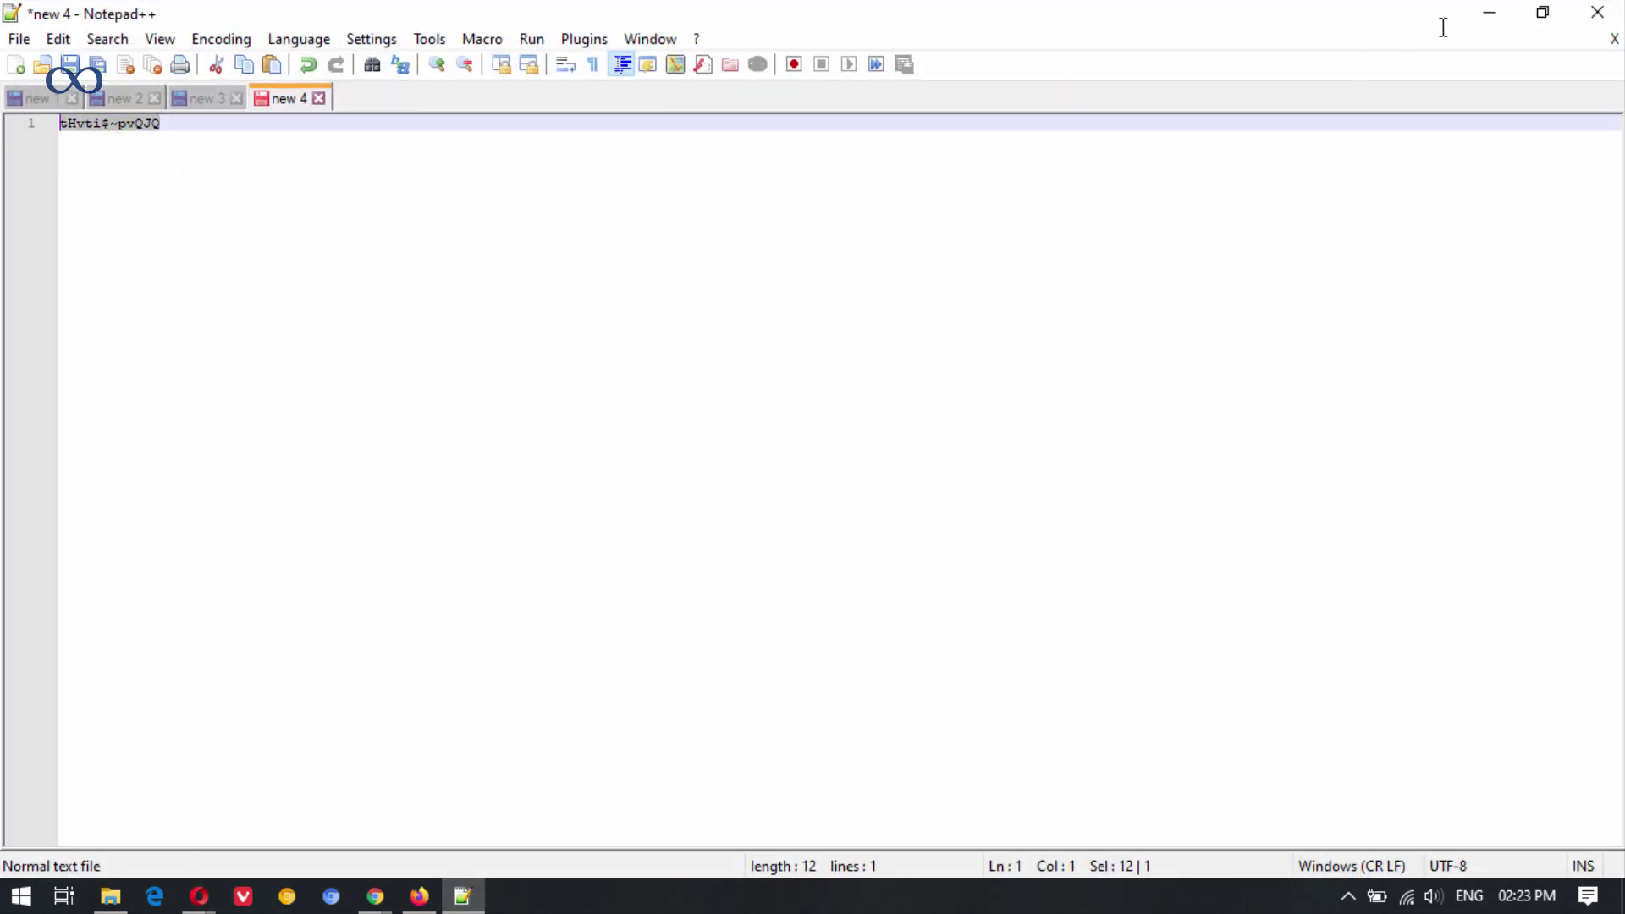
# Paste the new database password over the DB_PASSWORD value in wp-config.php and save it
pyautogui.click(1490, 13)
pyautogui.moveTo(343, 561); pyautogui.dragTo(276, 562)
pyautogui.click(1472, 110)
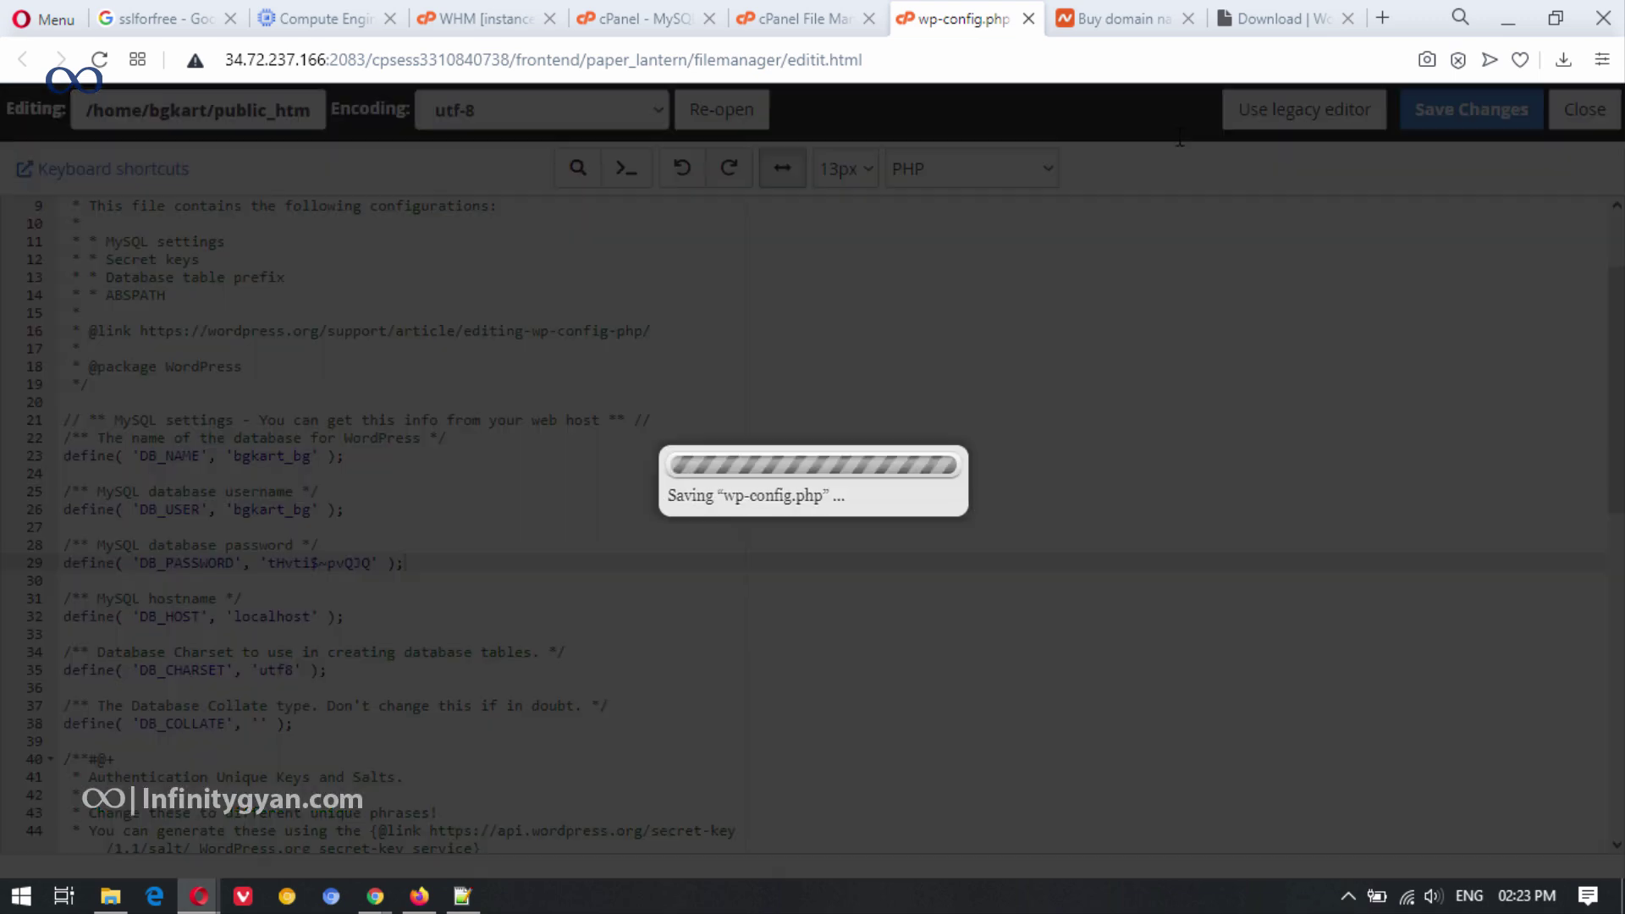
pyautogui.click(1584, 109)
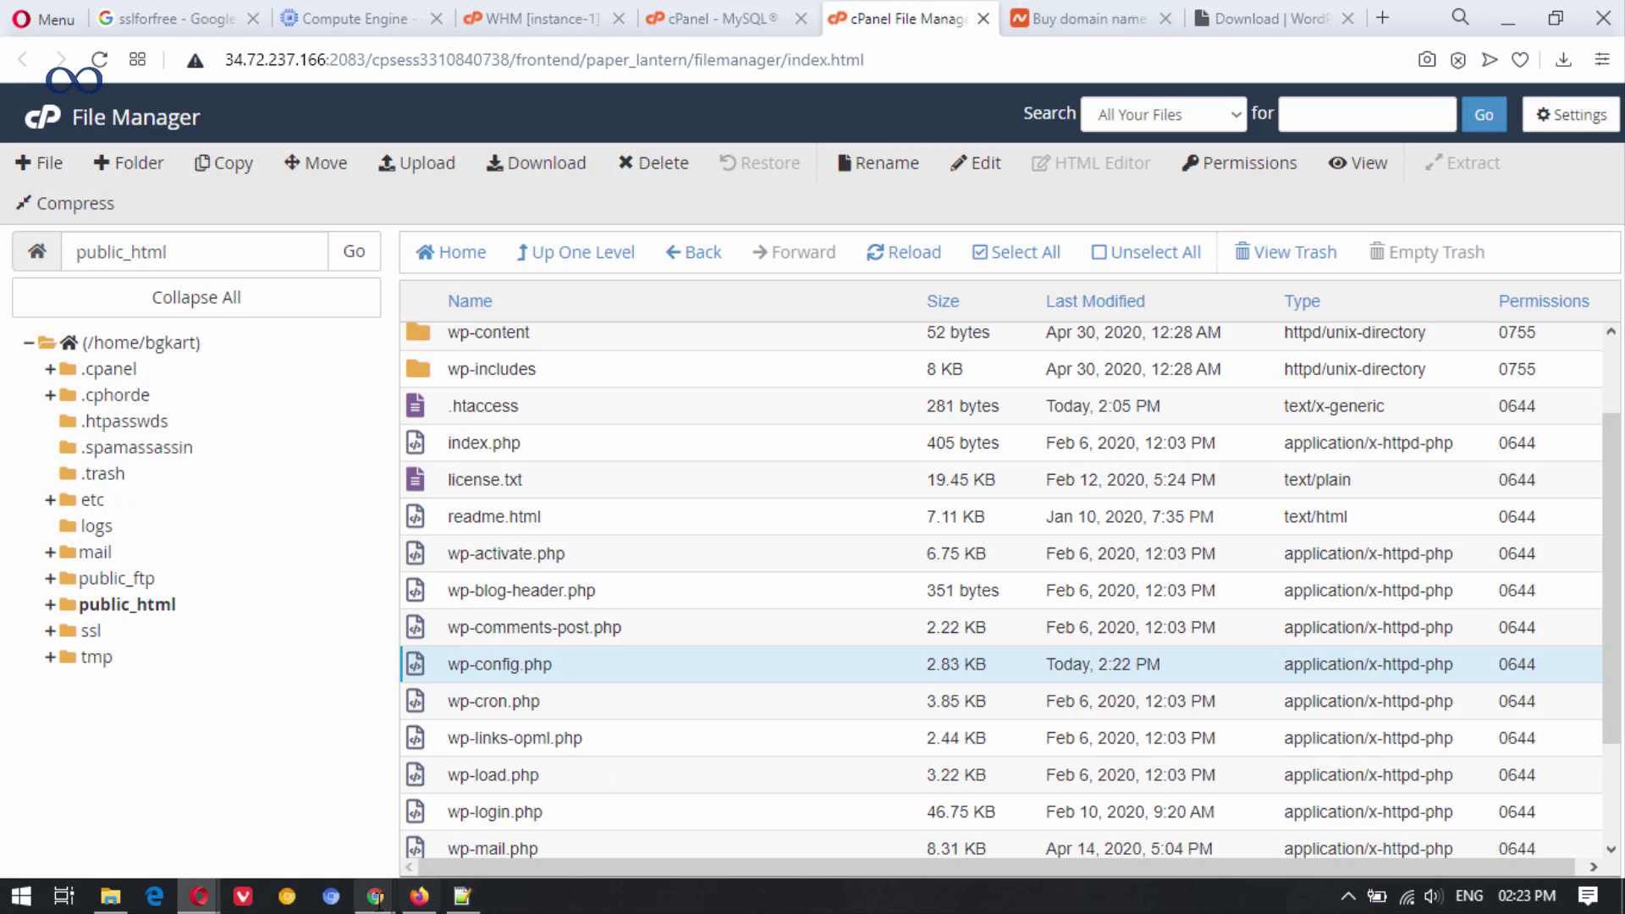
# Reload the site showing the database connection error so it reaches the WordPress installer
pyautogui.moveTo(376, 899)
pyautogui.click(533, 774)
pyautogui.moveTo(424, 258); pyautogui.dragTo(842, 242)
pyautogui.click(343, 208)
pyautogui.click(103, 62)
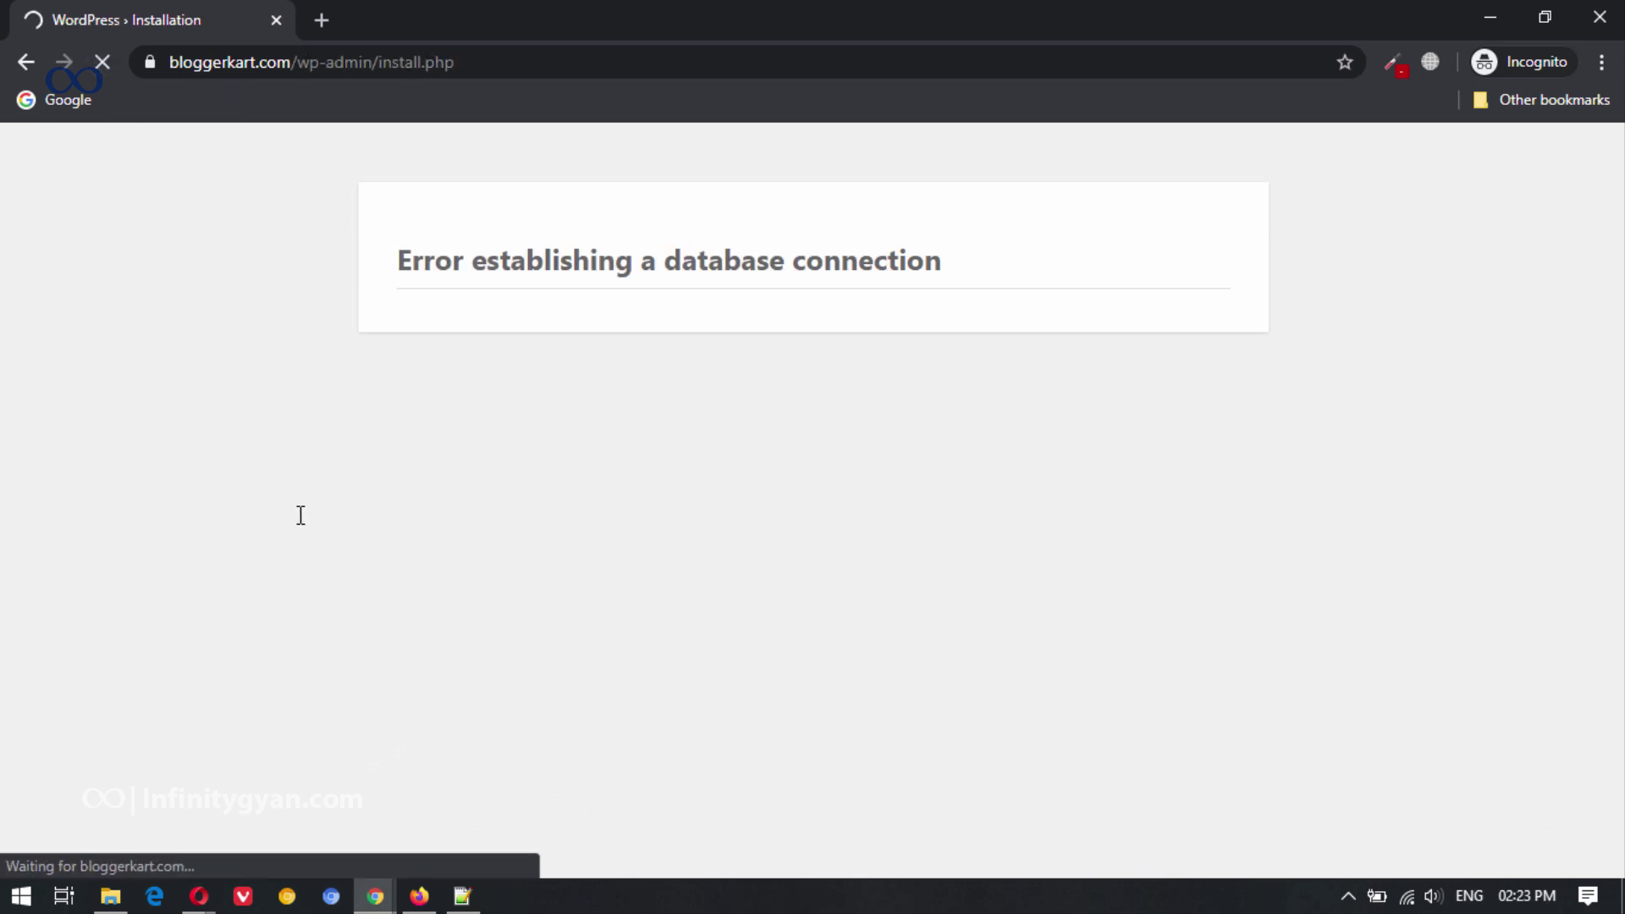
# Fill in the WordPress install form's site title and username admin, pasting in a password
pyautogui.click(931, 799)
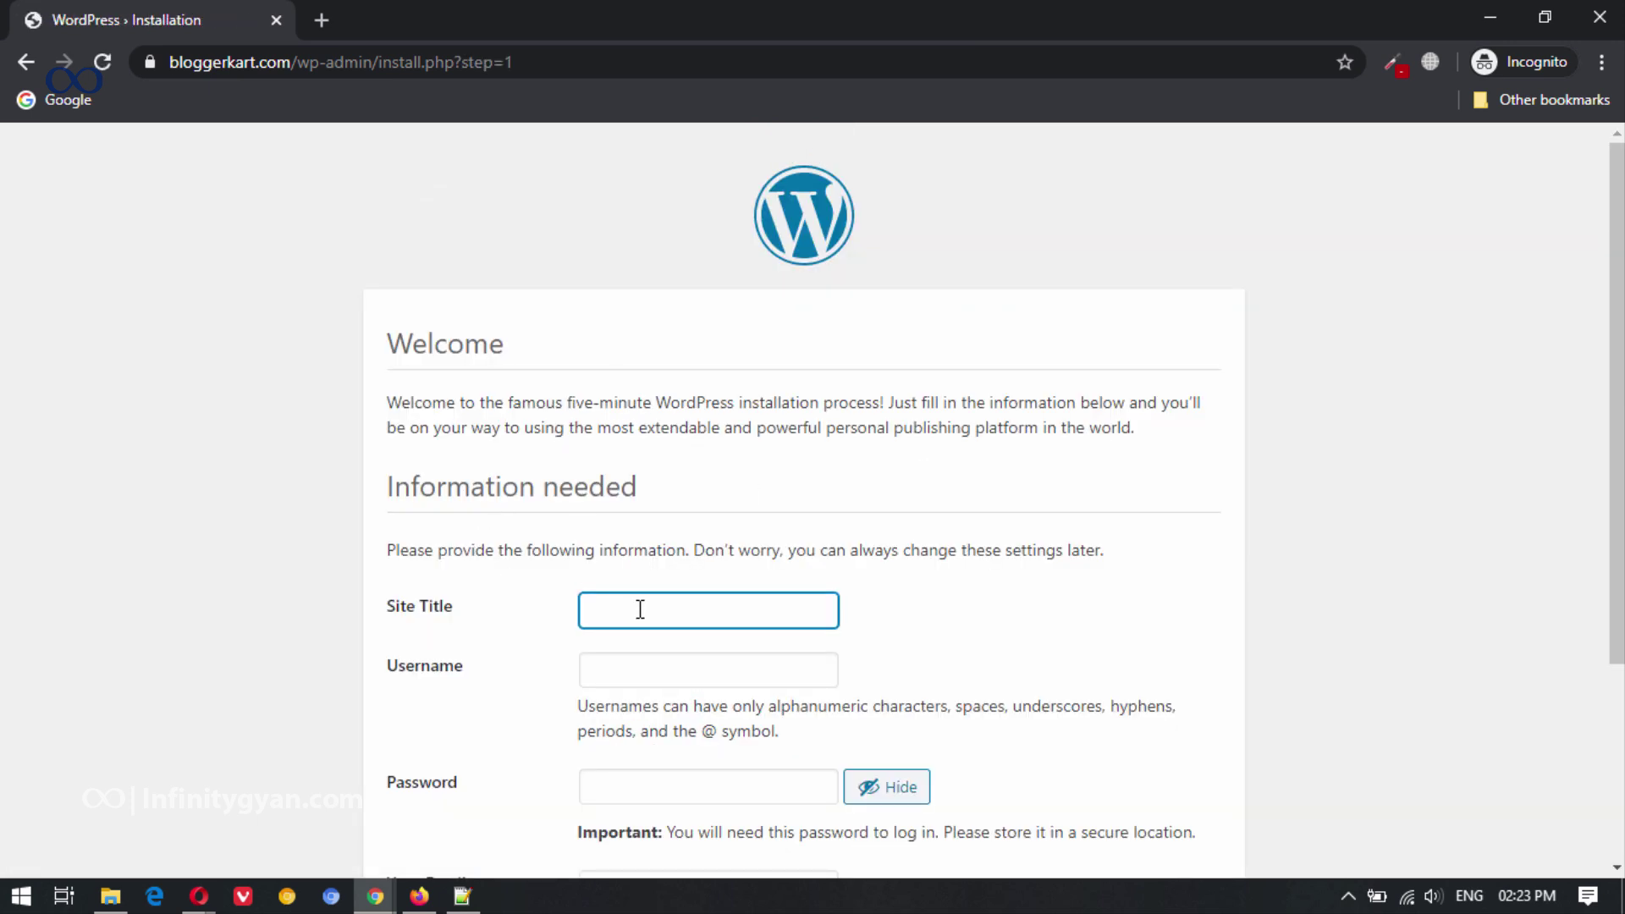
pyautogui.write('Bloggerkart')
pyautogui.press('Tab')
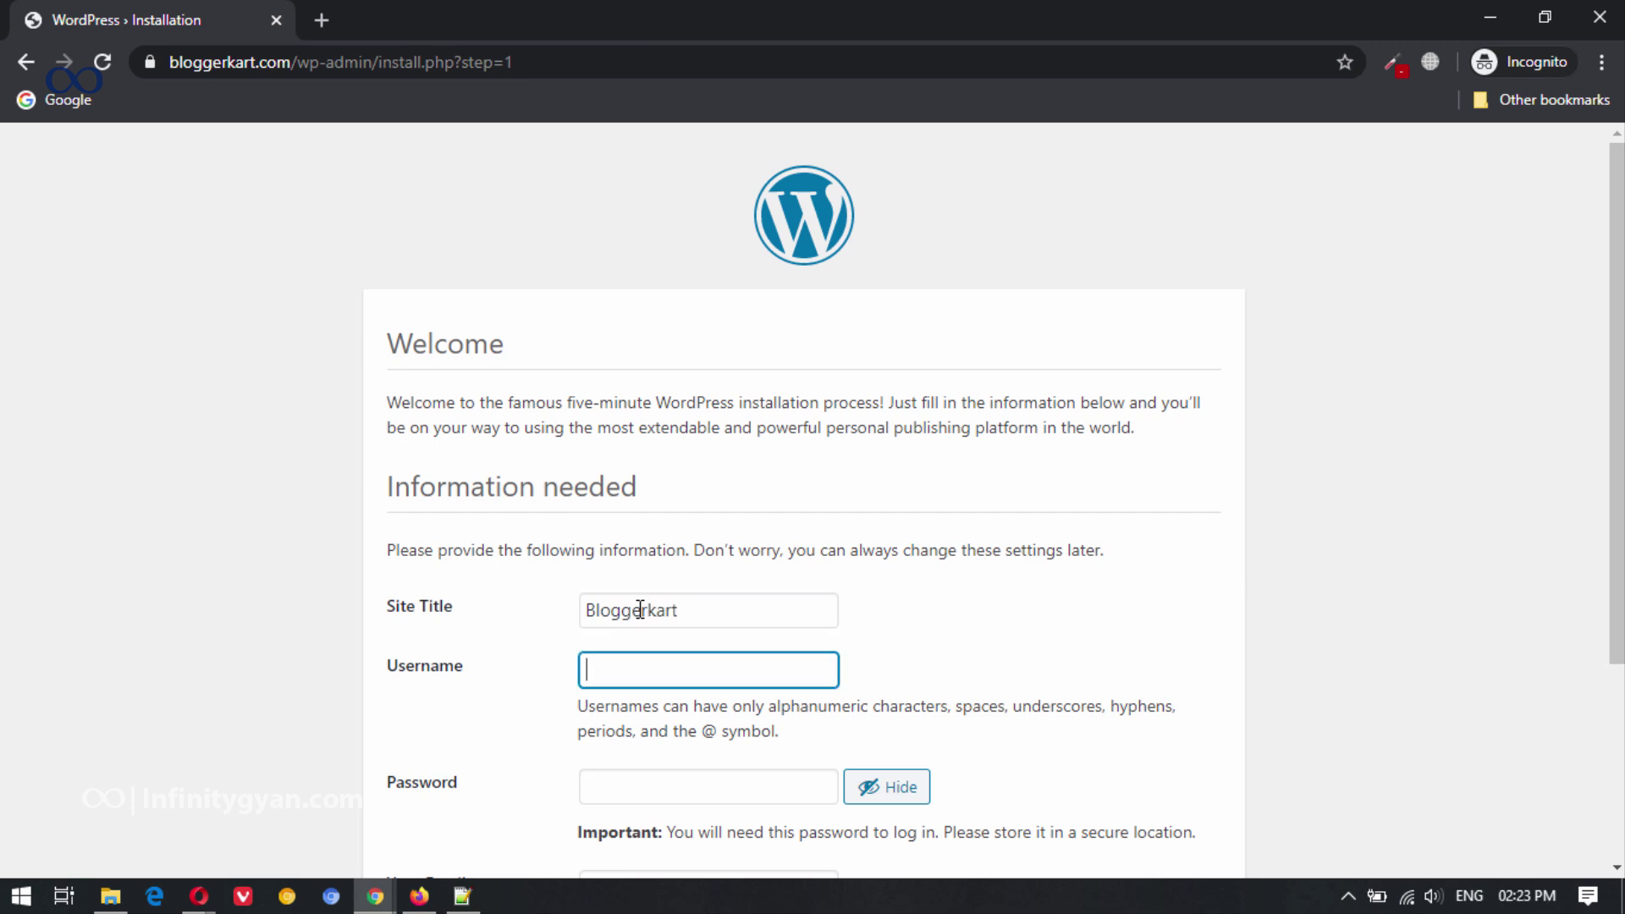
pyautogui.write('admin')
pyautogui.press('Tab')
pyautogui.hotkey('ctrl', 'v')
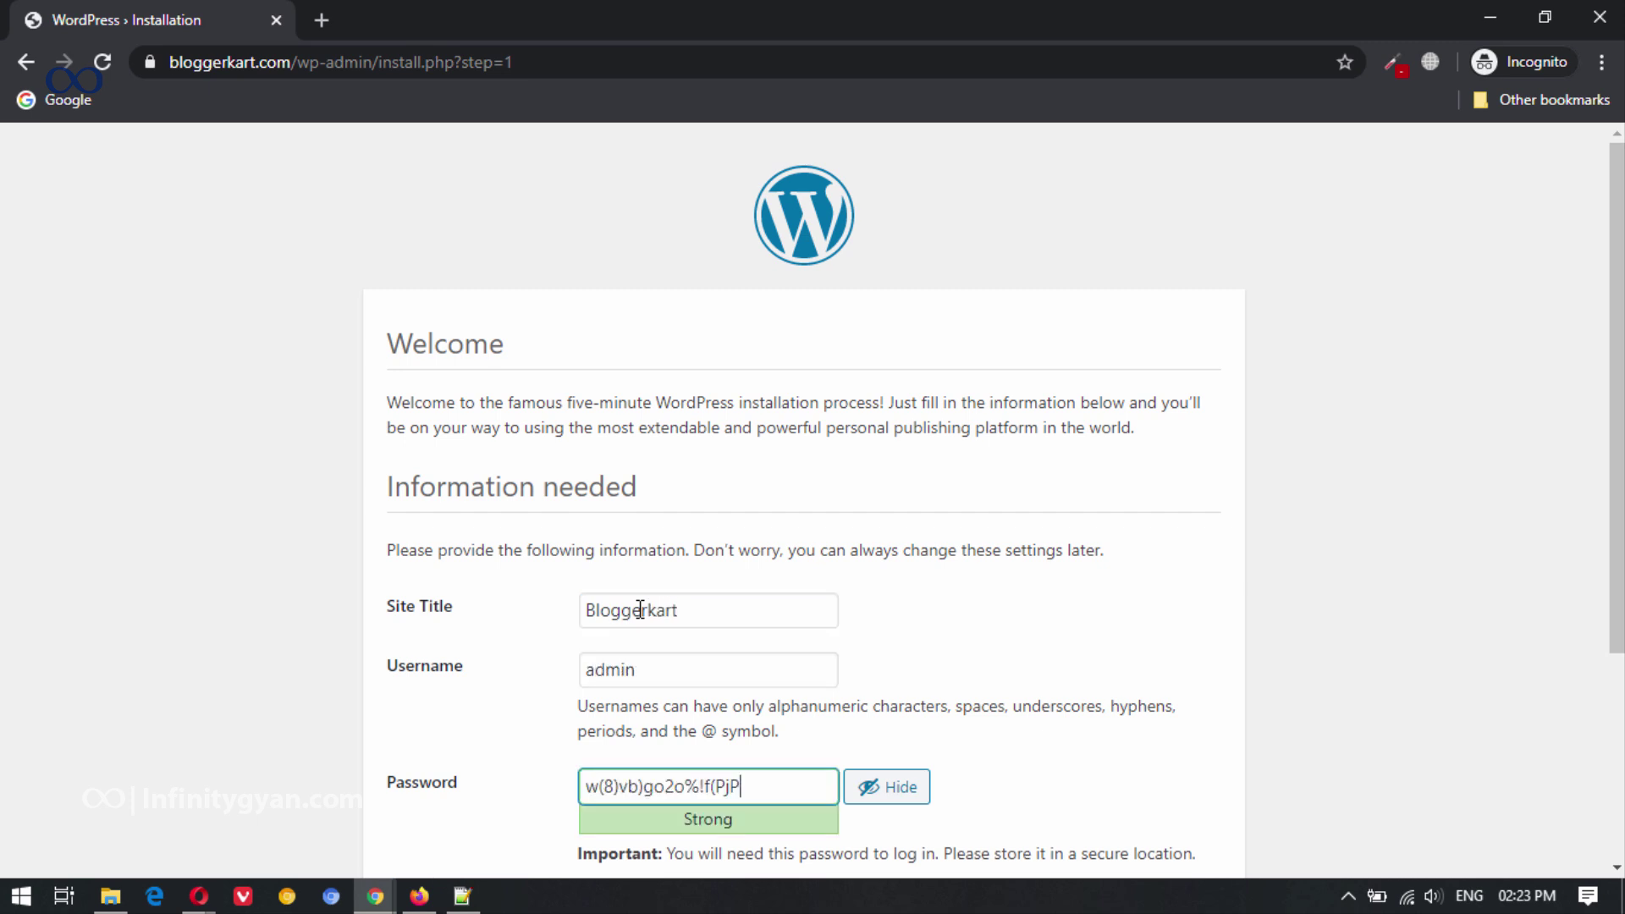
pyautogui.scroll(-3, 782, 602)
# Replace the generated password, enter the admin e-mail, install WordPress and go to login
pyautogui.hotkey('ctrl', 'a')
pyautogui.press('BackSpace')
pyautogui.click(884, 483)
pyautogui.write('a•')
pyautogui.write('••')
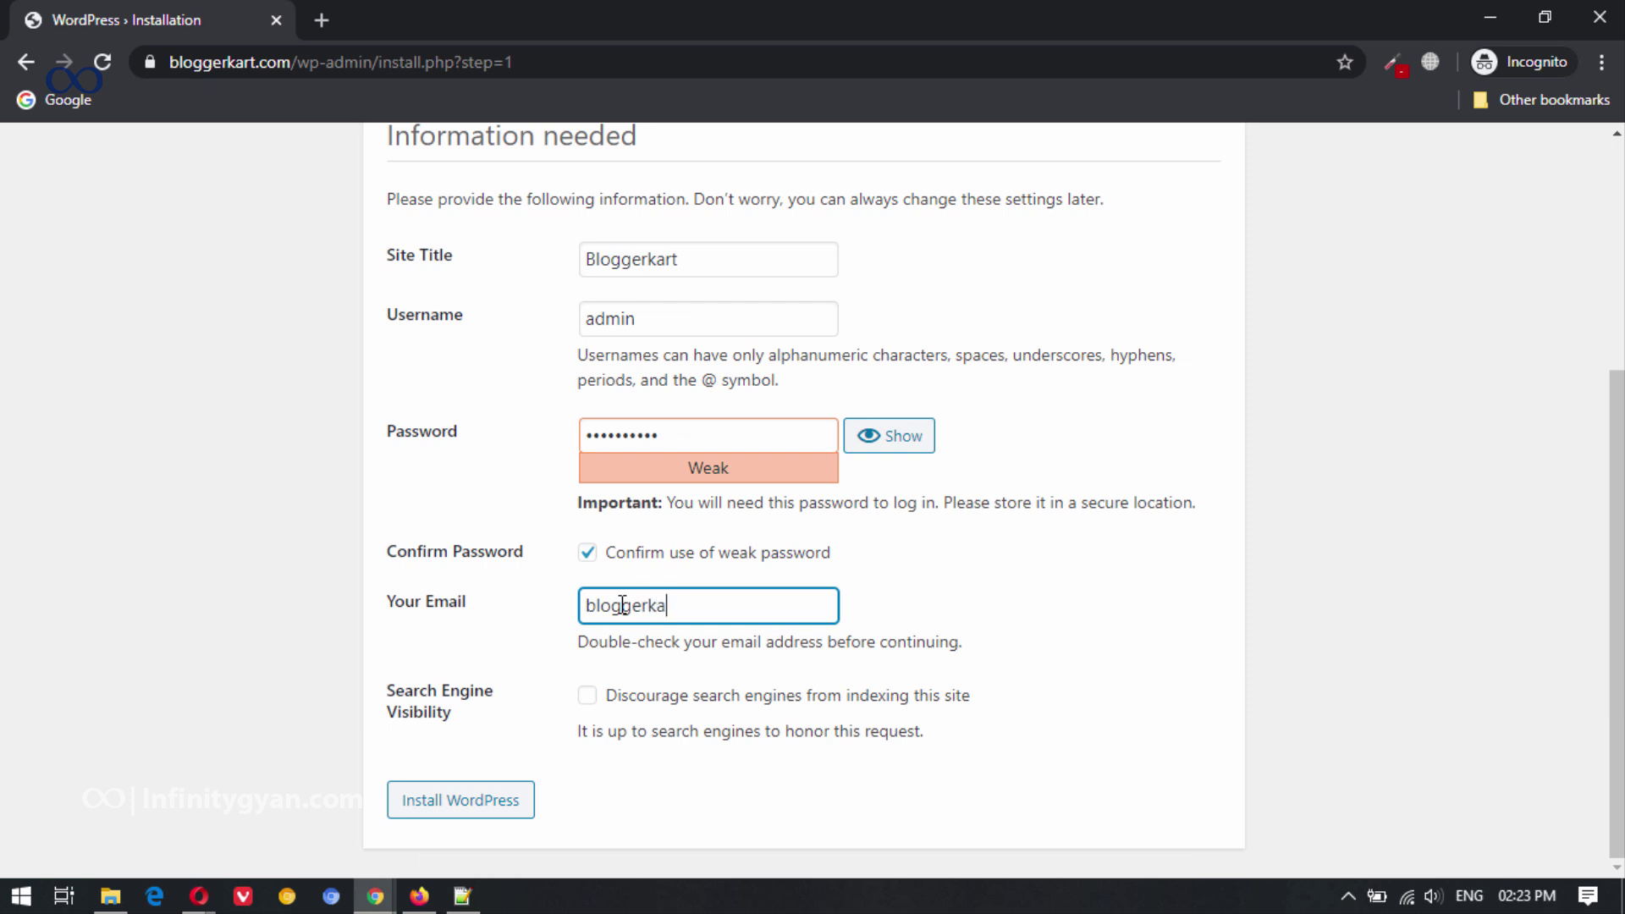
pyautogui.press('Return')
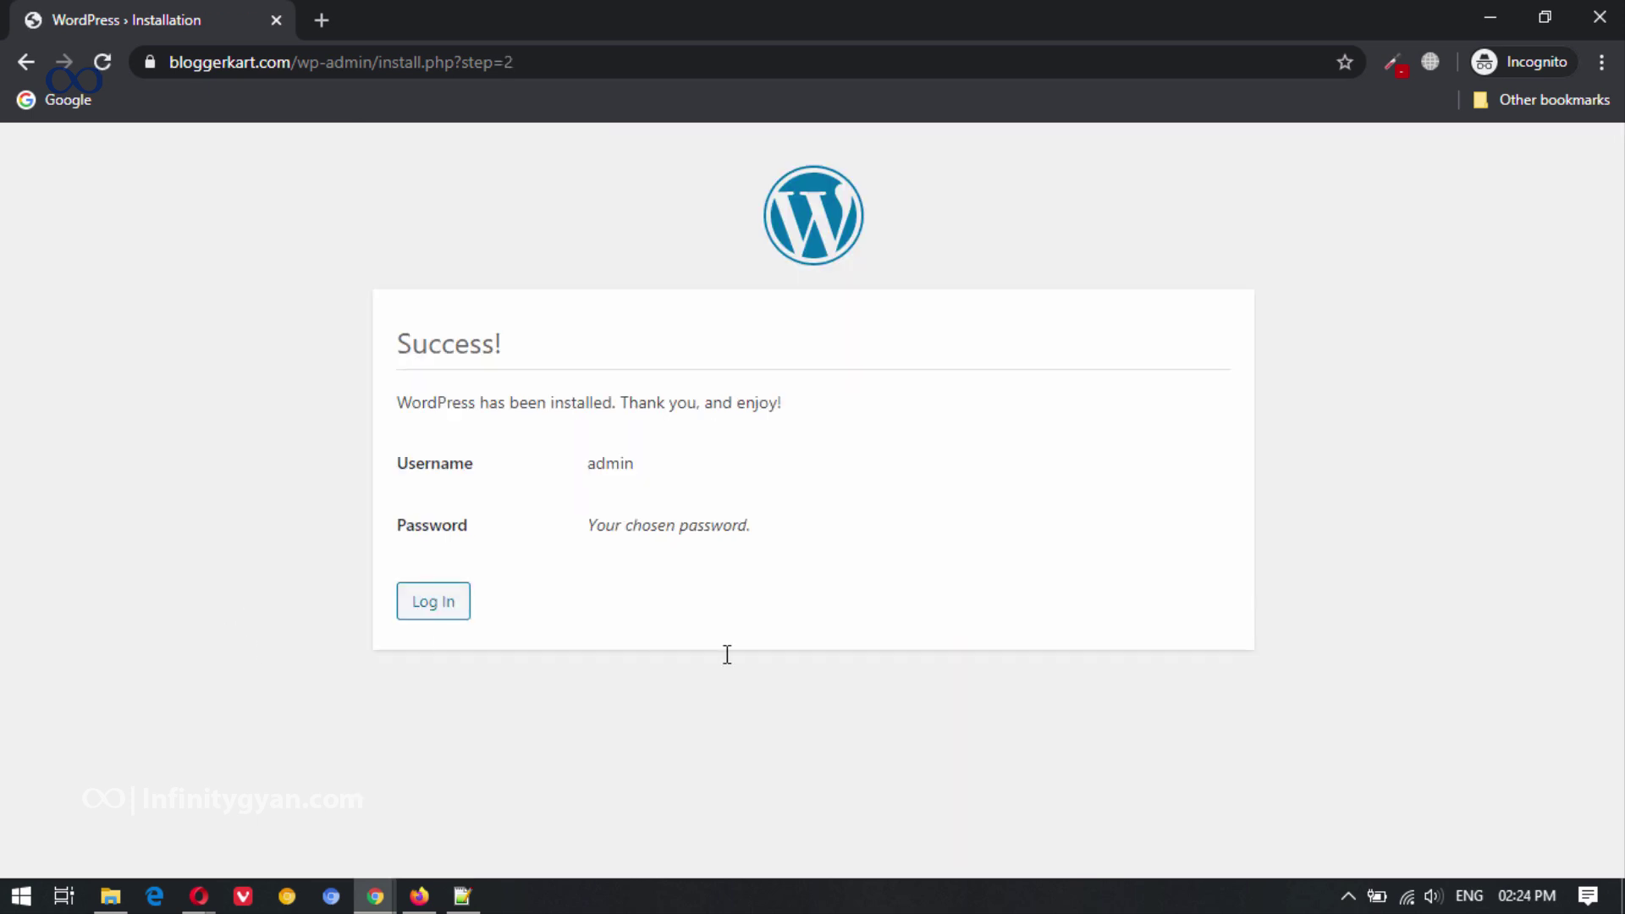
pyautogui.click(415, 607)
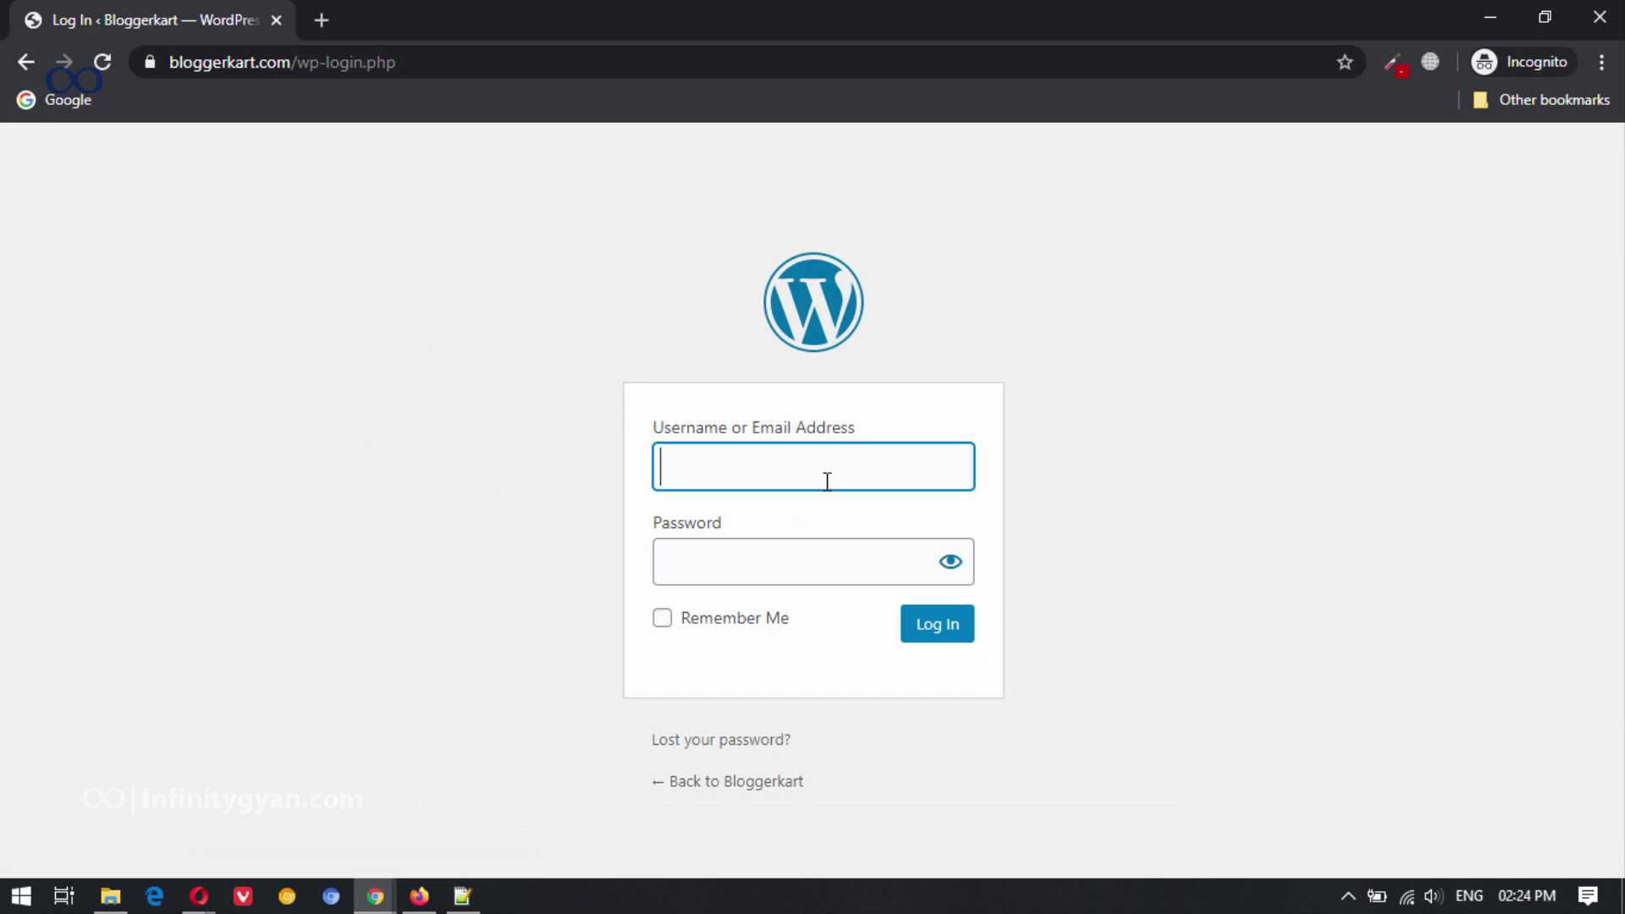
# Log in to WordPress as admin with the account password
pyautogui.write('admin')
pyautogui.press('Tab')
pyautogui.write('••••••')
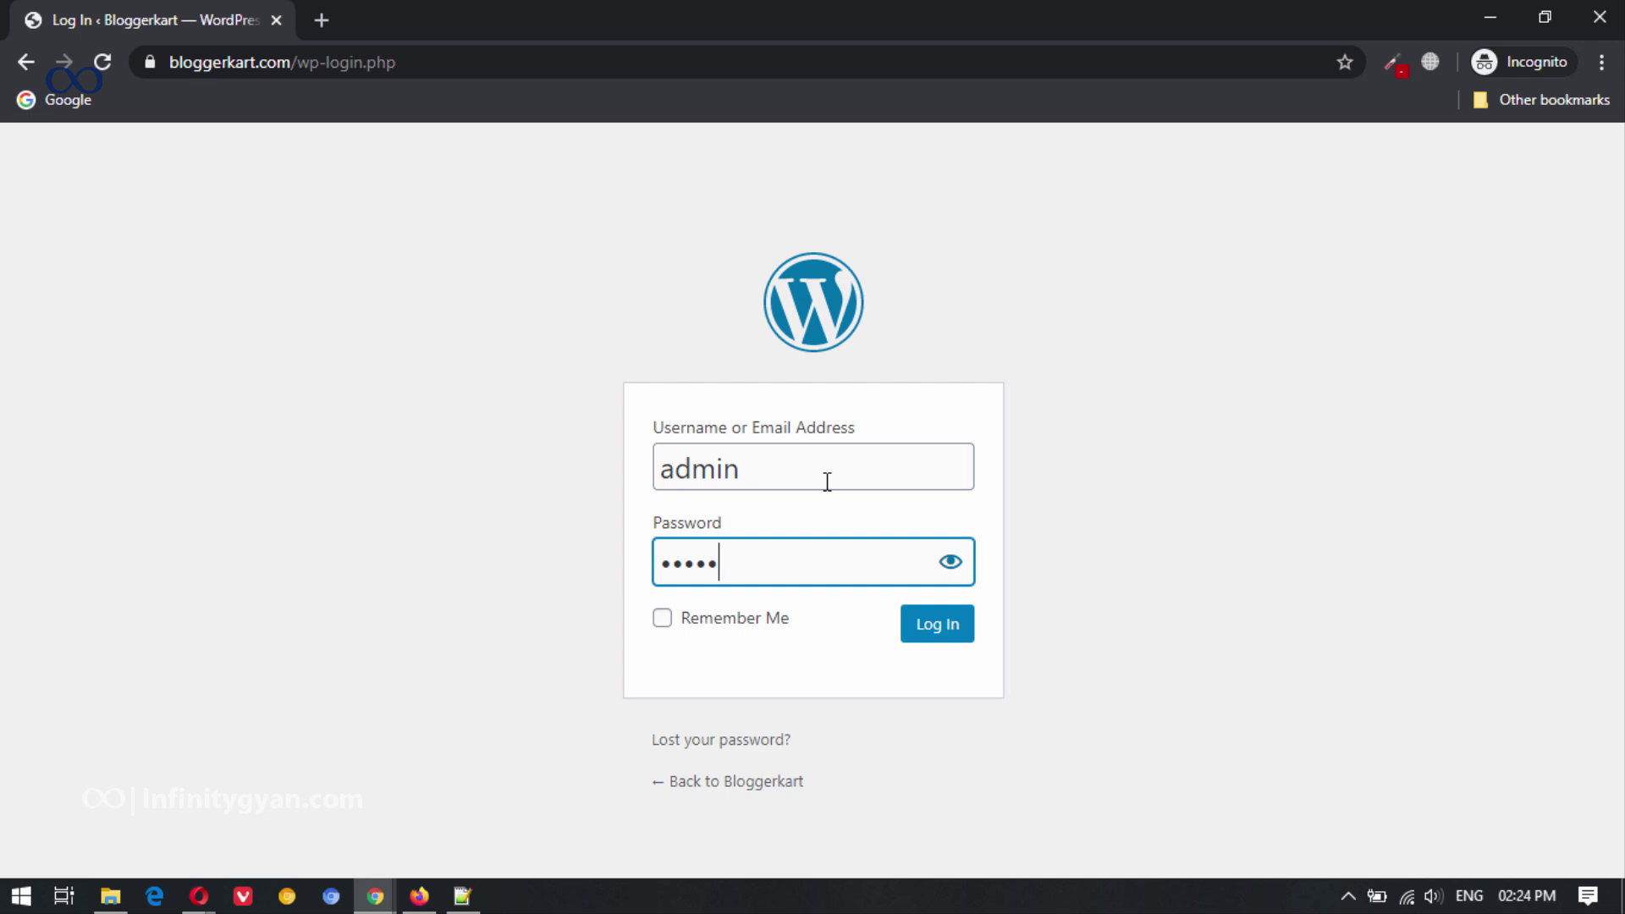
pyautogui.write('••••')
pyautogui.press('Return')
# View the live Bloggerkart site, then close its tab and the incognito window
pyautogui.scroll(3, 71, 431)
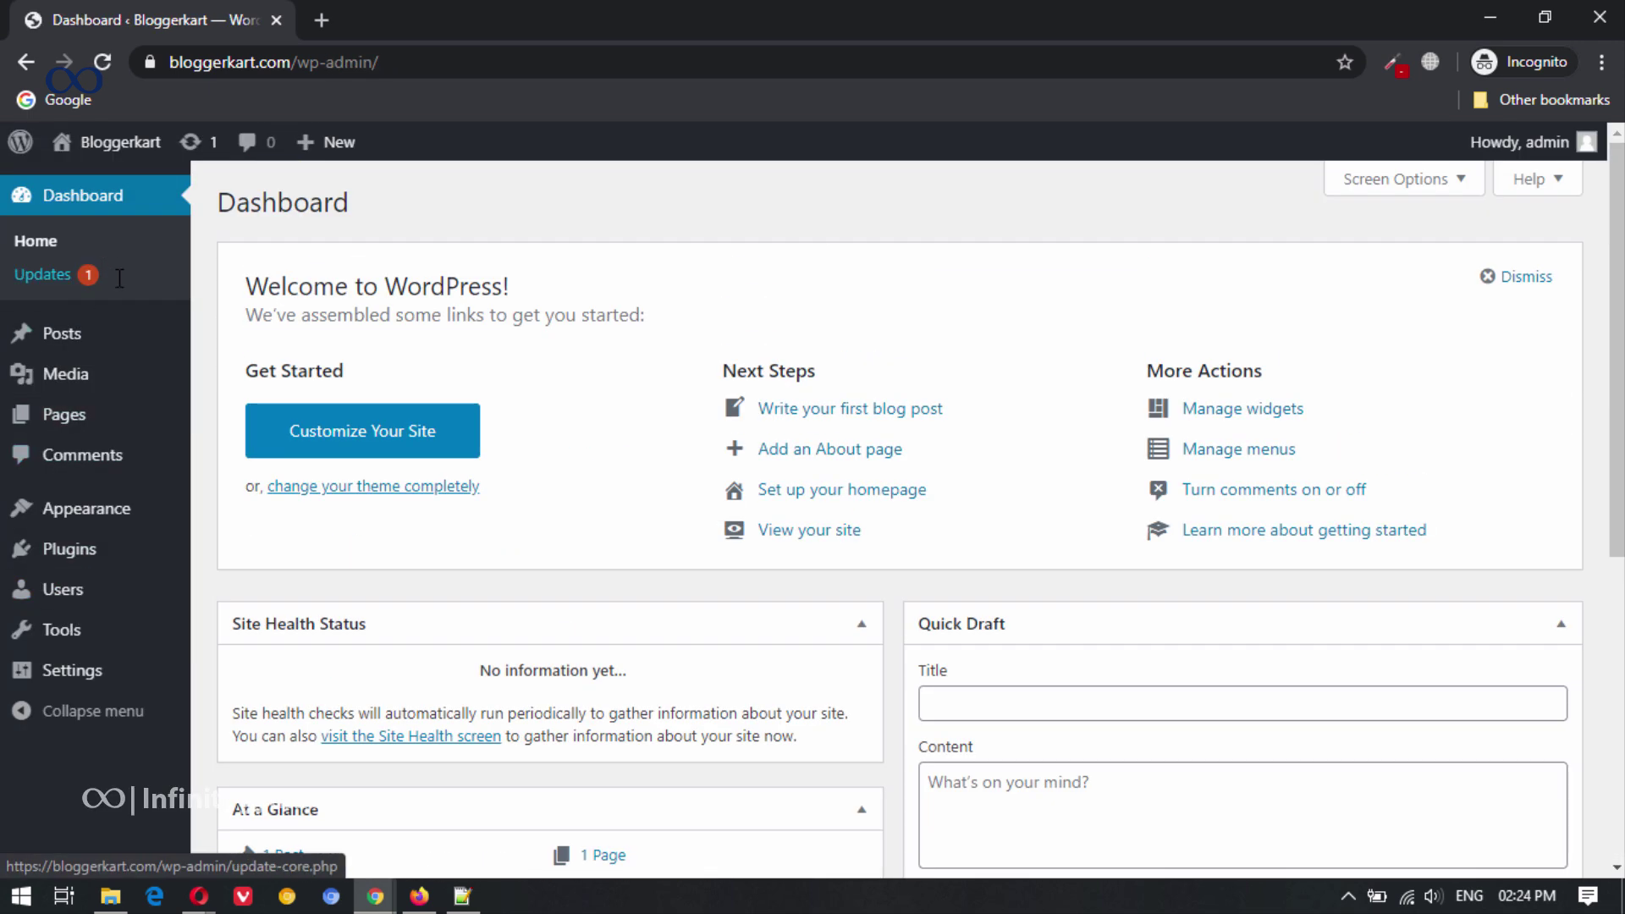
pyautogui.moveTo(118, 149)
pyautogui.click(82, 183)
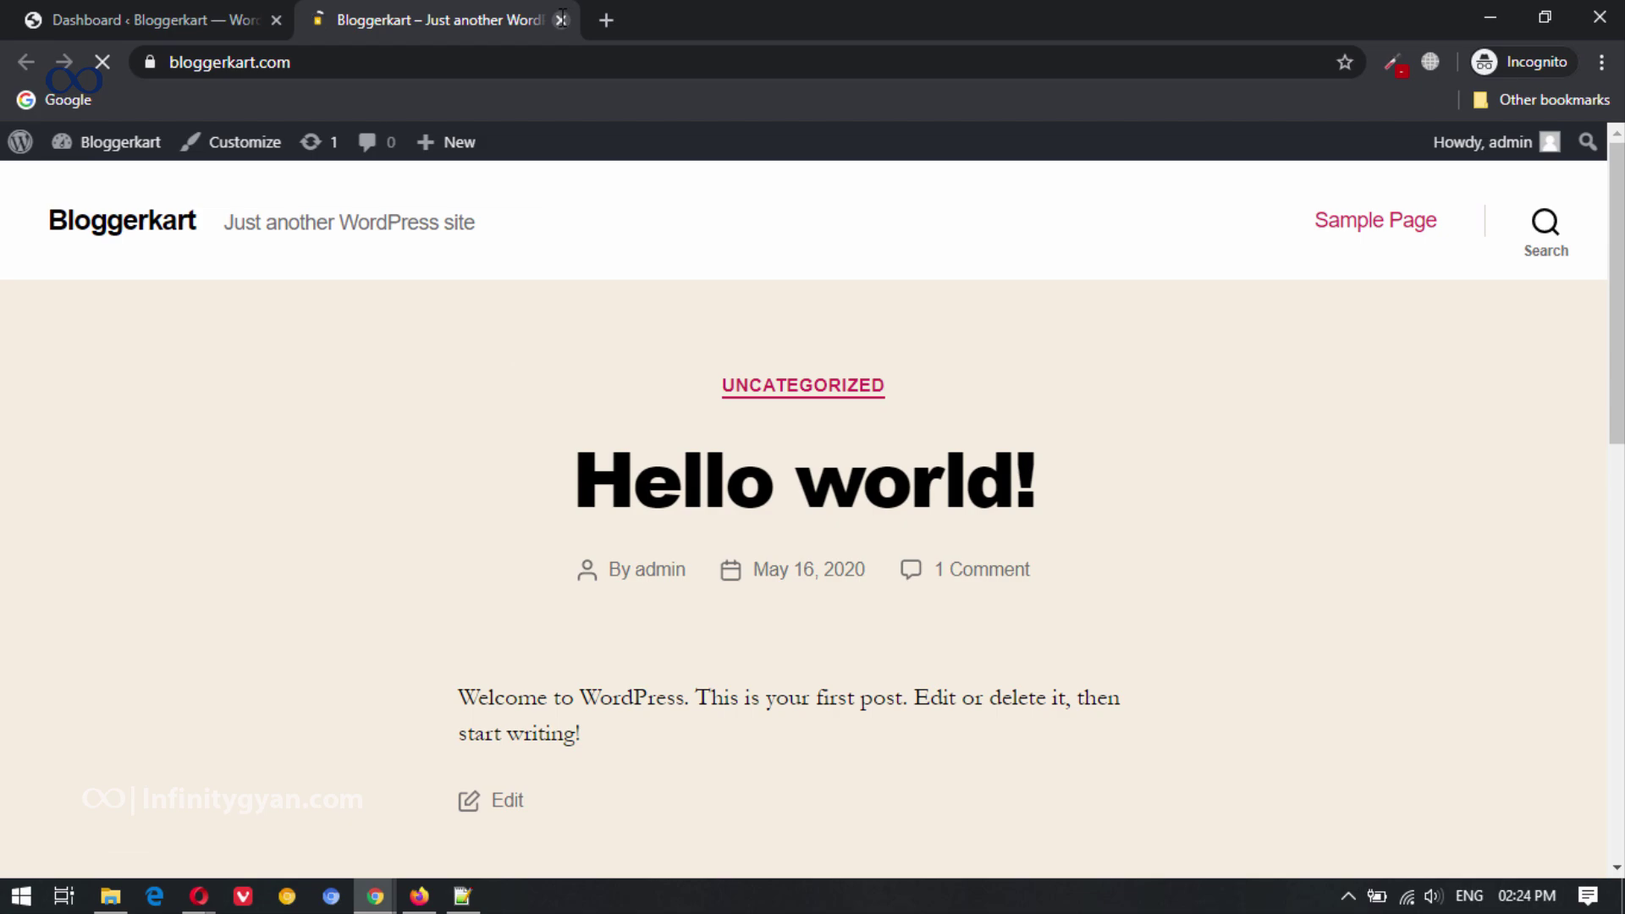
pyautogui.click(561, 19)
pyautogui.click(276, 18)
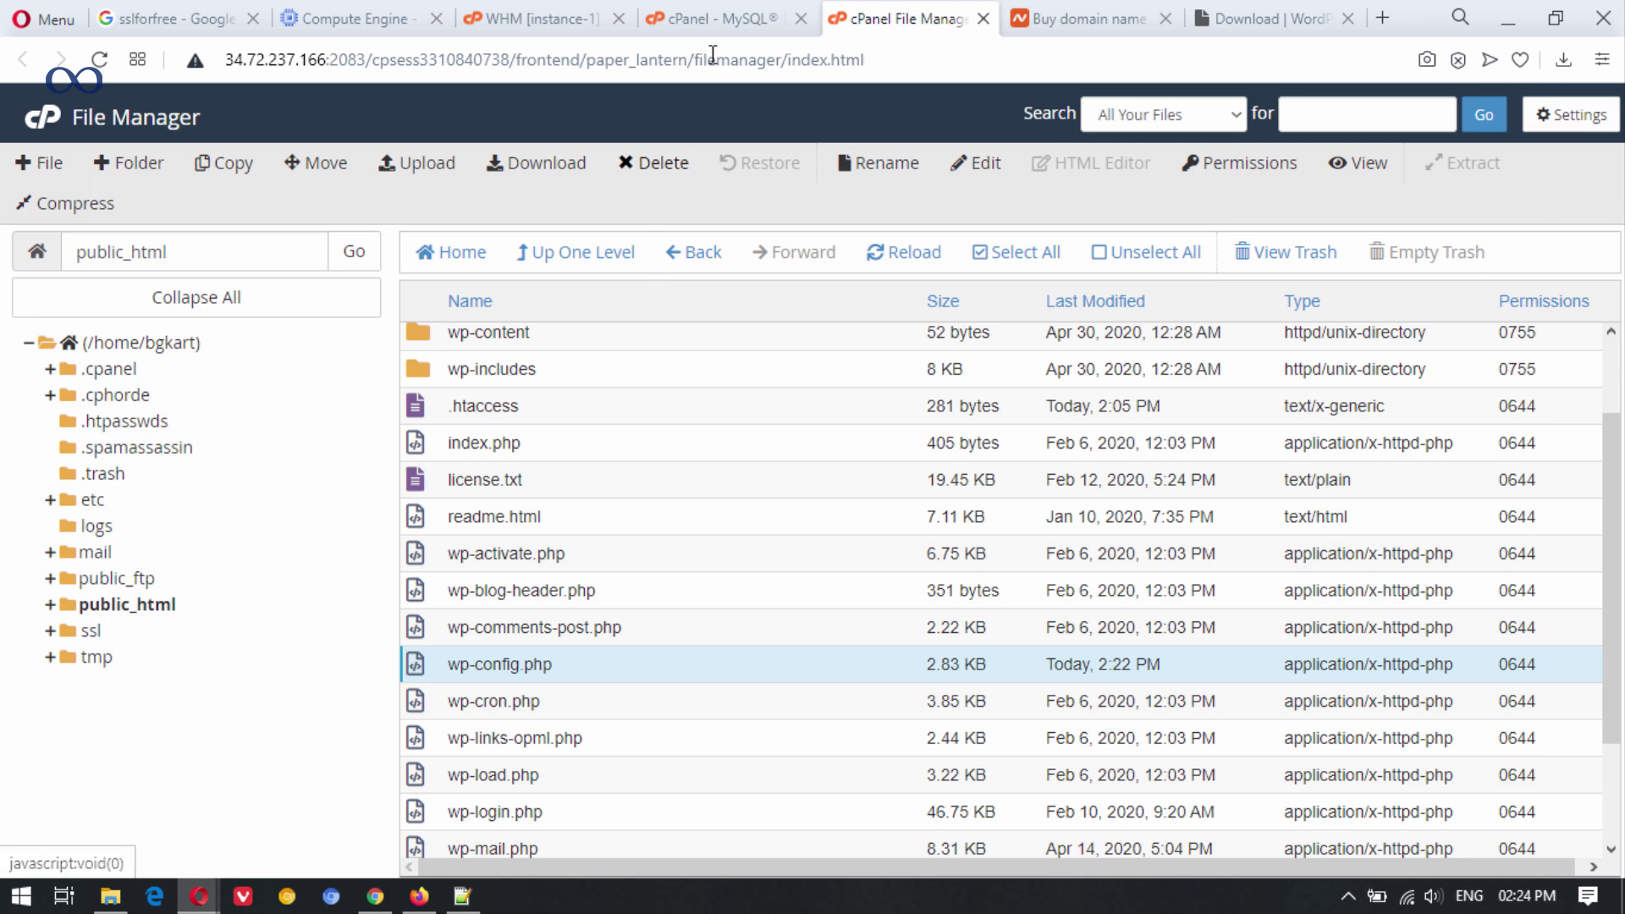
# Open phpMyAdmin from cPanel home and view the 12 WordPress tables in bgkart_bg
pyautogui.click(711, 19)
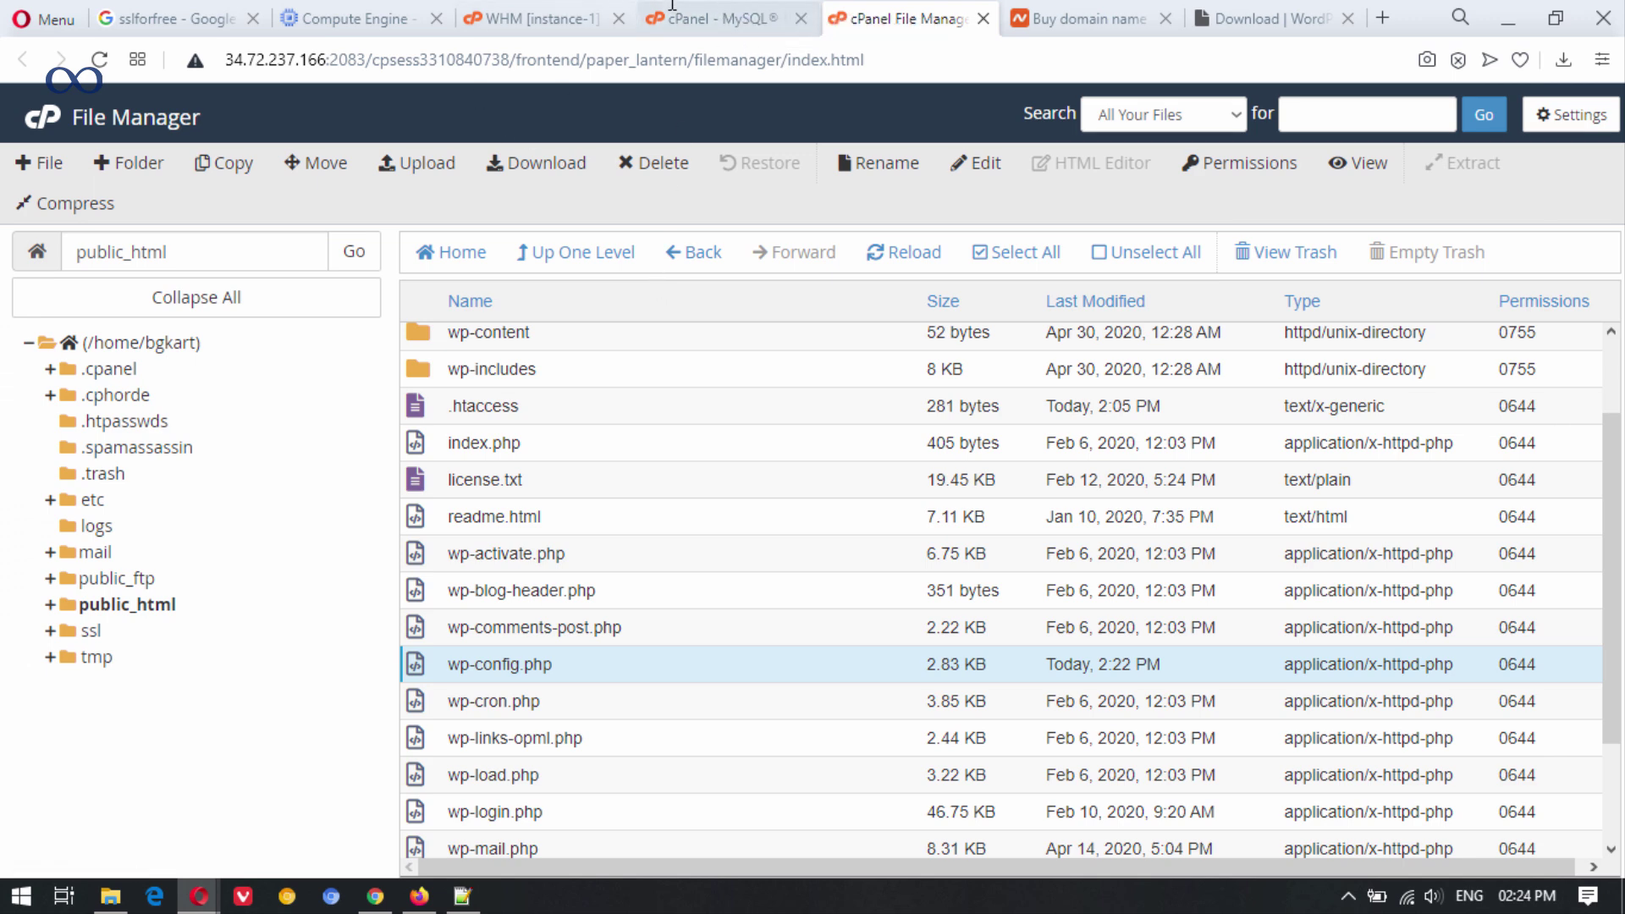
pyautogui.scroll(10, 4, 241)
pyautogui.click(43, 158)
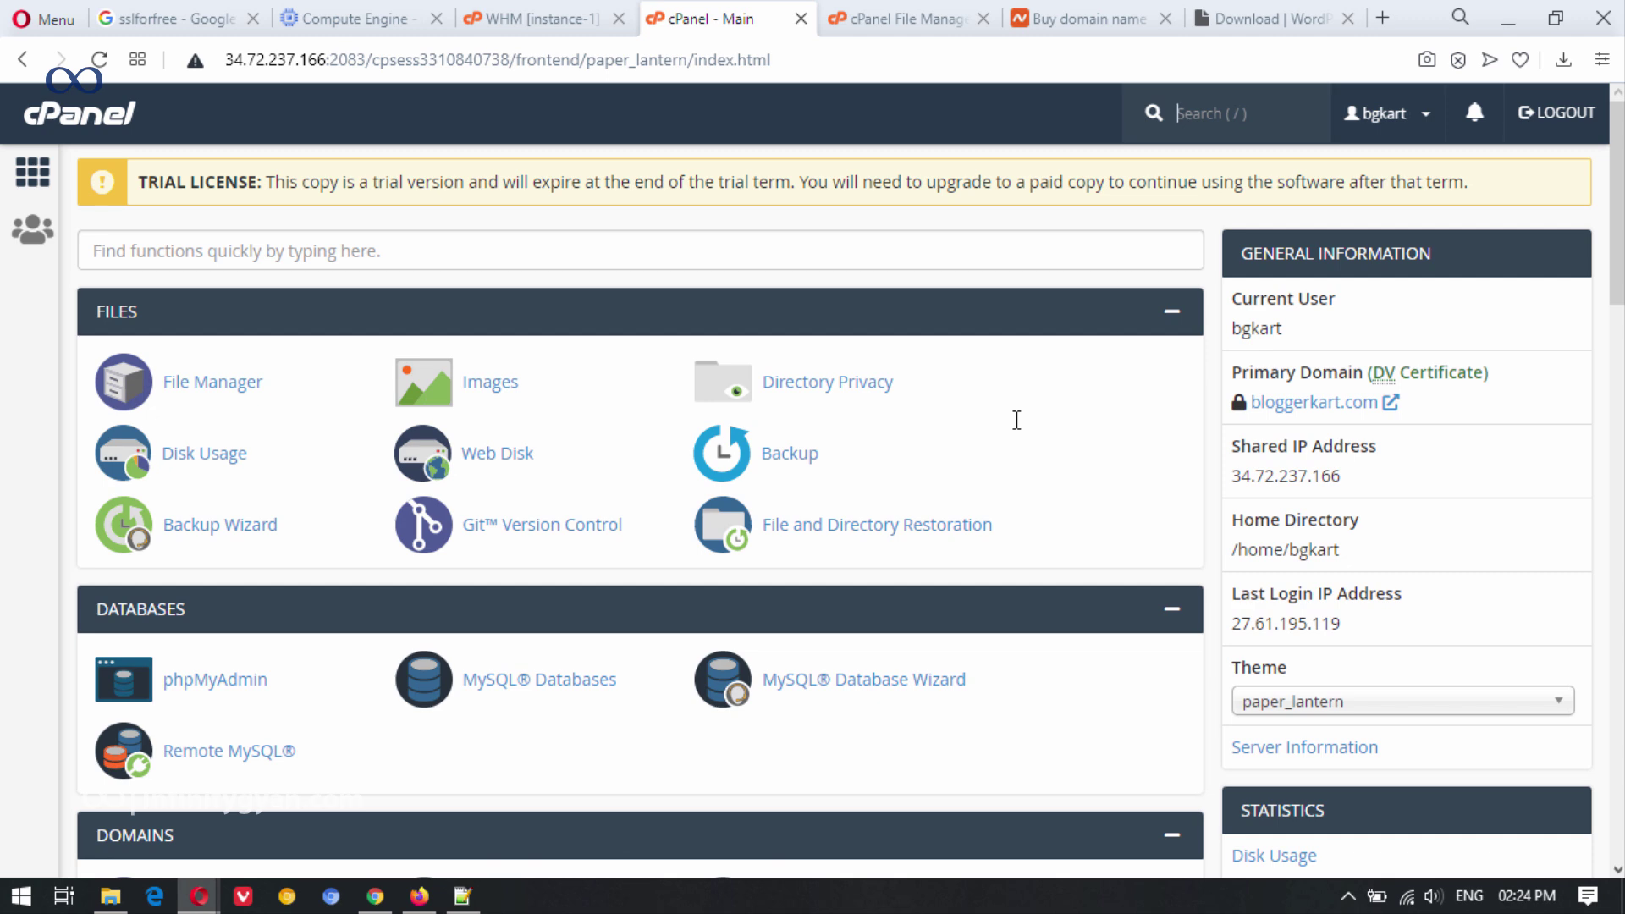
pyautogui.scroll(-3, 595, 591)
pyautogui.click(230, 439)
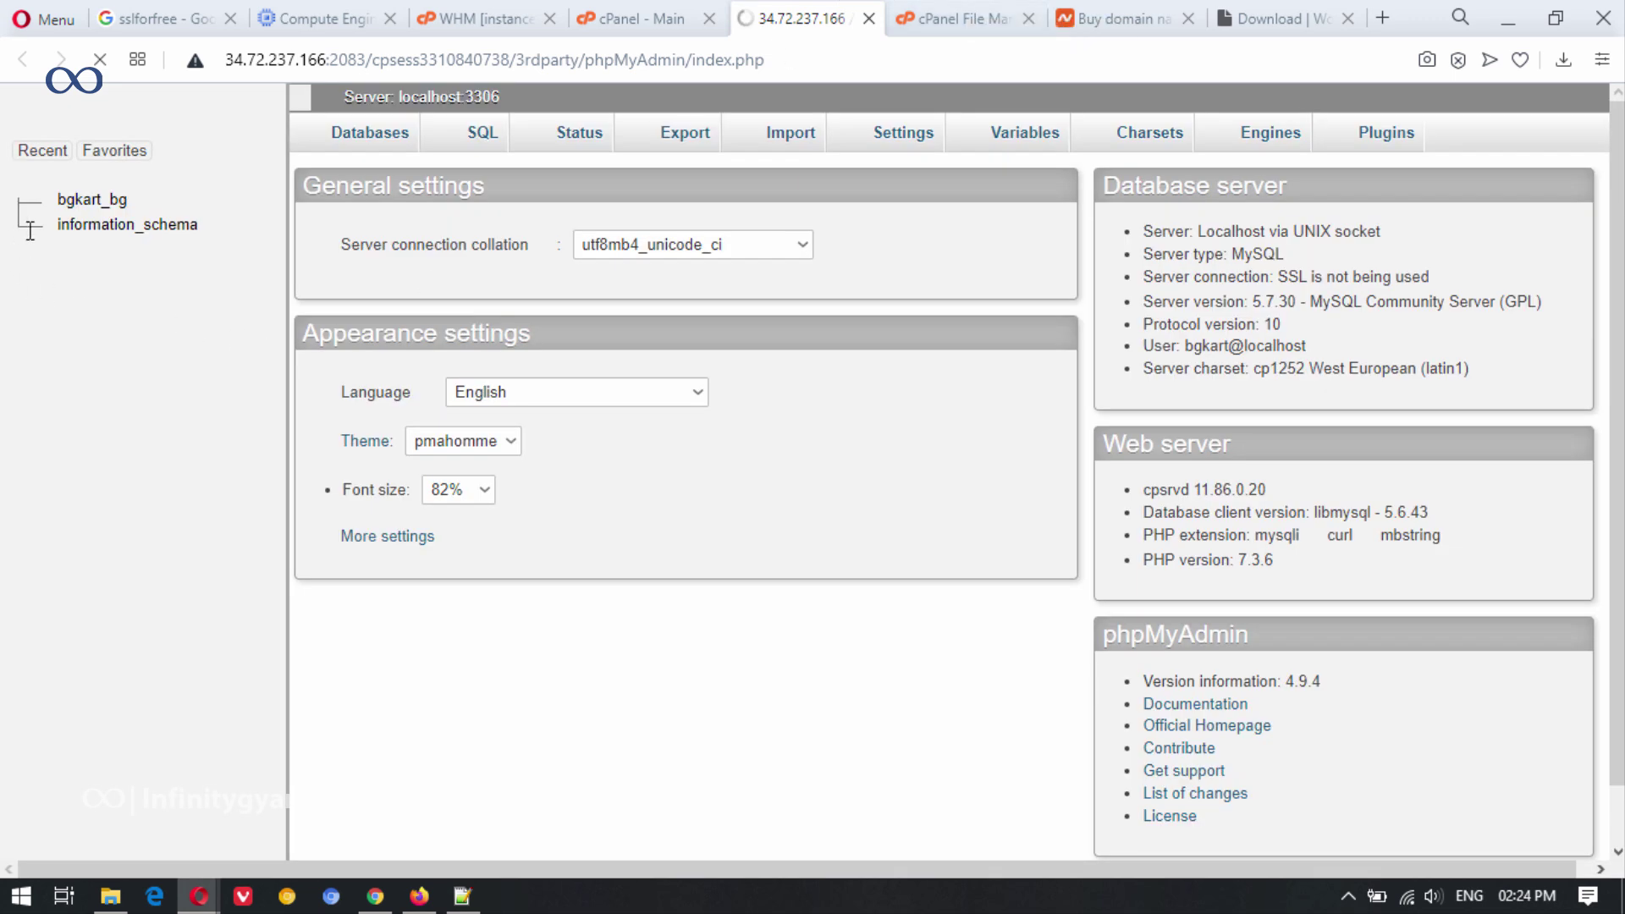
pyautogui.click(68, 216)
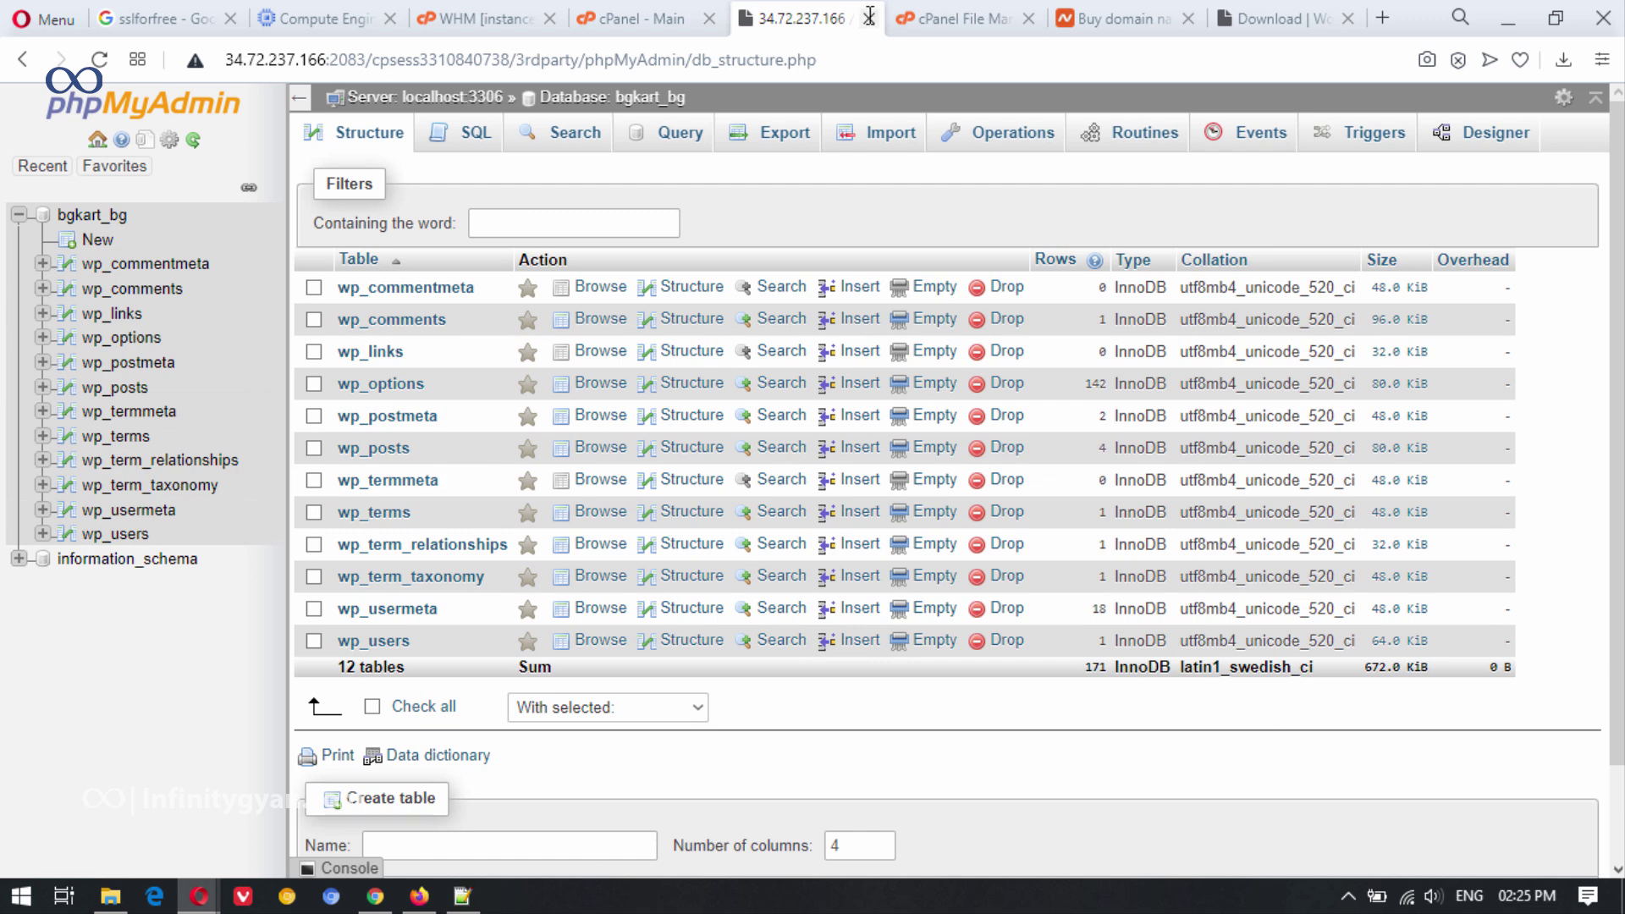
# Close the phpMyAdmin, File Manager, domain purchase and WordPress download tabs
pyautogui.click(869, 19)
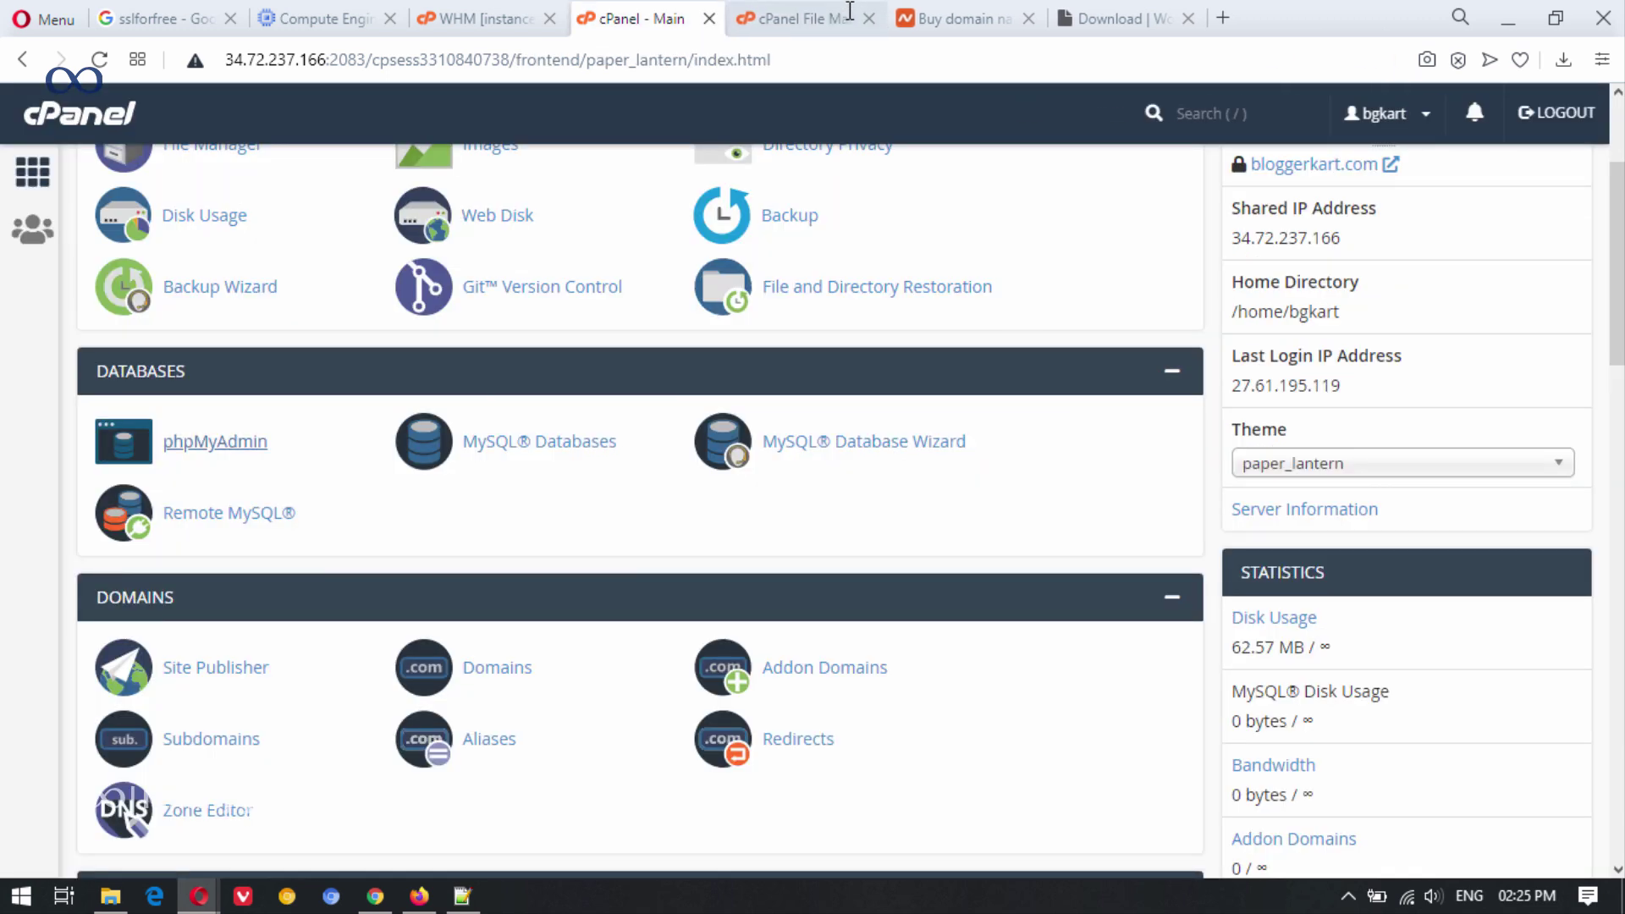
pyautogui.scroll(3, 686, 575)
pyautogui.scroll(-10, 685, 576)
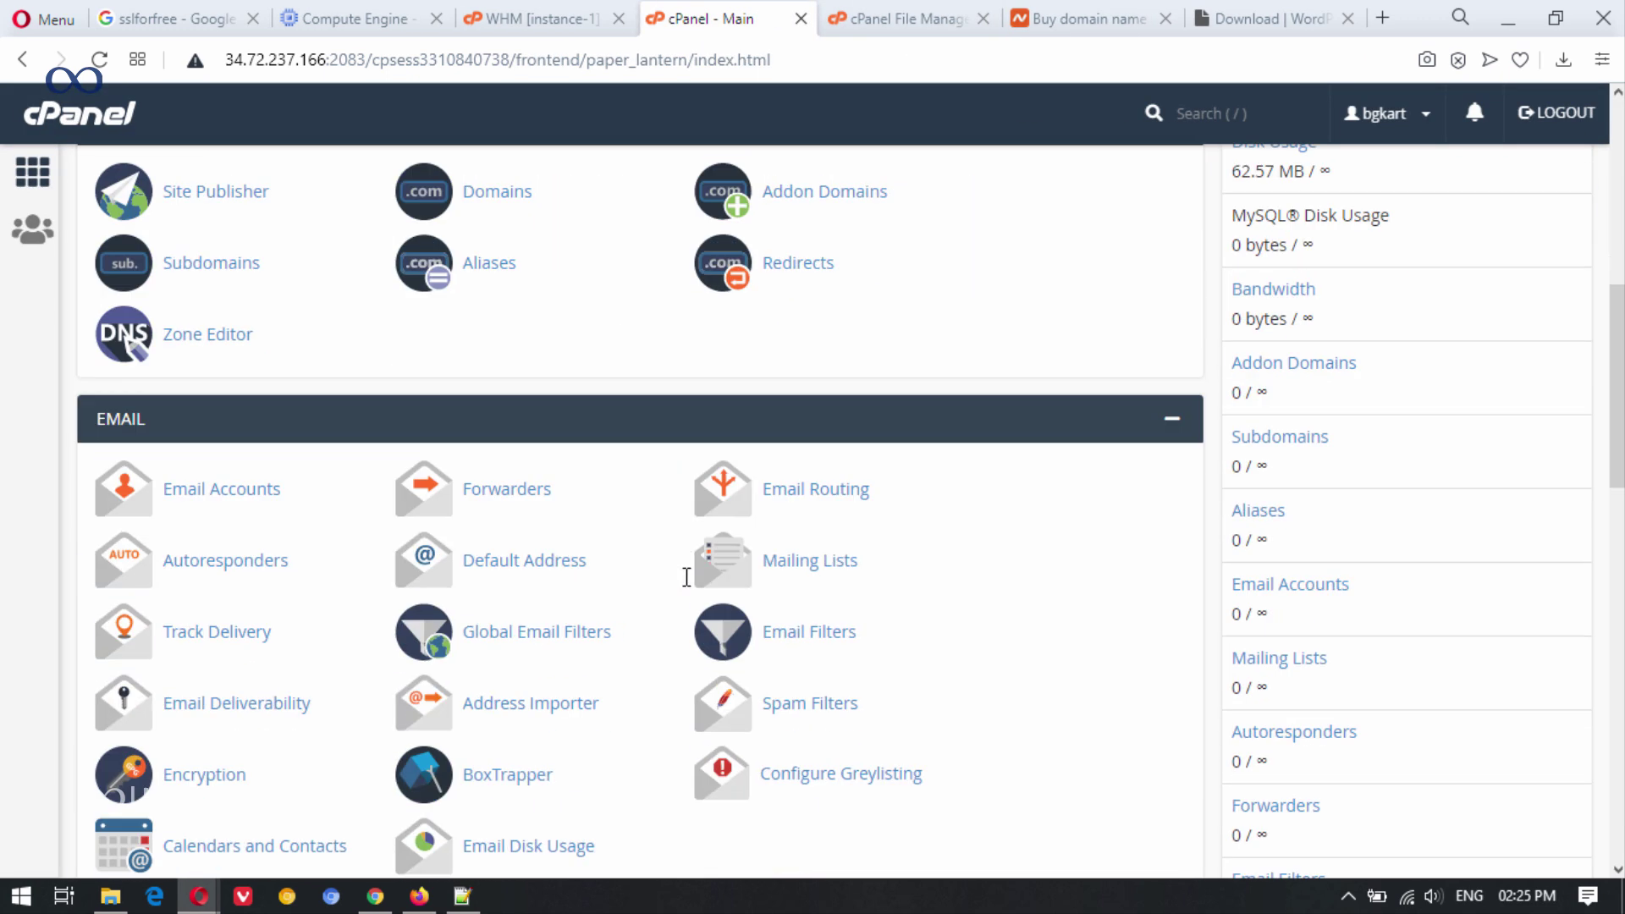
pyautogui.scroll(10, 687, 577)
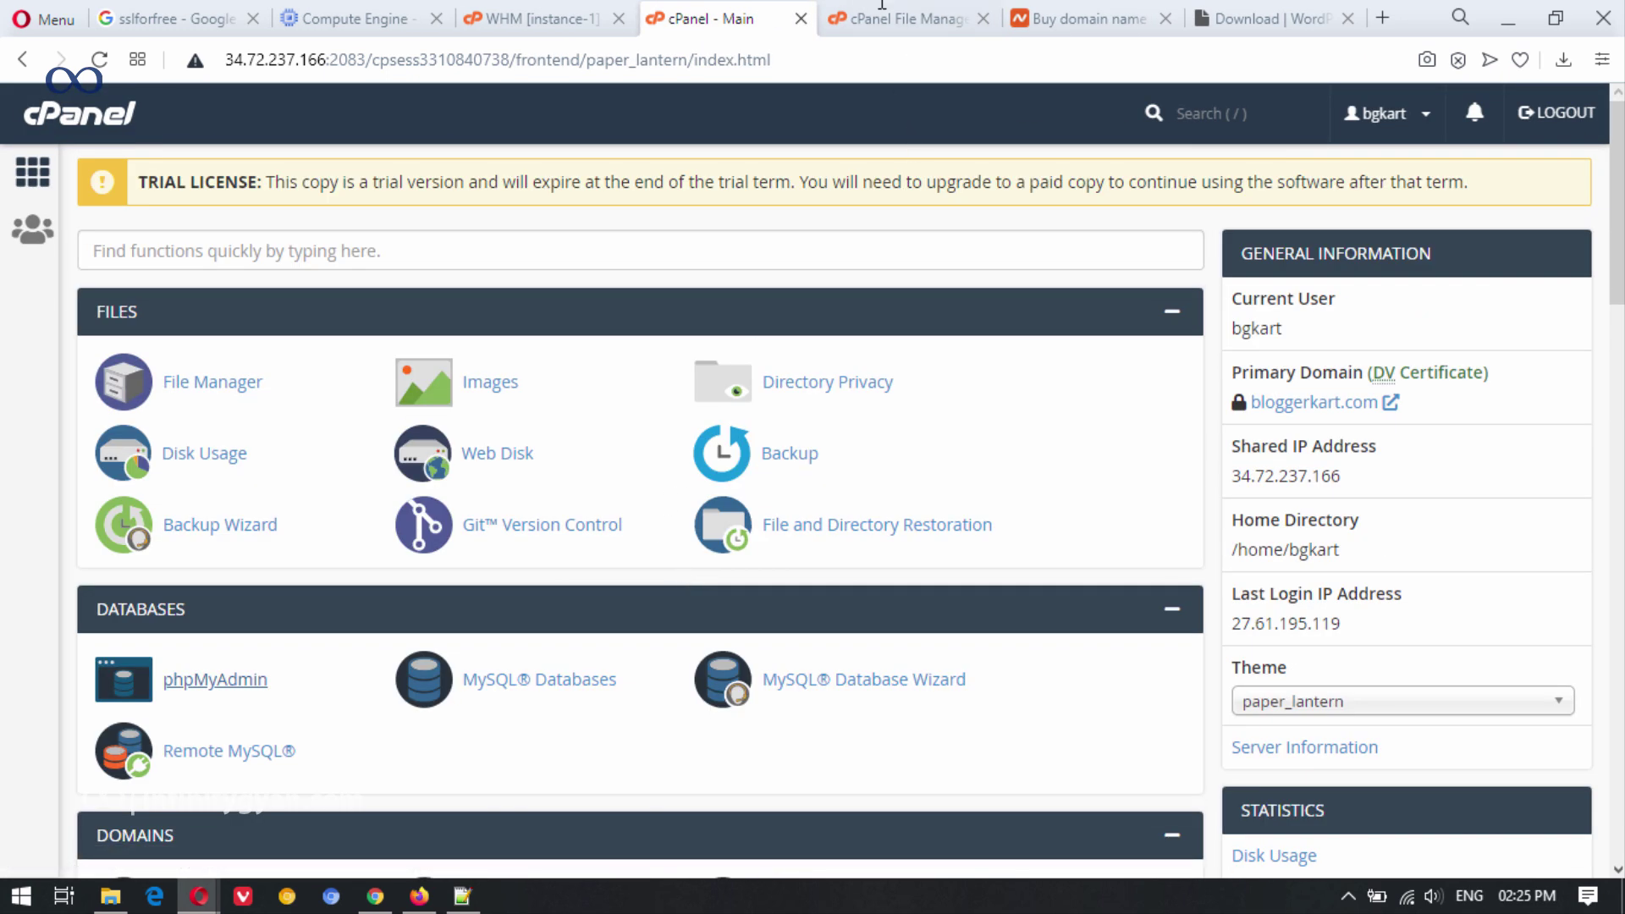
pyautogui.click(913, 5)
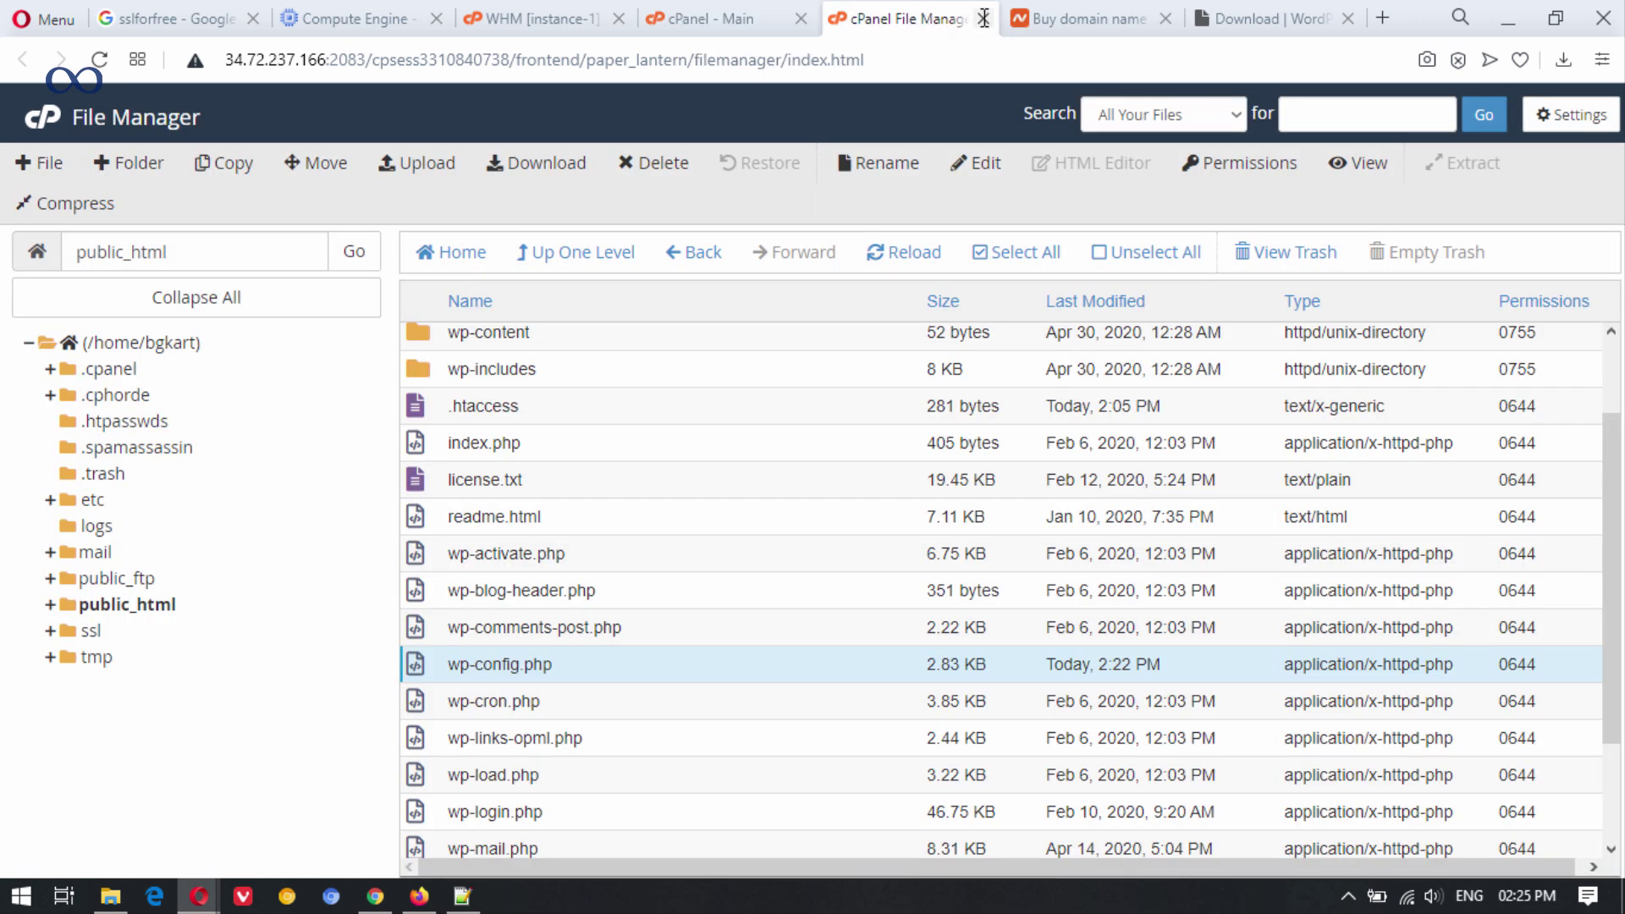
pyautogui.click(983, 18)
pyautogui.click(983, 18)
pyautogui.click(984, 17)
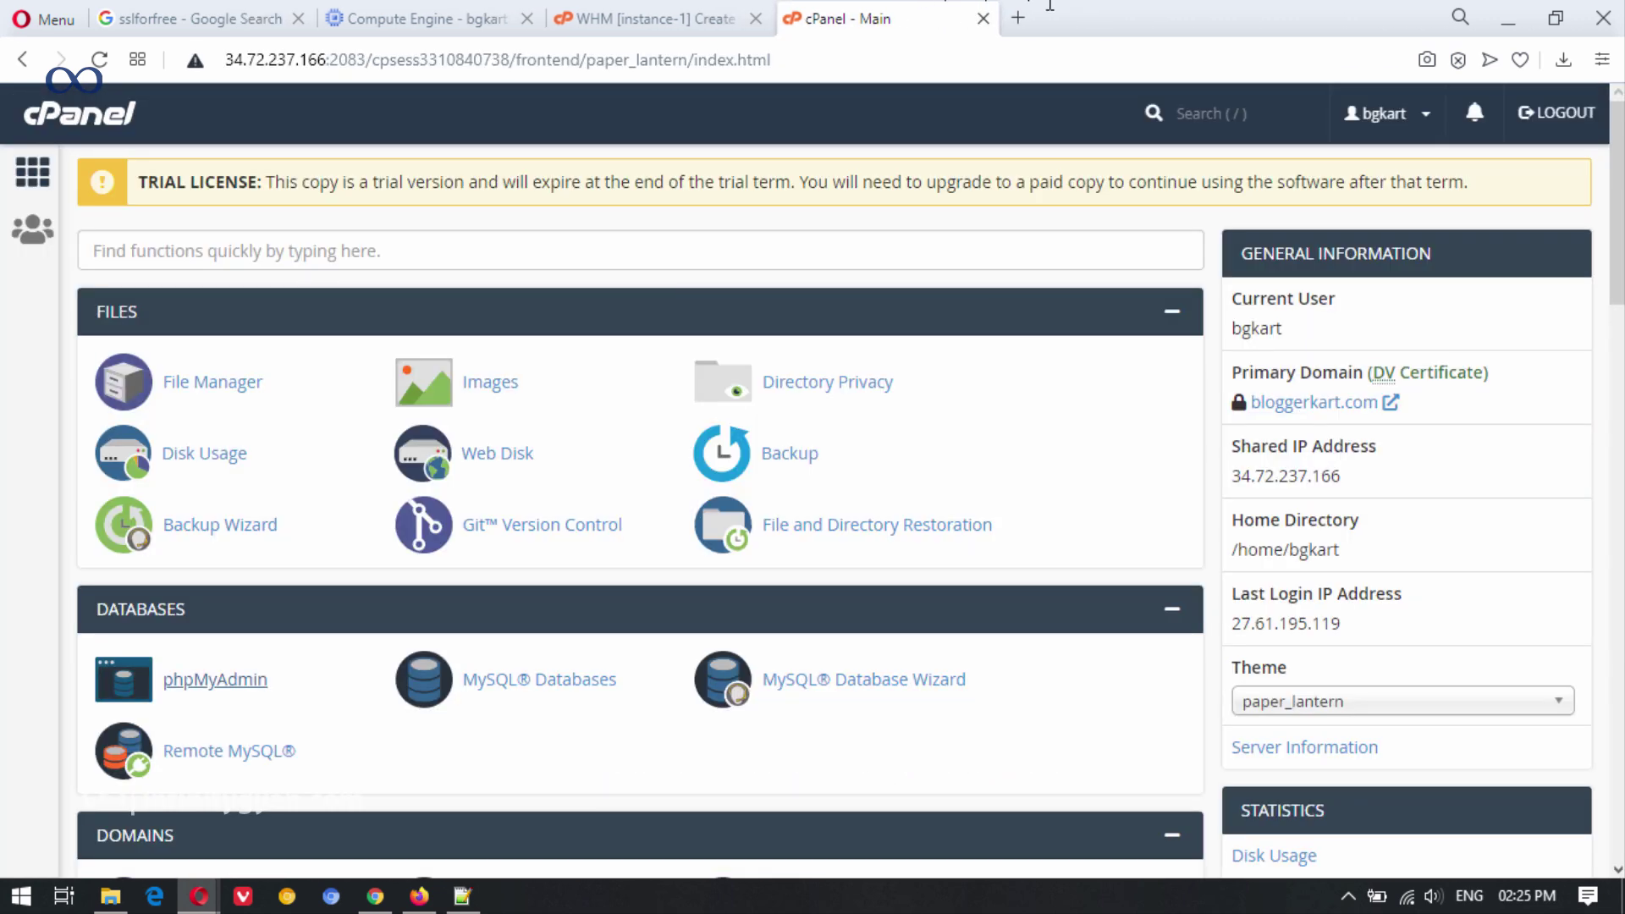
pyautogui.click(1016, 9)
# Load bloggerkart.com to see its Hello world post, then return to the WHM account tab
pyautogui.write('blo')
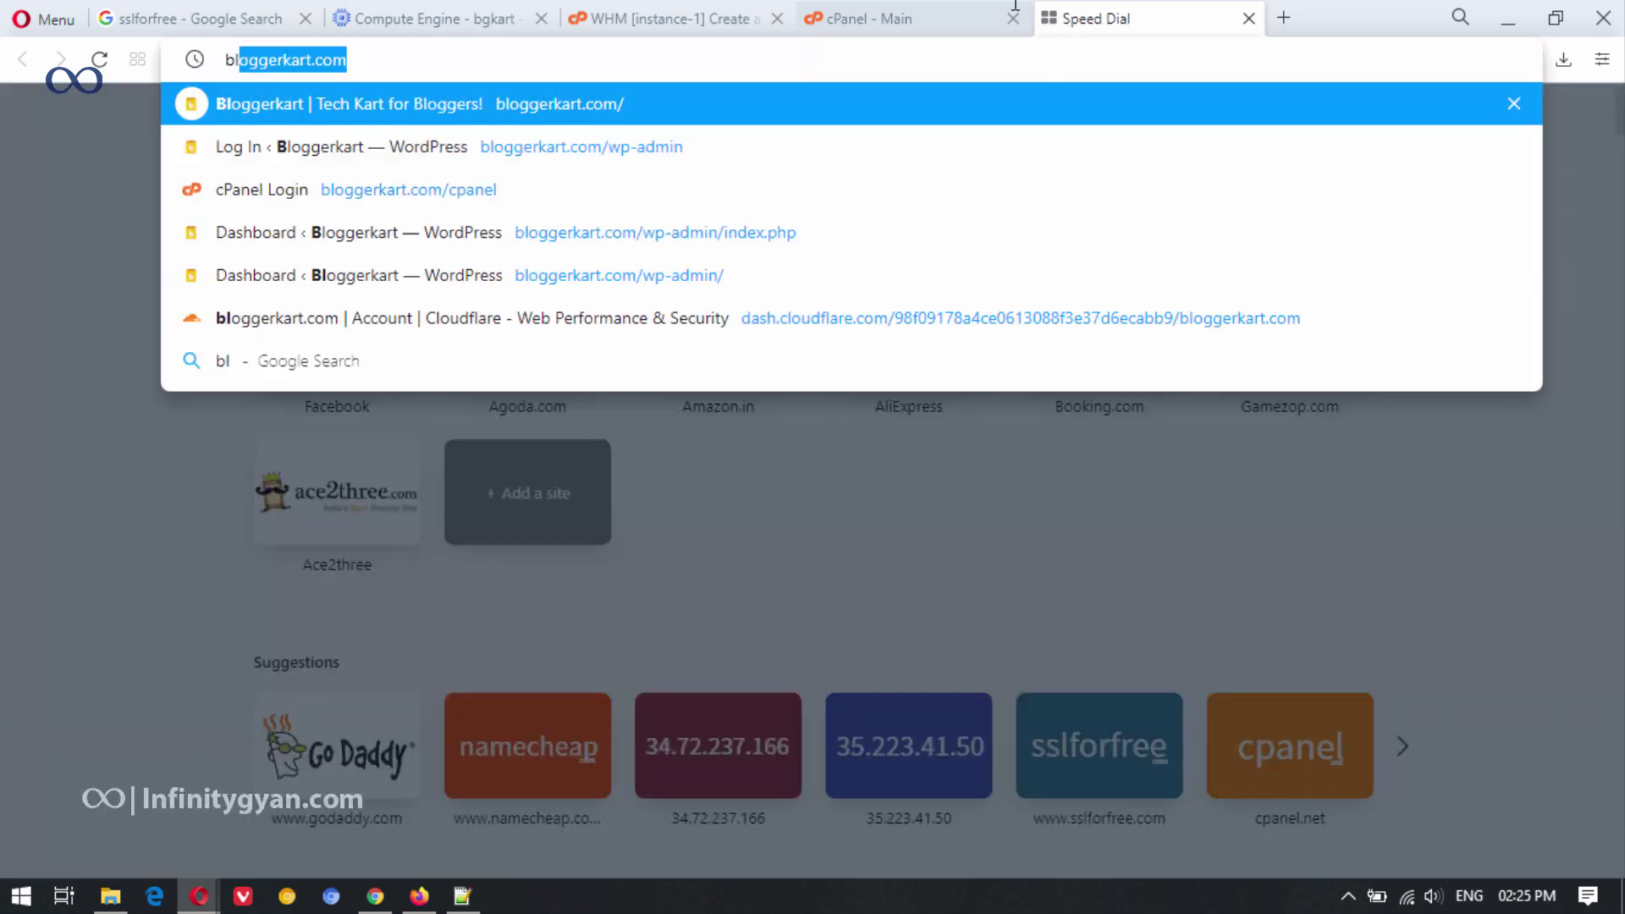
pyautogui.write('ggerkart')
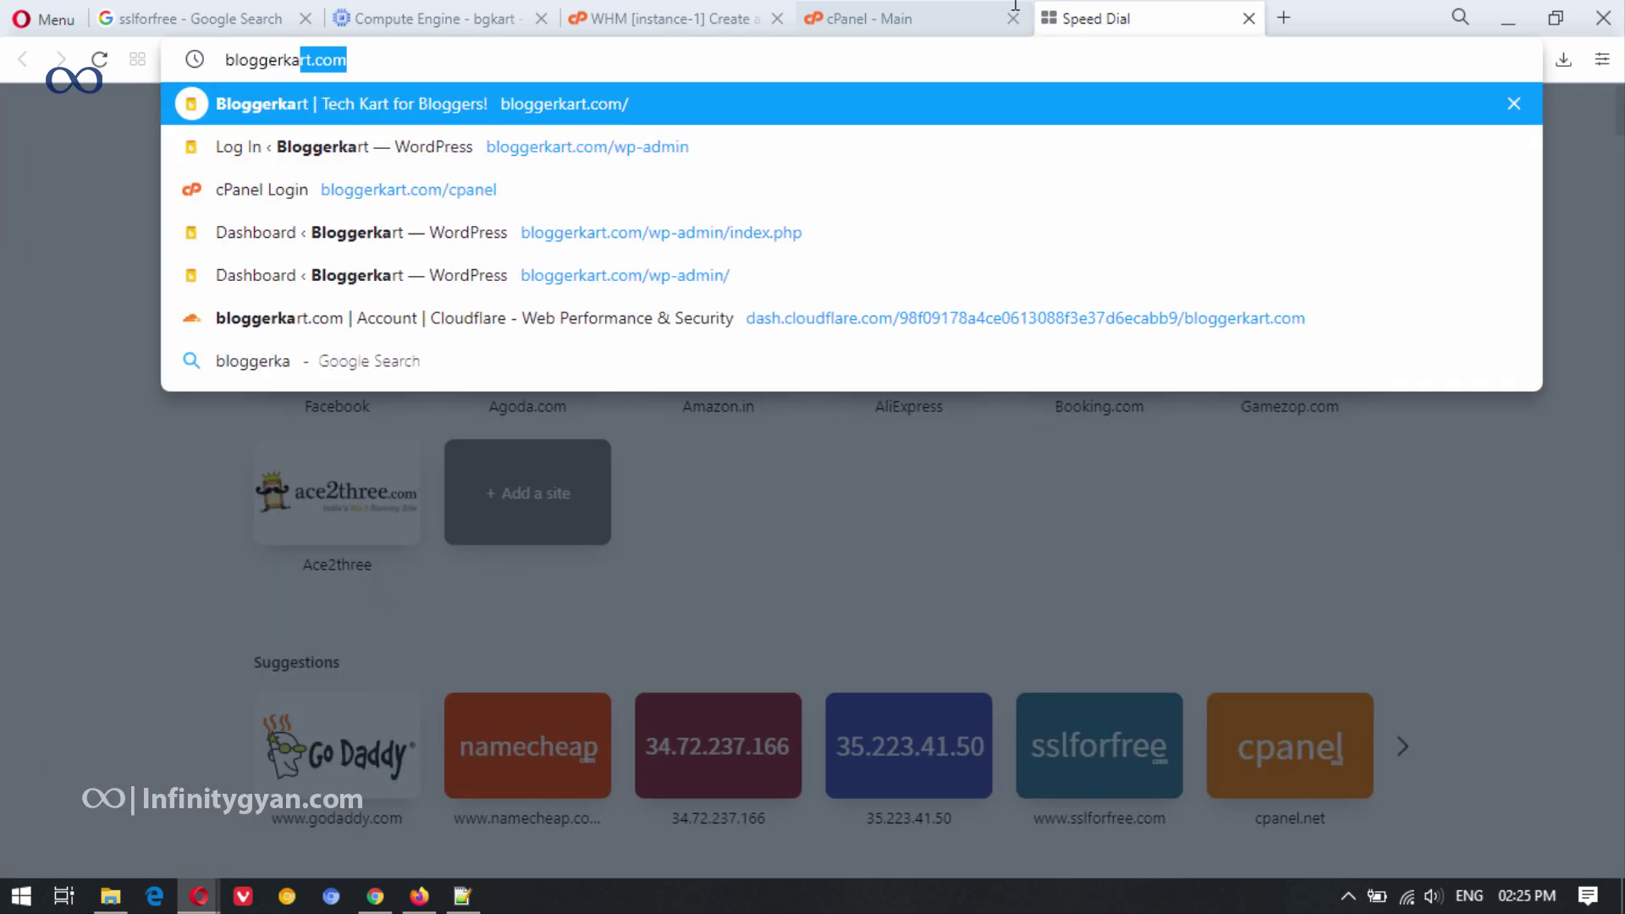
pyautogui.write('.cm')
pyautogui.press('BackSpace')
pyautogui.write('om')
pyautogui.press('Return')
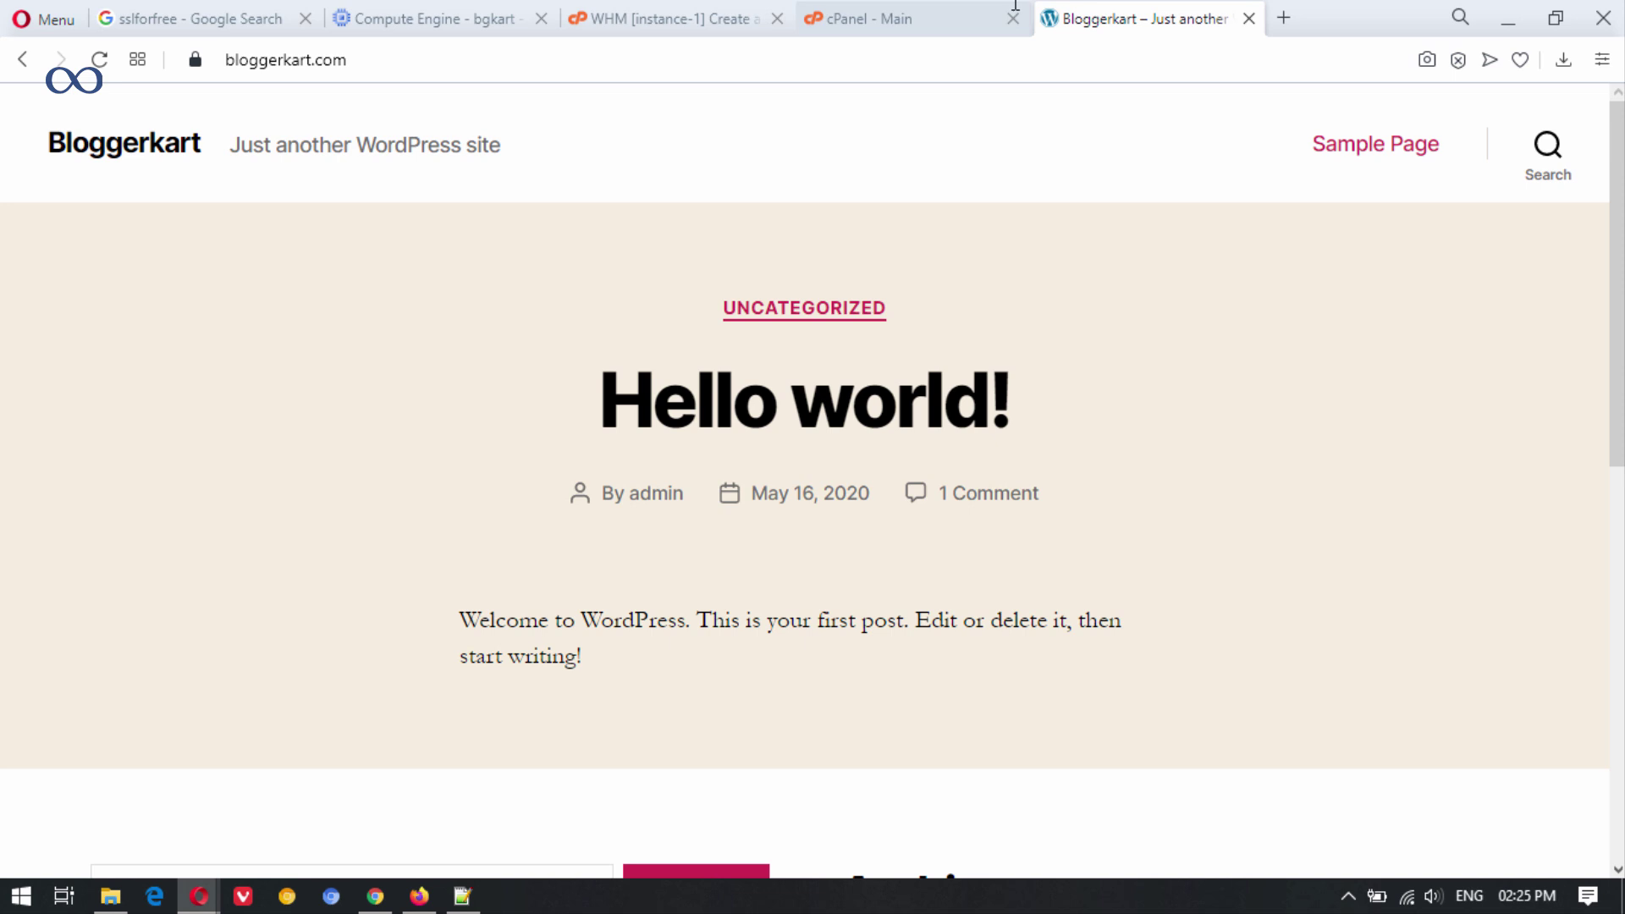
pyautogui.click(669, 18)
pyautogui.scroll(1, 519, 423)
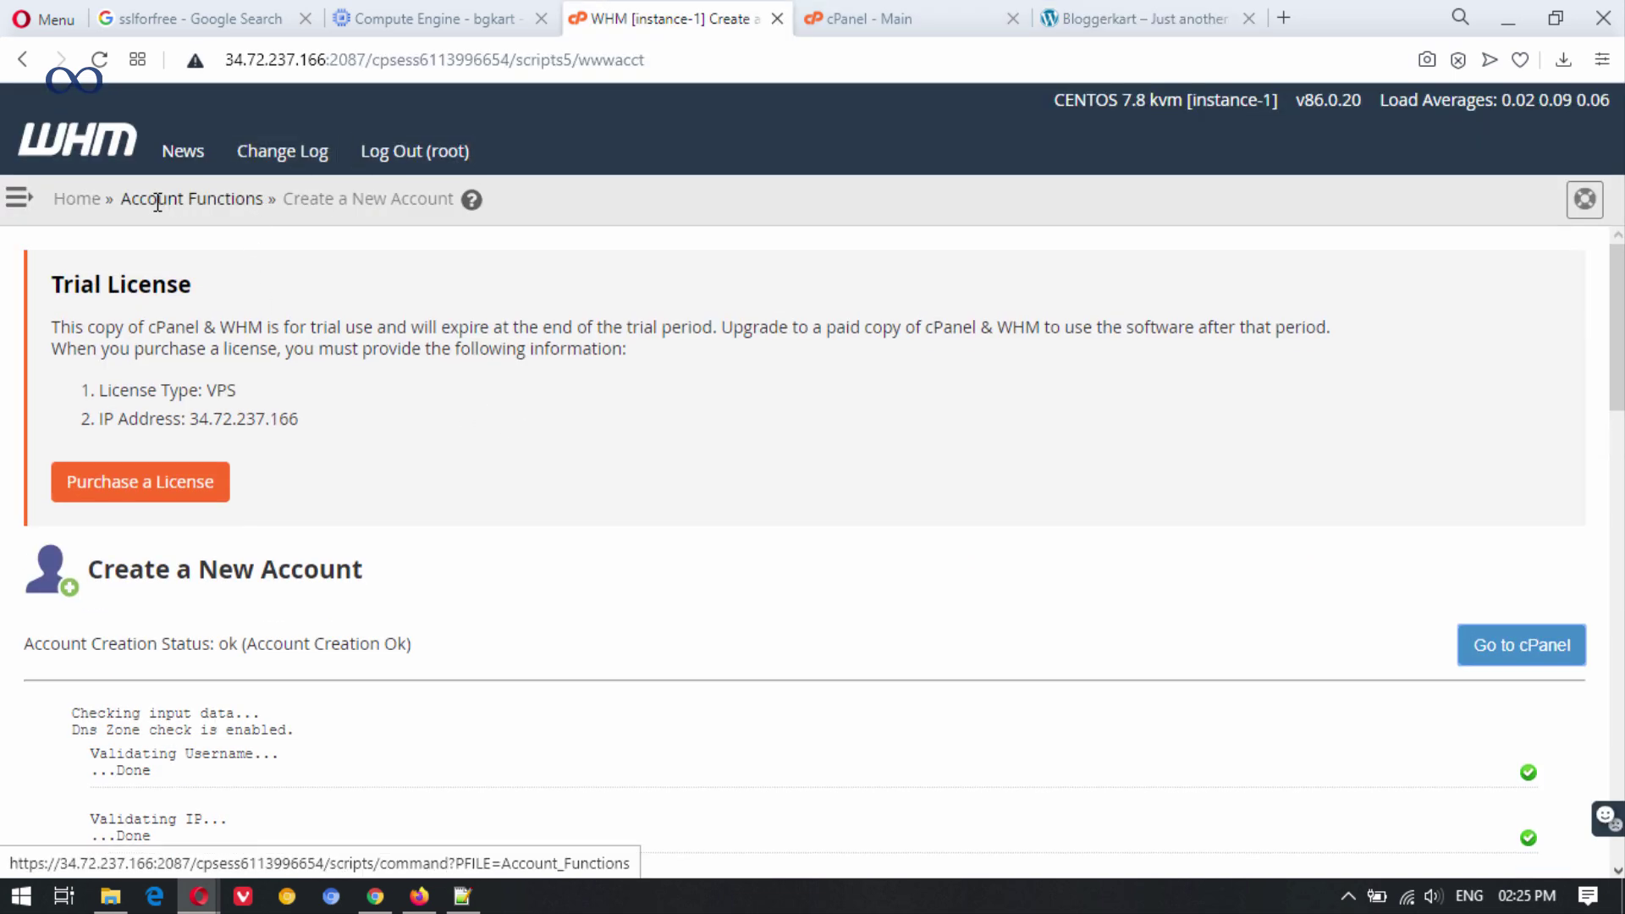
# From WHM Home, open Create a New Account under Manage Your Accounts
pyautogui.click(88, 199)
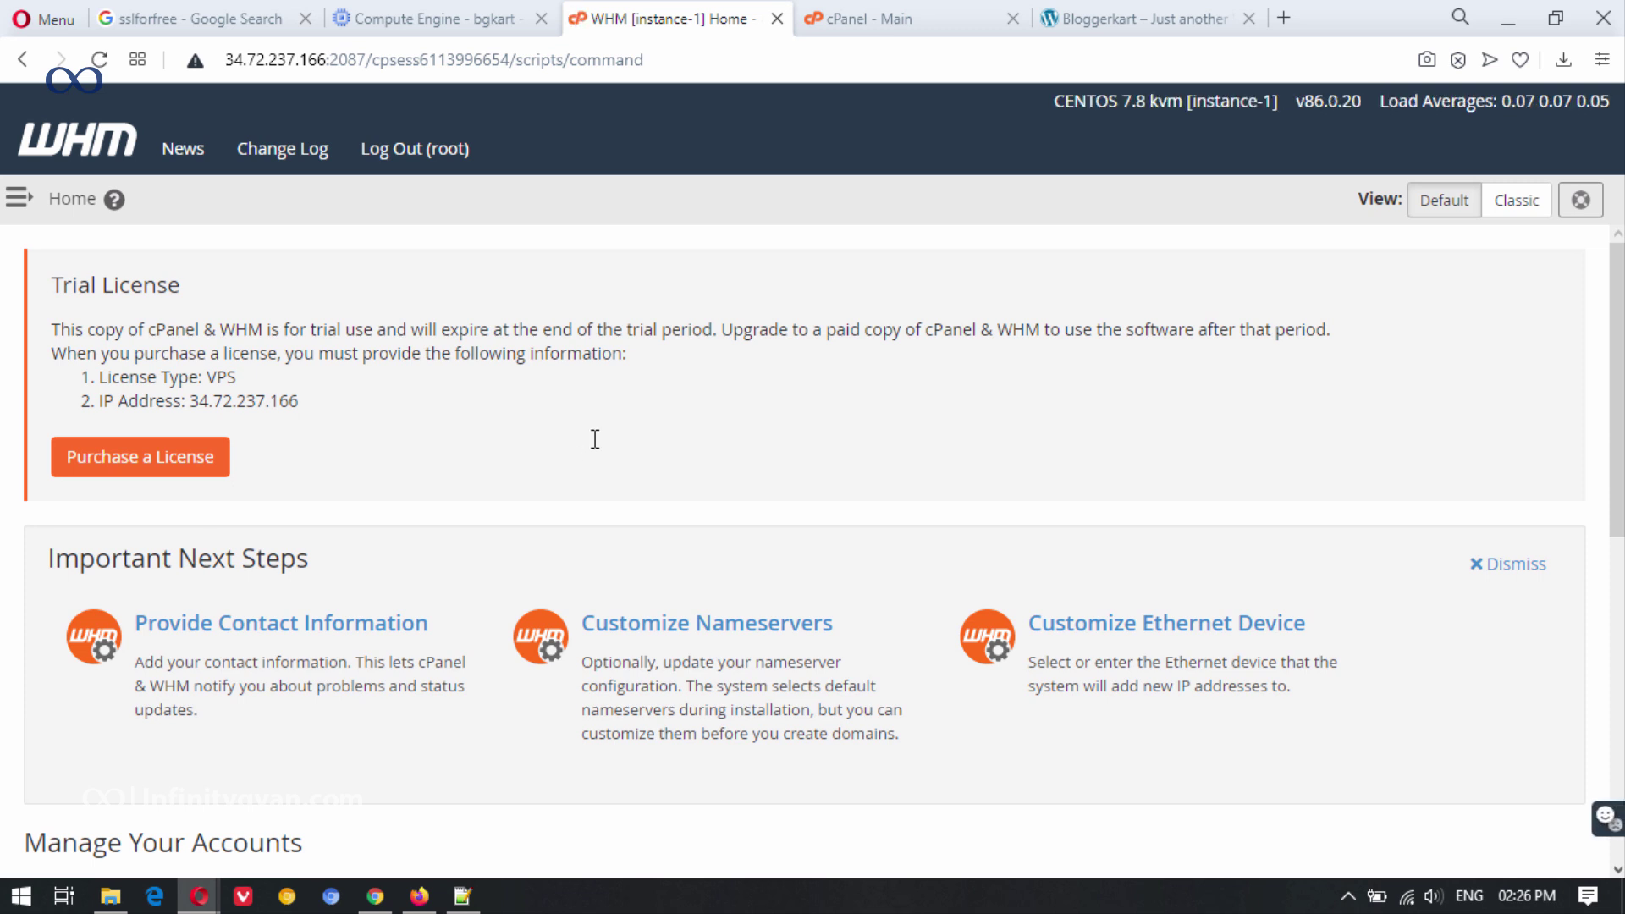
pyautogui.scroll(-1, 601, 435)
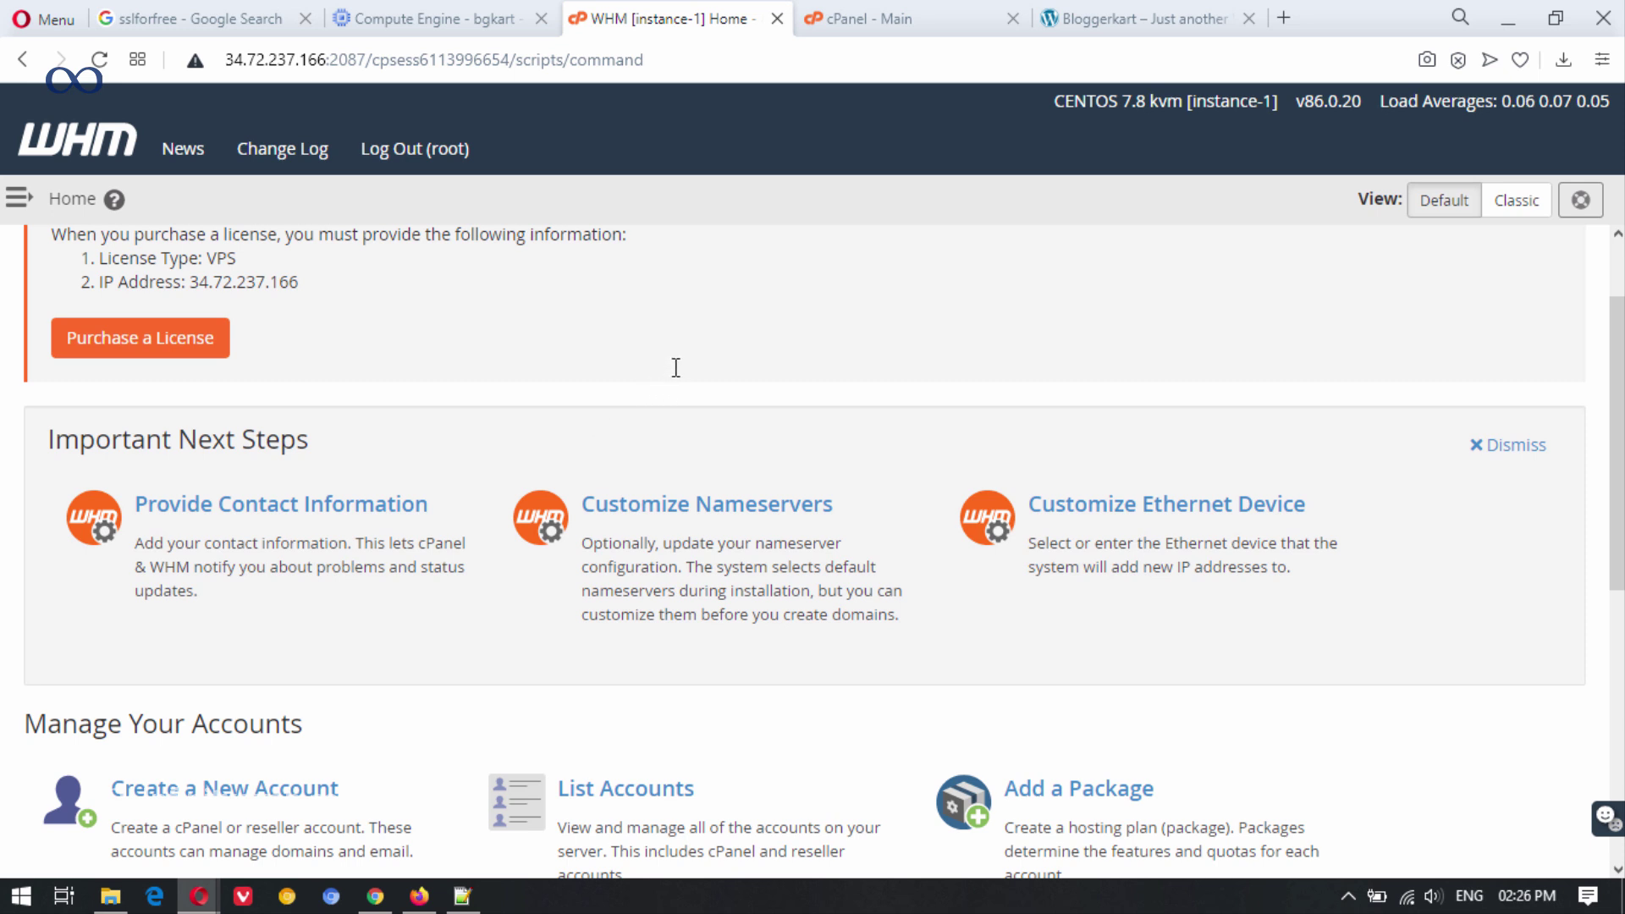
pyautogui.scroll(-1, 678, 364)
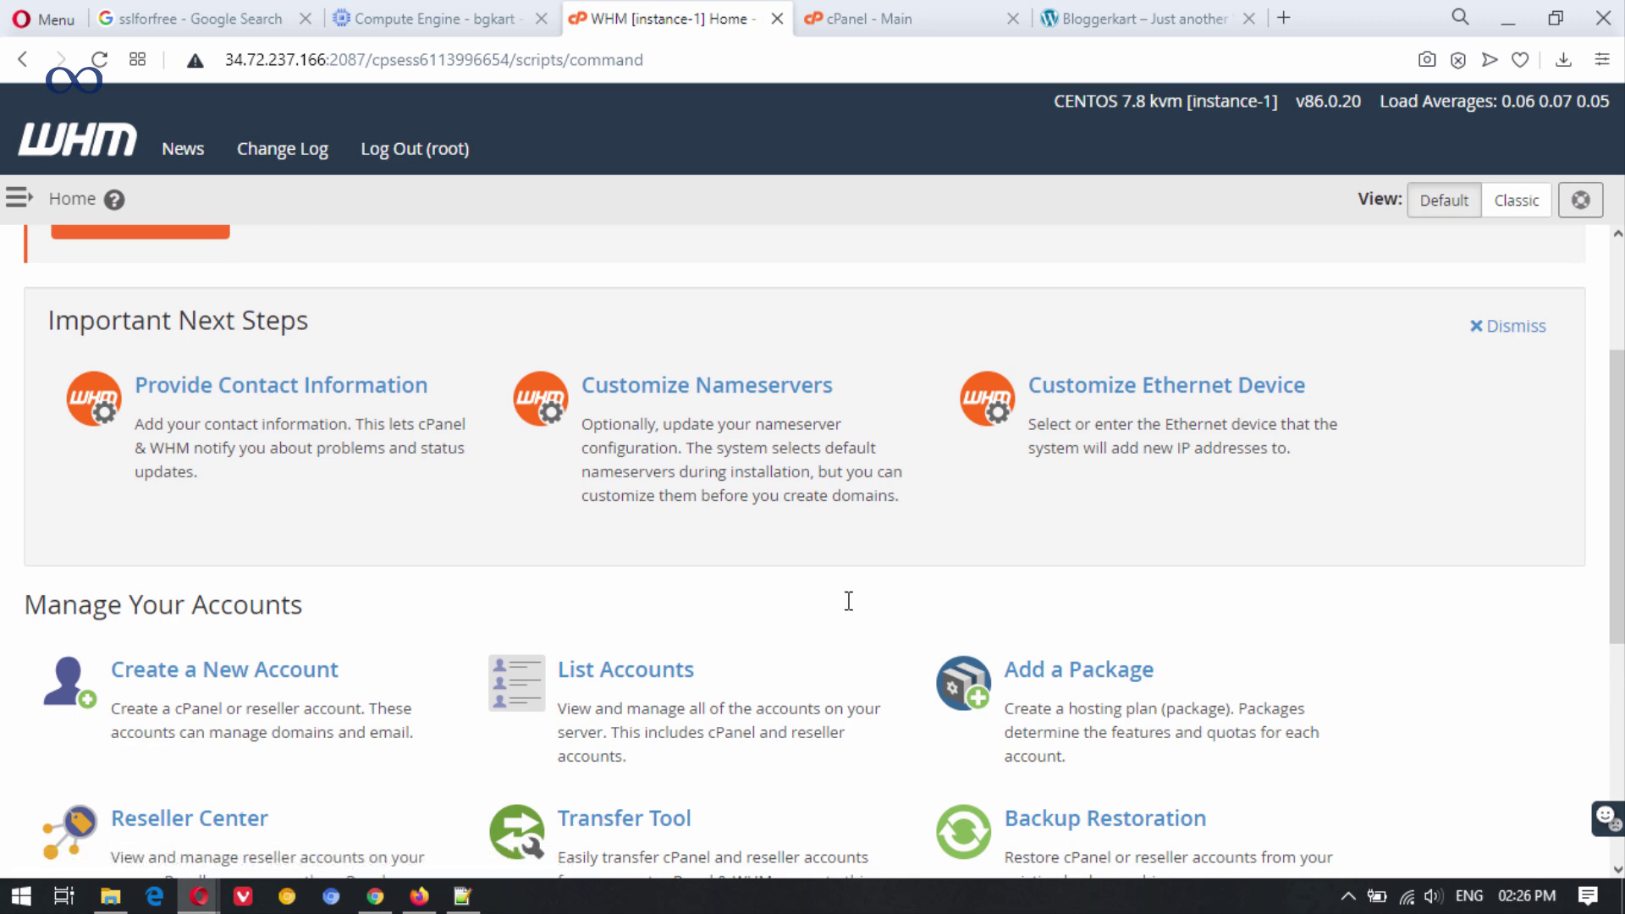
pyautogui.scroll(-2, 838, 562)
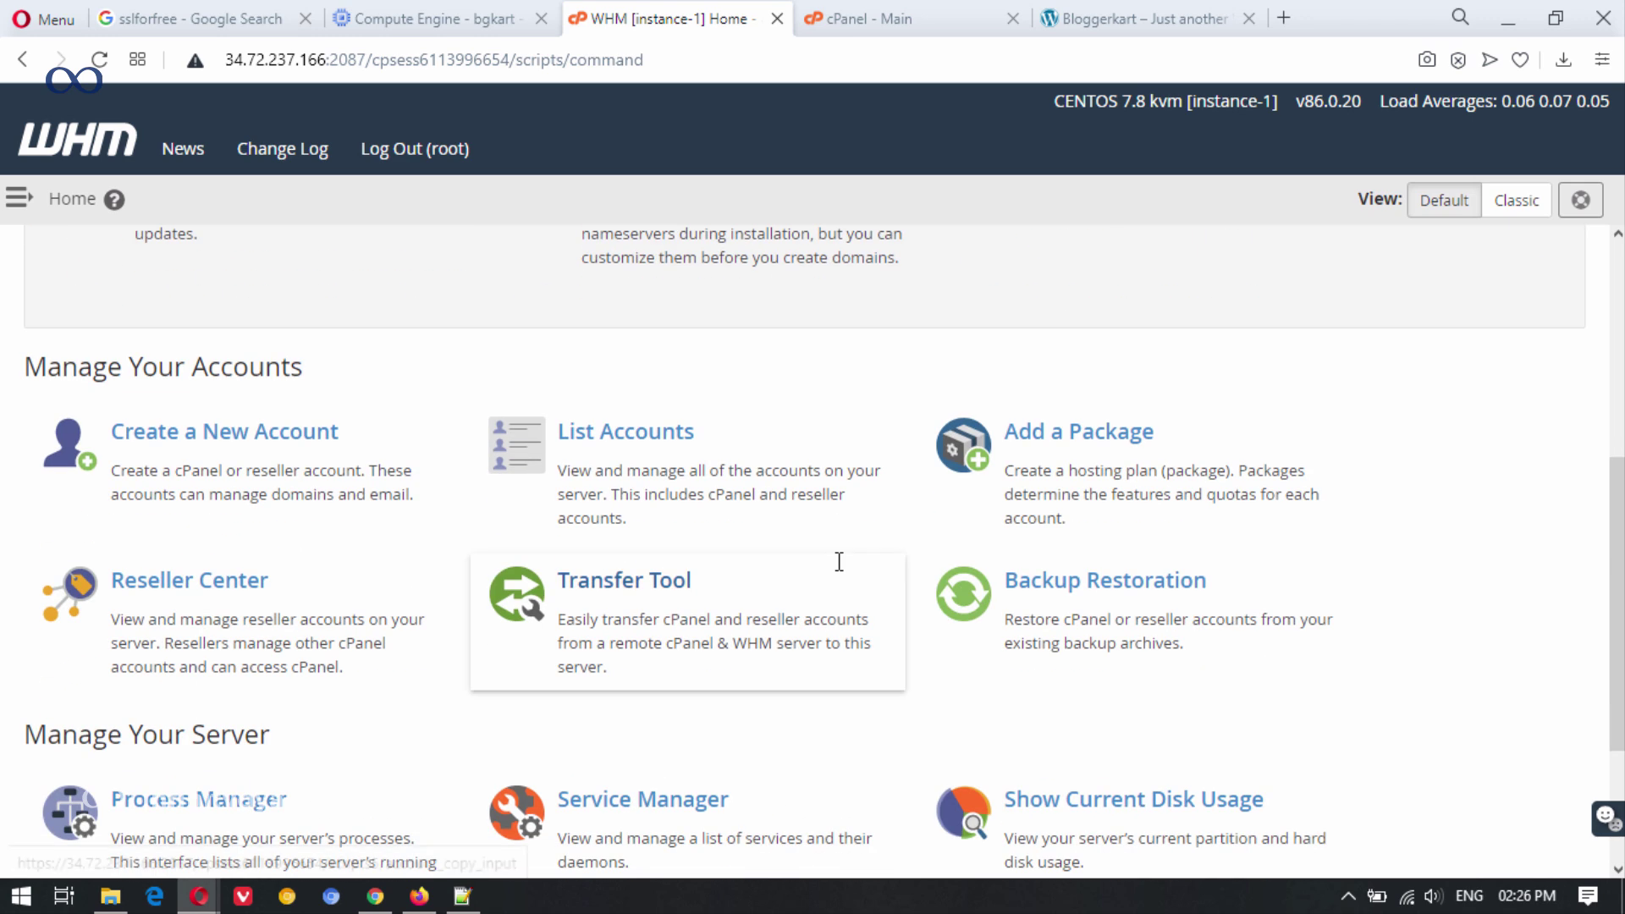
pyautogui.click(246, 429)
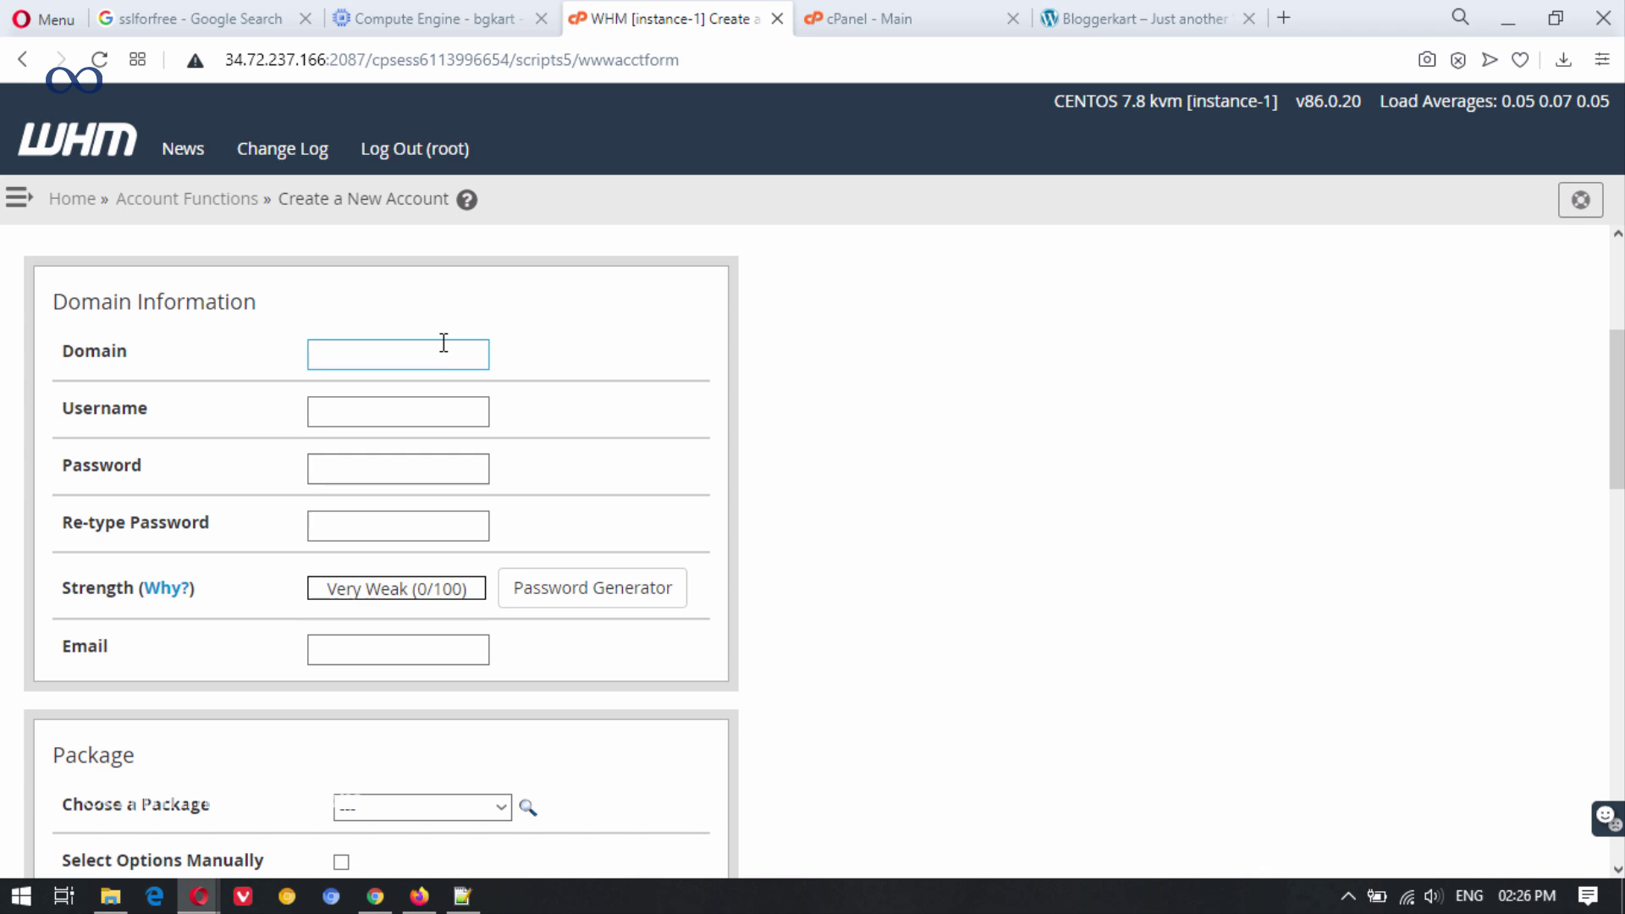
# Create a WHM hosting account for domain pinepl.com with username pine
pyautogui.click(443, 343)
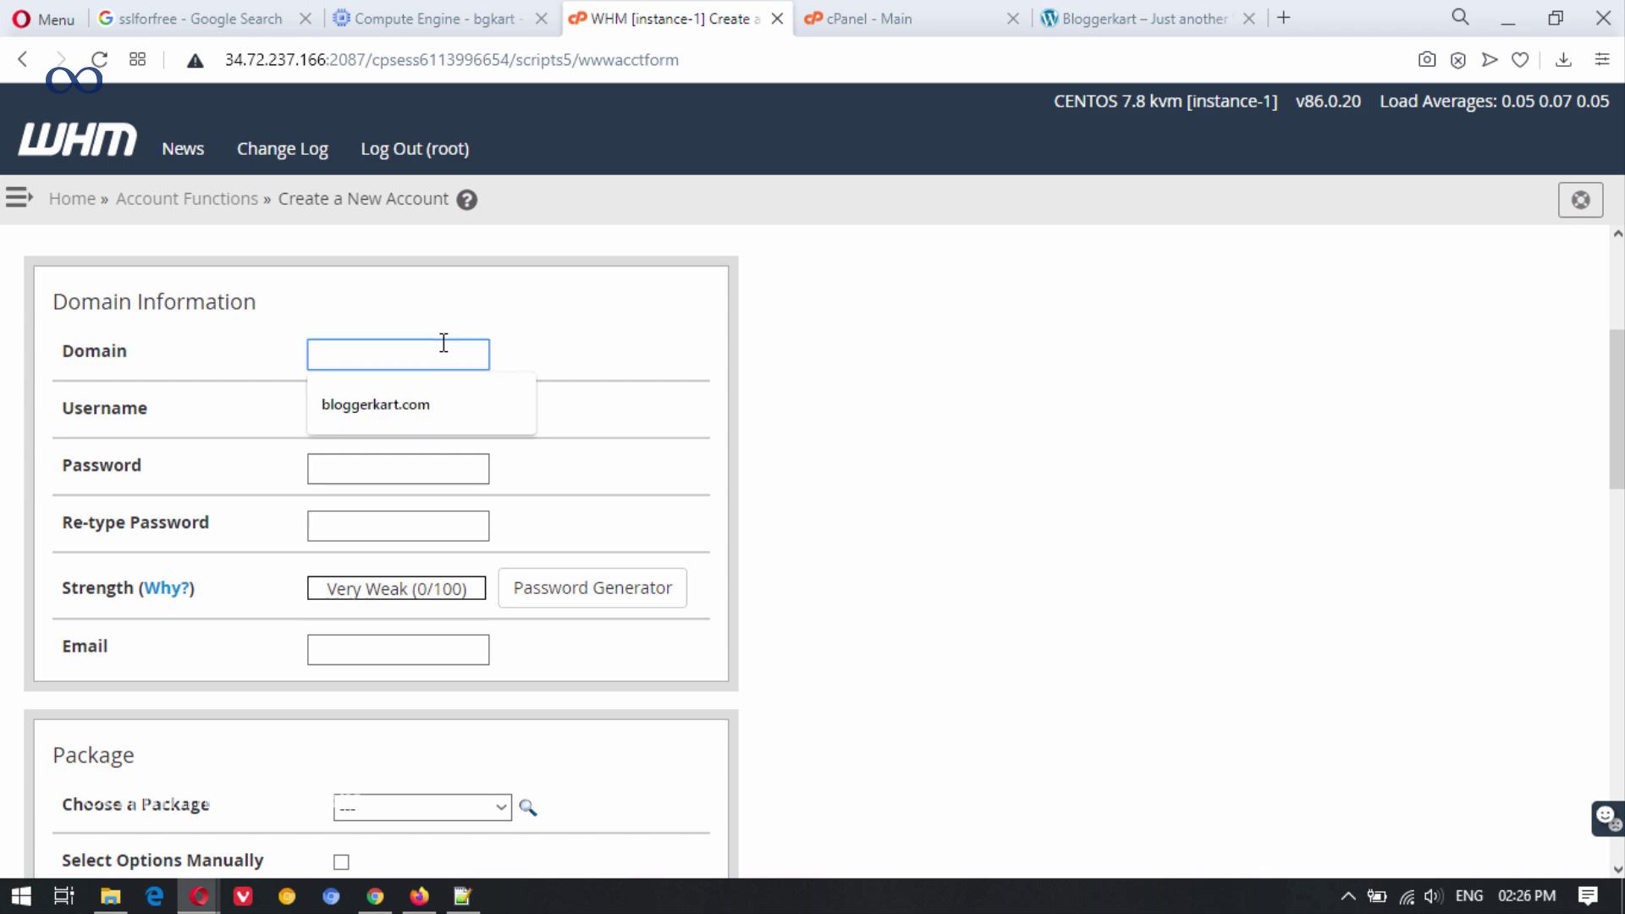
pyautogui.write('pinepl.com')
pyautogui.click(429, 414)
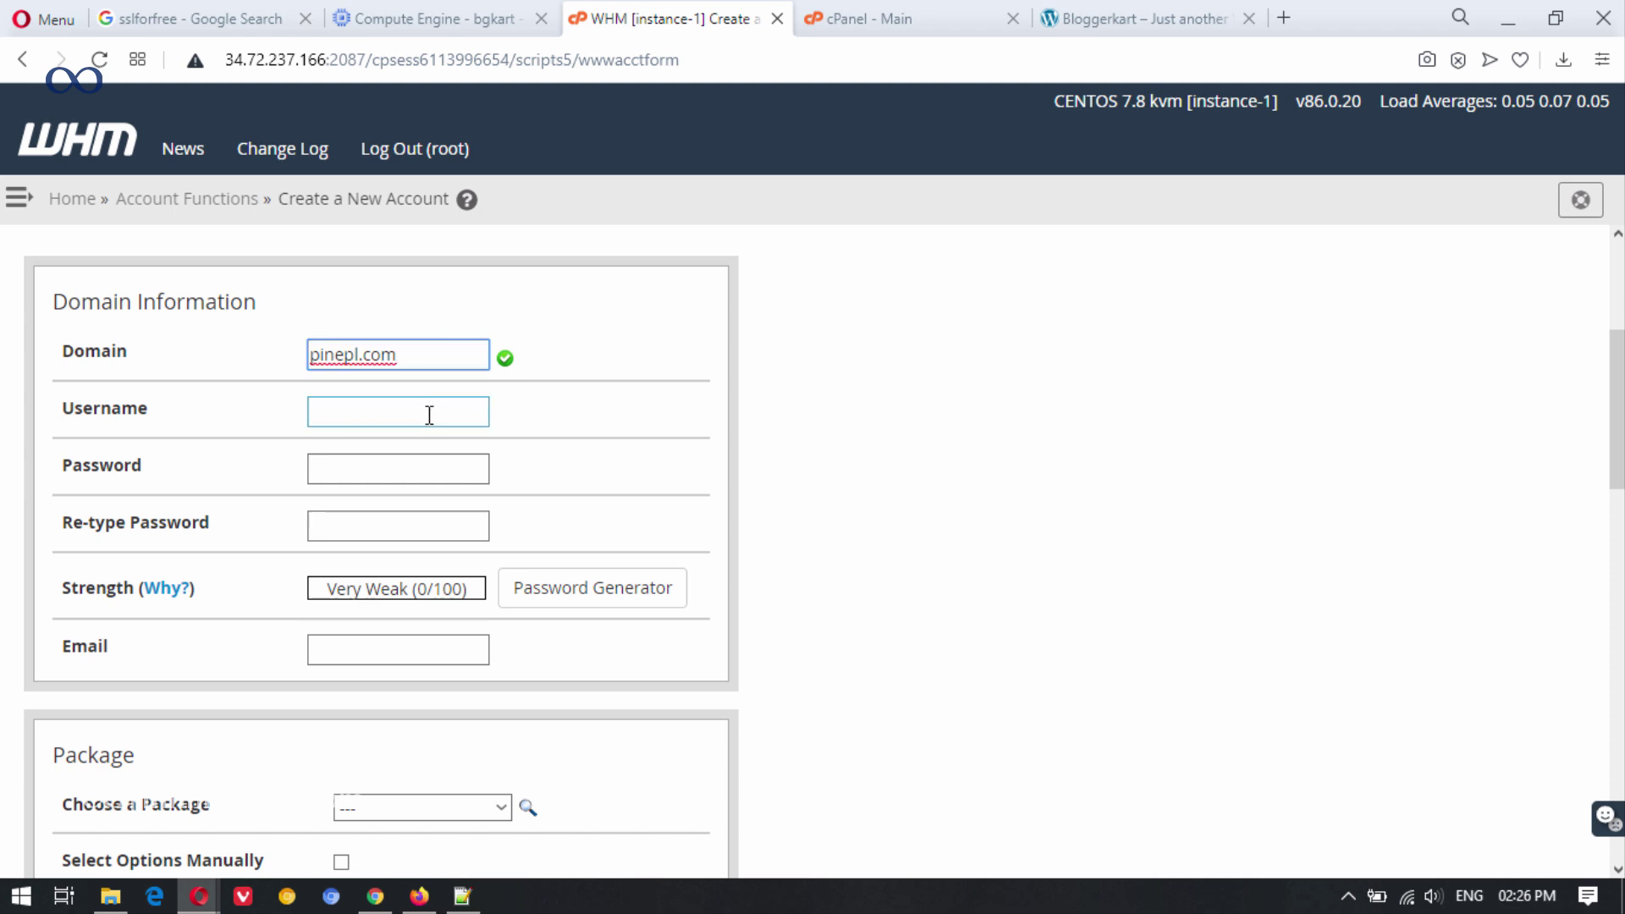
pyautogui.press('BackSpace')
pyautogui.press('BackSpace')
pyautogui.press('BackSpace')
pyautogui.press('BackSpace')
pyautogui.press('BackSpace')
pyautogui.press('BackSpace')
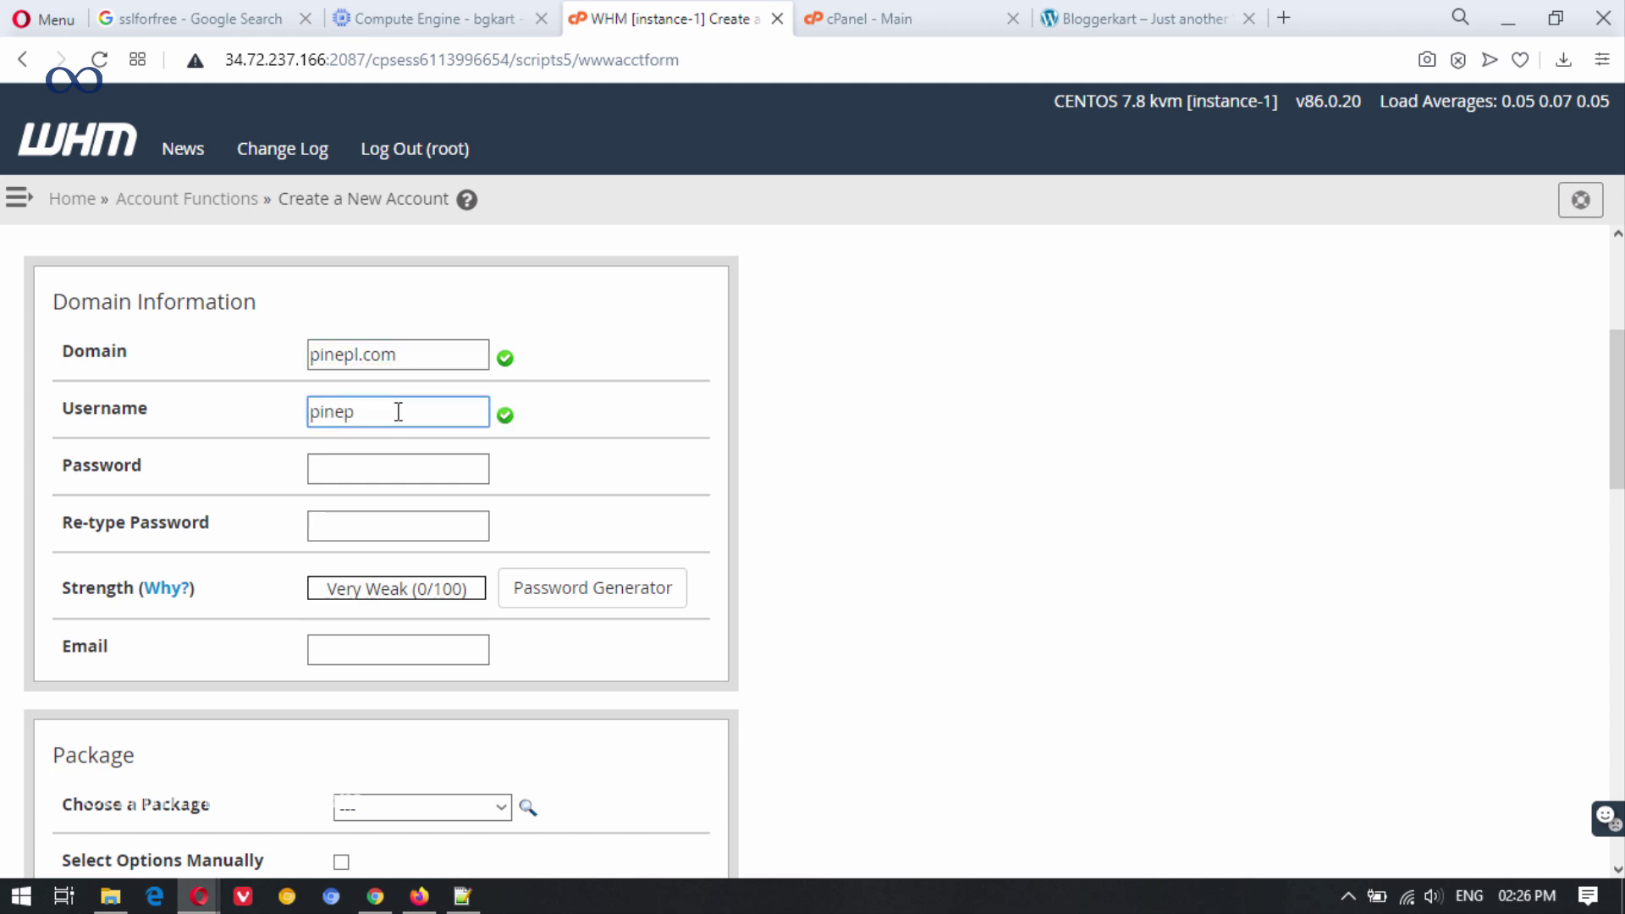
pyautogui.write('pine')
pyautogui.scroll(-15, 439, 497)
pyautogui.scroll(-3, 510, 499)
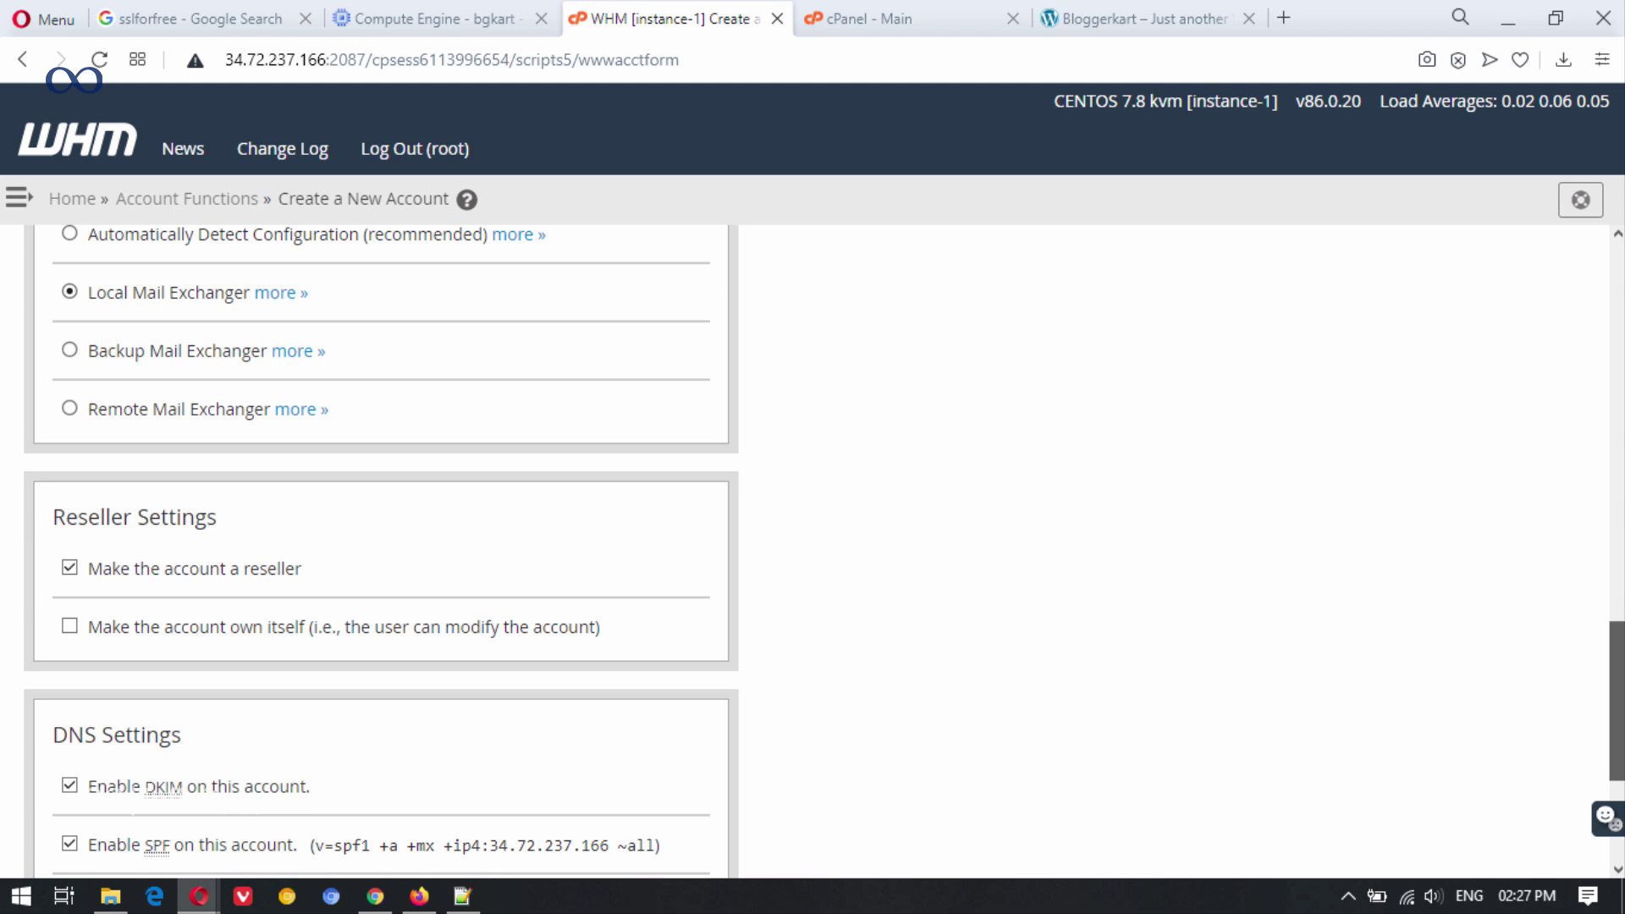
pyautogui.scroll(-4, 1616, 703)
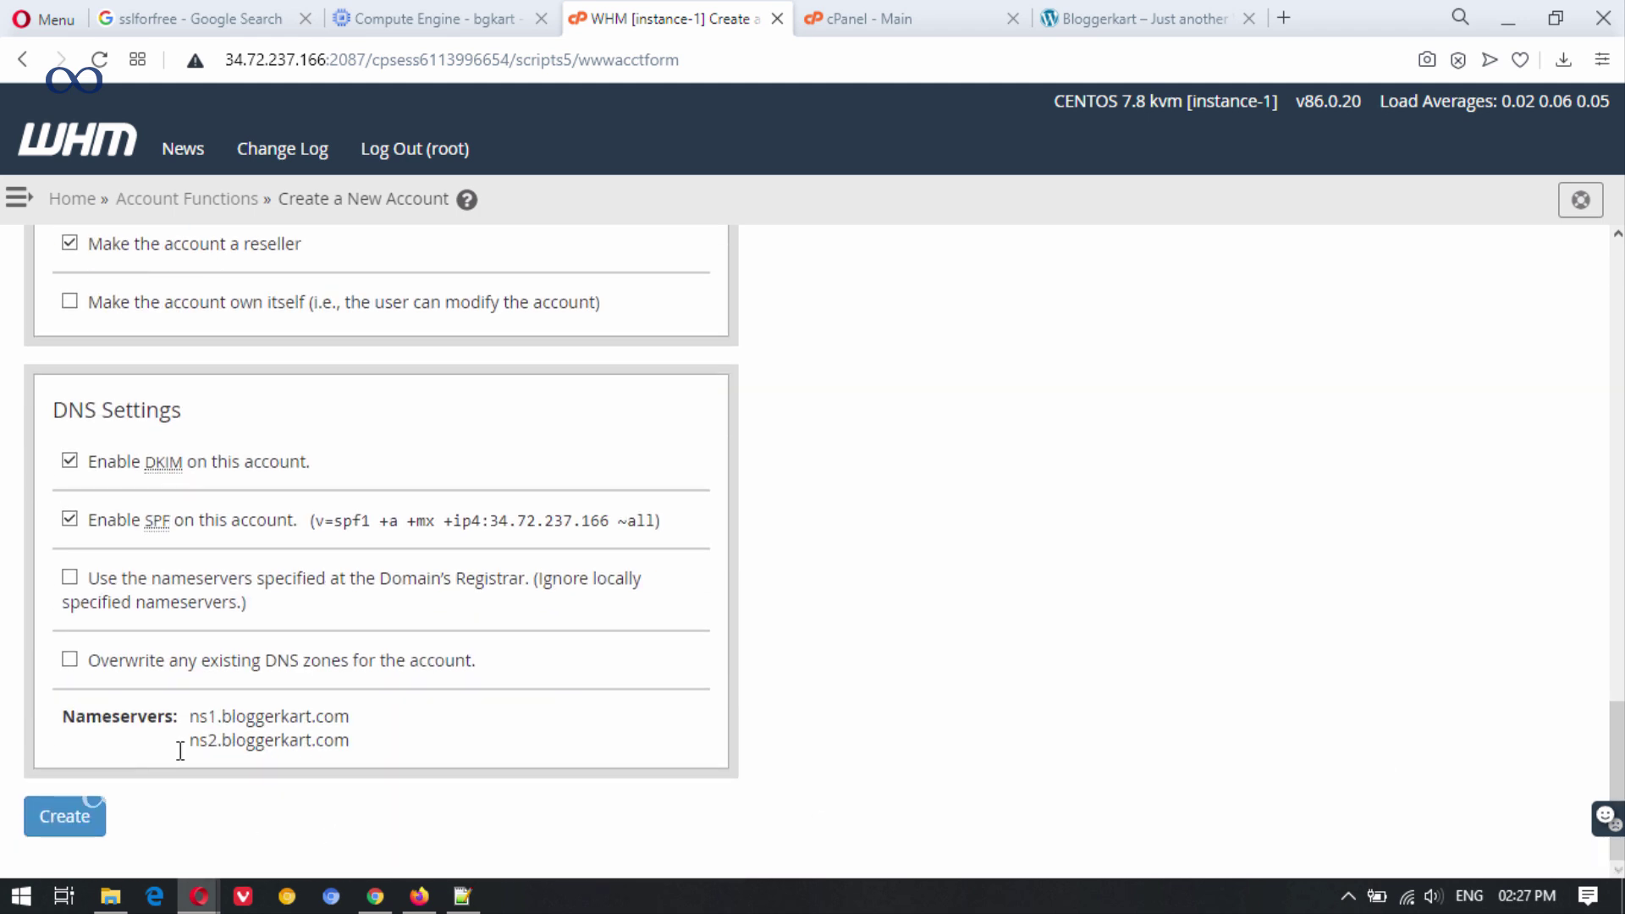
pyautogui.click(66, 817)
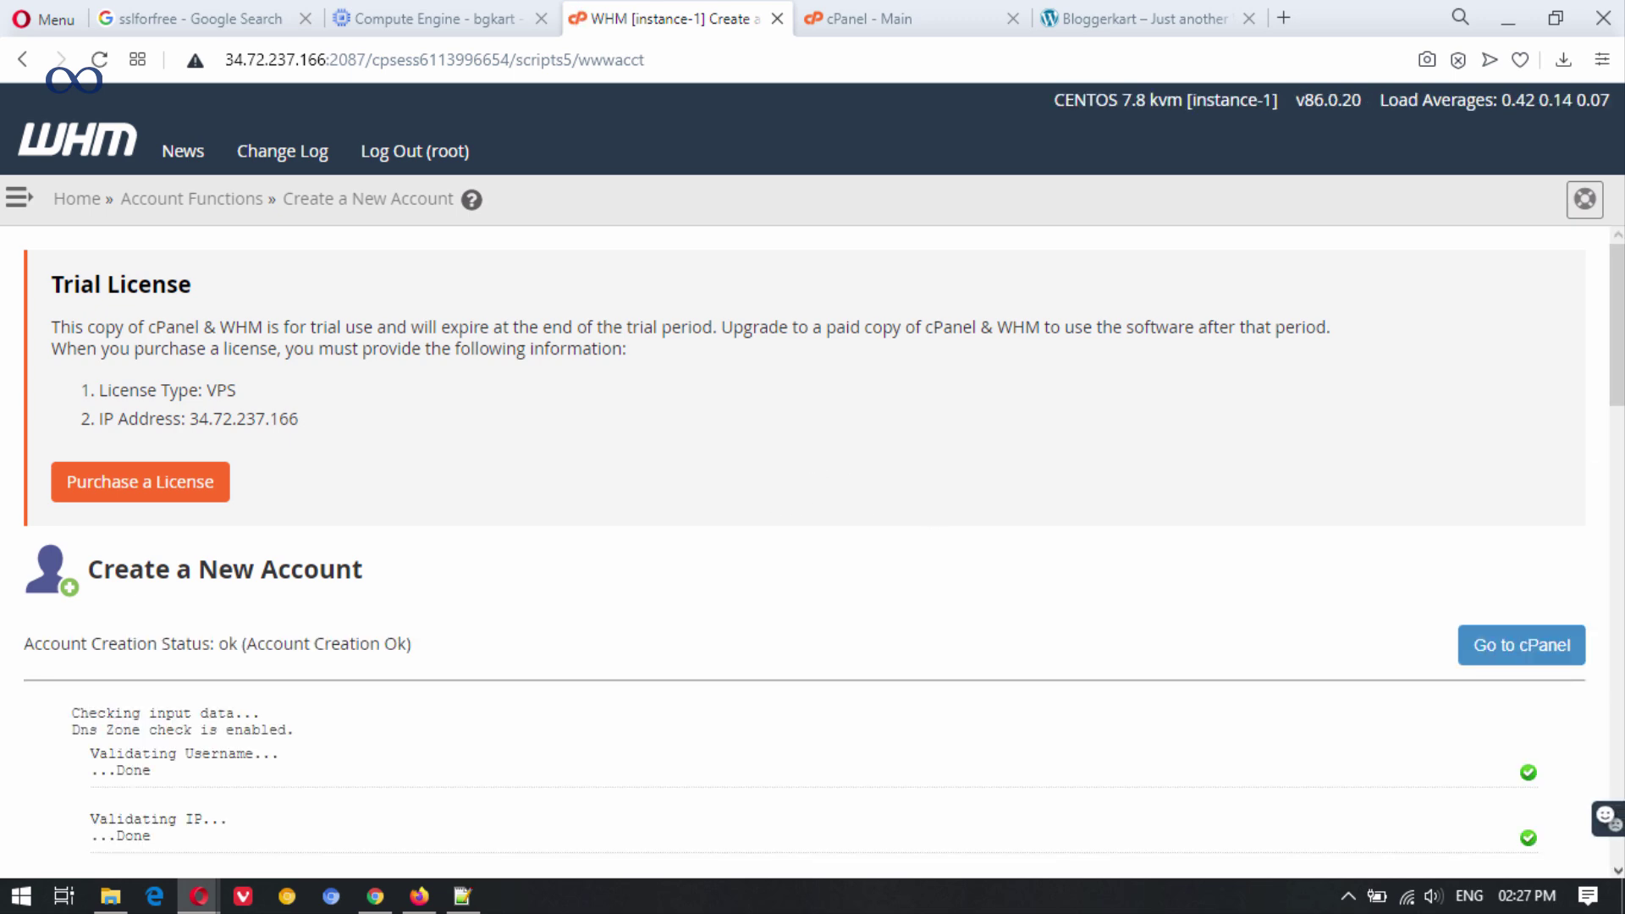
# Open the pinepl.com account's cPanel and note its shared IP 34.72.237.166
pyautogui.scroll(-12, 152, 569)
pyautogui.scroll(12, 741, 599)
pyautogui.click(1469, 423)
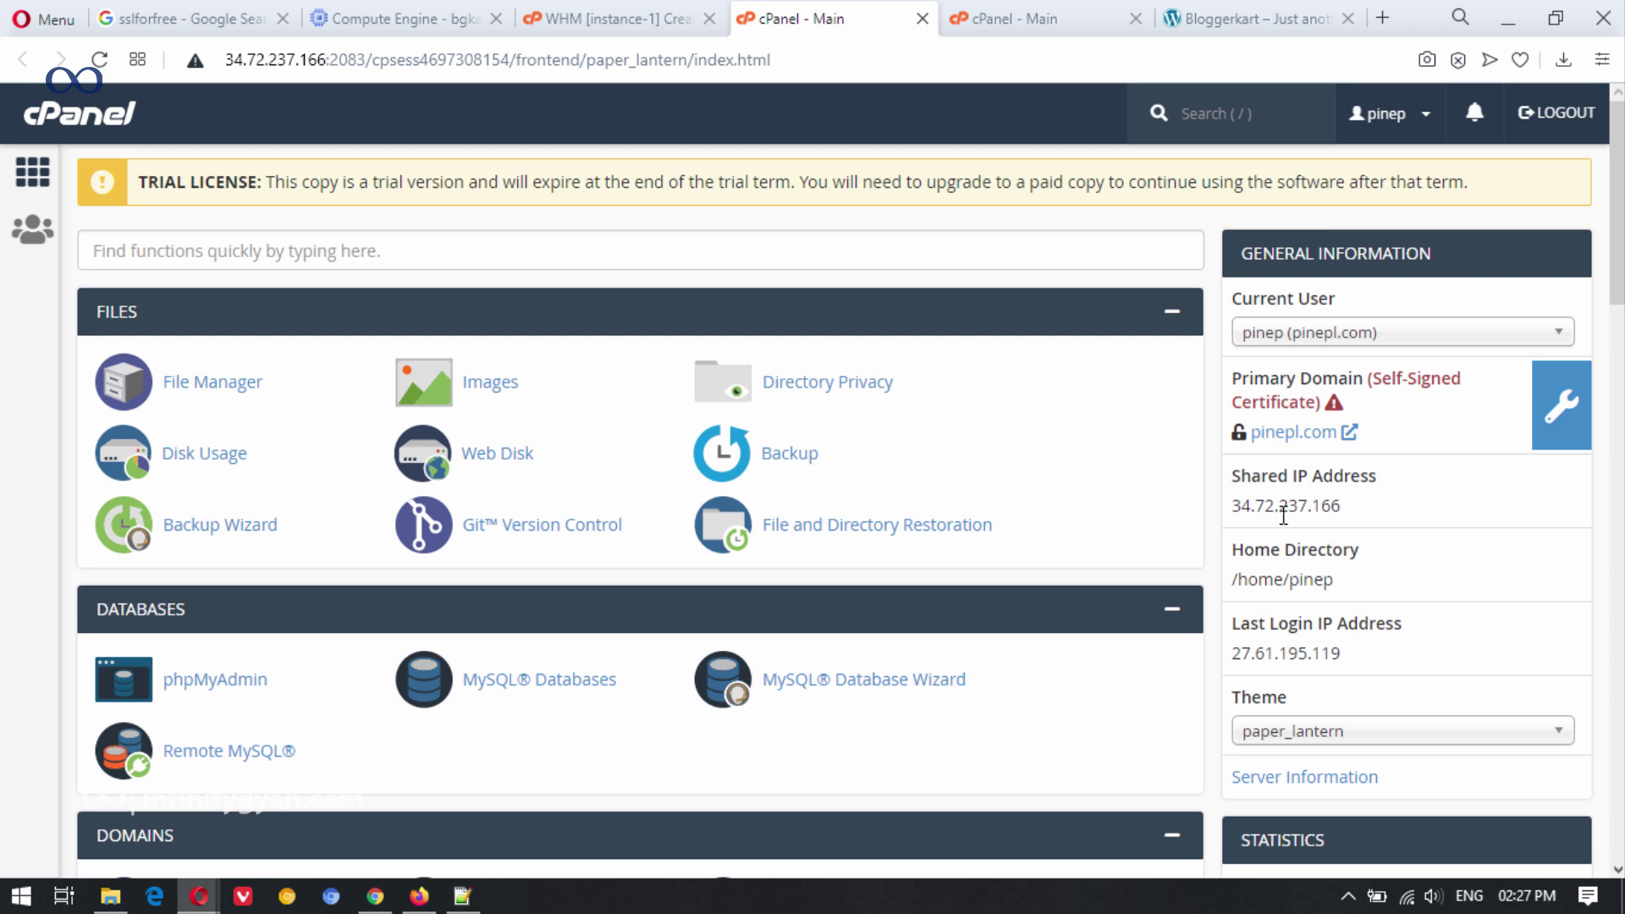
pyautogui.moveTo(1346, 506); pyautogui.dragTo(1254, 503)
pyautogui.click(1049, 7)
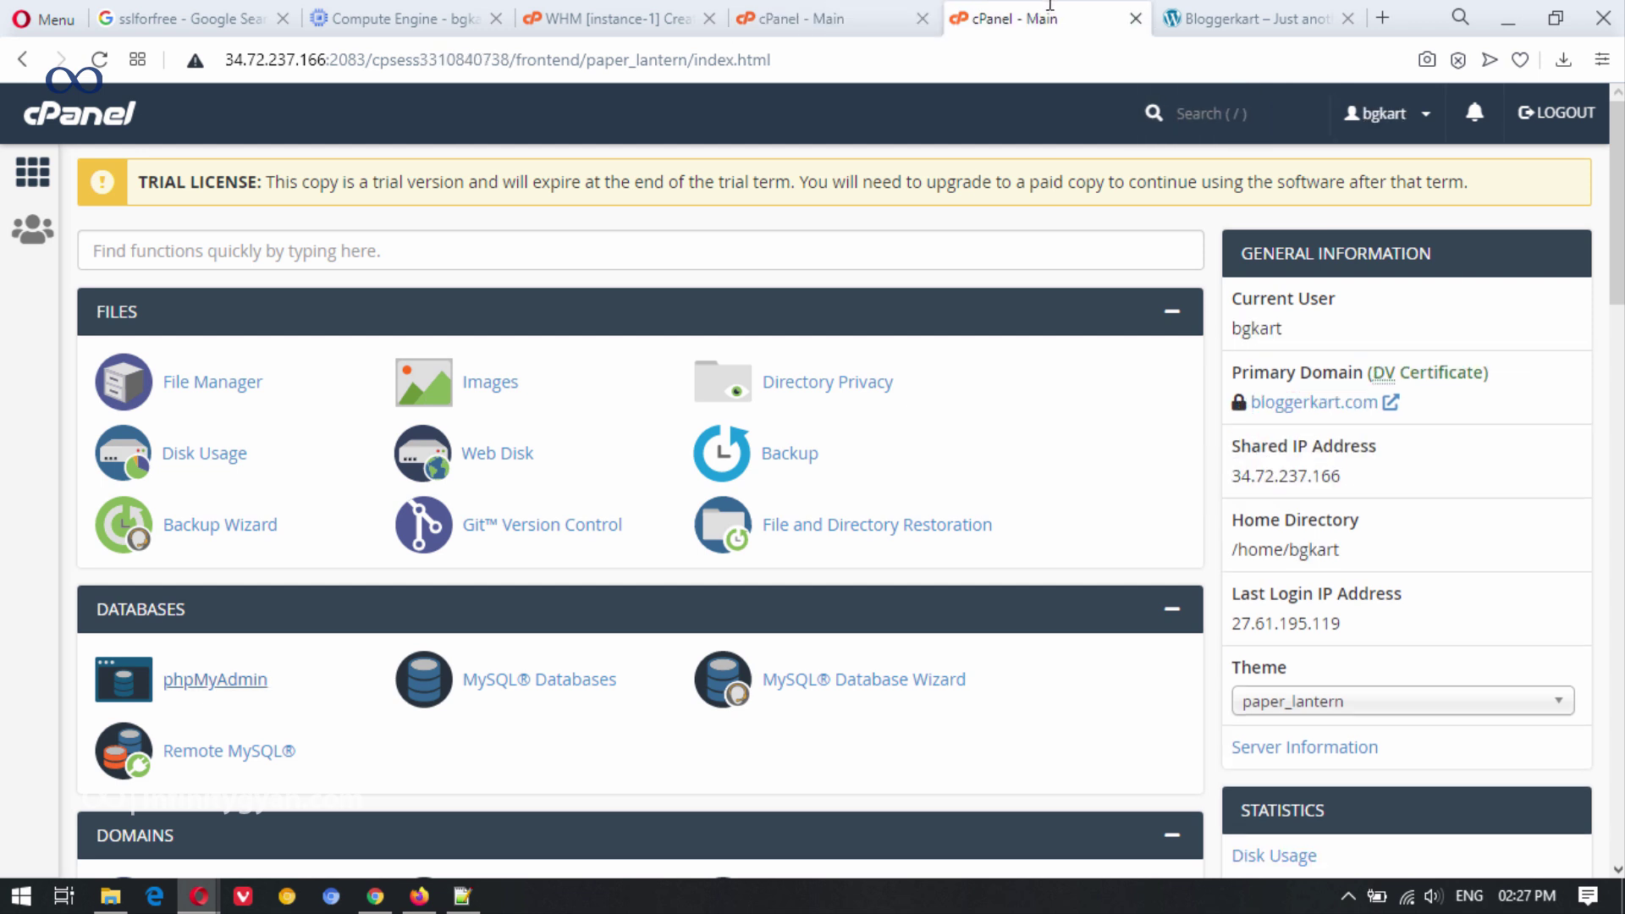
# Verify in Namecheap that pinepl.com has an A record to 34.72.237.166 and www CNAME to pinepl.com
pyautogui.click(1384, 10)
pyautogui.write("nam'")
pyautogui.press('BackSpace')
pyautogui.press('BackSpace')
pyautogui.press('BackSpace')
pyautogui.press('BackSpace')
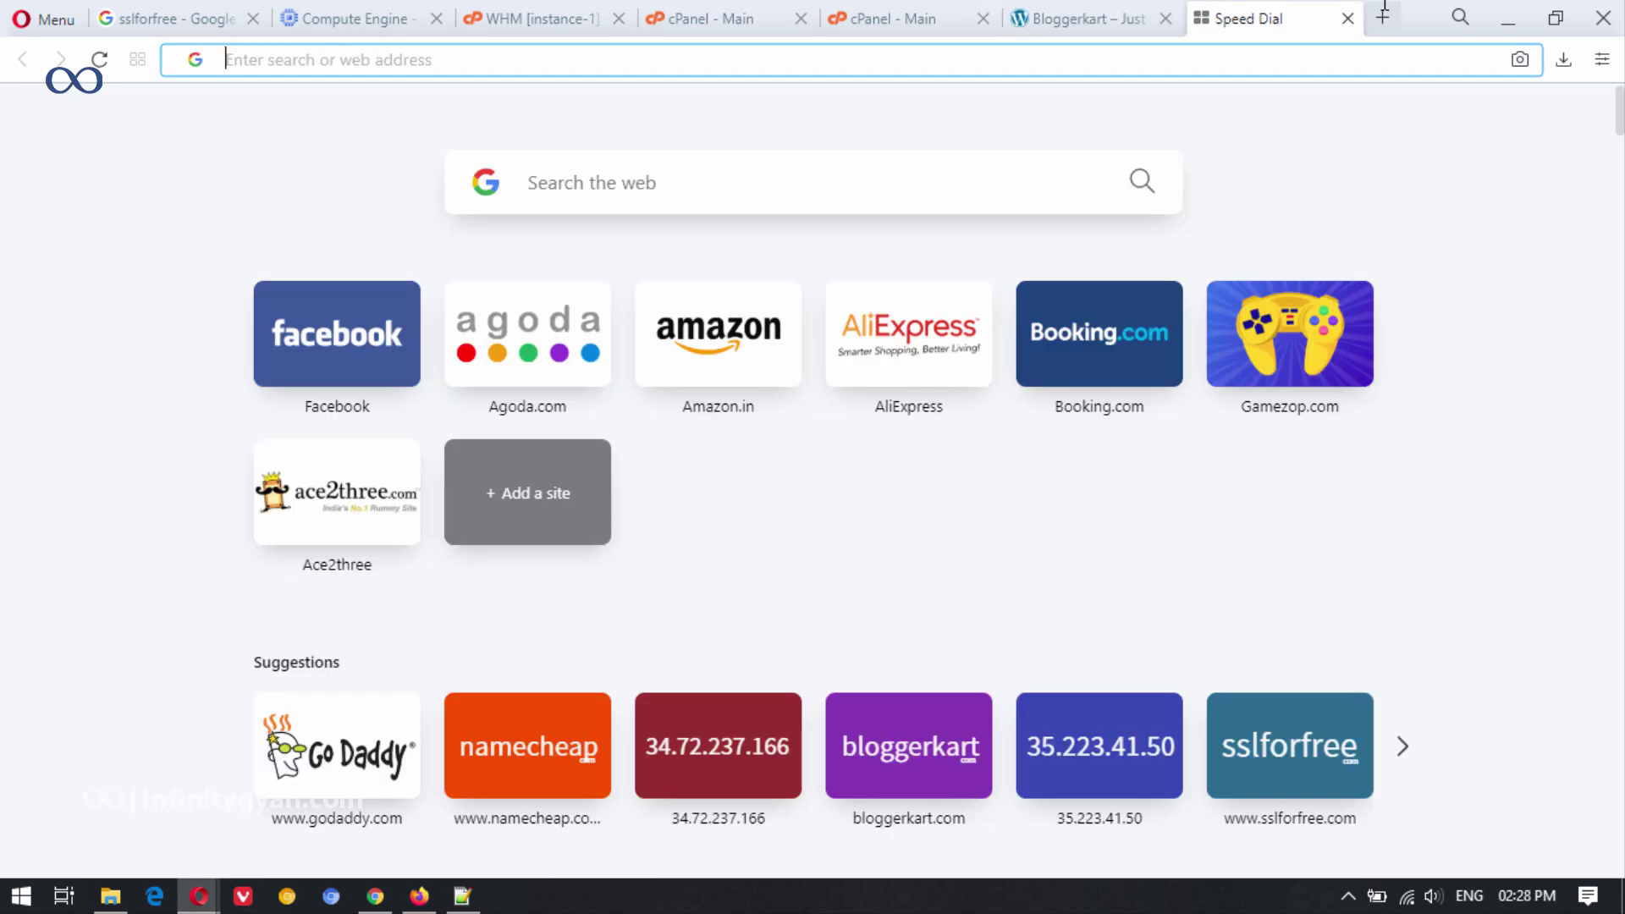
pyautogui.write('nam')
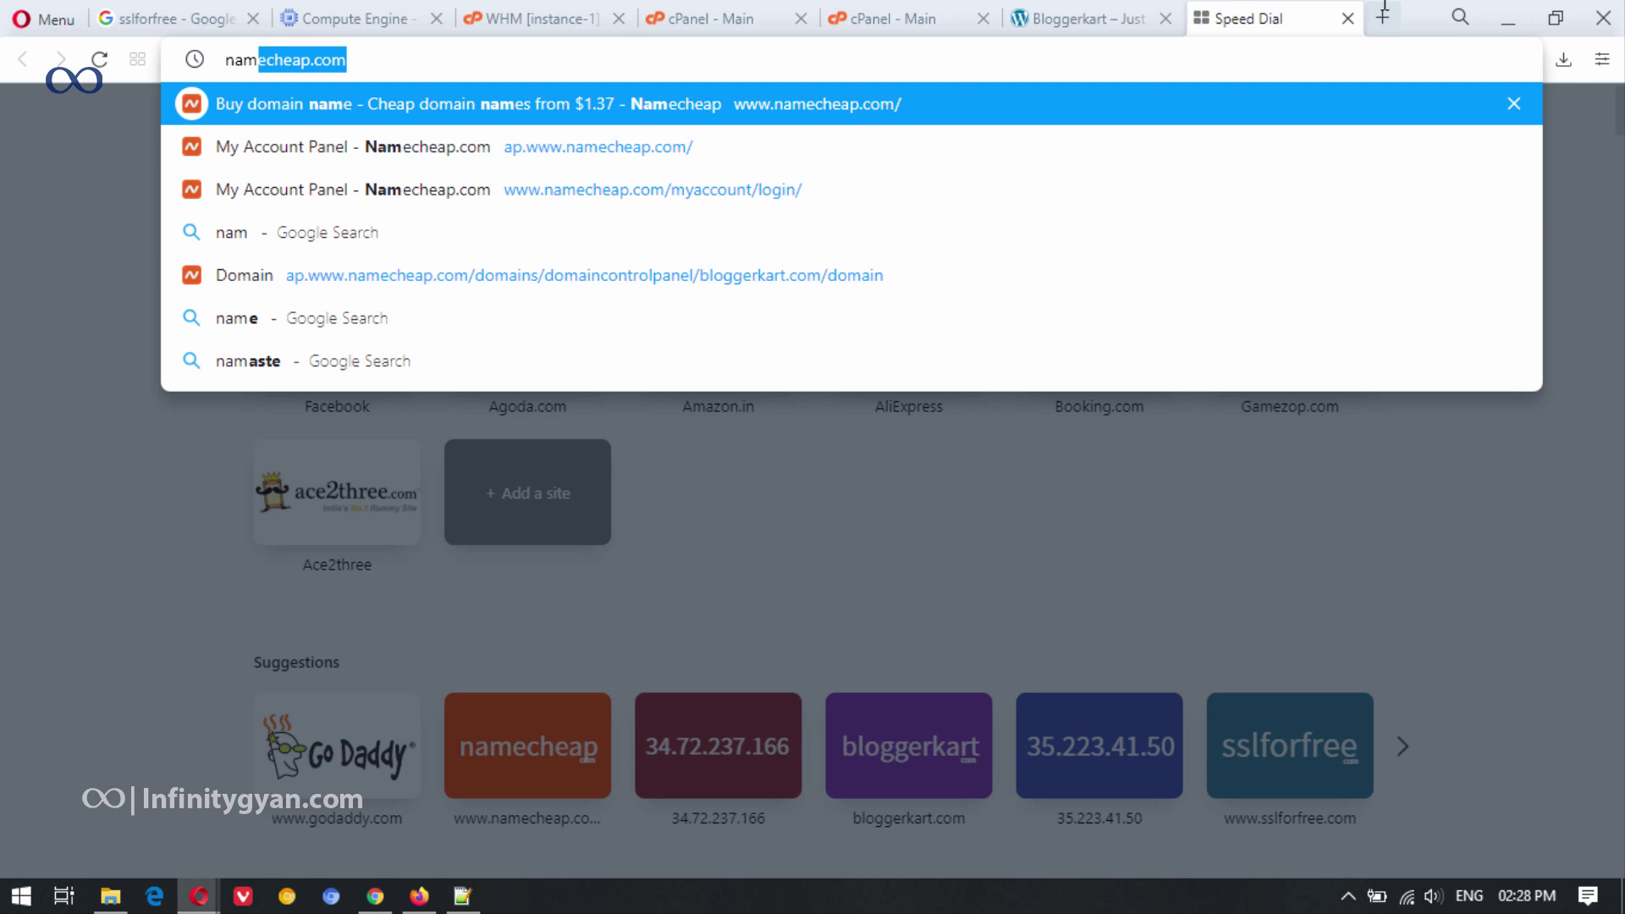
pyautogui.press('Return')
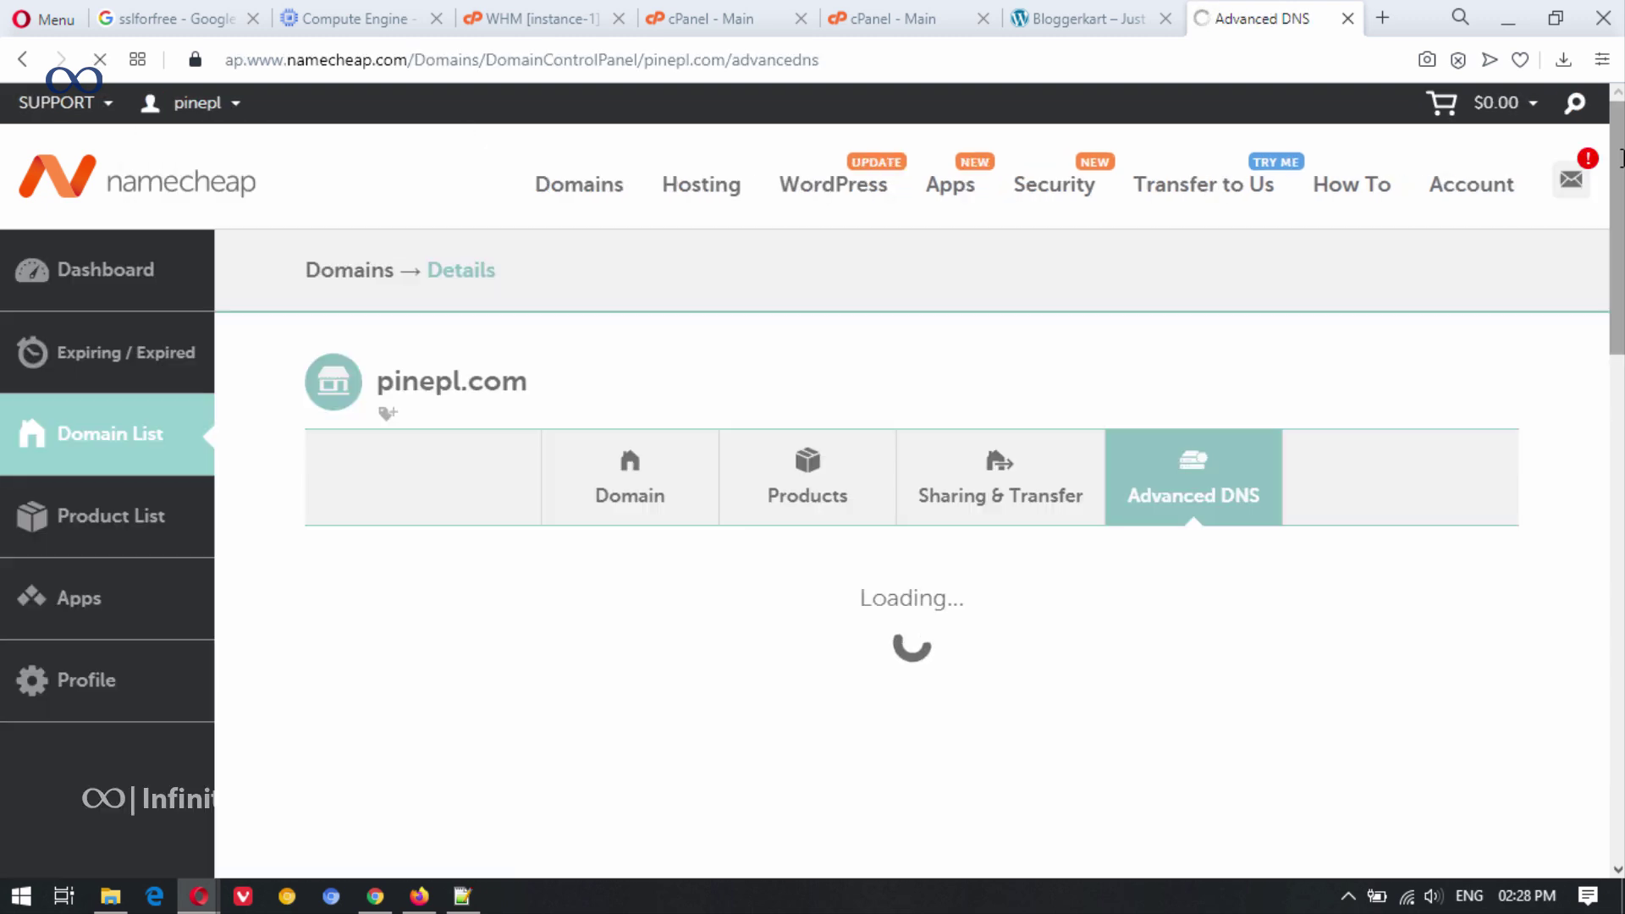
pyautogui.moveTo(1620, 159); pyautogui.dragTo(1621, 197)
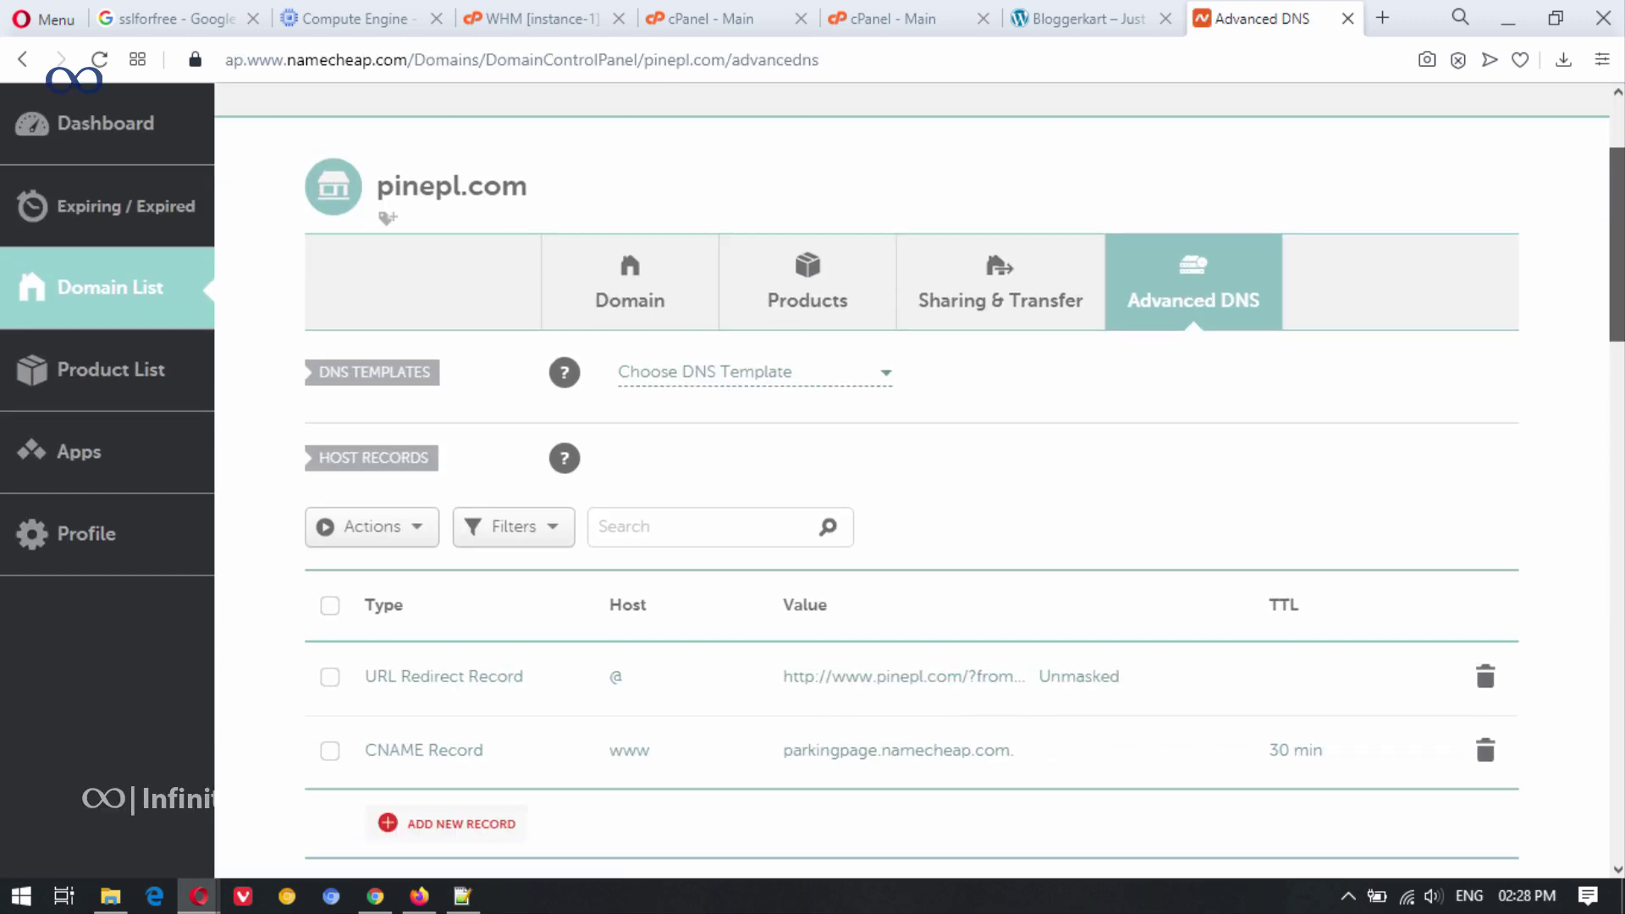
pyautogui.scroll(-3, 428, 628)
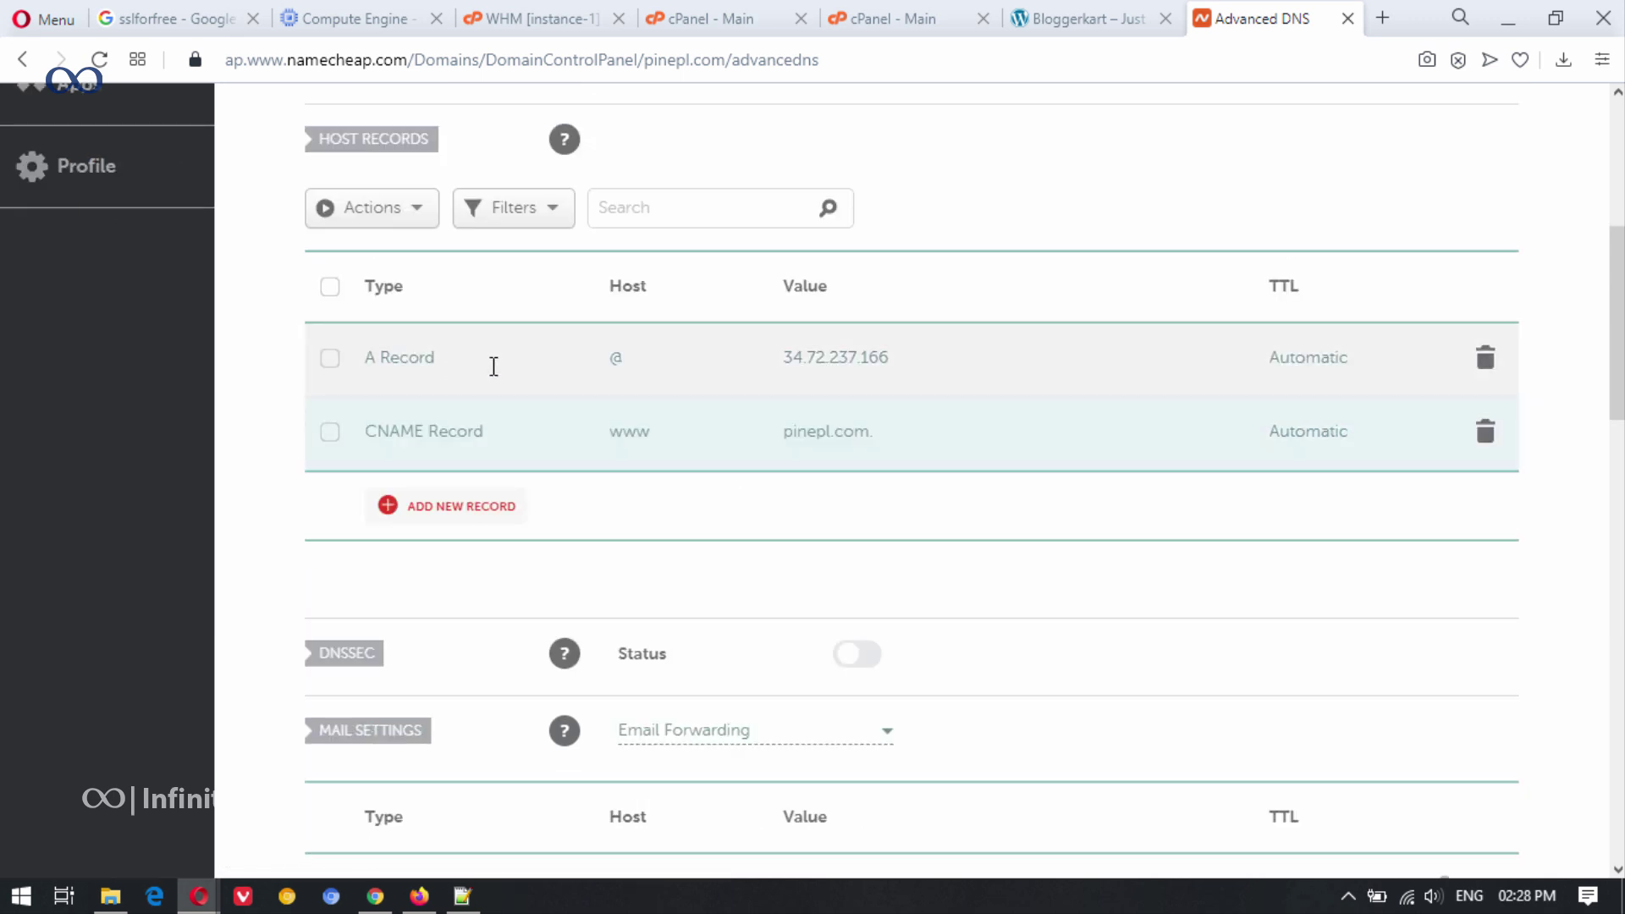
pyautogui.scroll(7, 878, 428)
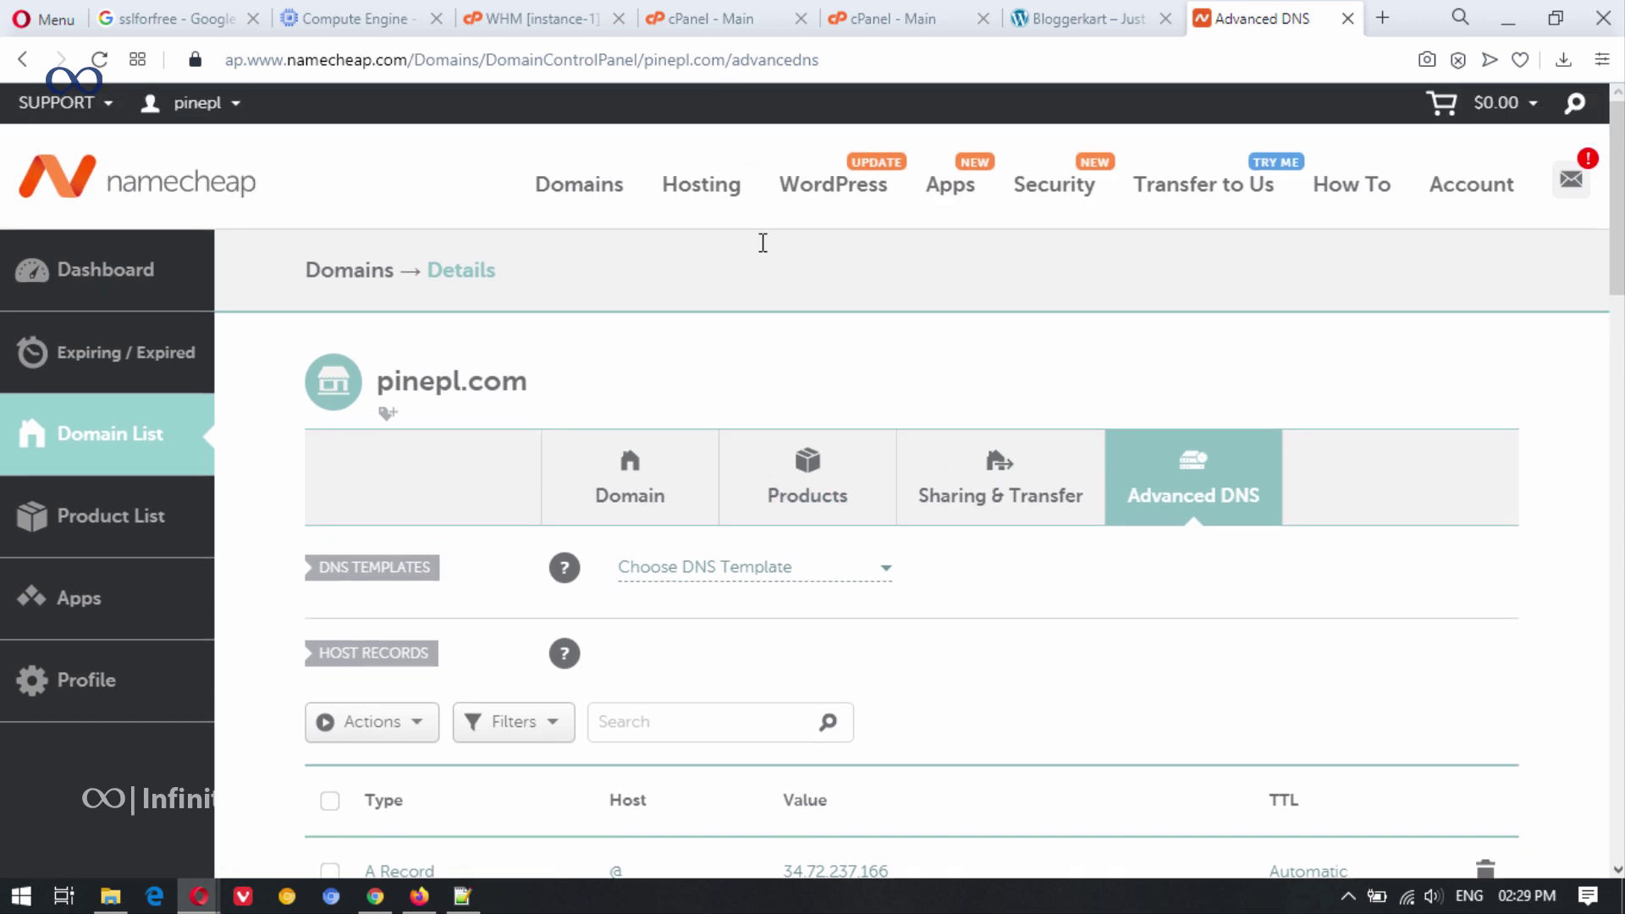
pyautogui.click(135, 176)
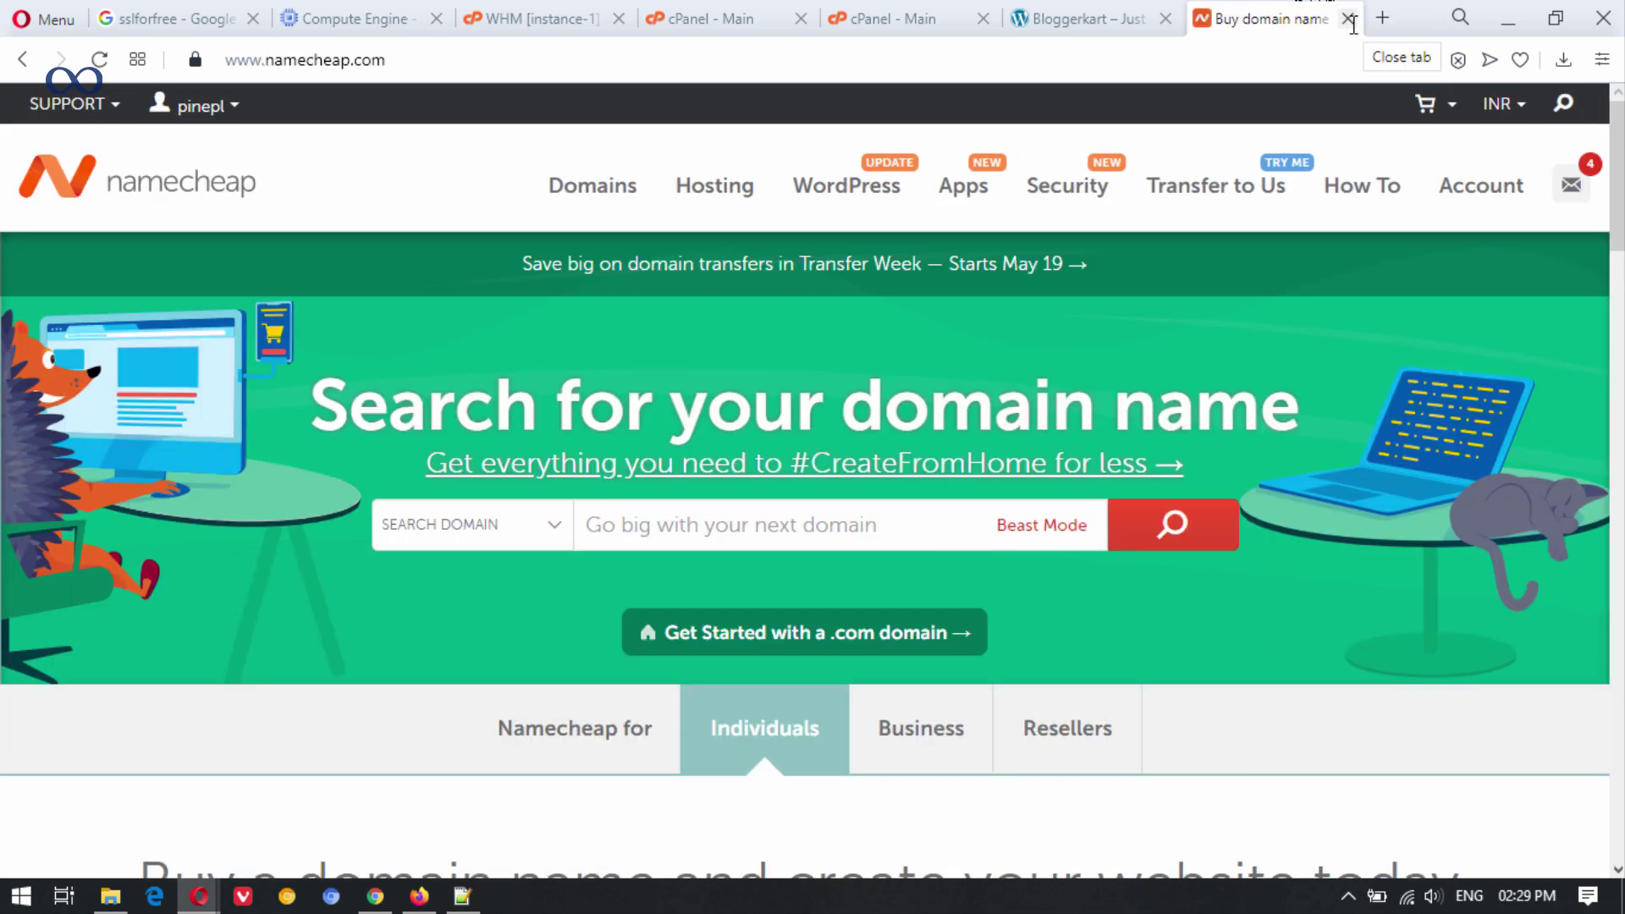
pyautogui.click(1348, 18)
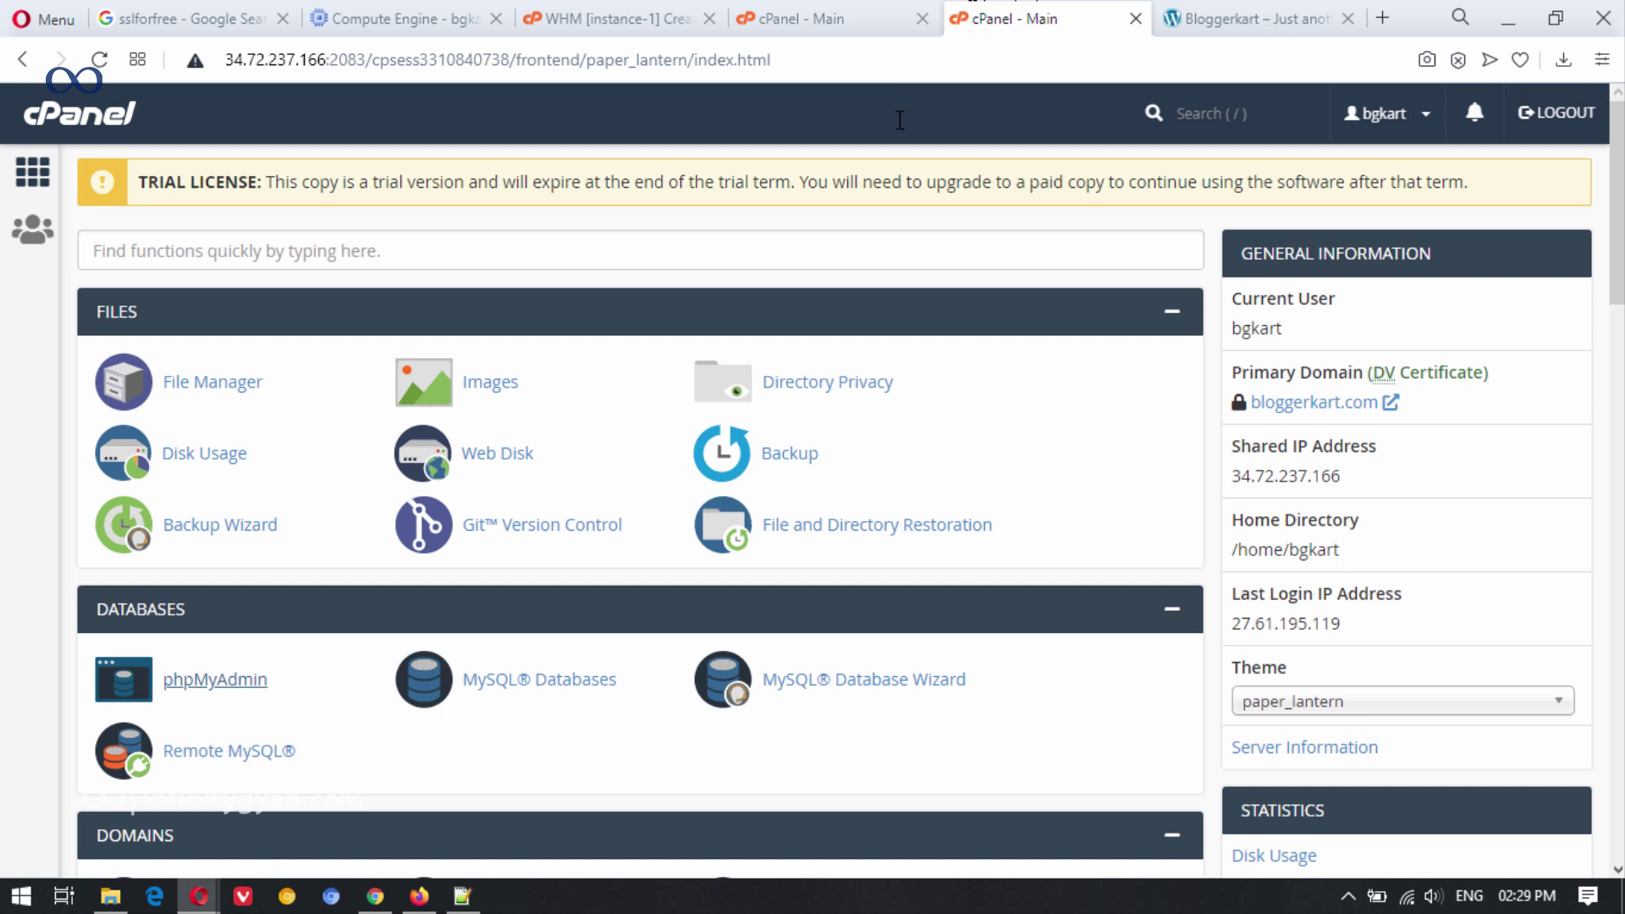
# Open the pinepl.com account's File Manager in the public_html folder
pyautogui.click(898, 21)
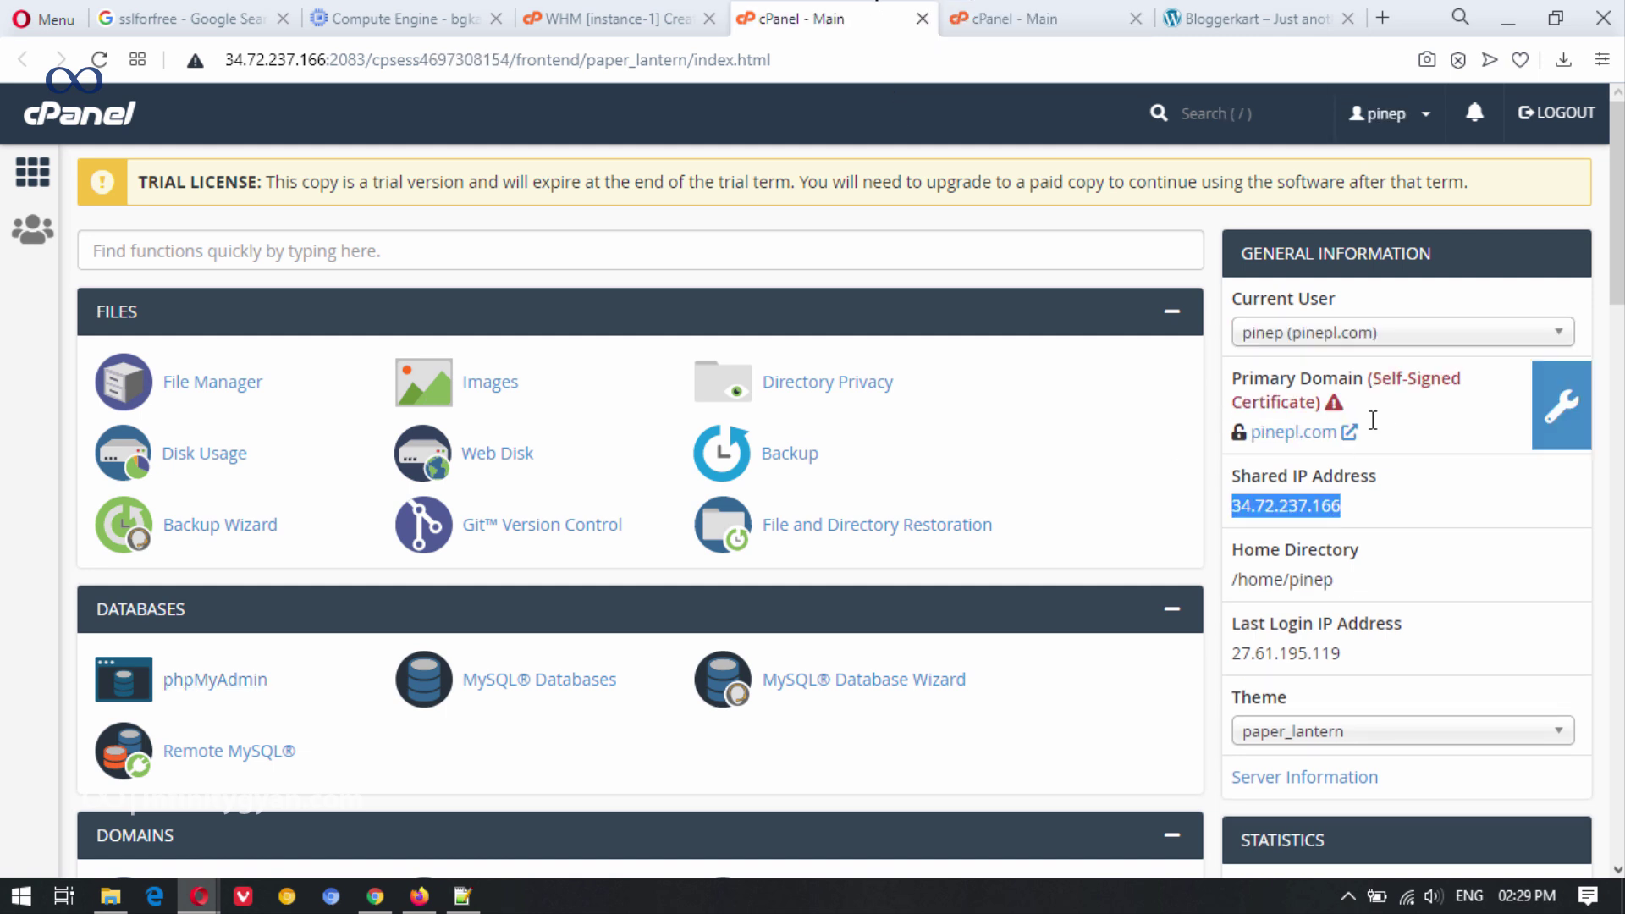
pyautogui.click(1377, 511)
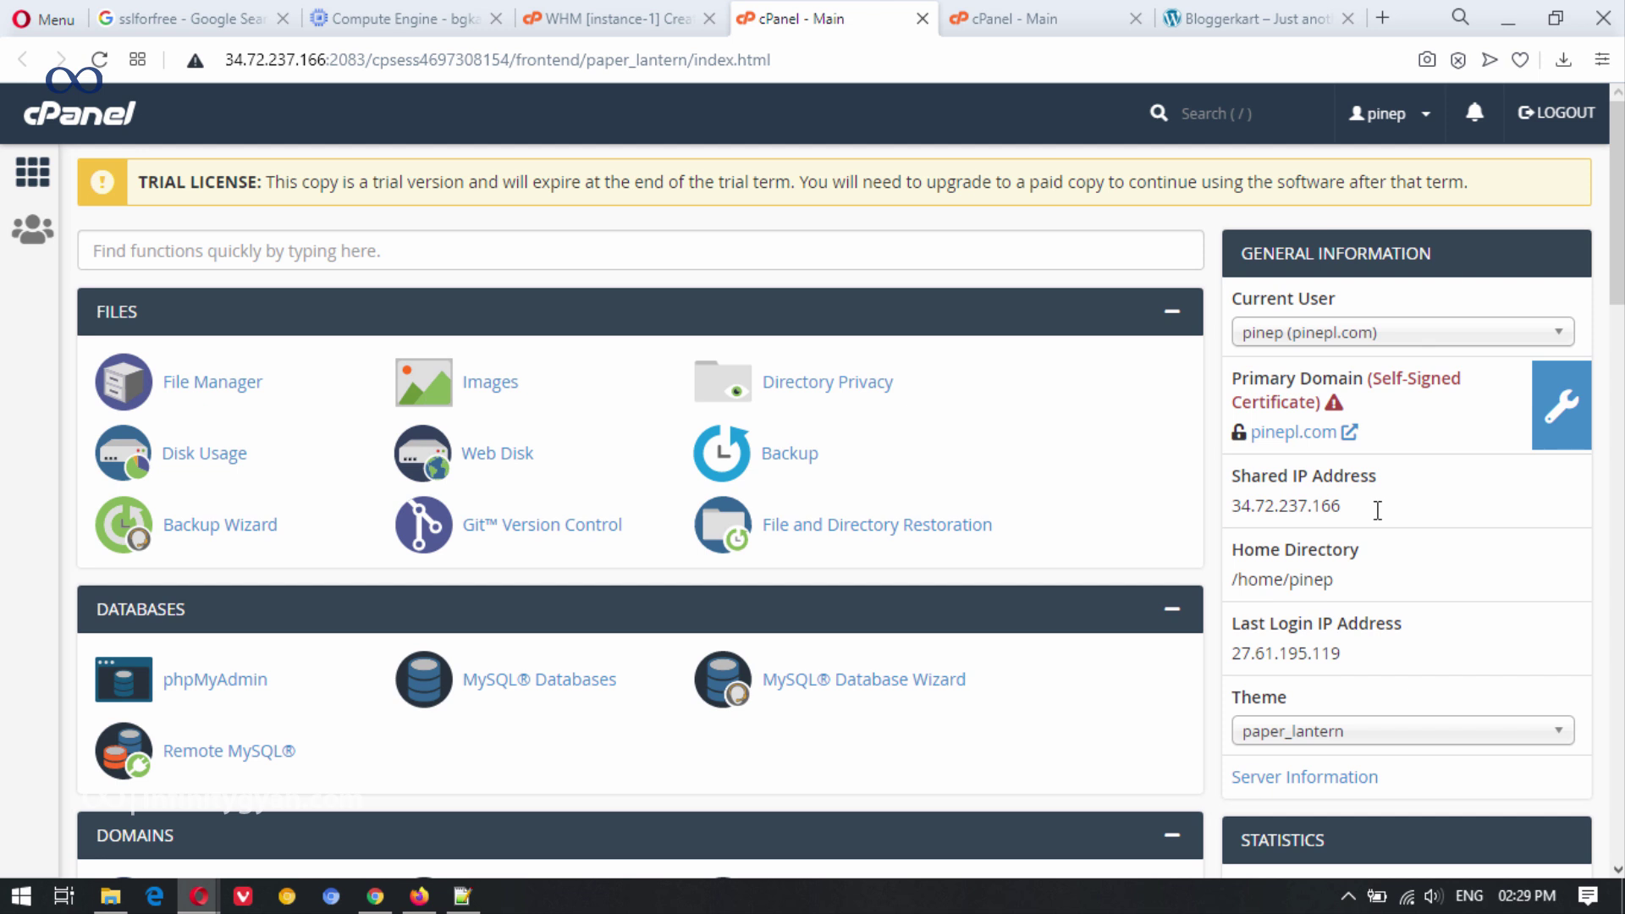
pyautogui.click(213, 382)
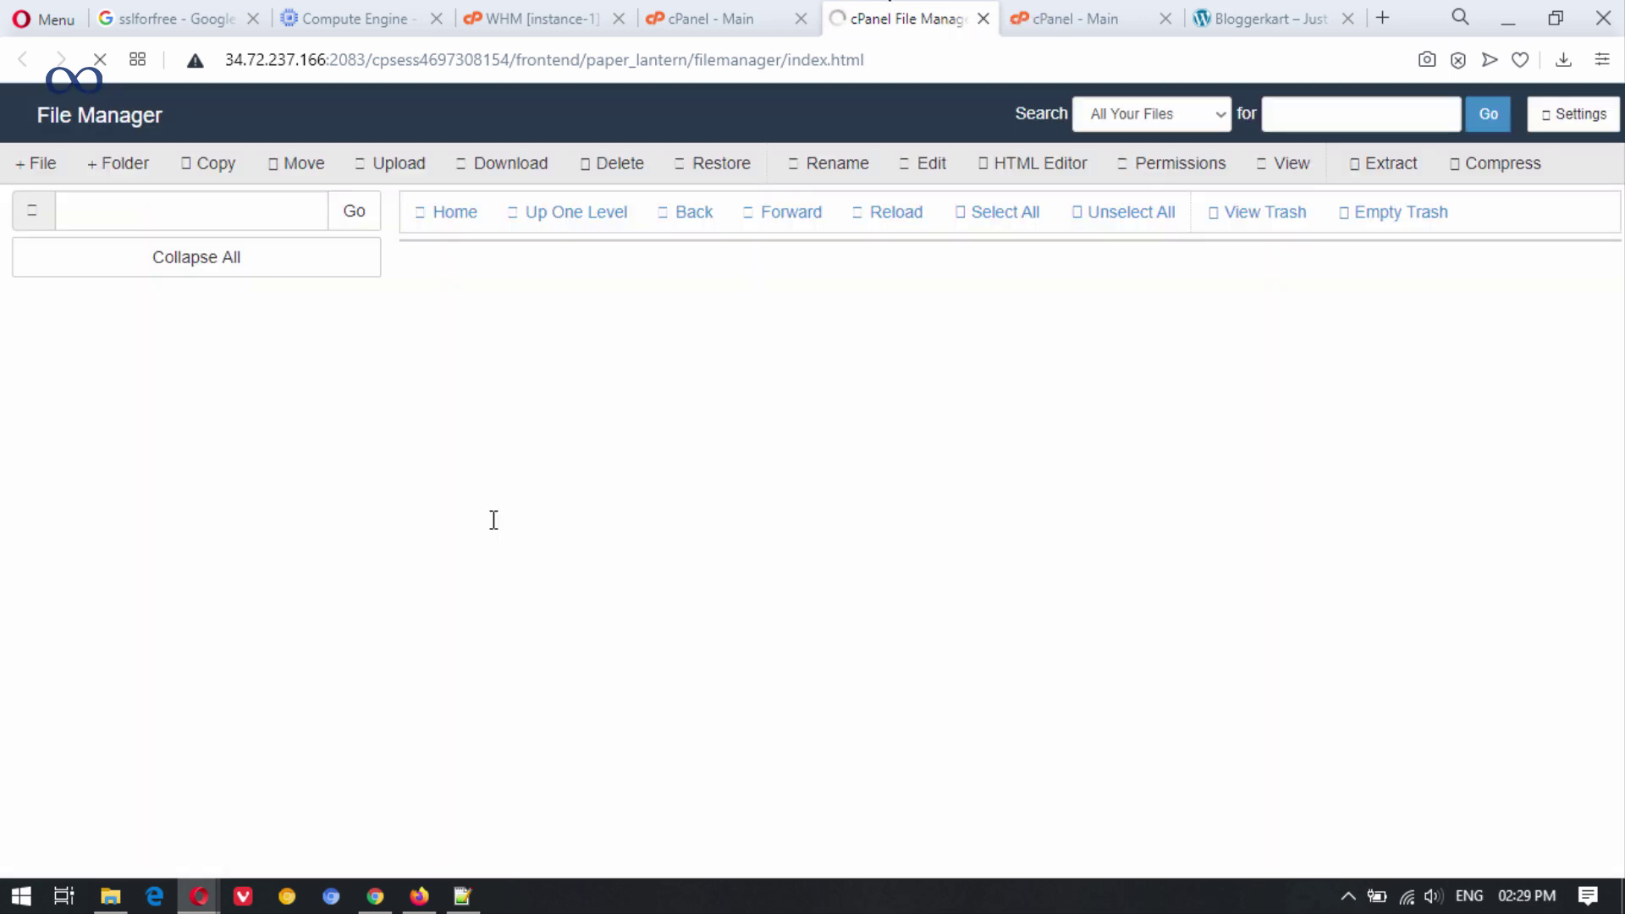
pyautogui.doubleClick(599, 453)
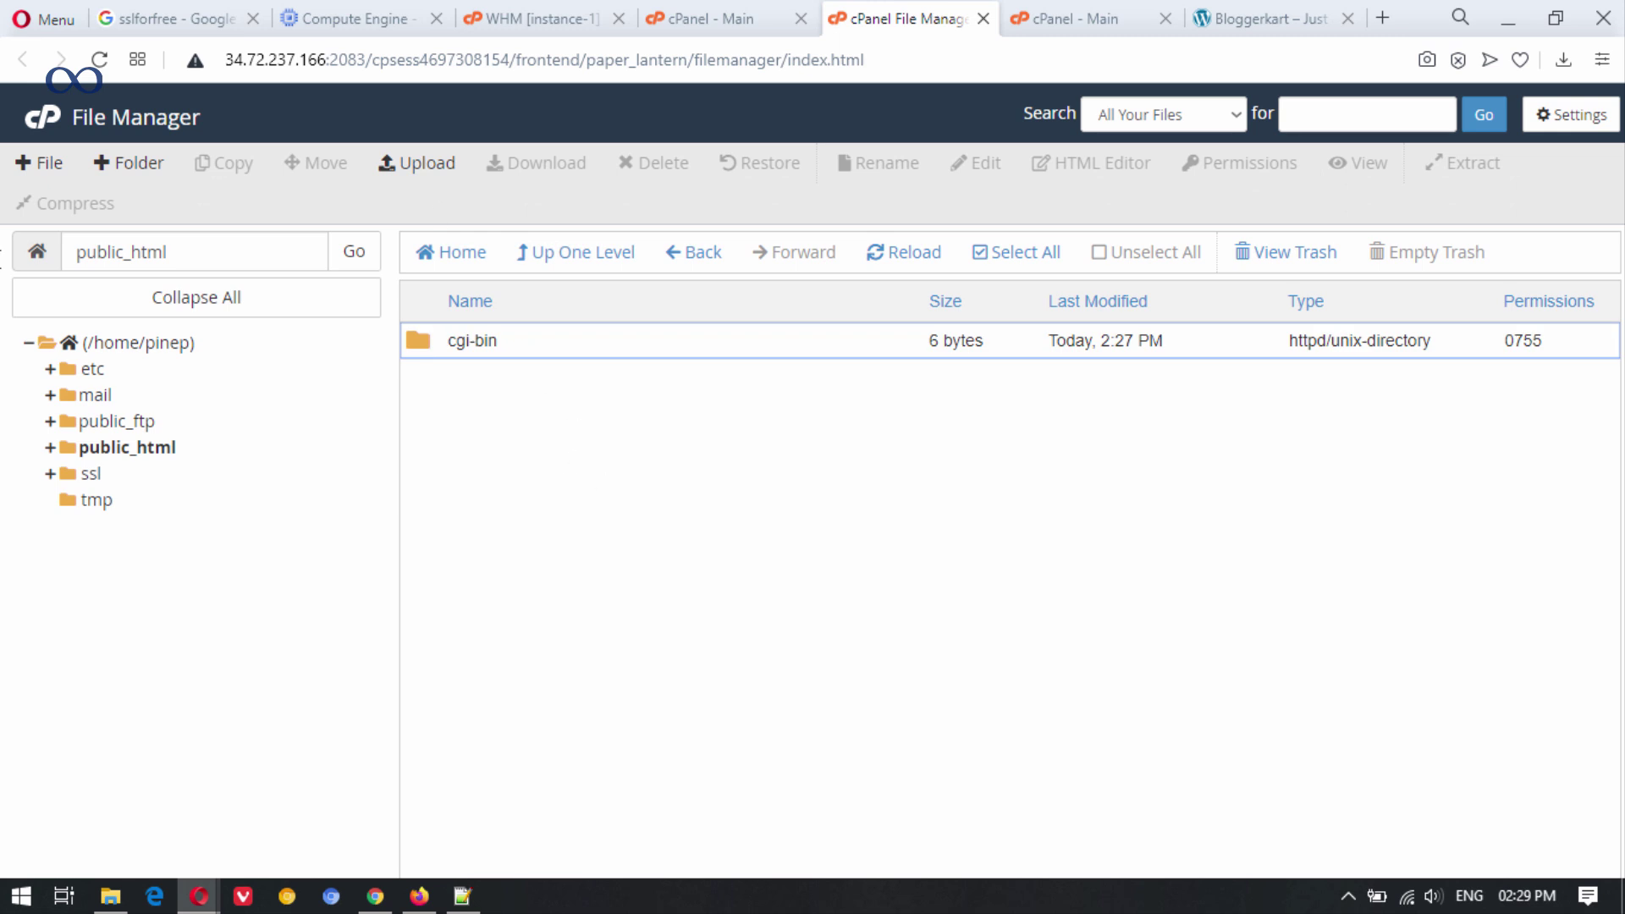
# Create a new file index.html and open it for editing
pyautogui.click(44, 162)
pyautogui.write('pindex.html')
pyautogui.press('Return')
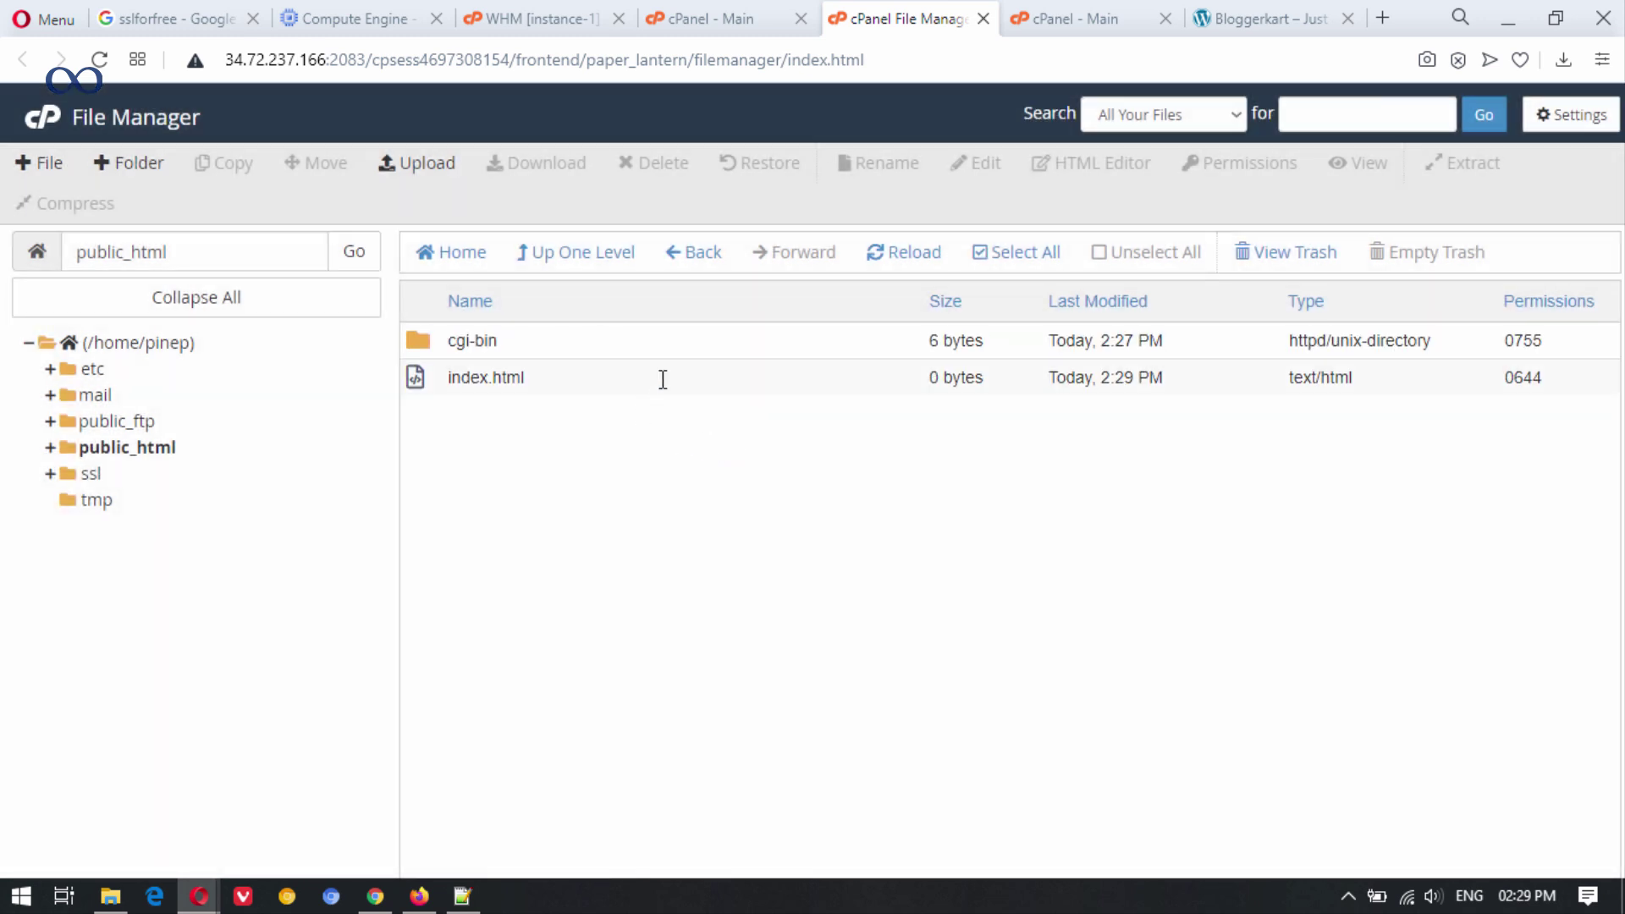
pyautogui.click(664, 377)
pyautogui.click(980, 163)
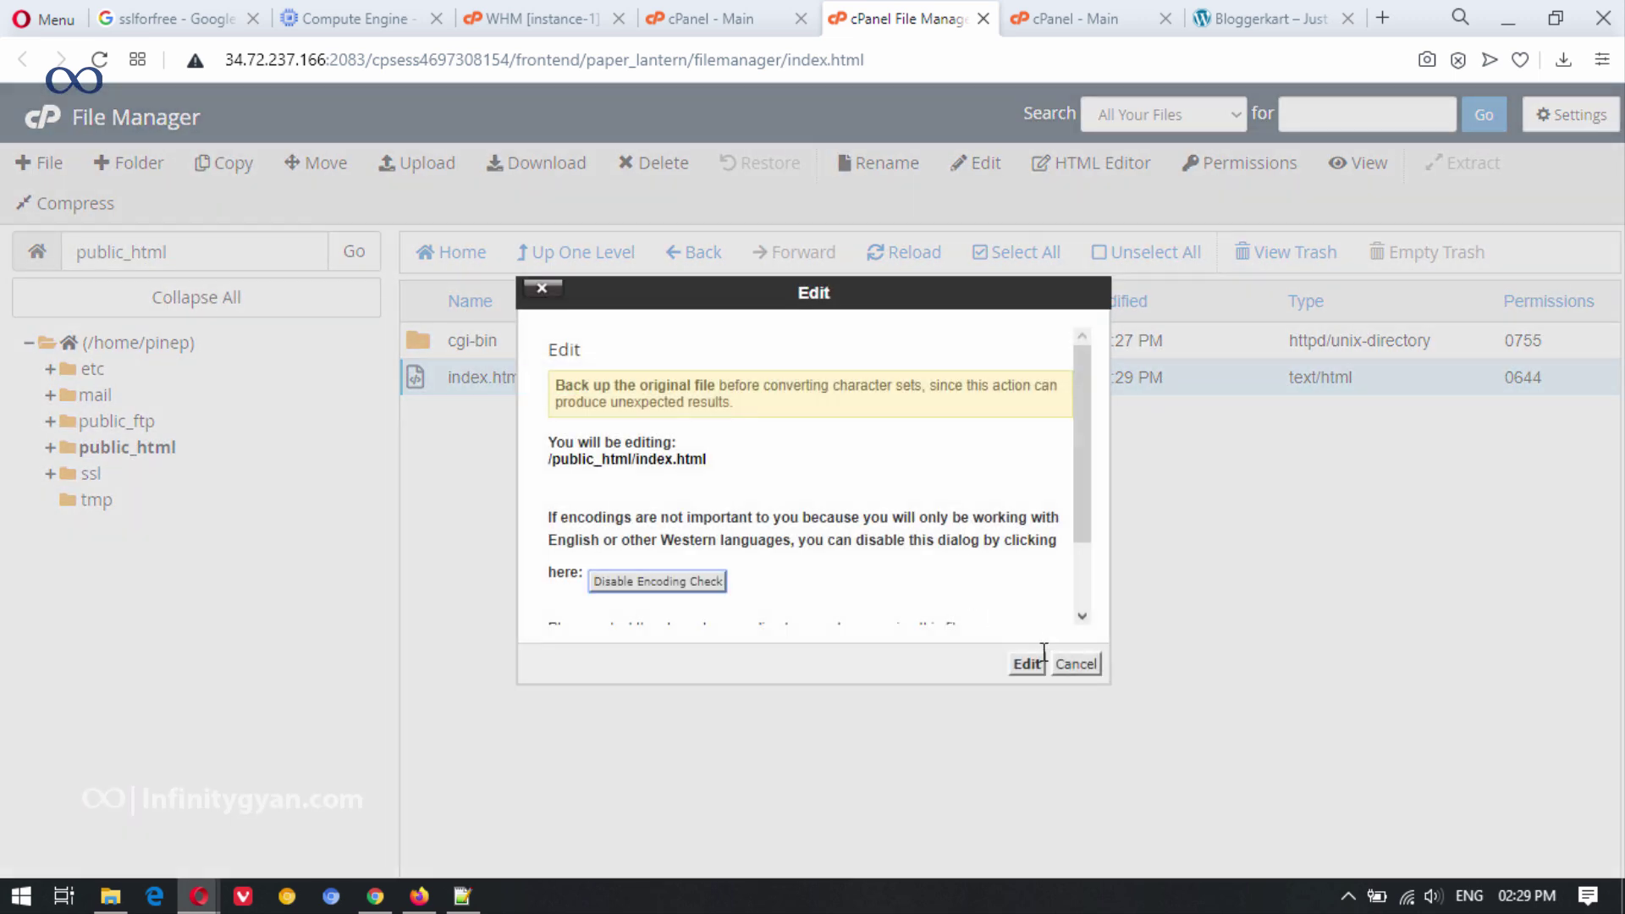
# Write 'Welcome TO Pinepl' into index.html in the editor and save it
pyautogui.click(1027, 662)
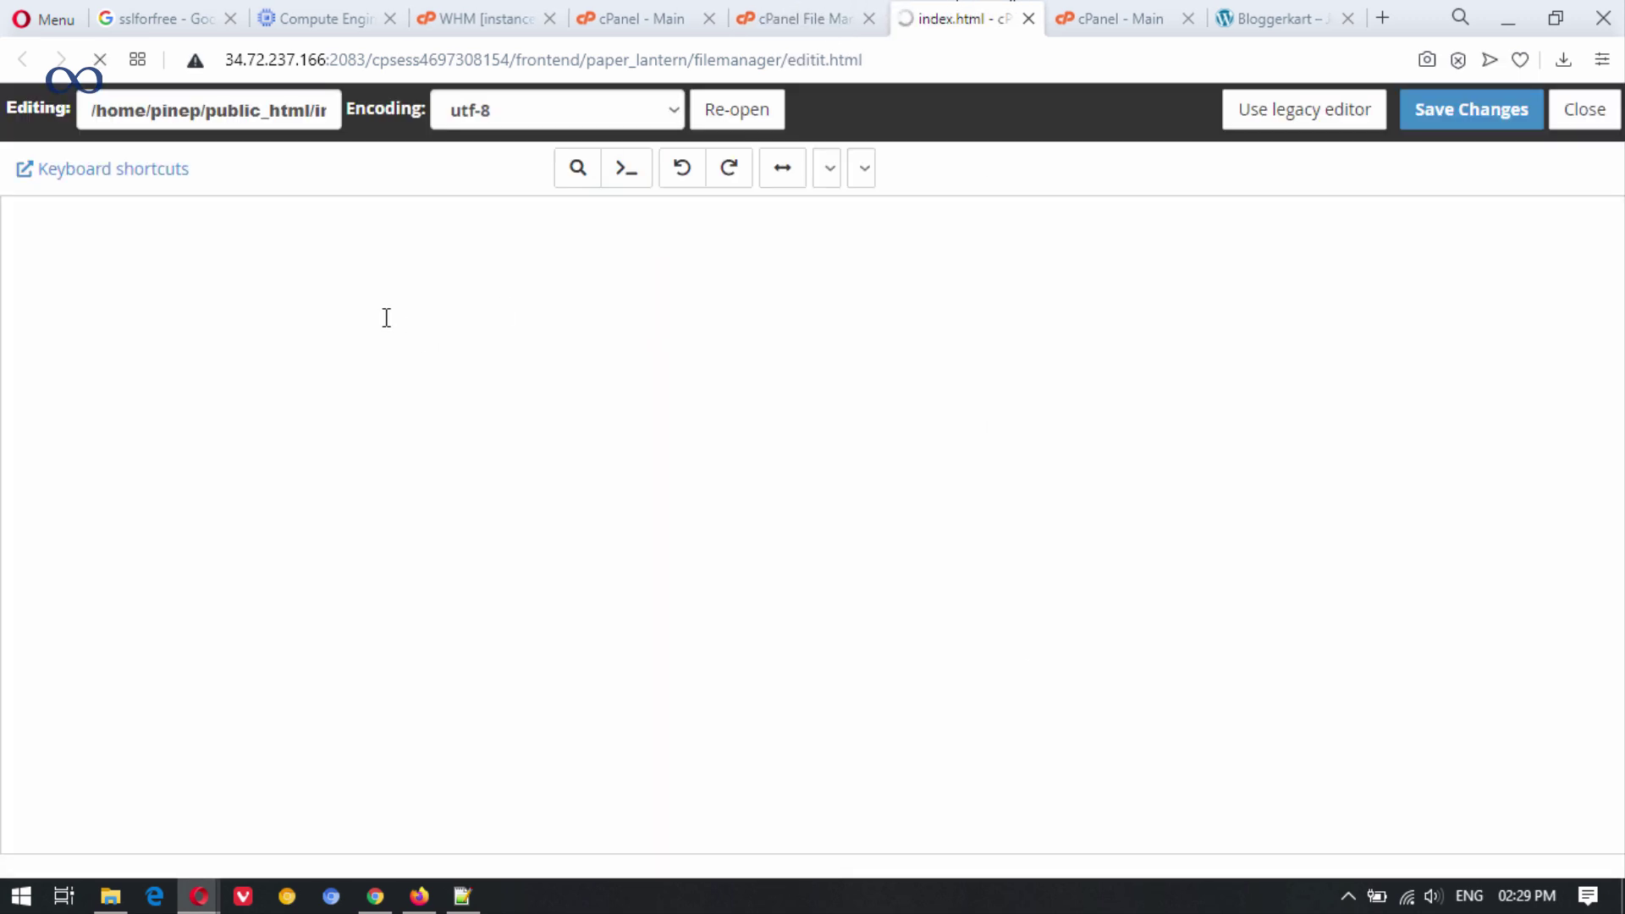
pyautogui.write('Welcome')
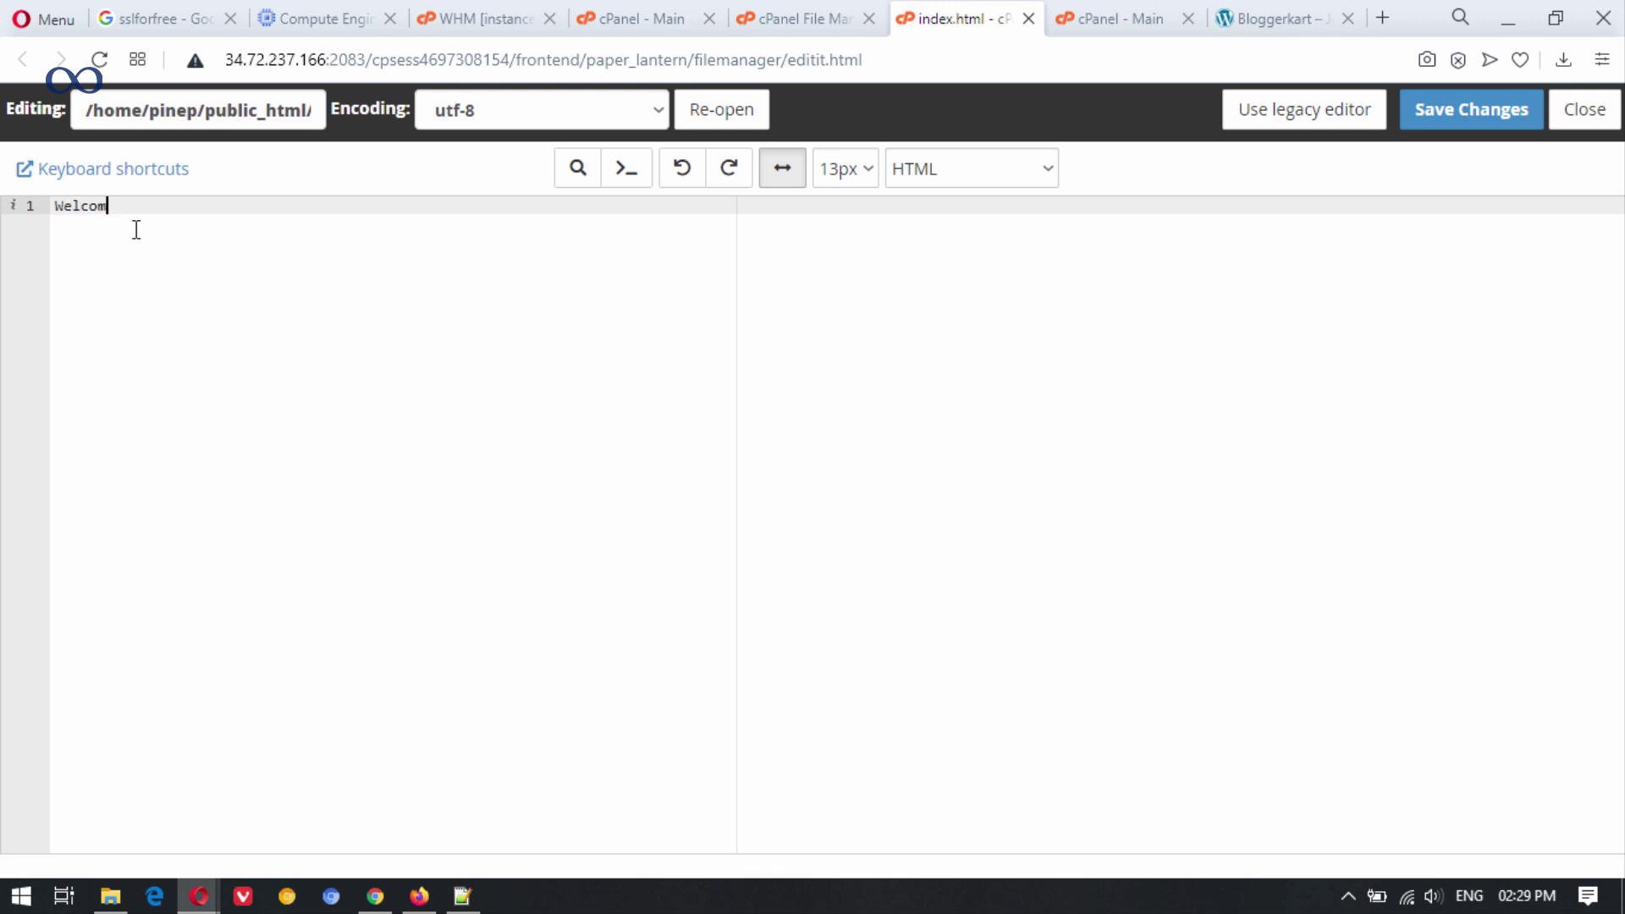
pyautogui.write(' TO Pinepl')
pyautogui.click(1517, 116)
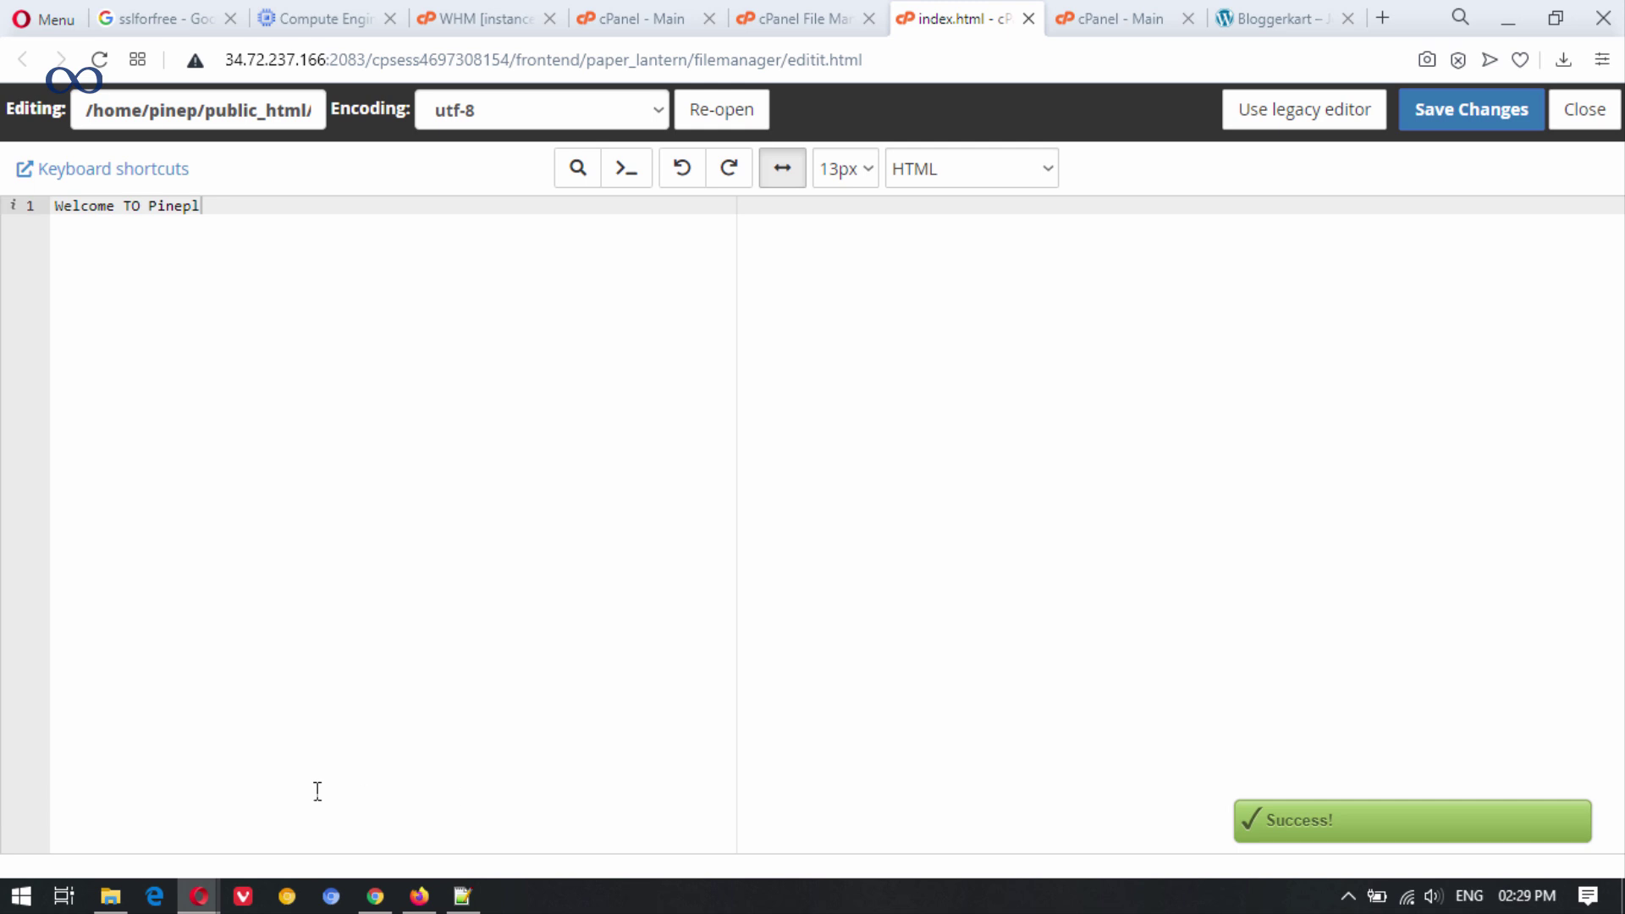
pyautogui.click(371, 889)
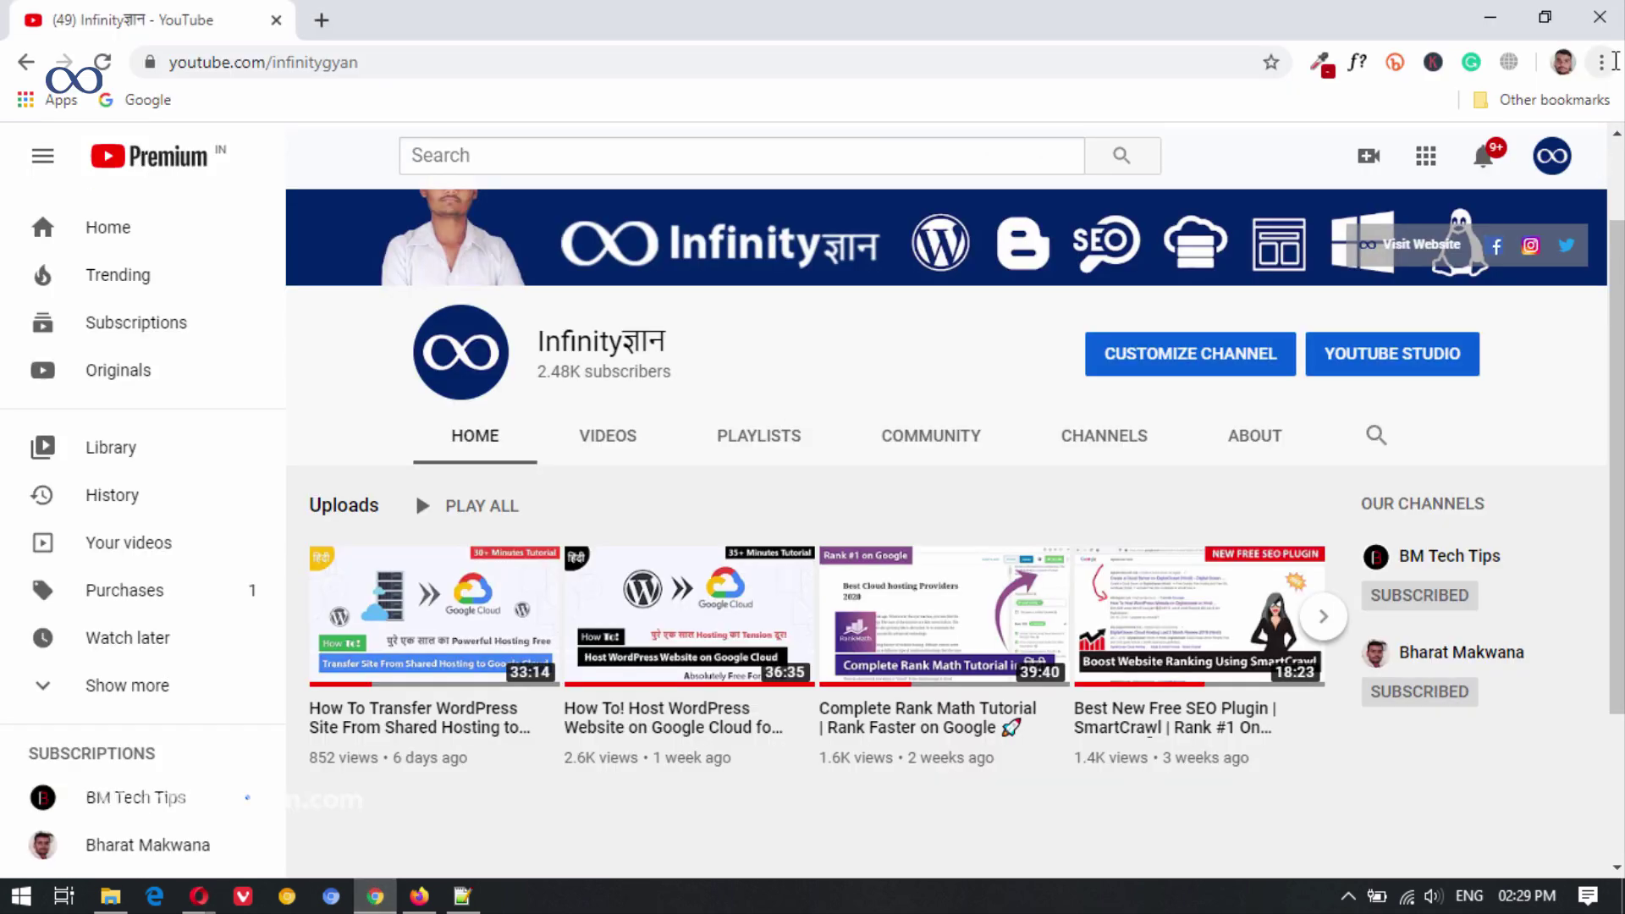
pyautogui.click(1601, 62)
pyautogui.click(1397, 124)
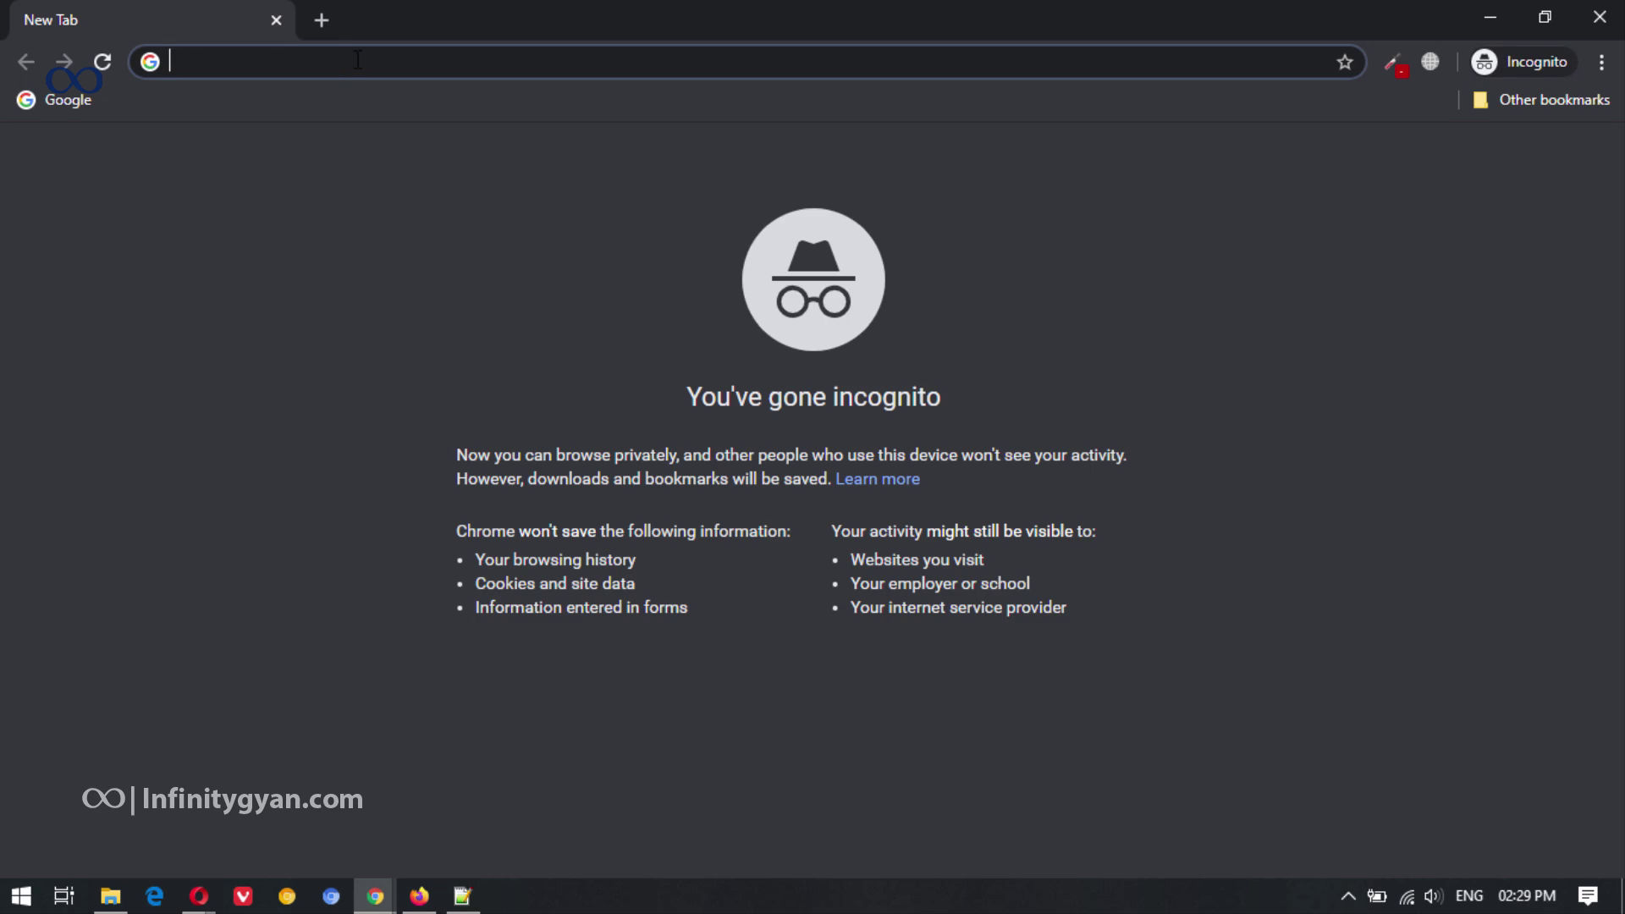
pyautogui.write('http://')
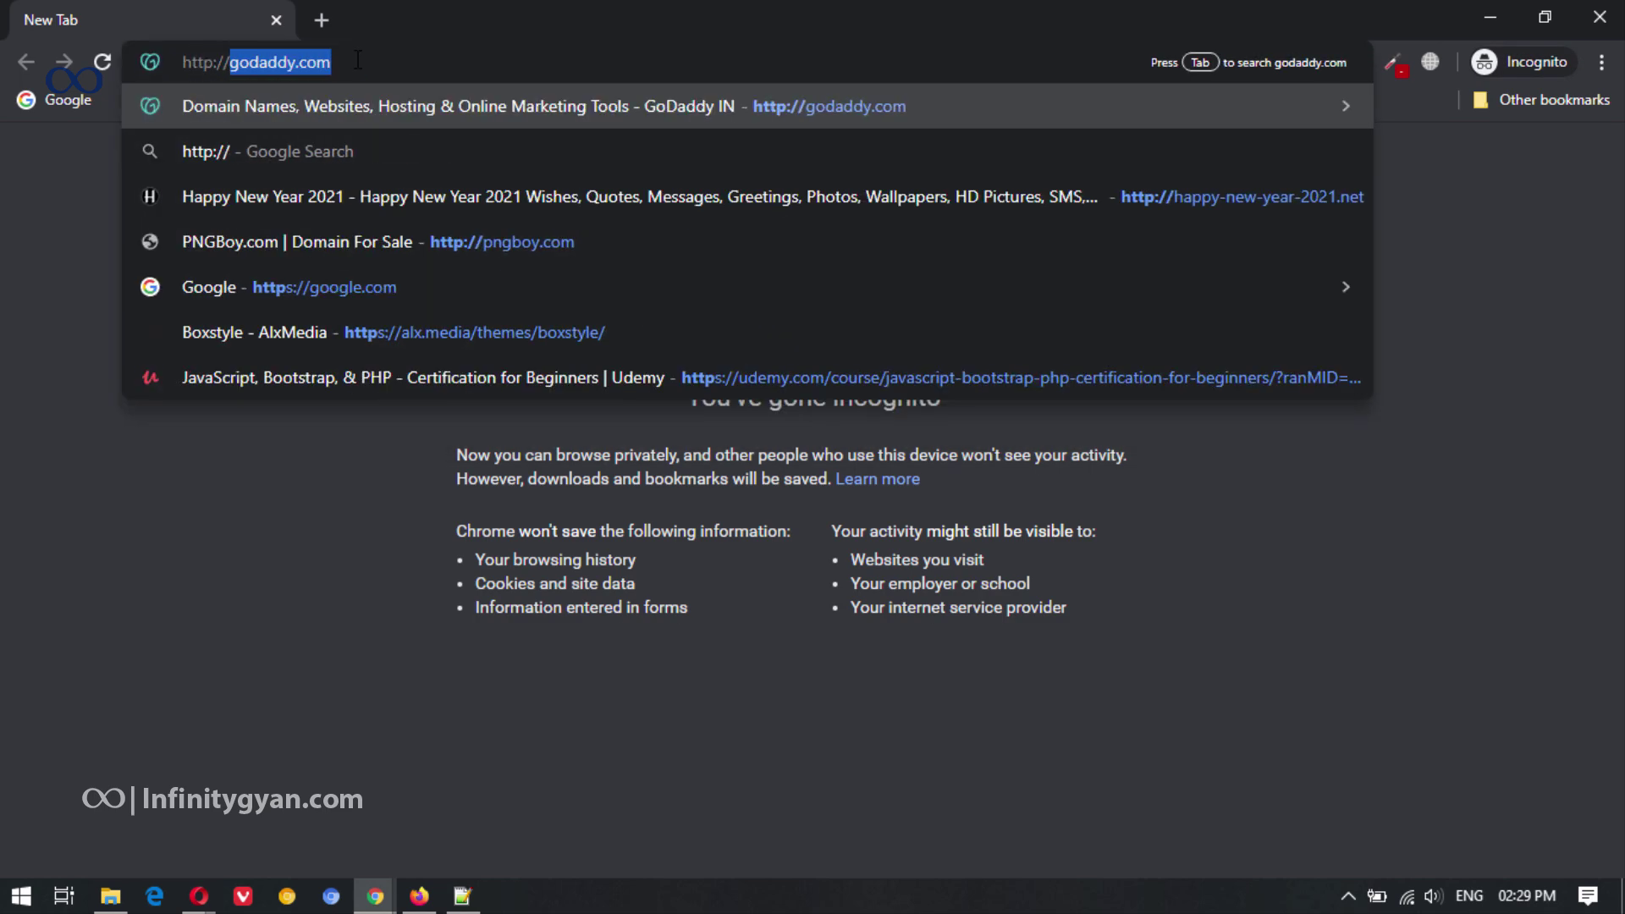
pyautogui.write('pinep')
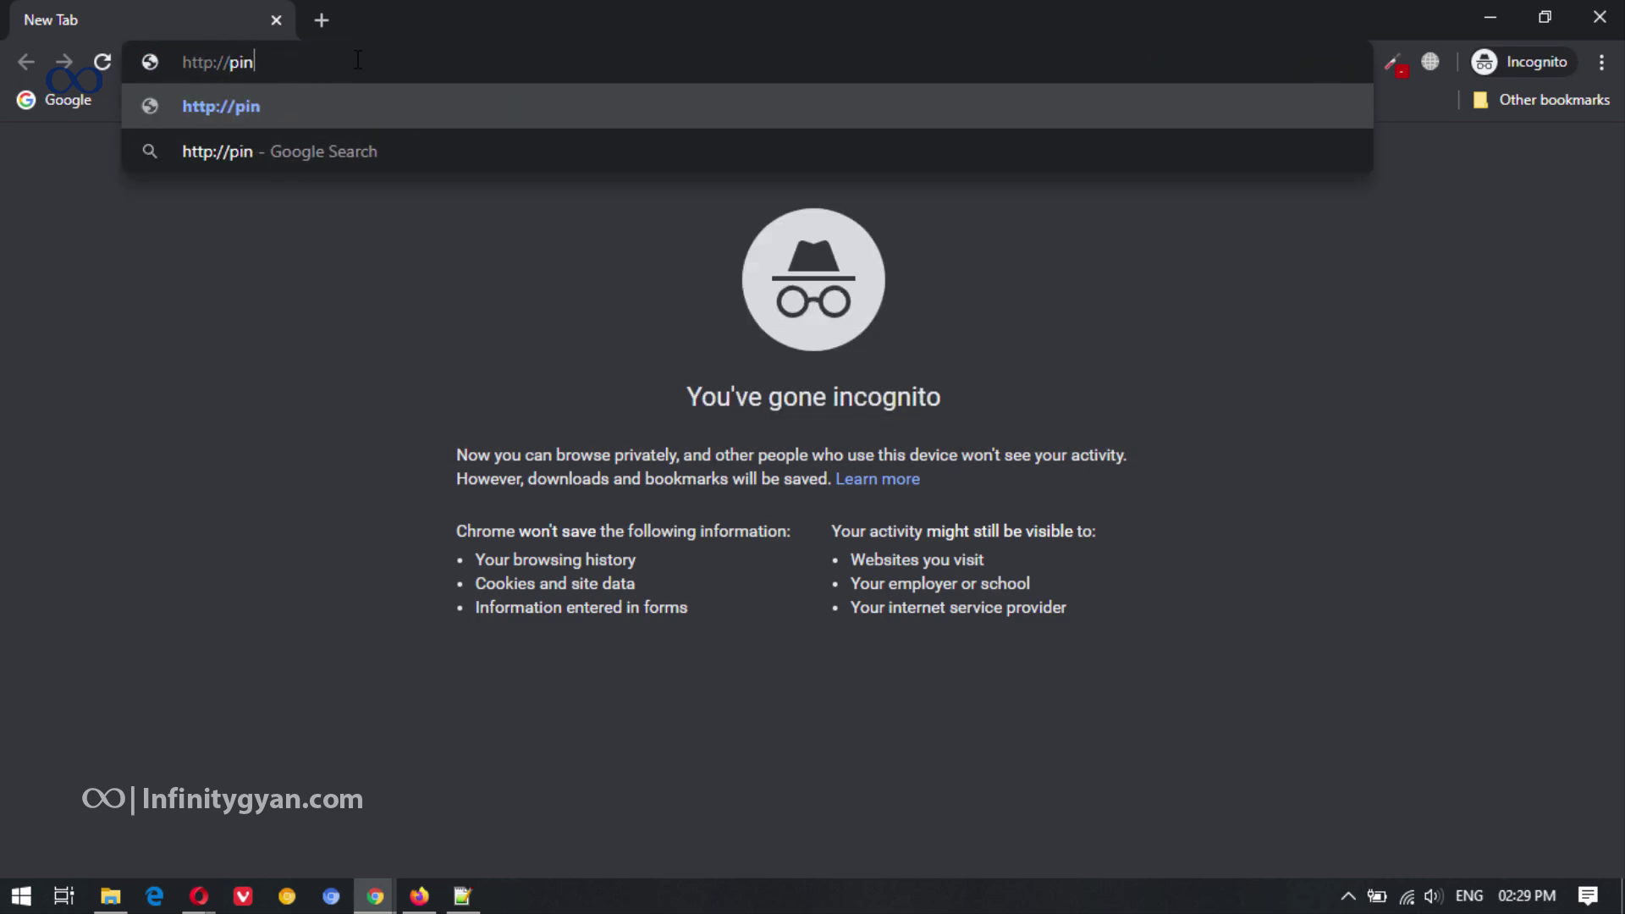
pyautogui.press('BackSpace')
pyautogui.press('BackSpace')
pyautogui.press('BackSpace')
pyautogui.press('BackSpace')
pyautogui.press('BackSpace')
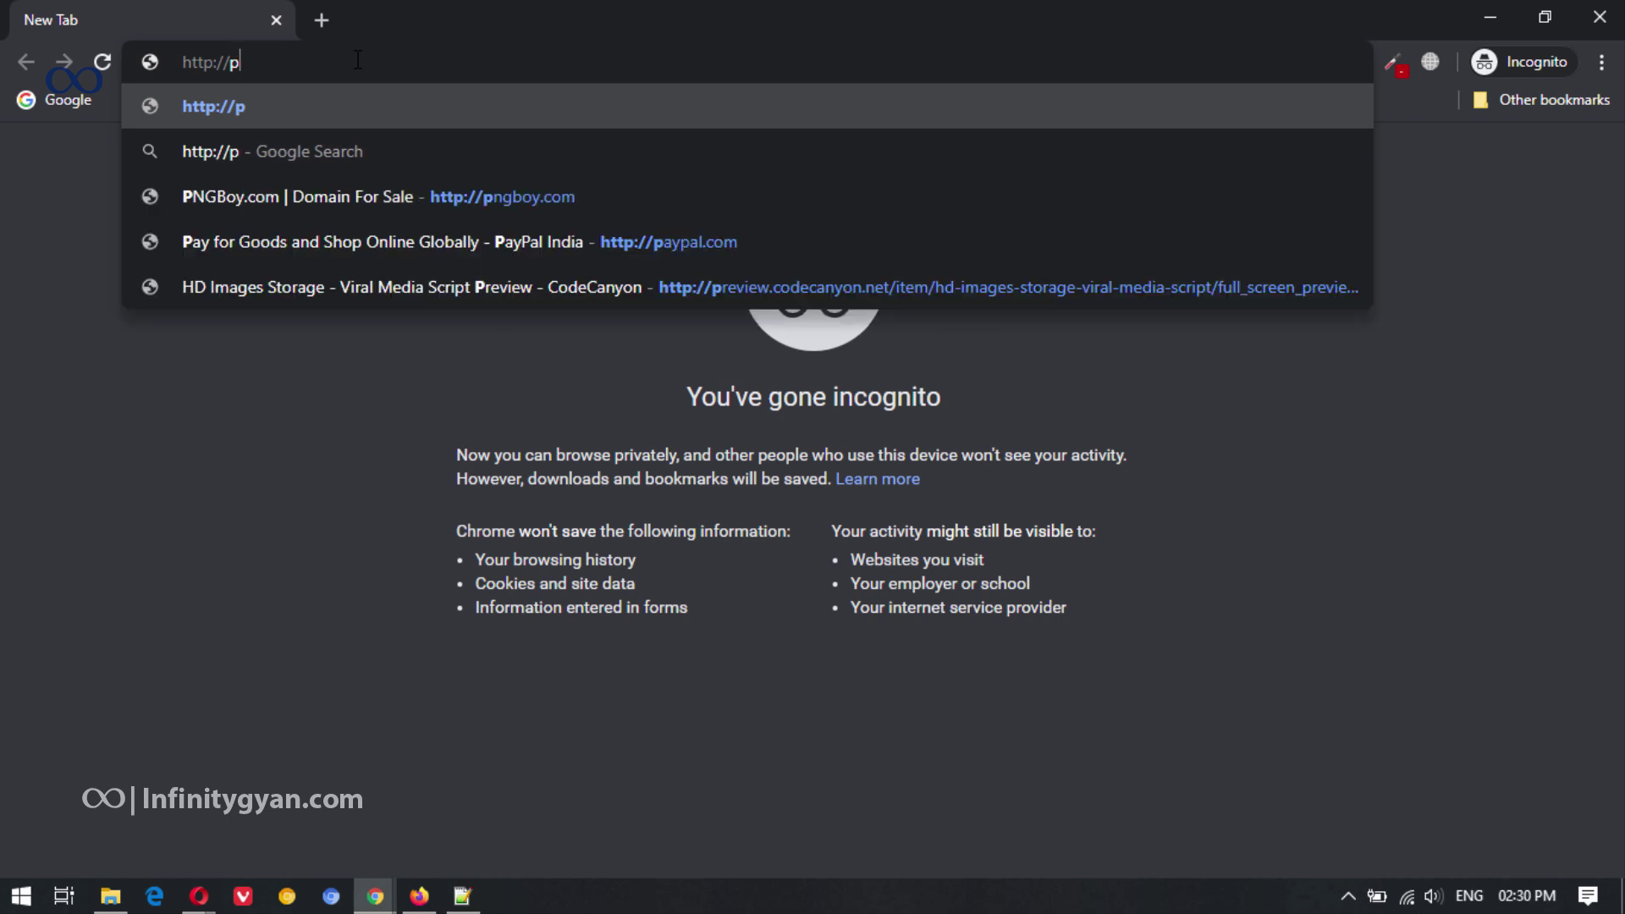
pyautogui.write('pin')
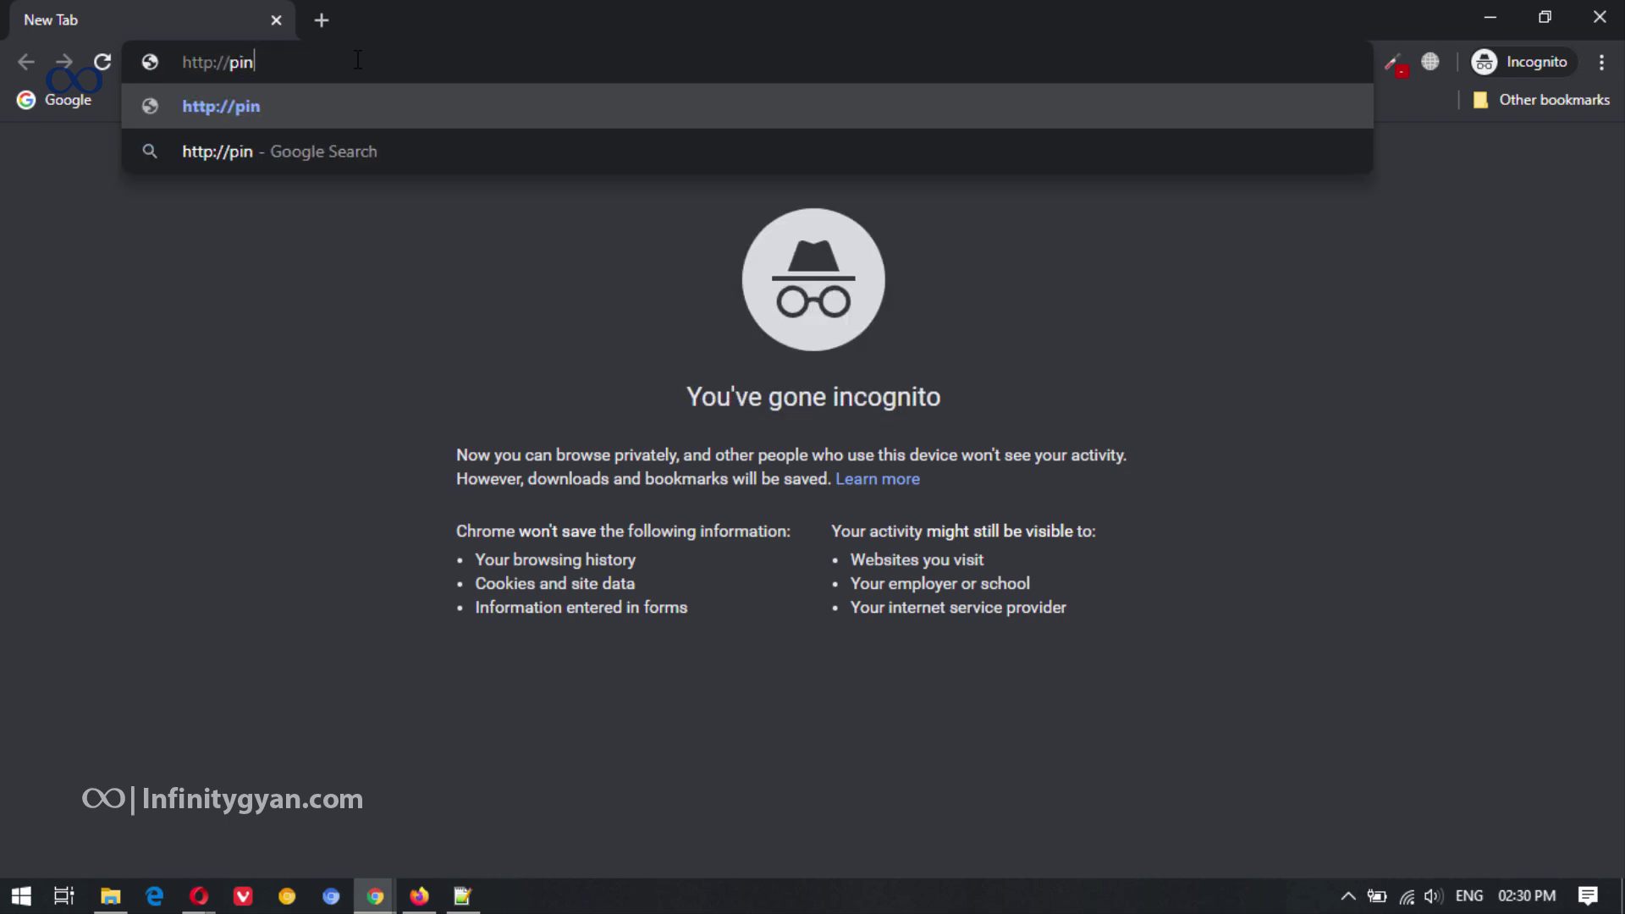
pyautogui.write('epl.com')
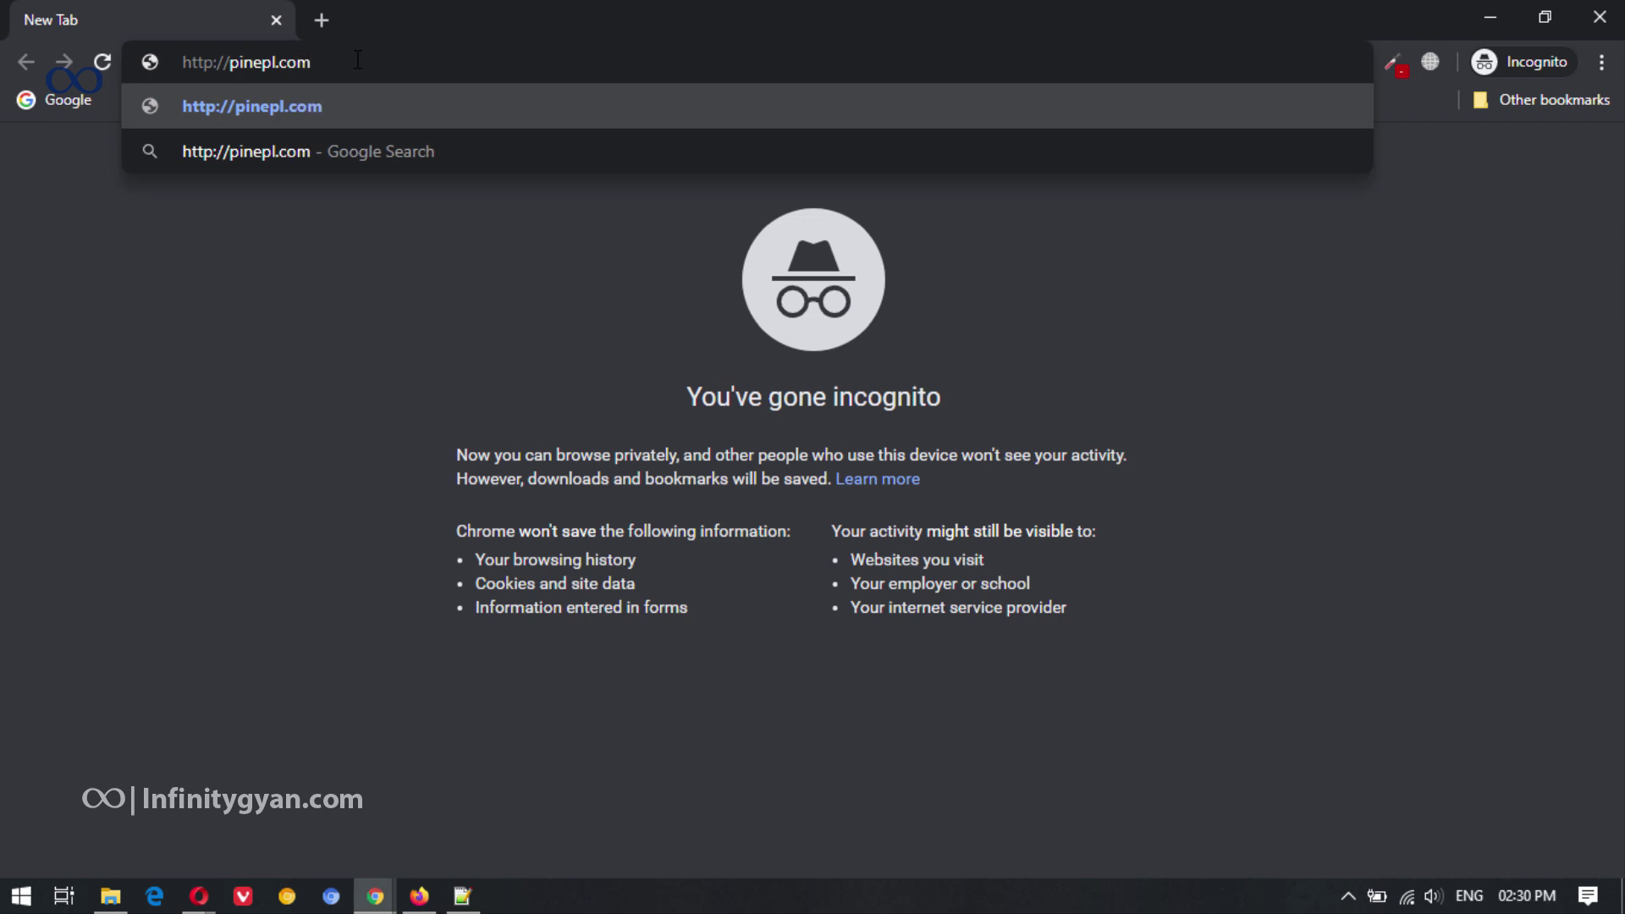
pyautogui.press('Return')
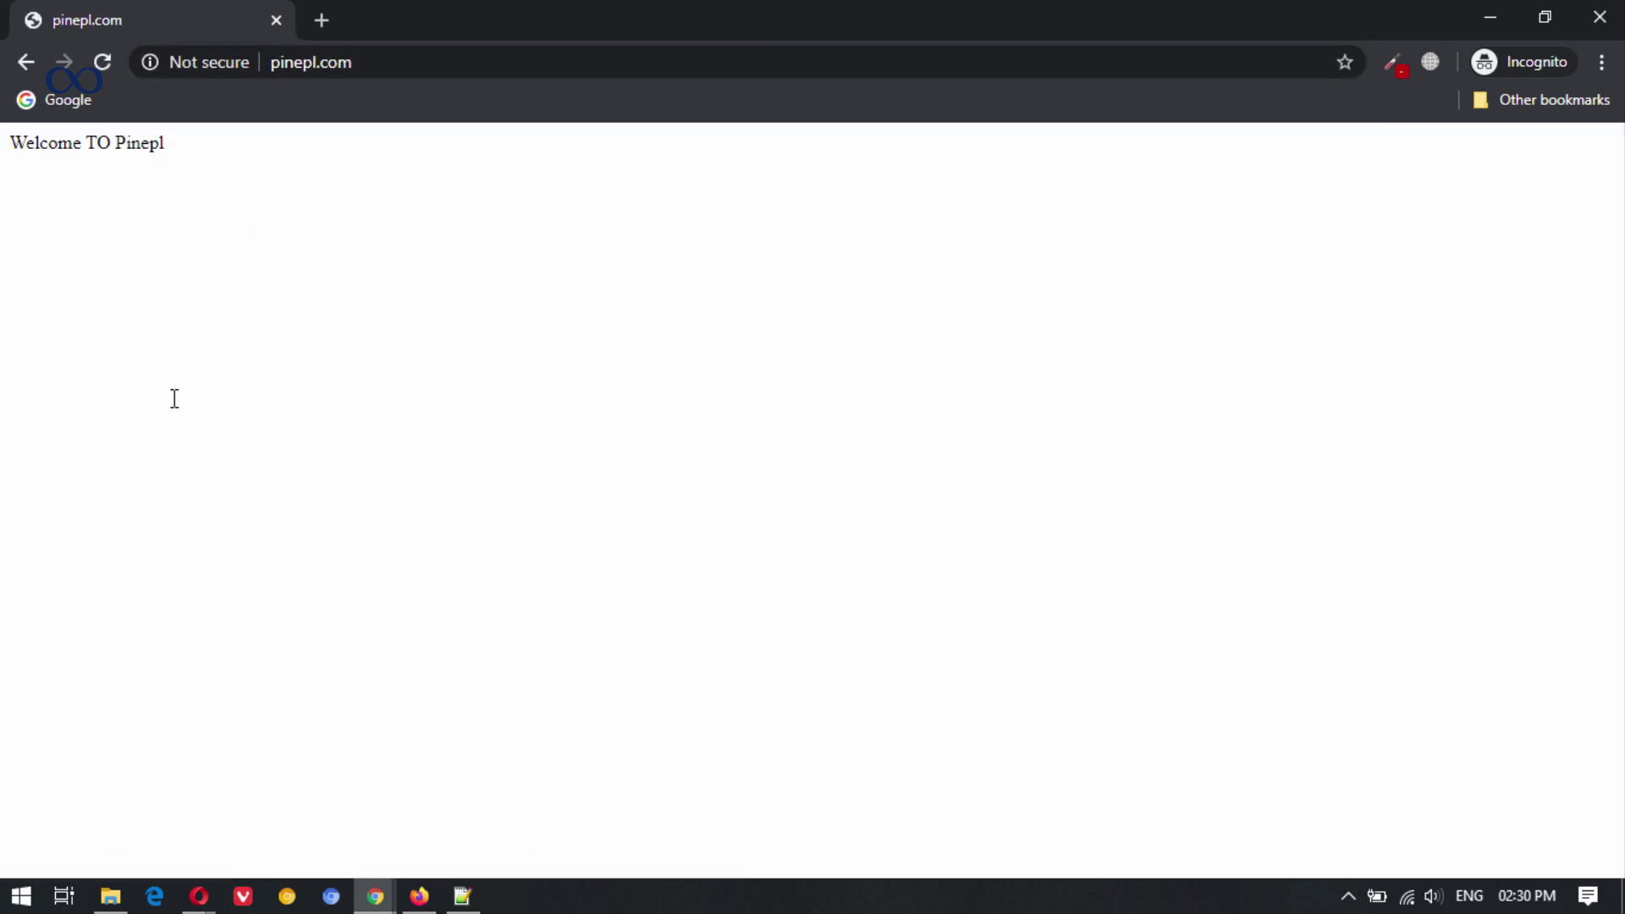
pyautogui.click(1615, 18)
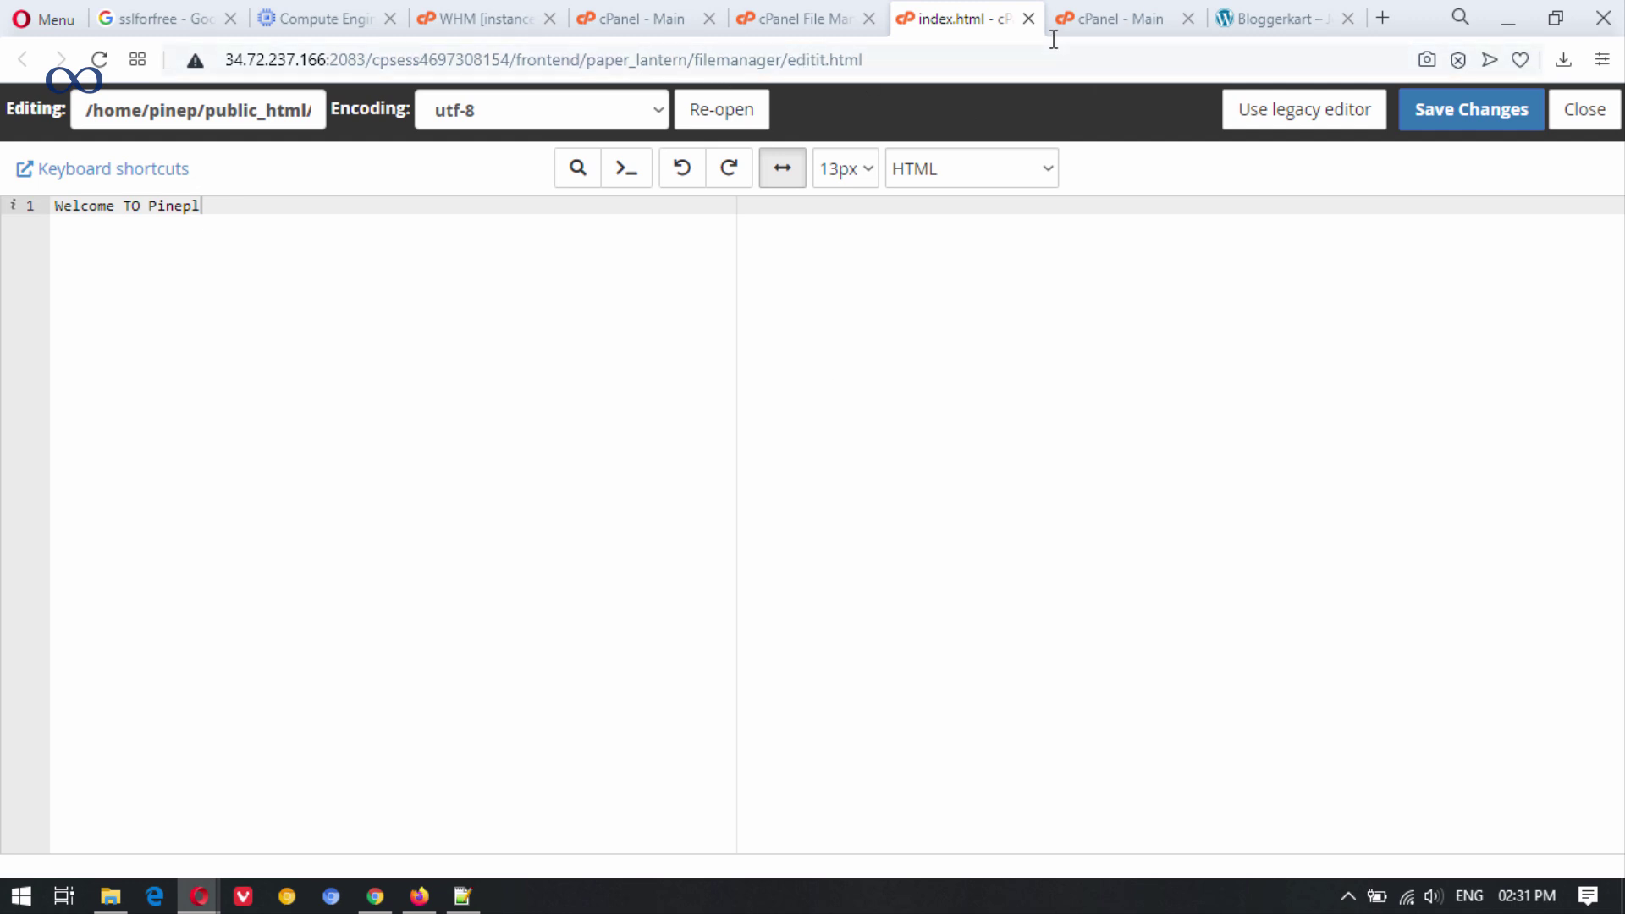
# Close the index.html editor and open a fresh Chrome incognito window
pyautogui.click(1029, 20)
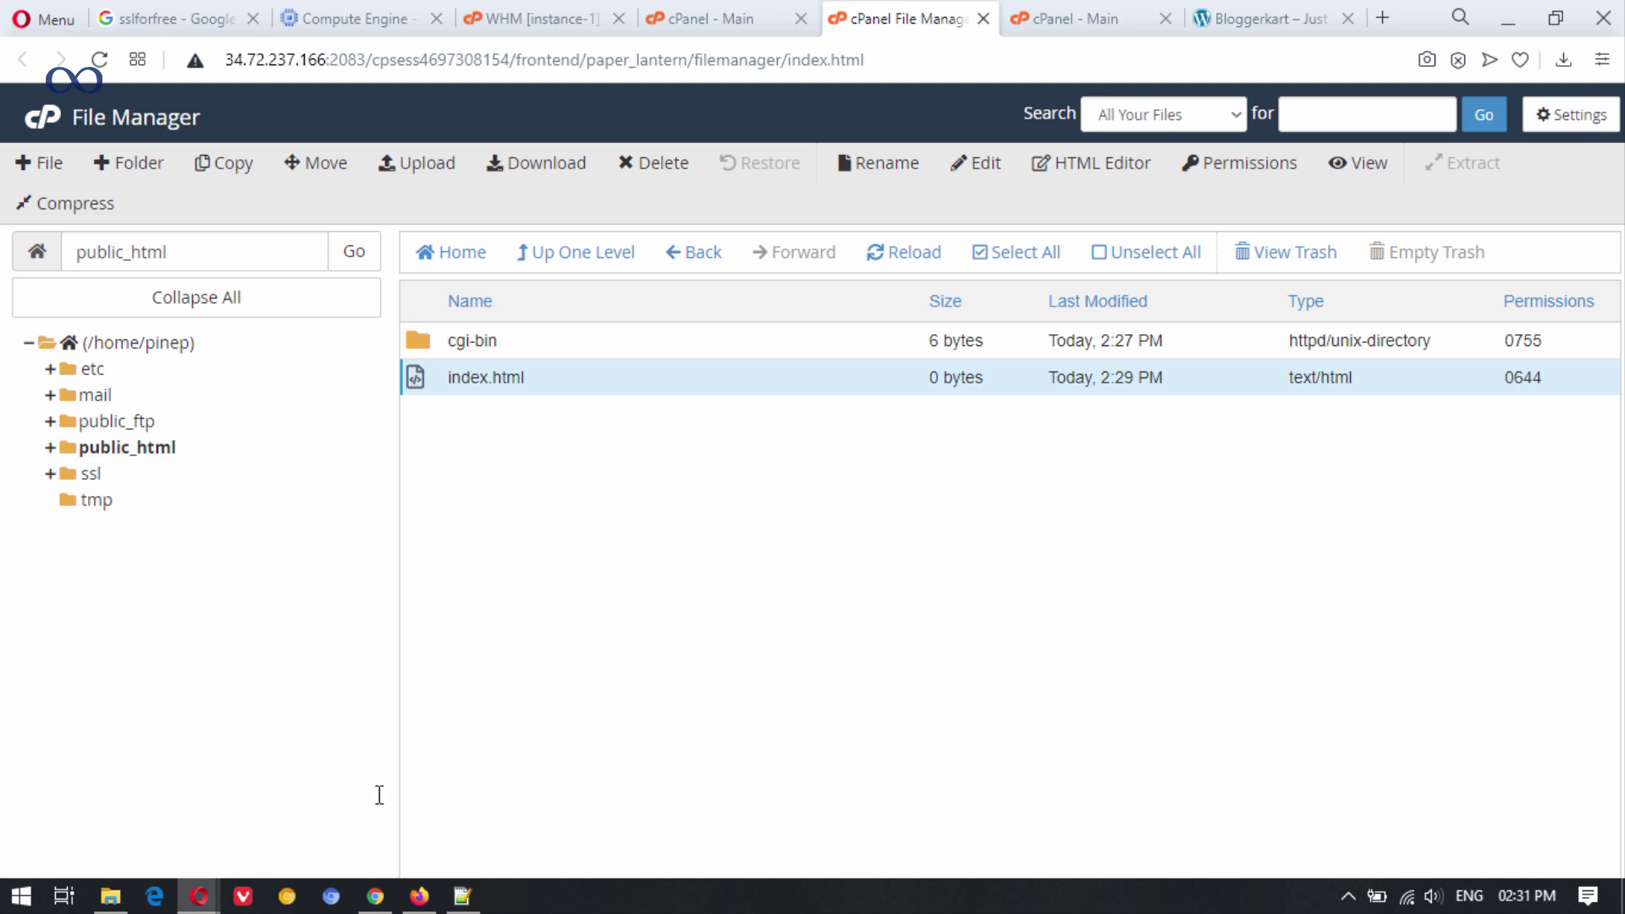
pyautogui.click(375, 895)
pyautogui.click(1602, 62)
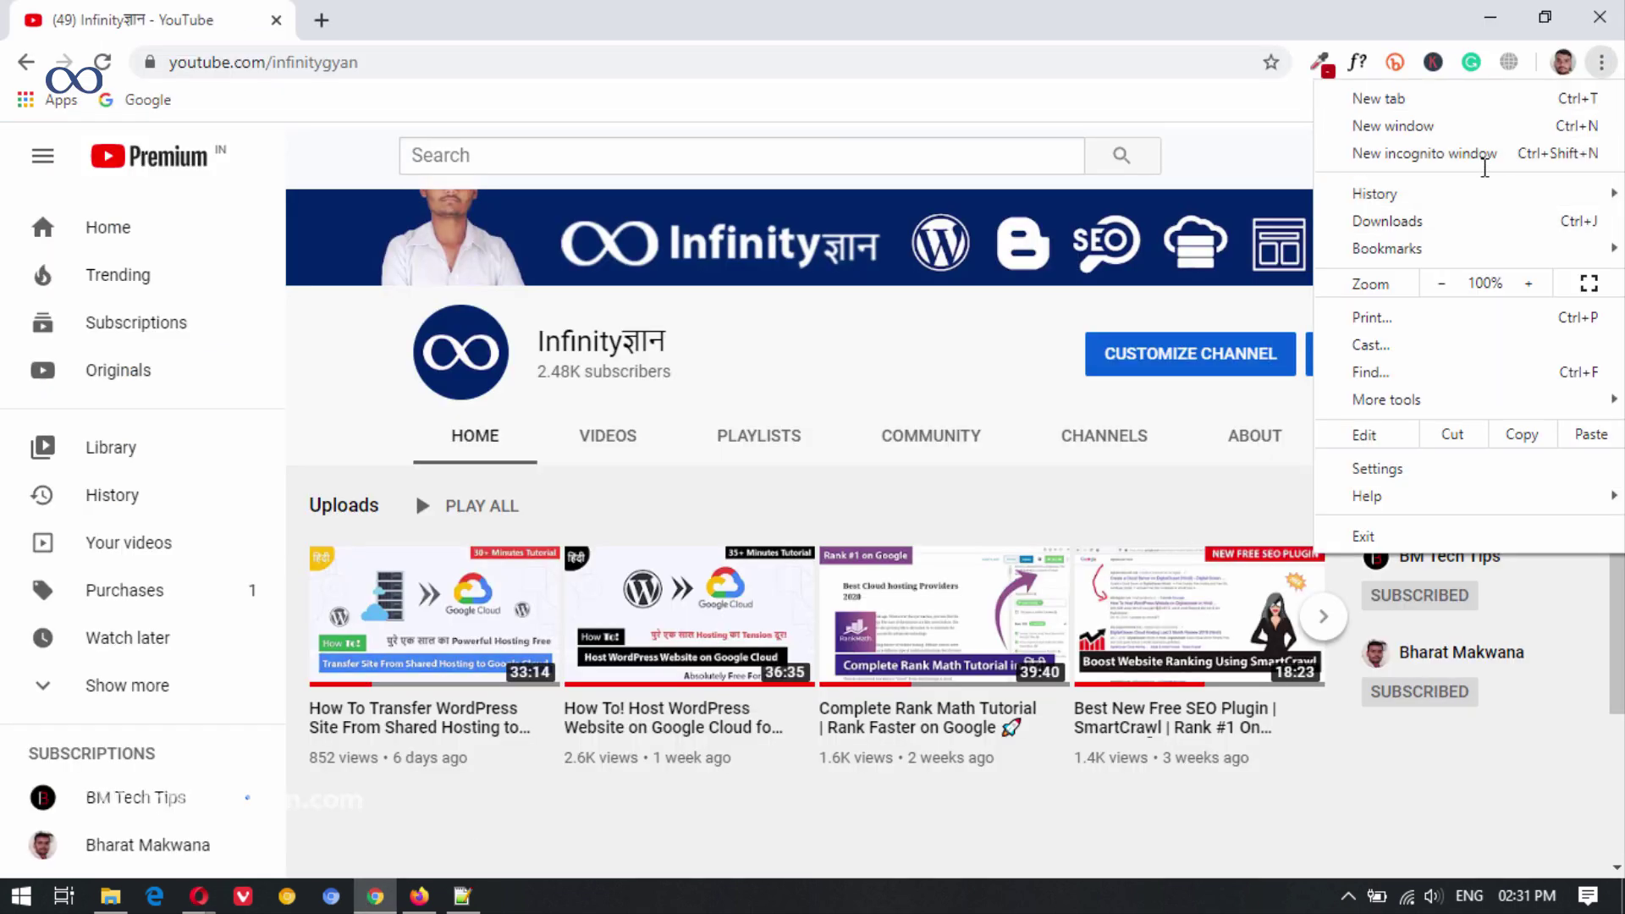
pyautogui.click(1486, 156)
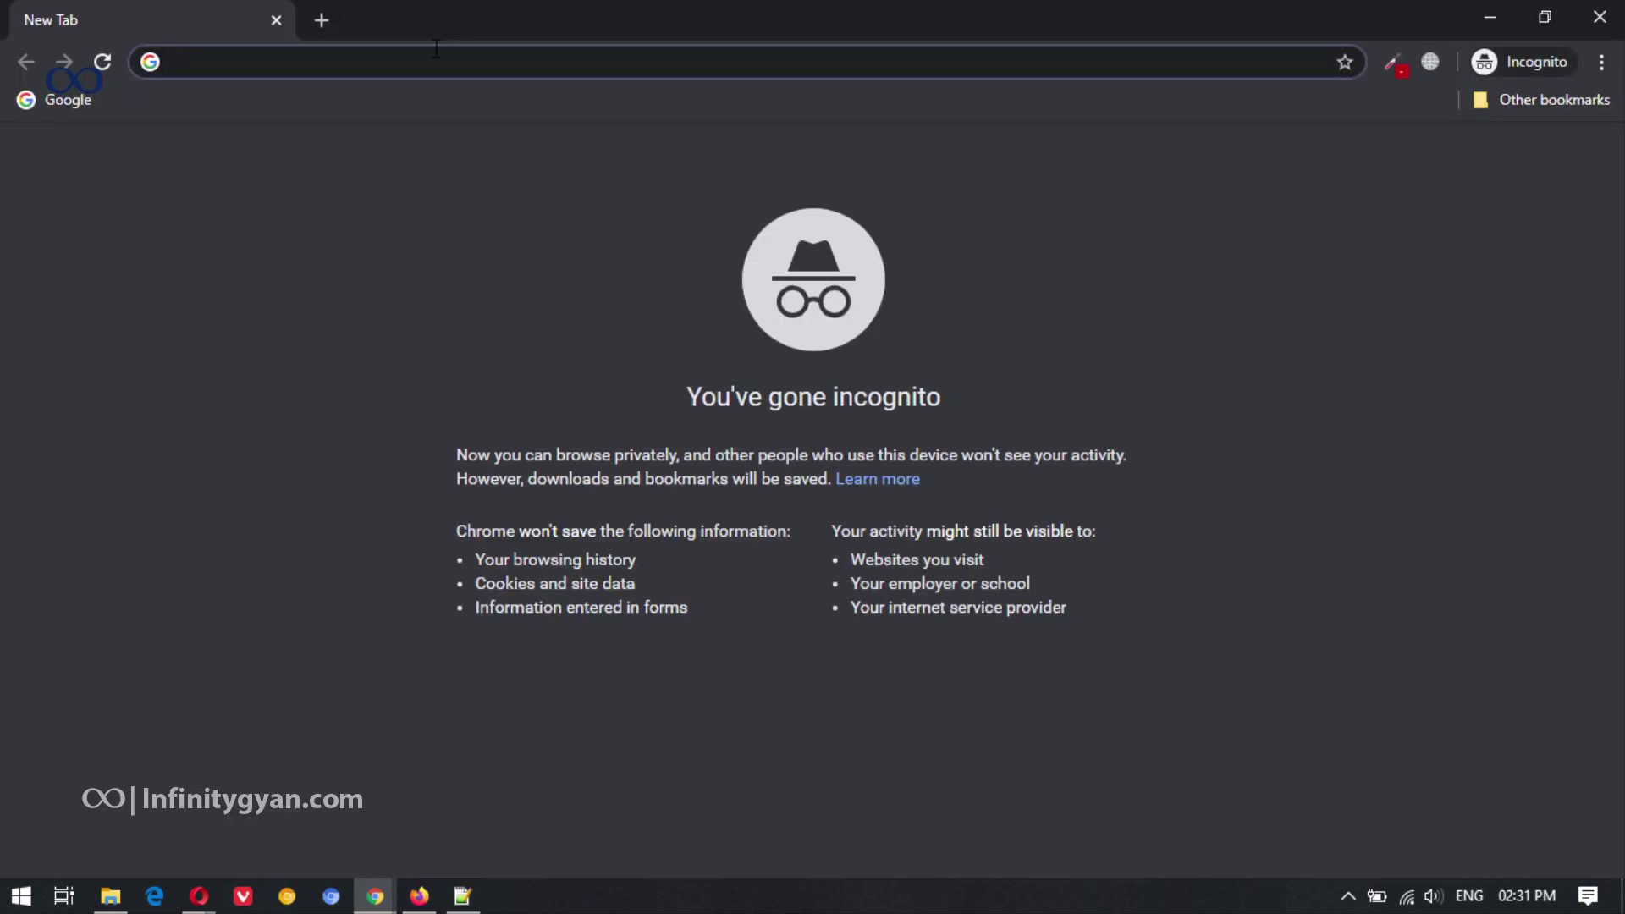
pyautogui.write('ht')
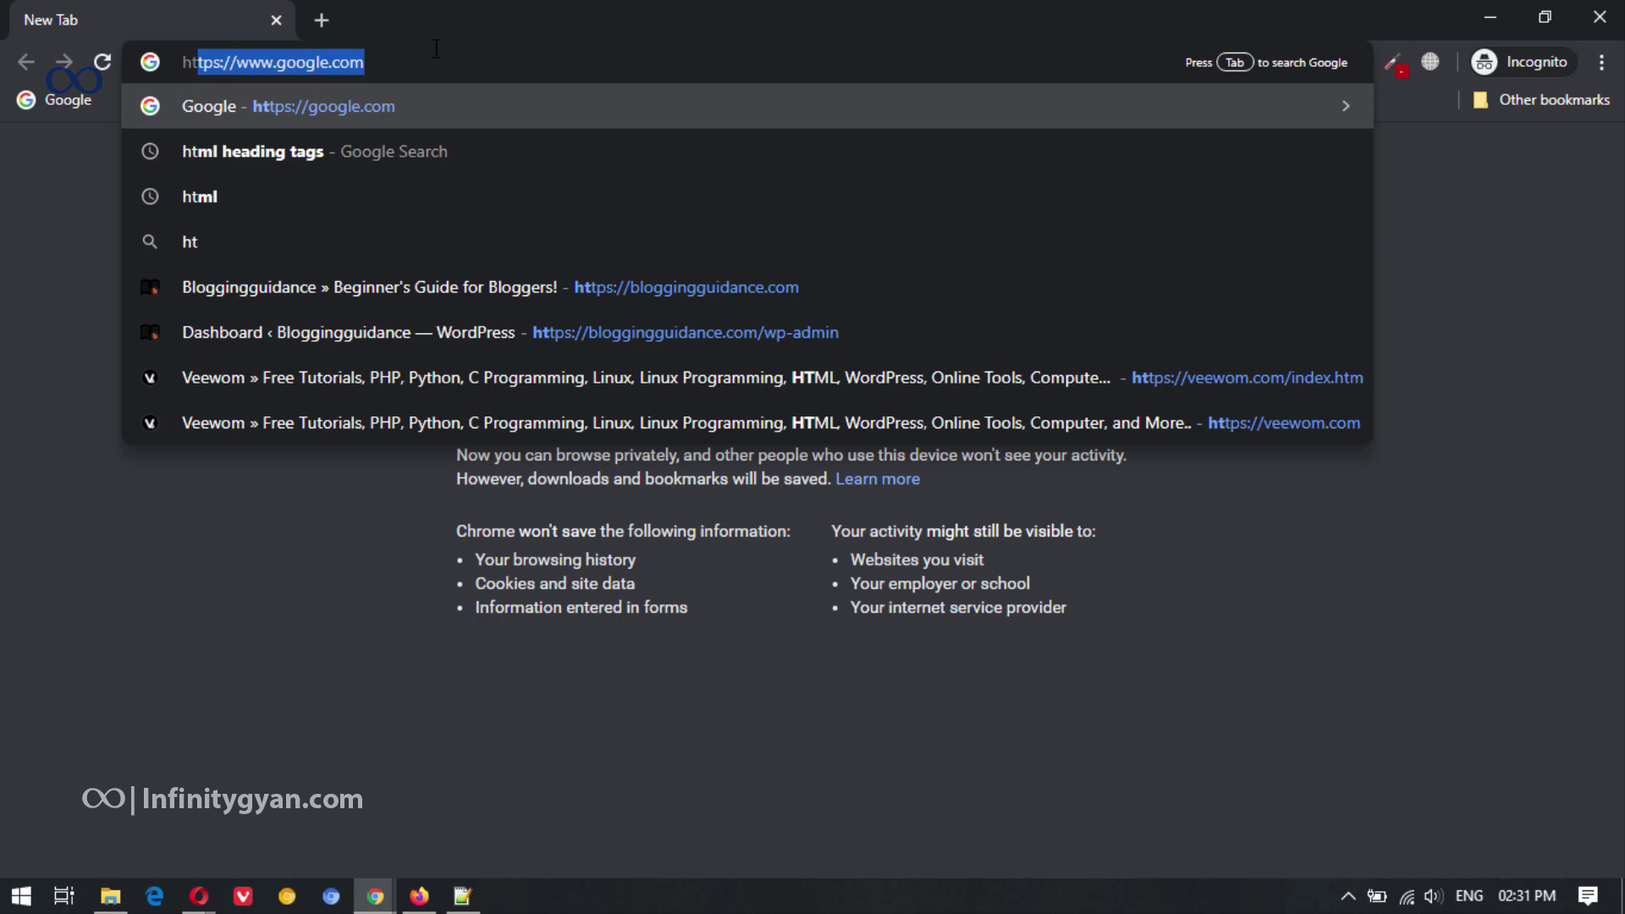
pyautogui.write('tp:/')
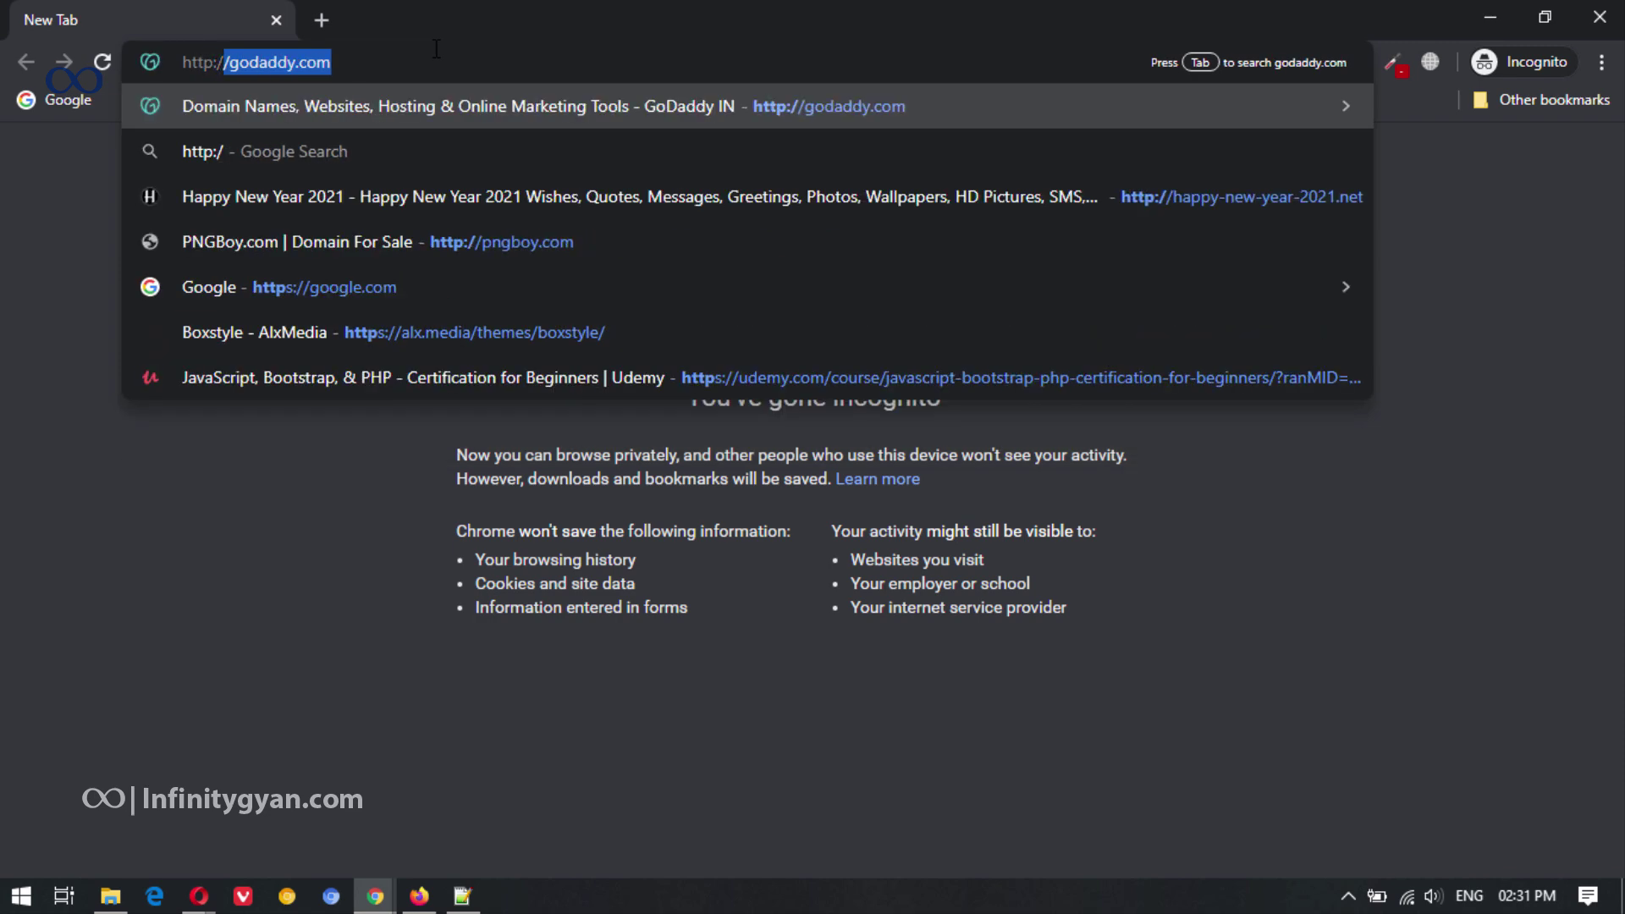
pyautogui.write('/pinepl')
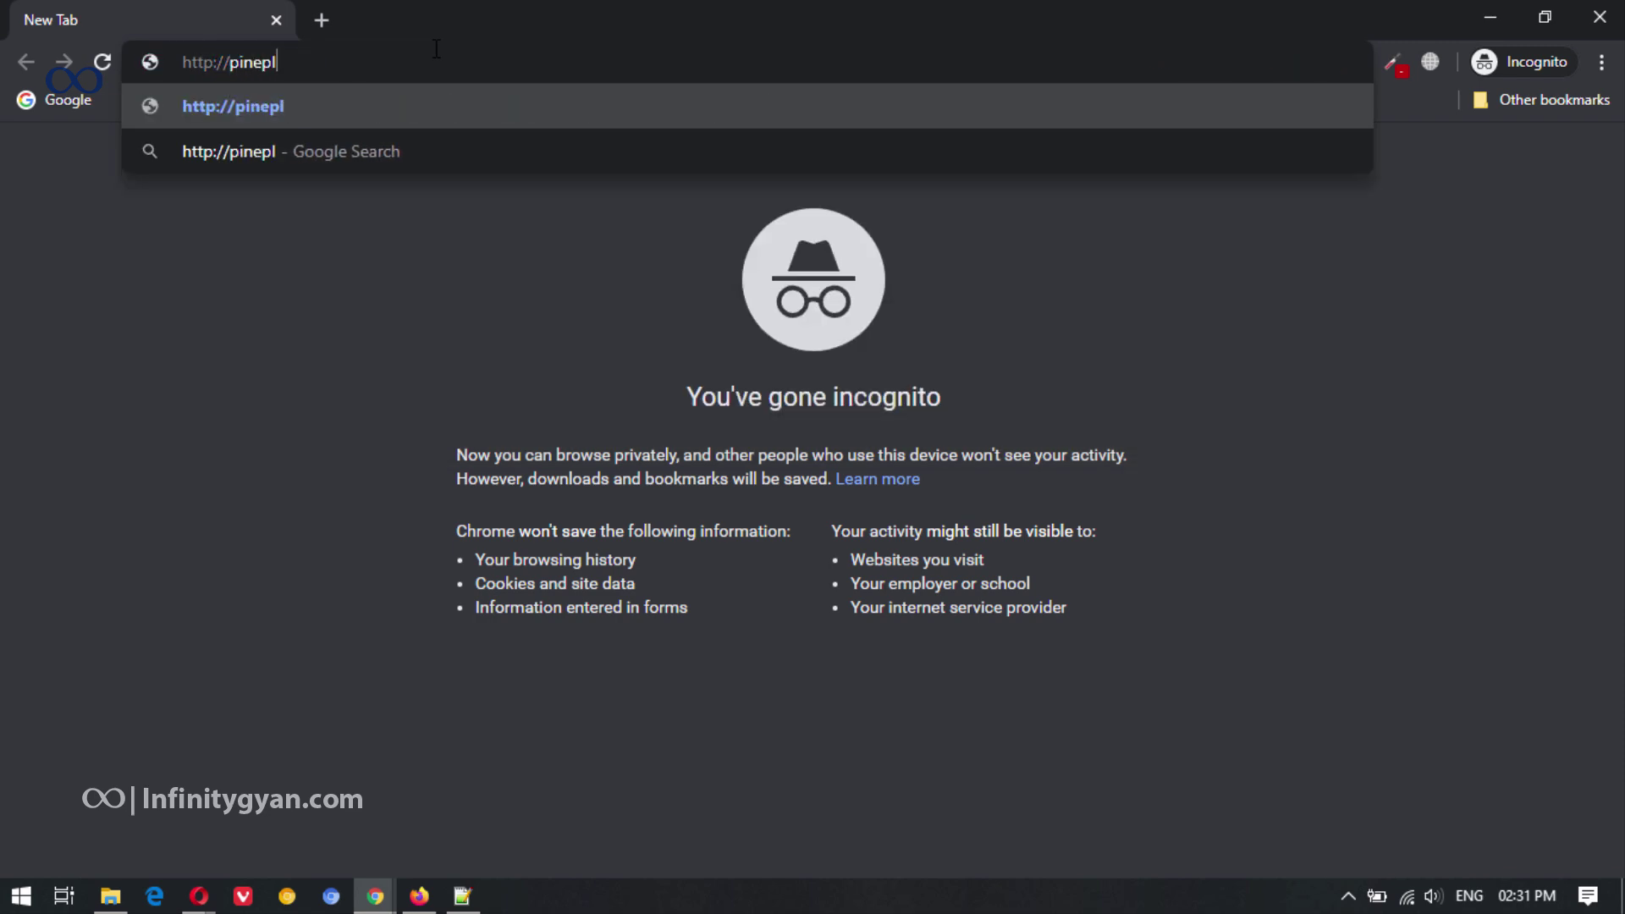
pyautogui.write('.com/')
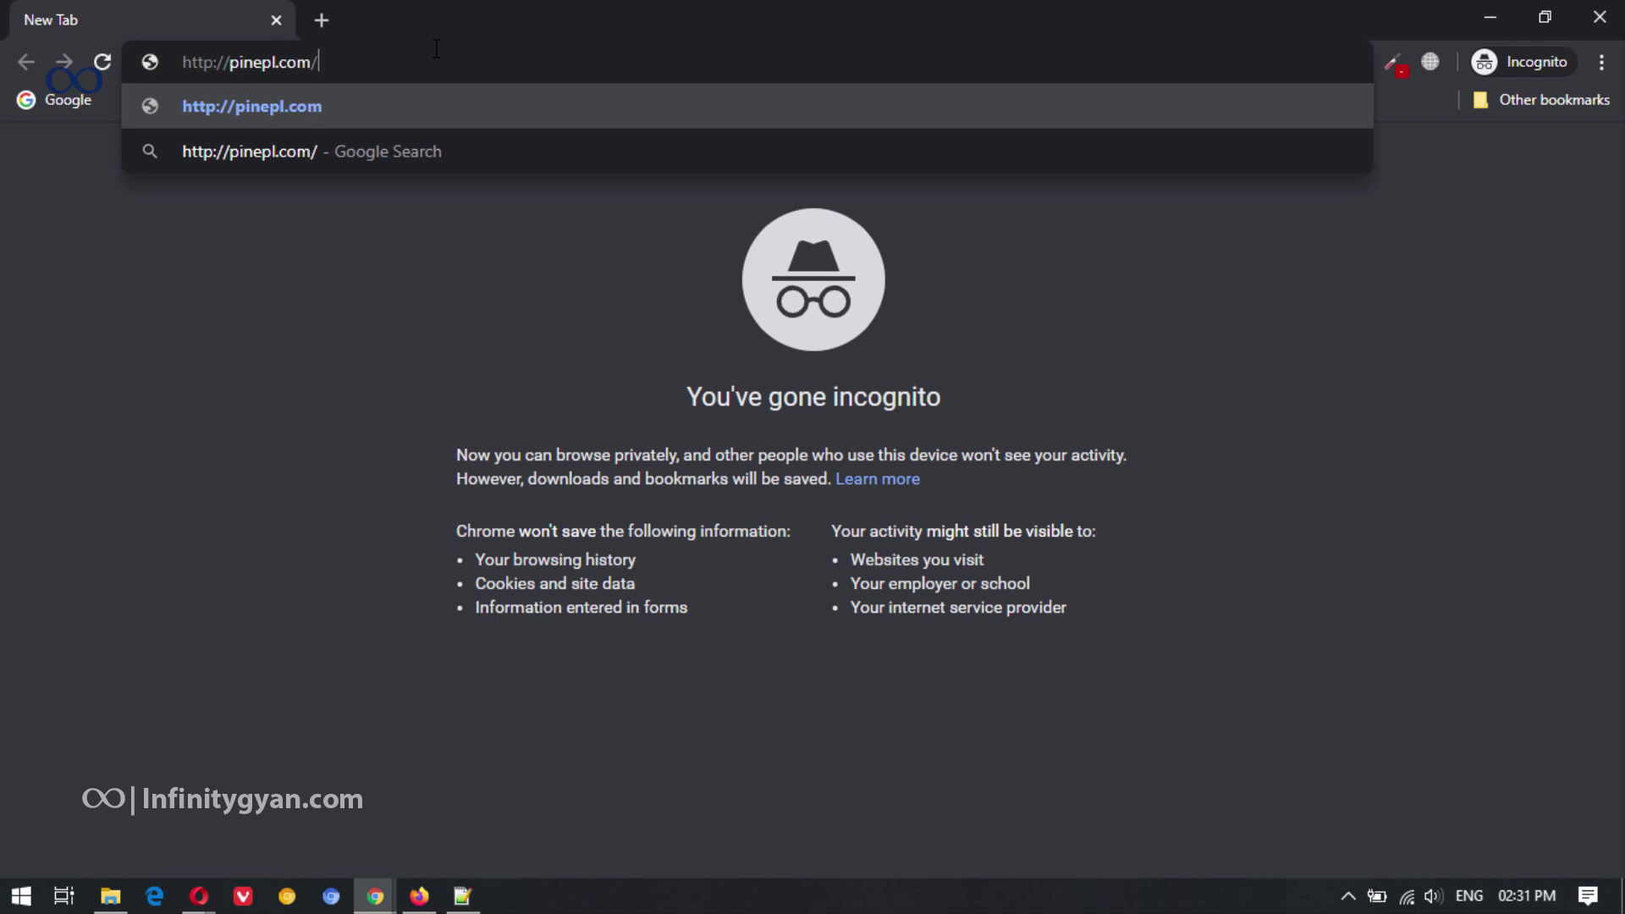
pyautogui.write('cpanel')
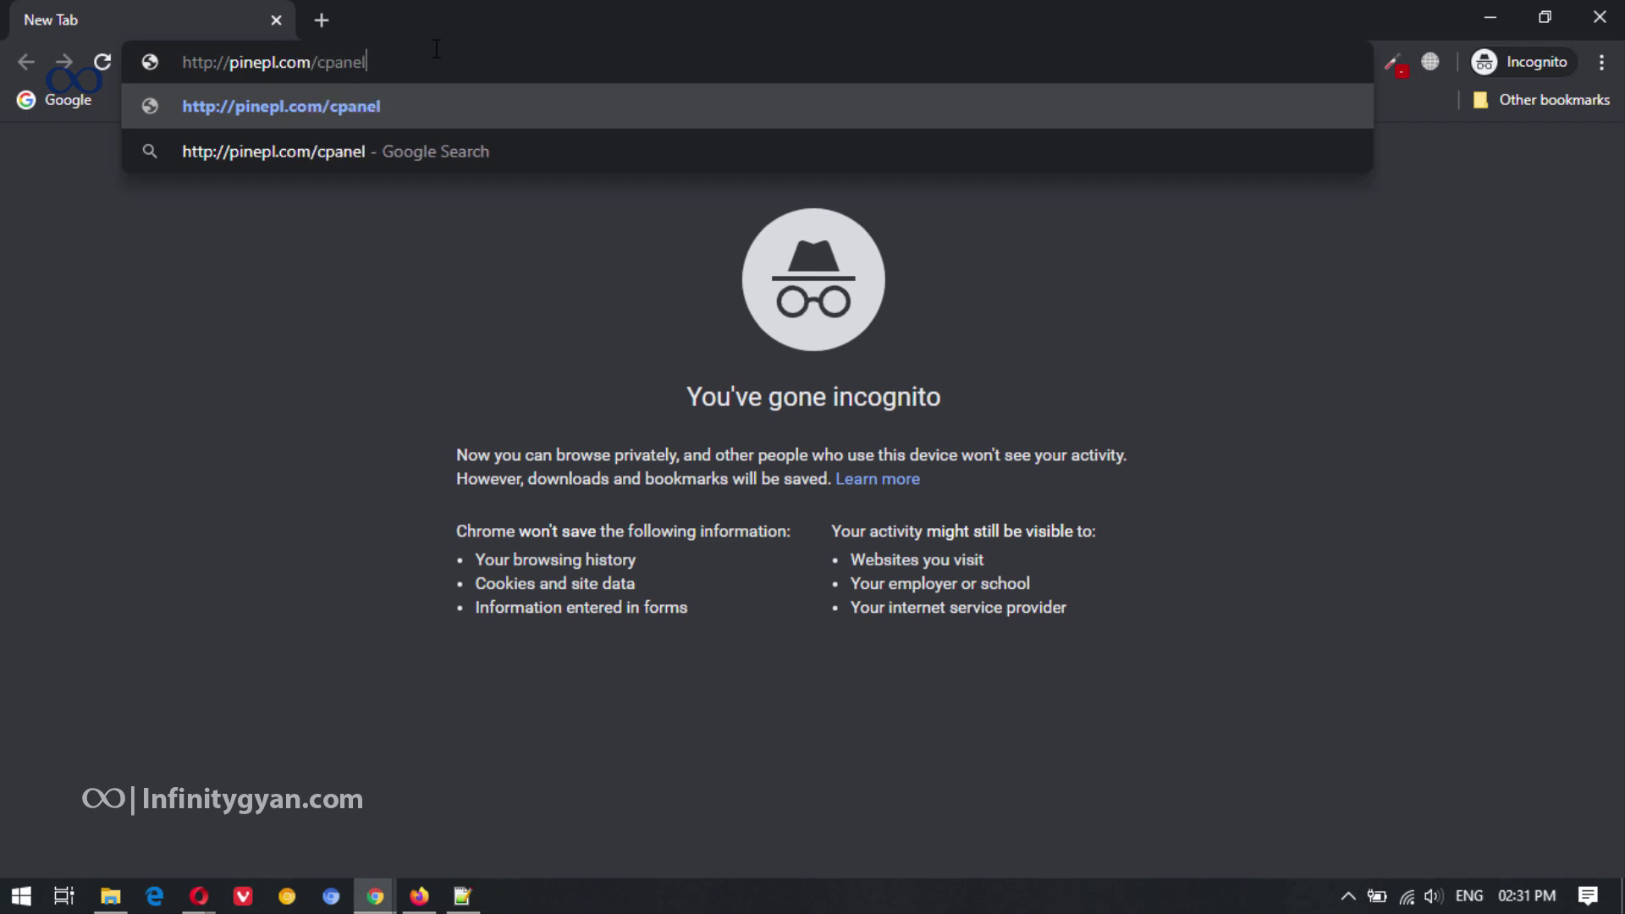
pyautogui.press('Return')
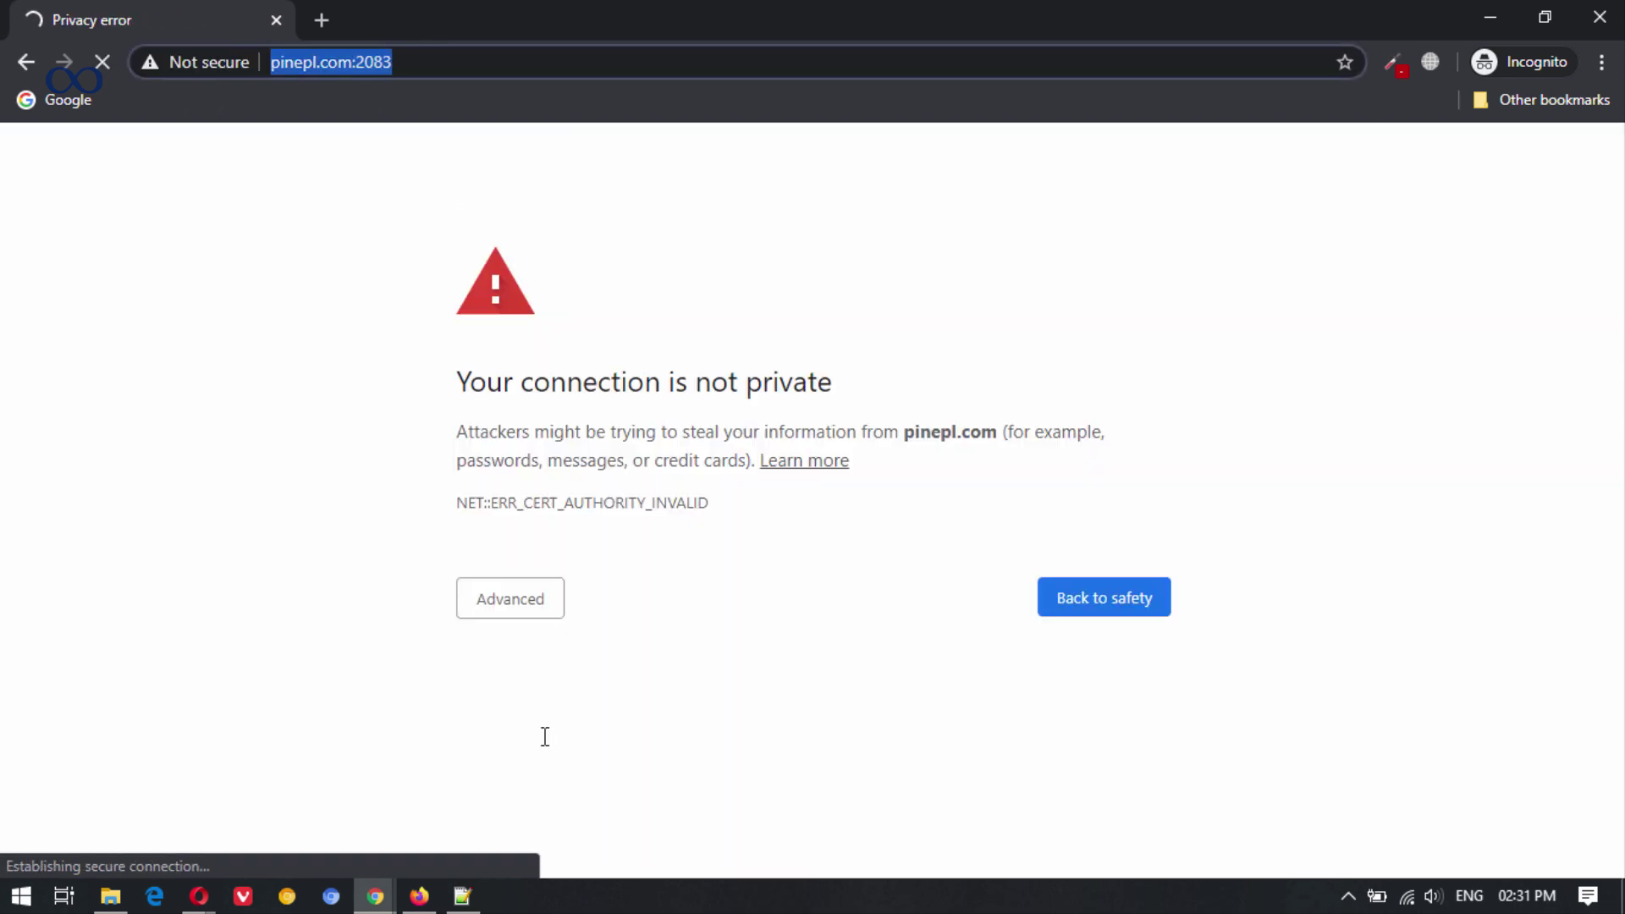
pyautogui.click(530, 598)
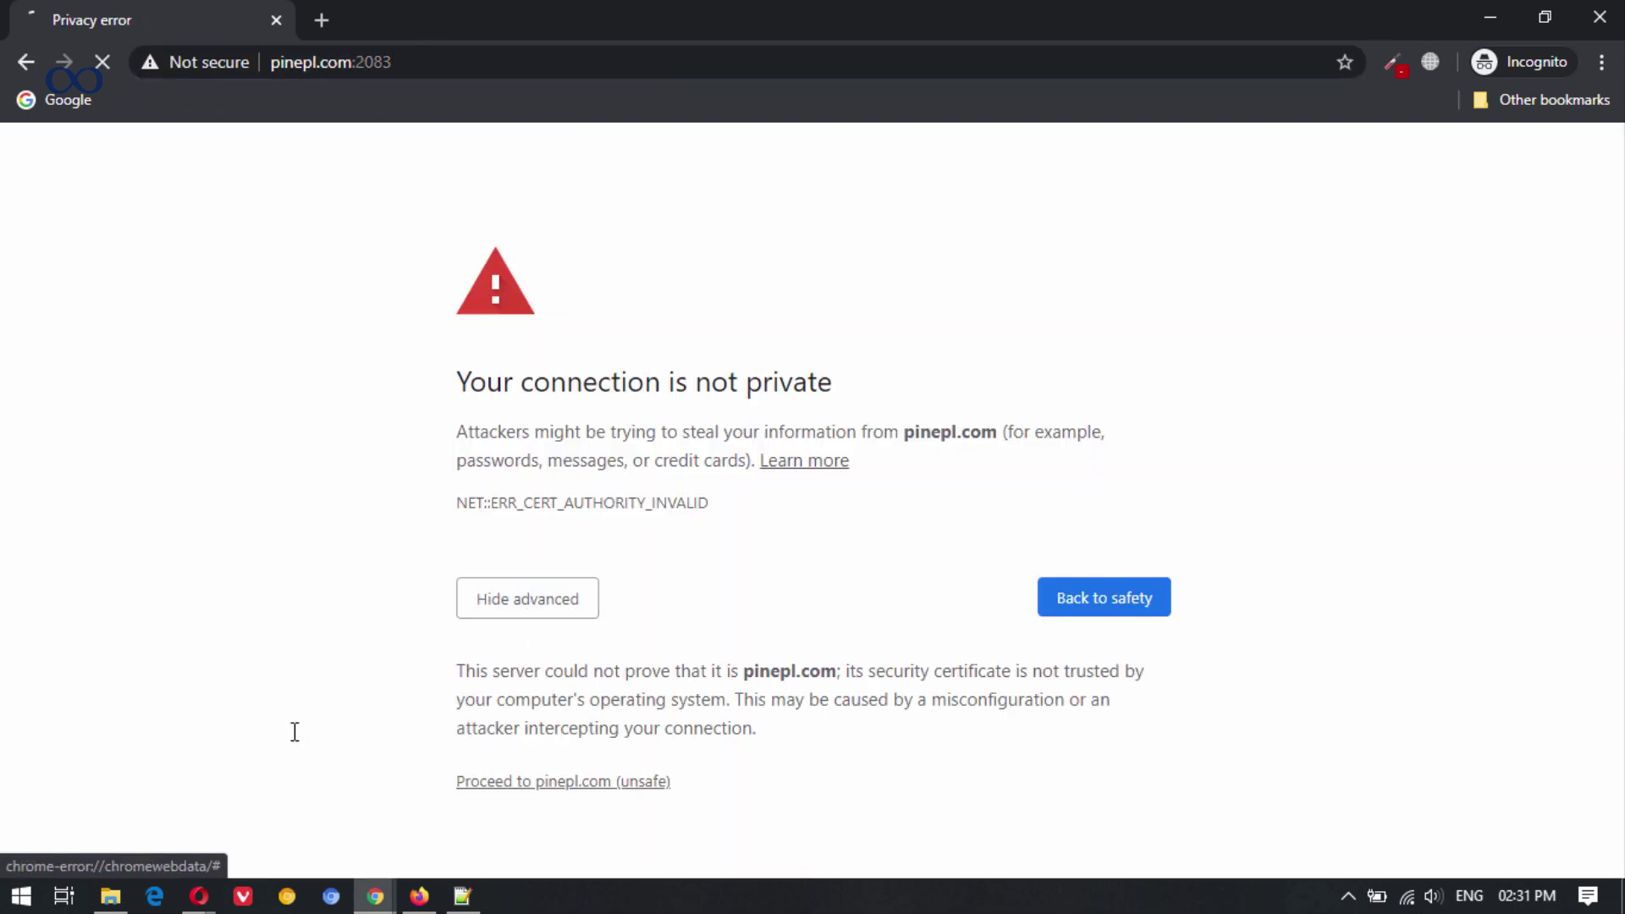
pyautogui.click(487, 770)
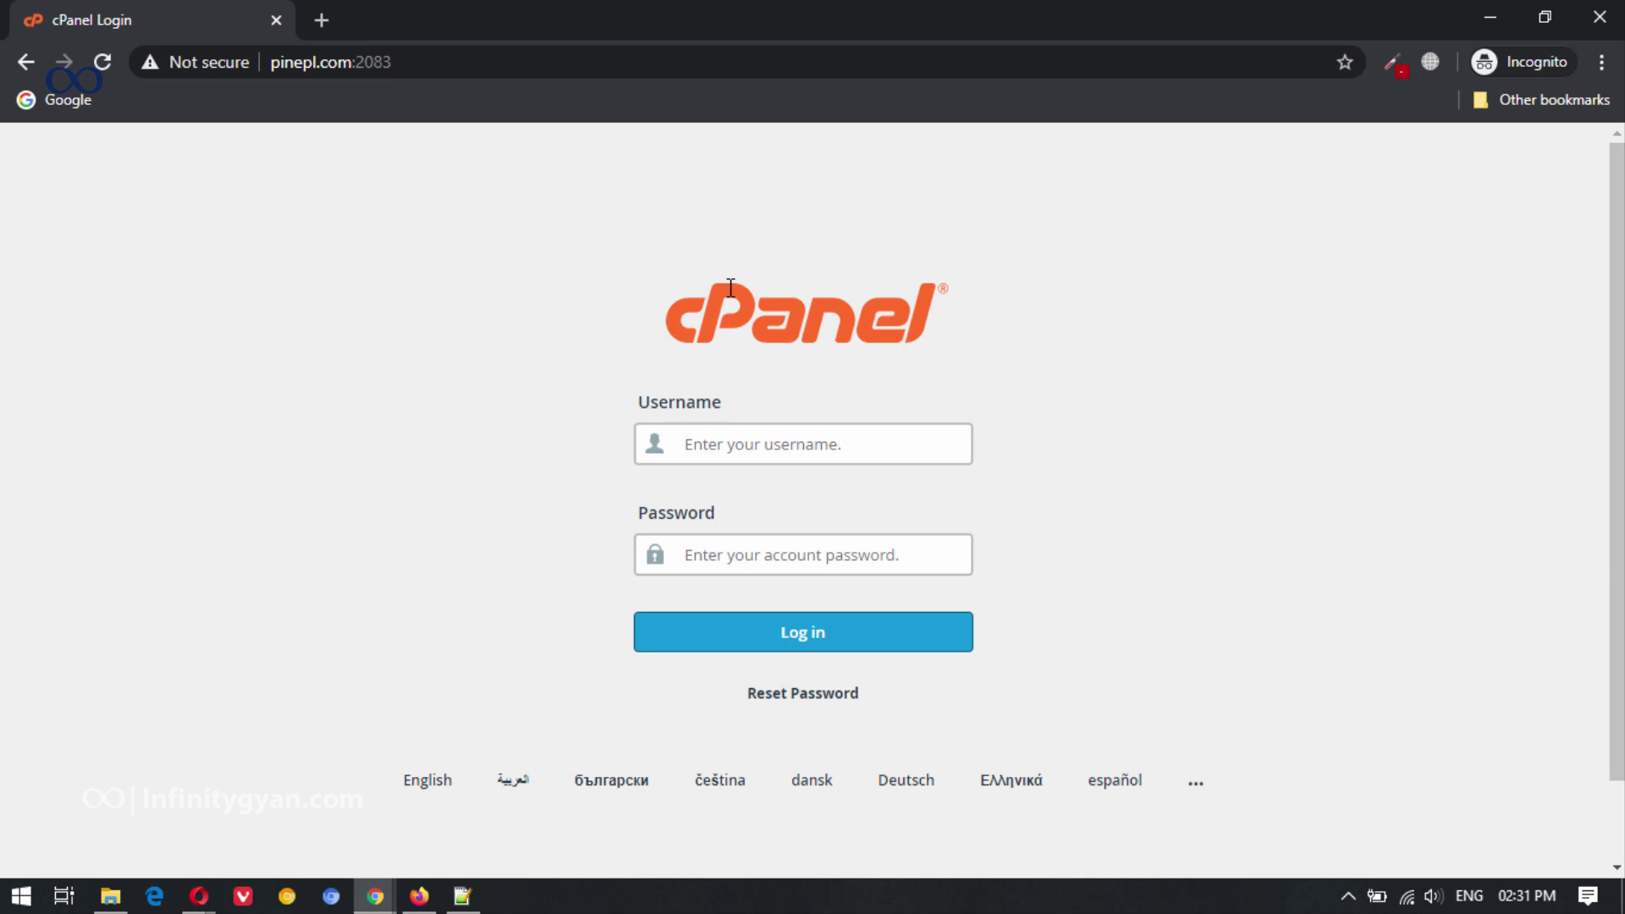
# Log in to the pinepl.com cPanel with the account username and password, then close the incognito window
pyautogui.click(739, 453)
pyautogui.write('pinep')
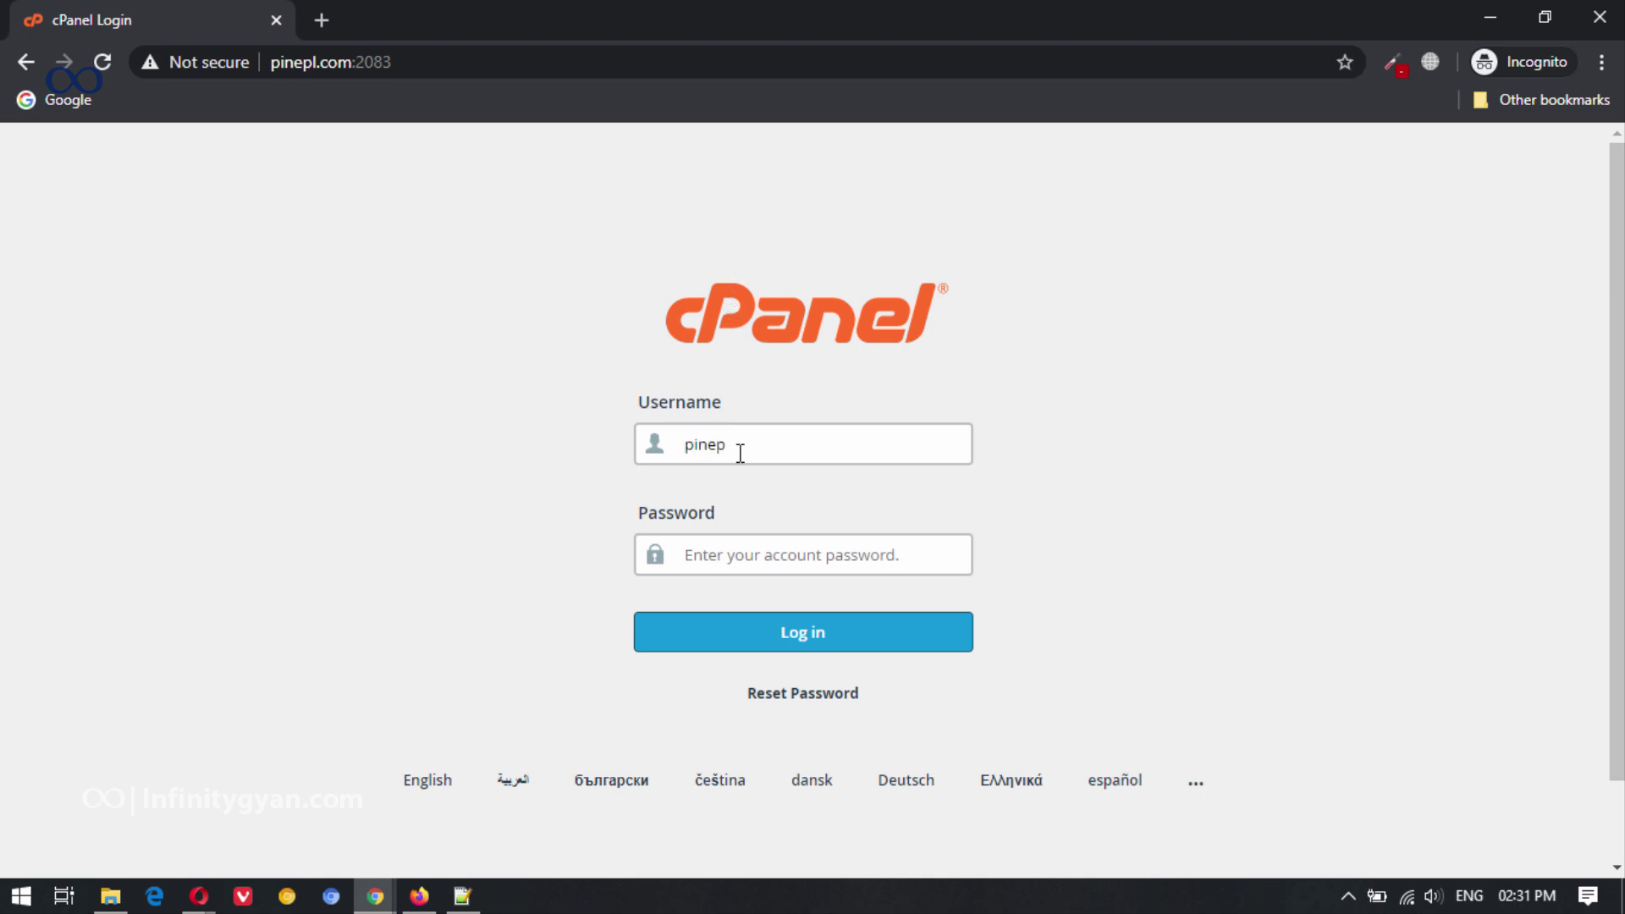
pyautogui.press('Tab')
pyautogui.write('•••••')
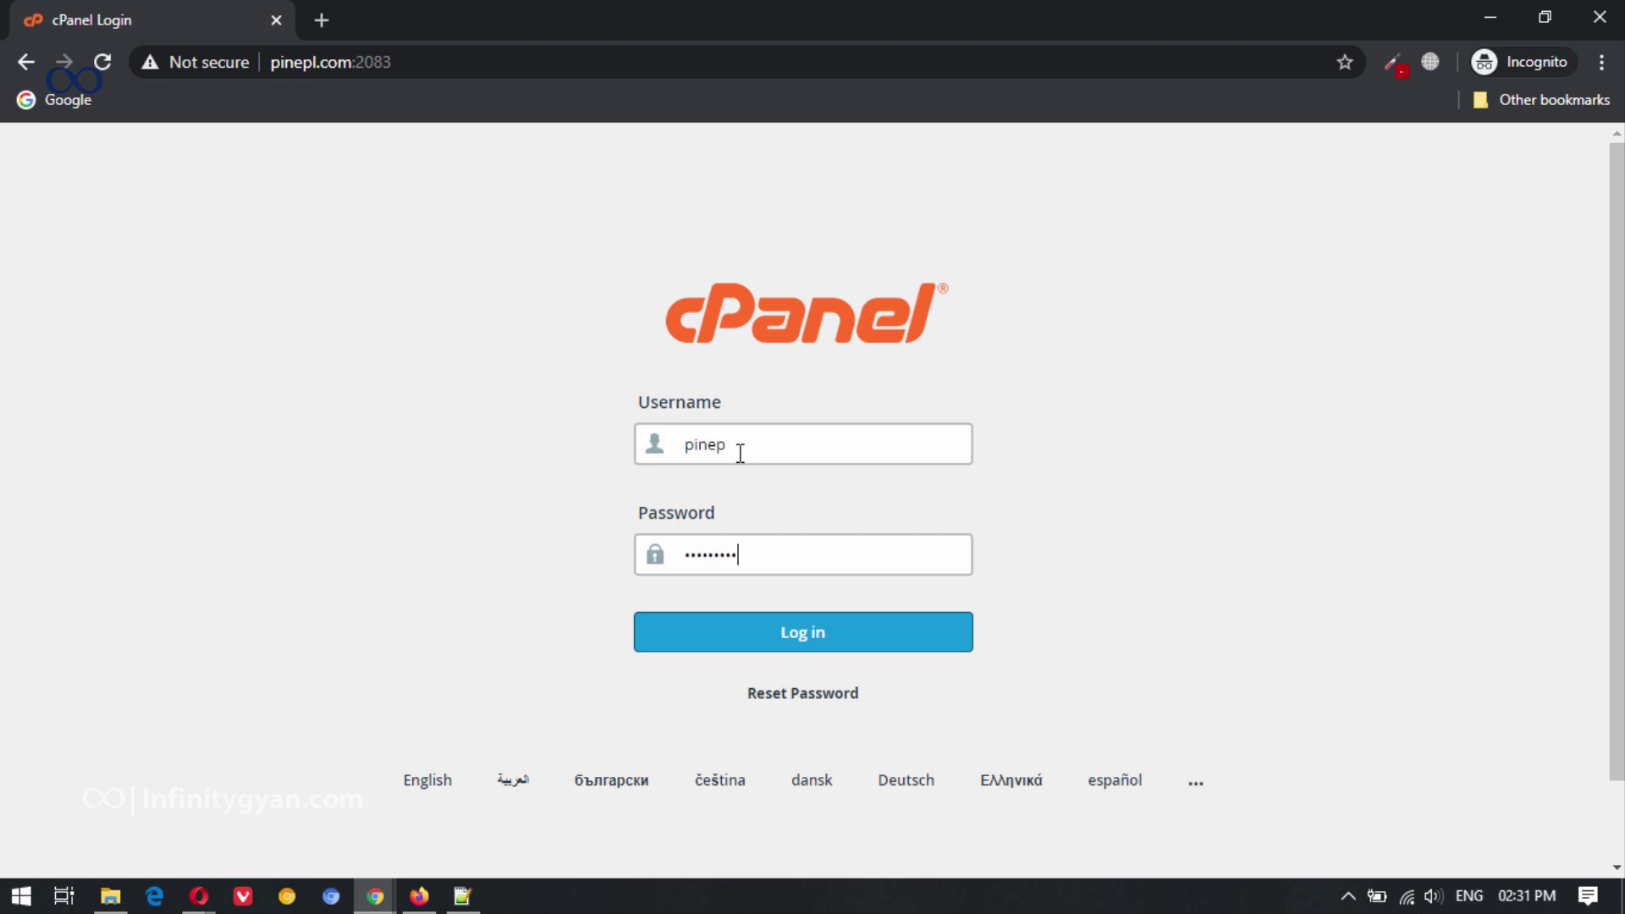
pyautogui.press('Return')
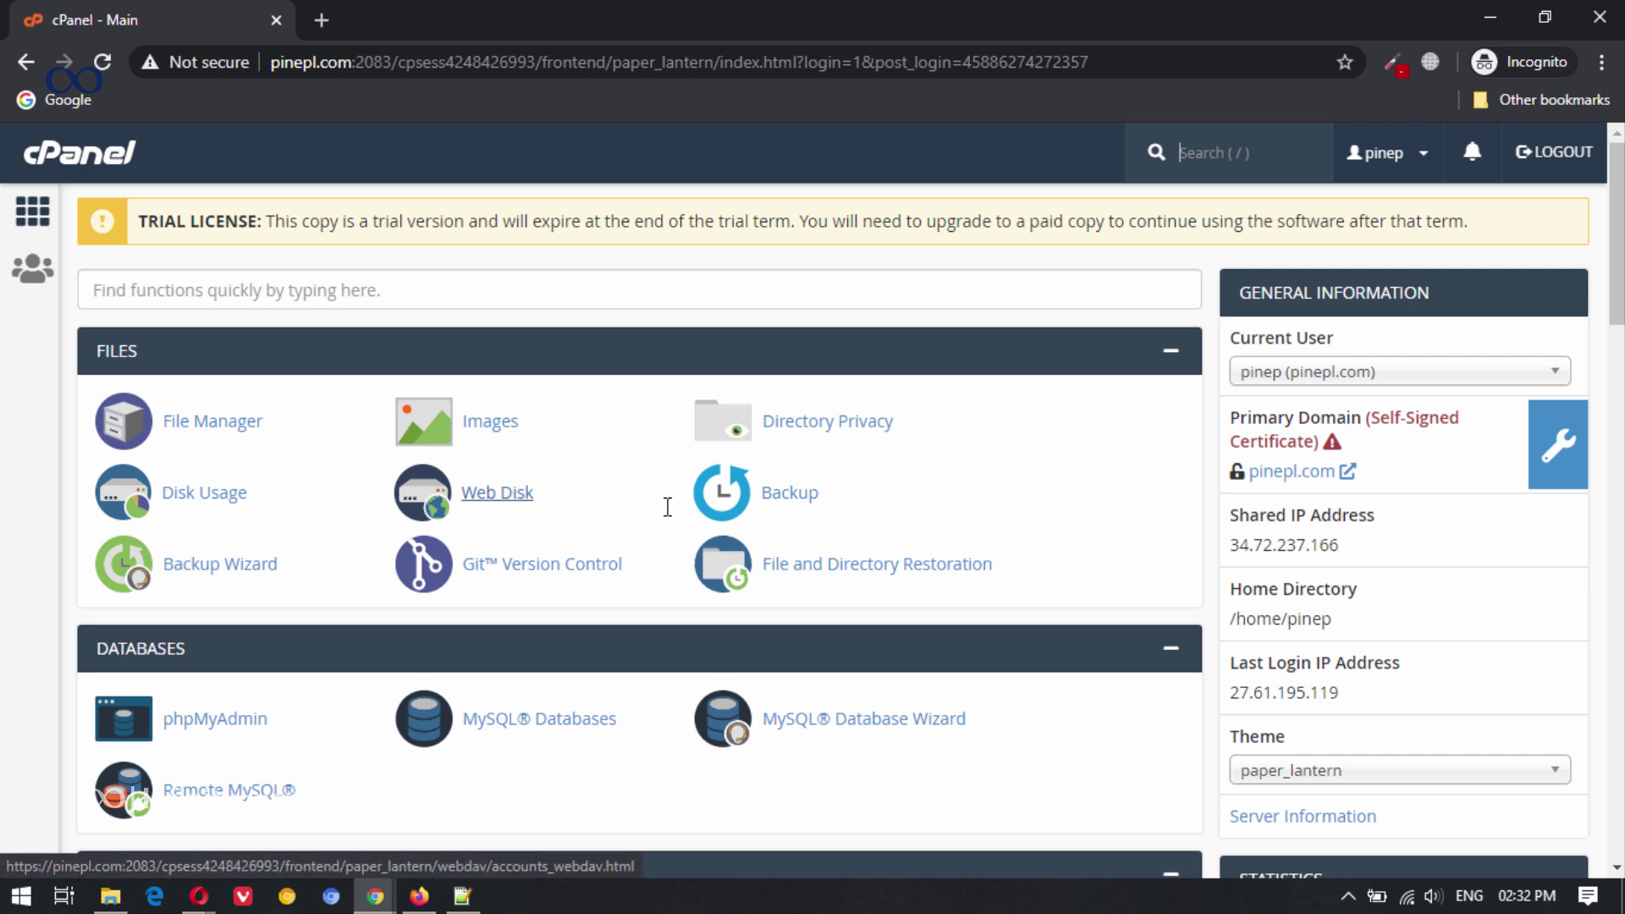
pyautogui.click(1599, 17)
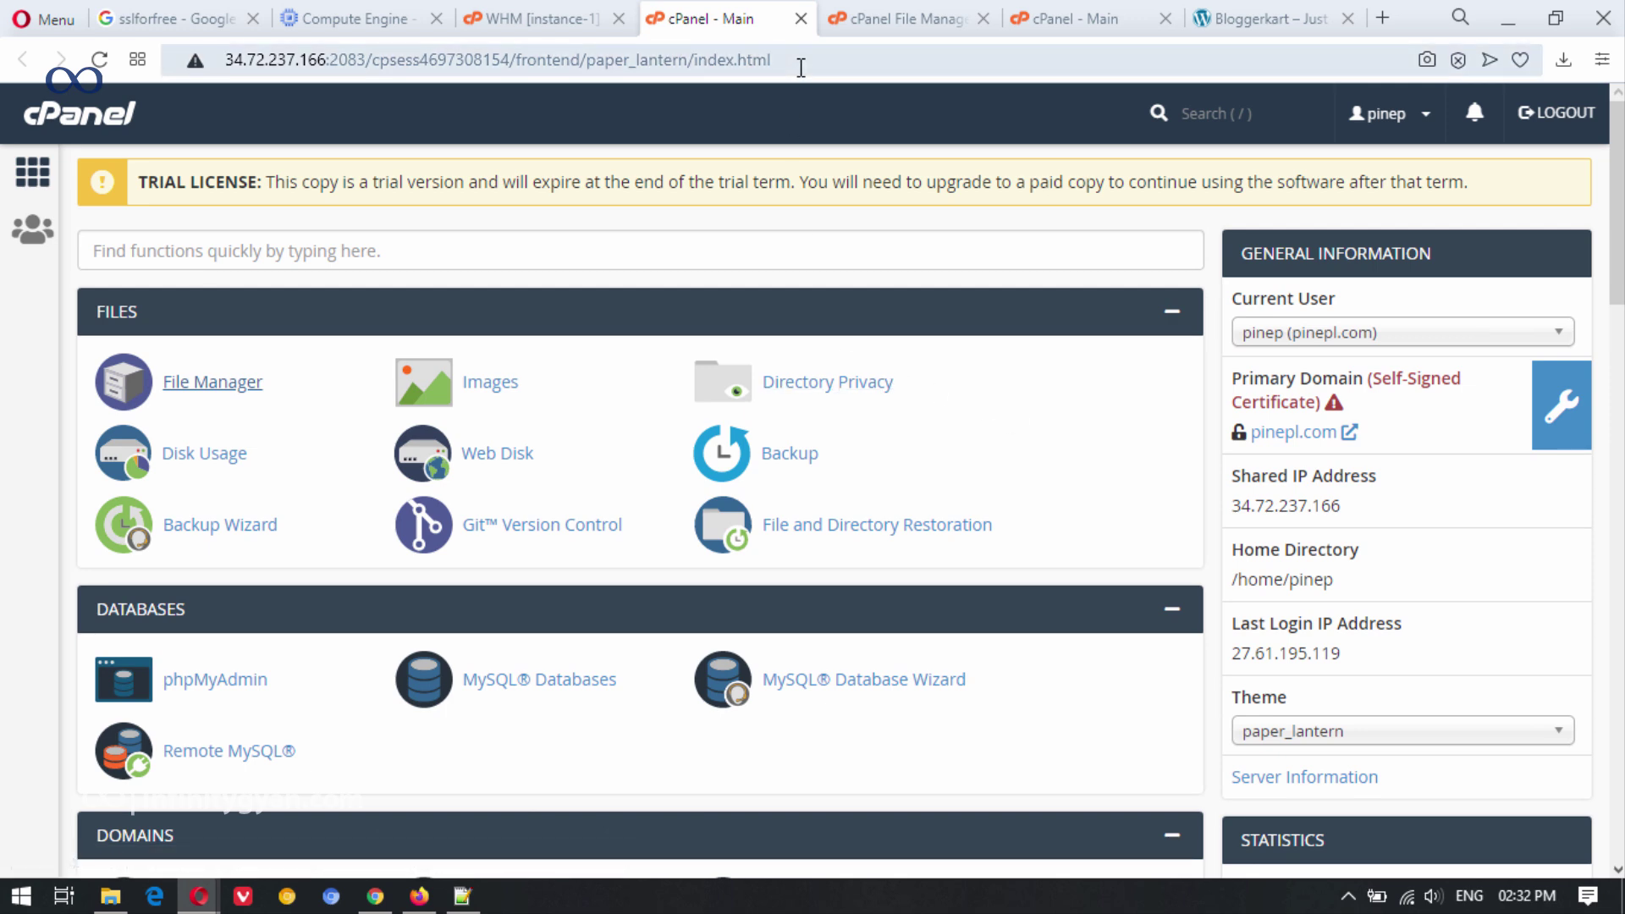
# Close the four leftover cPanel, File Manager and Bloggerkart tabs and return to WHM Home
pyautogui.click(801, 18)
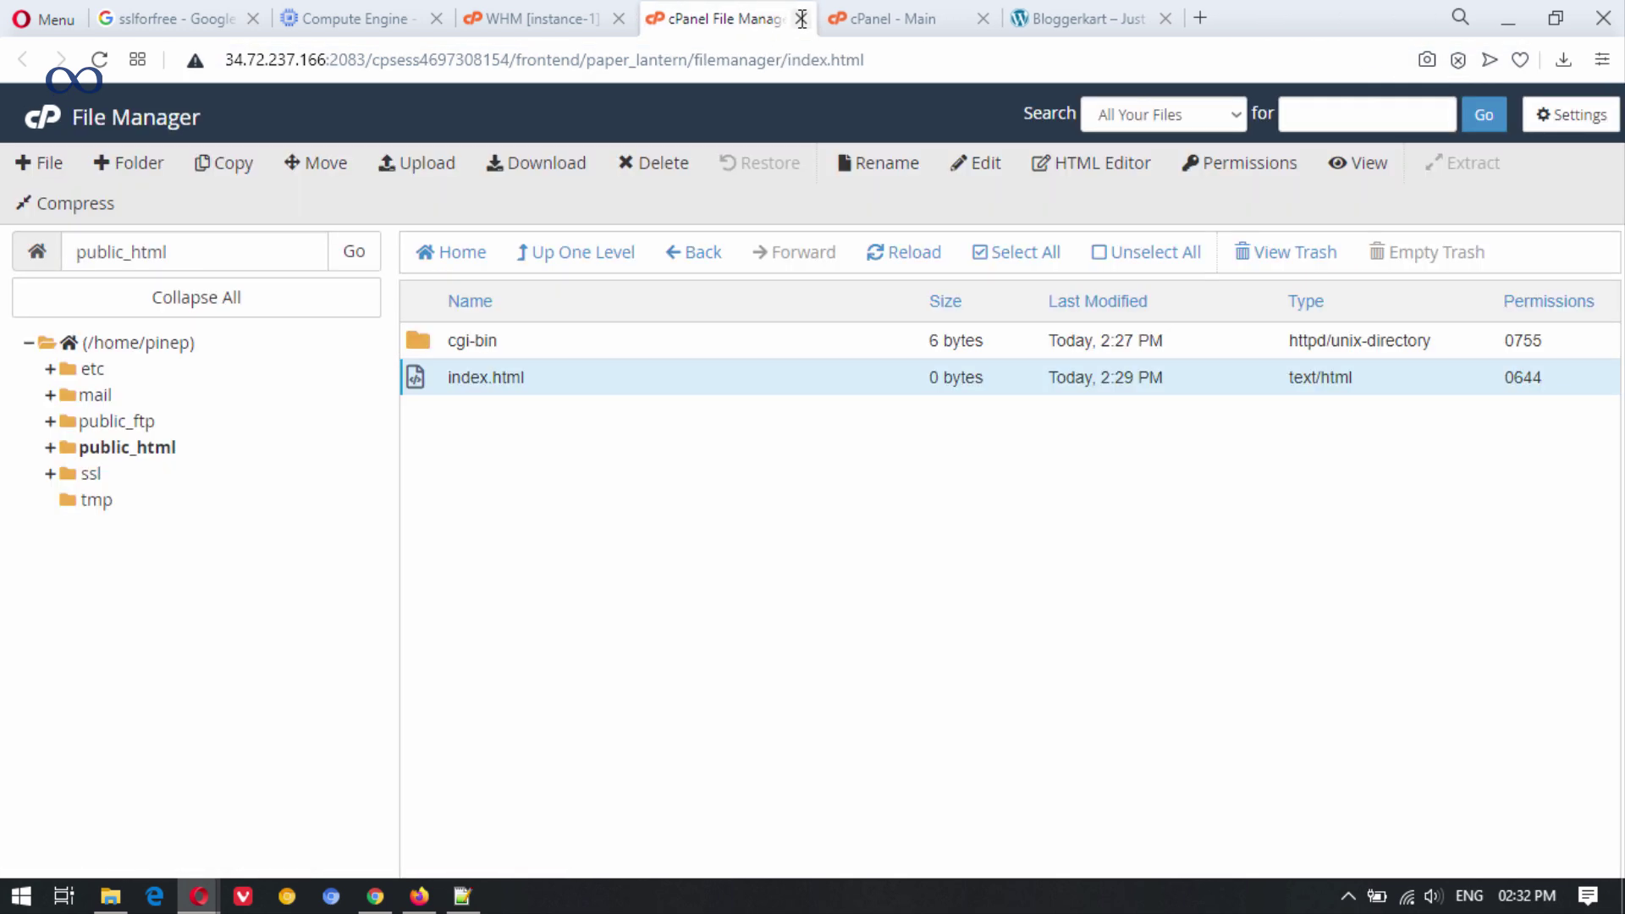
pyautogui.click(801, 17)
pyautogui.click(801, 18)
pyautogui.click(801, 17)
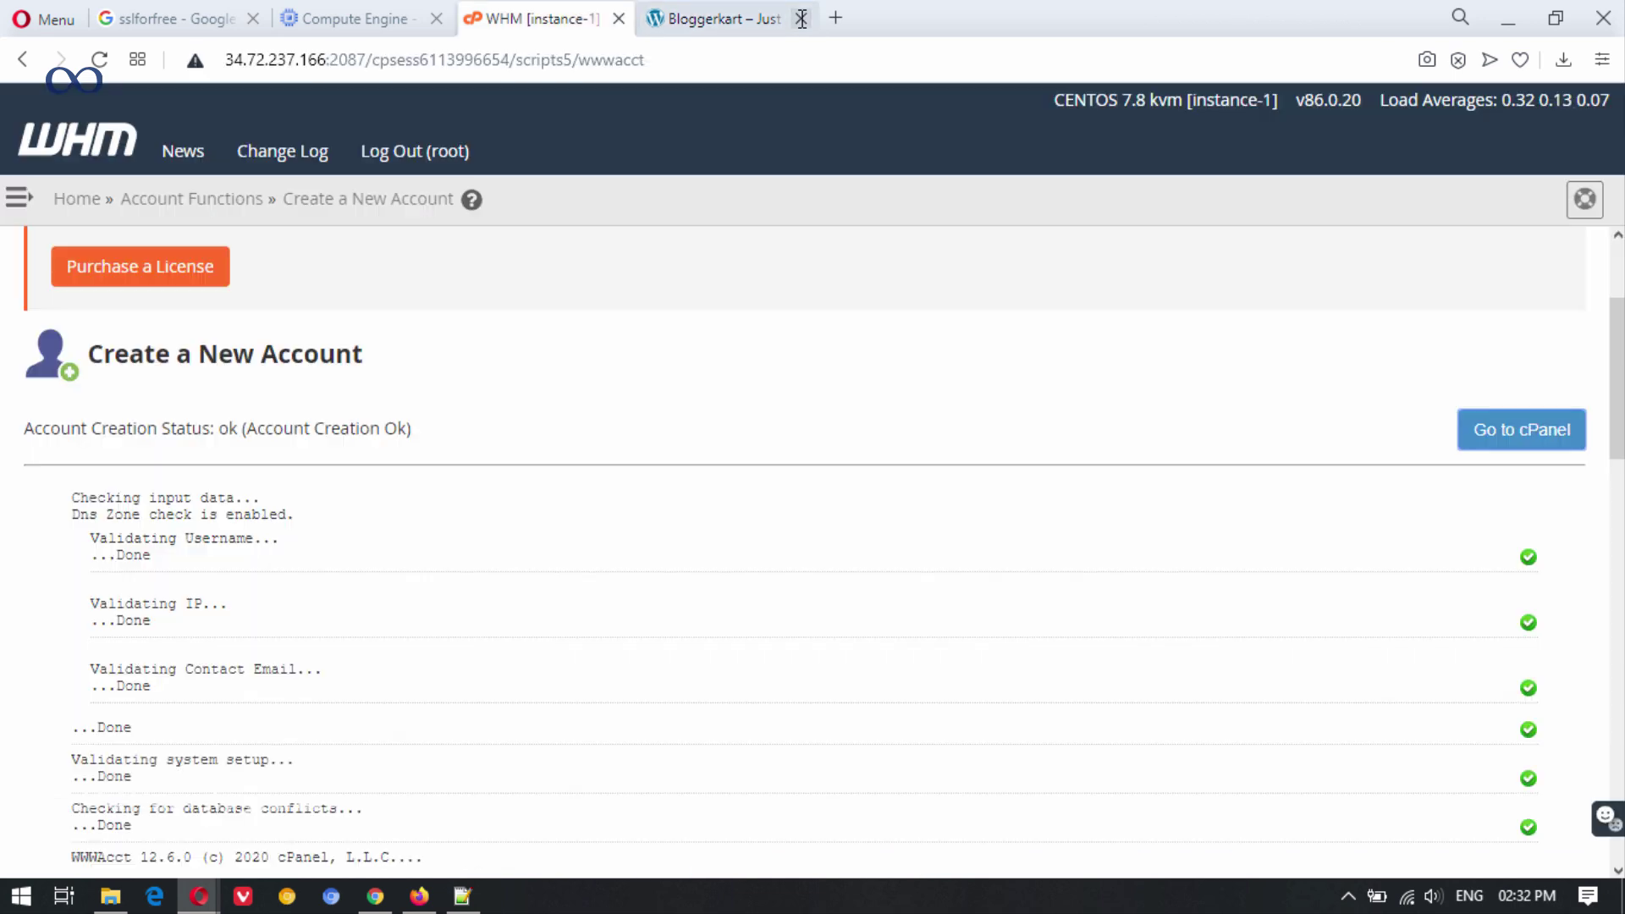
pyautogui.scroll(3, 601, 356)
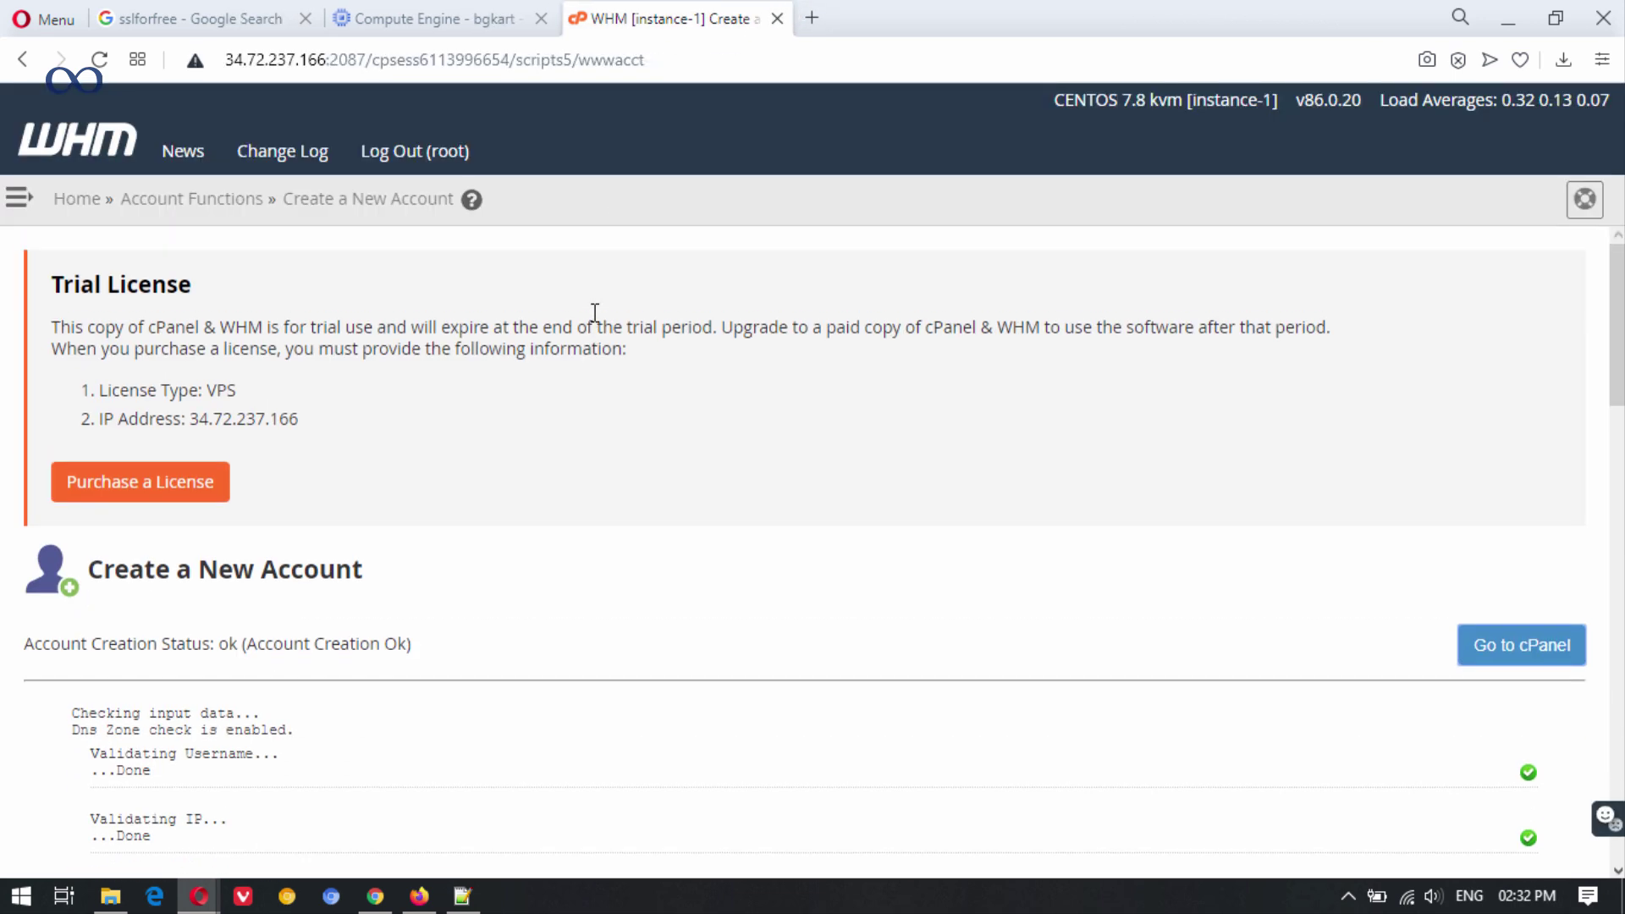
pyautogui.click(76, 198)
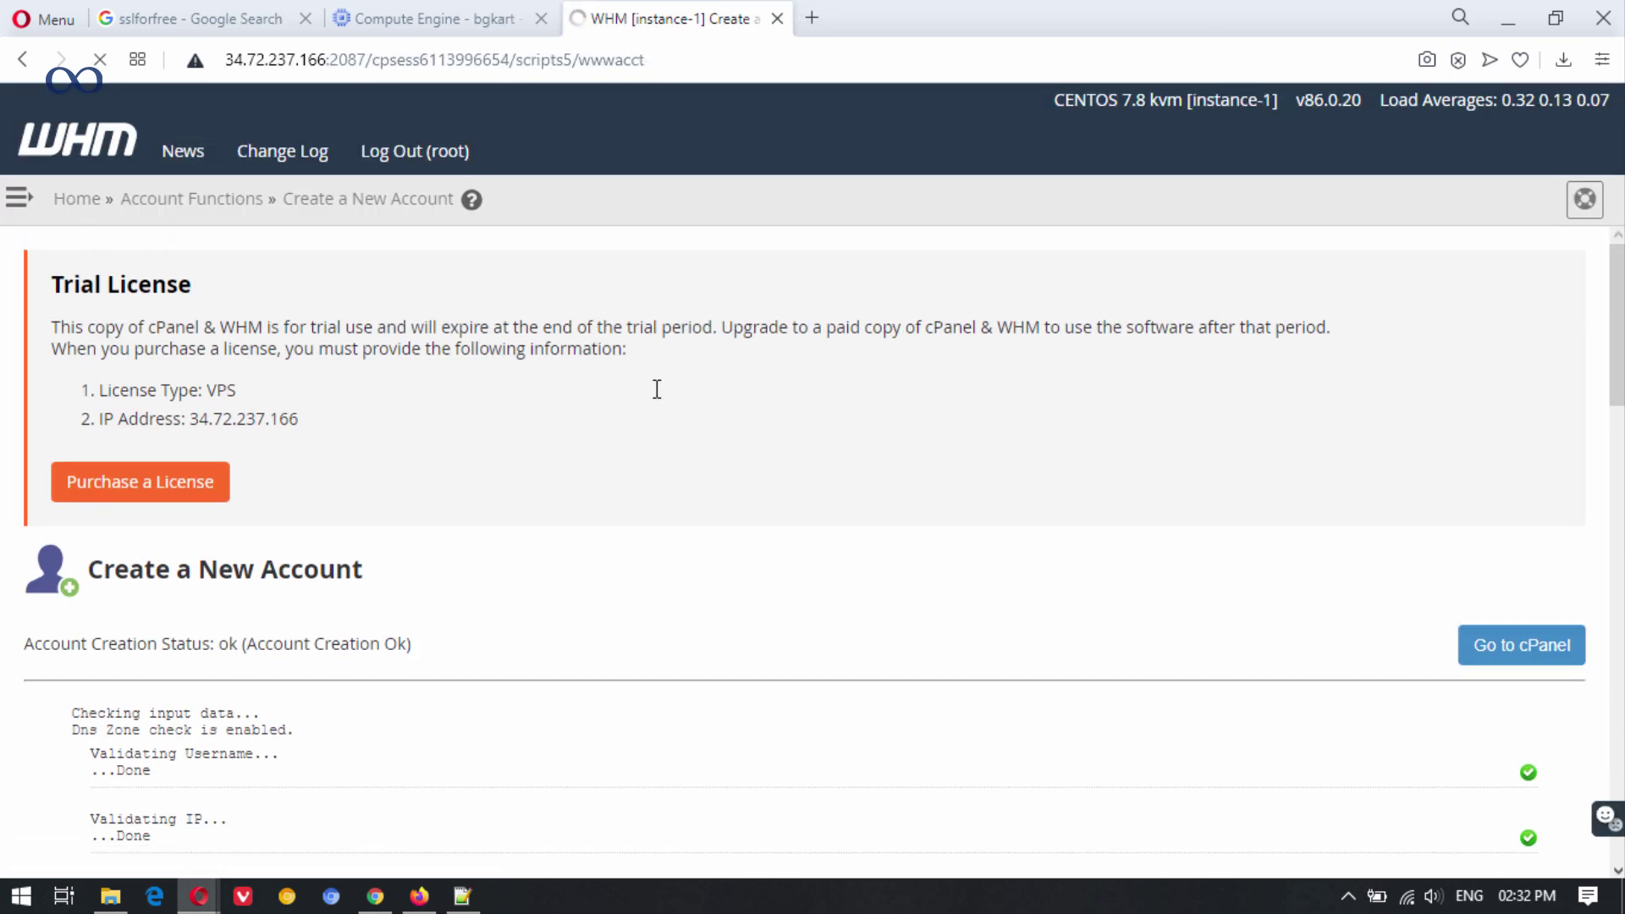